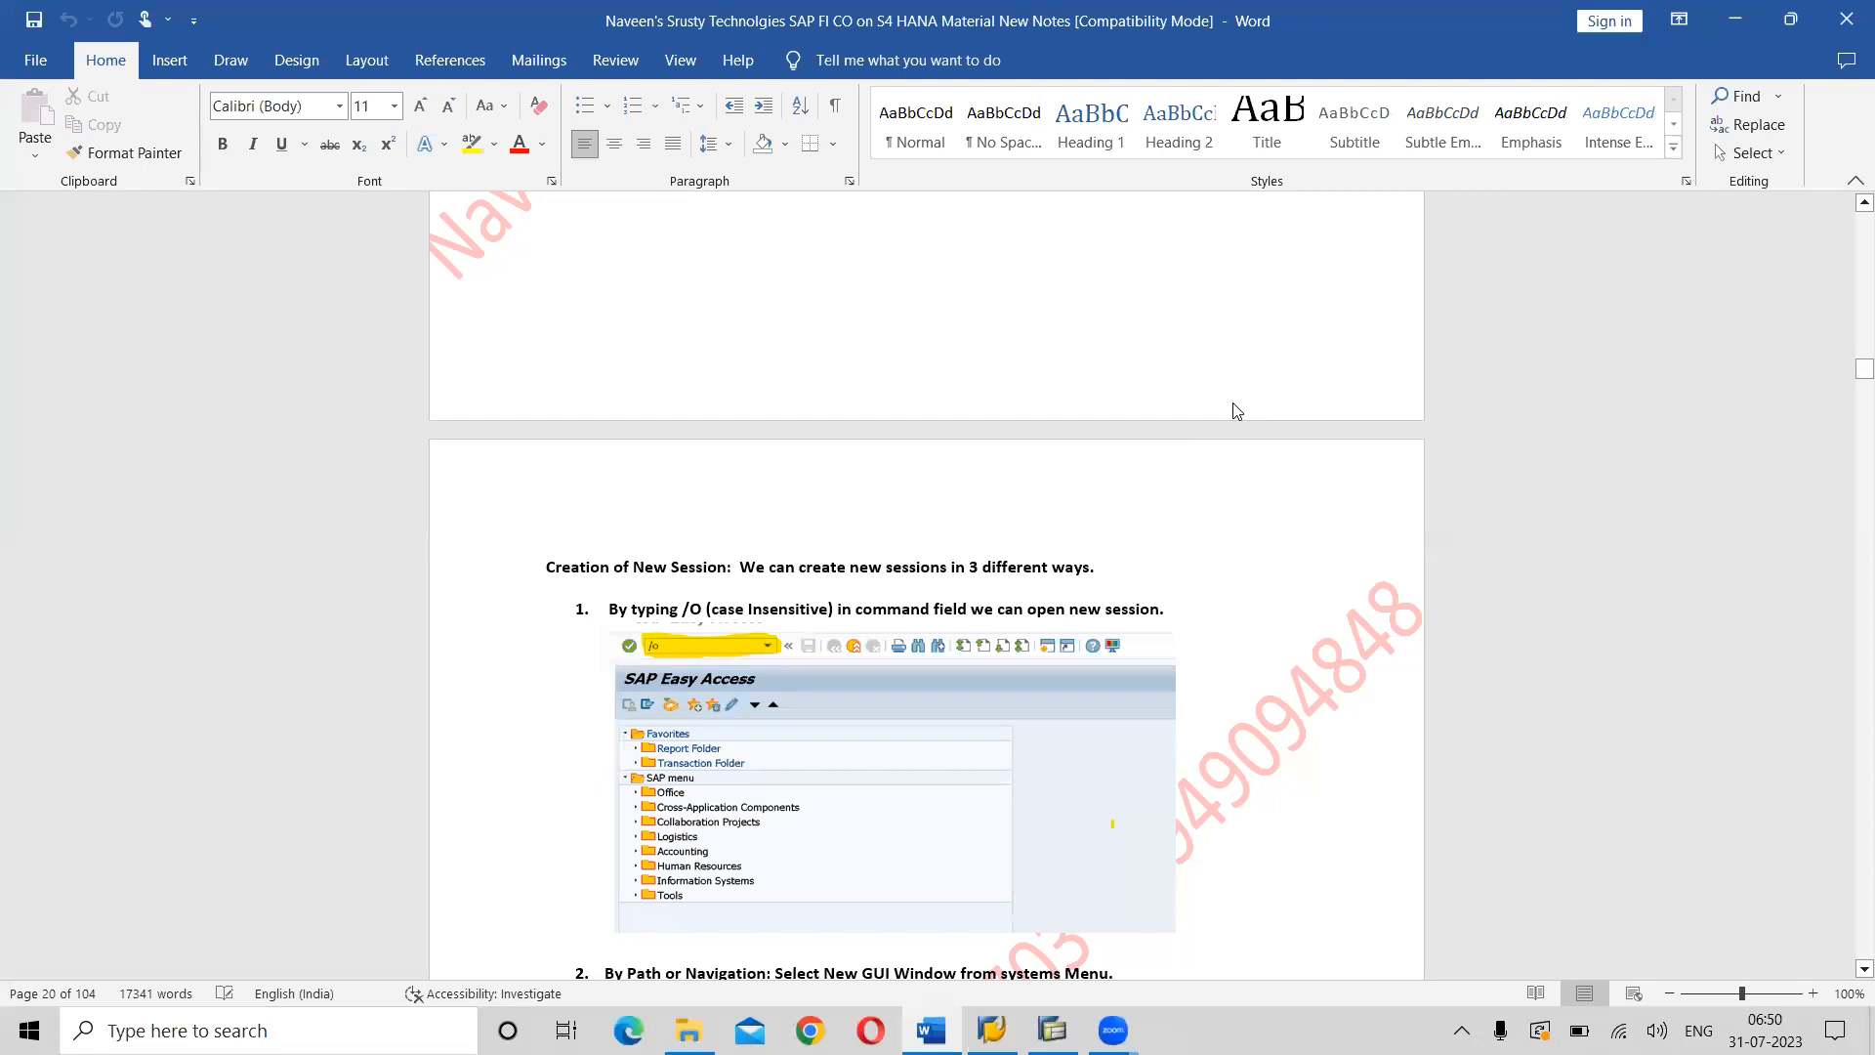
Review the notes from the SAP screen elements and favourites sections up to the Creation of New Session heading.
left_click(1236, 410)
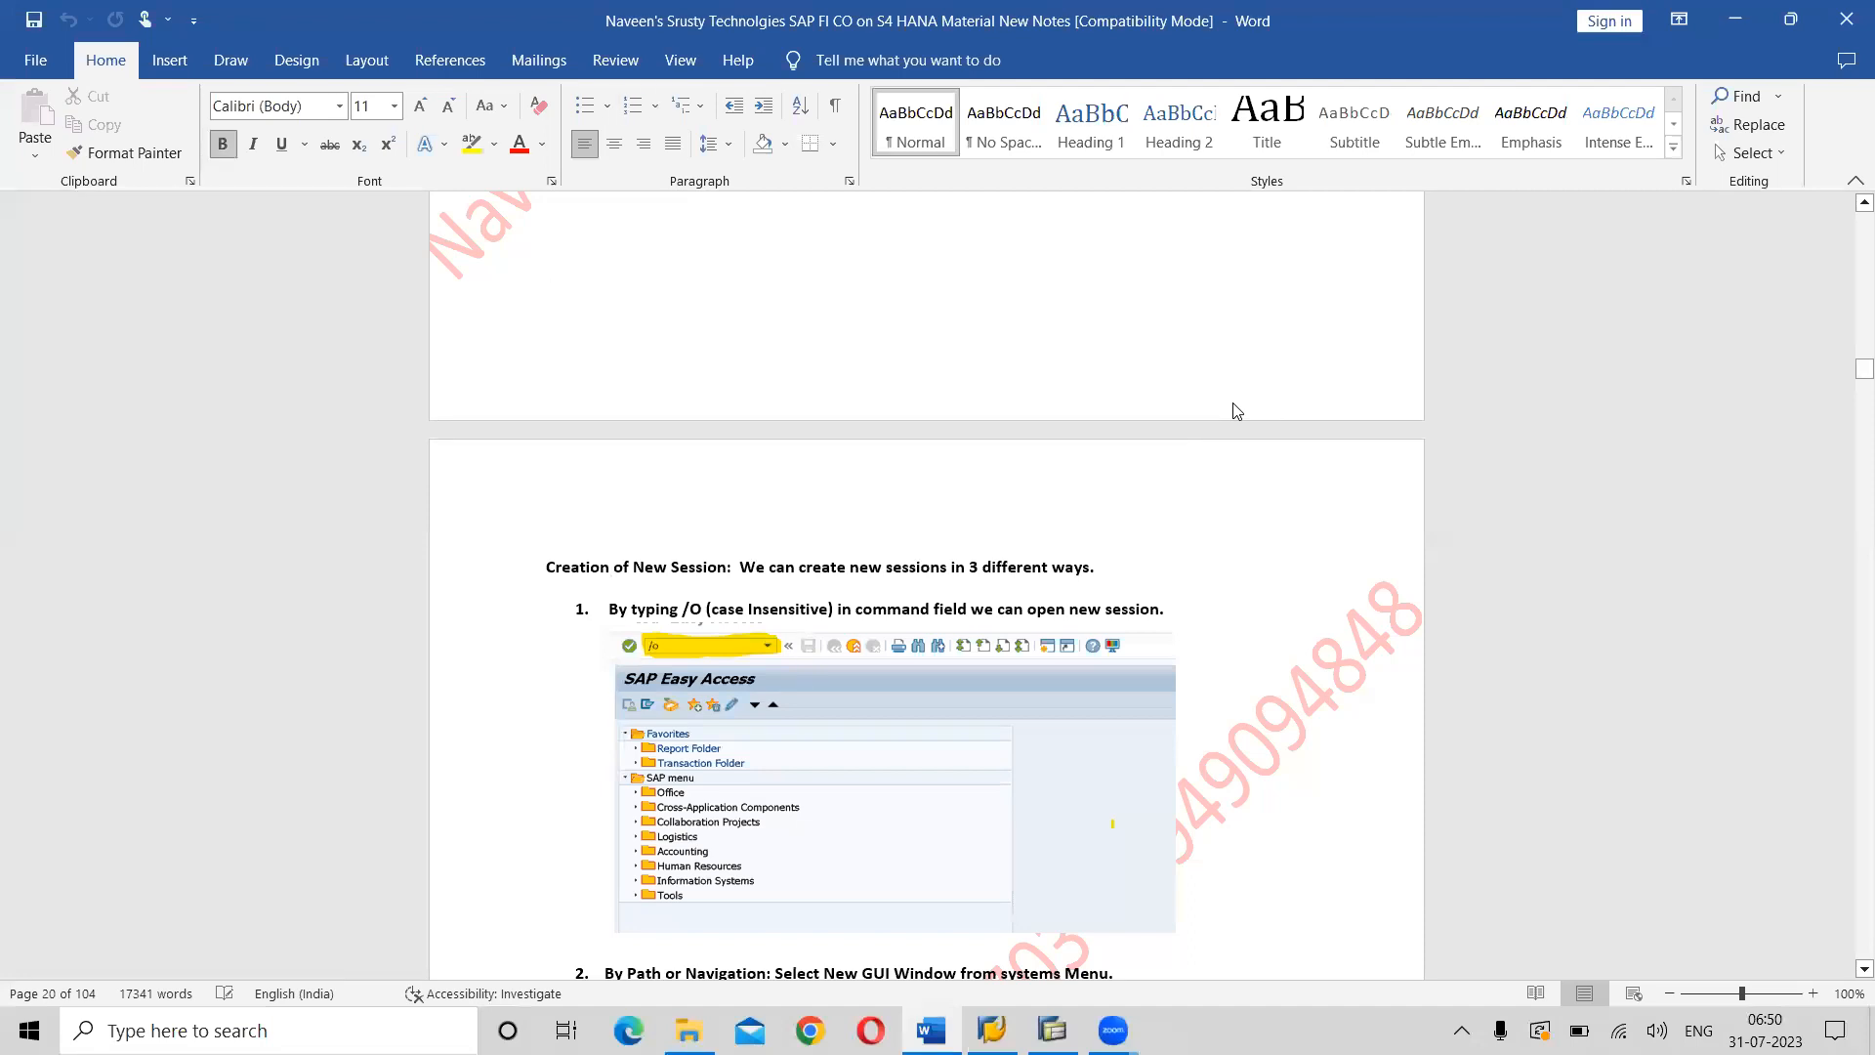
scroll(1282, 361, "up", 8)
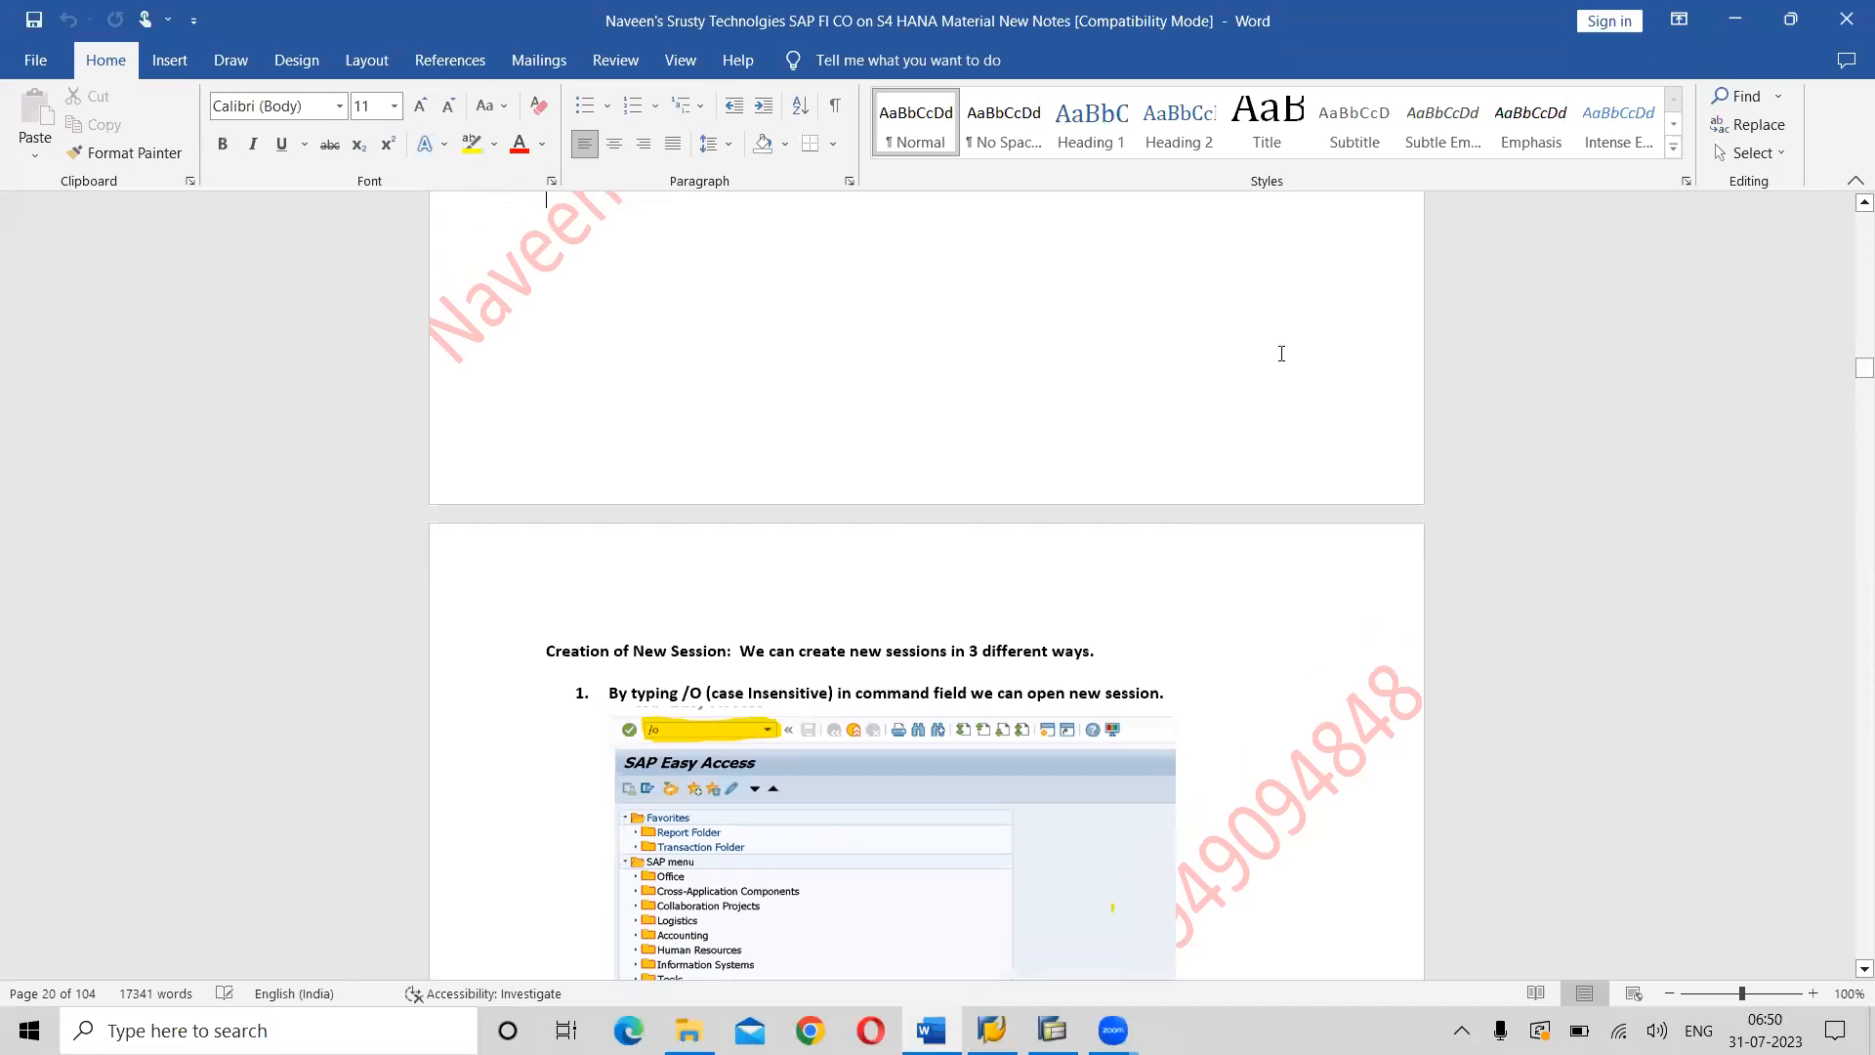
scroll(1281, 354, "up", 20)
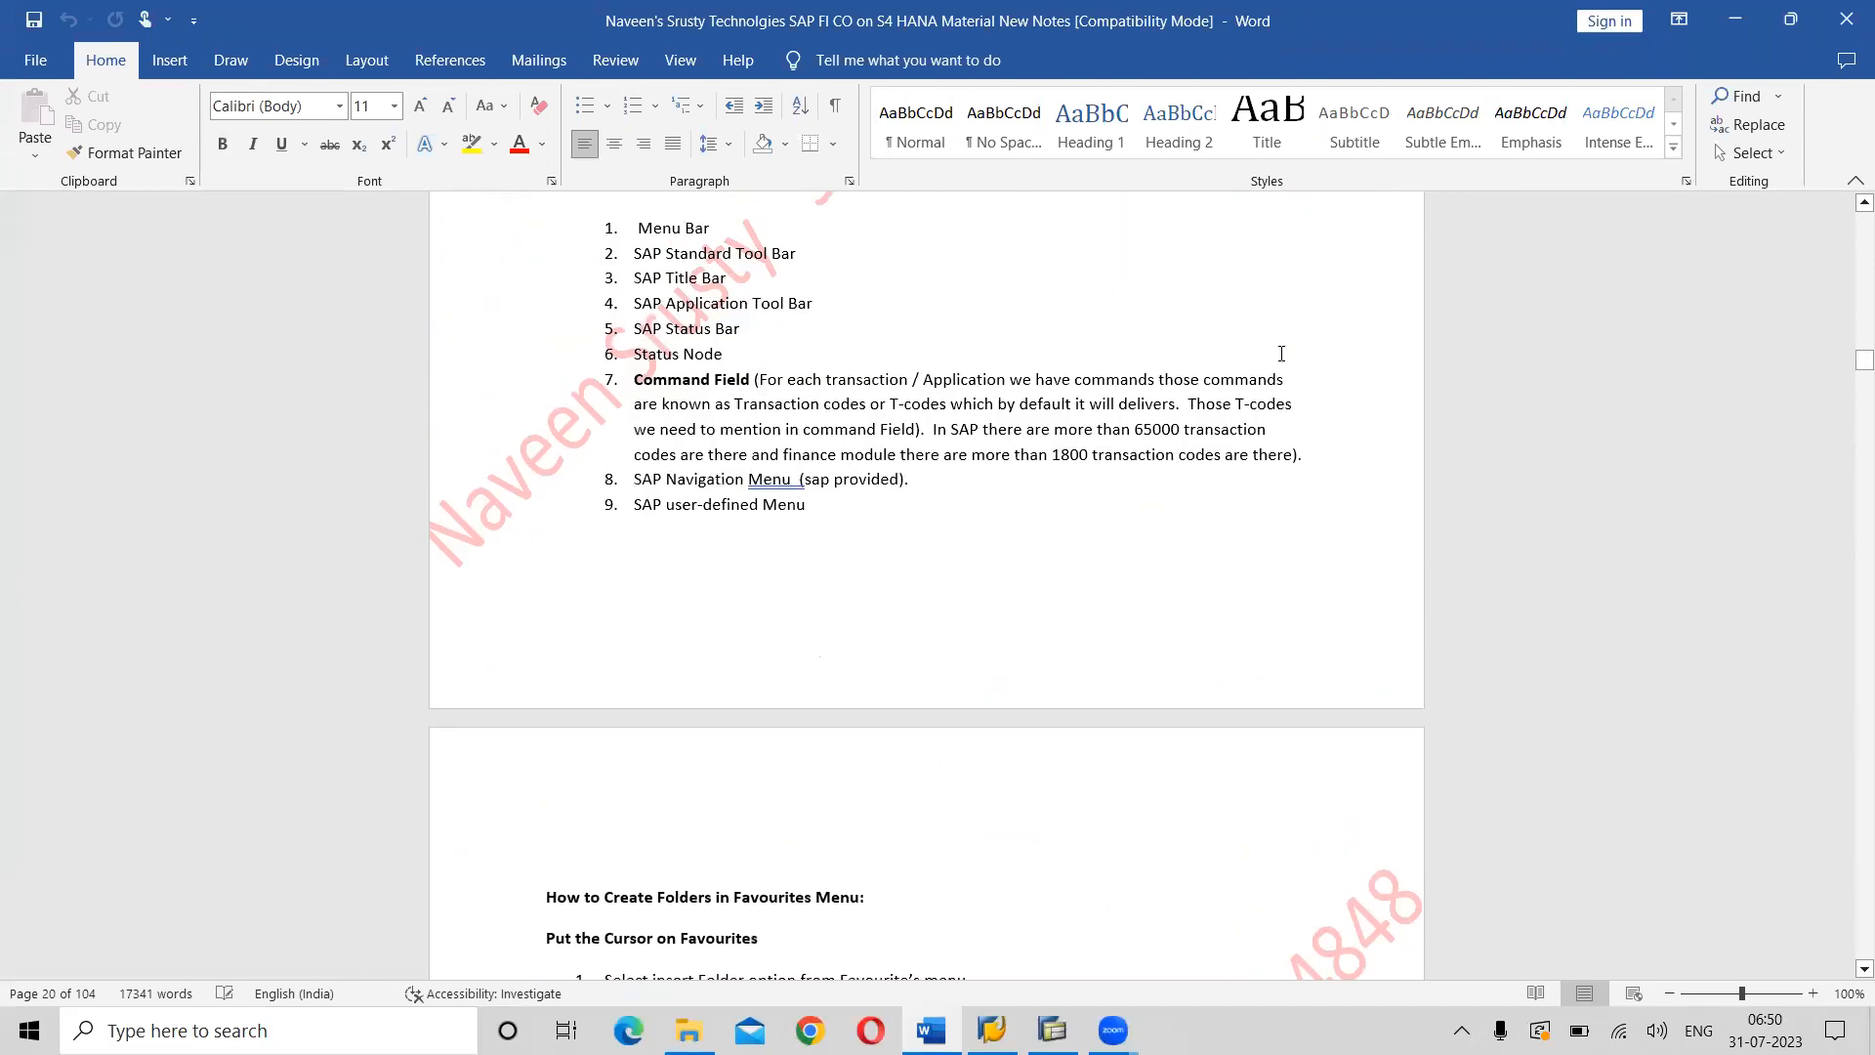
key("Down")
key("Down")
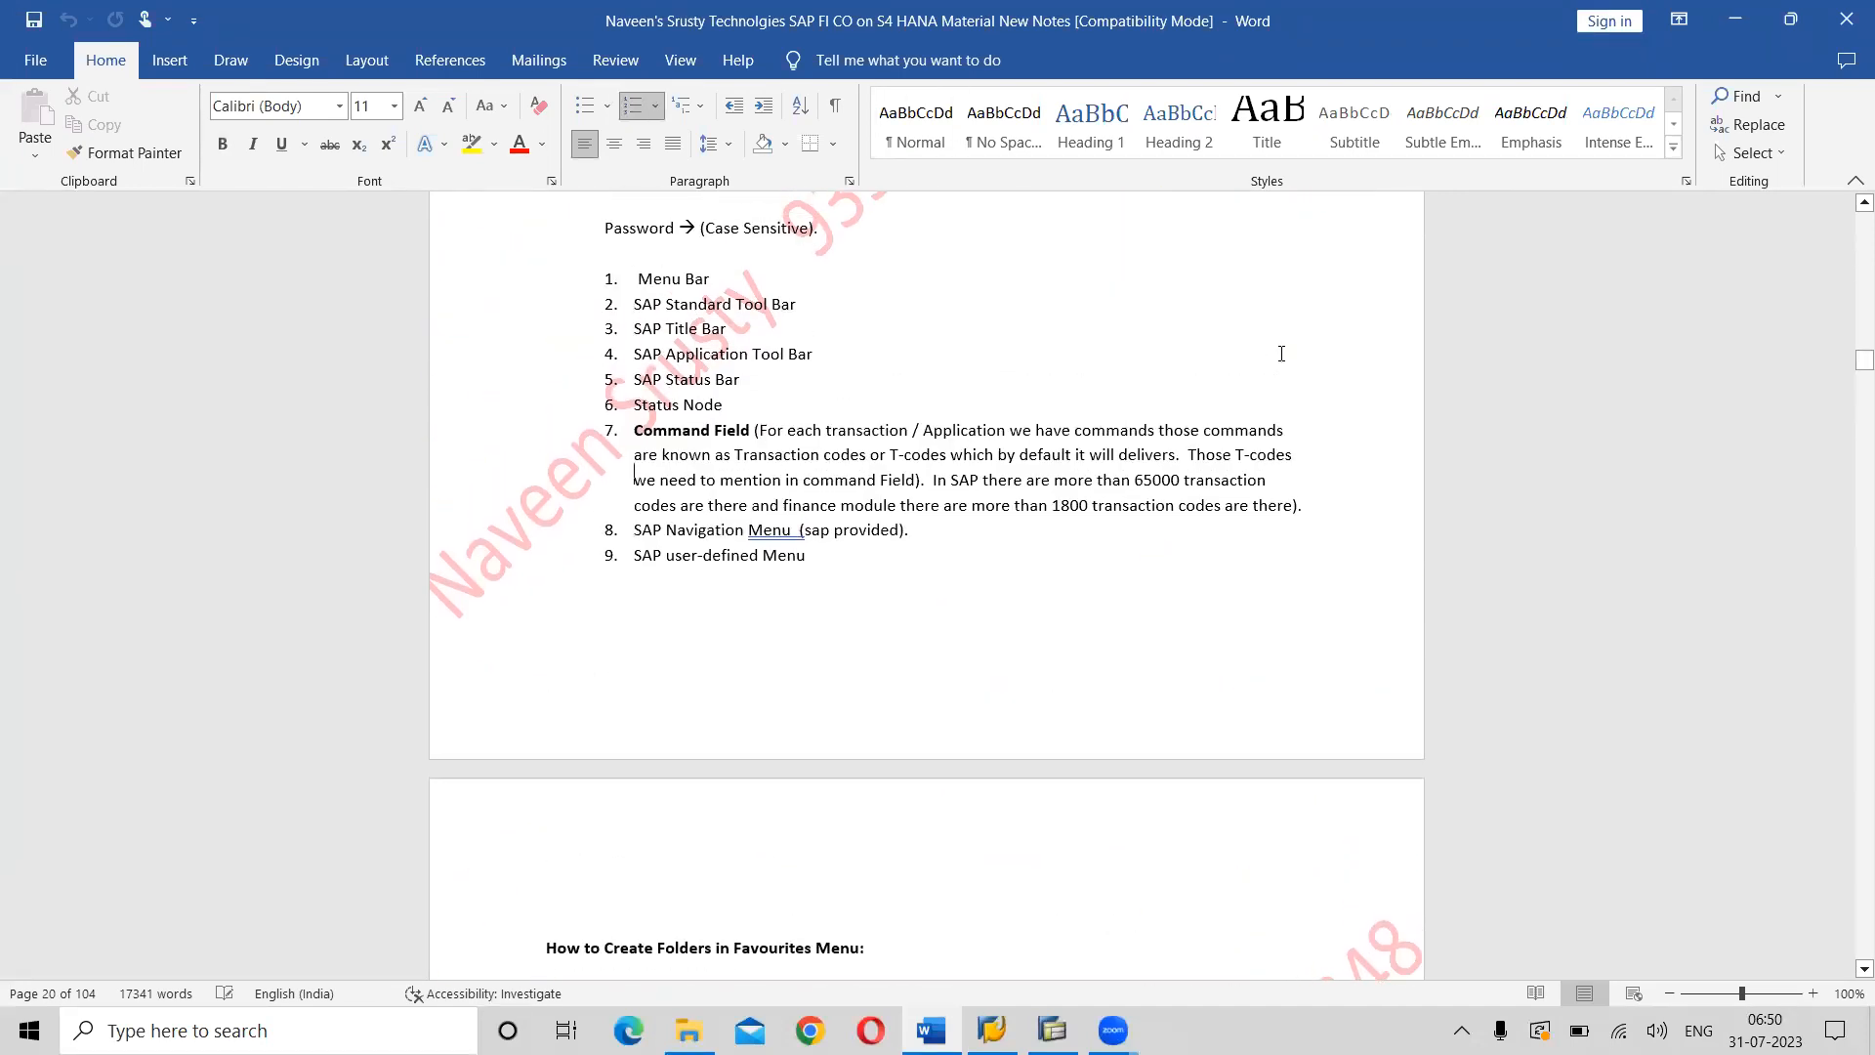
key("Down")
key("Down")
key("Down")
key("Down")
key("Down")
key("Down")
key("Down")
key("Down")
key("Down")
key("Down")
key("Down")
key("Down")
key("Down")
key("Down")
key("Down")
key("Down")
key("Down")
key("Down")
key("Down")
key("Down")
key("Down")
key("Down")
key("Down")
key("Down")
key("Down")
key("Down")
key("Down")
key("Down")
key("Down")
key("Down")
key("Down")
key("Down")
key("Down")
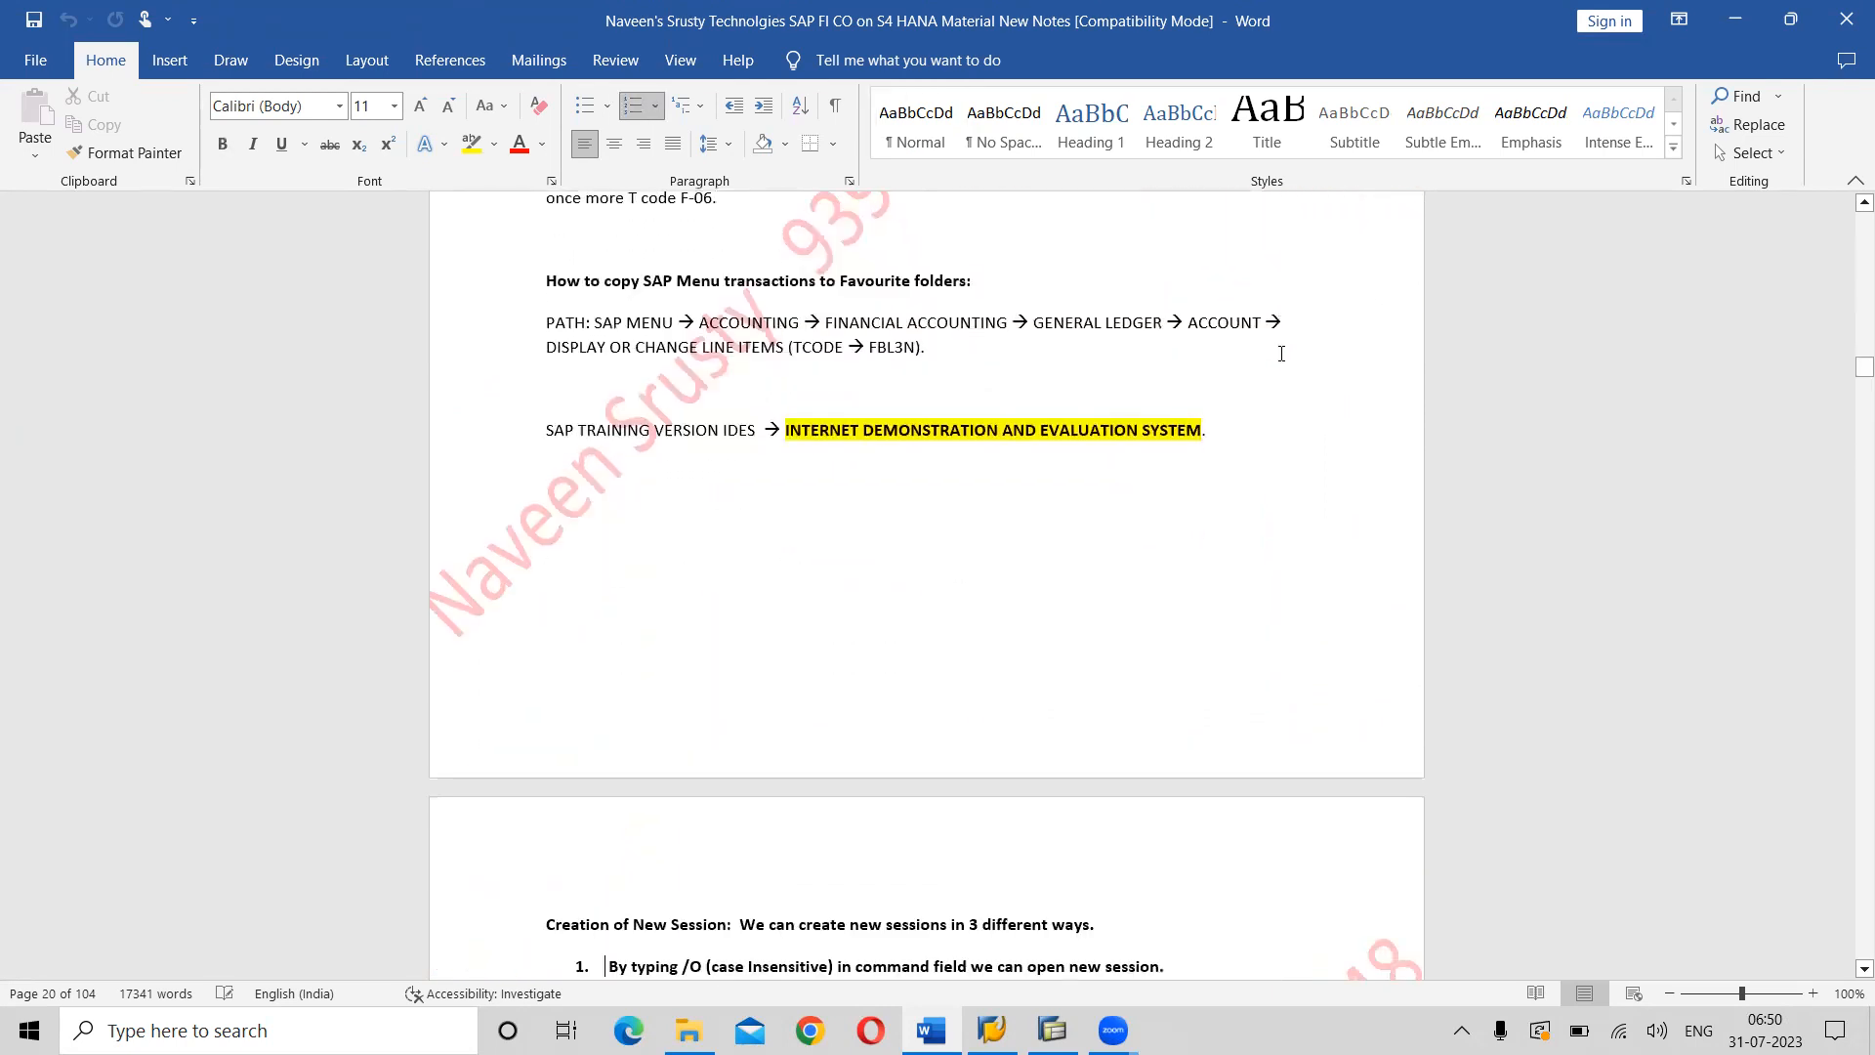
Examine the three ways of creating a new session and the section on opening one without closing the existing screen.
key("Down")
key("Down")
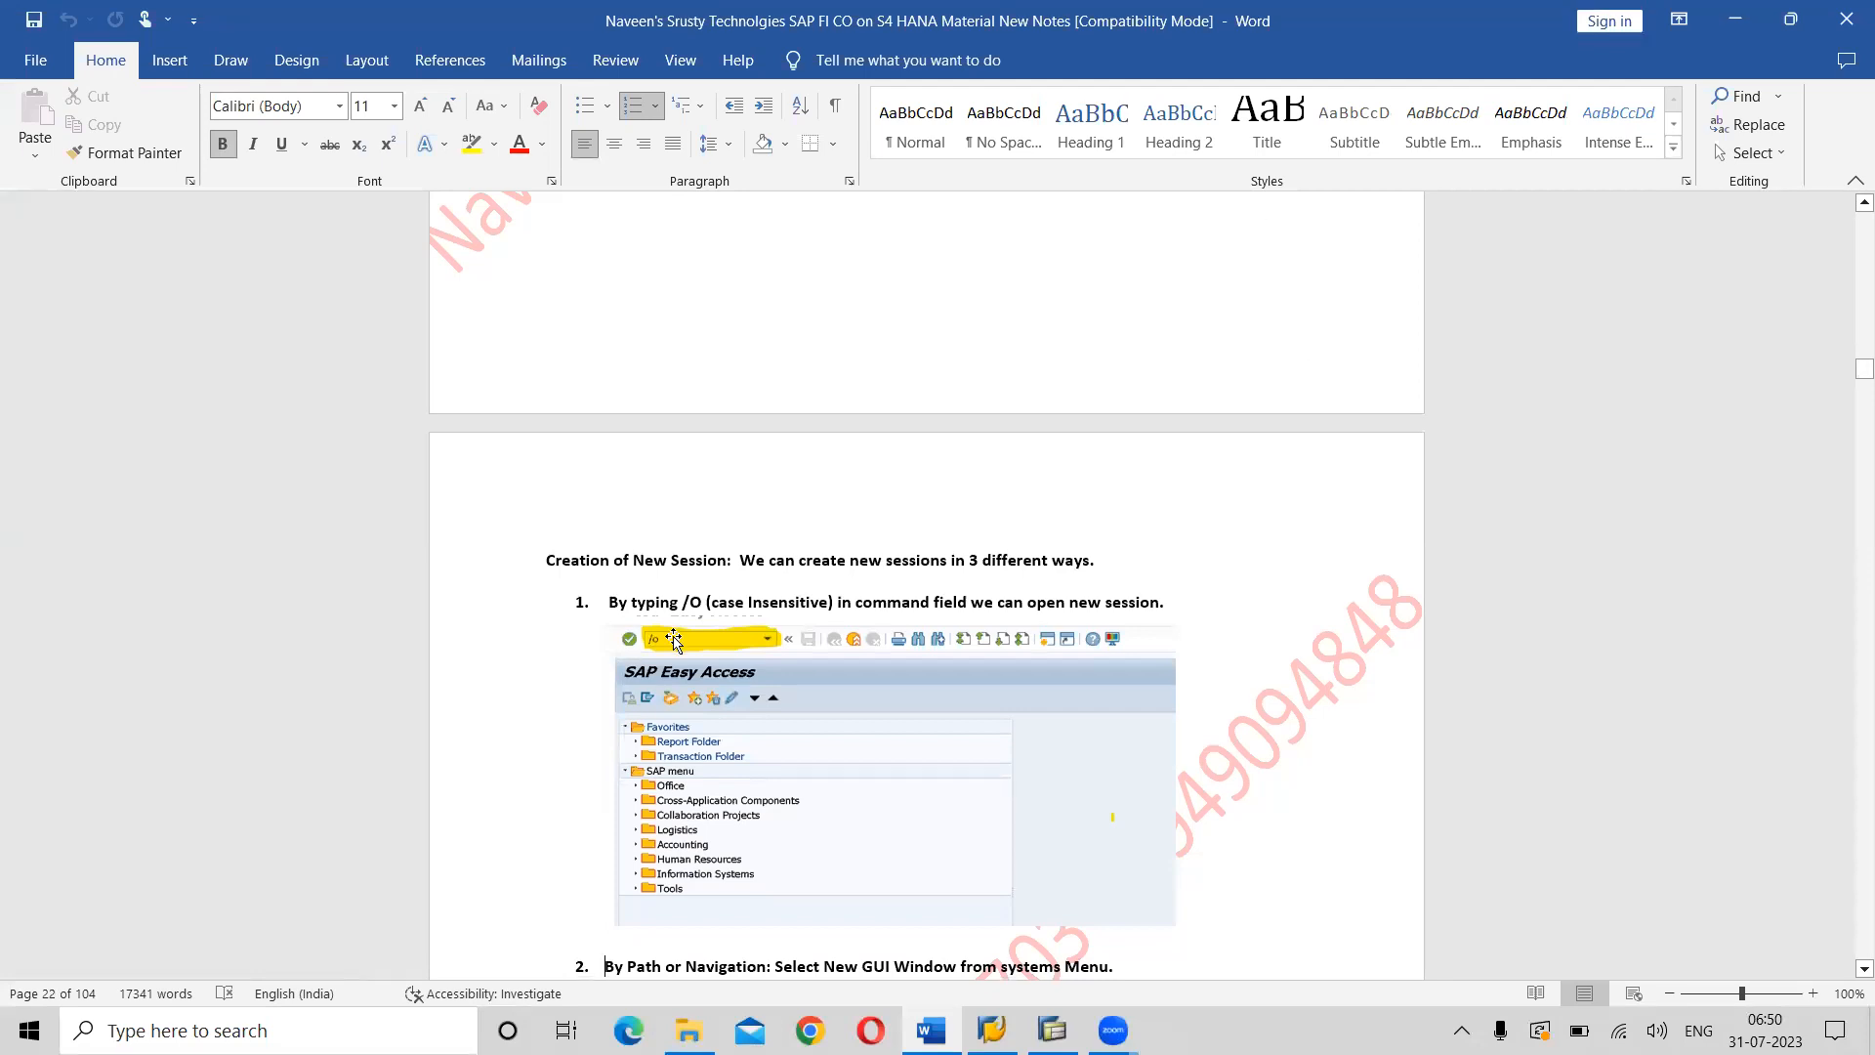
key("Down")
key("Down")
key("Down")
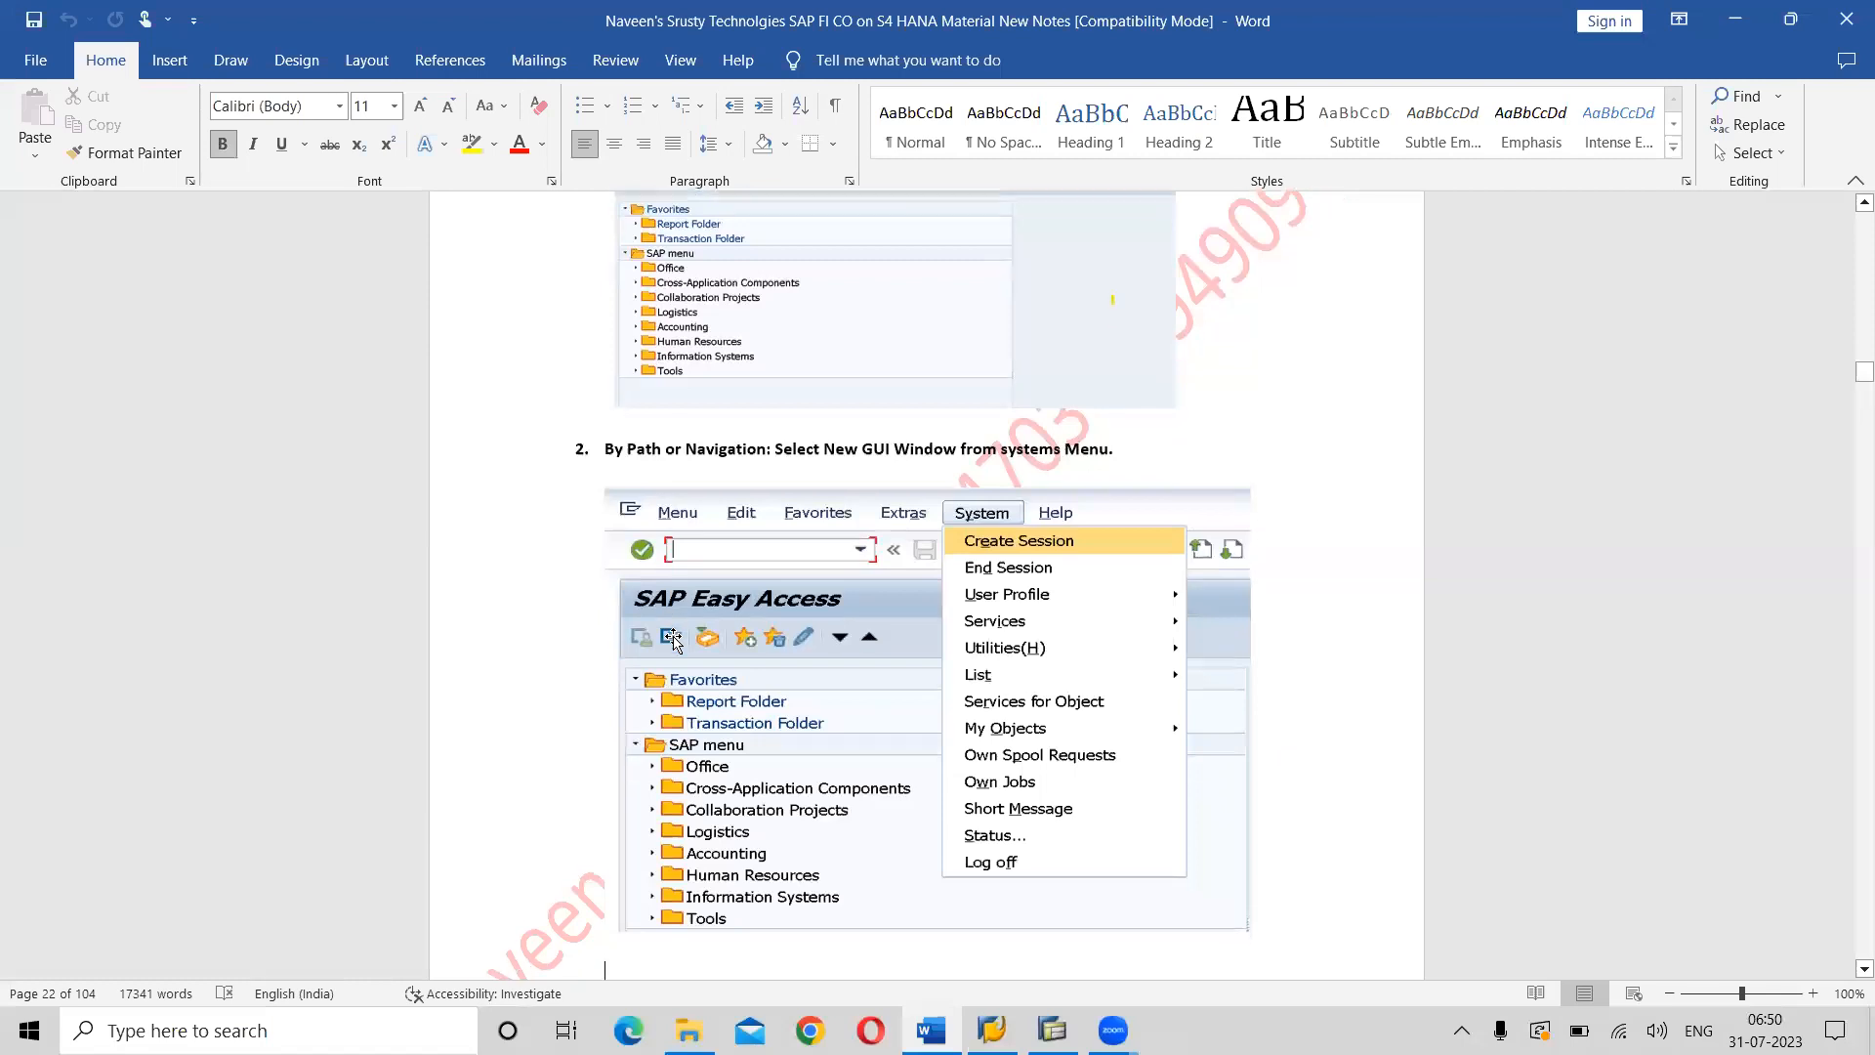
key("Down")
key("Down")
key("Down")
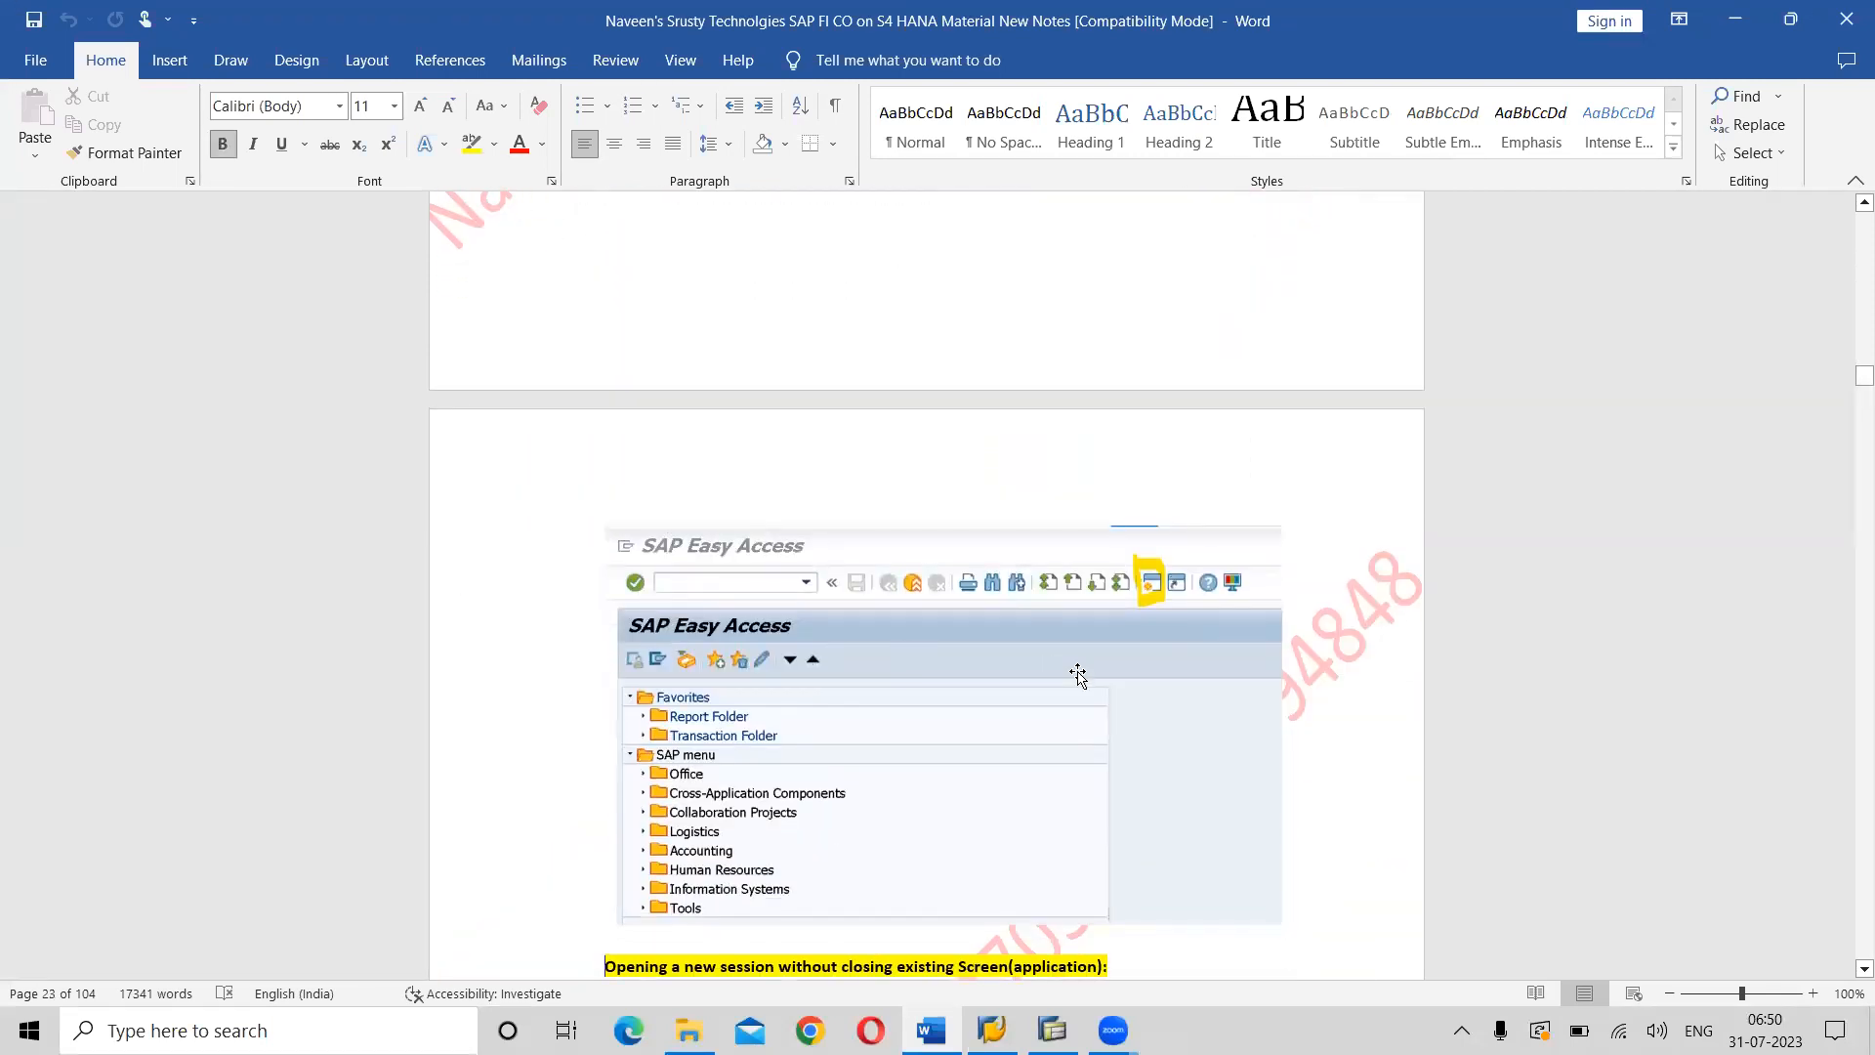
key("Down")
key("Down")
key("Down")
key("Down")
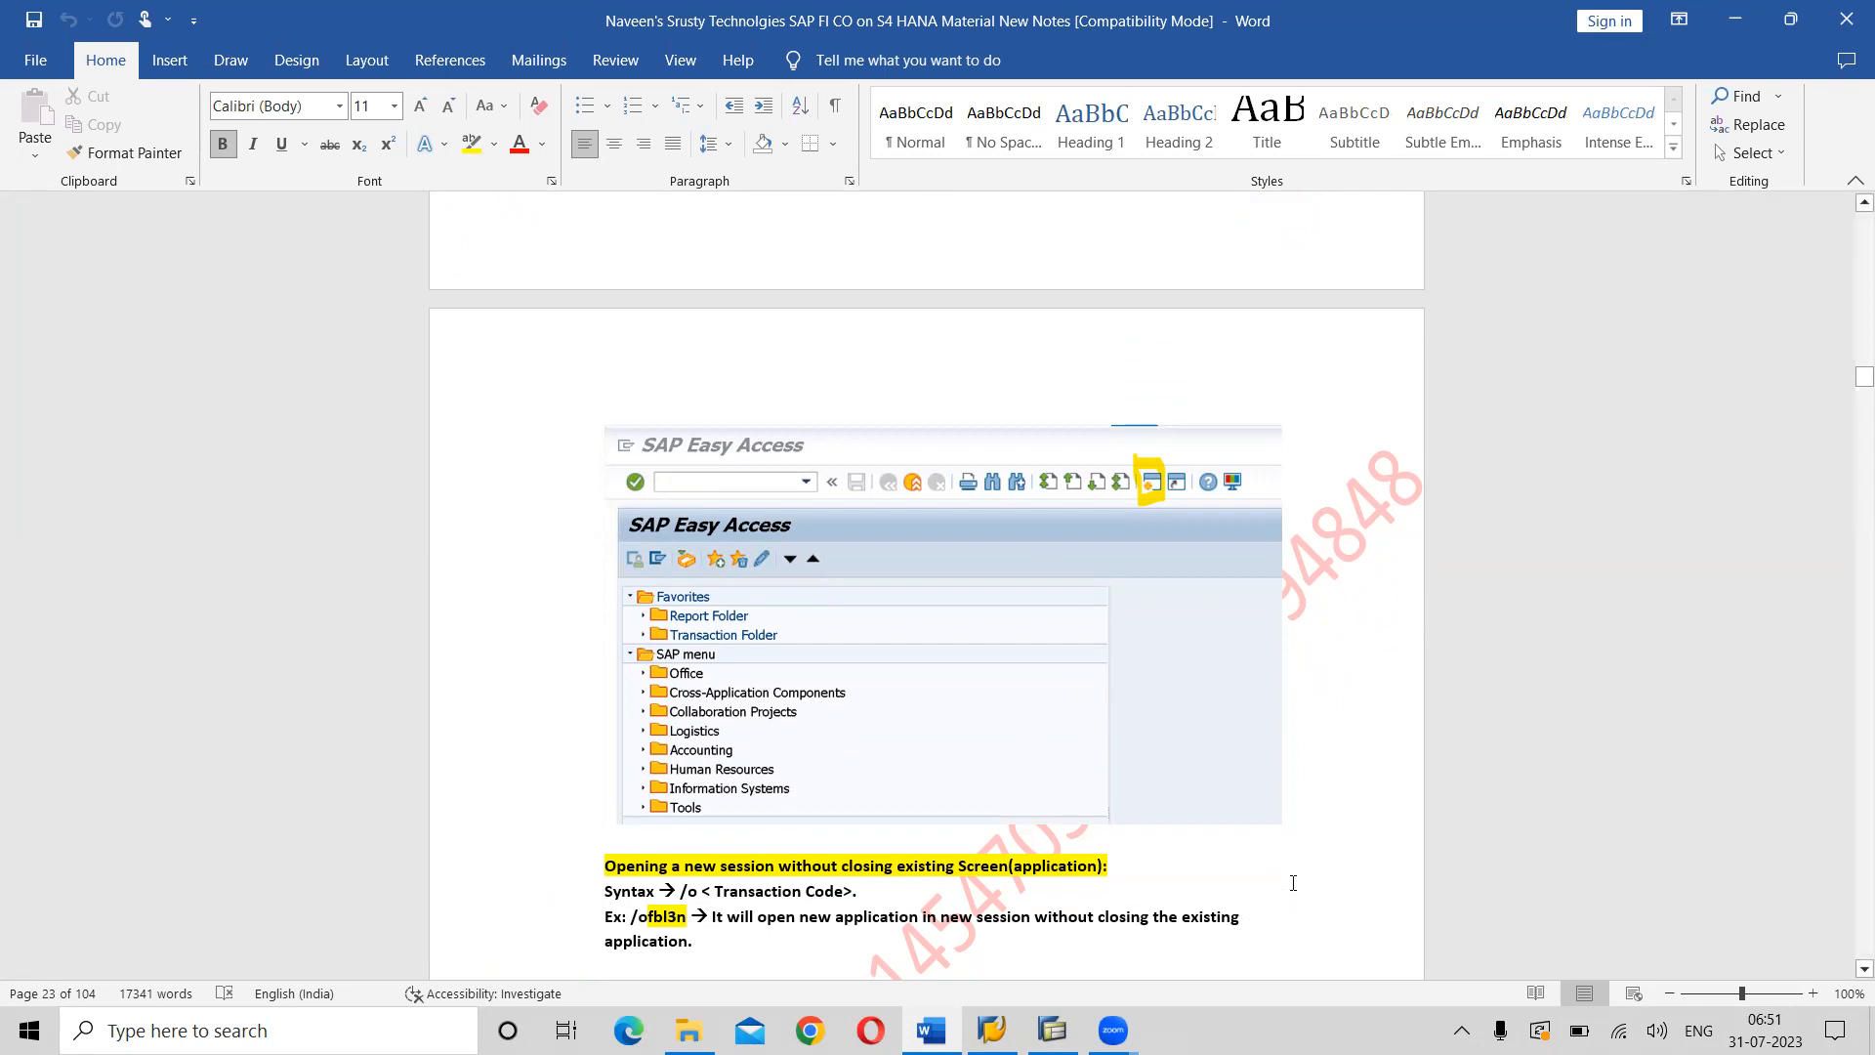
Re-read the session creation pages through to the /ofbl3n example and its Edit G/L Account Centrally screenshot.
left_click(1334, 797)
key("Up")
key("Up")
key("Up")
key("Up")
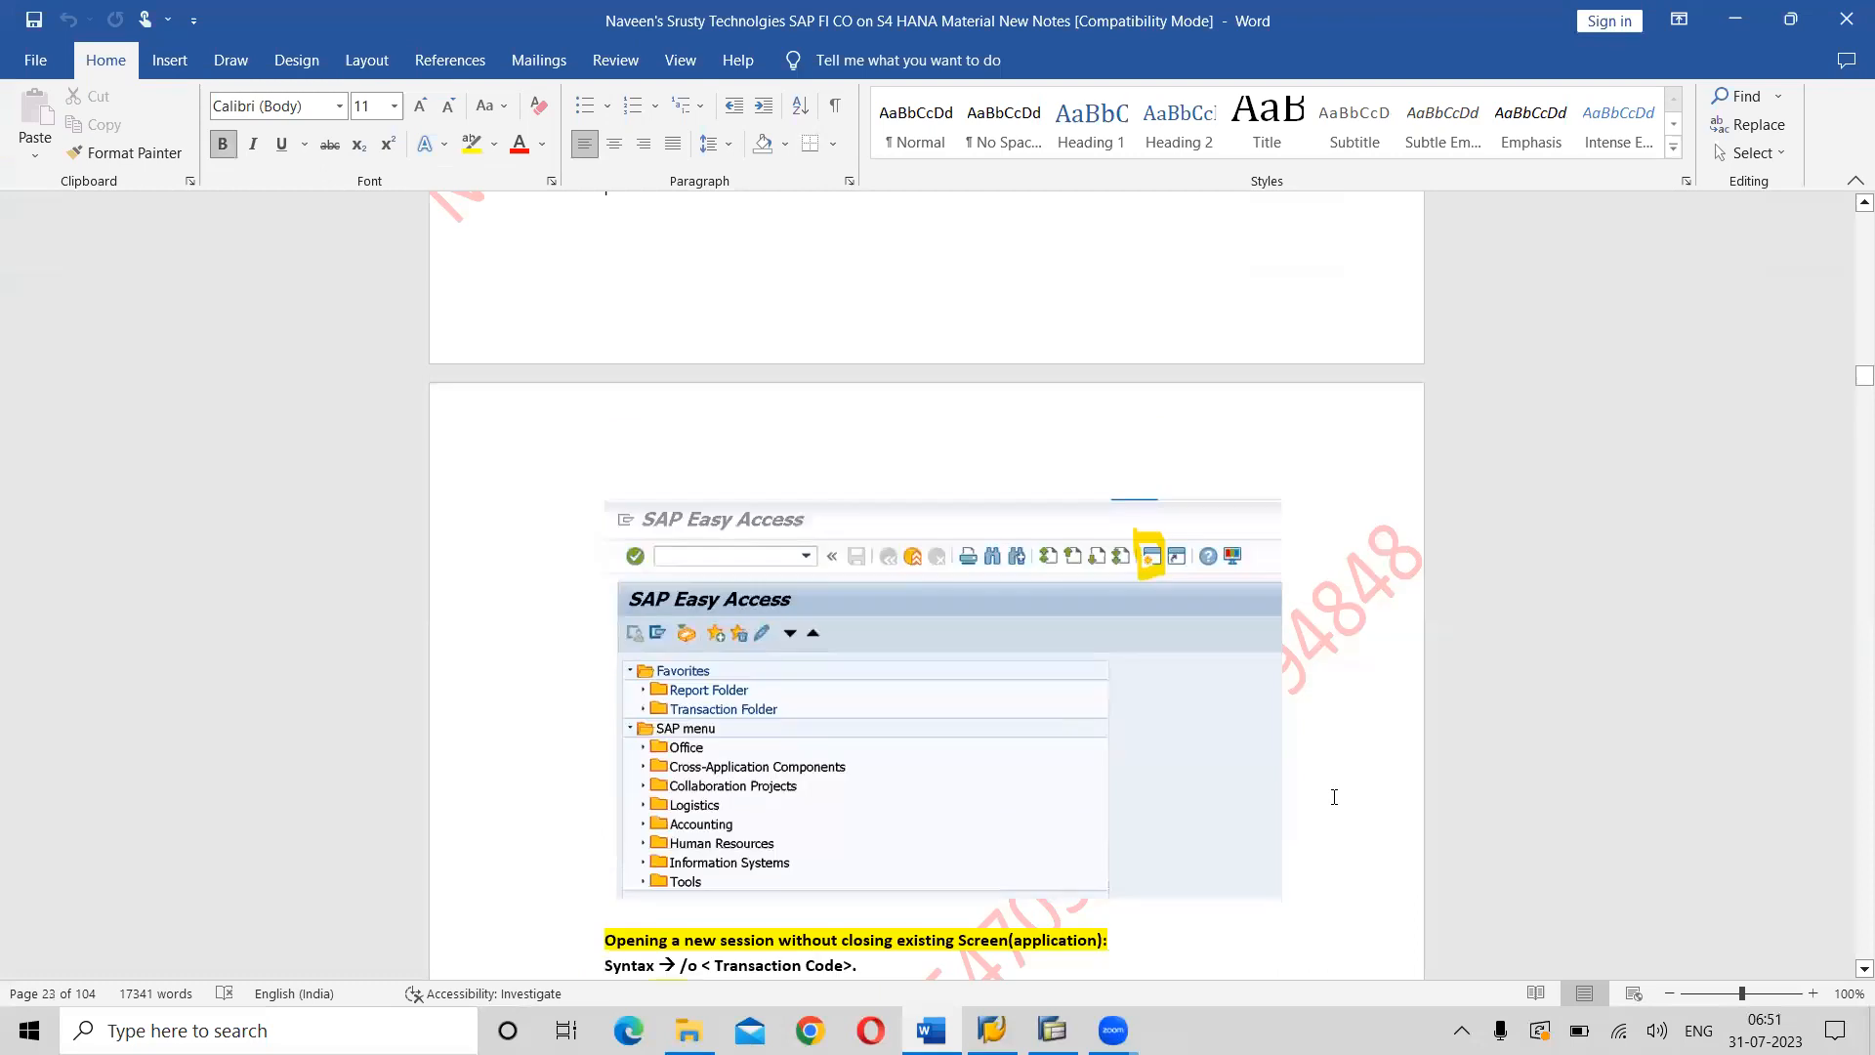
key("Up")
key("Up")
key("Up")
key("Up")
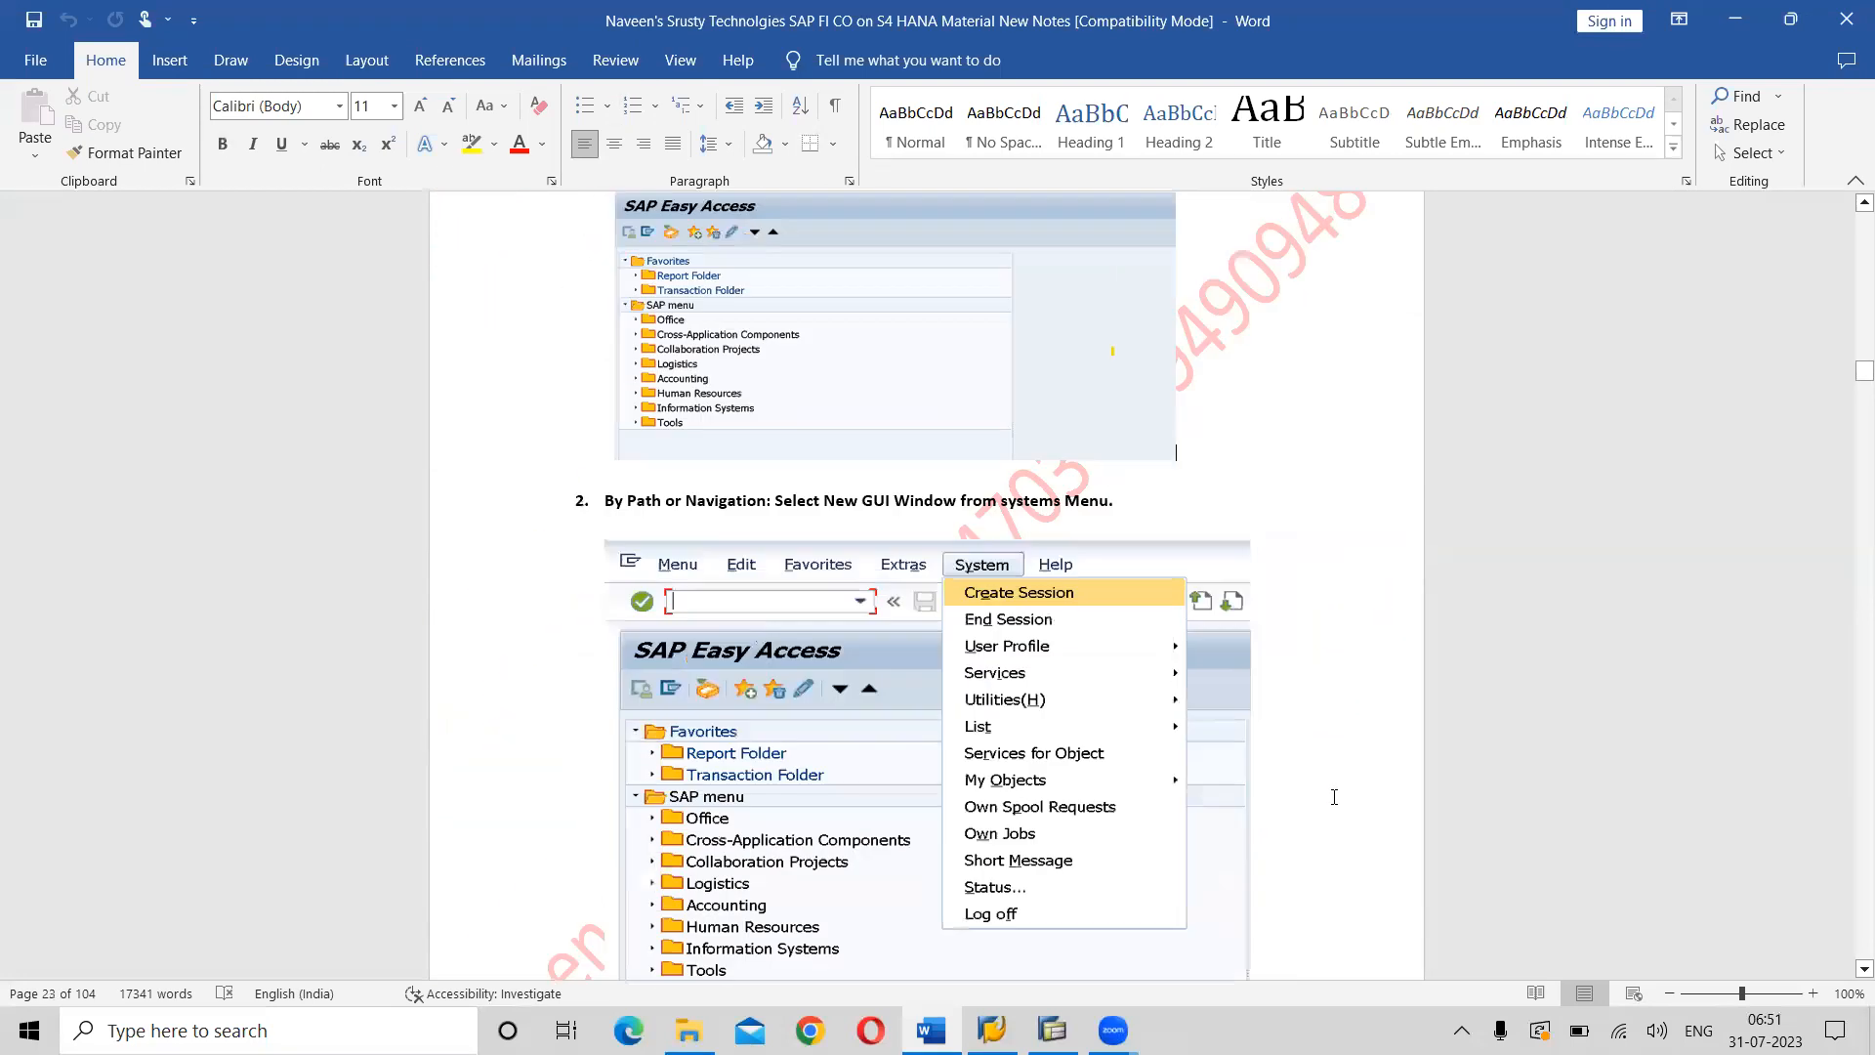
key("Down")
key("Down")
key("Down")
key("Down")
key("Down")
key("Down")
key("Down")
key("Down")
key("Down")
key("Down")
key("Down")
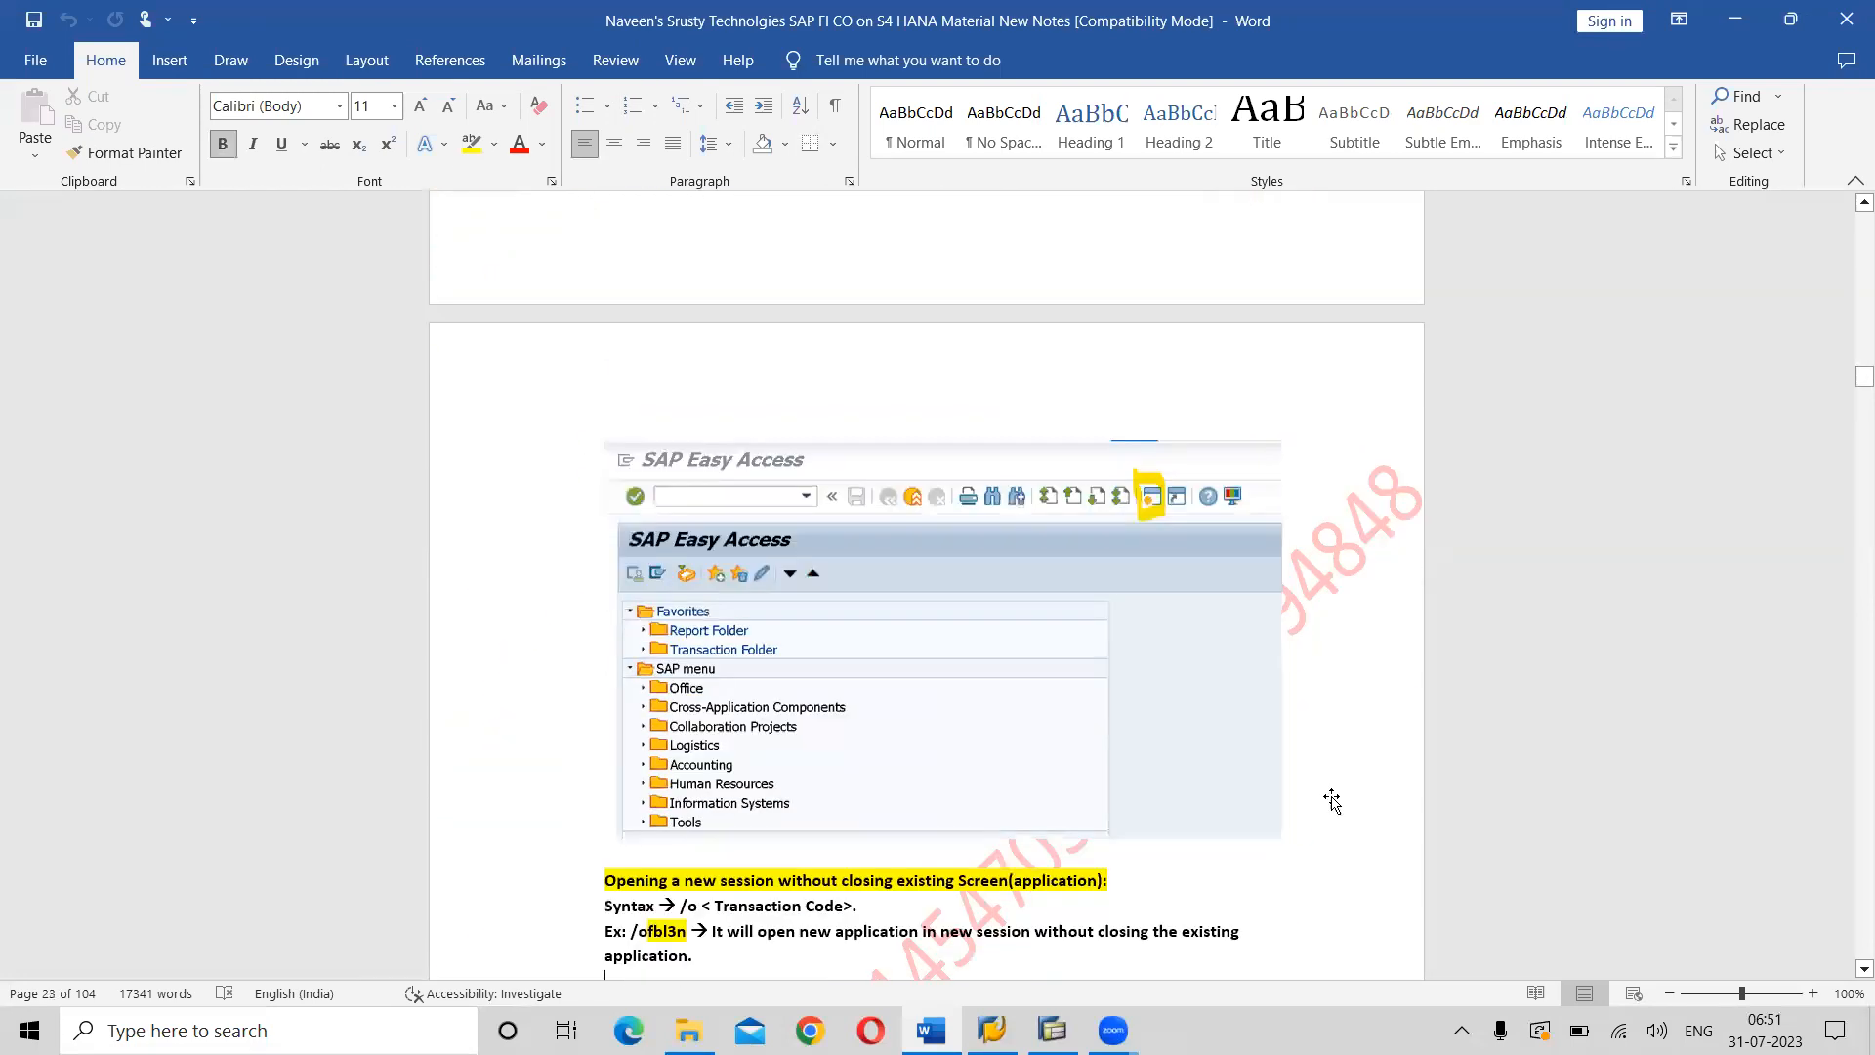
key("Up")
key("Up")
key("Up")
key("Up")
key("Up")
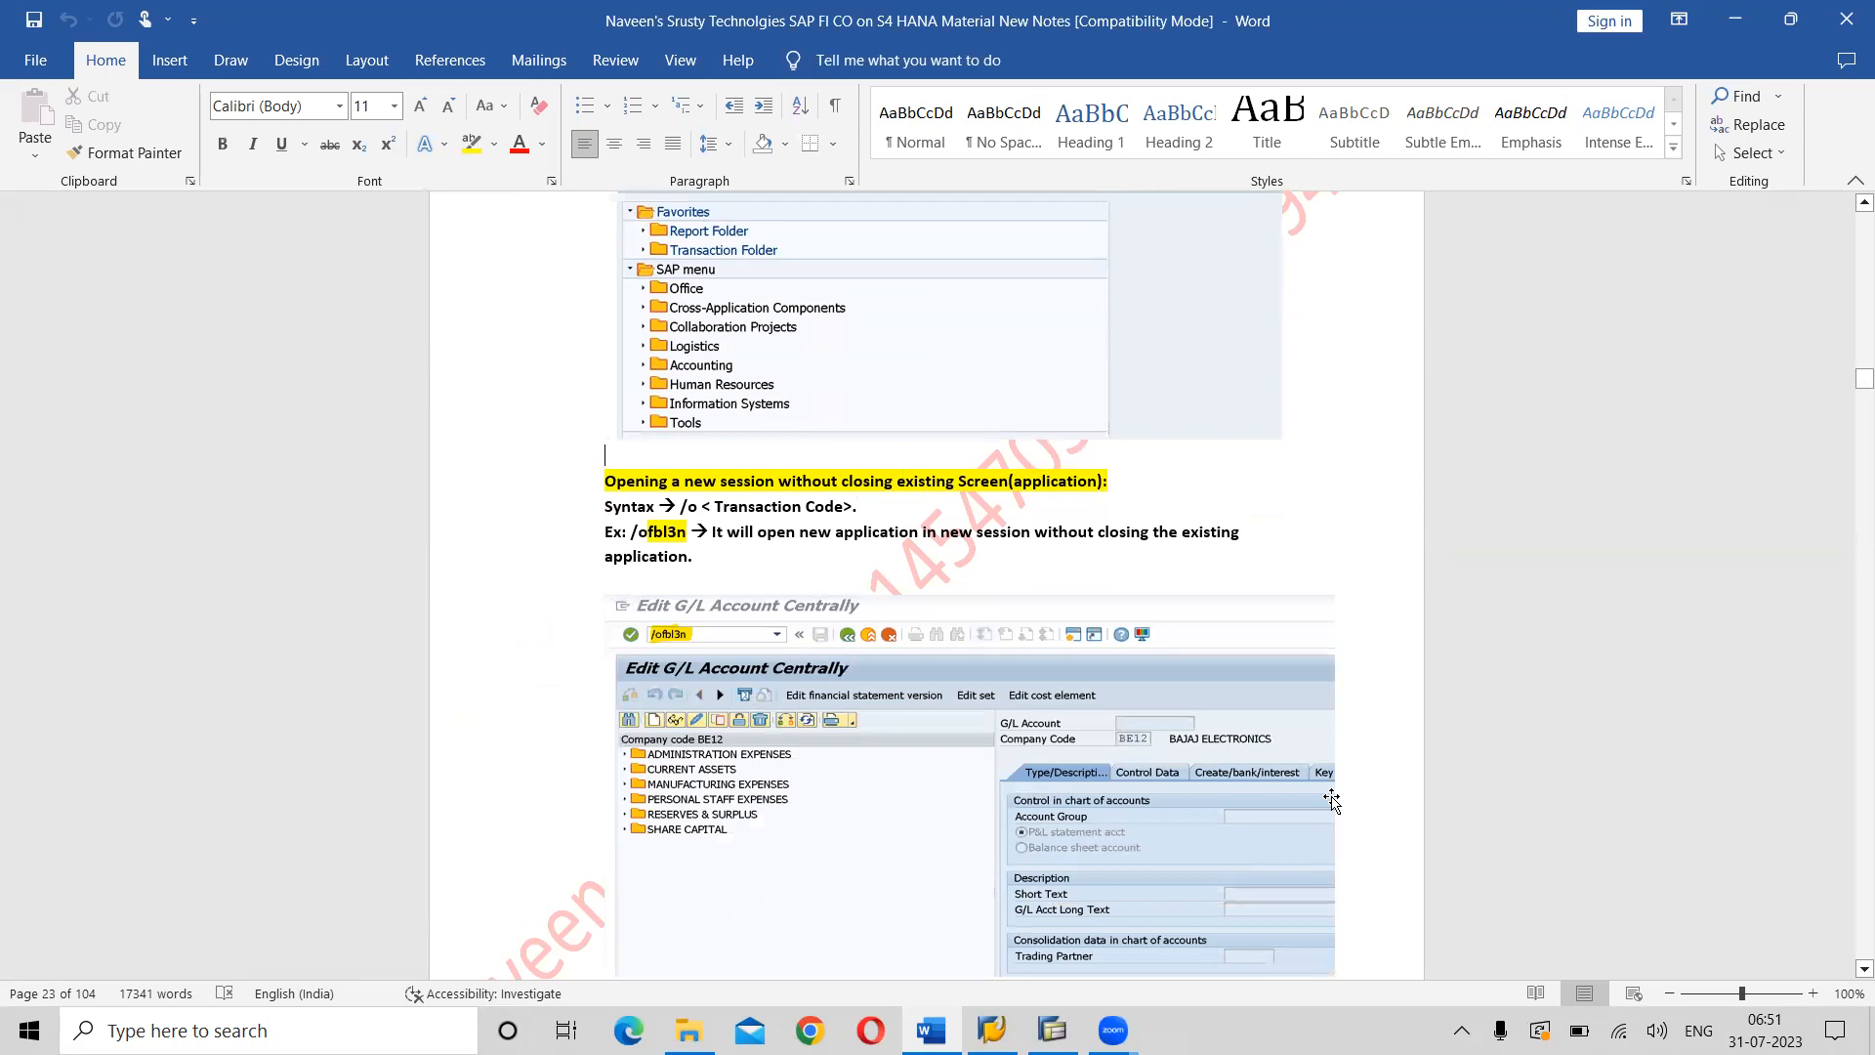
key("Down")
key("Down")
key("Down")
key("Down")
key("Down")
key("Down")
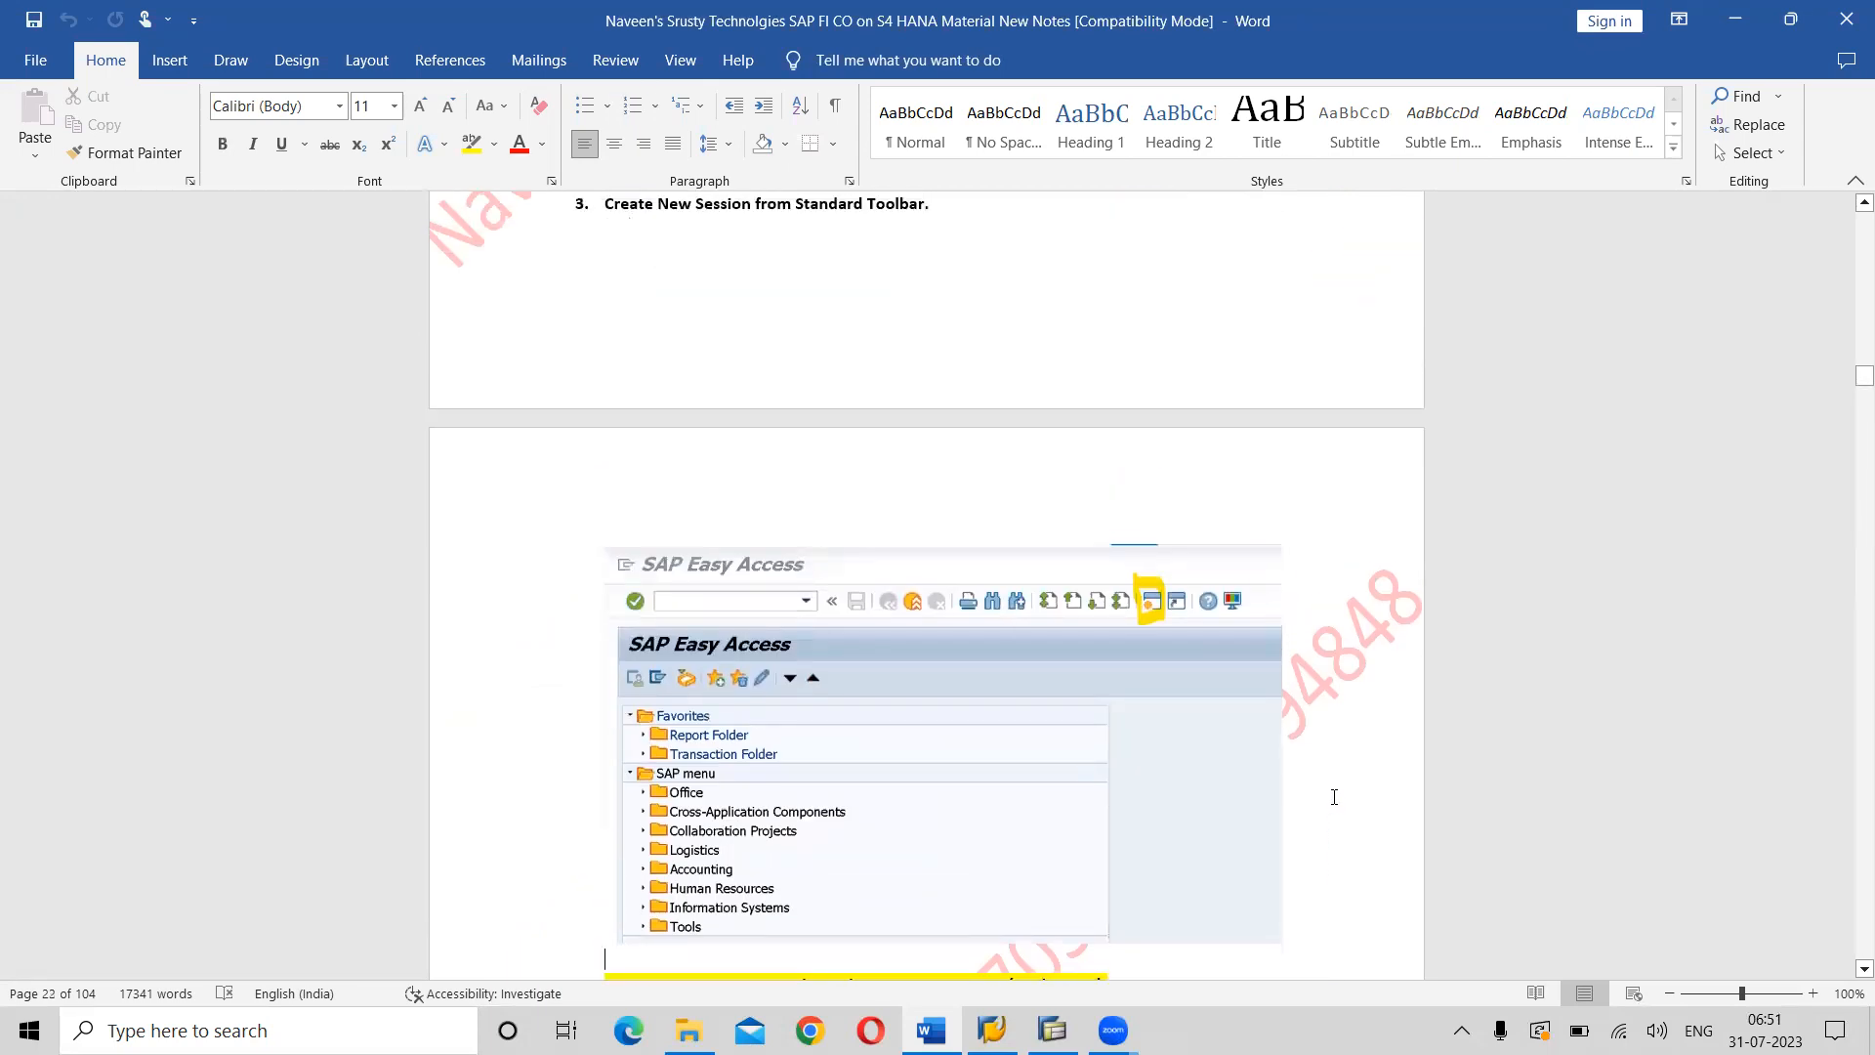
key("ctrl+v")
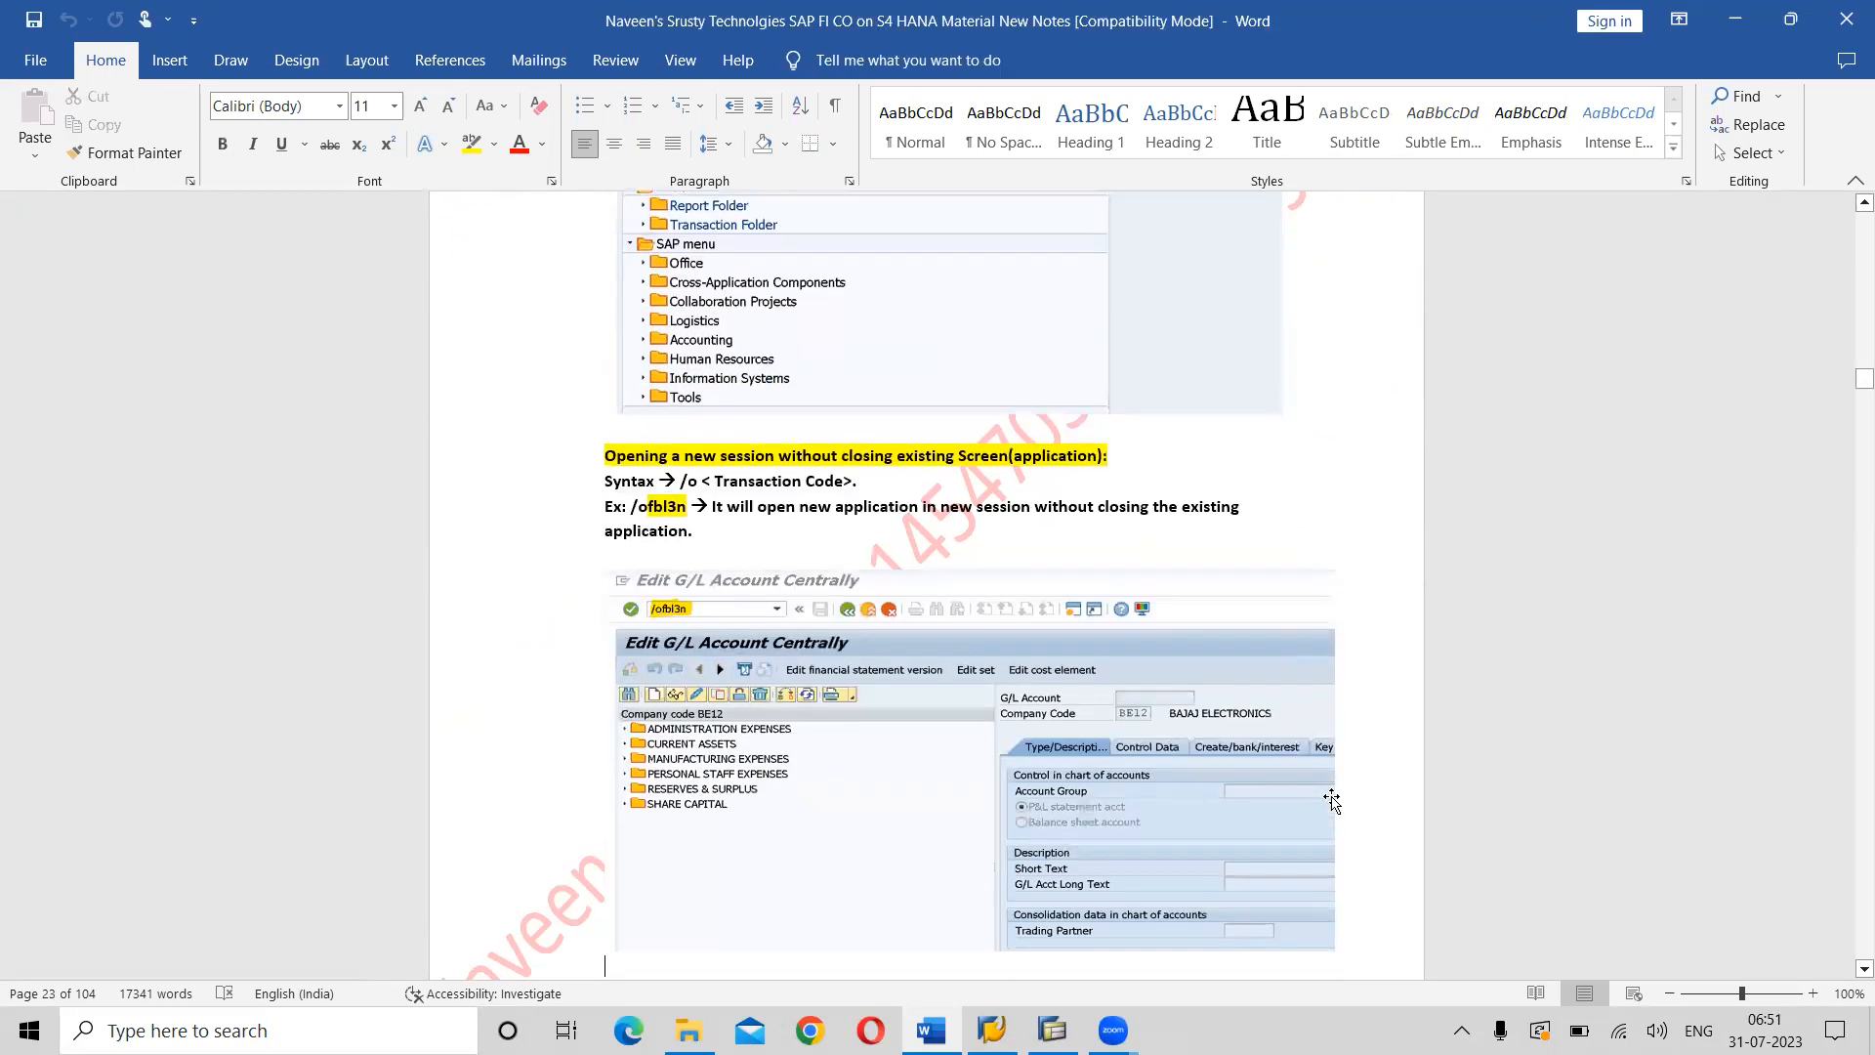
key("Return")
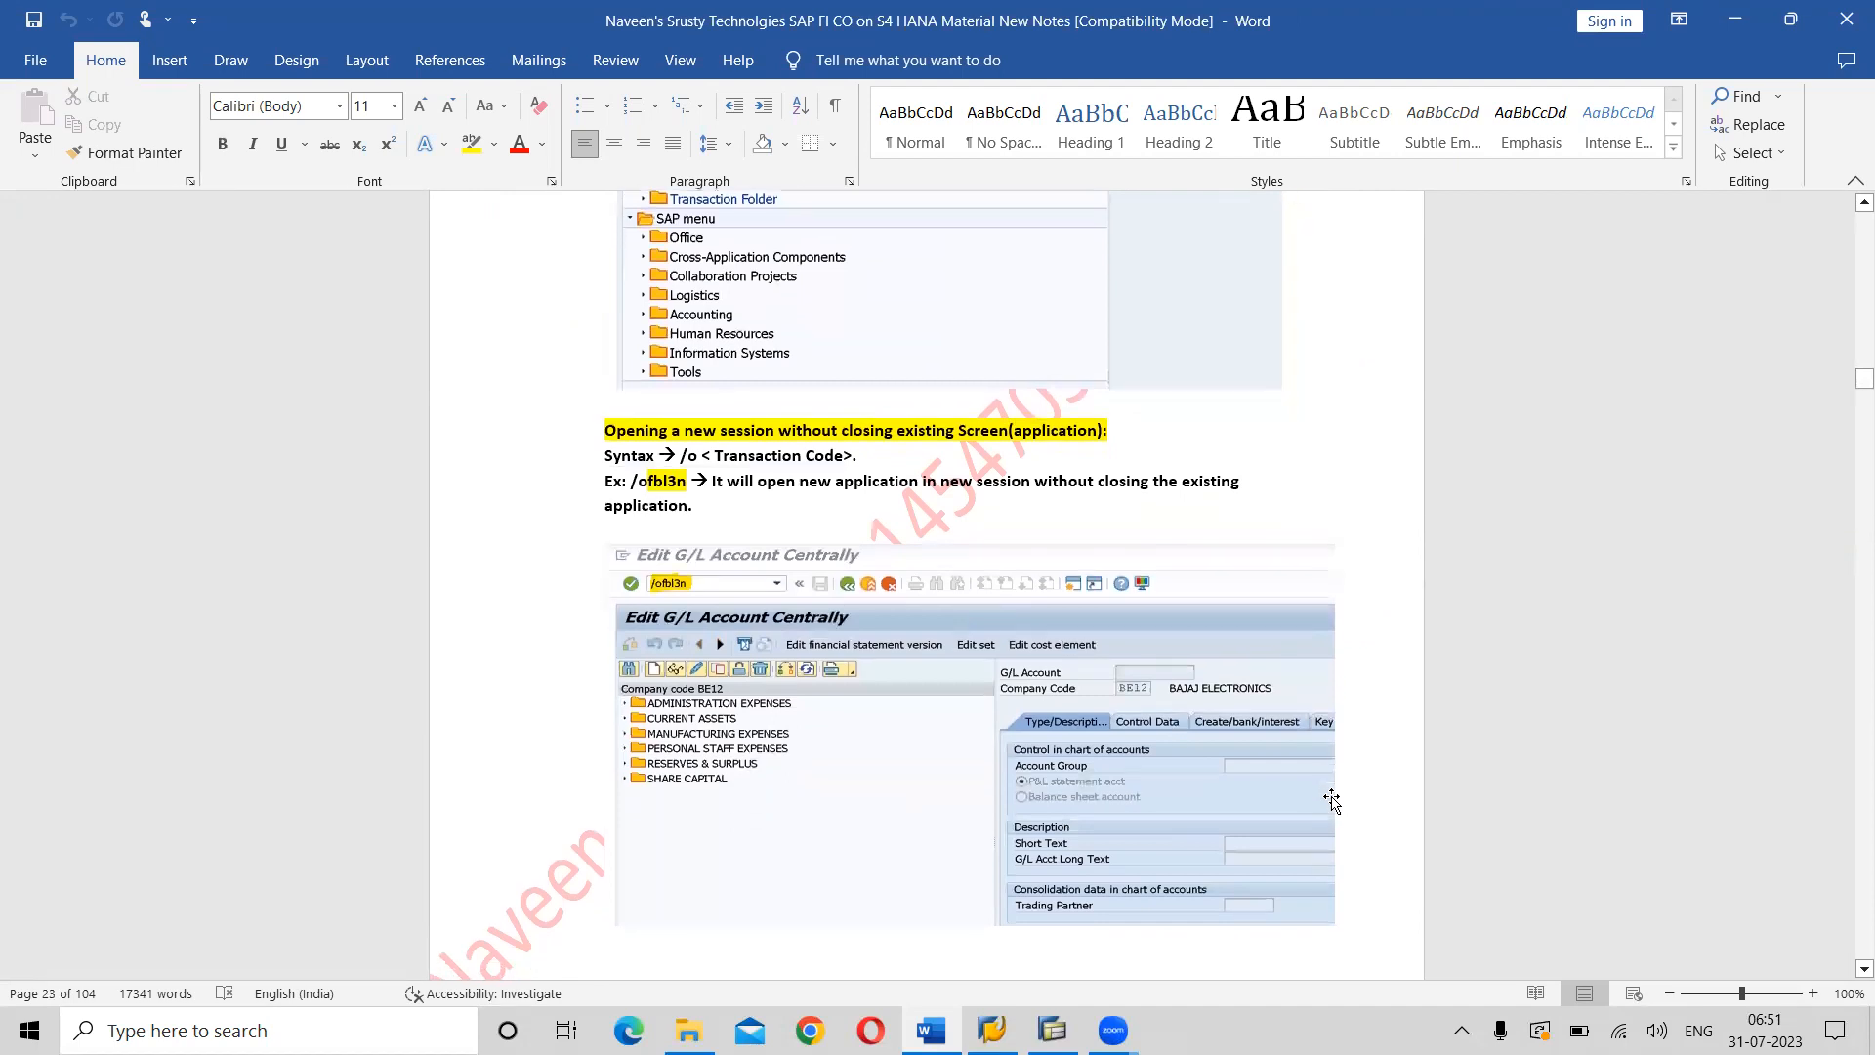
Switch to the SAP Easy Access window and start transaction FB50.
key("alt+Tab")
key("Tab")
key("Tab")
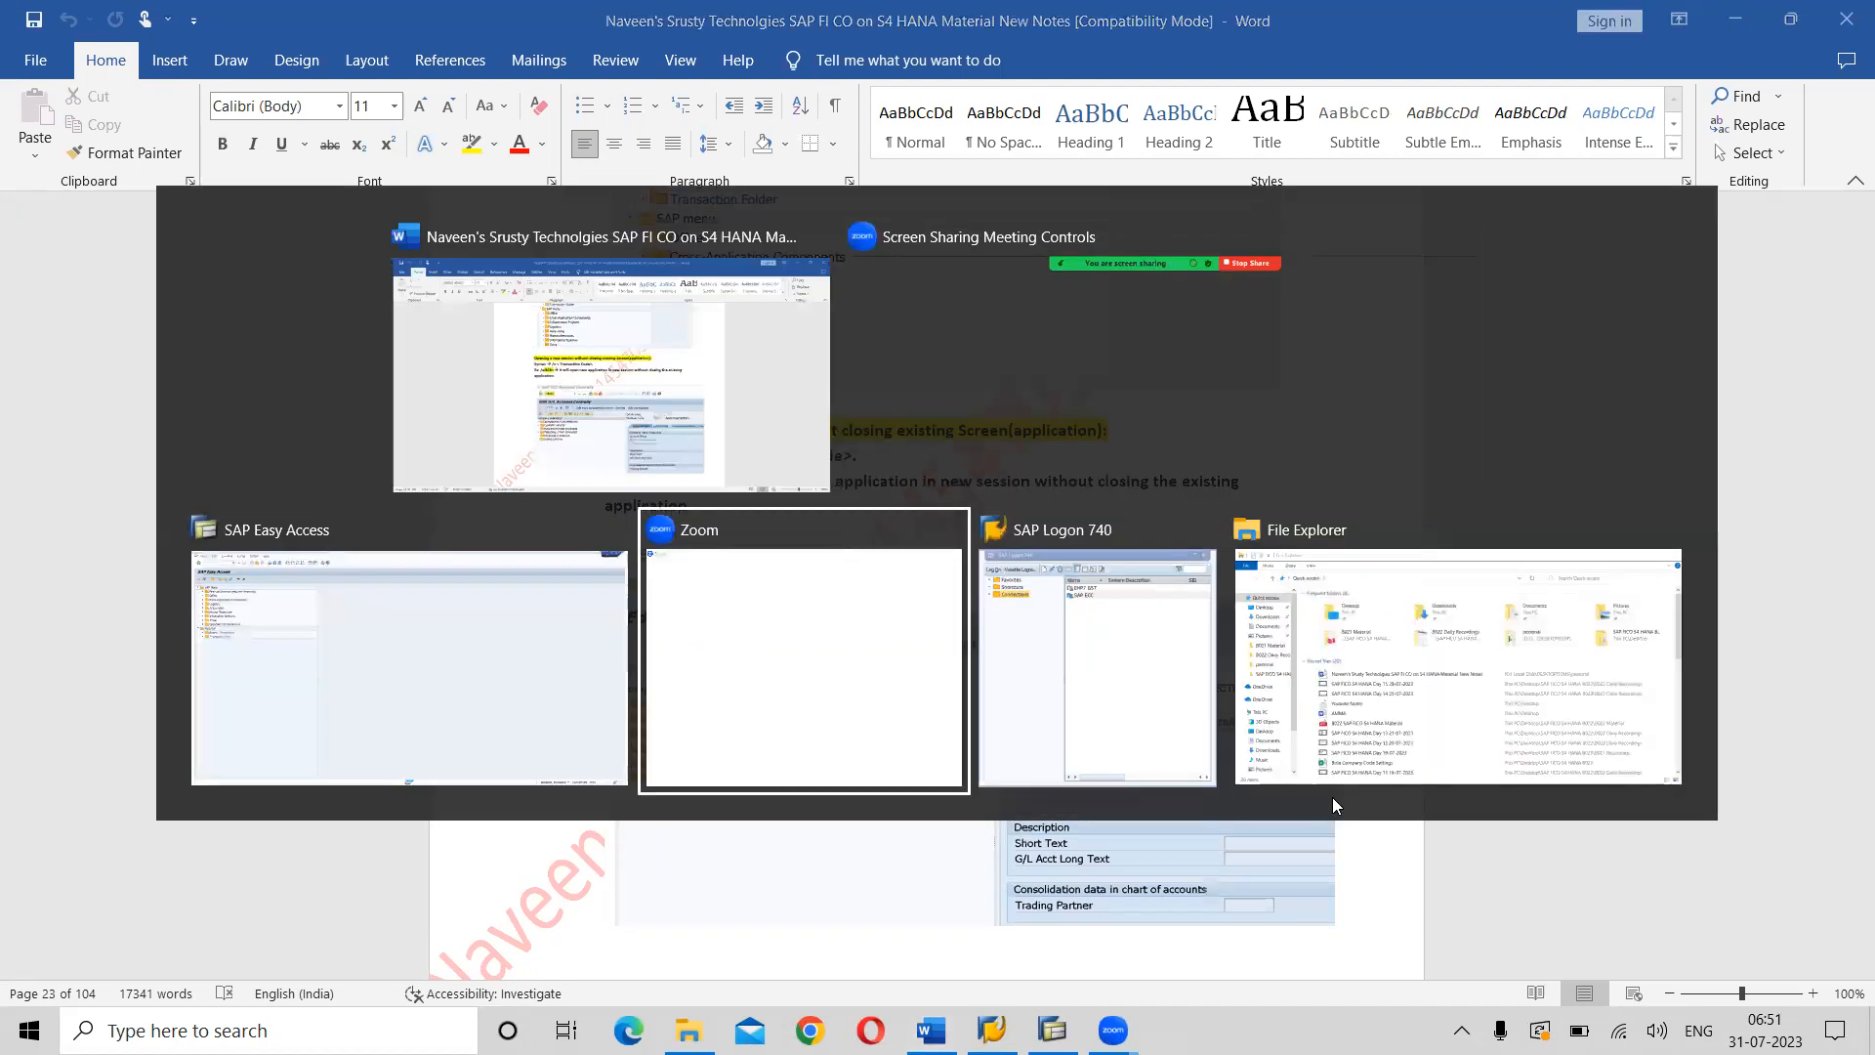
key("alt+shift+Tab")
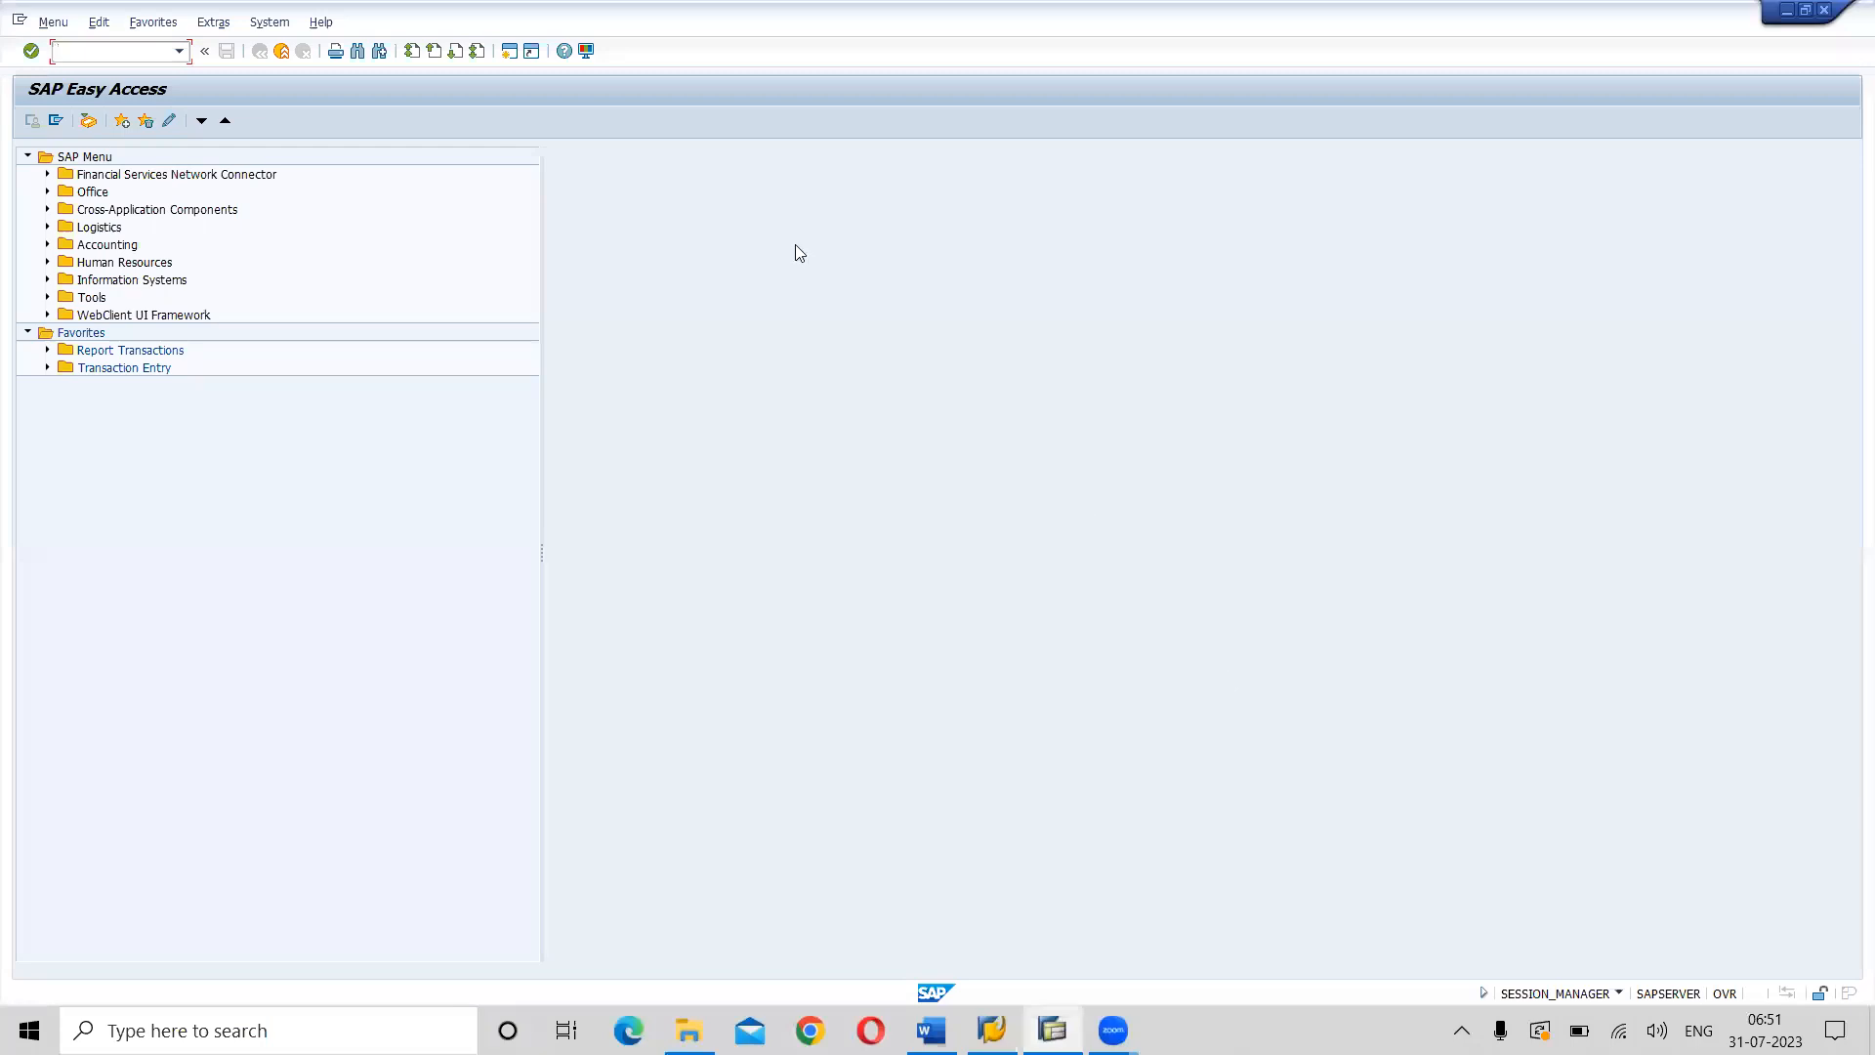
type("fb")
type("6")
type("50")
key("Return")
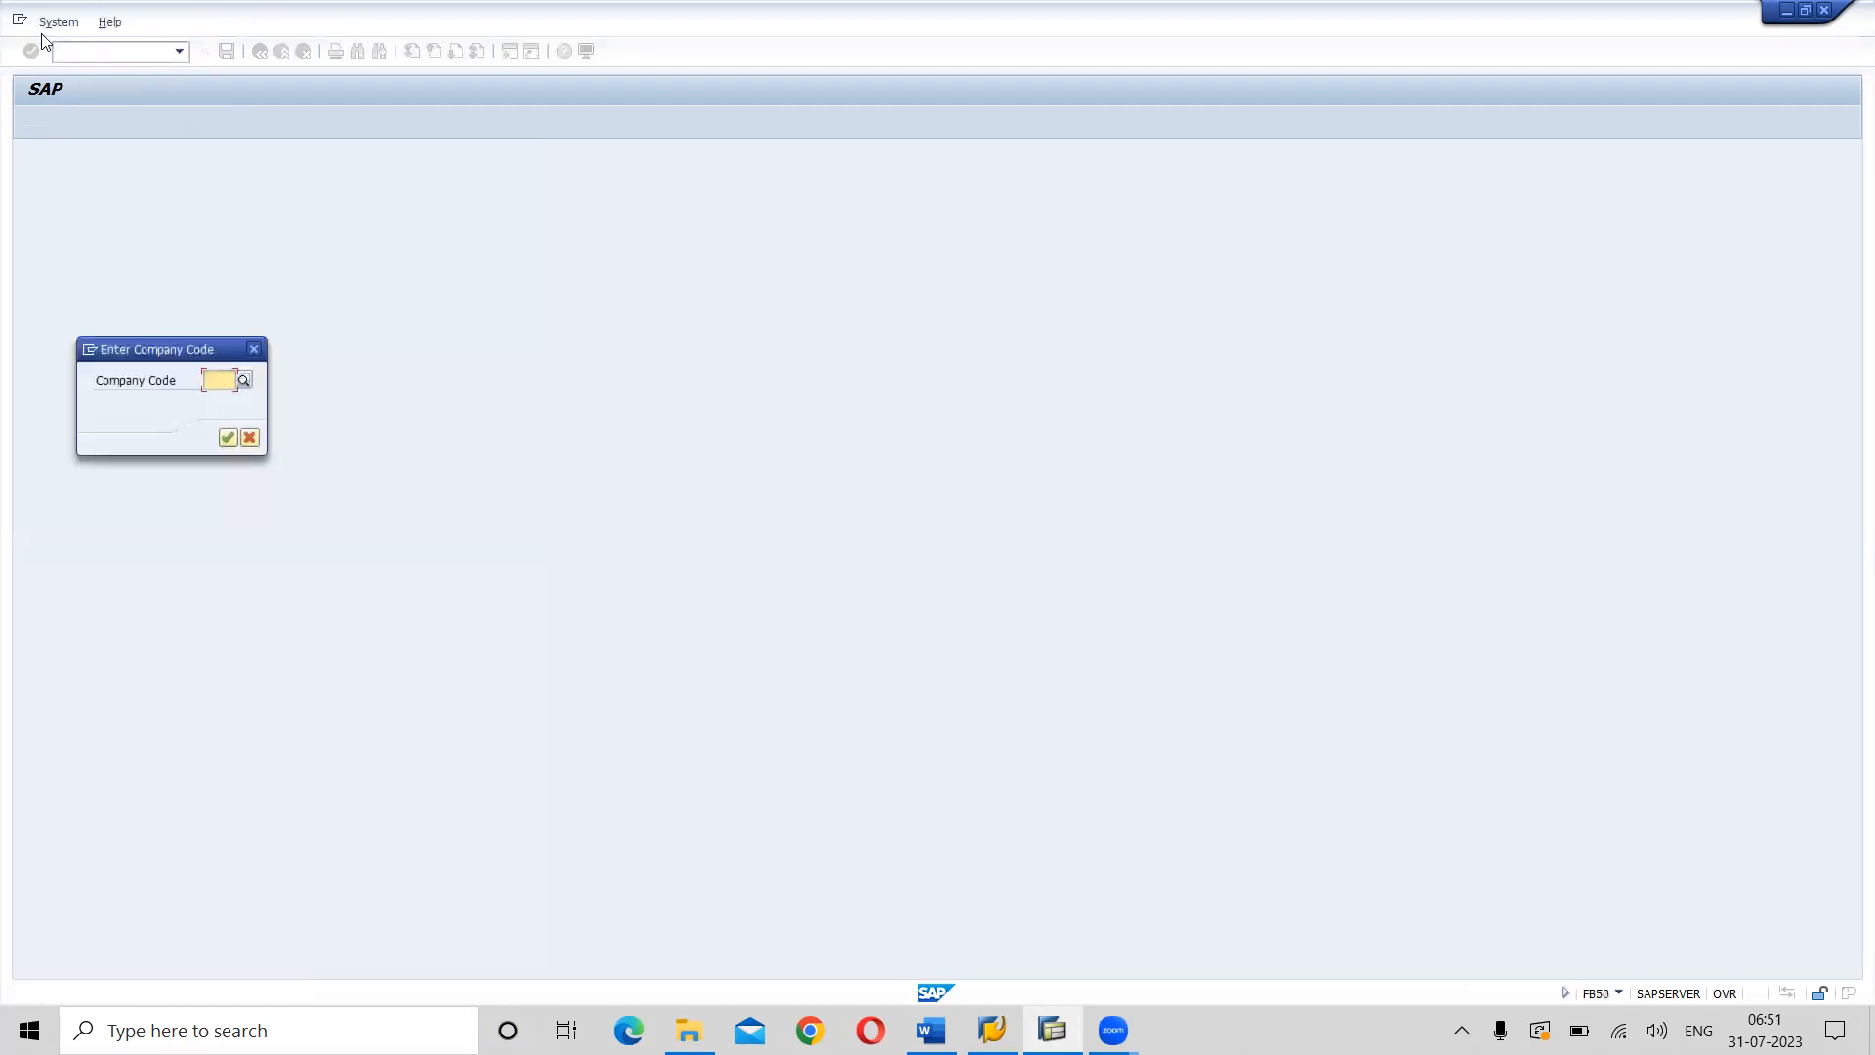
Choose company code TM10, TATA MOTORS PVT LTD in Bangalore, from the value list and confirm it for the document entry.
left_click(244, 381)
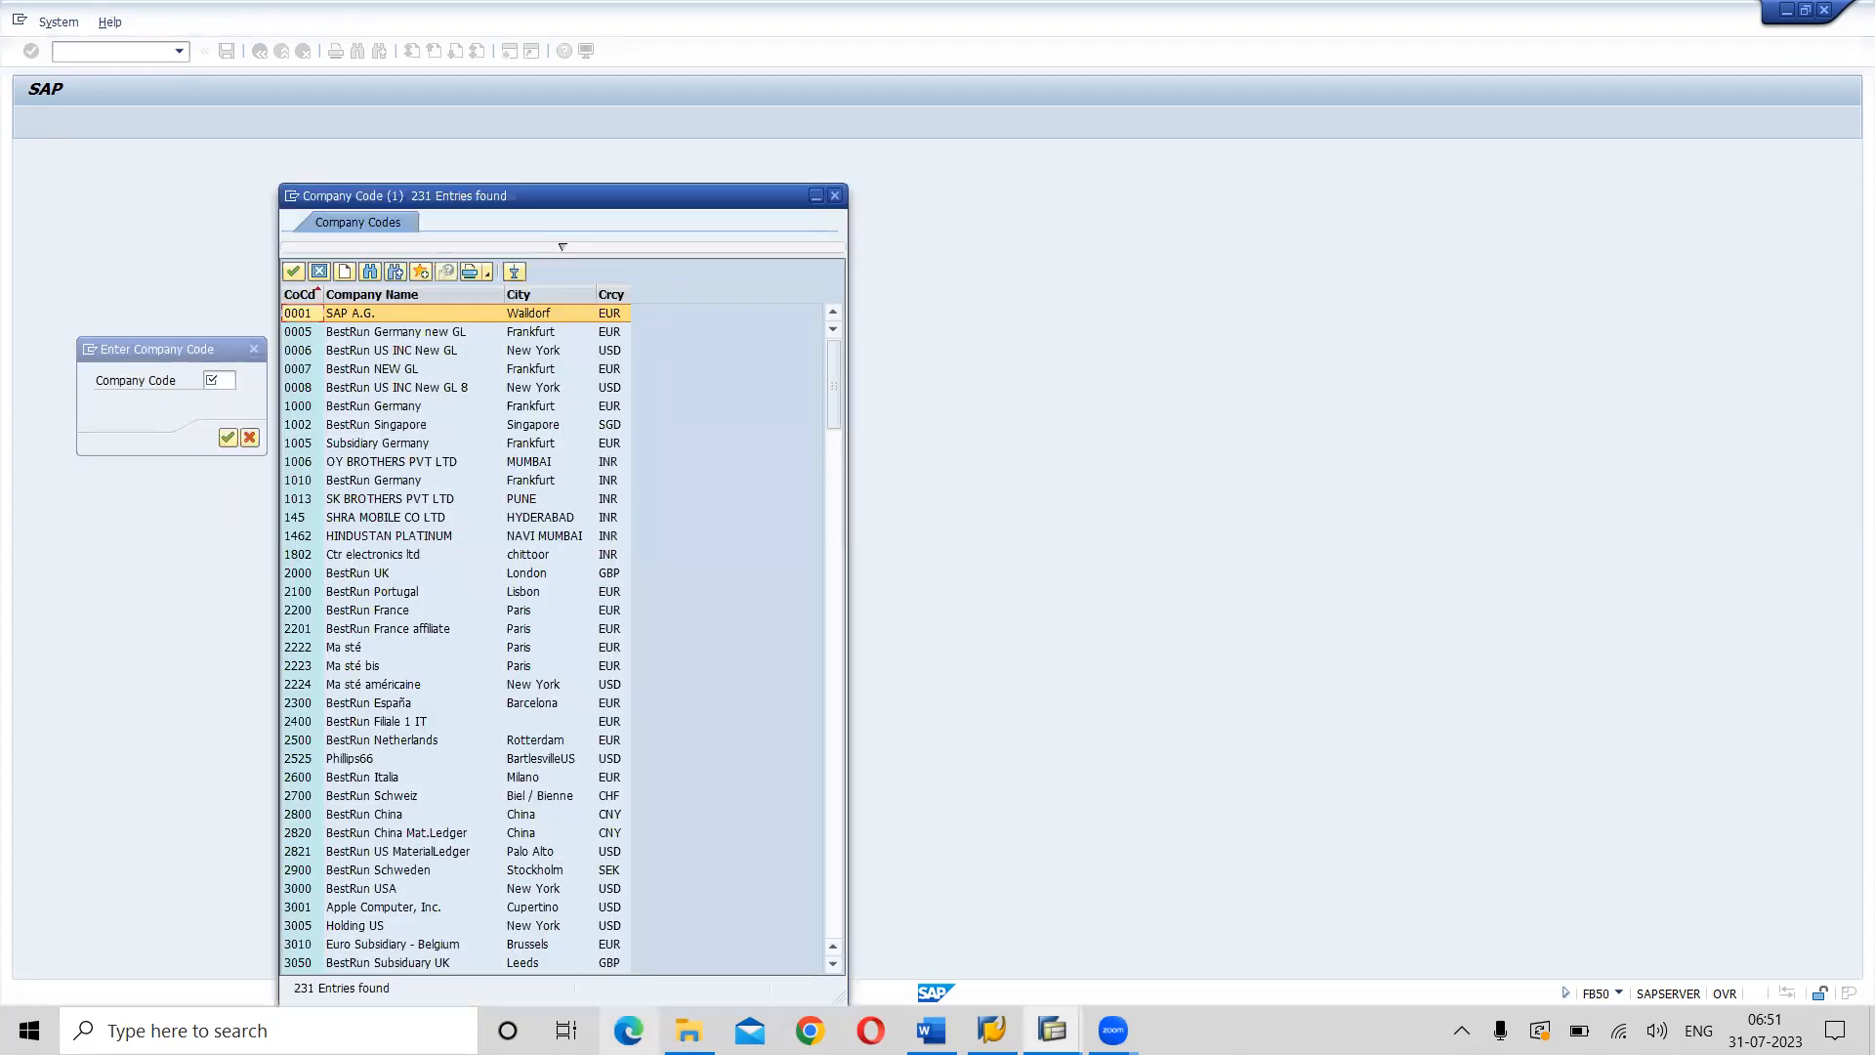
scroll(832, 918, "down", 15)
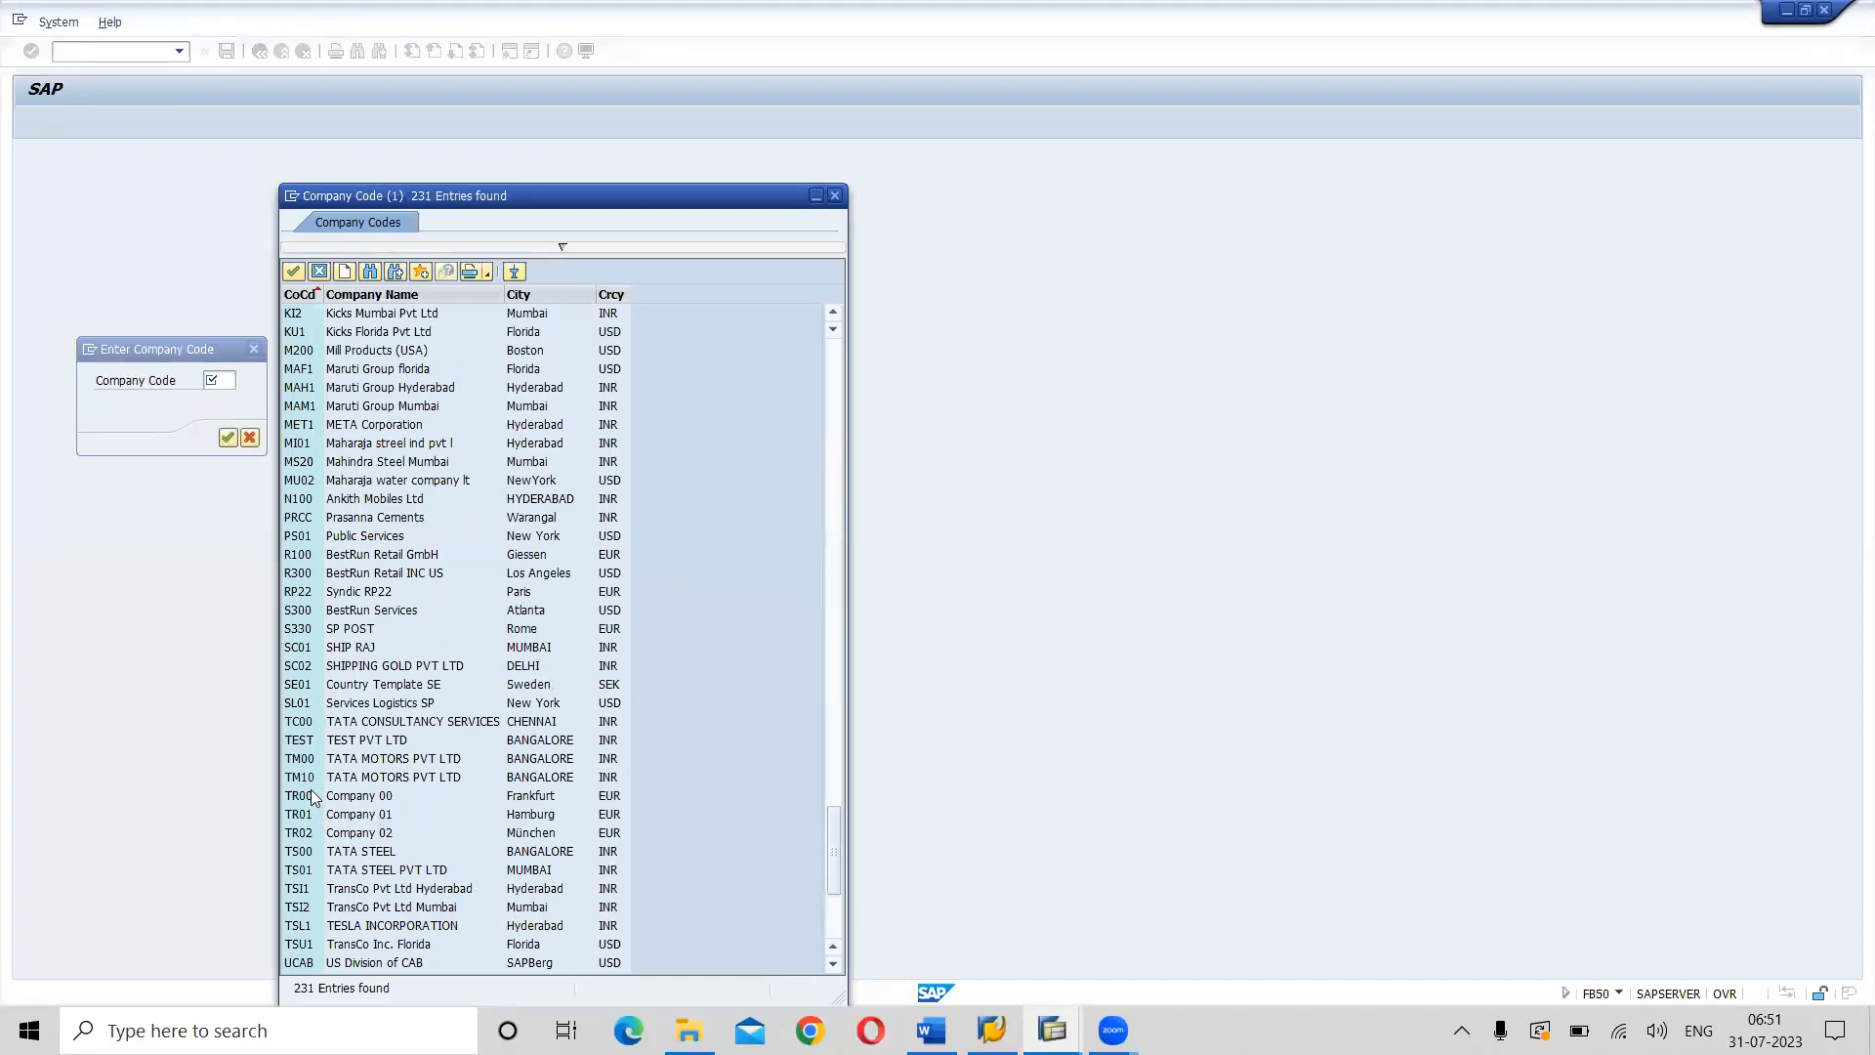
left_click(360, 780)
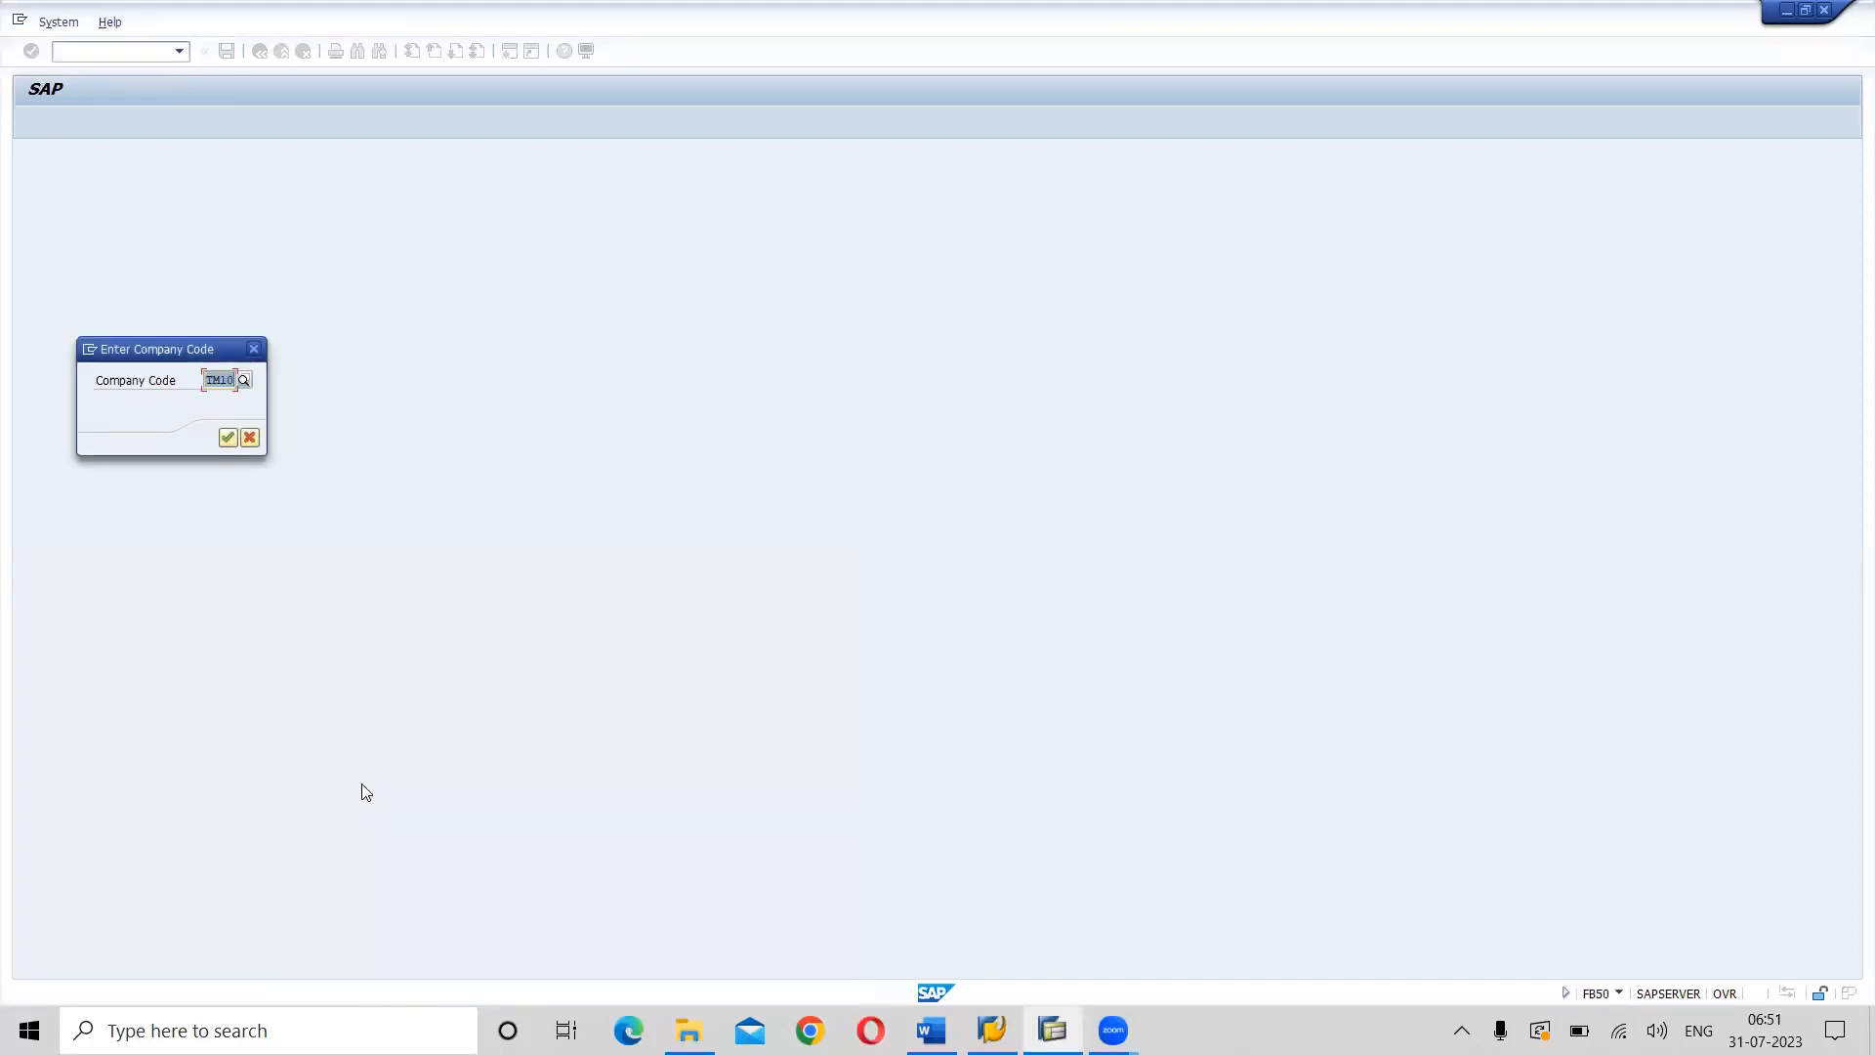
key("Return")
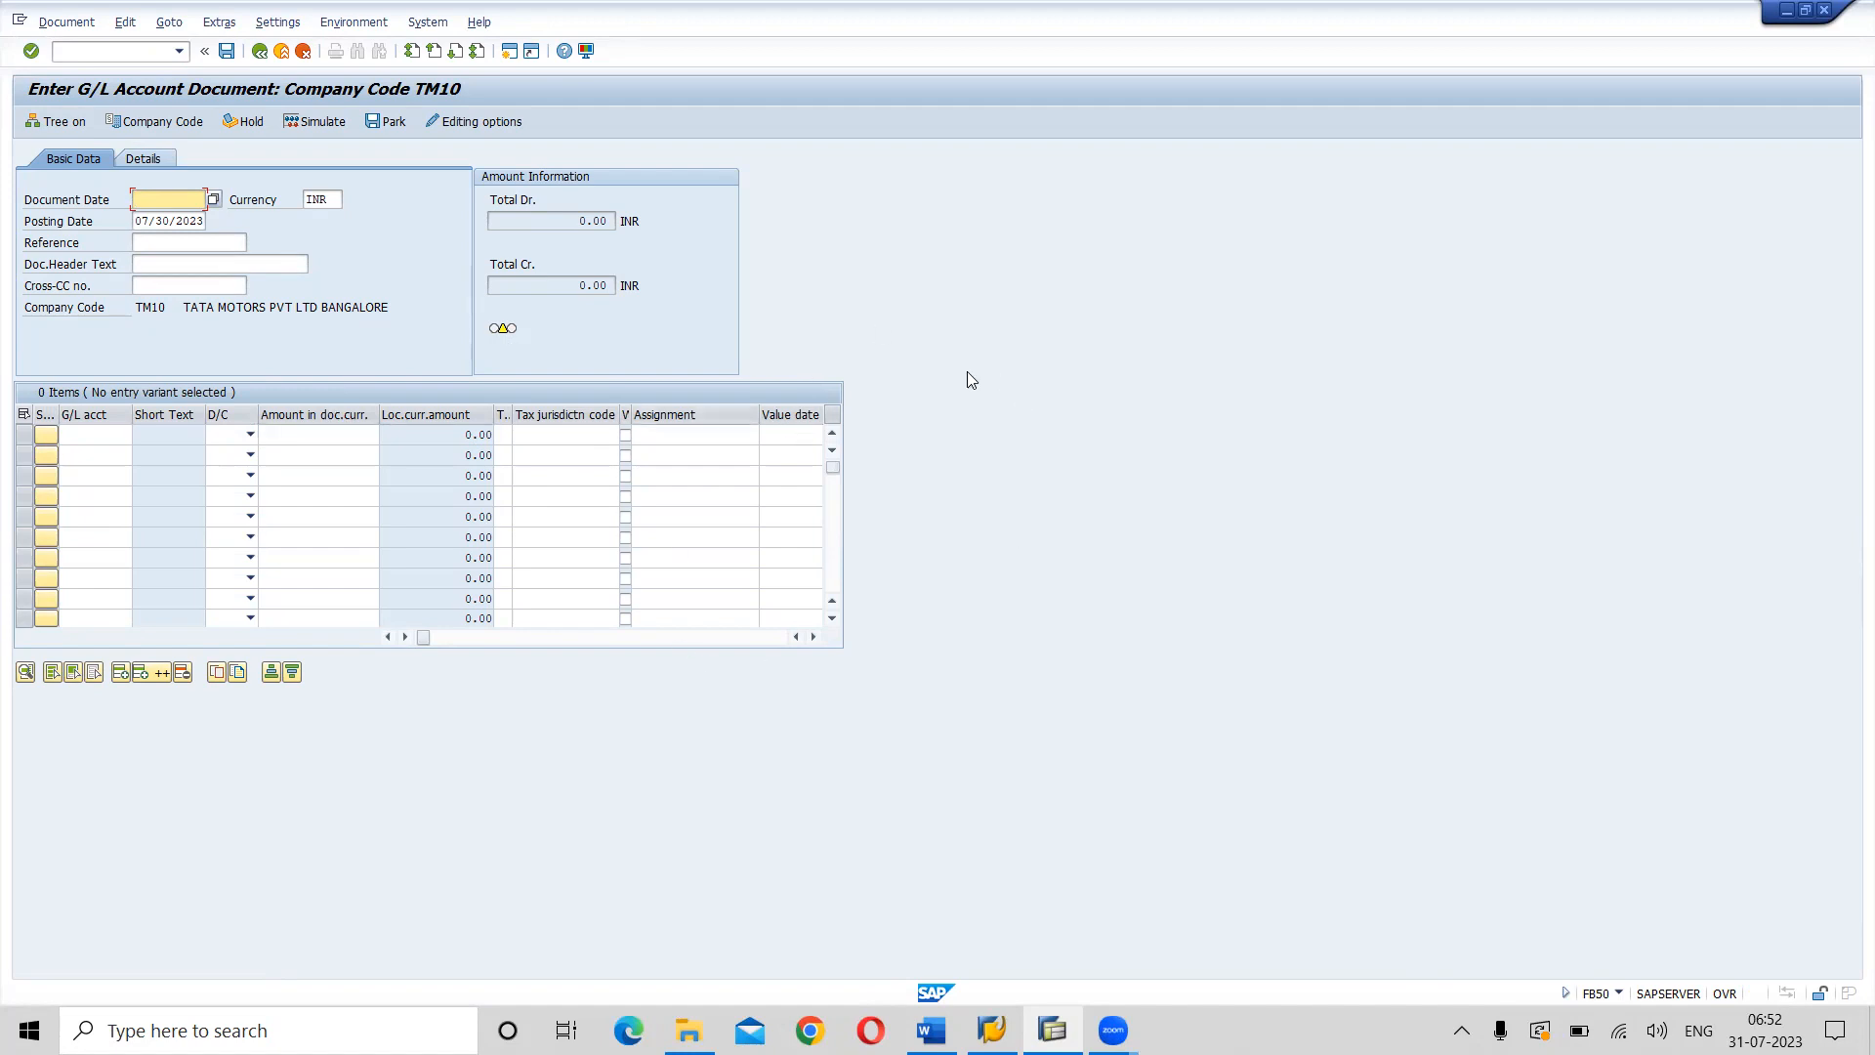
Check the syntax in the Word notes and open transaction FBL3N in a new SAP session with /ofbl3n, keeping FB50 open.
key("alt+Tab")
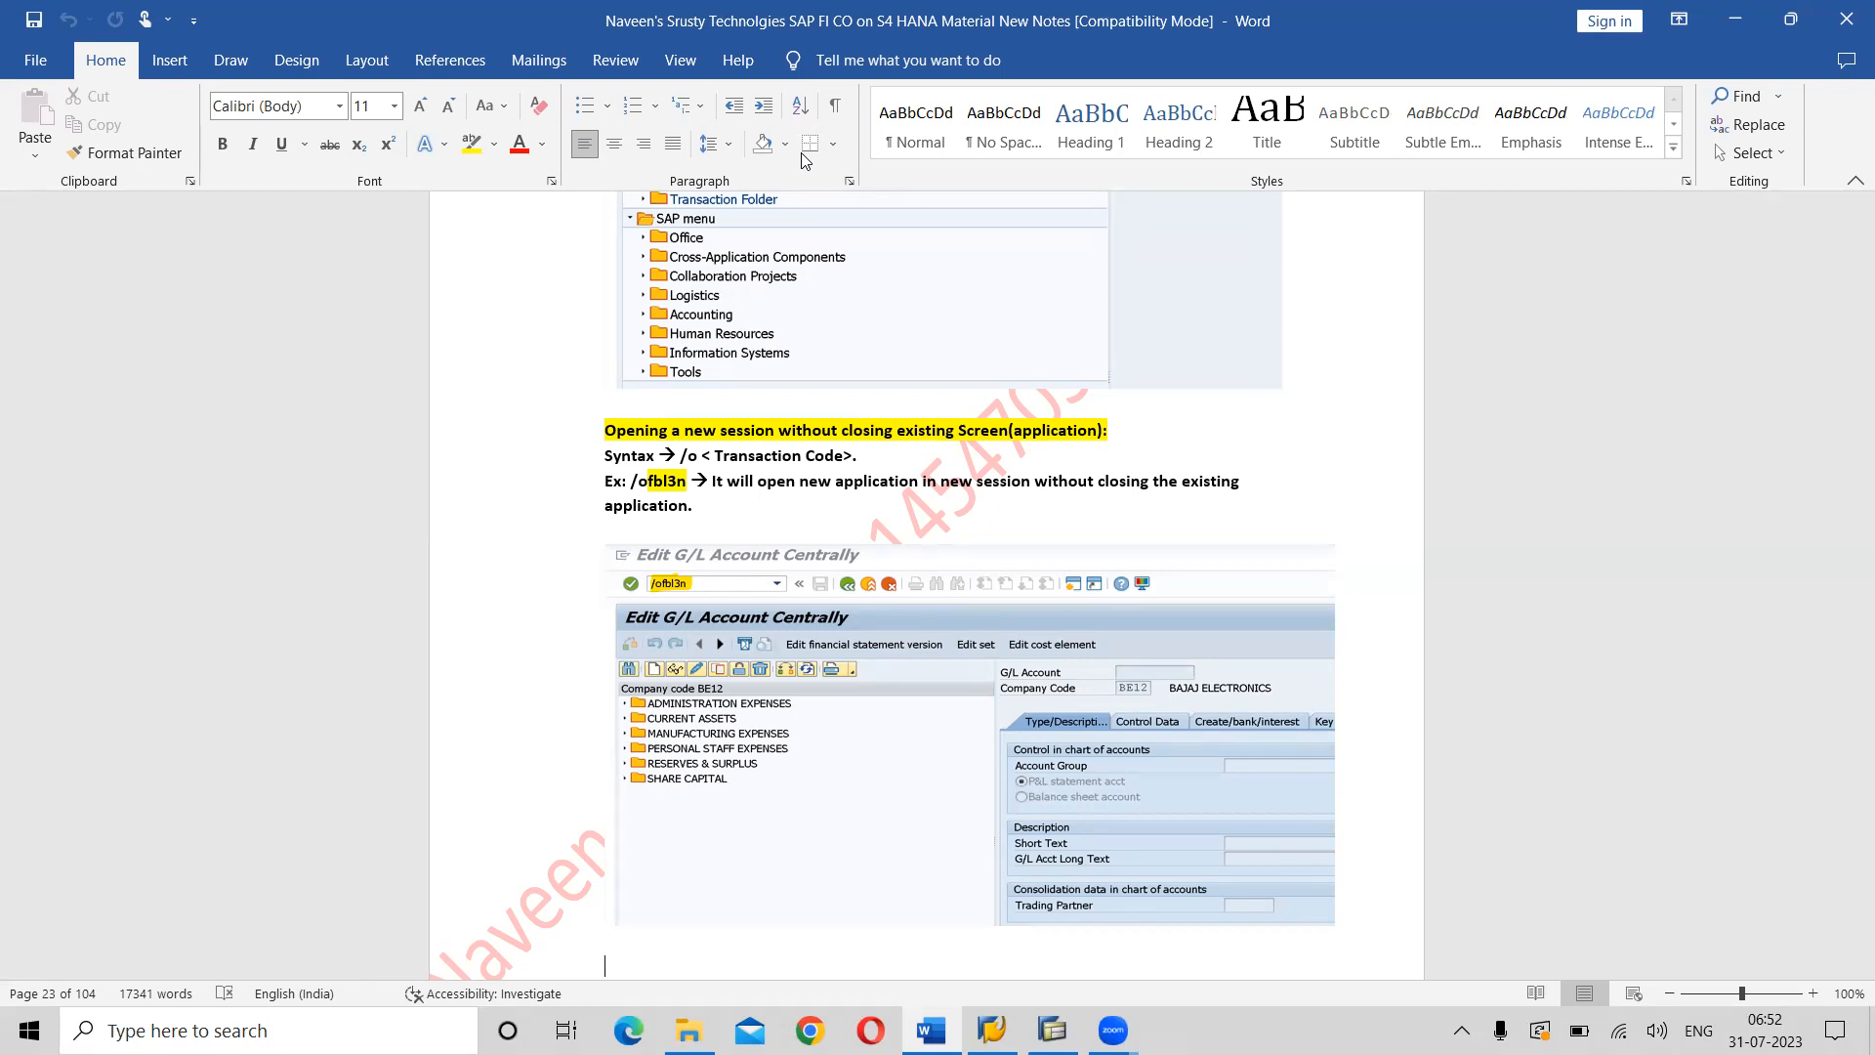
key("alt+Tab")
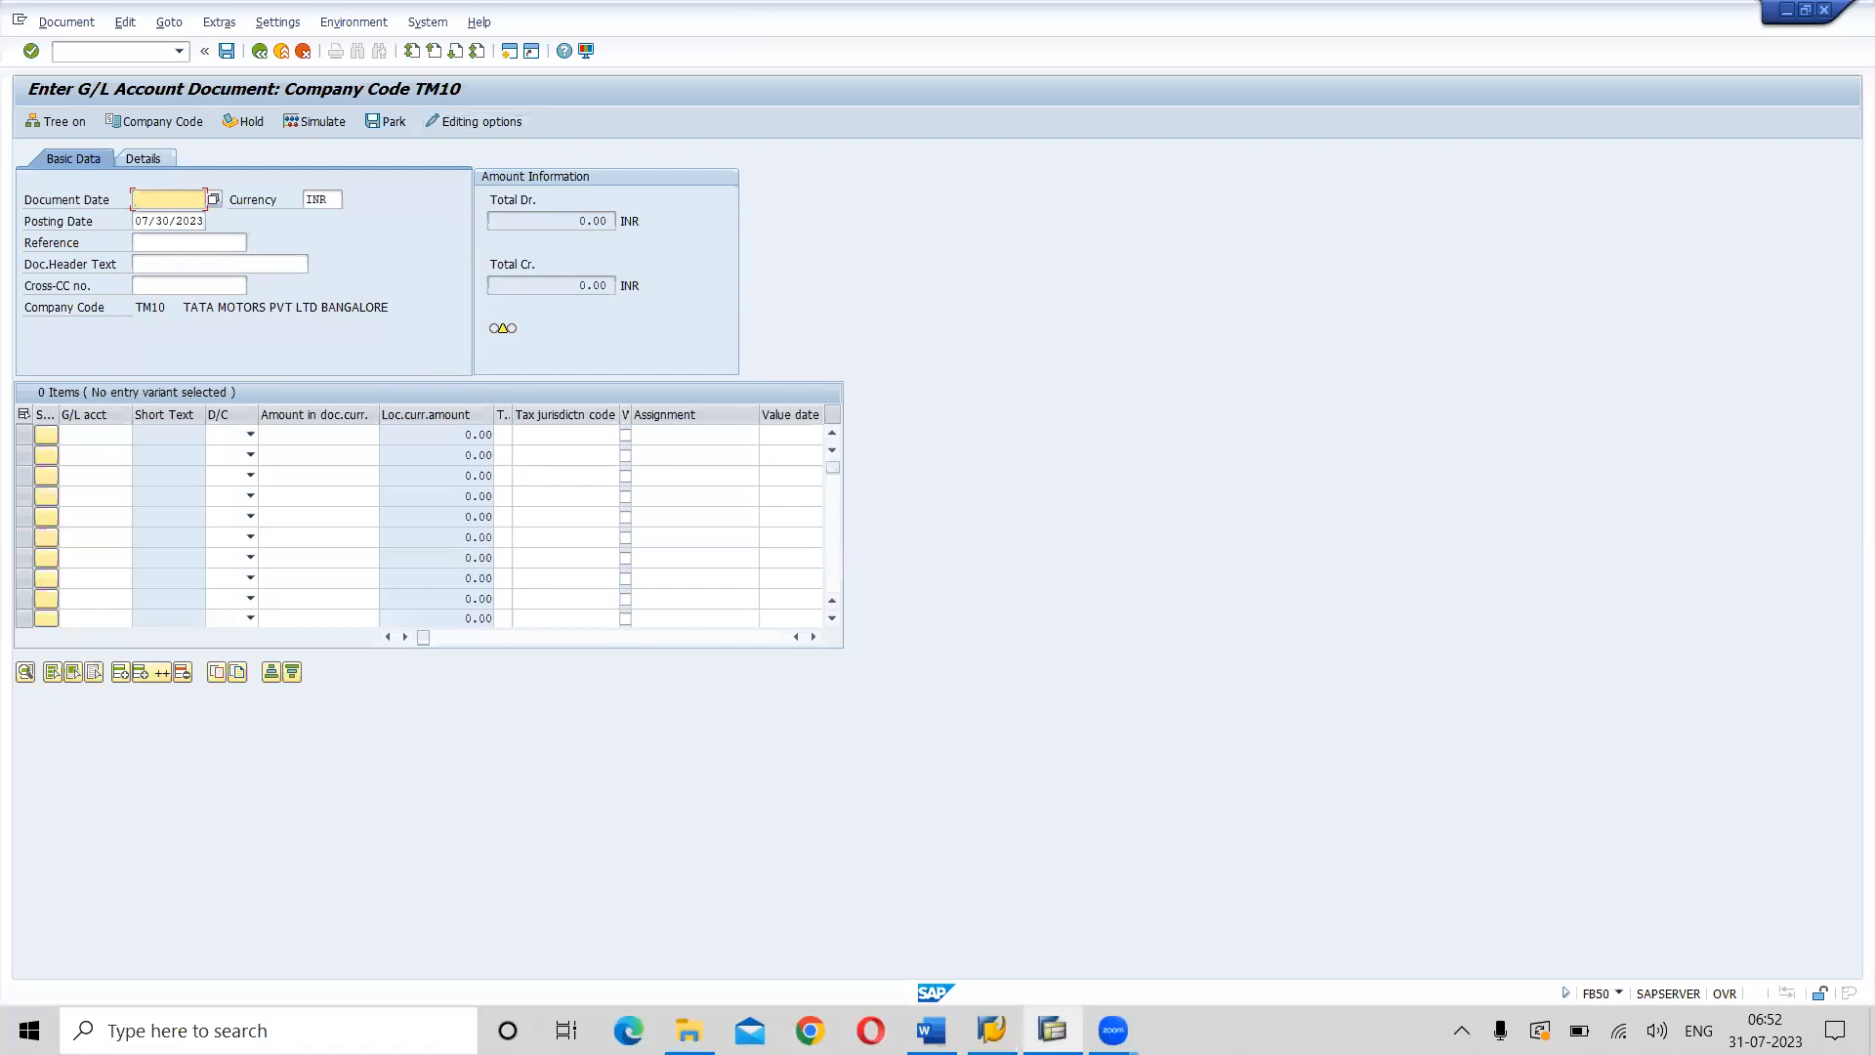
mouse_move(1052, 1031)
left_click(73, 51)
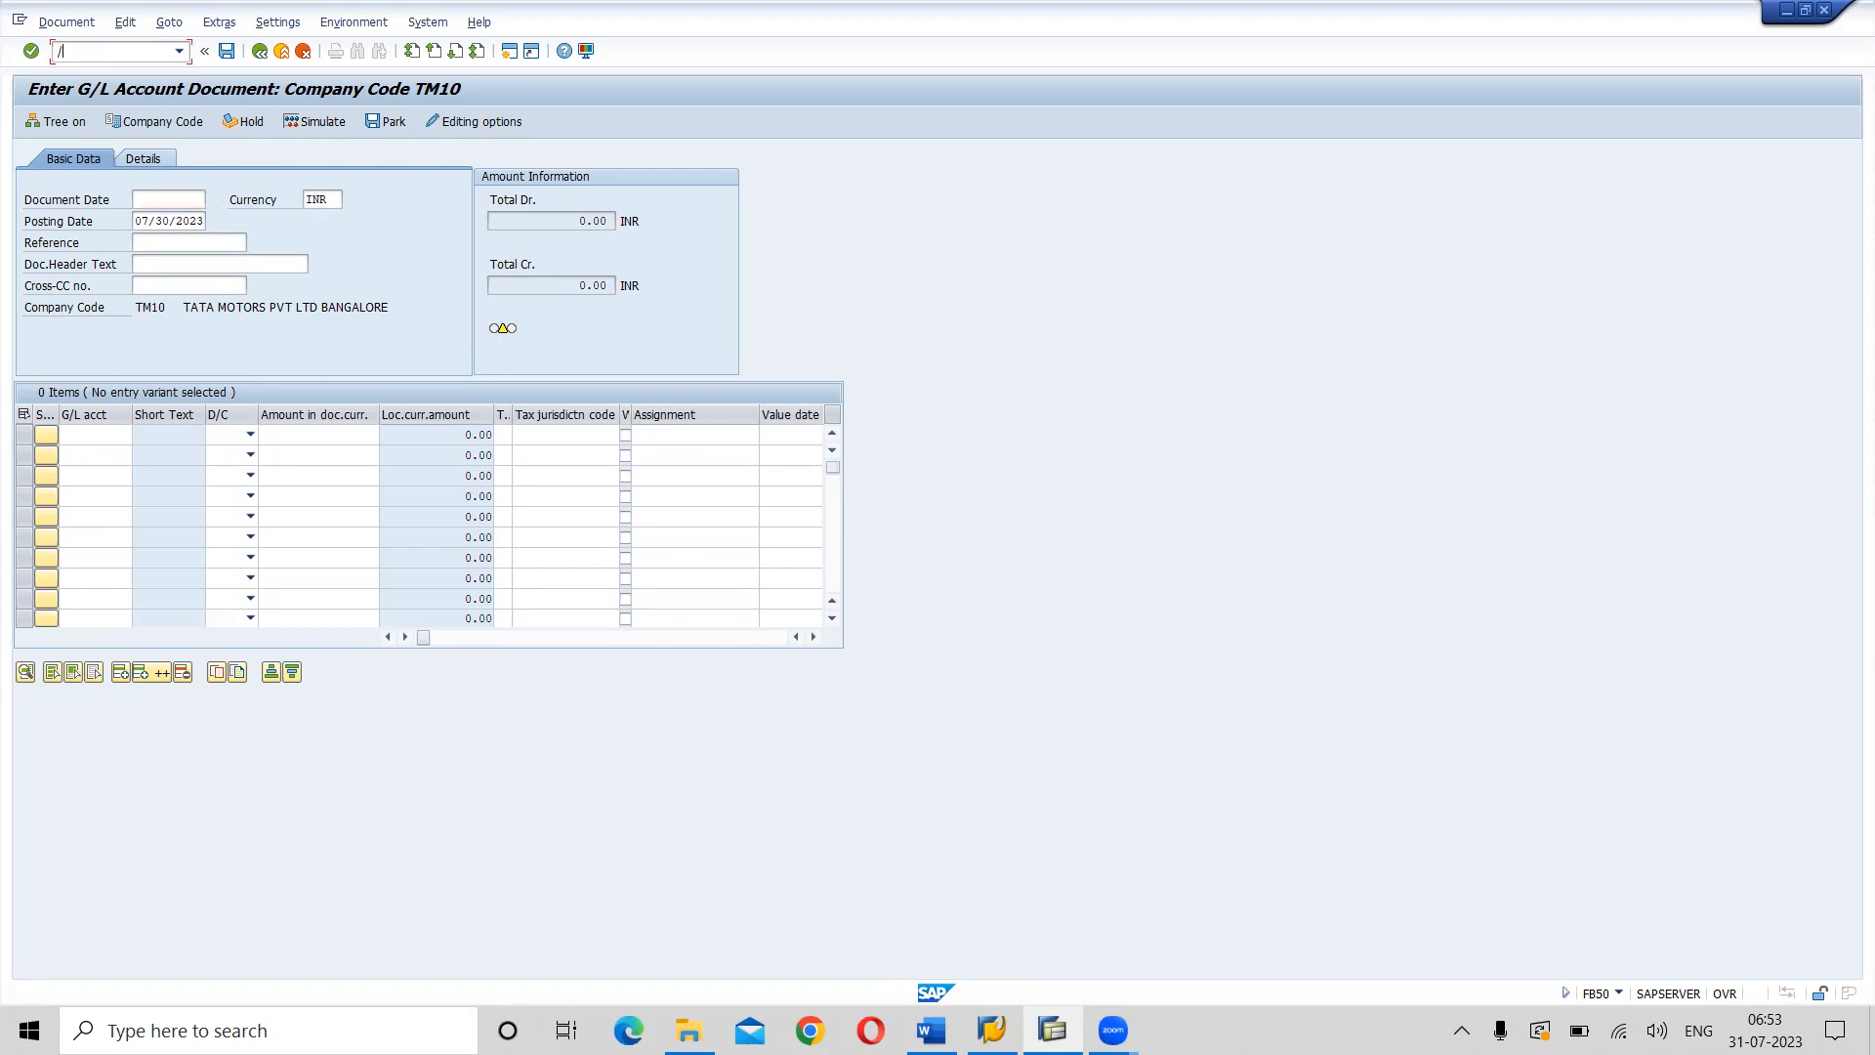
type("/o")
type("fbl3n")
key("Return")
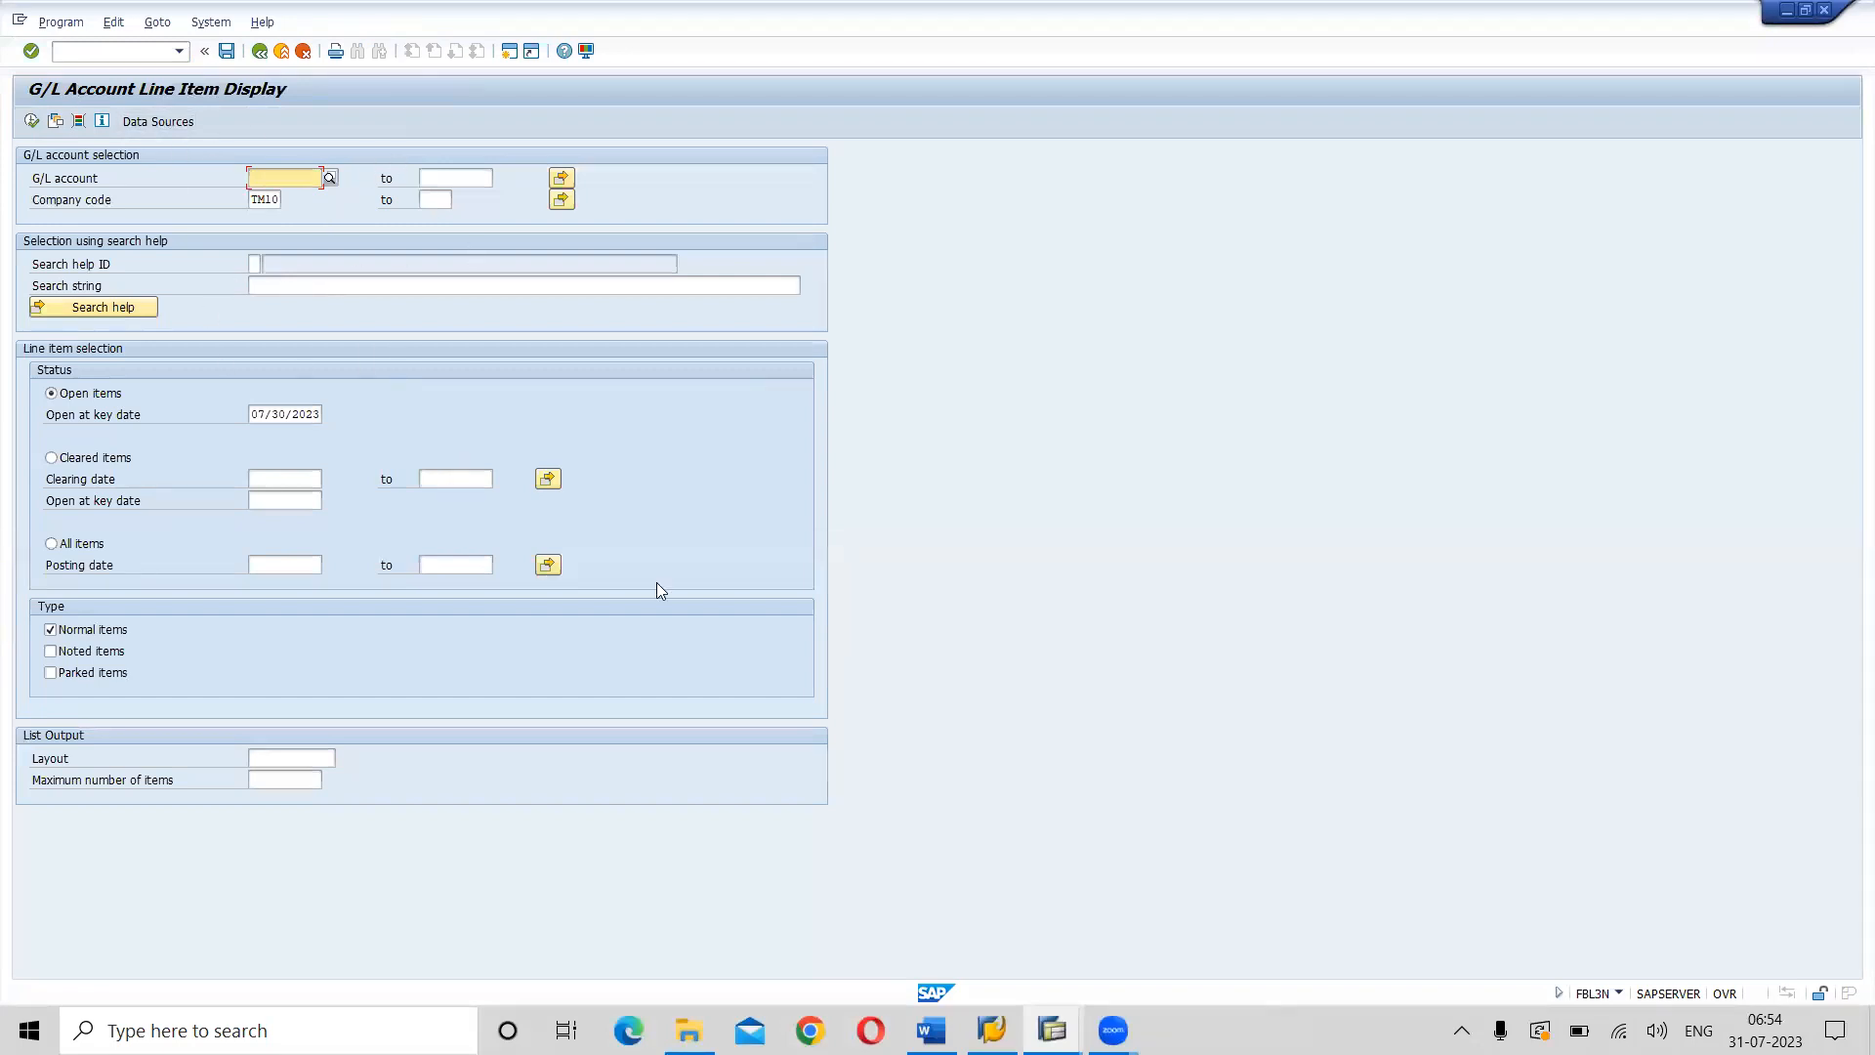
View the open Enter G/L Account Document session and return to the G/L Account Line Item Display session.
mouse_move(1052, 1031)
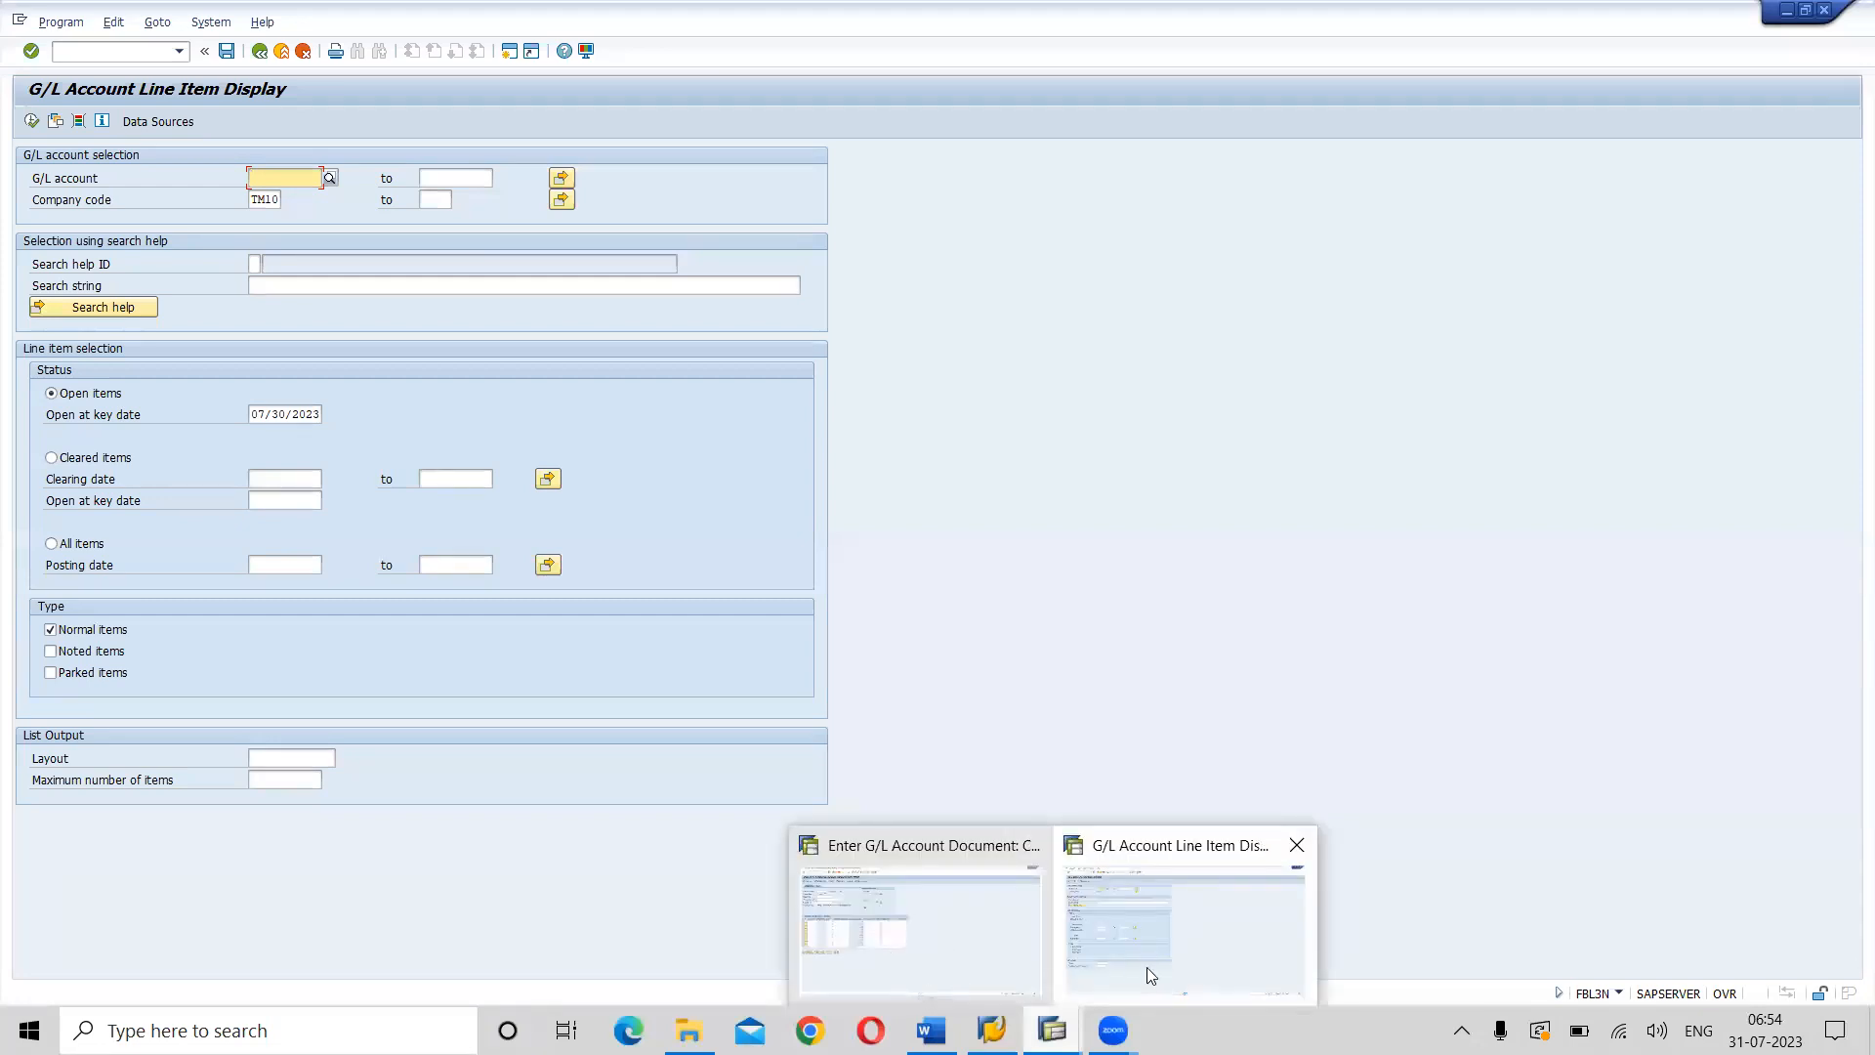
left_click(954, 855)
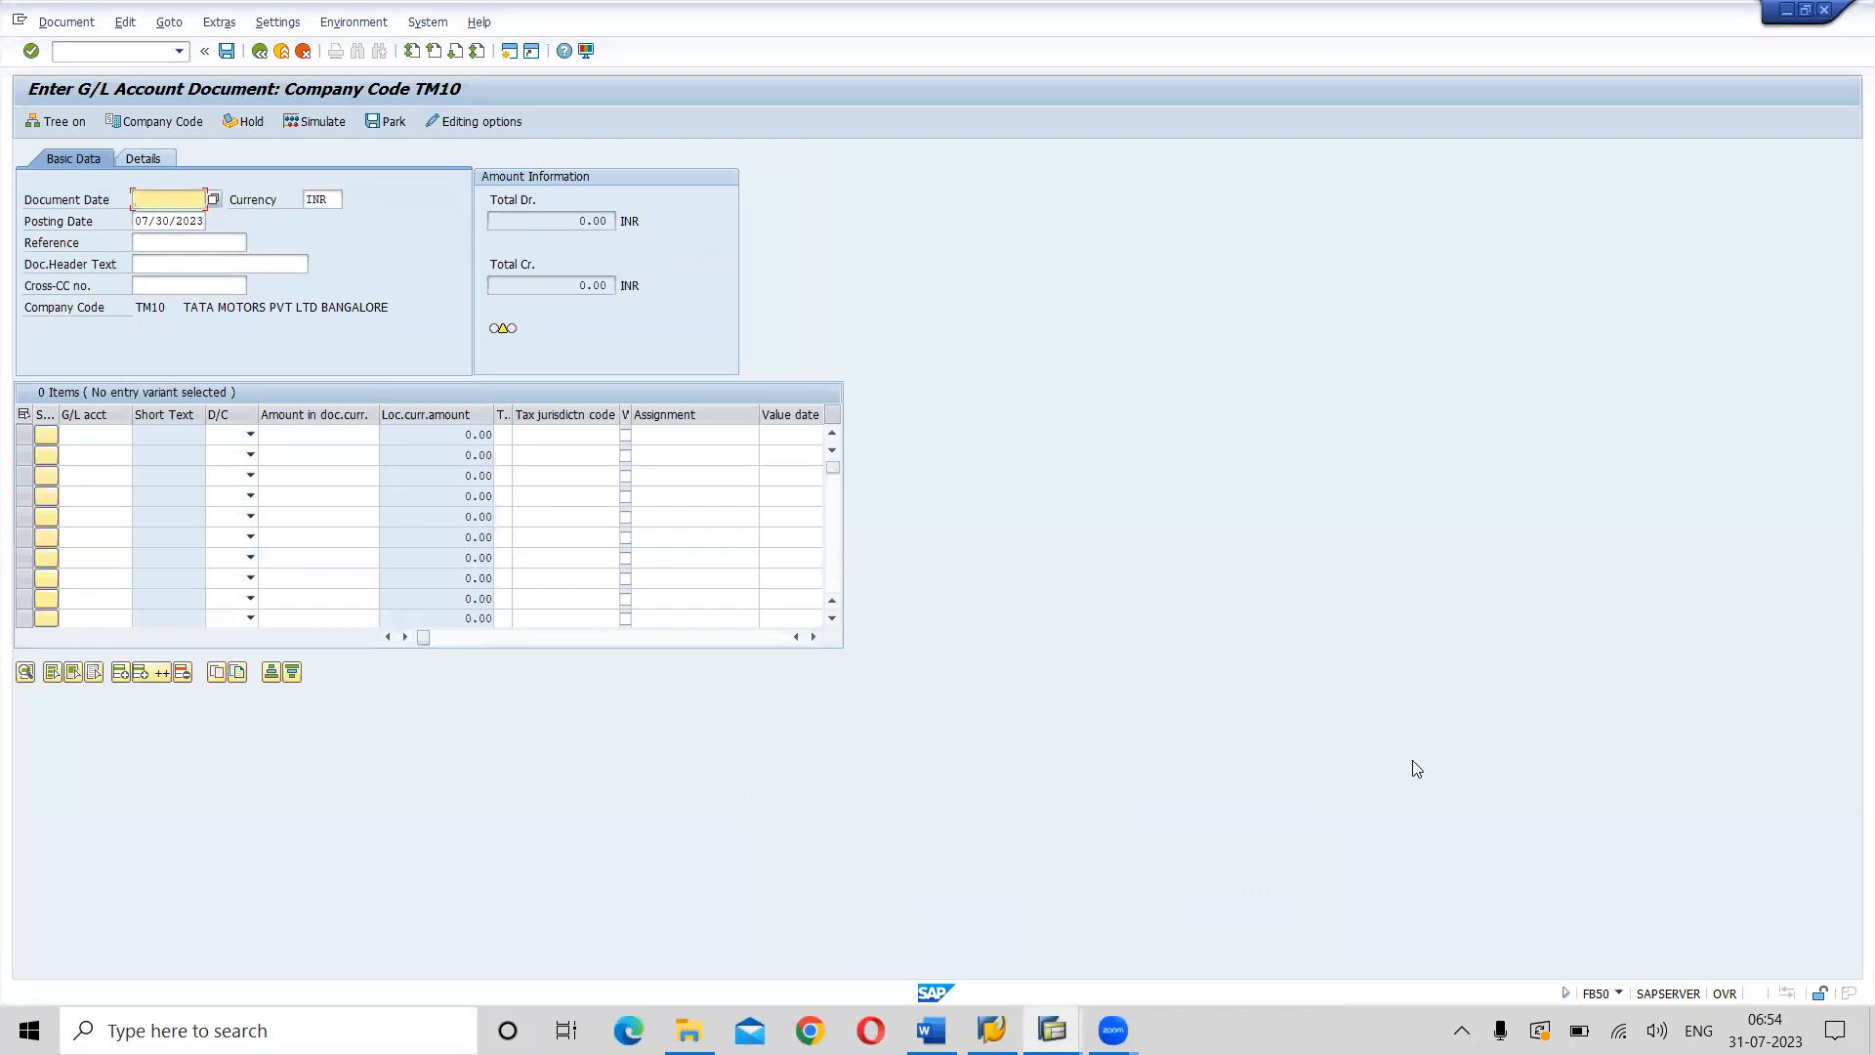
left_click(1052, 1030)
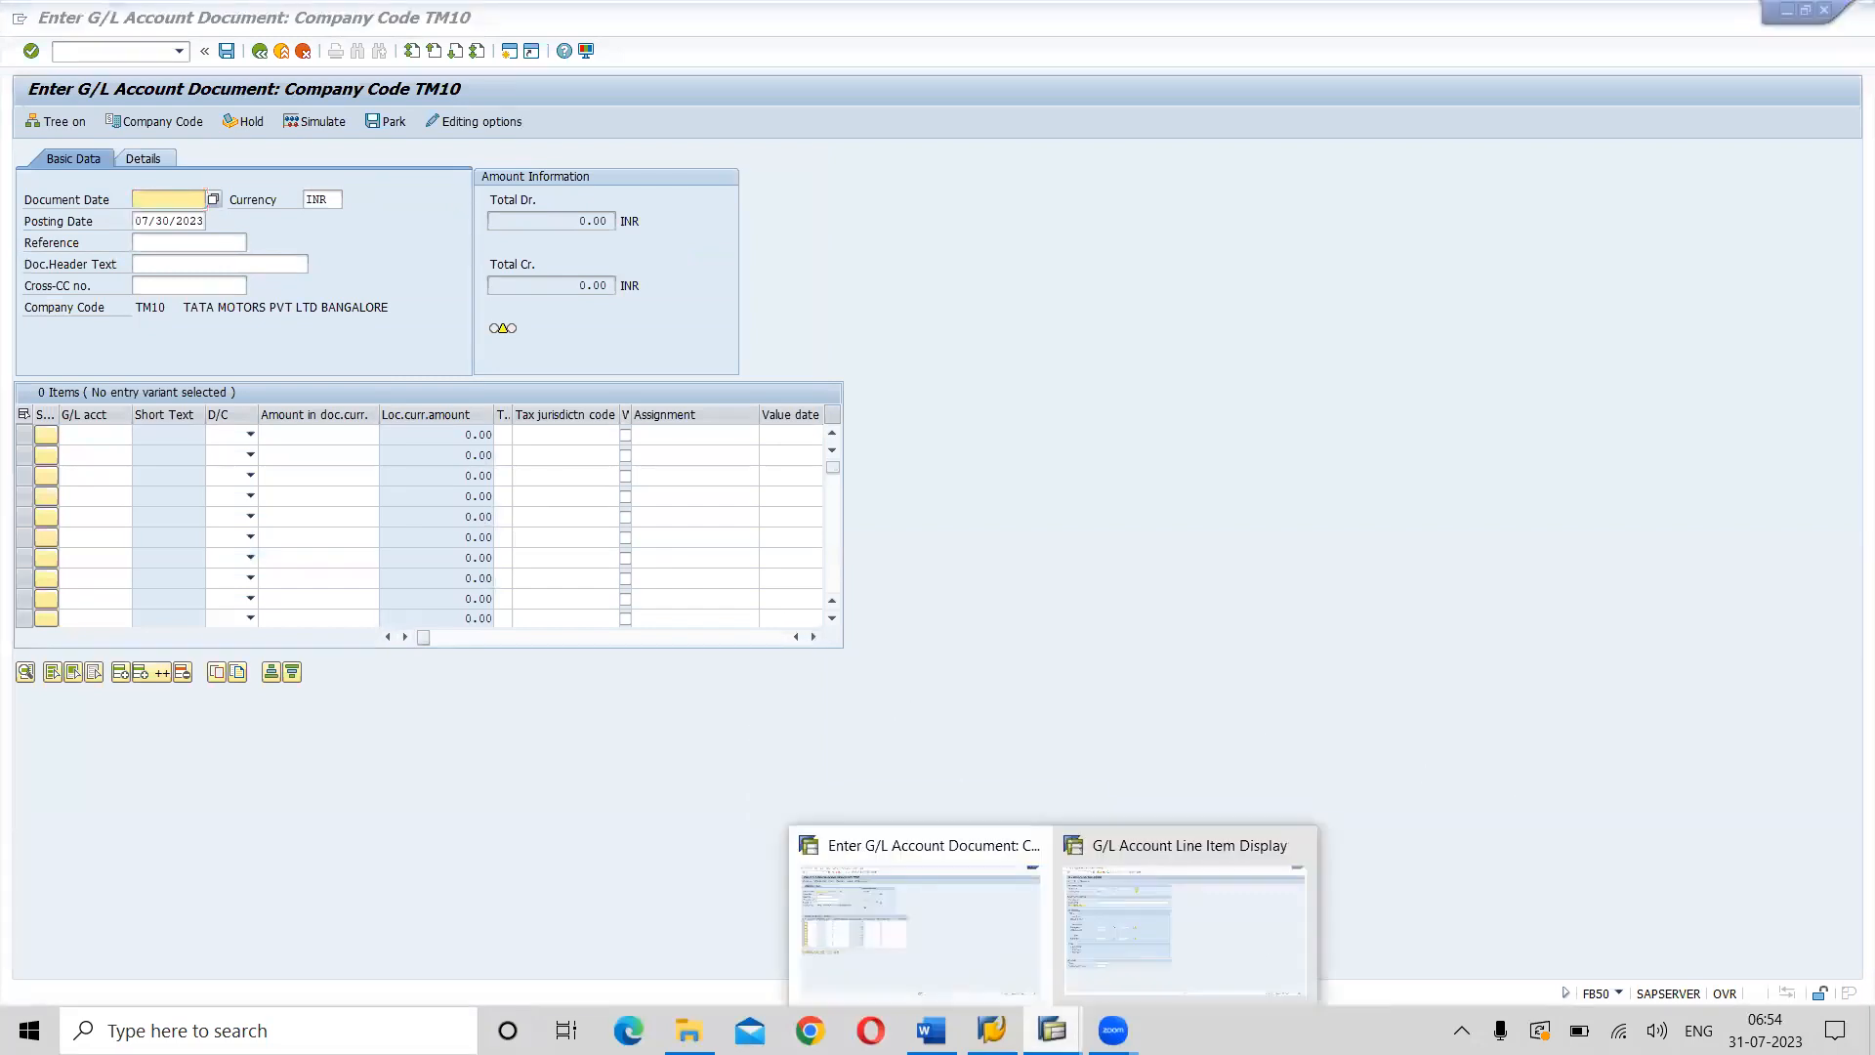
left_click(1221, 929)
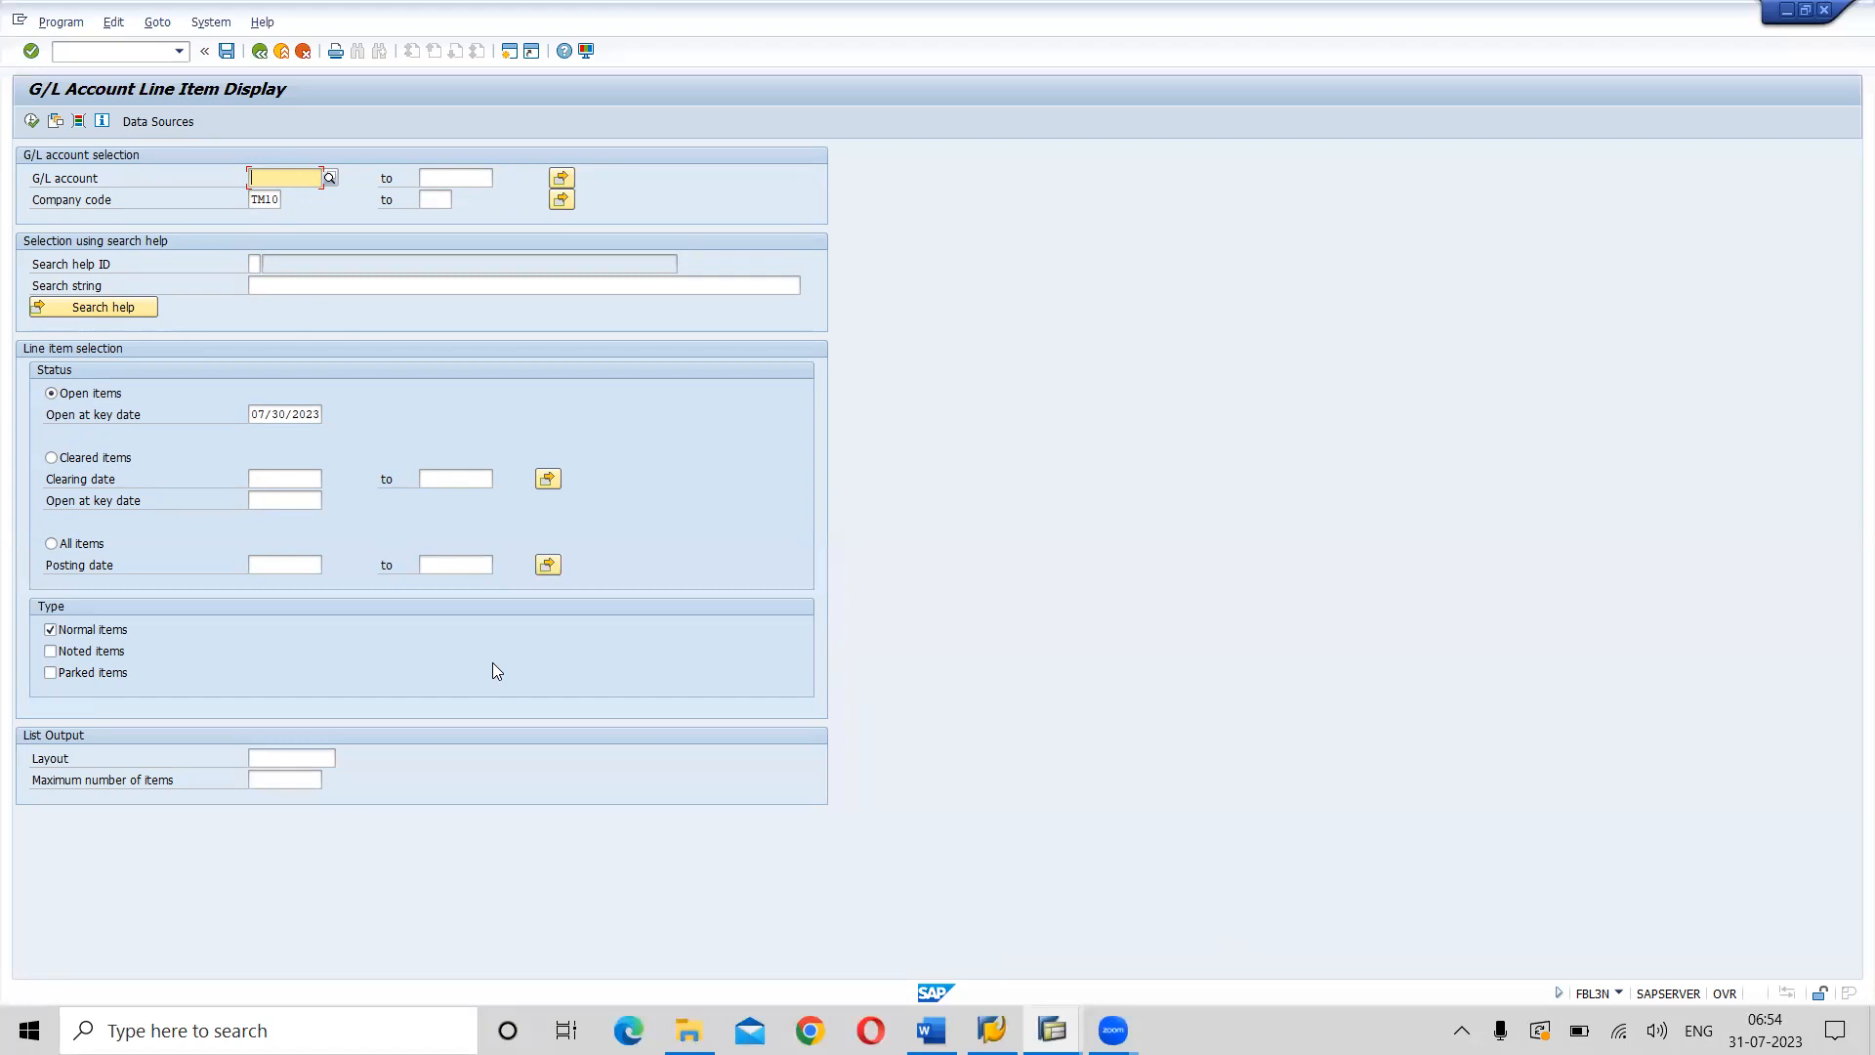
Open transaction F-07 in another new session with /of-07, keeping the line item display open.
left_click(83, 52)
type("/of-07")
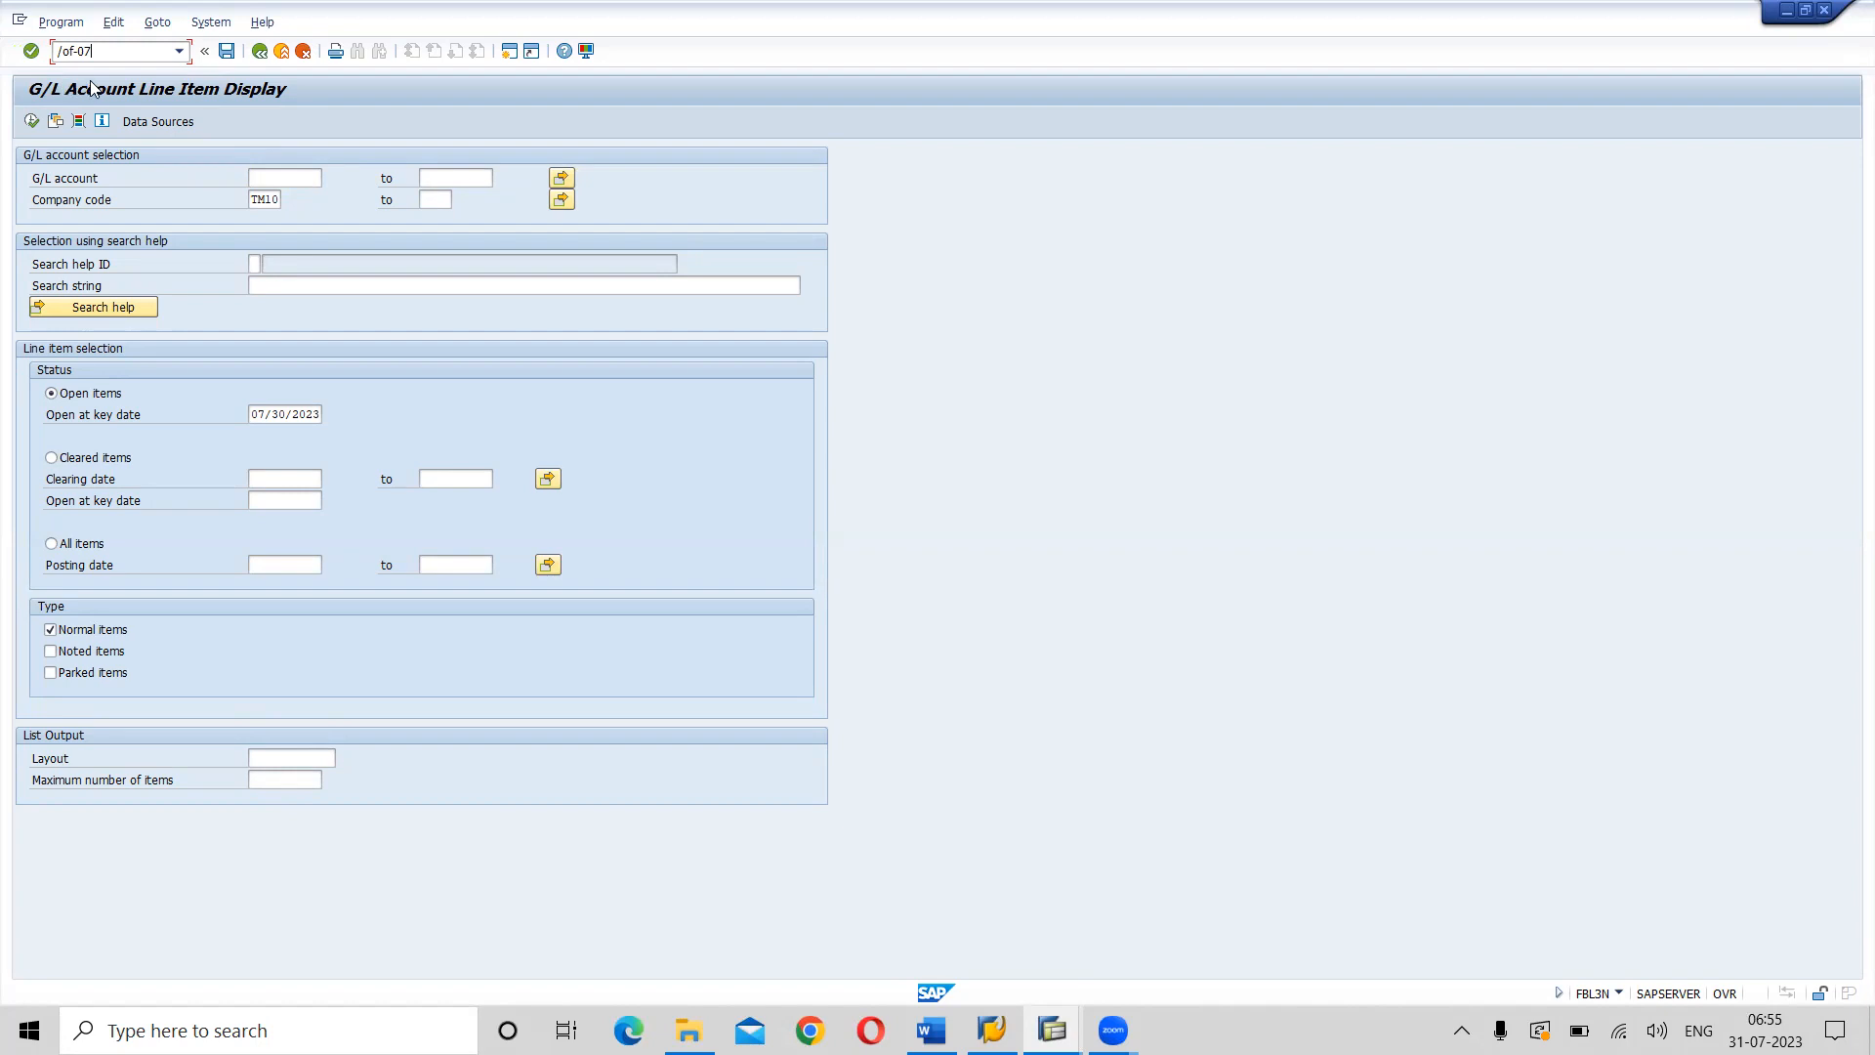
key("Return")
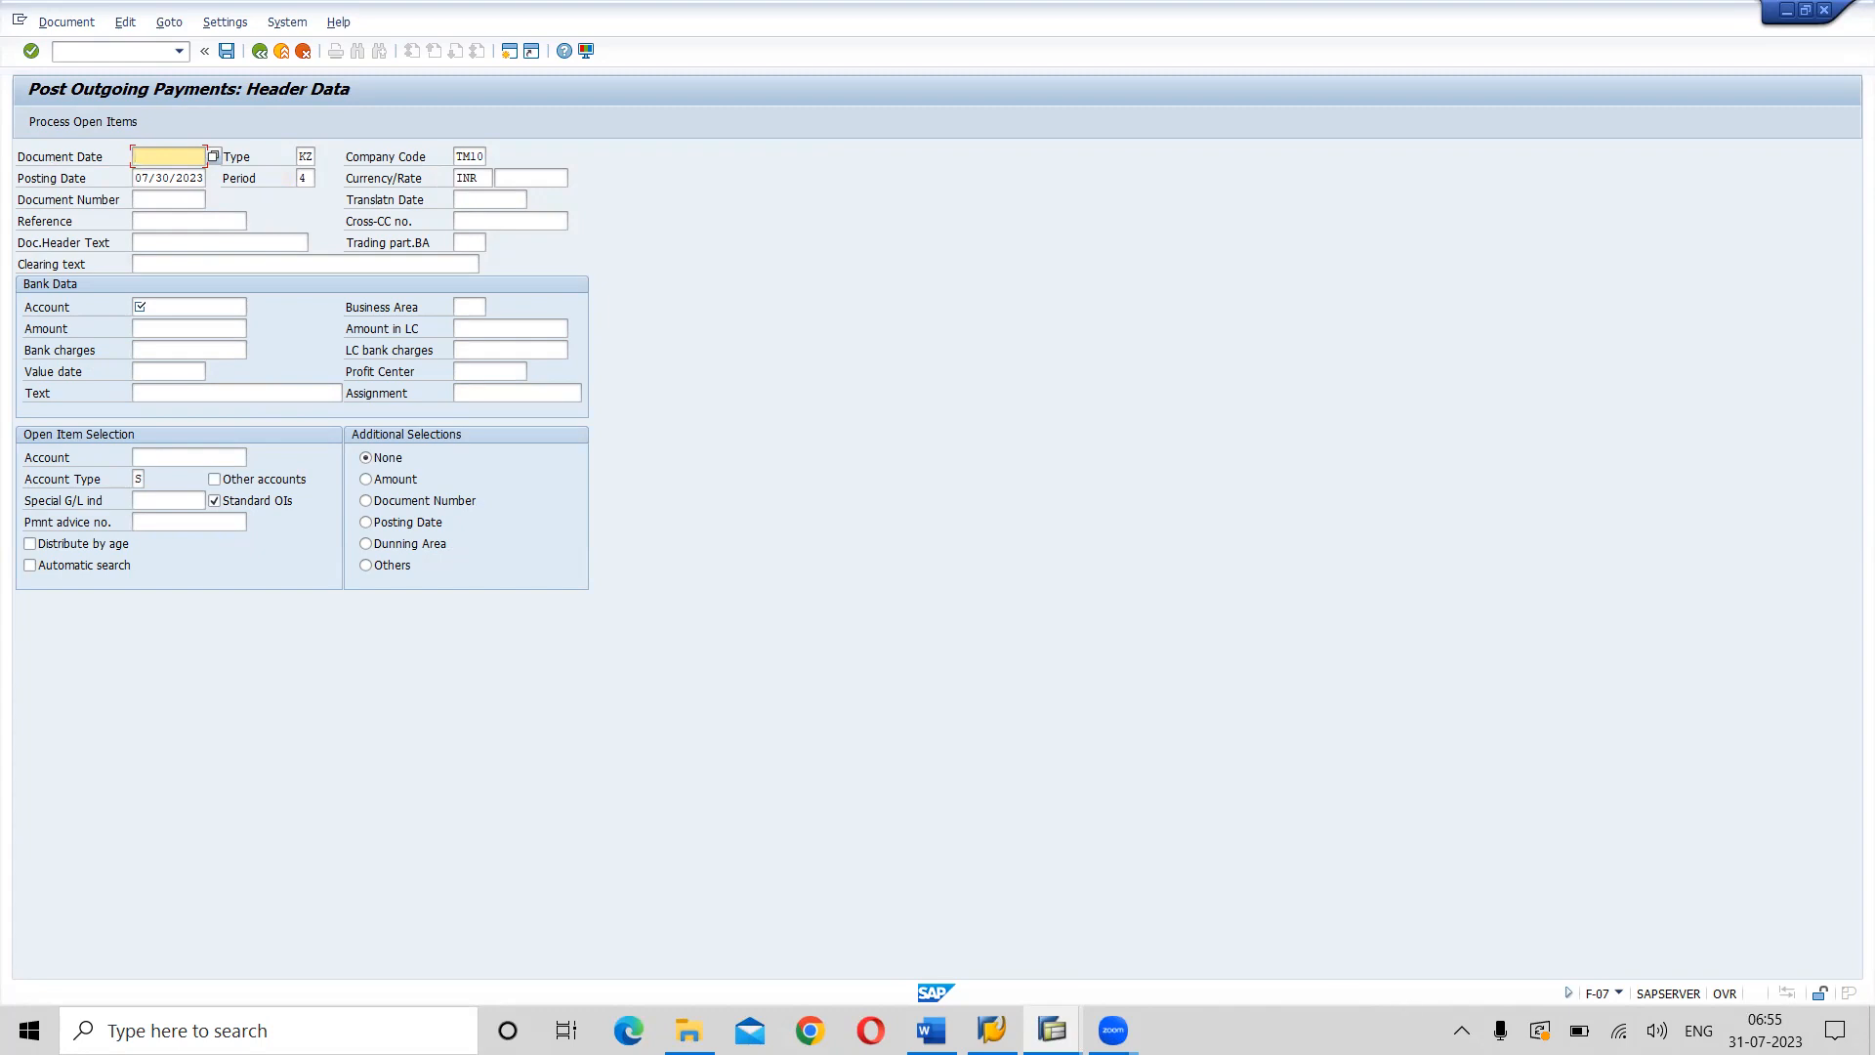
Look over the open SAP sessions and switch back to the Word notes on opening a new session.
mouse_move(1052, 1030)
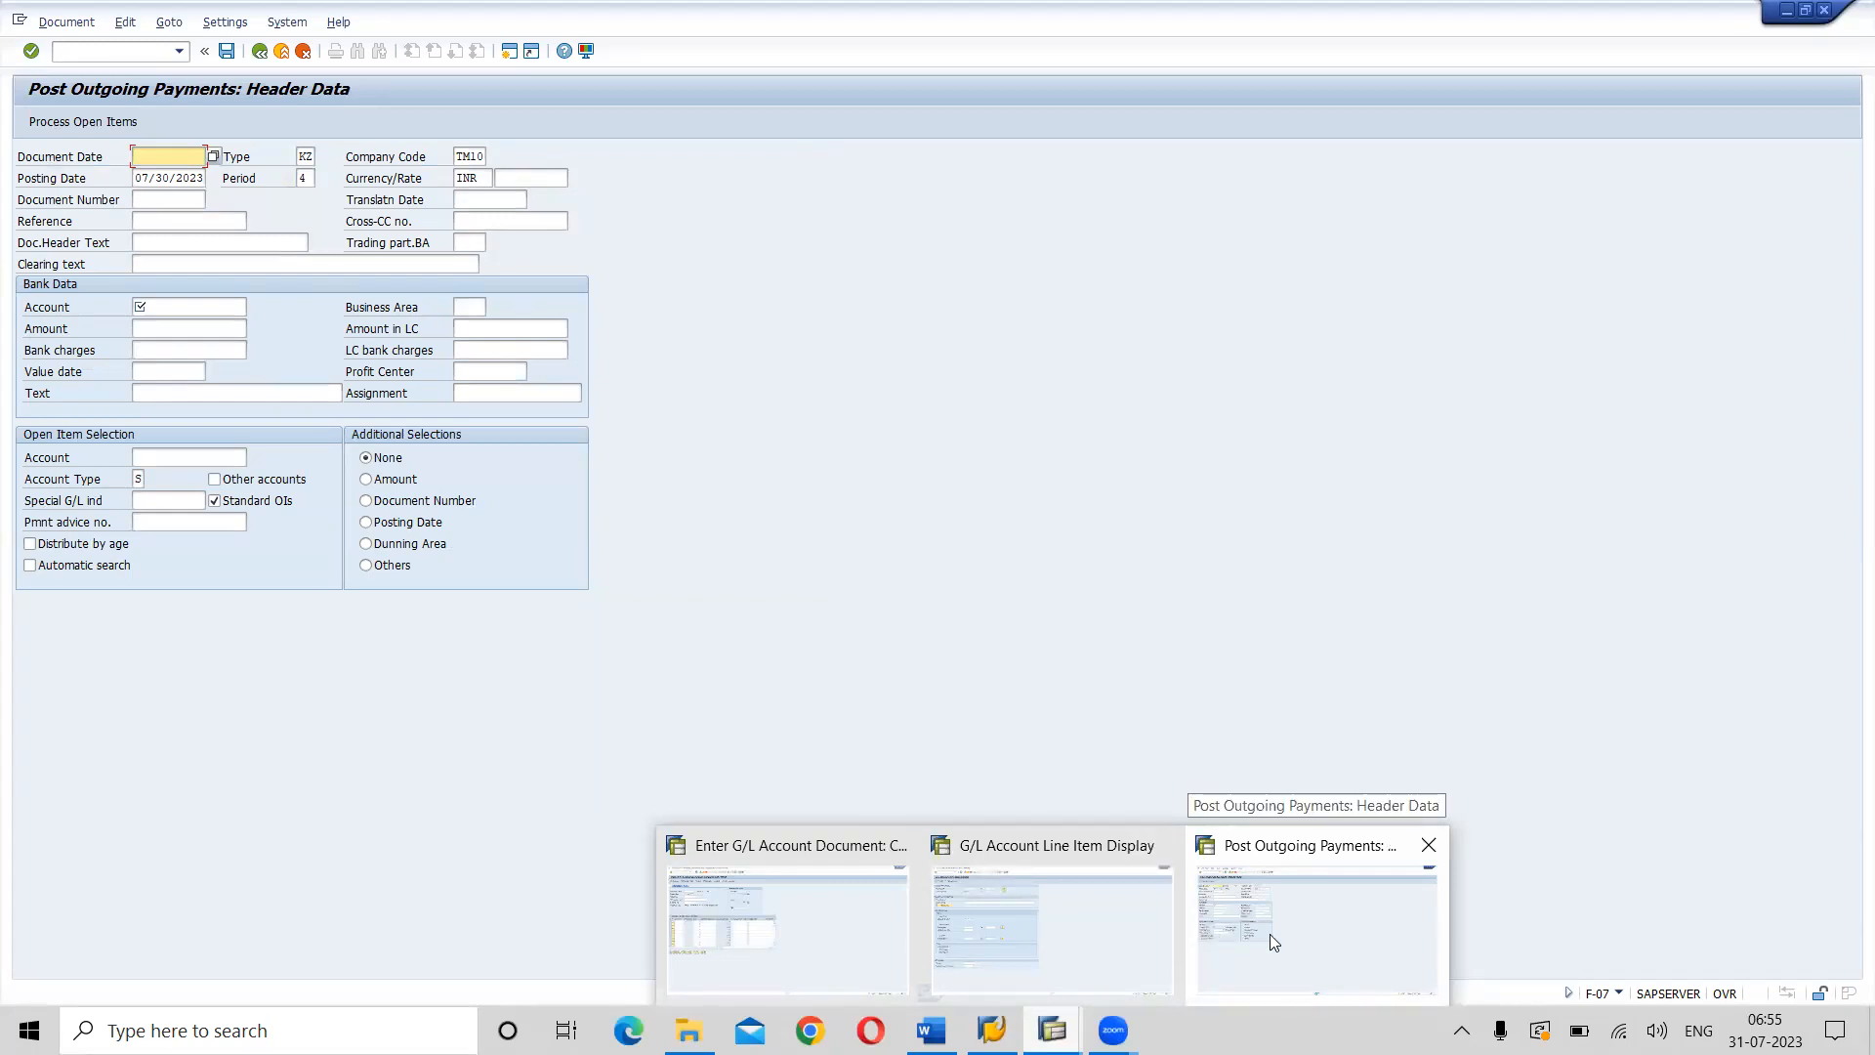
key("alt+Tab")
key("alt+Tab")
key("alt+Tab")
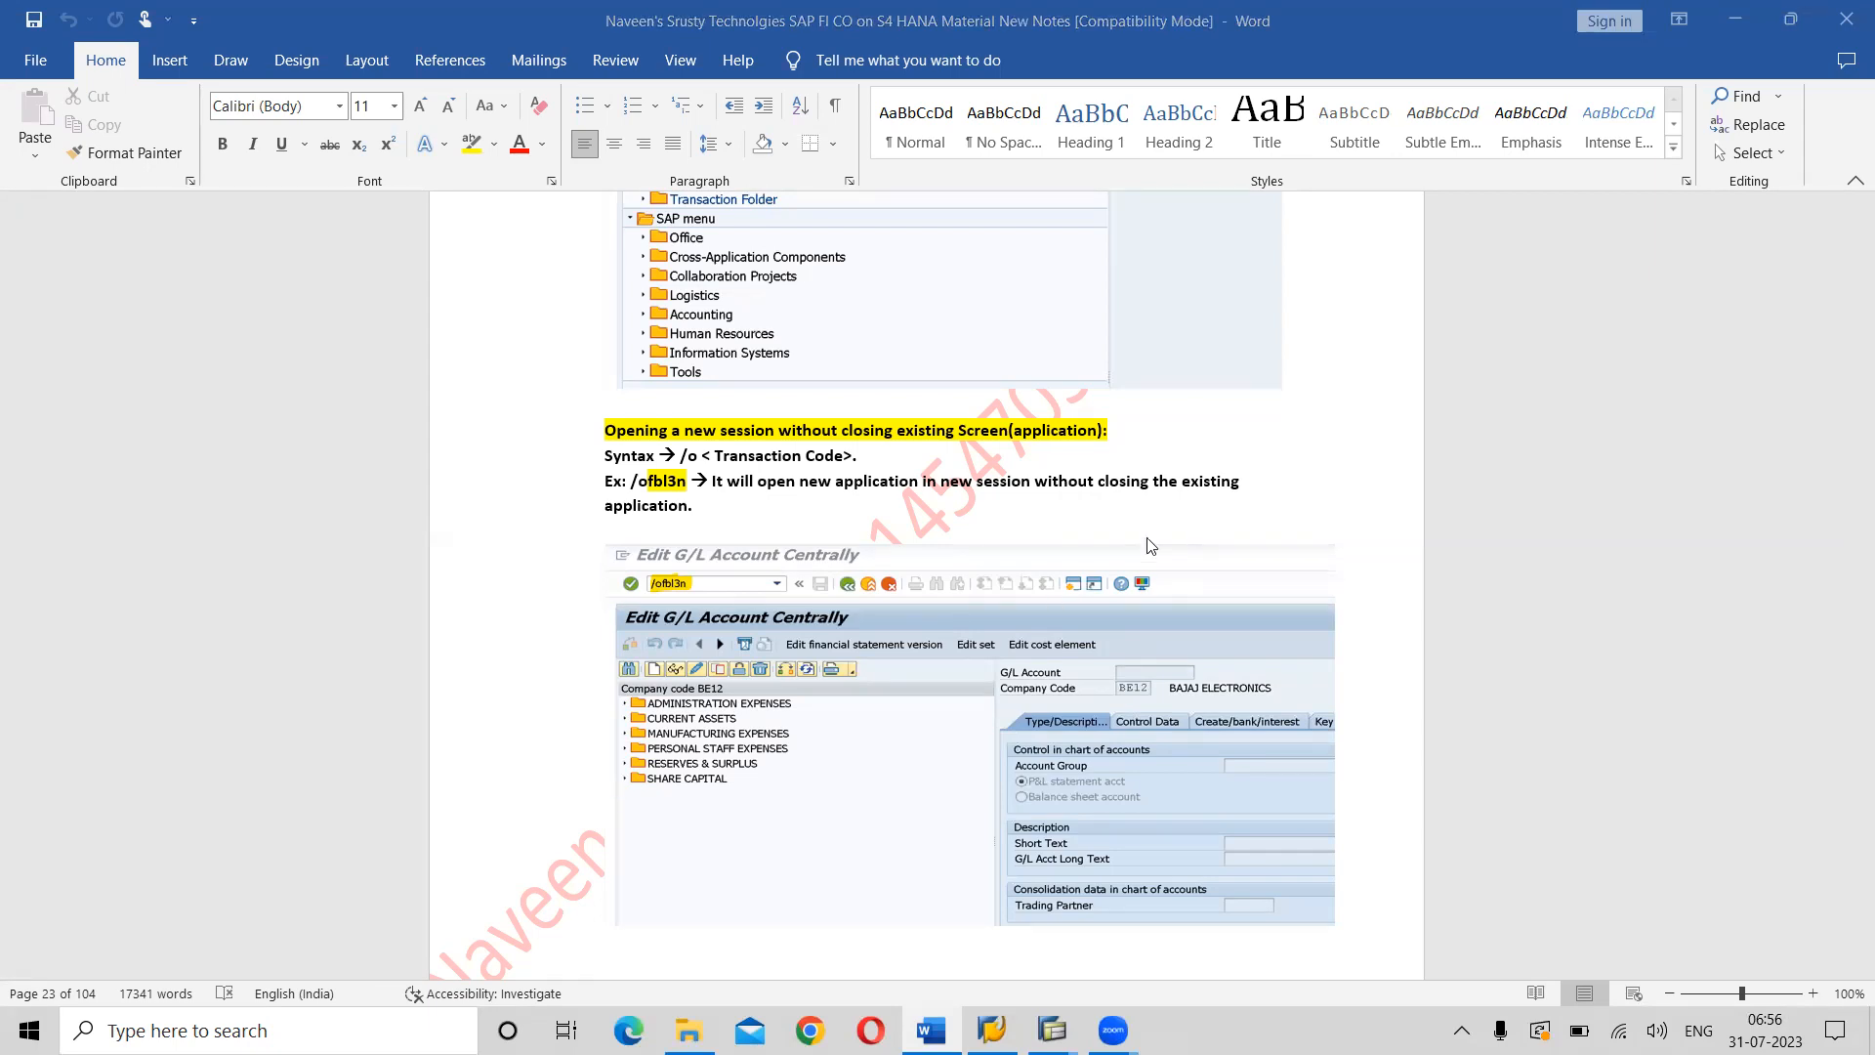
Read the Word notes on opening a new application by closing the existing one with /n plus a transaction code.
left_click(558, 866)
key("Down")
key("Down")
key("Down")
key("Down")
key("Down")
key("Down")
key("Down")
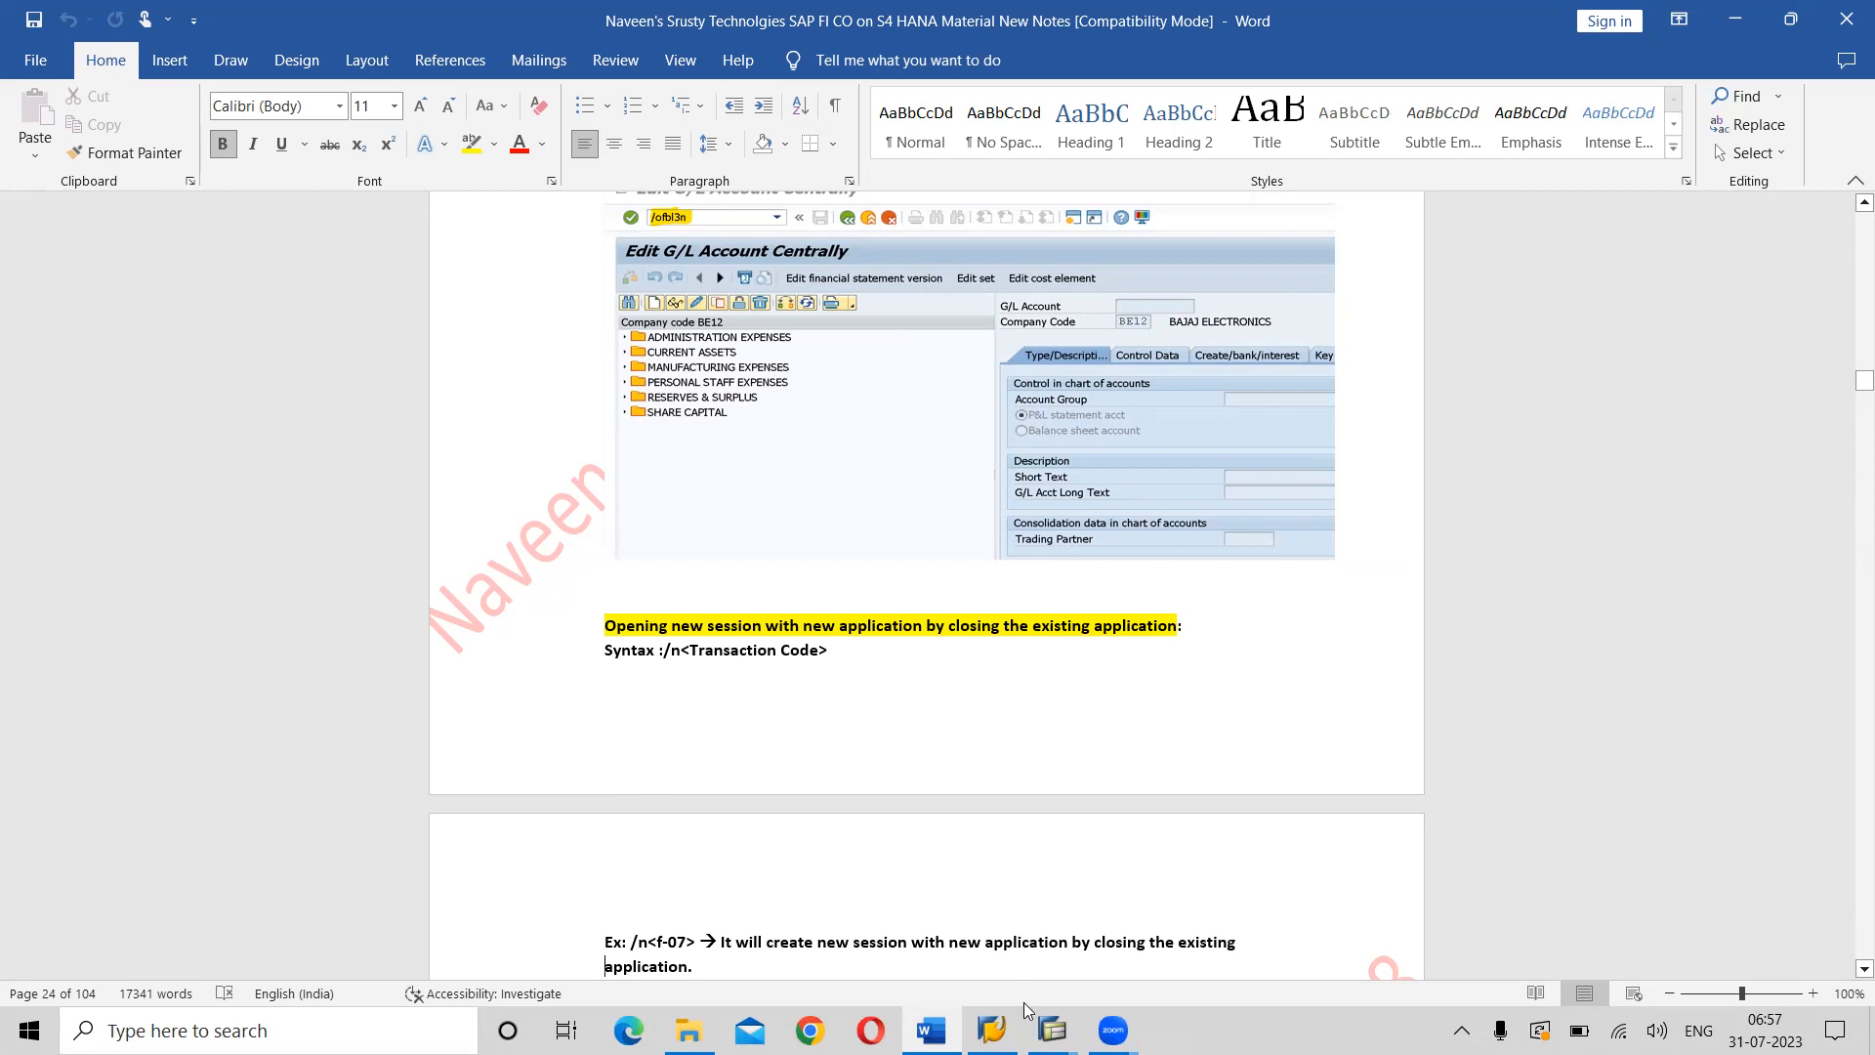
Close the Post Outgoing Payments and G/L Account Line Item Display sessions and switch to the Enter G/L Account Document session.
mouse_move(1036, 1022)
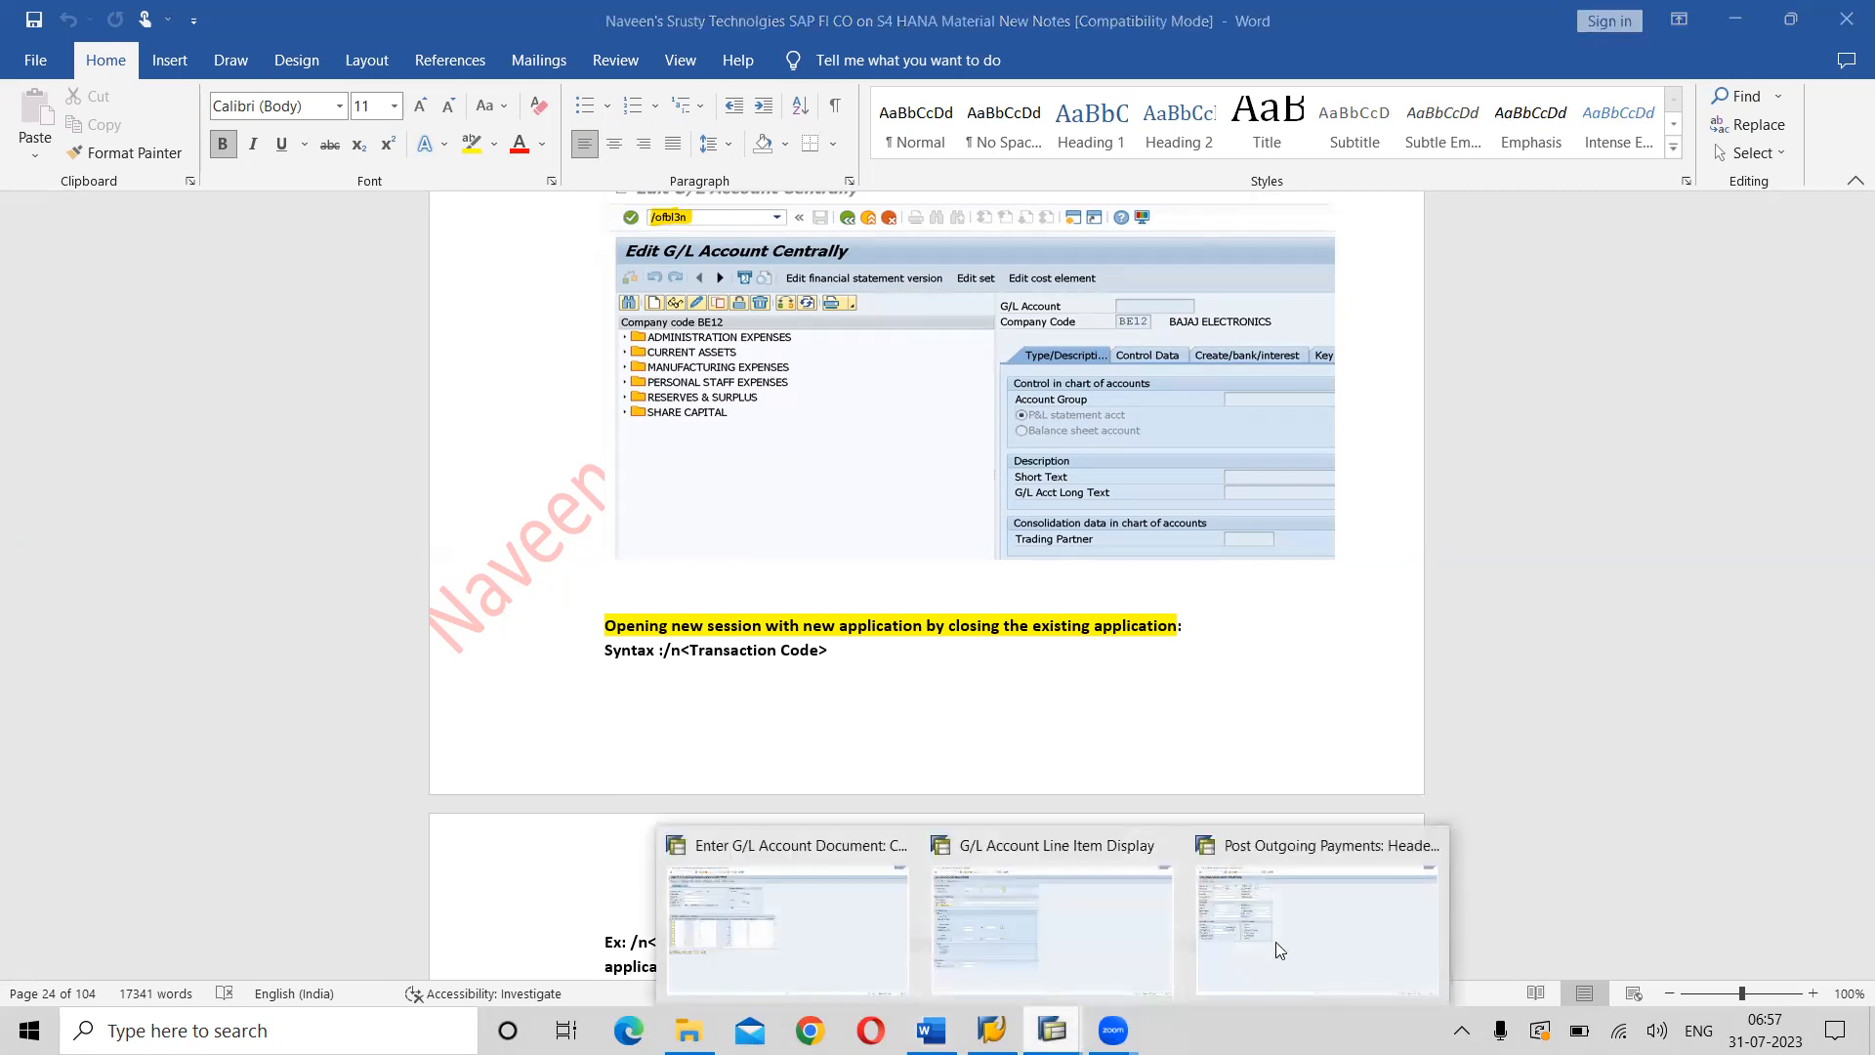
left_click(1421, 850)
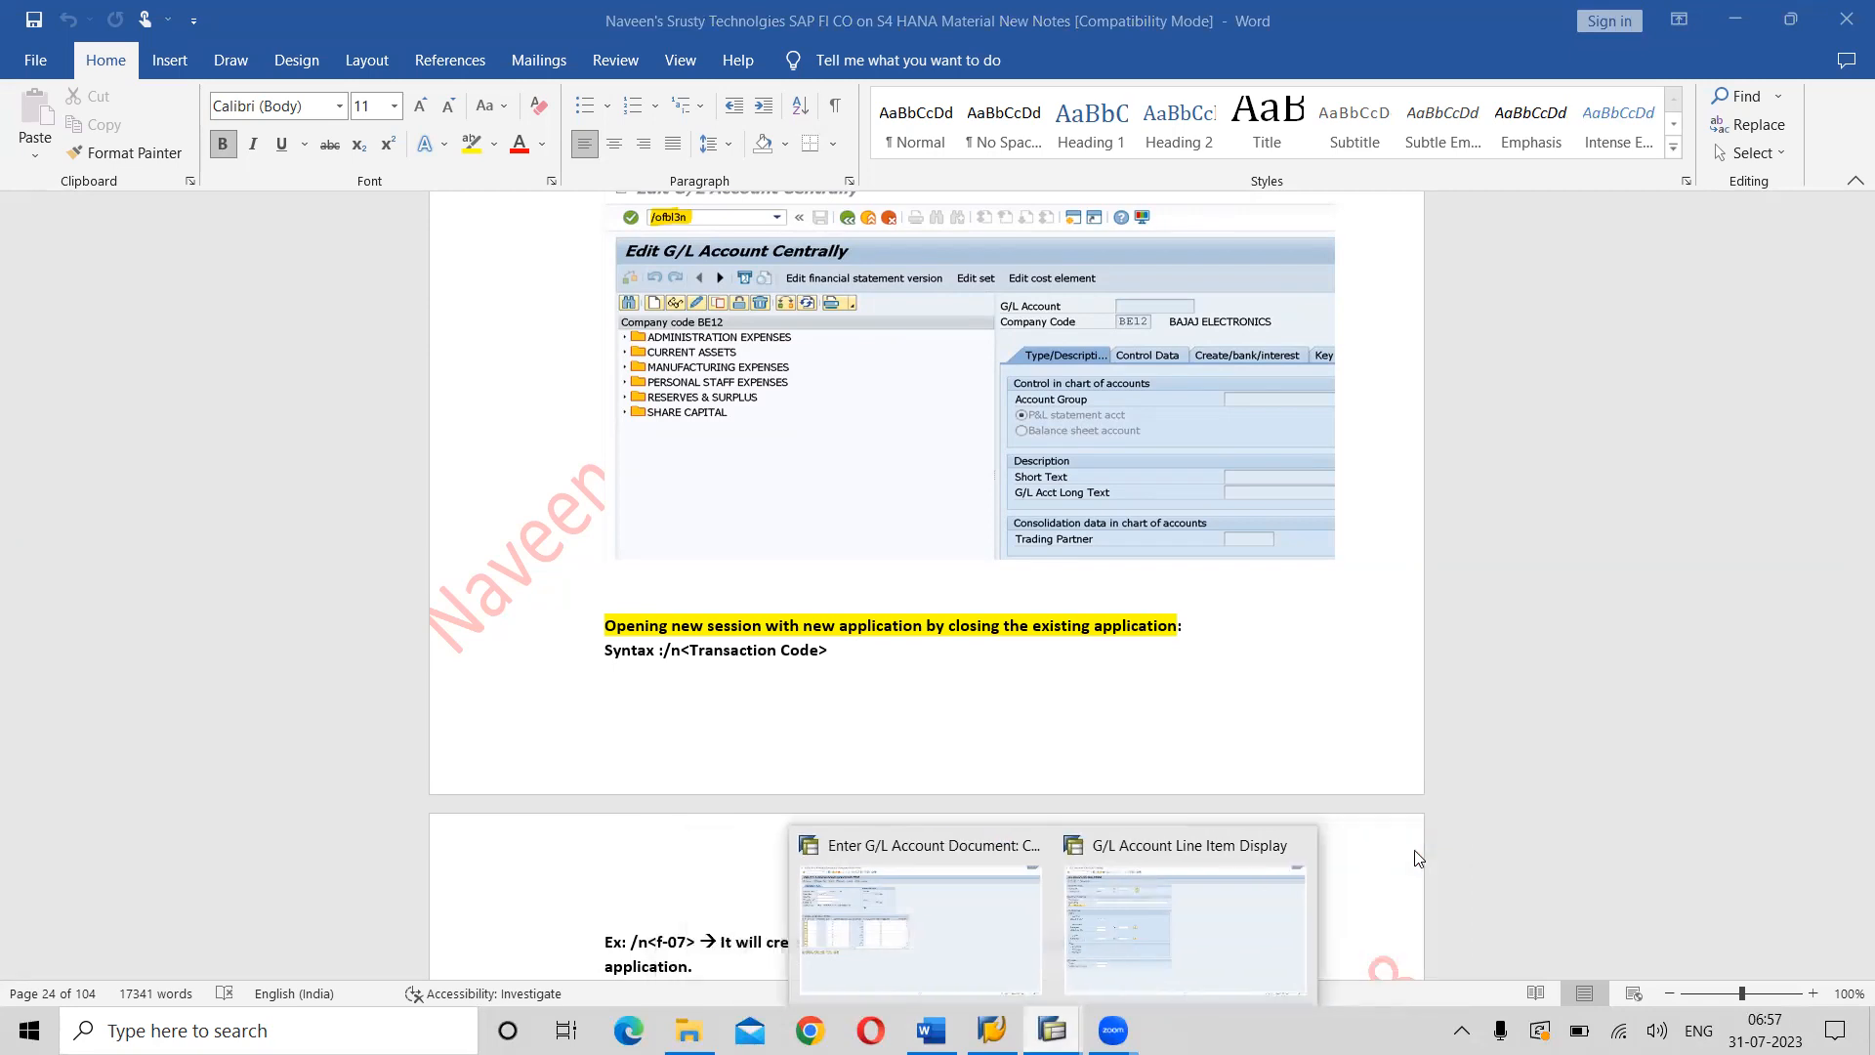
left_click(1295, 848)
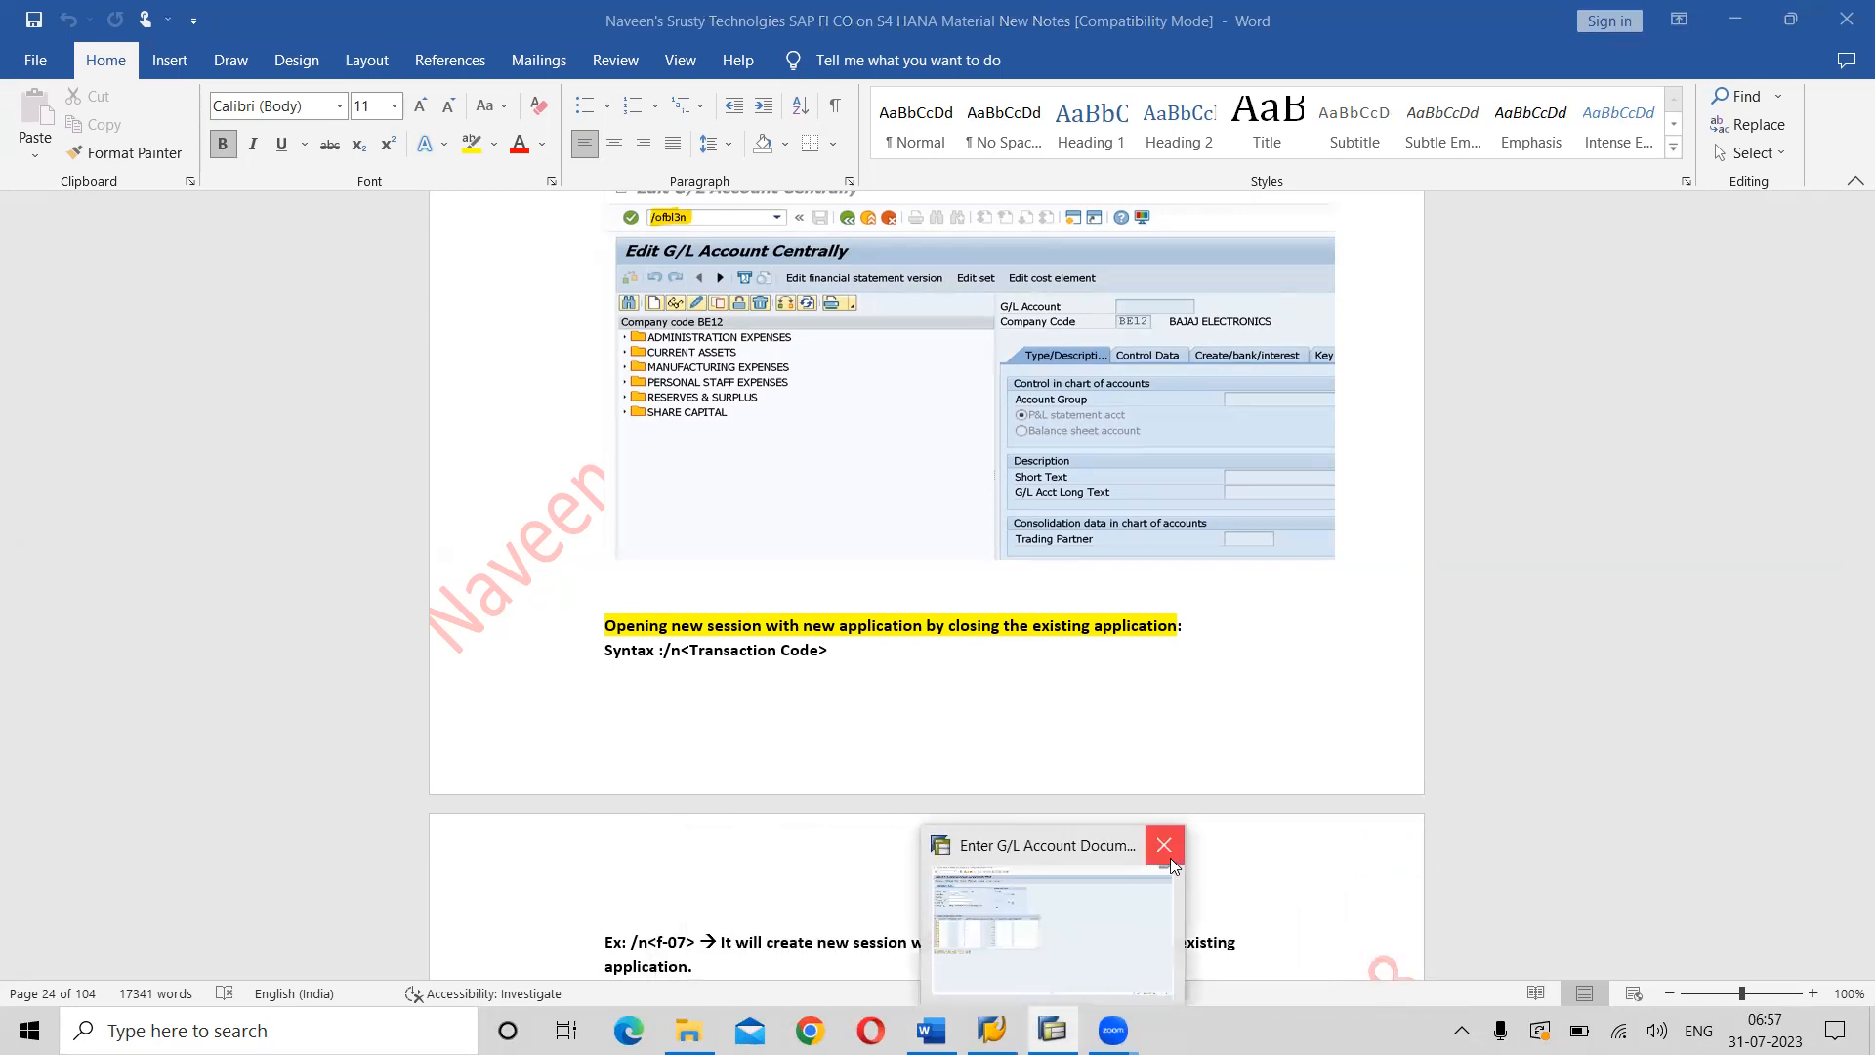
left_click(1080, 857)
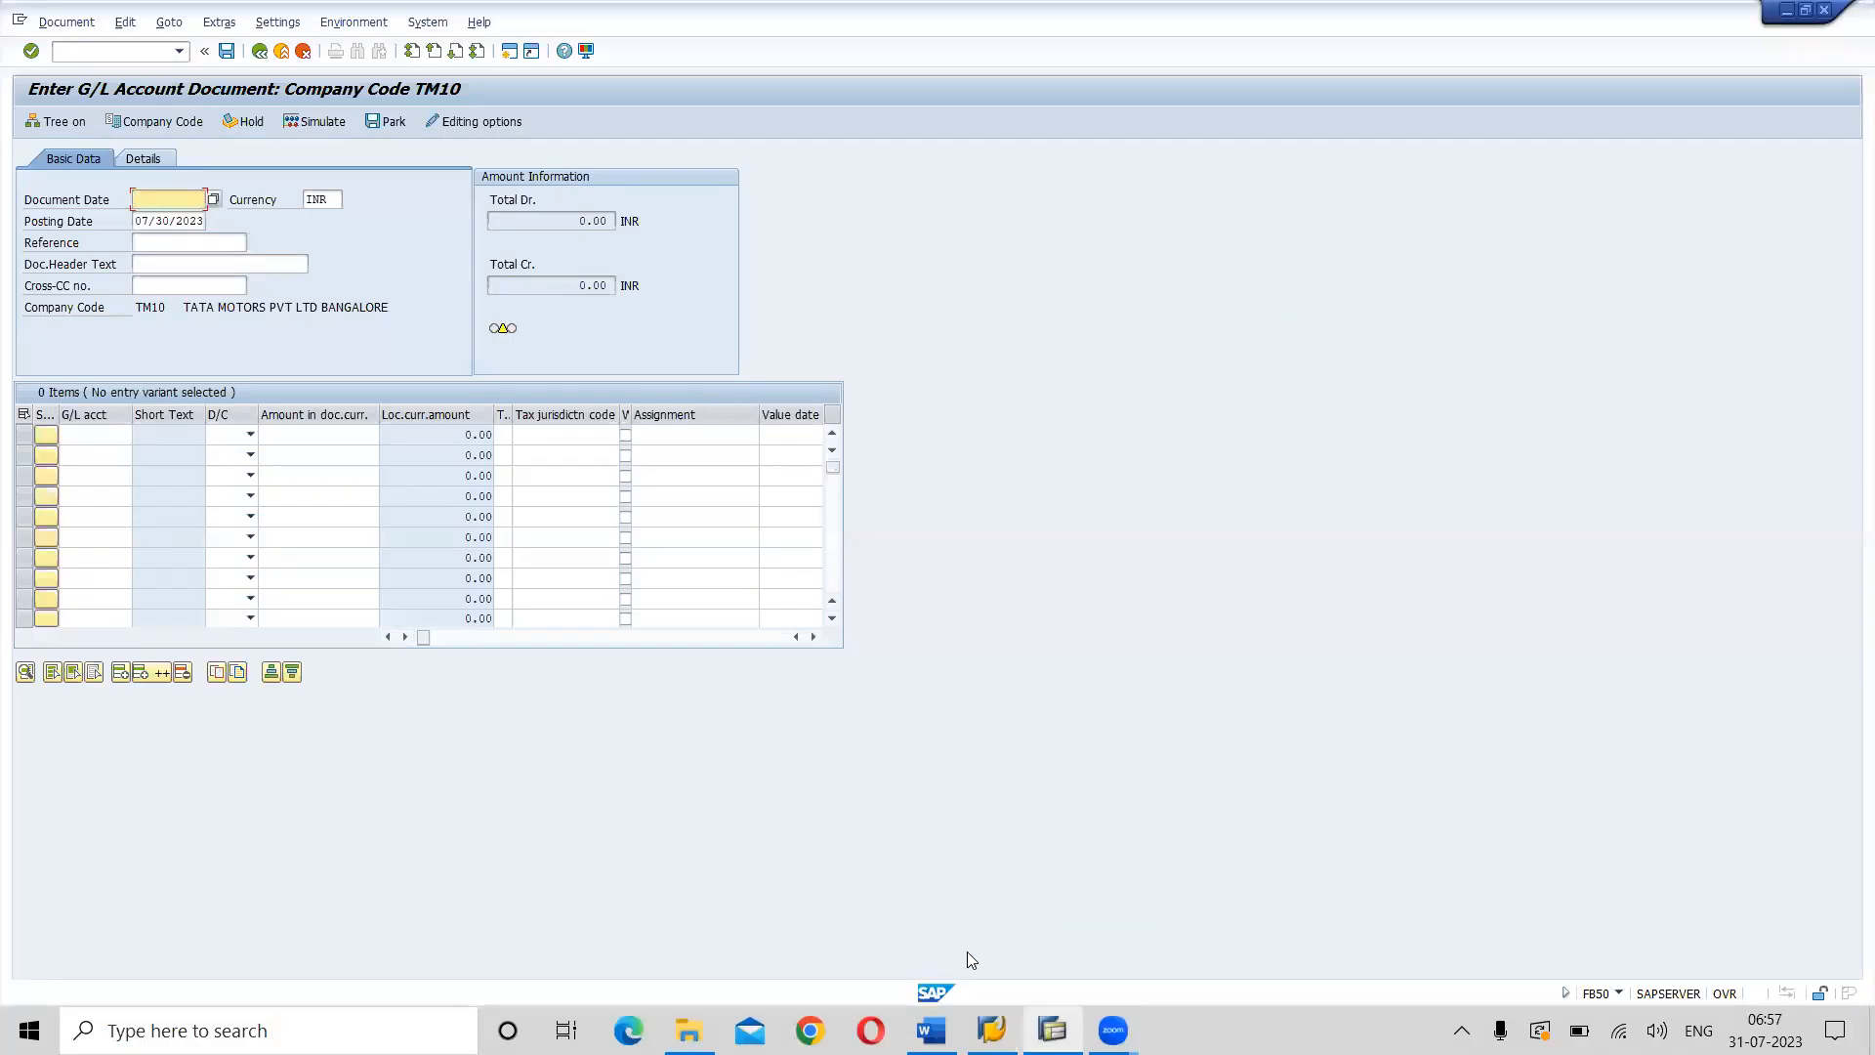
mouse_move(1051, 1030)
Replace the FB50 screen with transaction FBL3N in the same session using /nfbl3n.
left_click(68, 54)
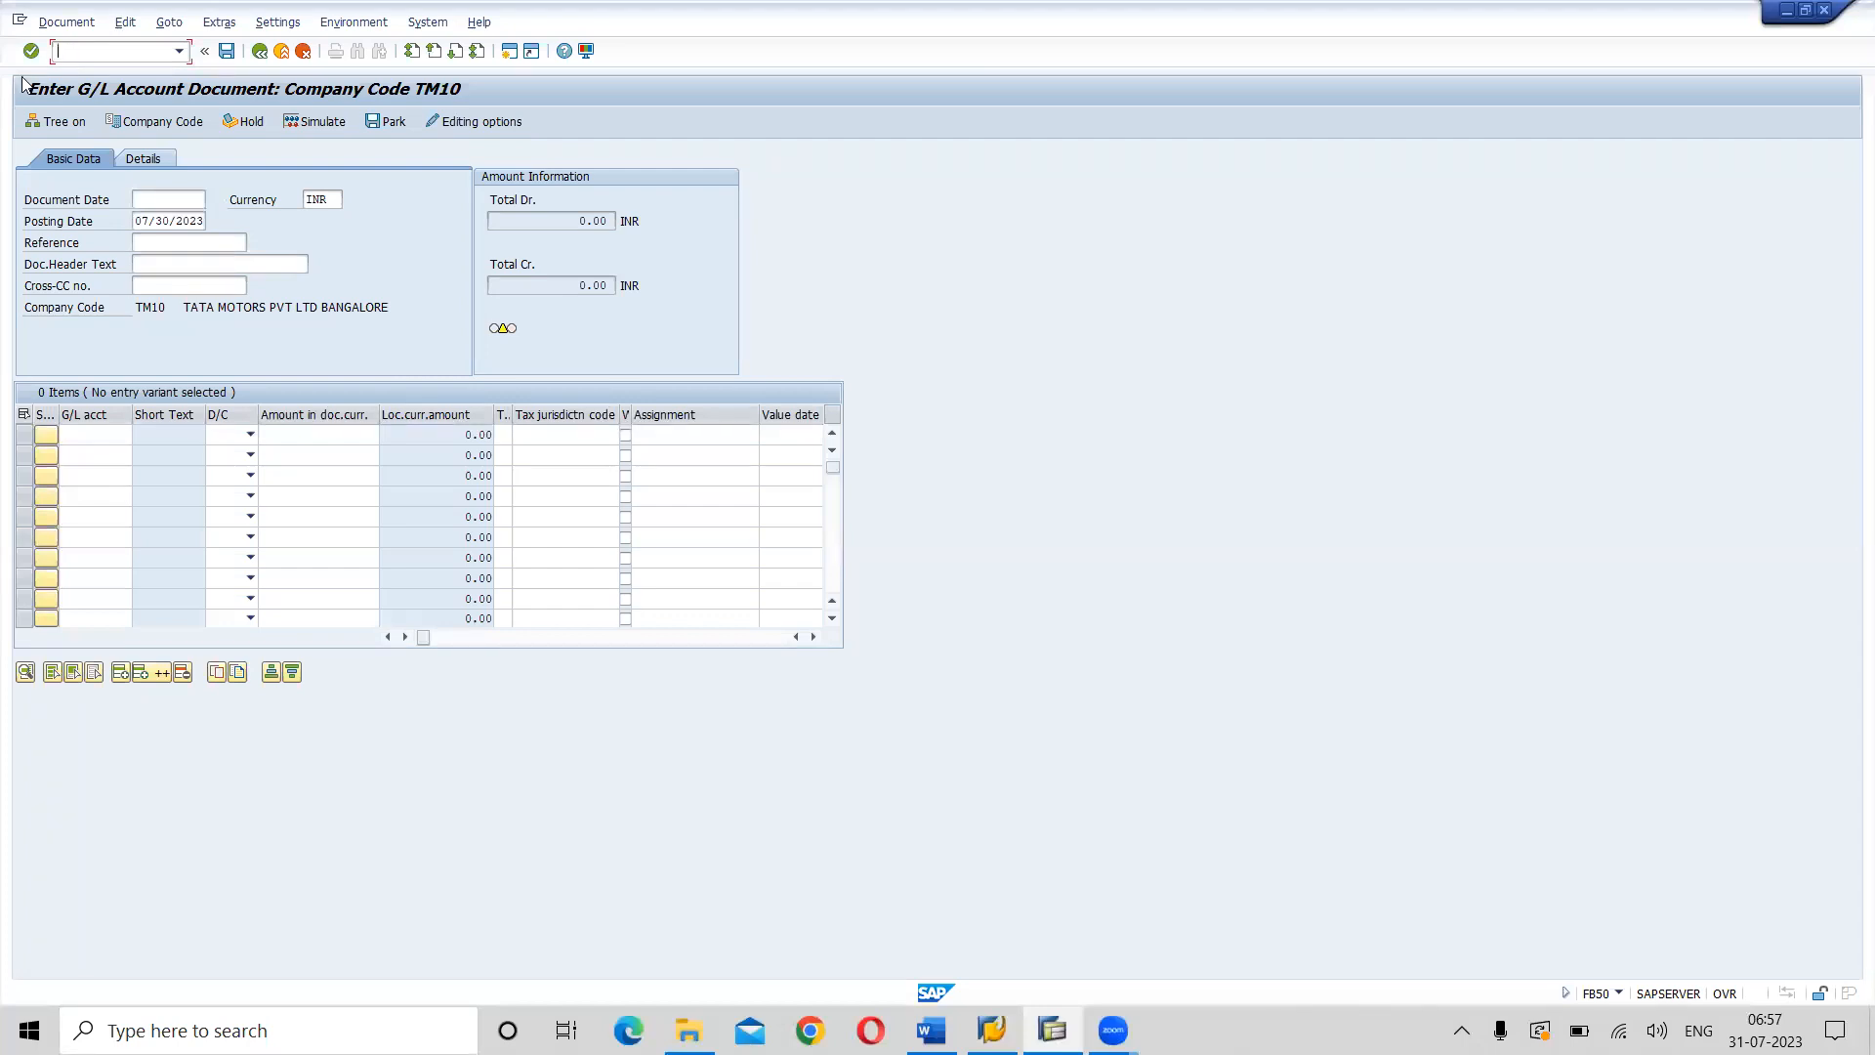
type("/o")
type("fbl3n")
key("BackSpace")
key("BackSpace")
key("BackSpace")
key("BackSpace")
key("BackSpace")
key("BackSpace")
type("n")
mouse_move(1052, 1030)
key("Return")
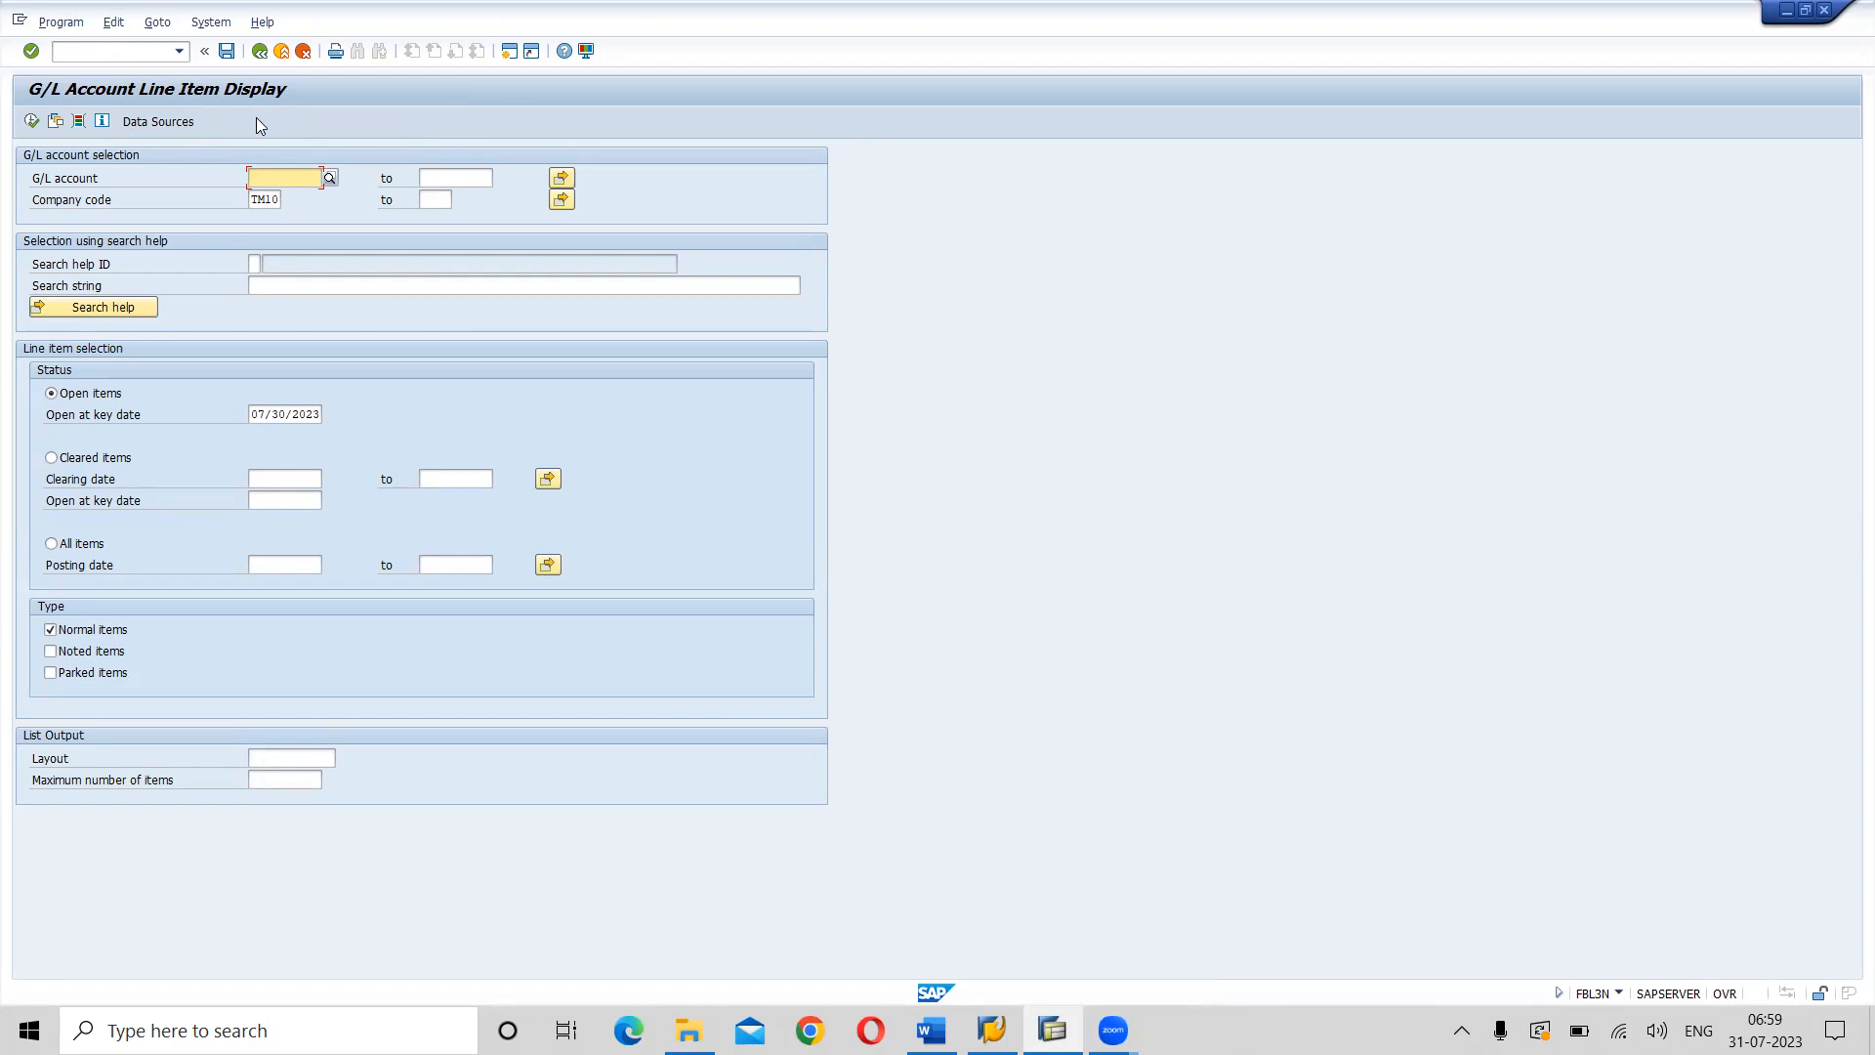
Replace the line item display with transaction F-07 in the same session using /nf-07.
left_click(86, 45)
type("/nf")
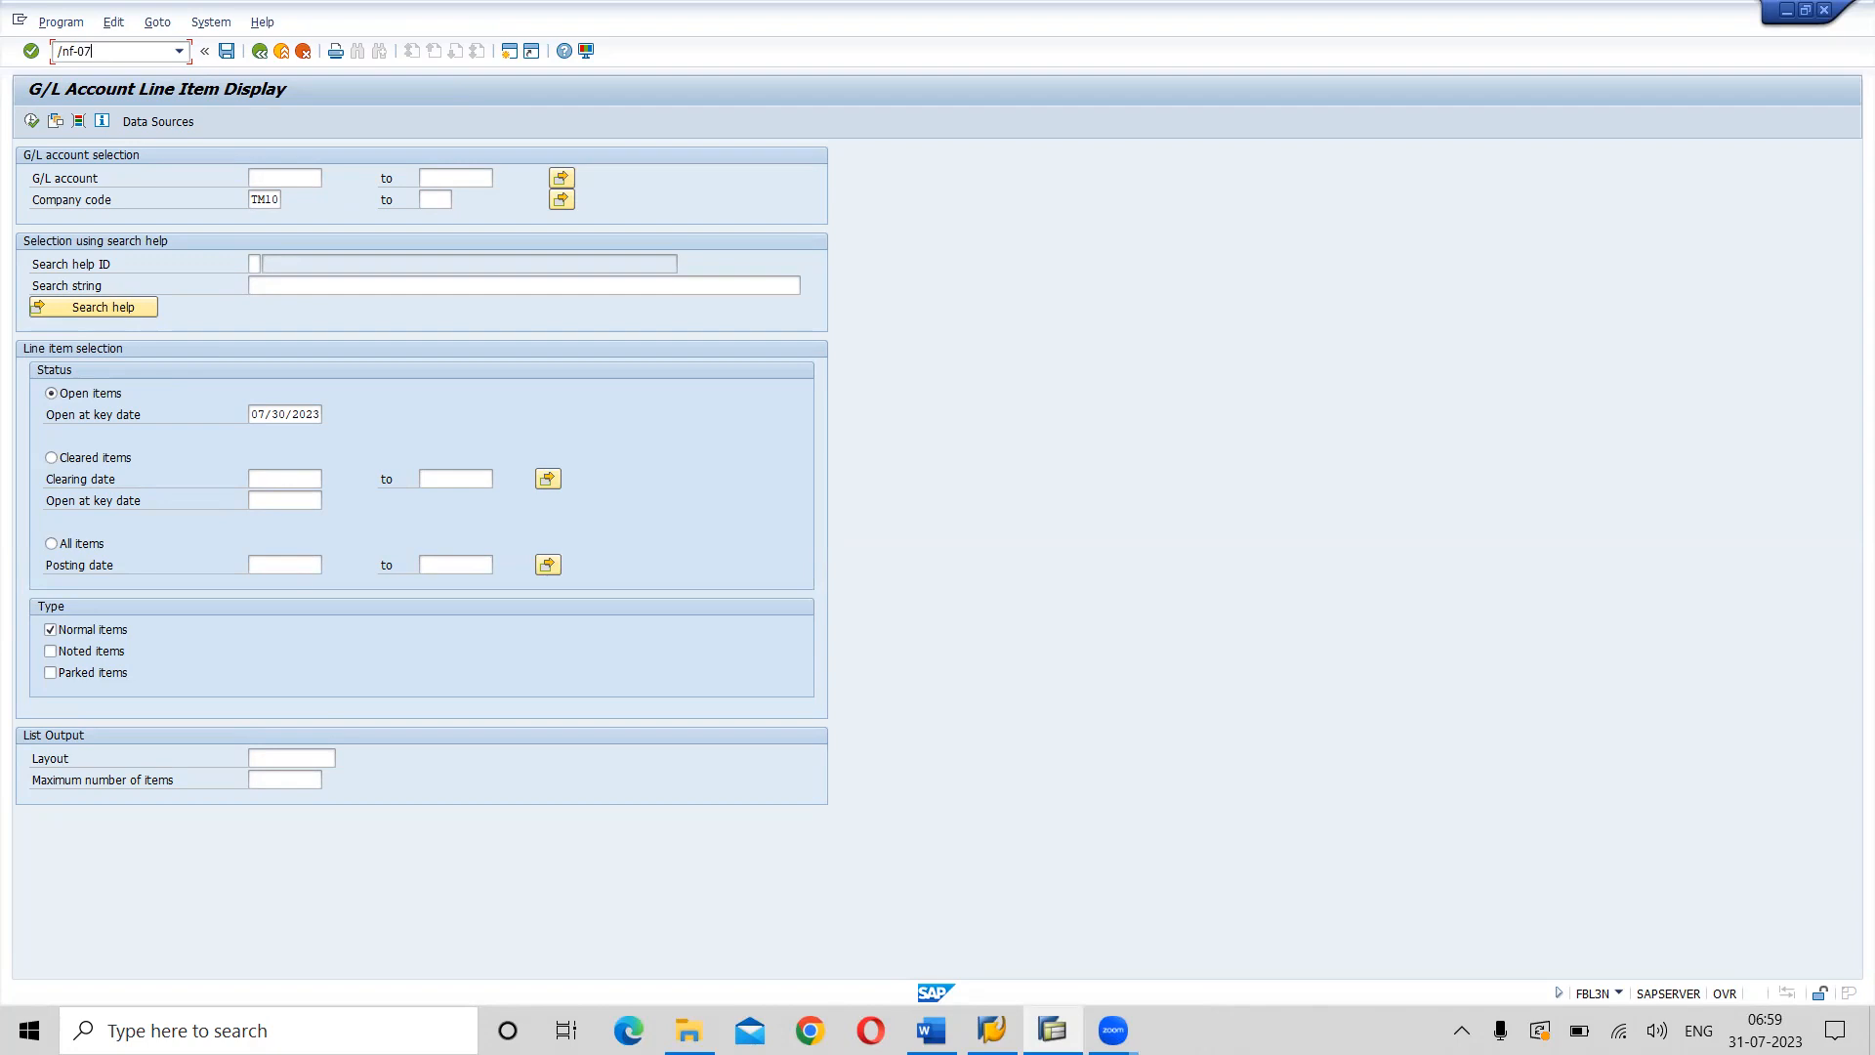
type("-07")
key("Return")
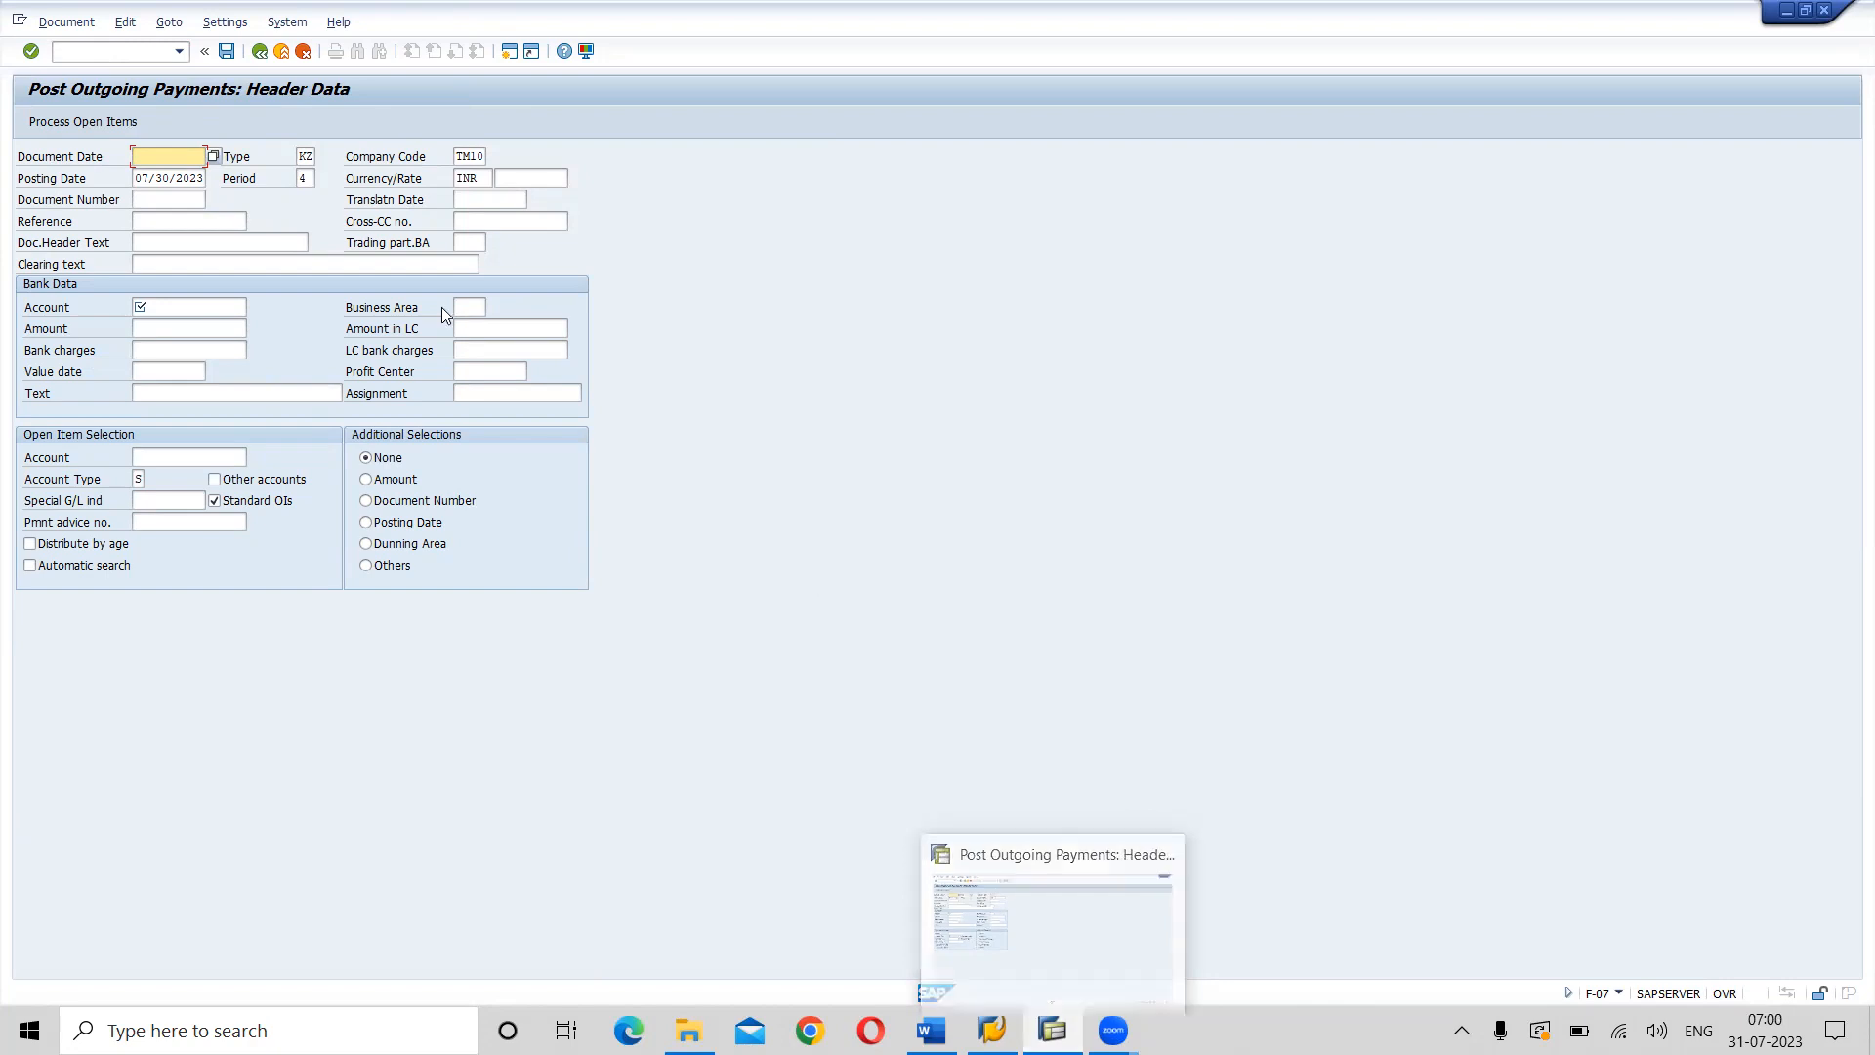
Open transaction F-06 in a new session with /of-06, keeping the F-07 session open.
left_click(80, 52)
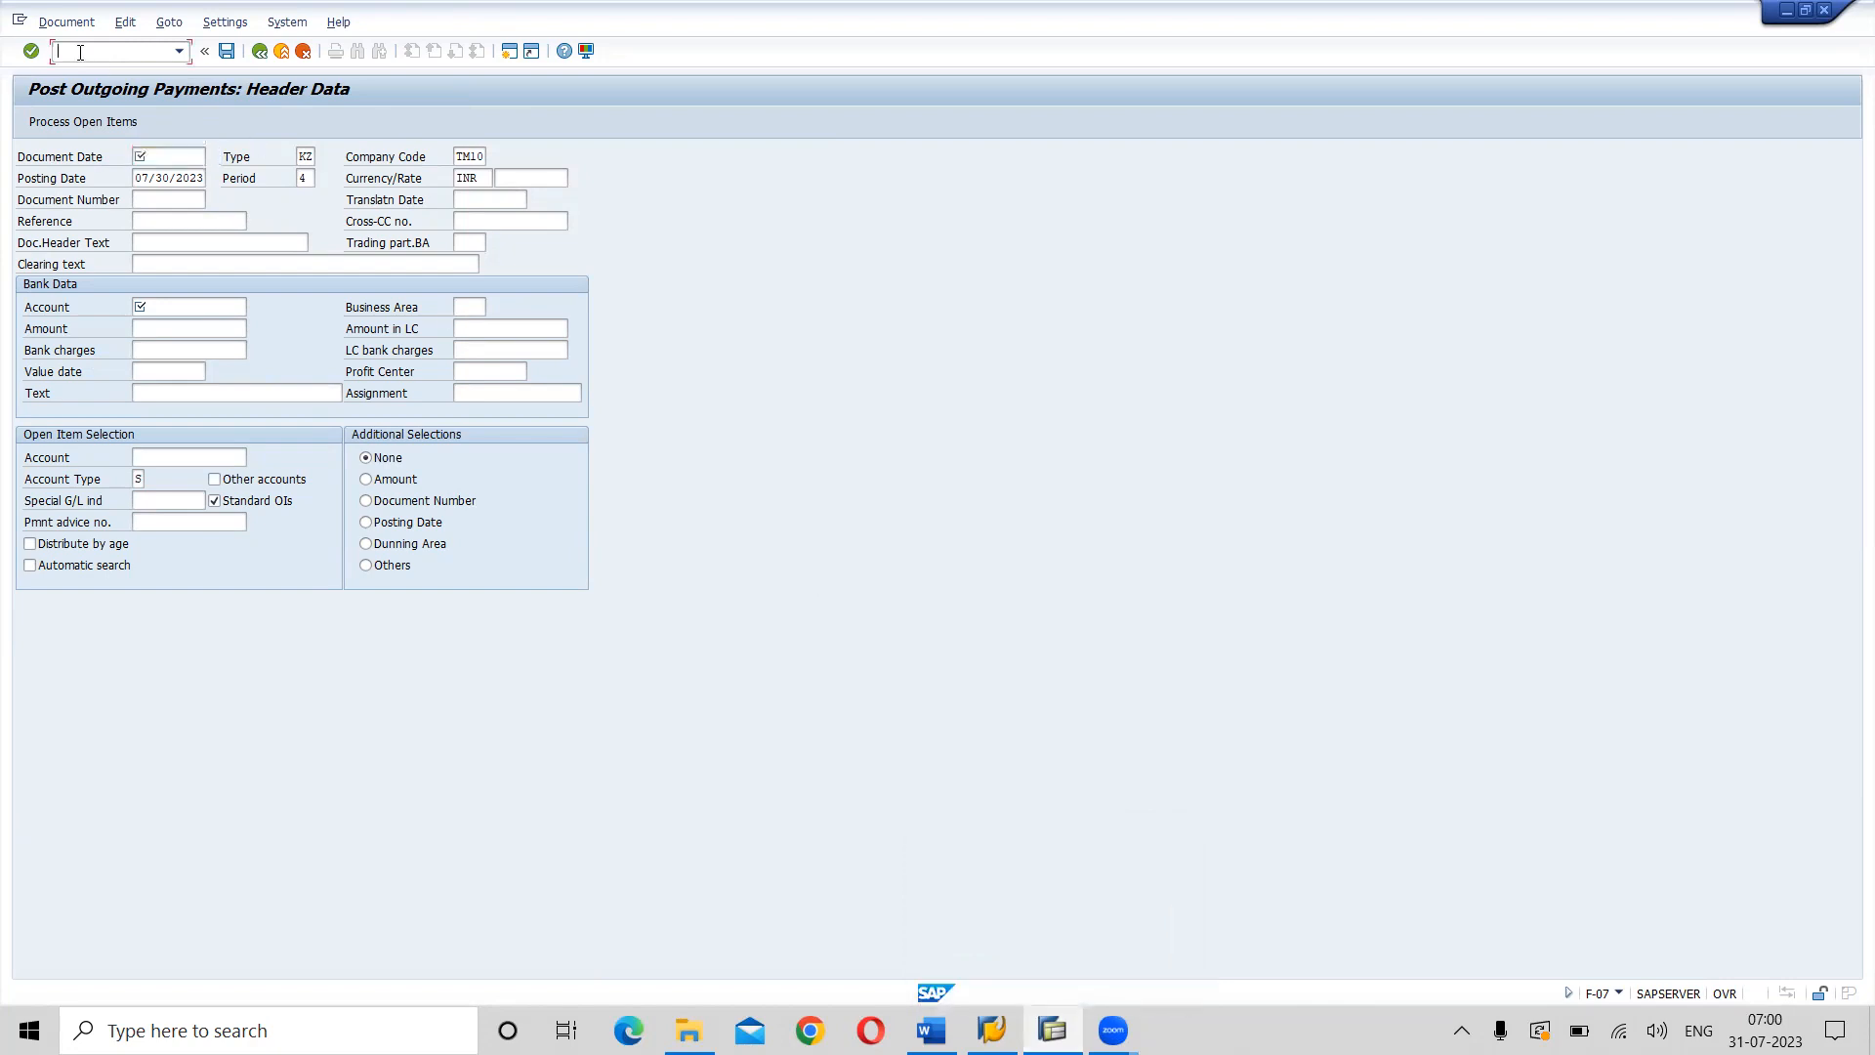
type("/of-06")
key("Return")
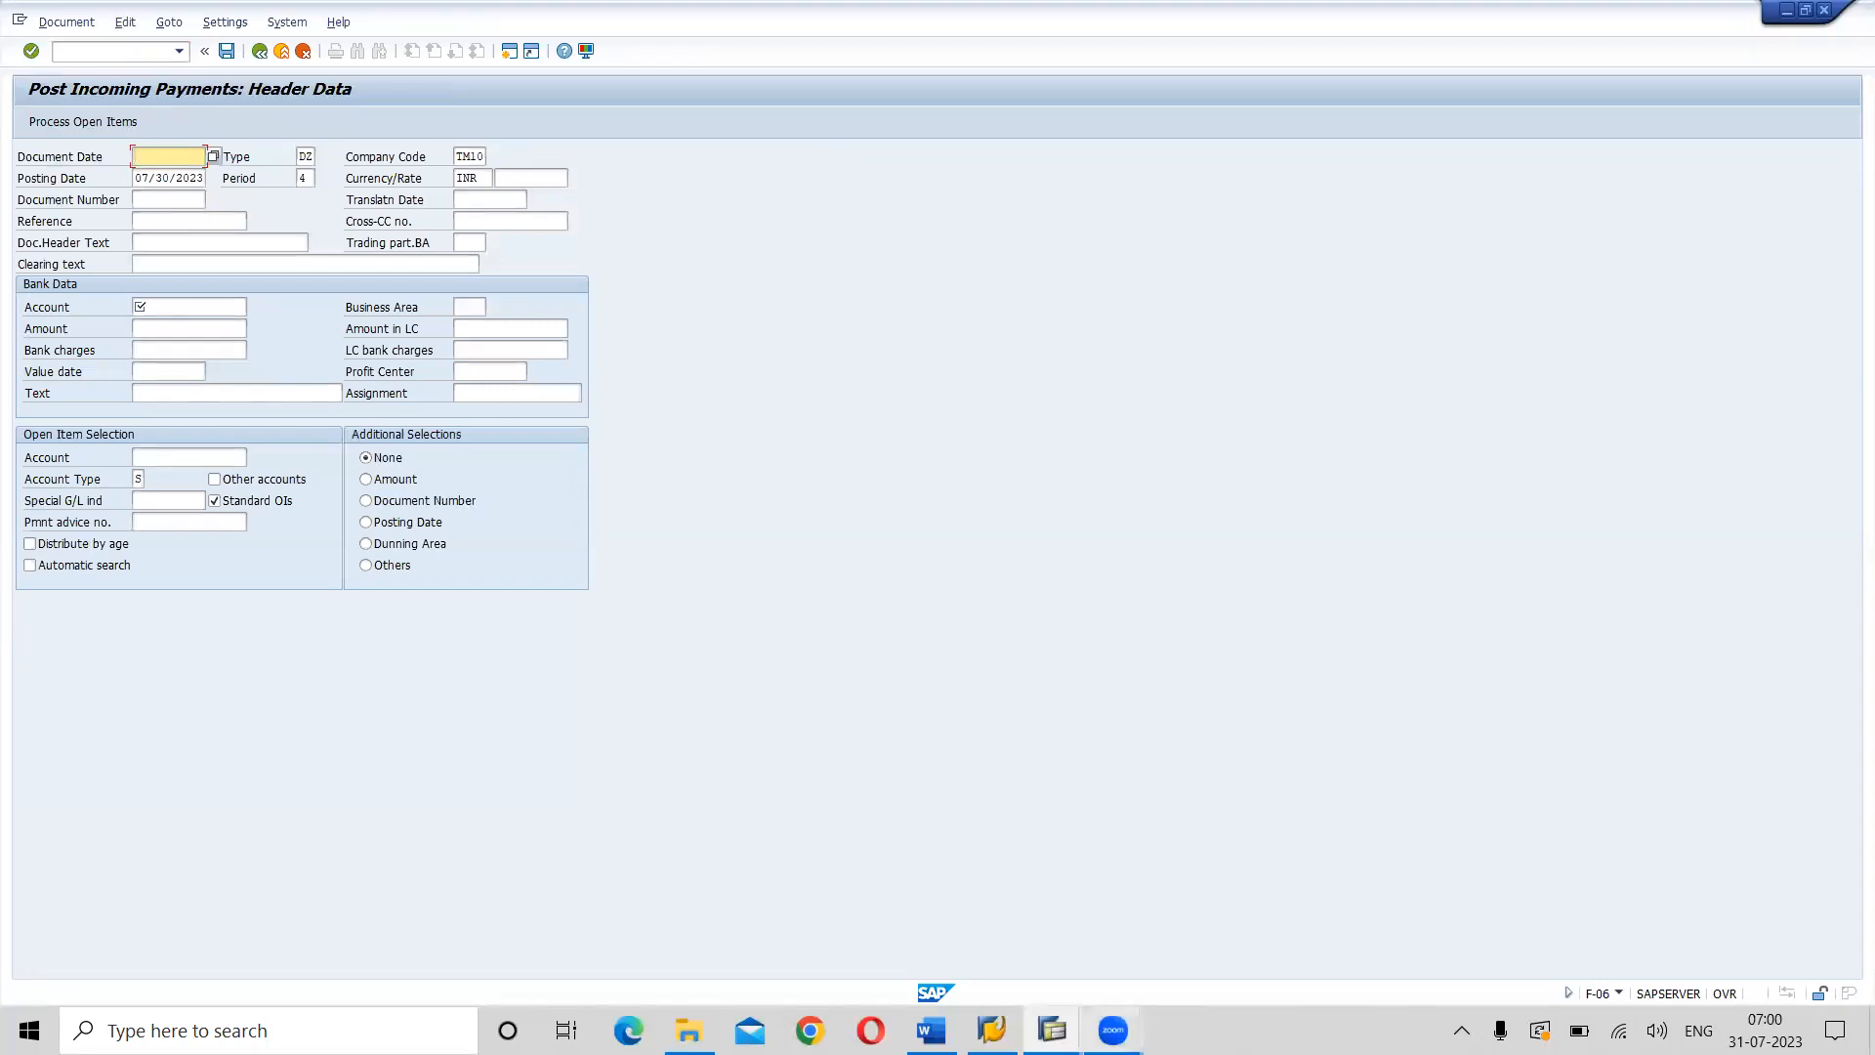
Switch to the Post Outgoing Payments session and replace it with transaction FB50 using /nfb50.
mouse_move(1052, 1031)
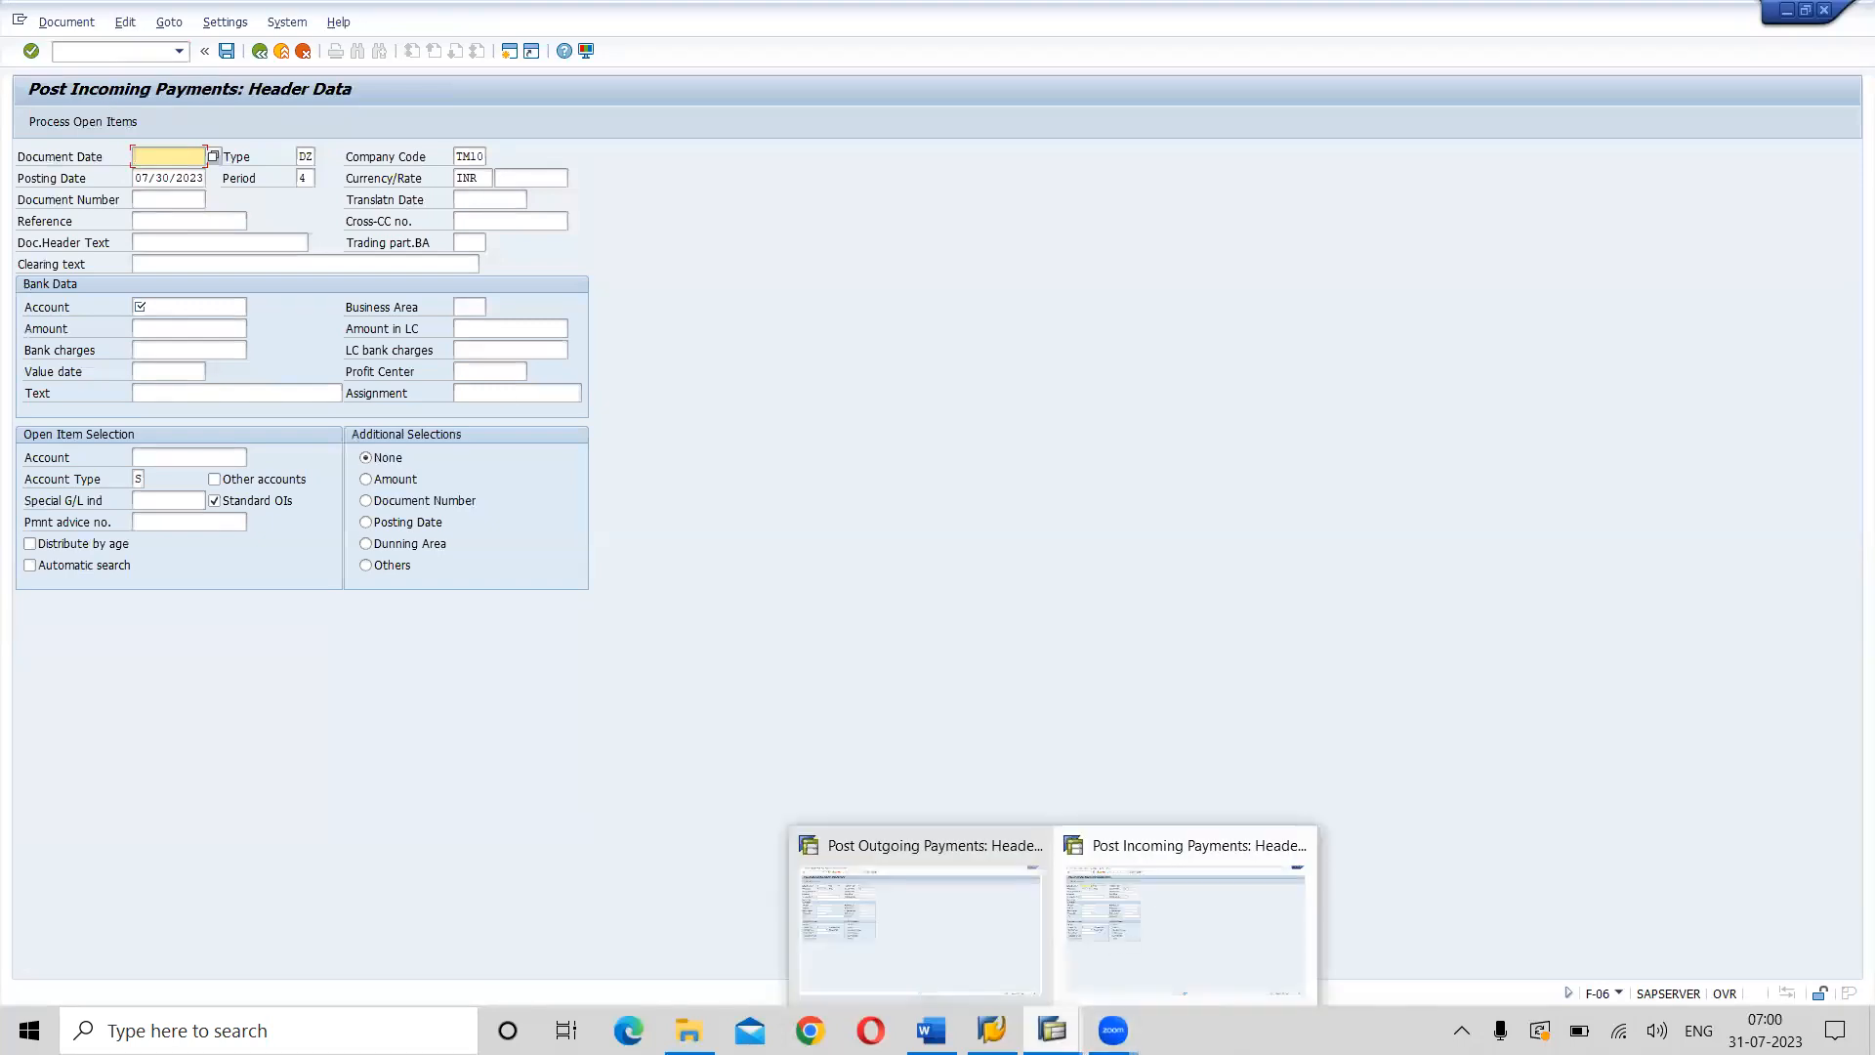
left_click(903, 849)
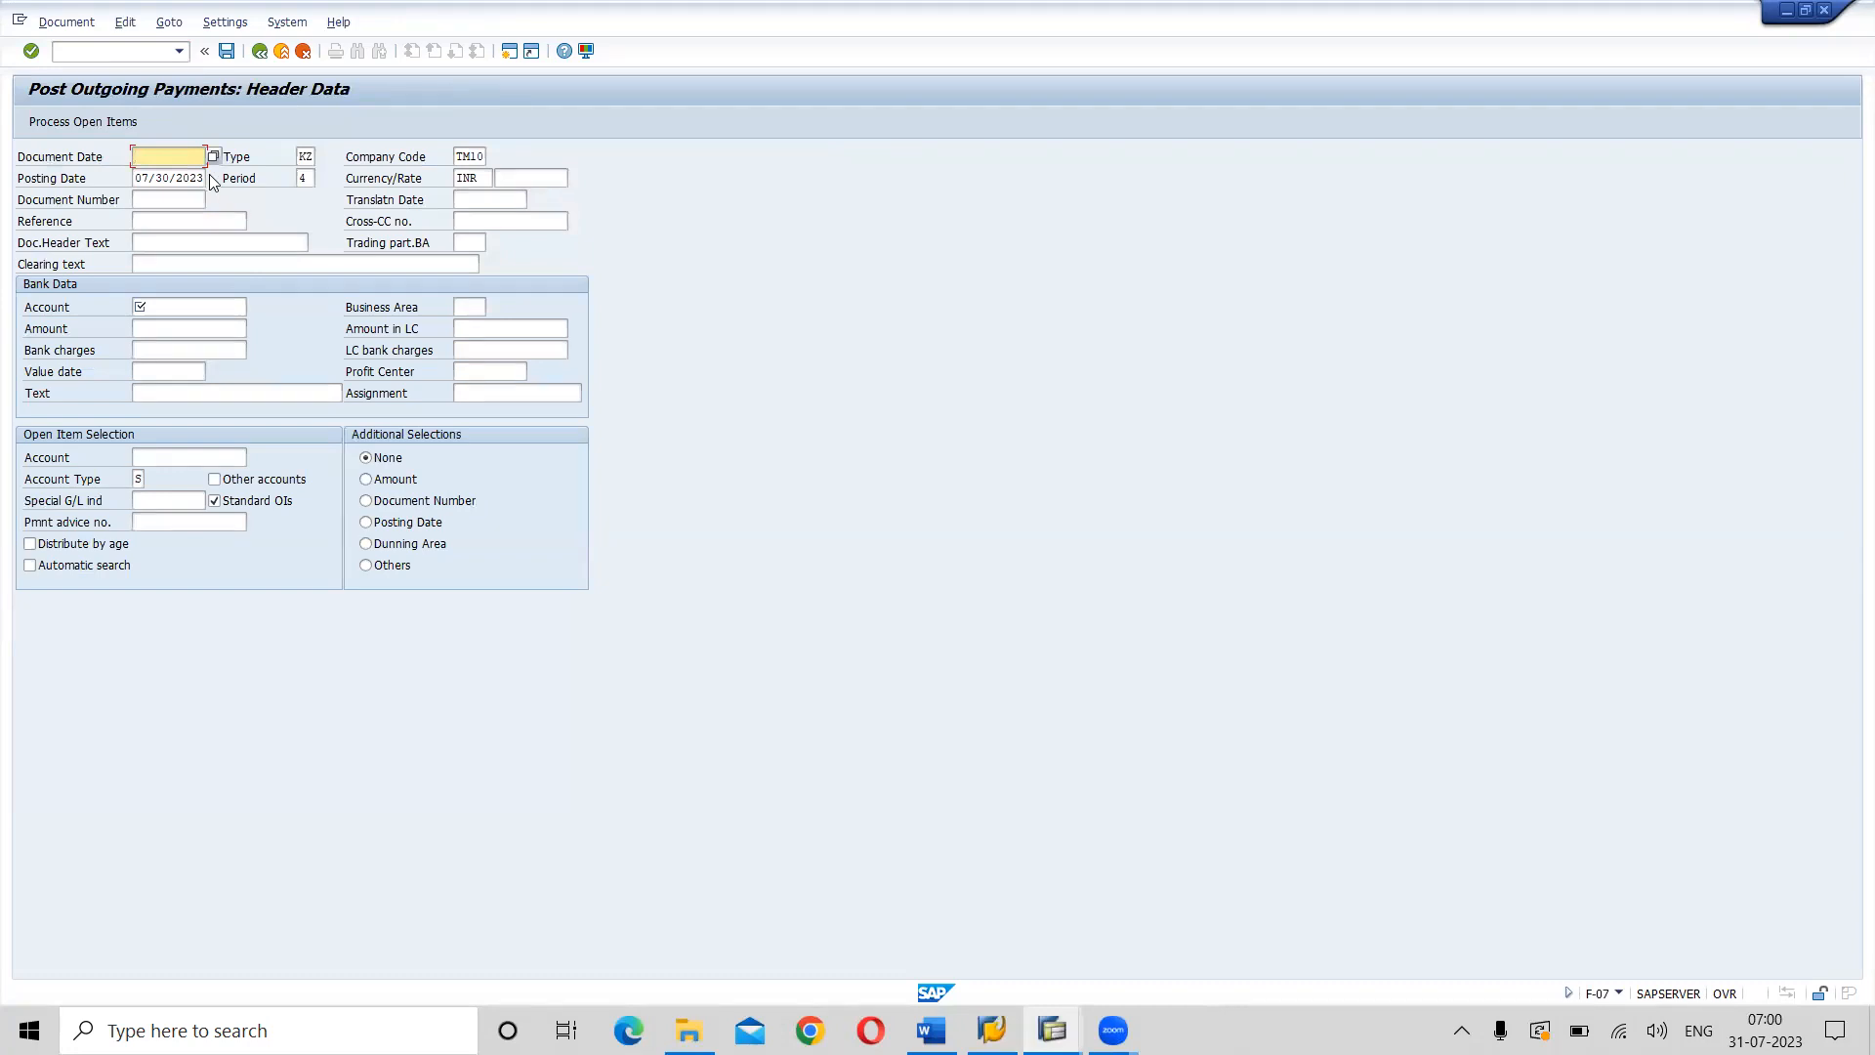
left_click(65, 47)
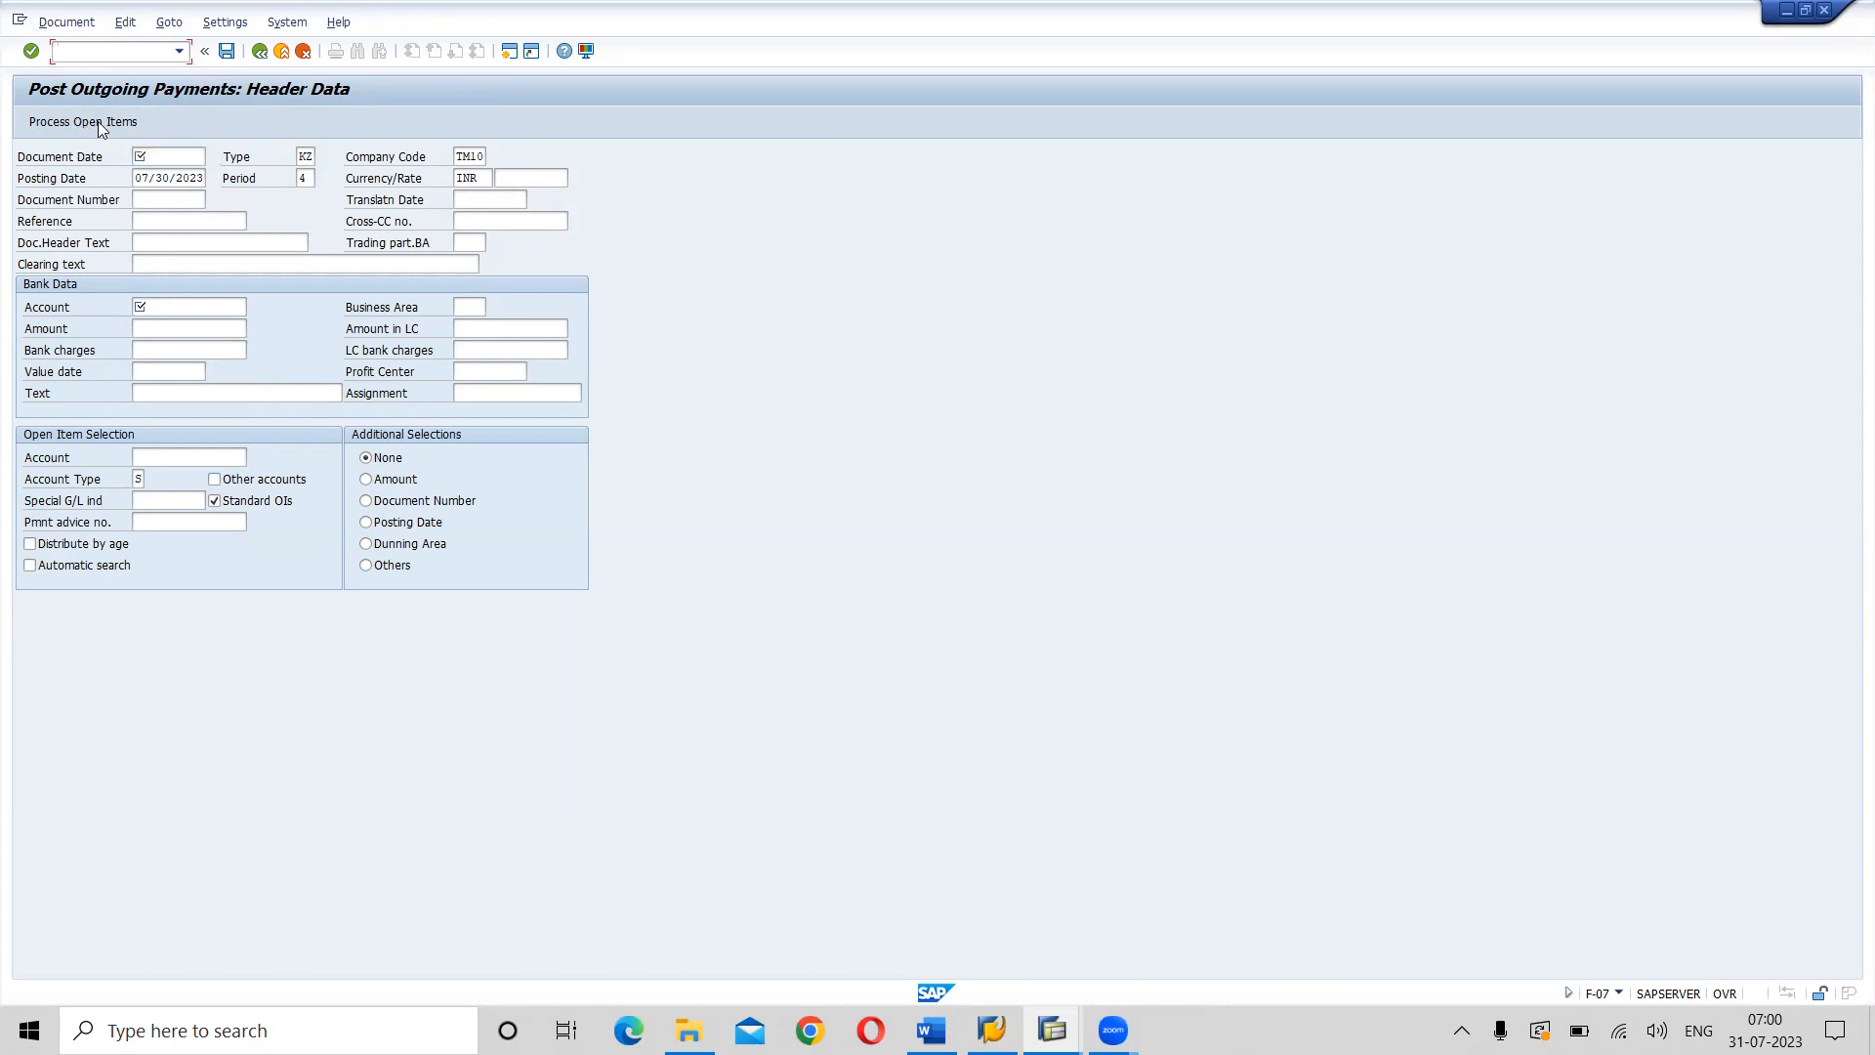
type("/nfb50")
key("Return")
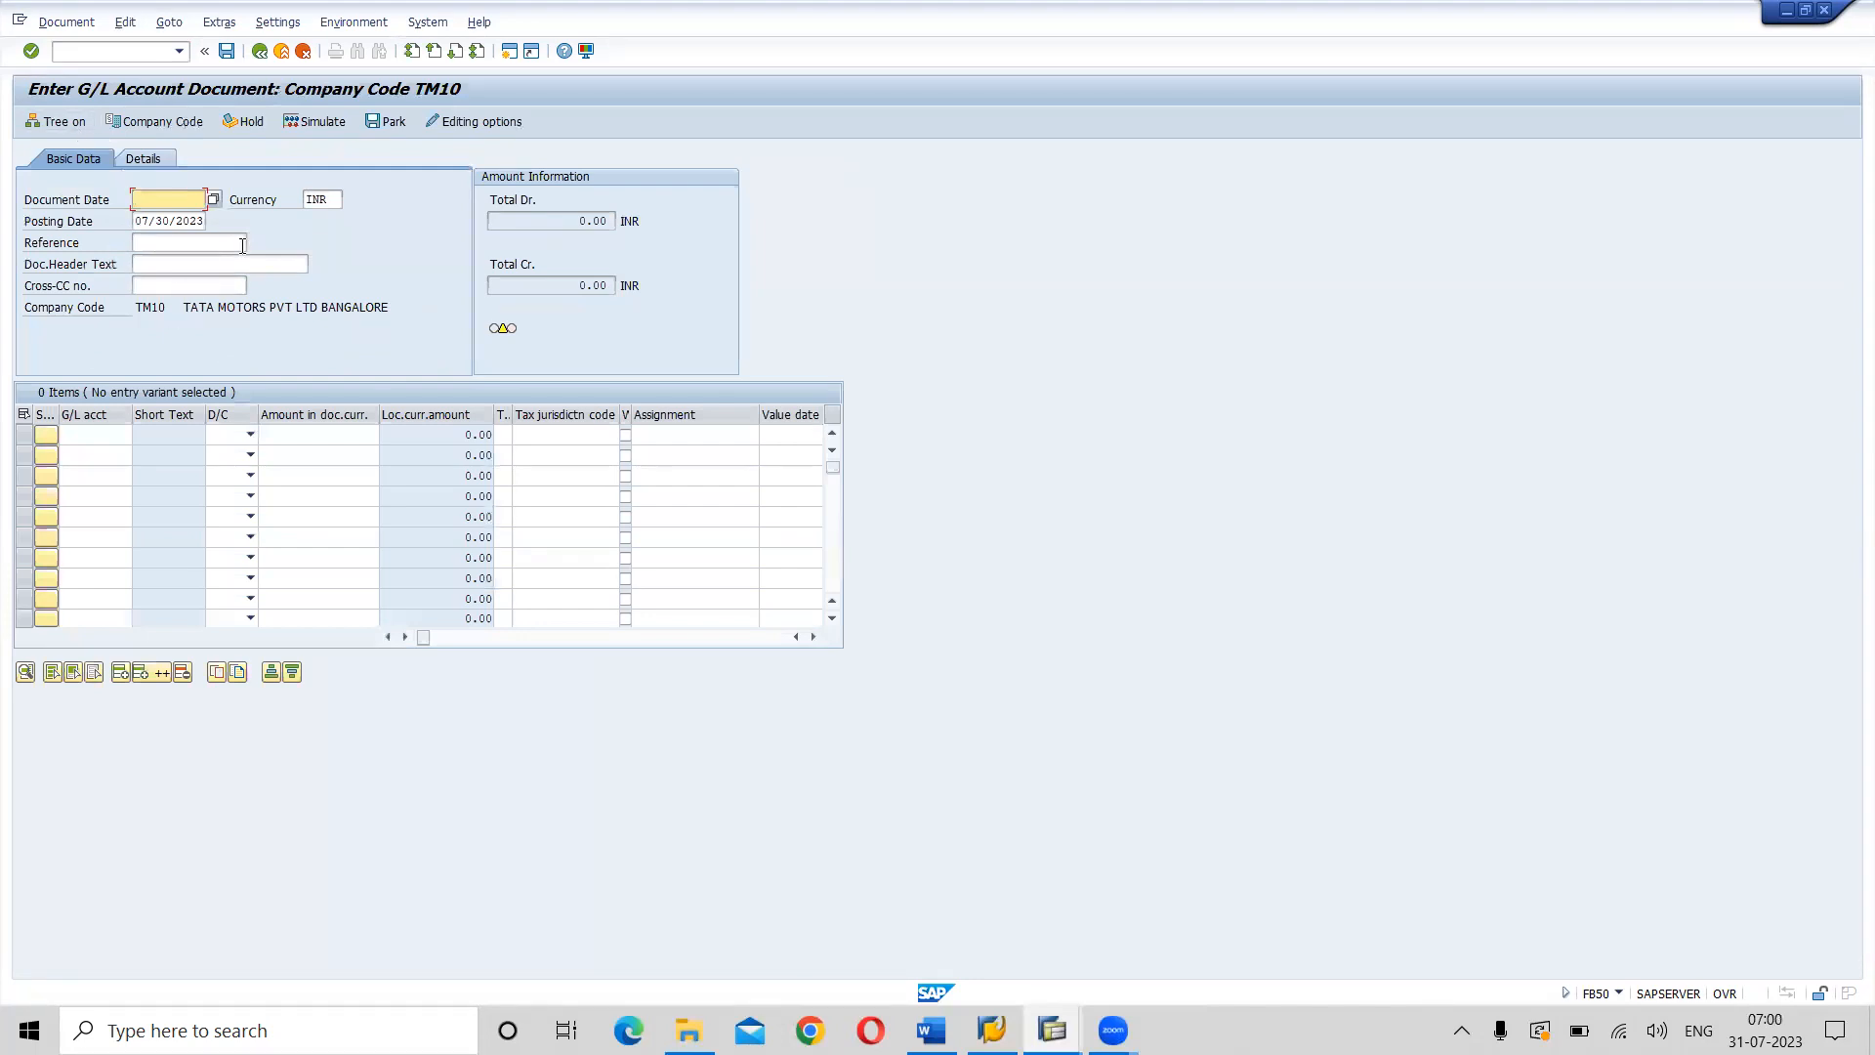
Look over the open SAP sessions and switch to the Post Incoming Payments session.
key("alt+Tab")
key("alt+shift+Tab")
mouse_move(1052, 1031)
left_click(1169, 859)
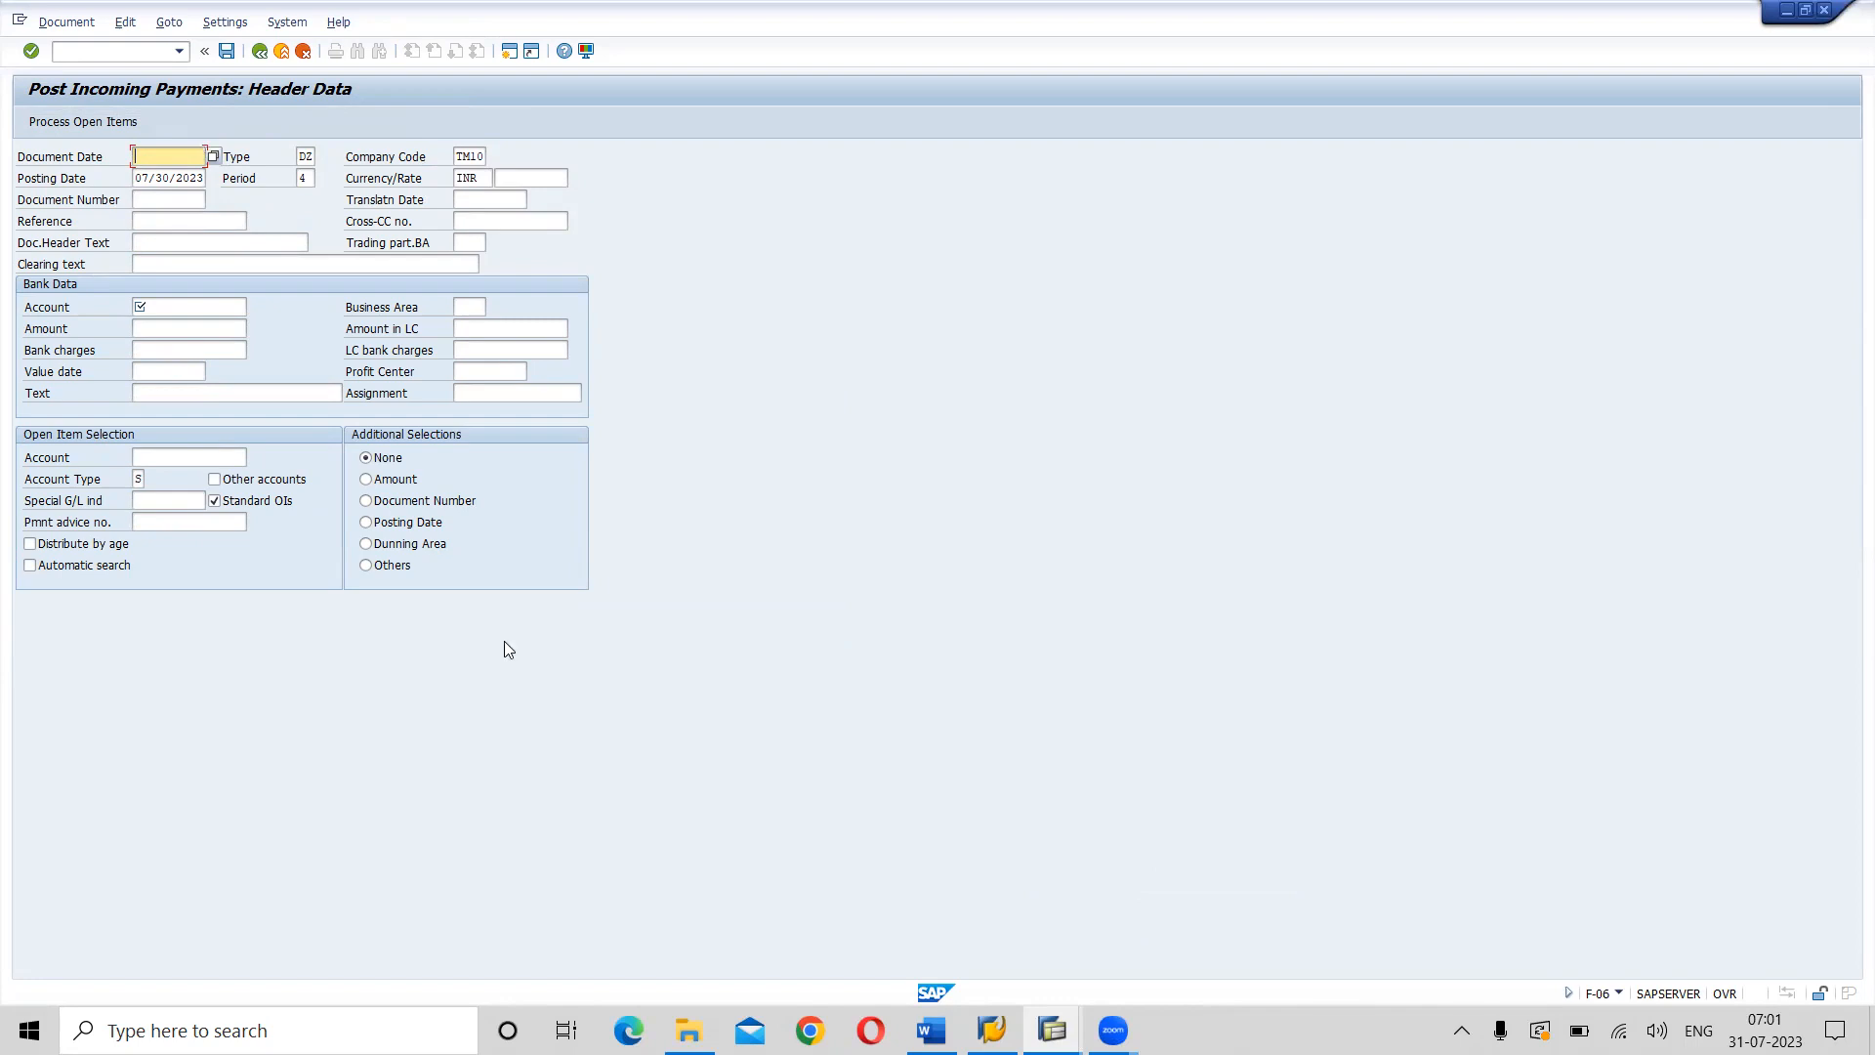
Switch to the Word notes and review the /n example and the section on closing the empty session.
left_click(931, 1030)
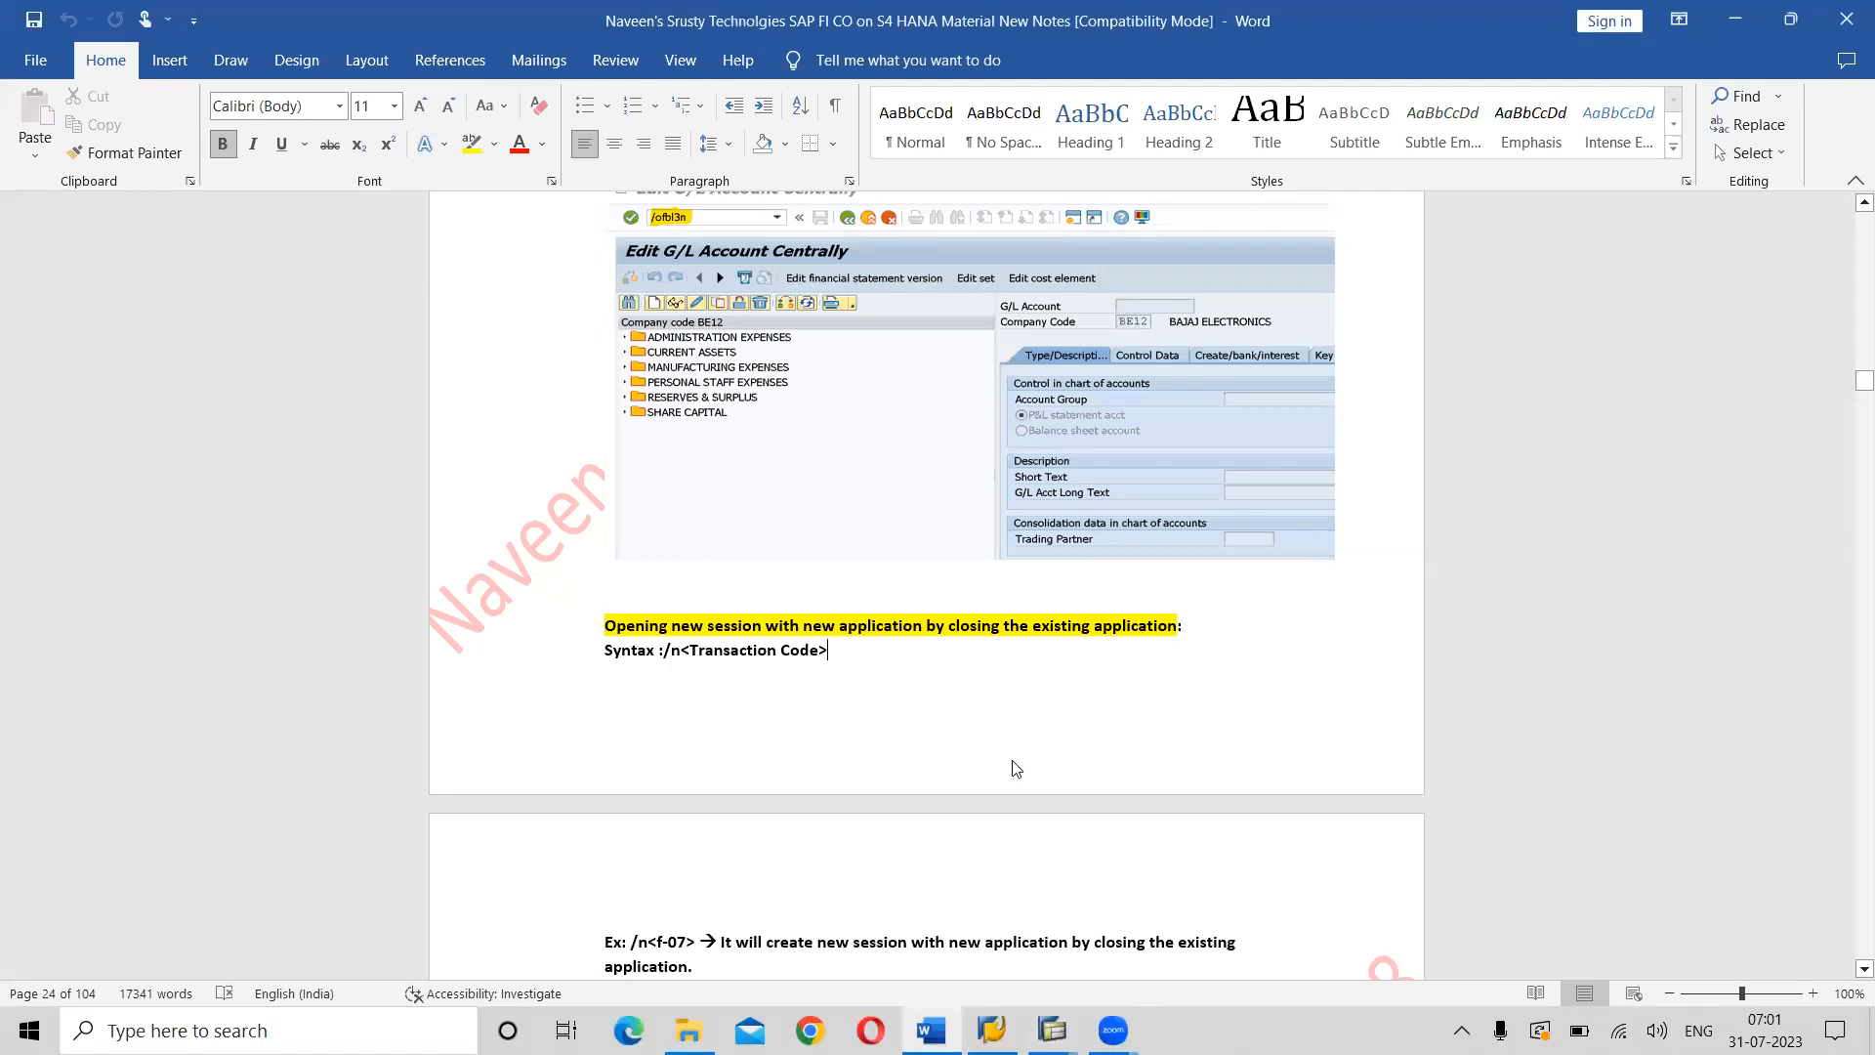
key("Down")
key("Down")
key("Down")
key("Down")
key("Down")
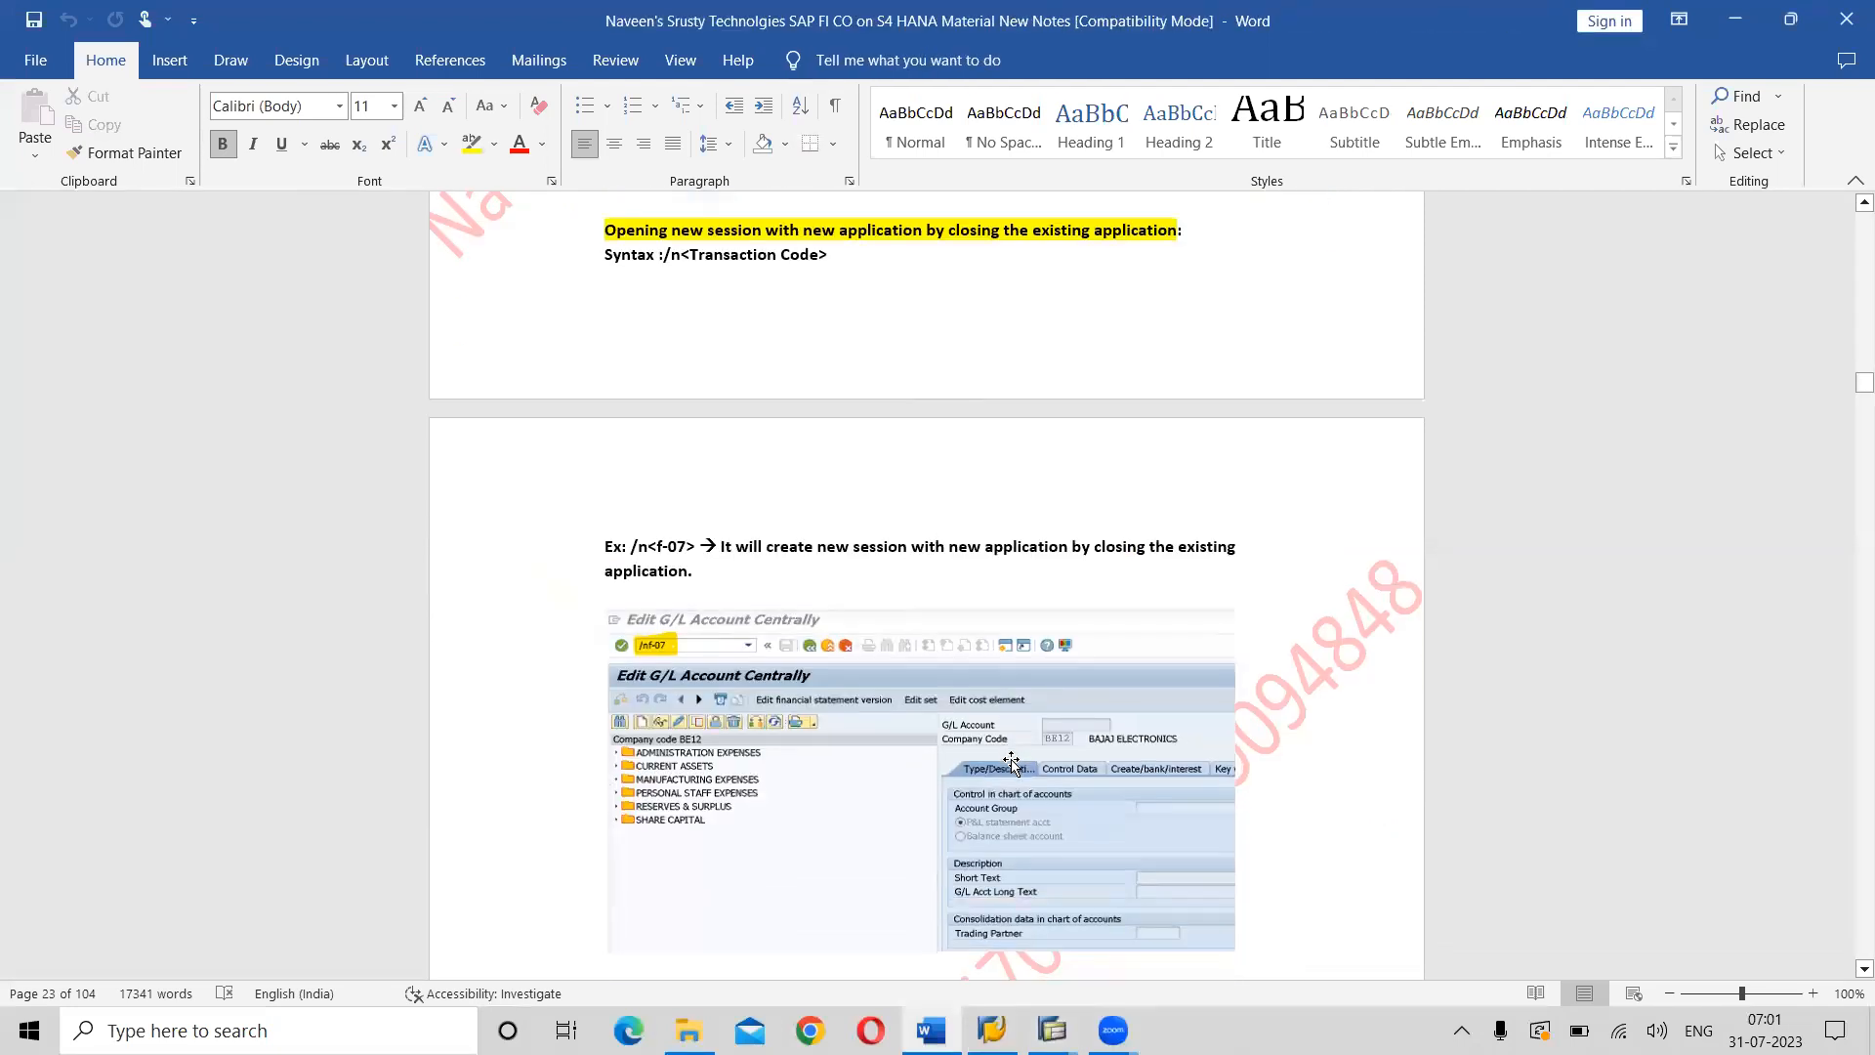
key("ctrl+v")
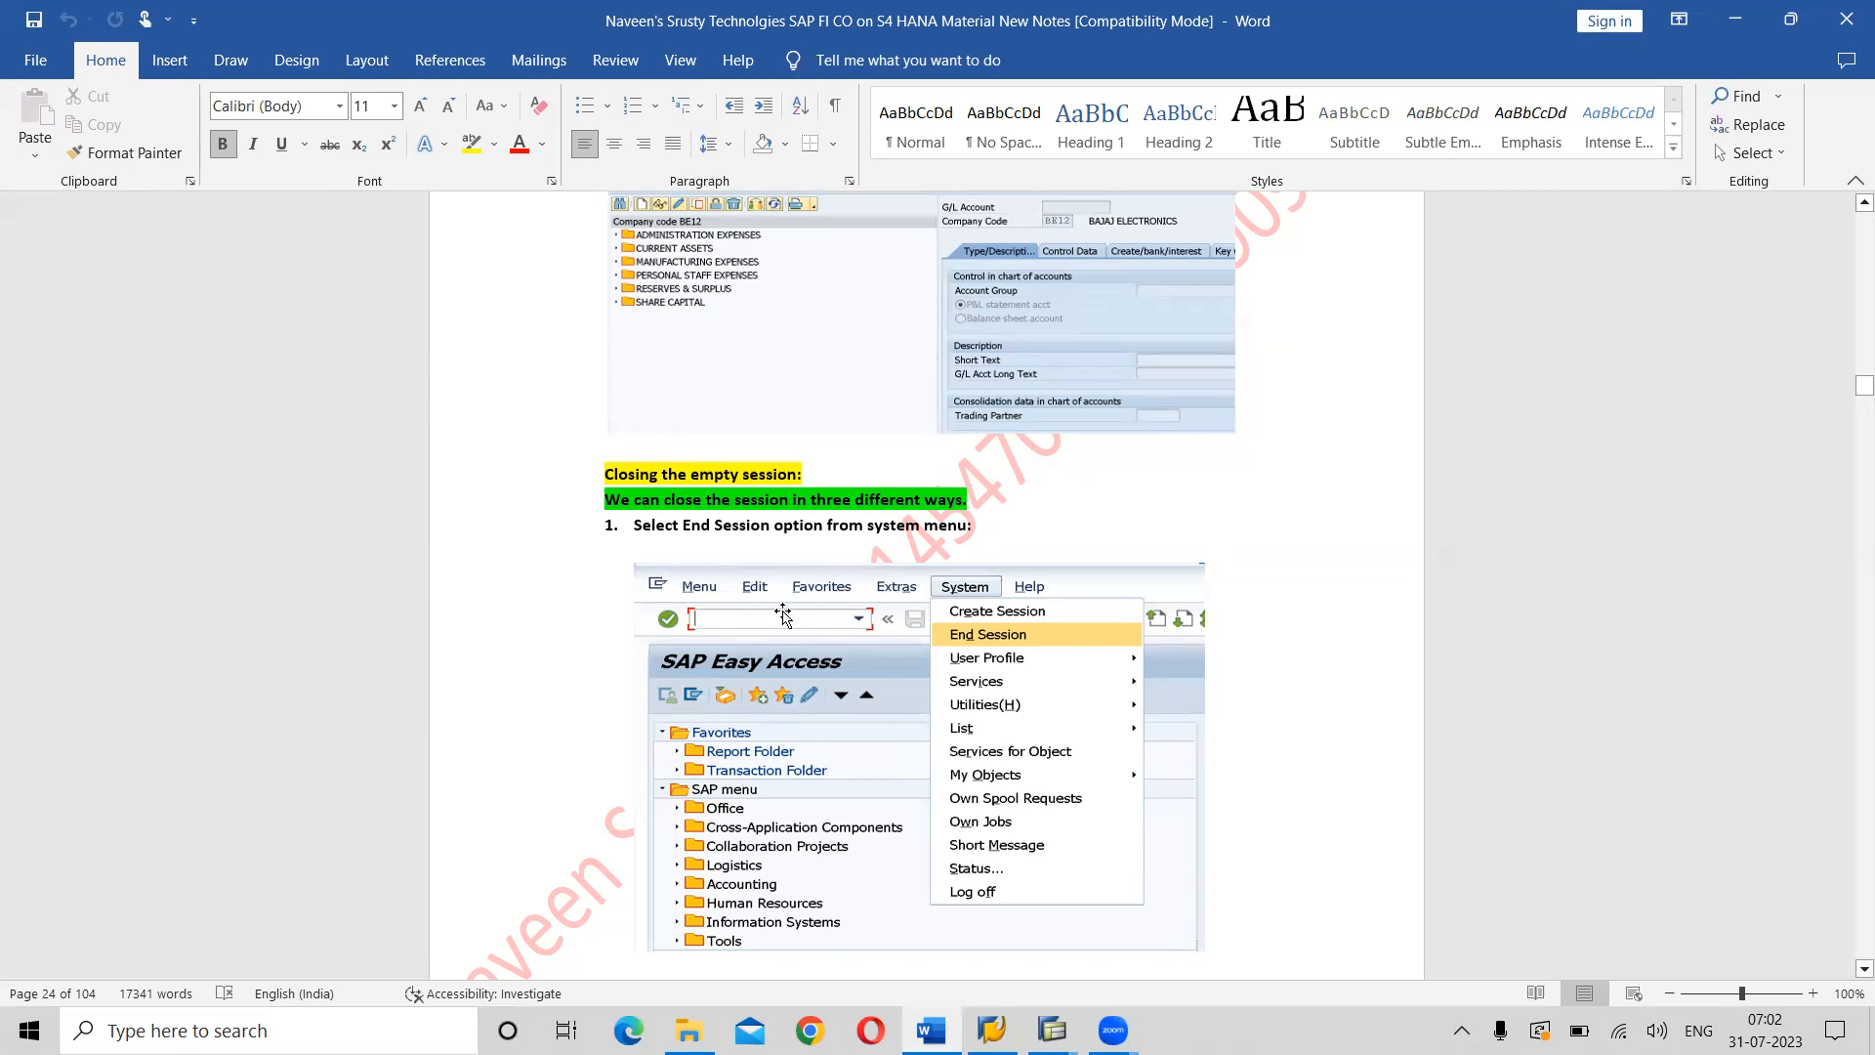
Return to the Post Incoming Payments session, list the open sessions with /o and generate a new session.
key("alt+Tab")
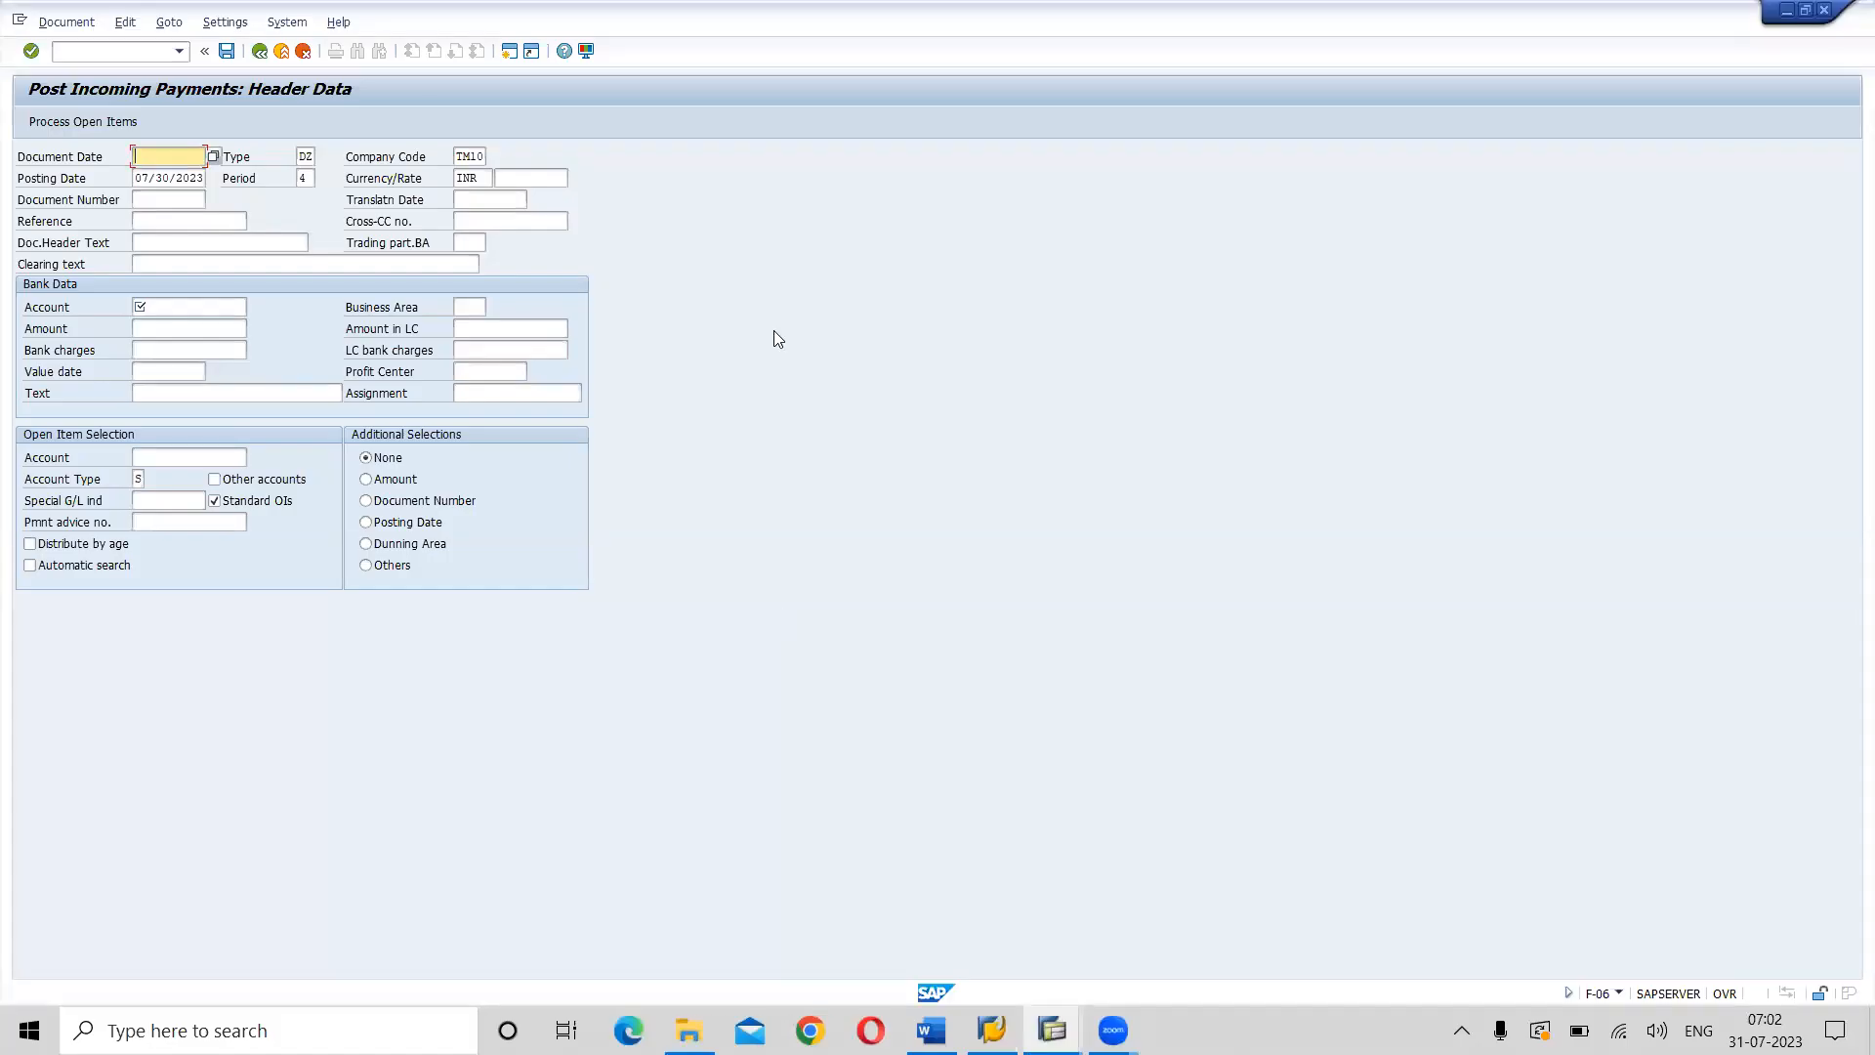
left_click(105, 51)
type("/o")
key("Return")
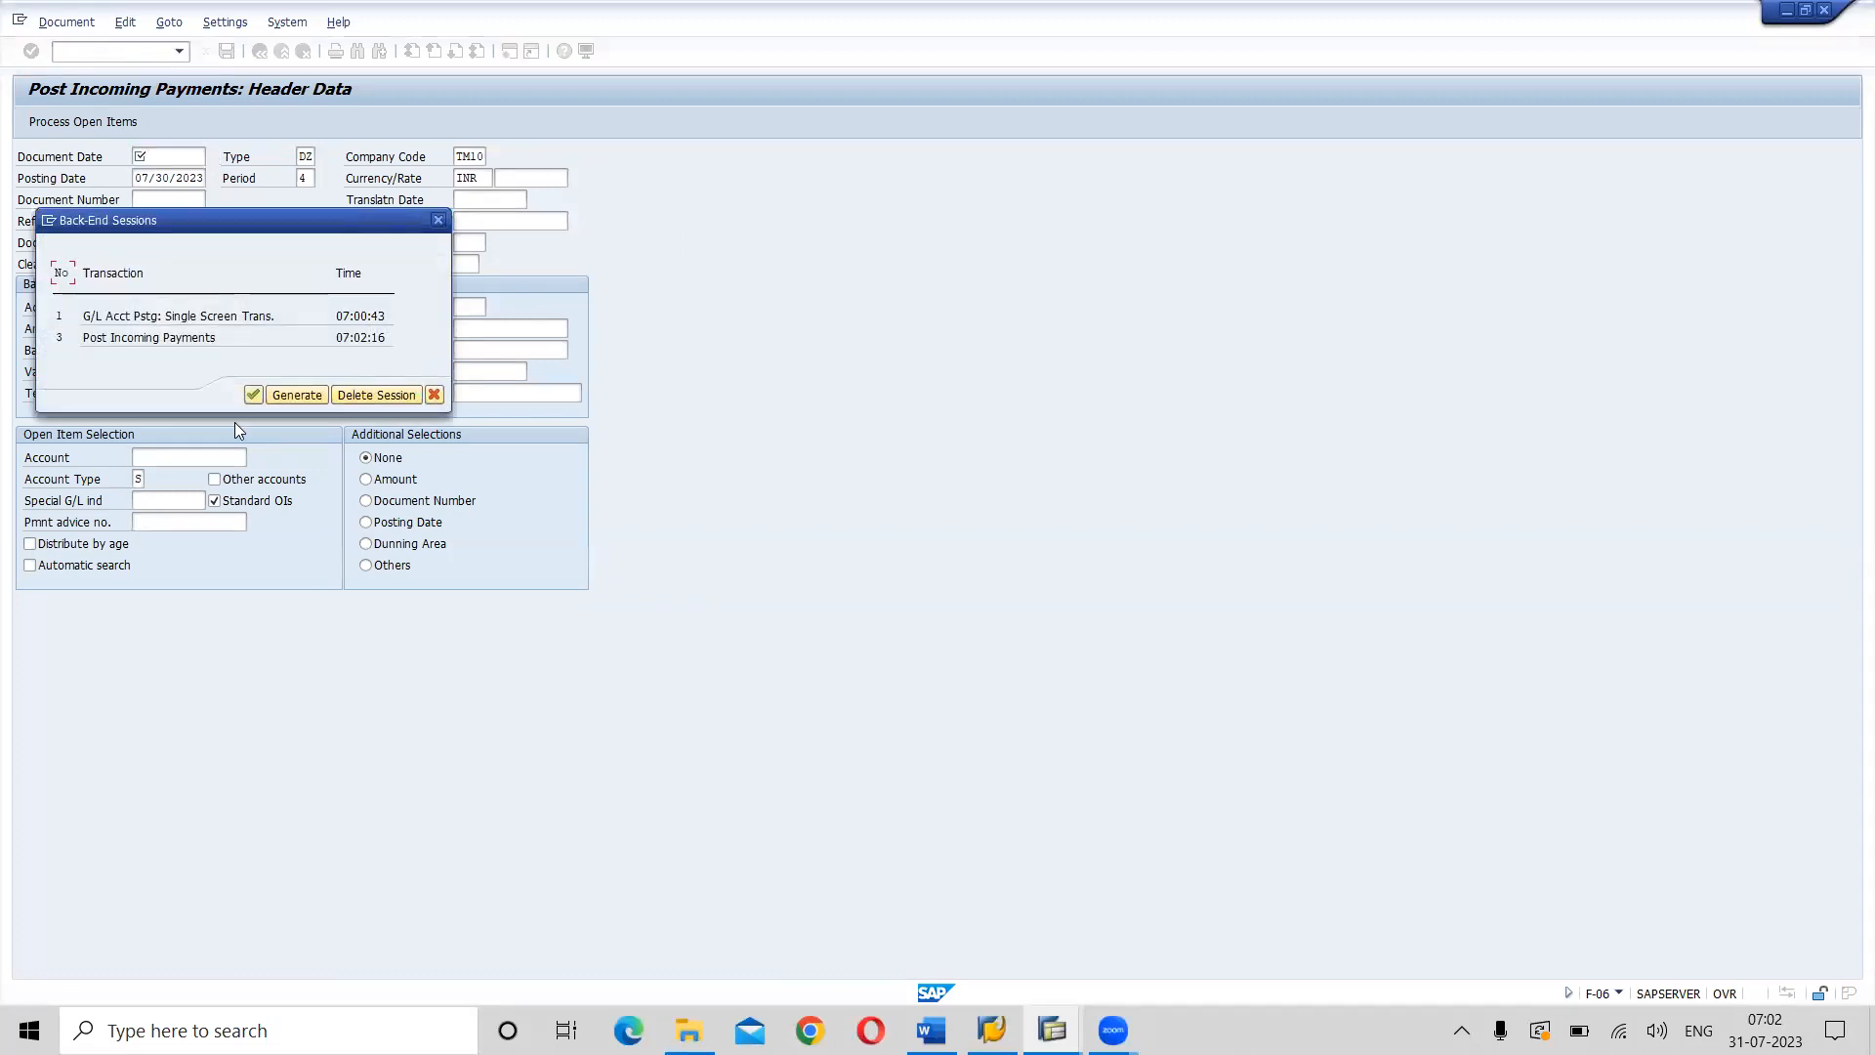
left_click(306, 395)
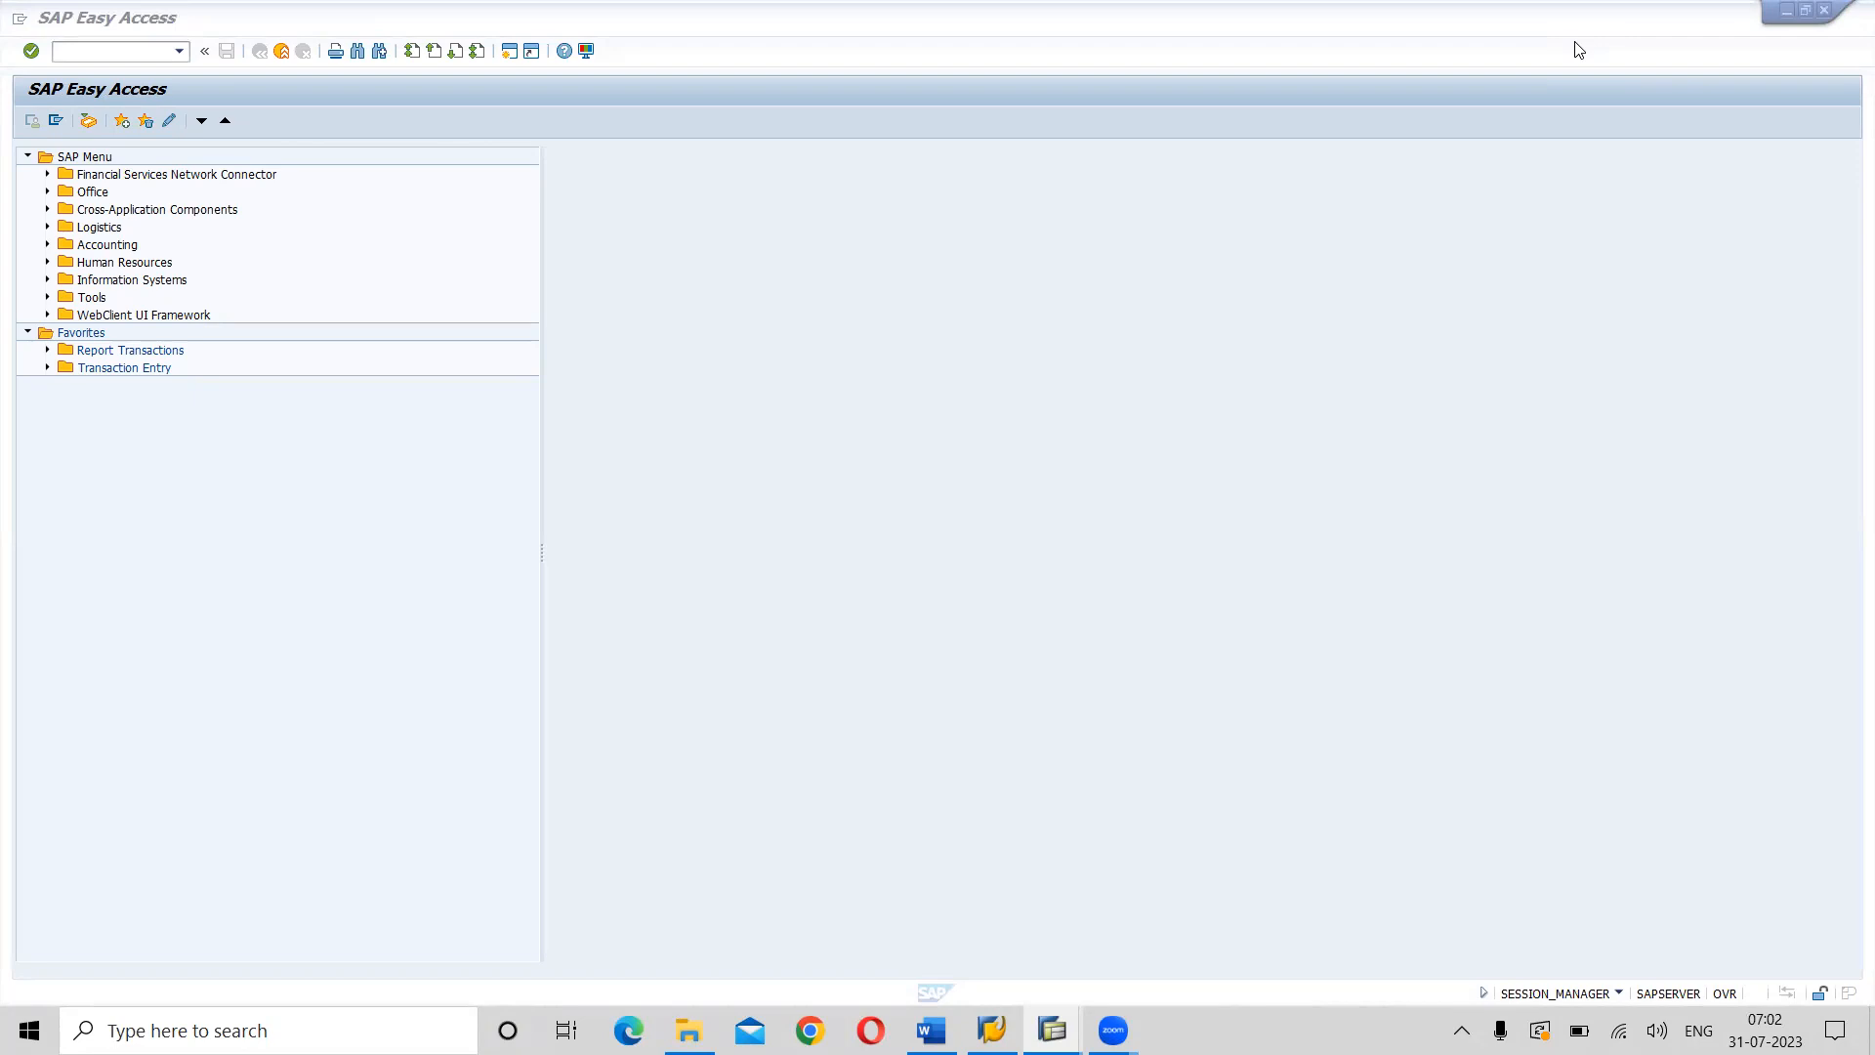
Create additional empty SAP Easy Access sessions and check the open session windows.
left_click(510, 52)
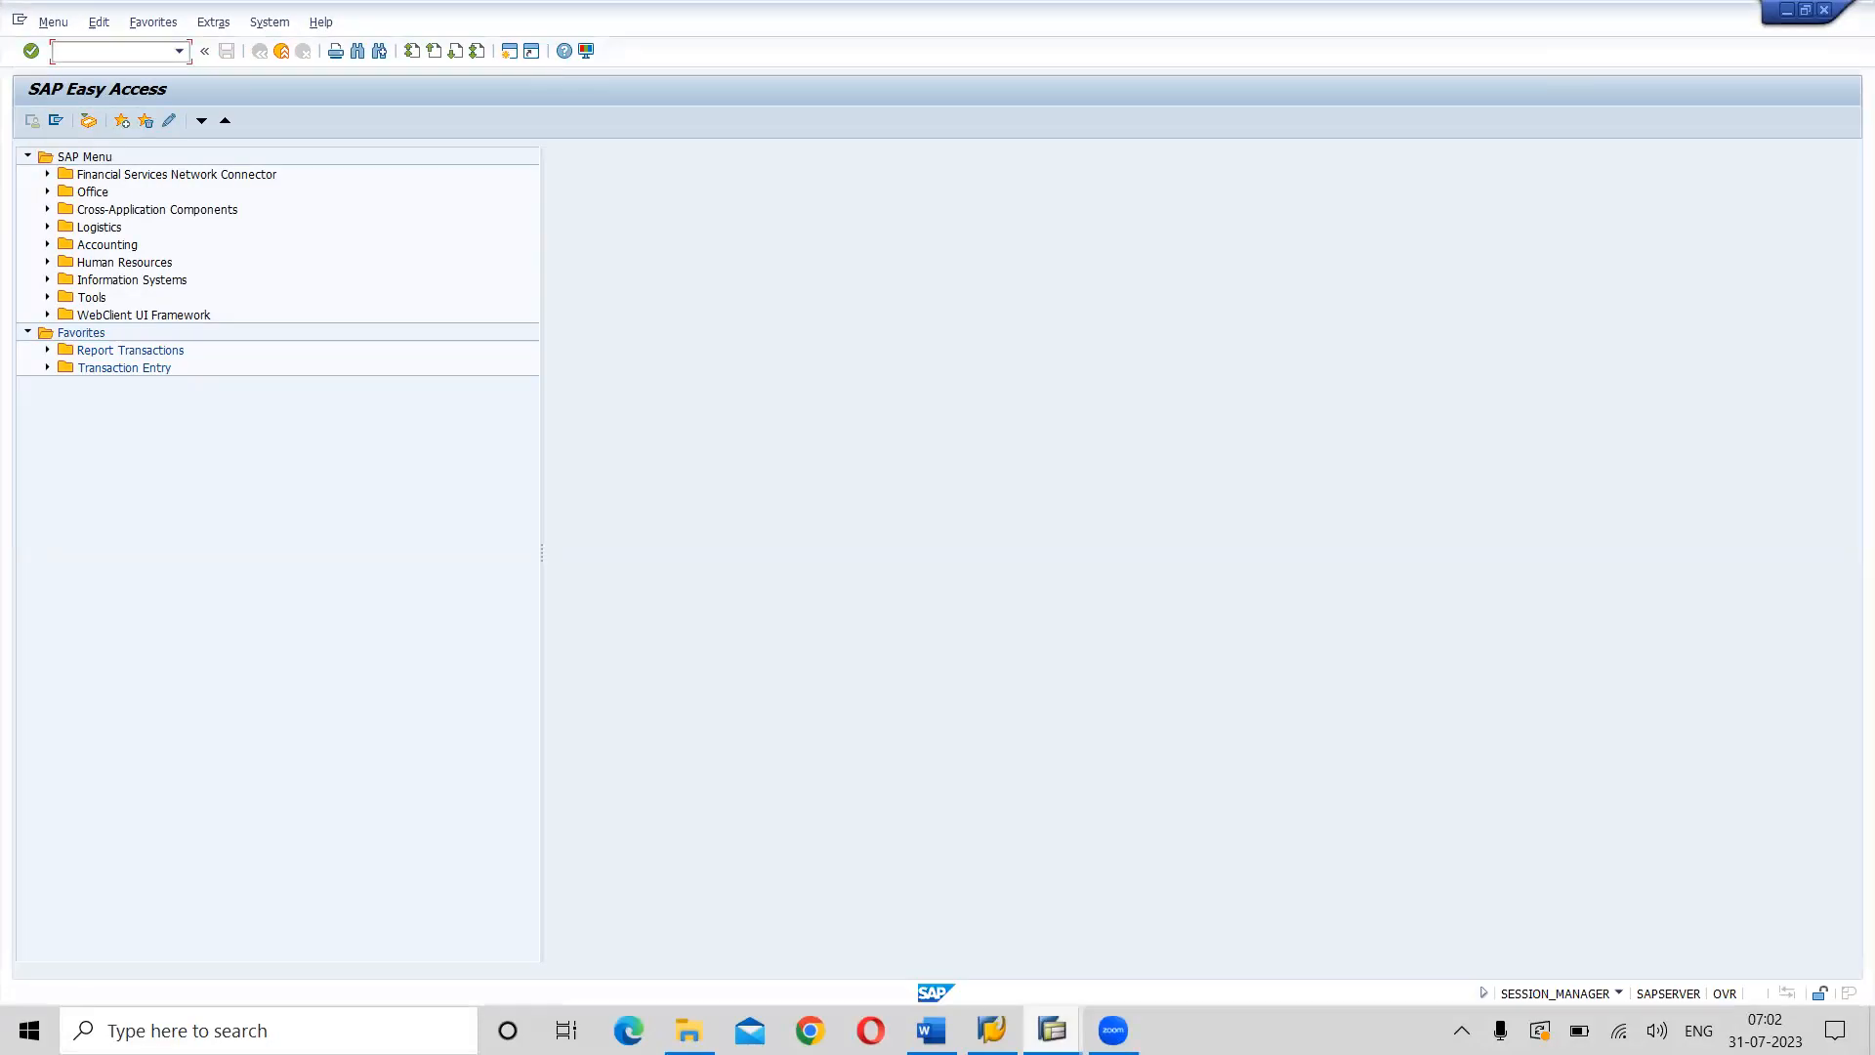
mouse_move(1052, 1030)
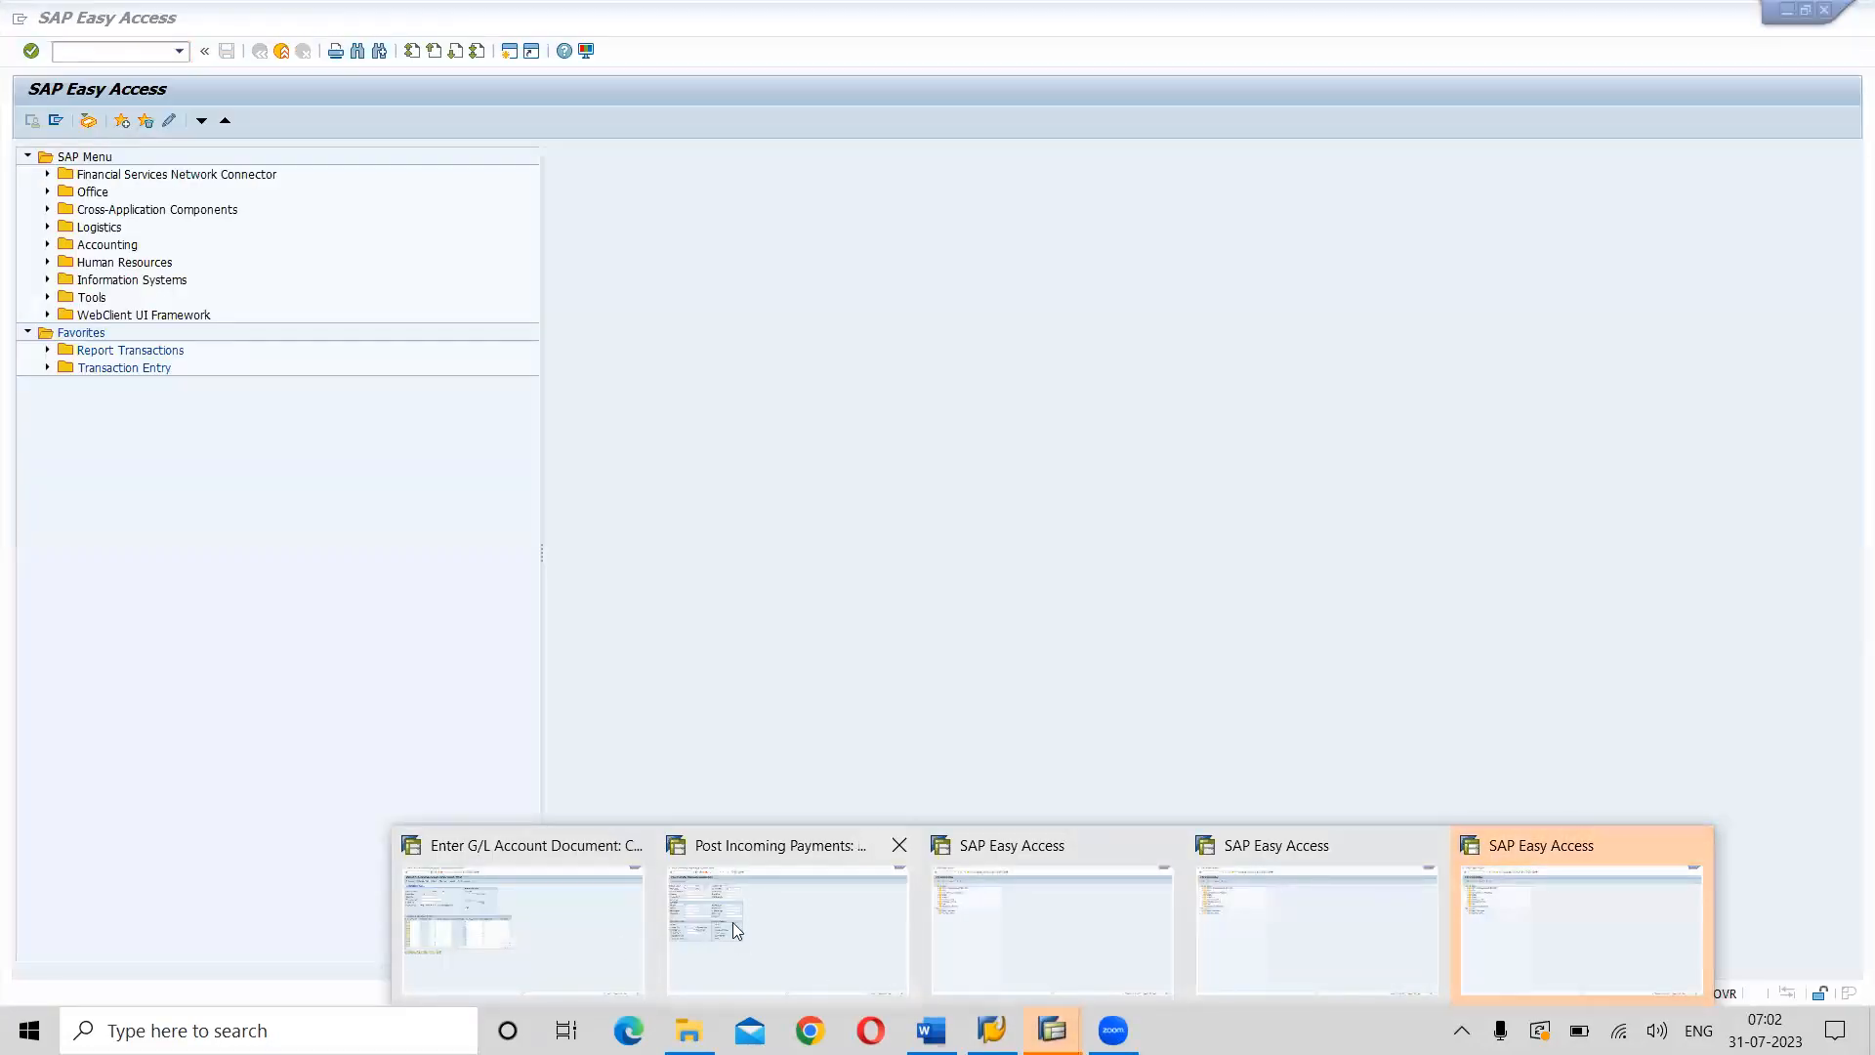
left_click(1346, 472)
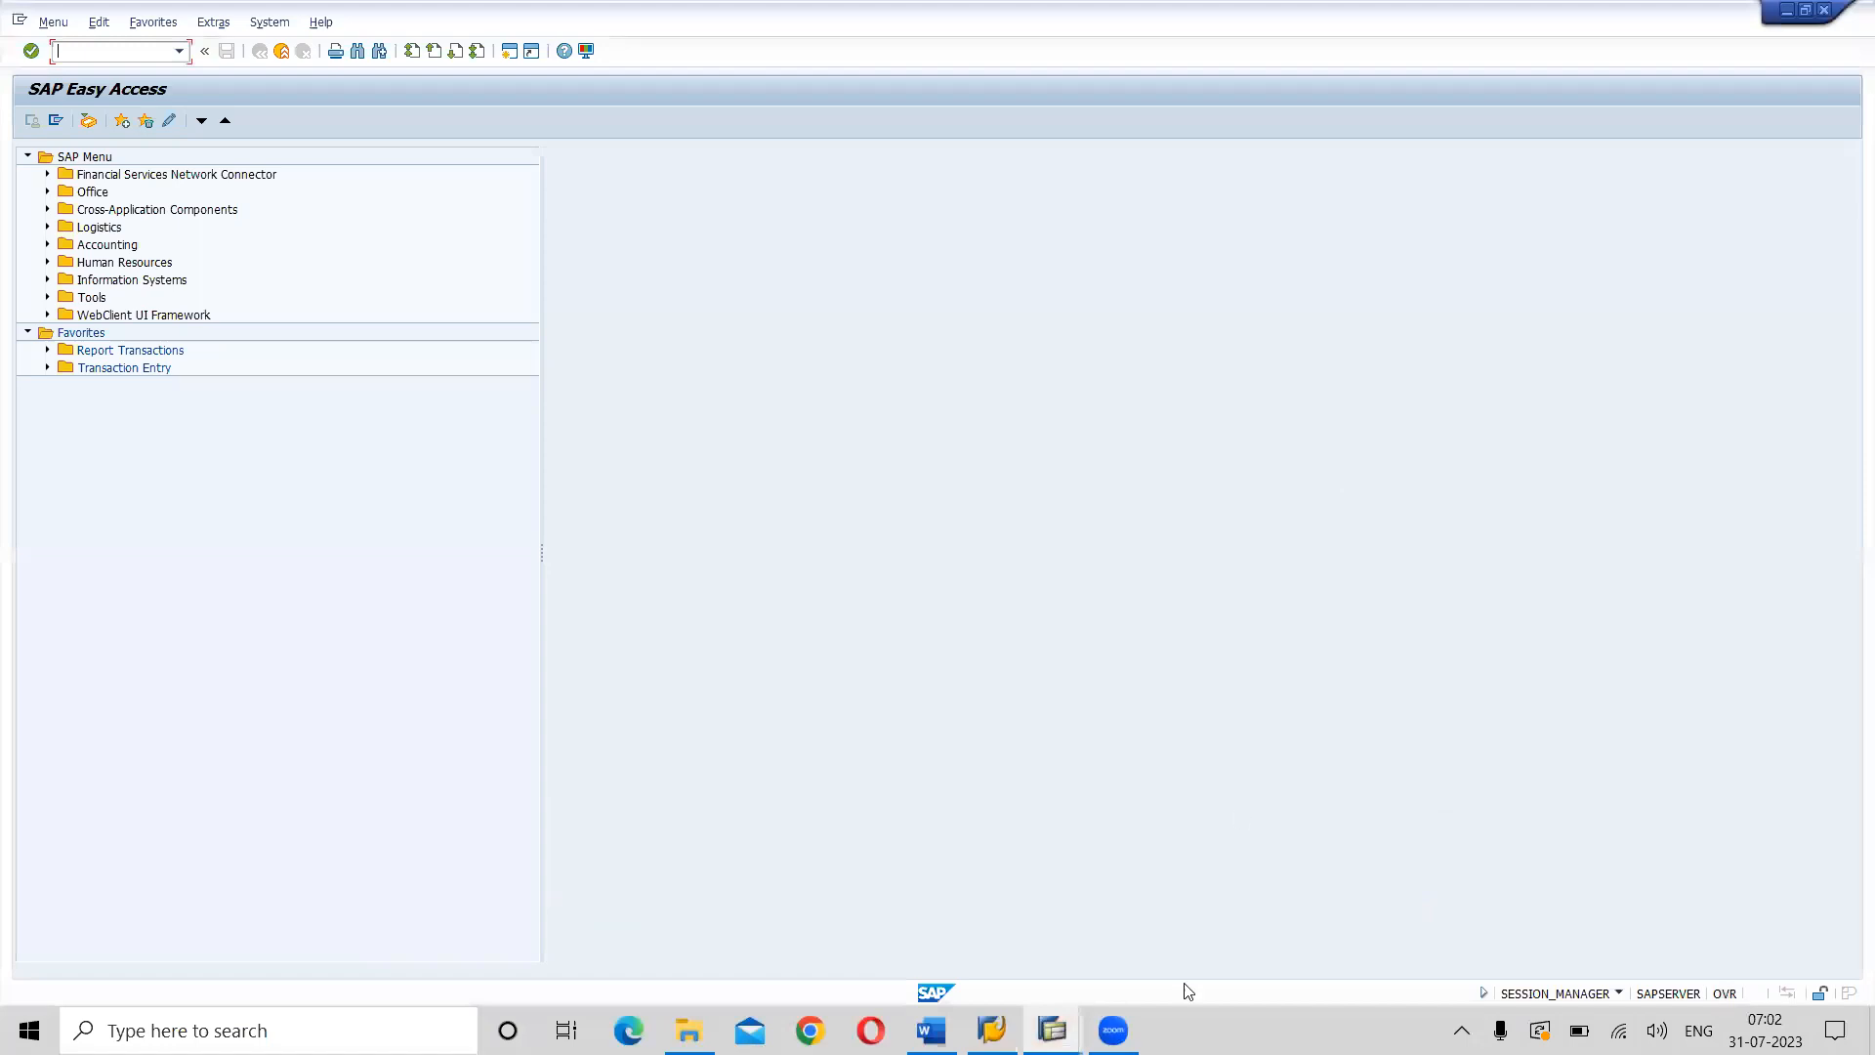
mouse_move(1064, 1020)
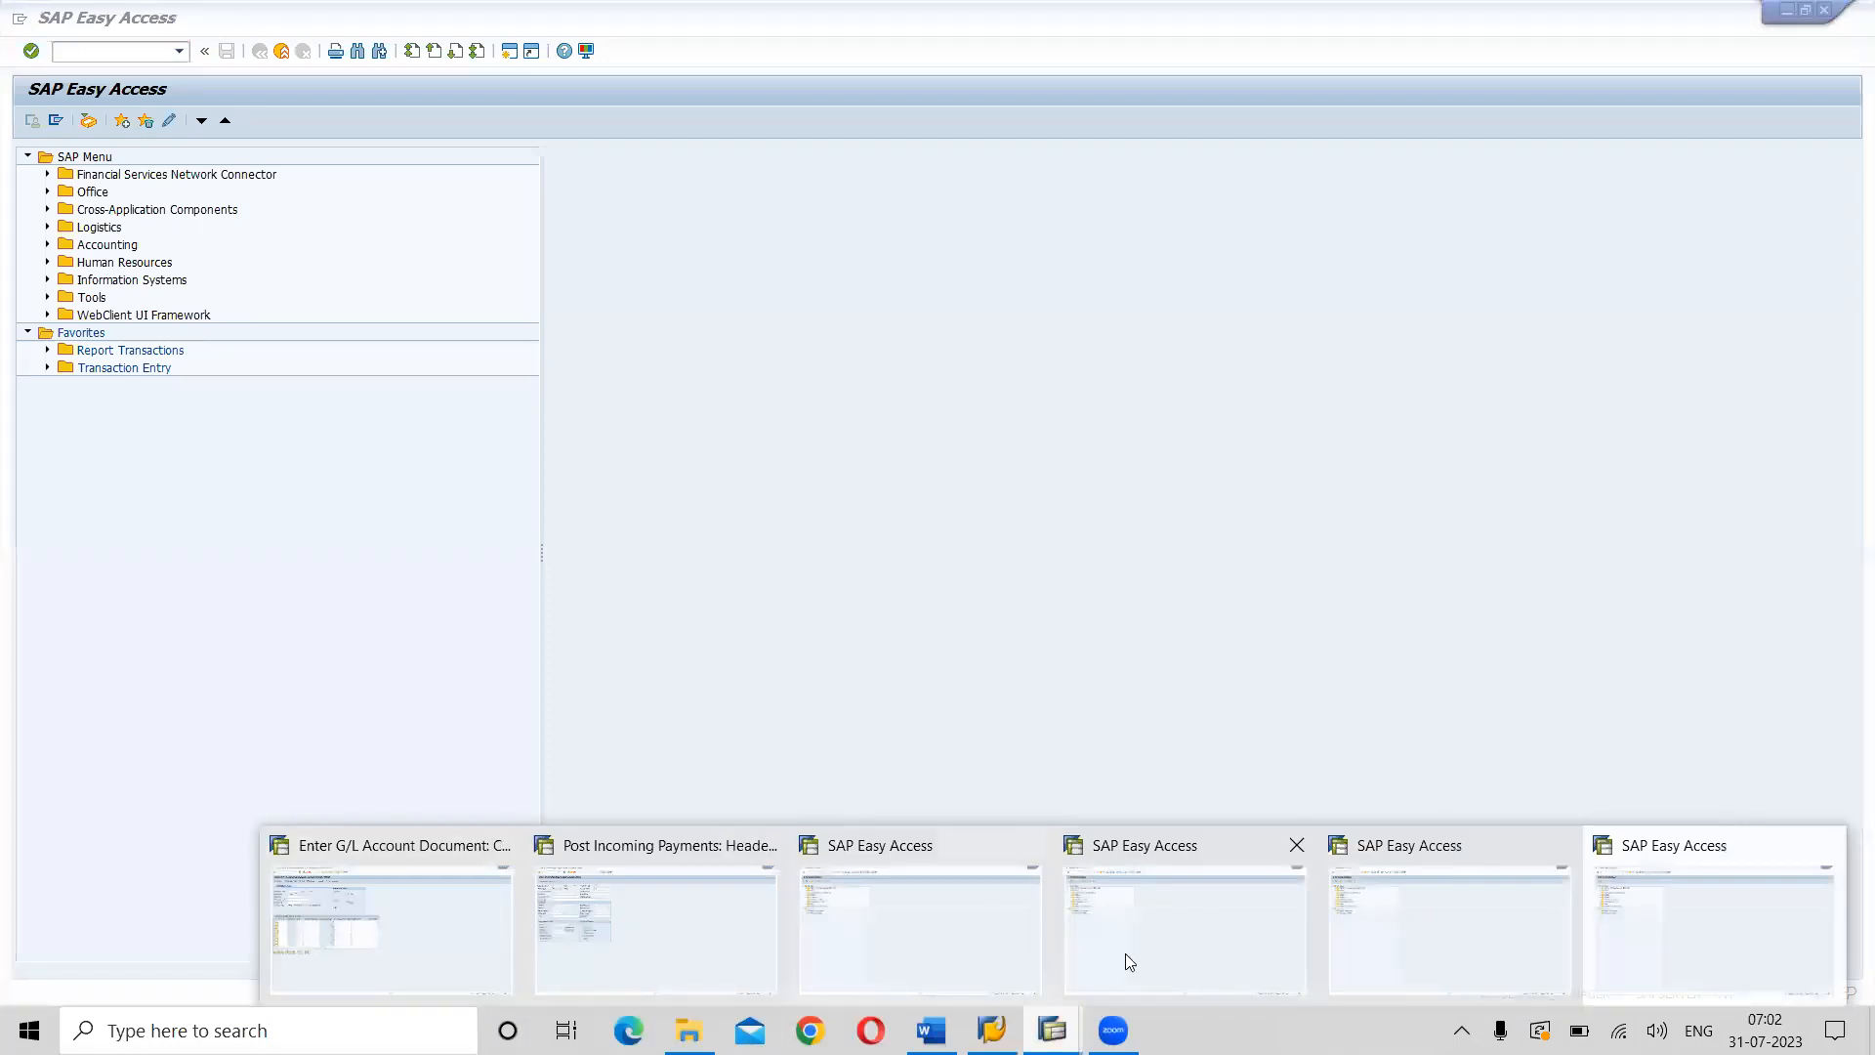
left_click(1078, 478)
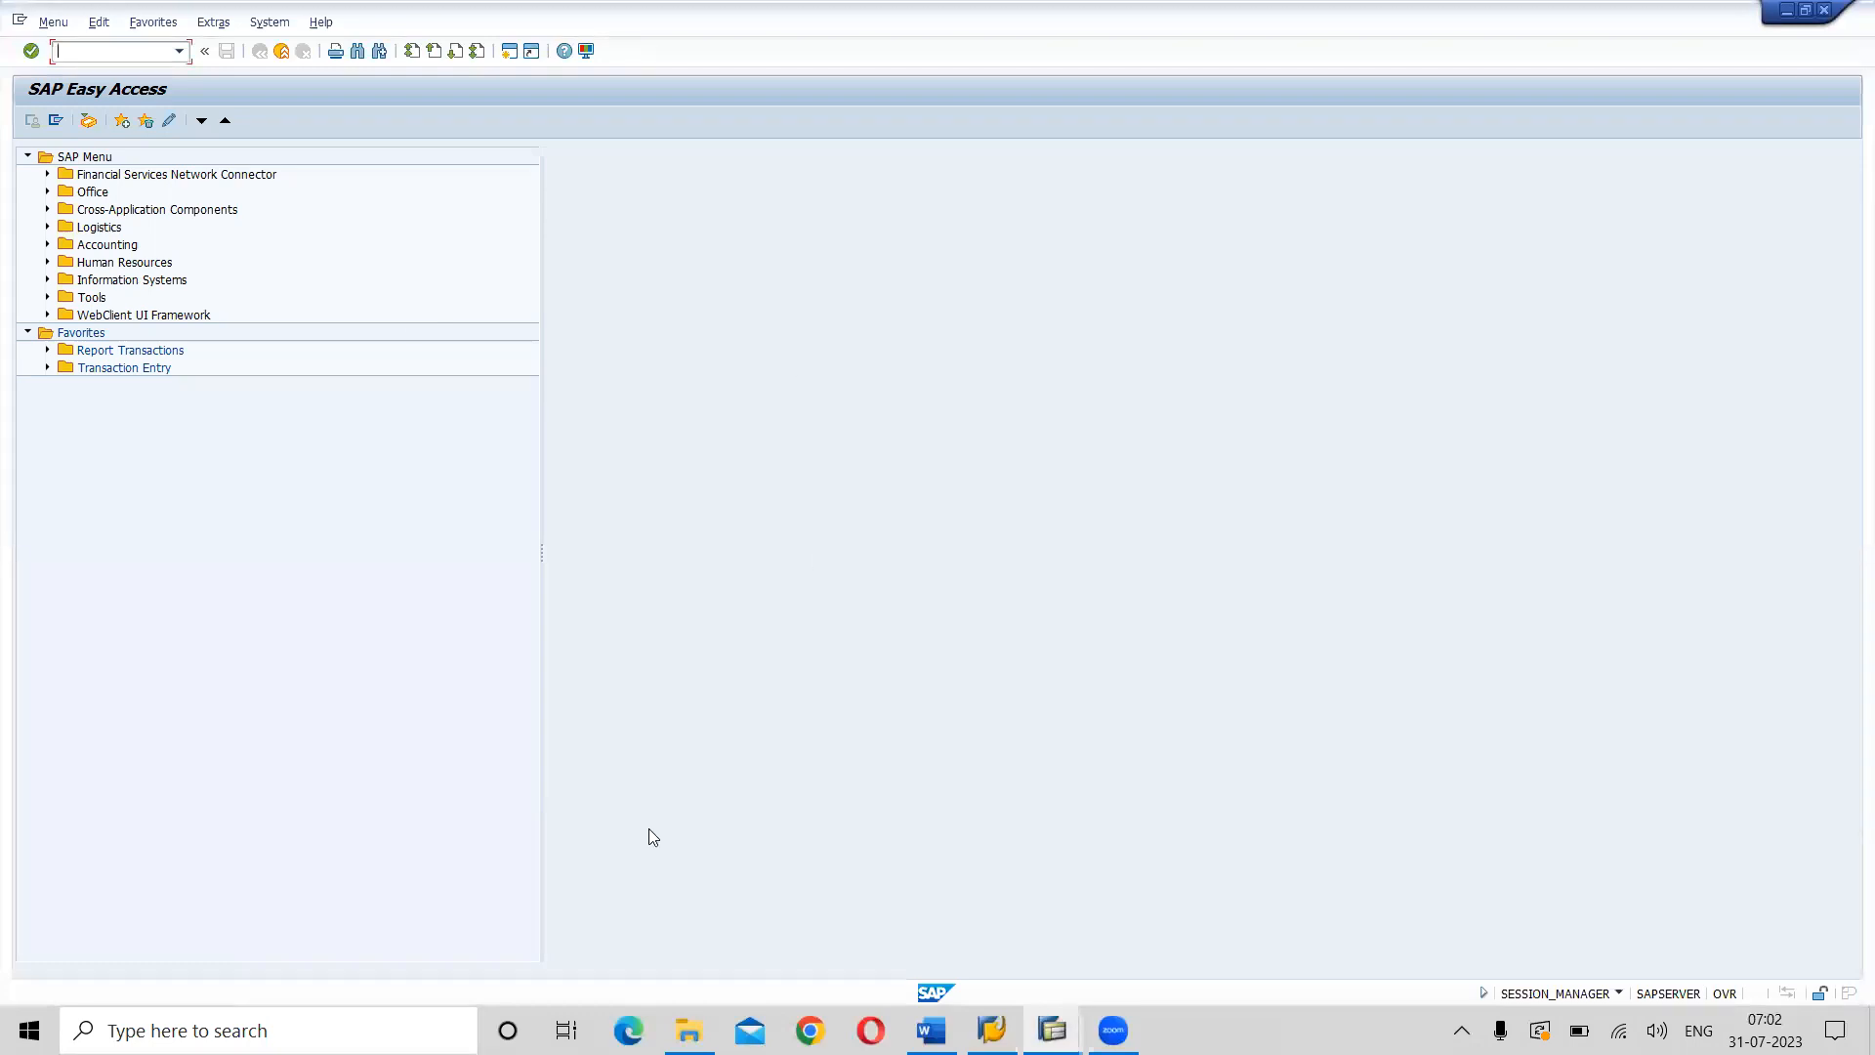
Check the End Session method in the Word notes and close the current SAP Easy Access session with Close GUI Window.
key("alt+Tab")
key("Tab")
key("Tab")
key("Tab")
key("Tab")
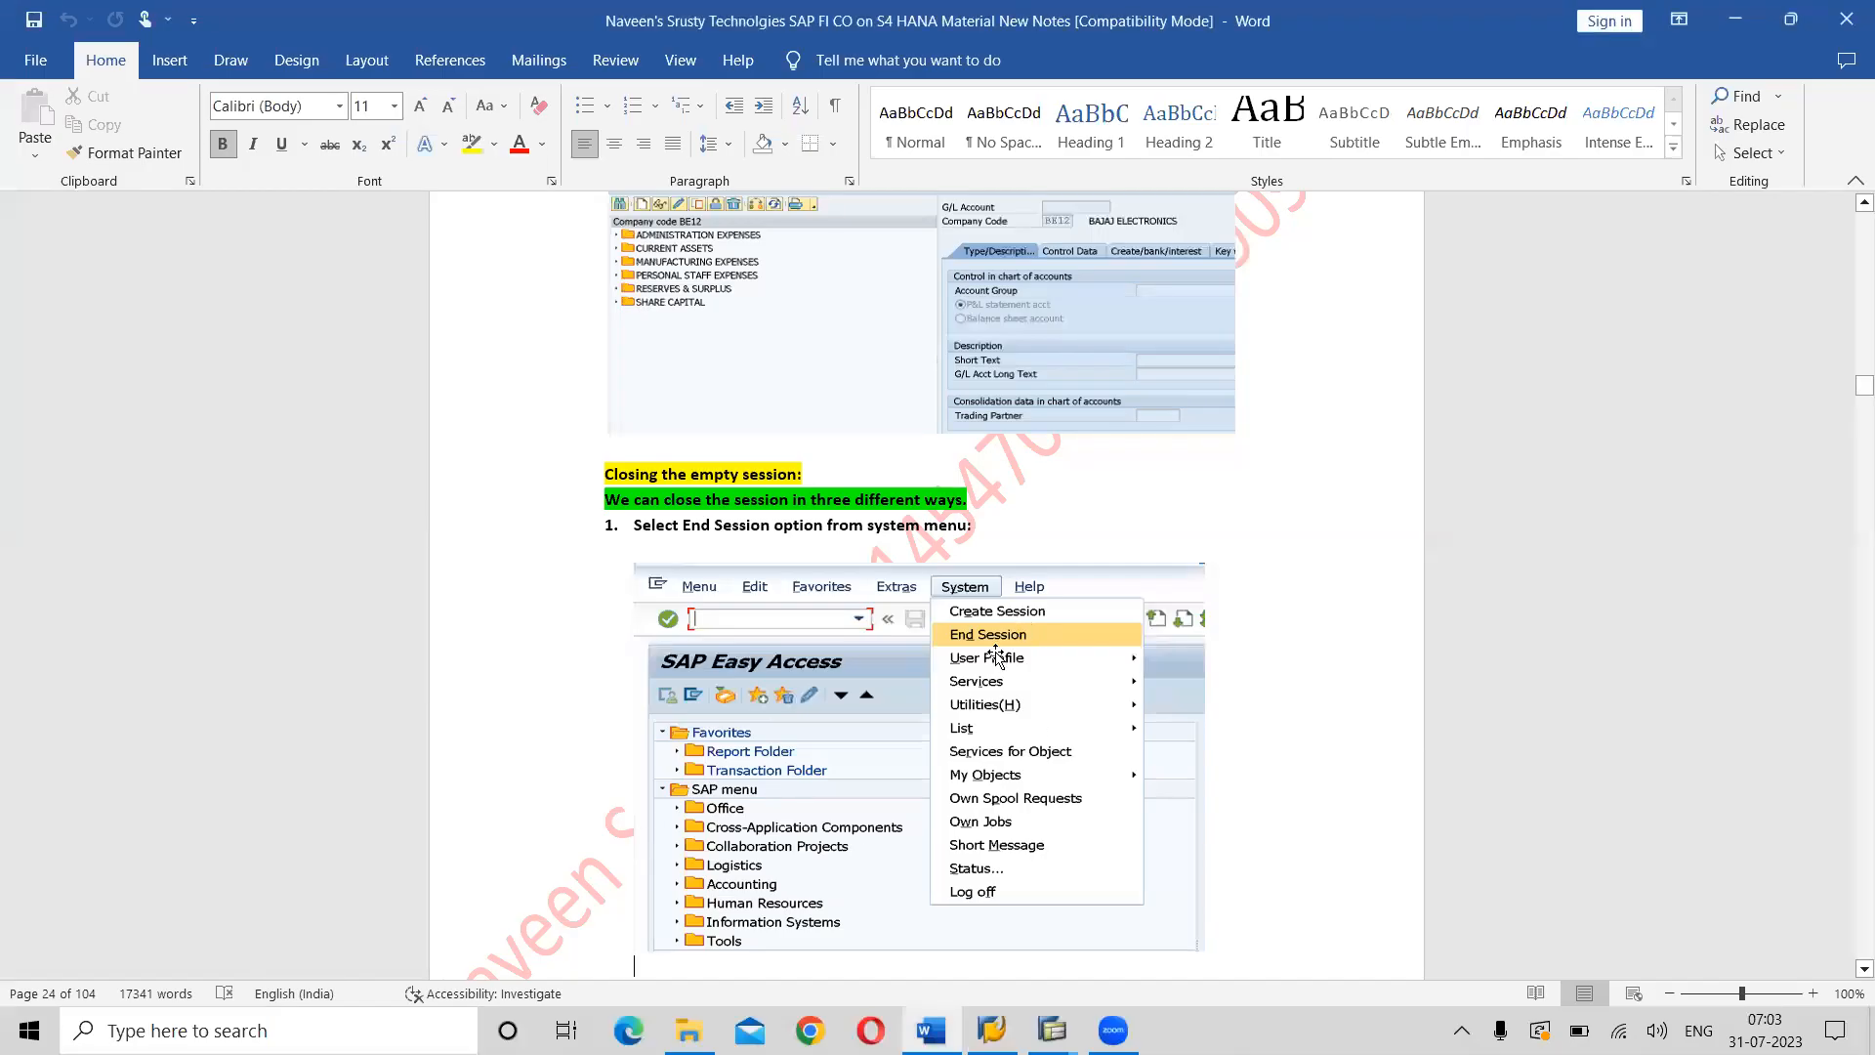
key("alt+Tab")
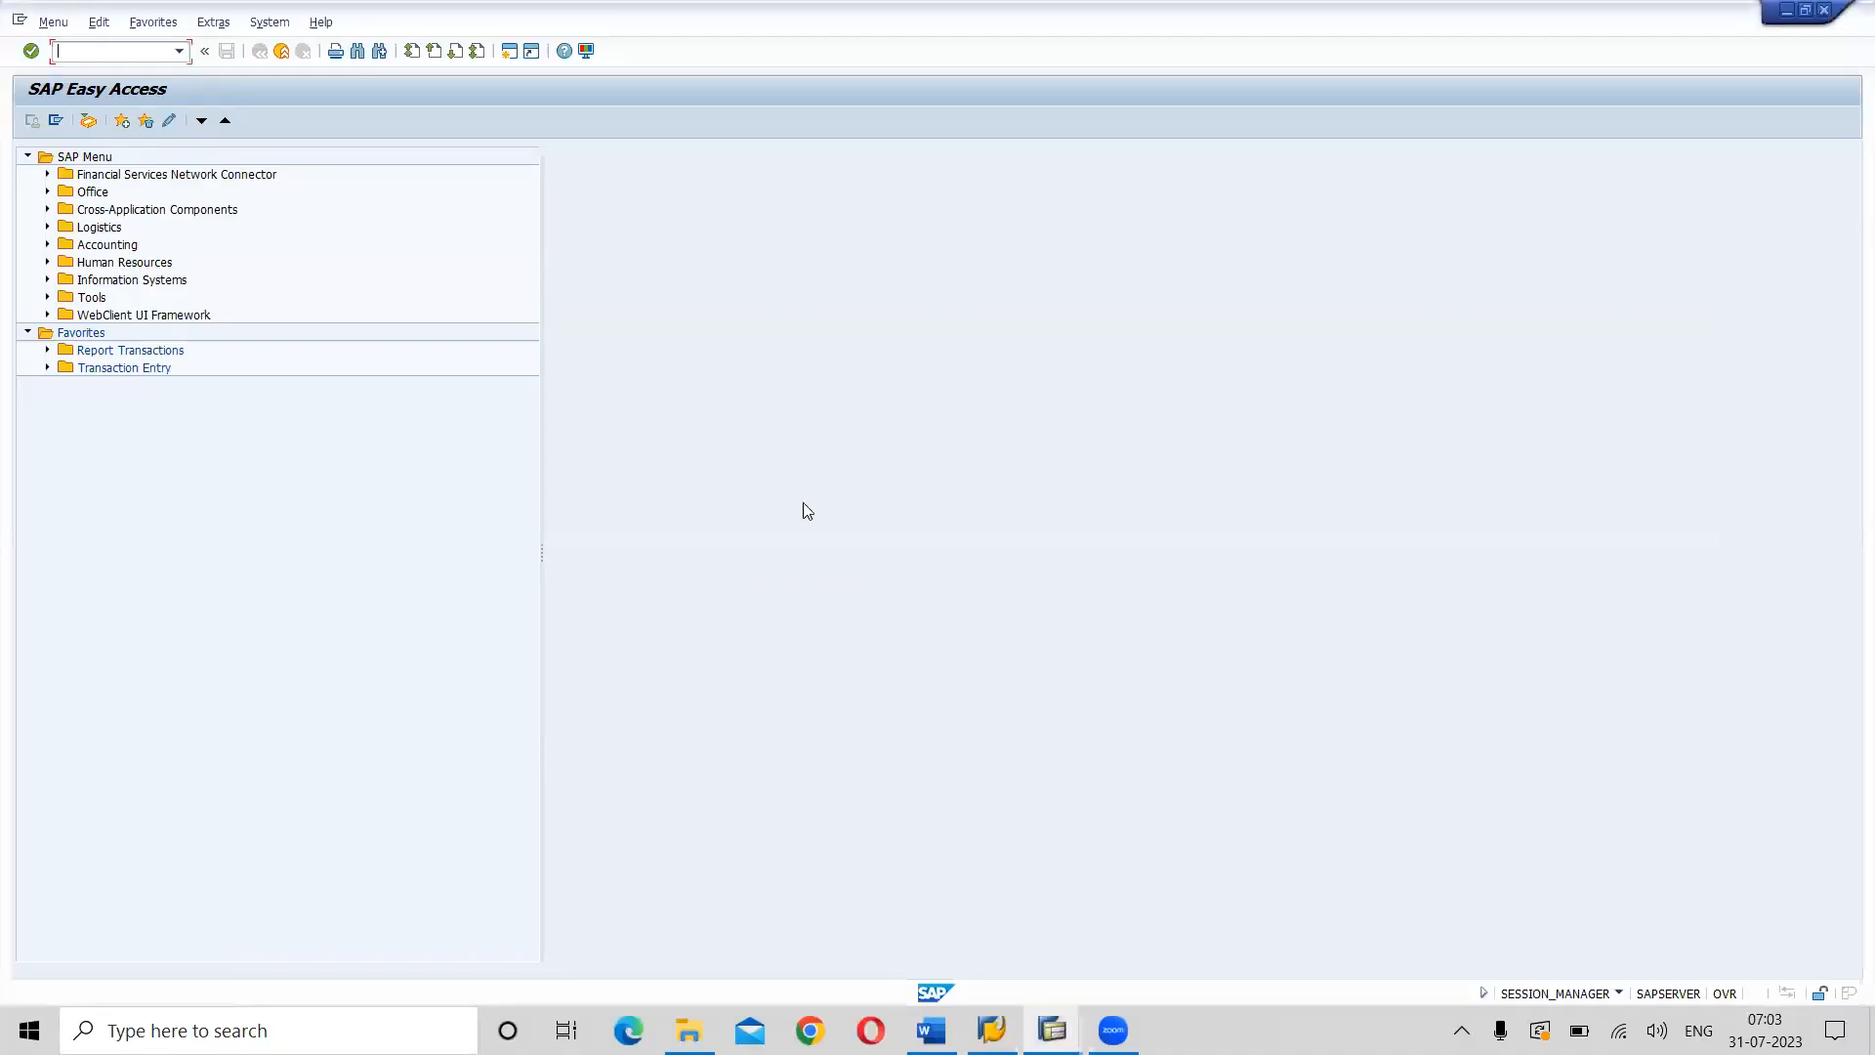
left_click(266, 23)
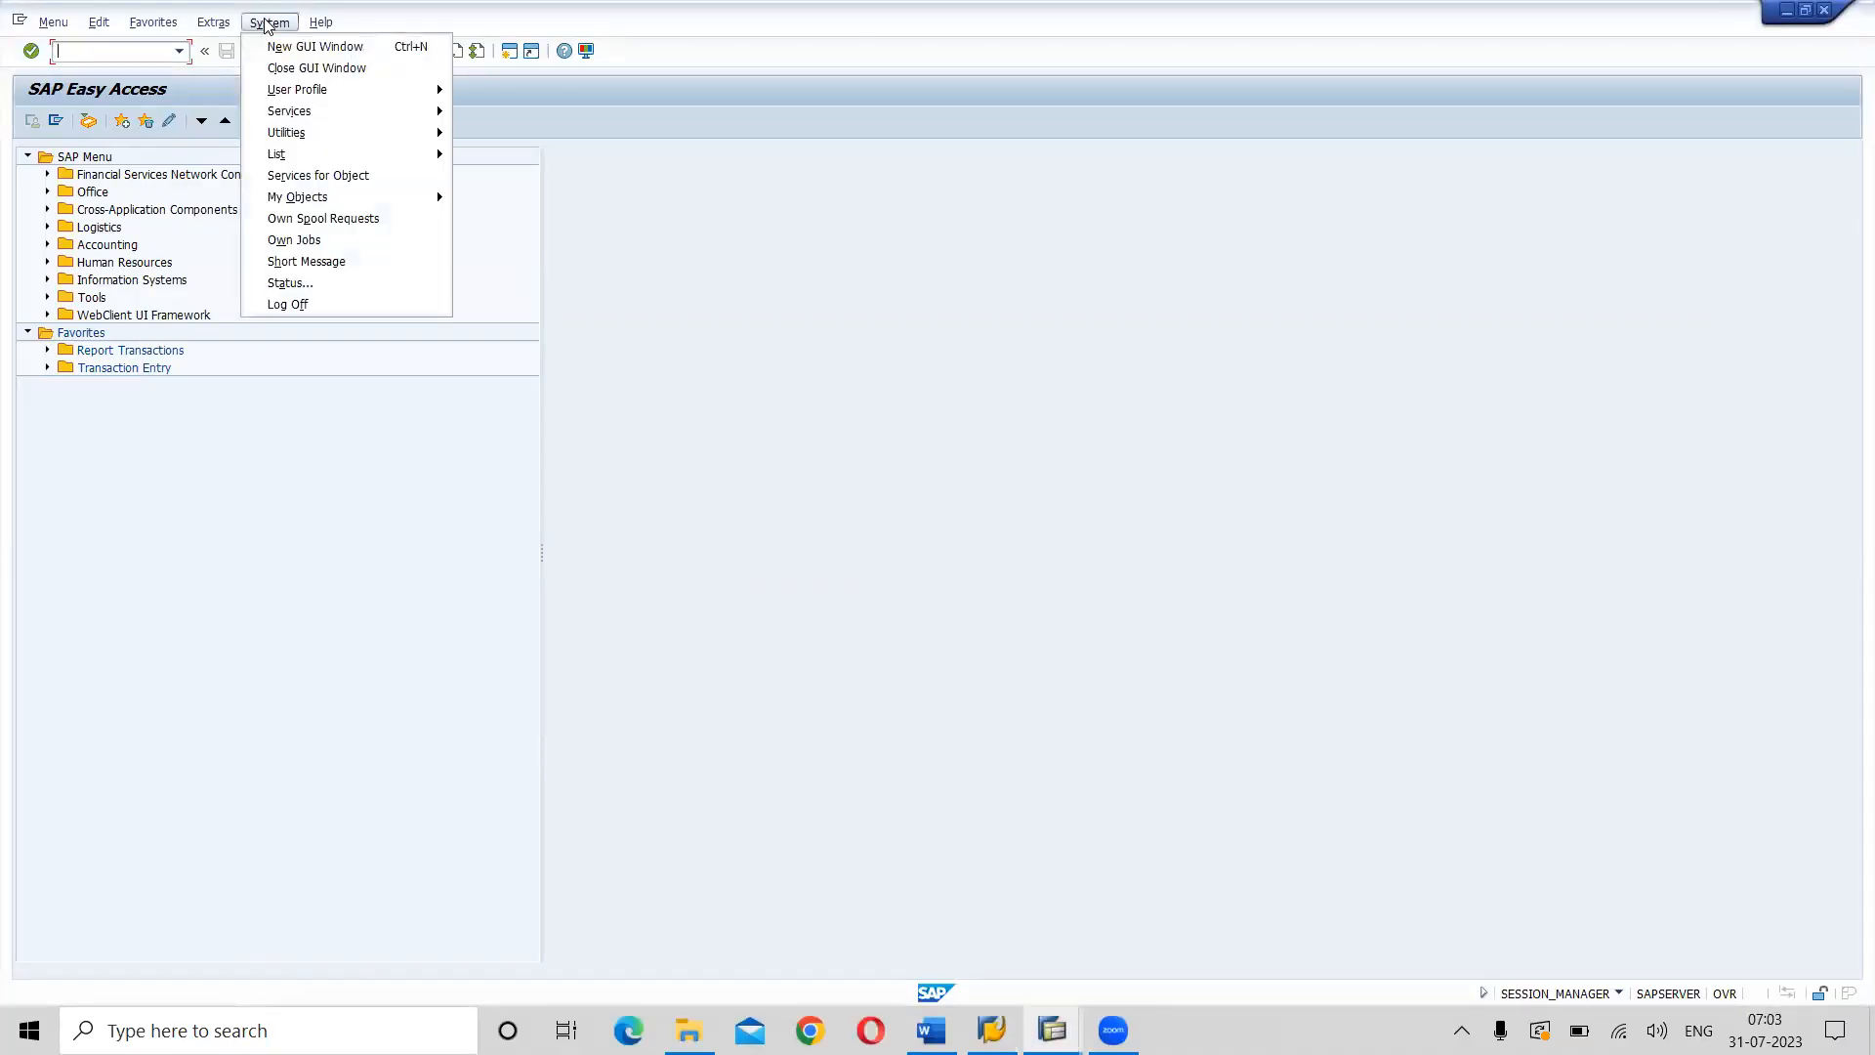
left_click(327, 70)
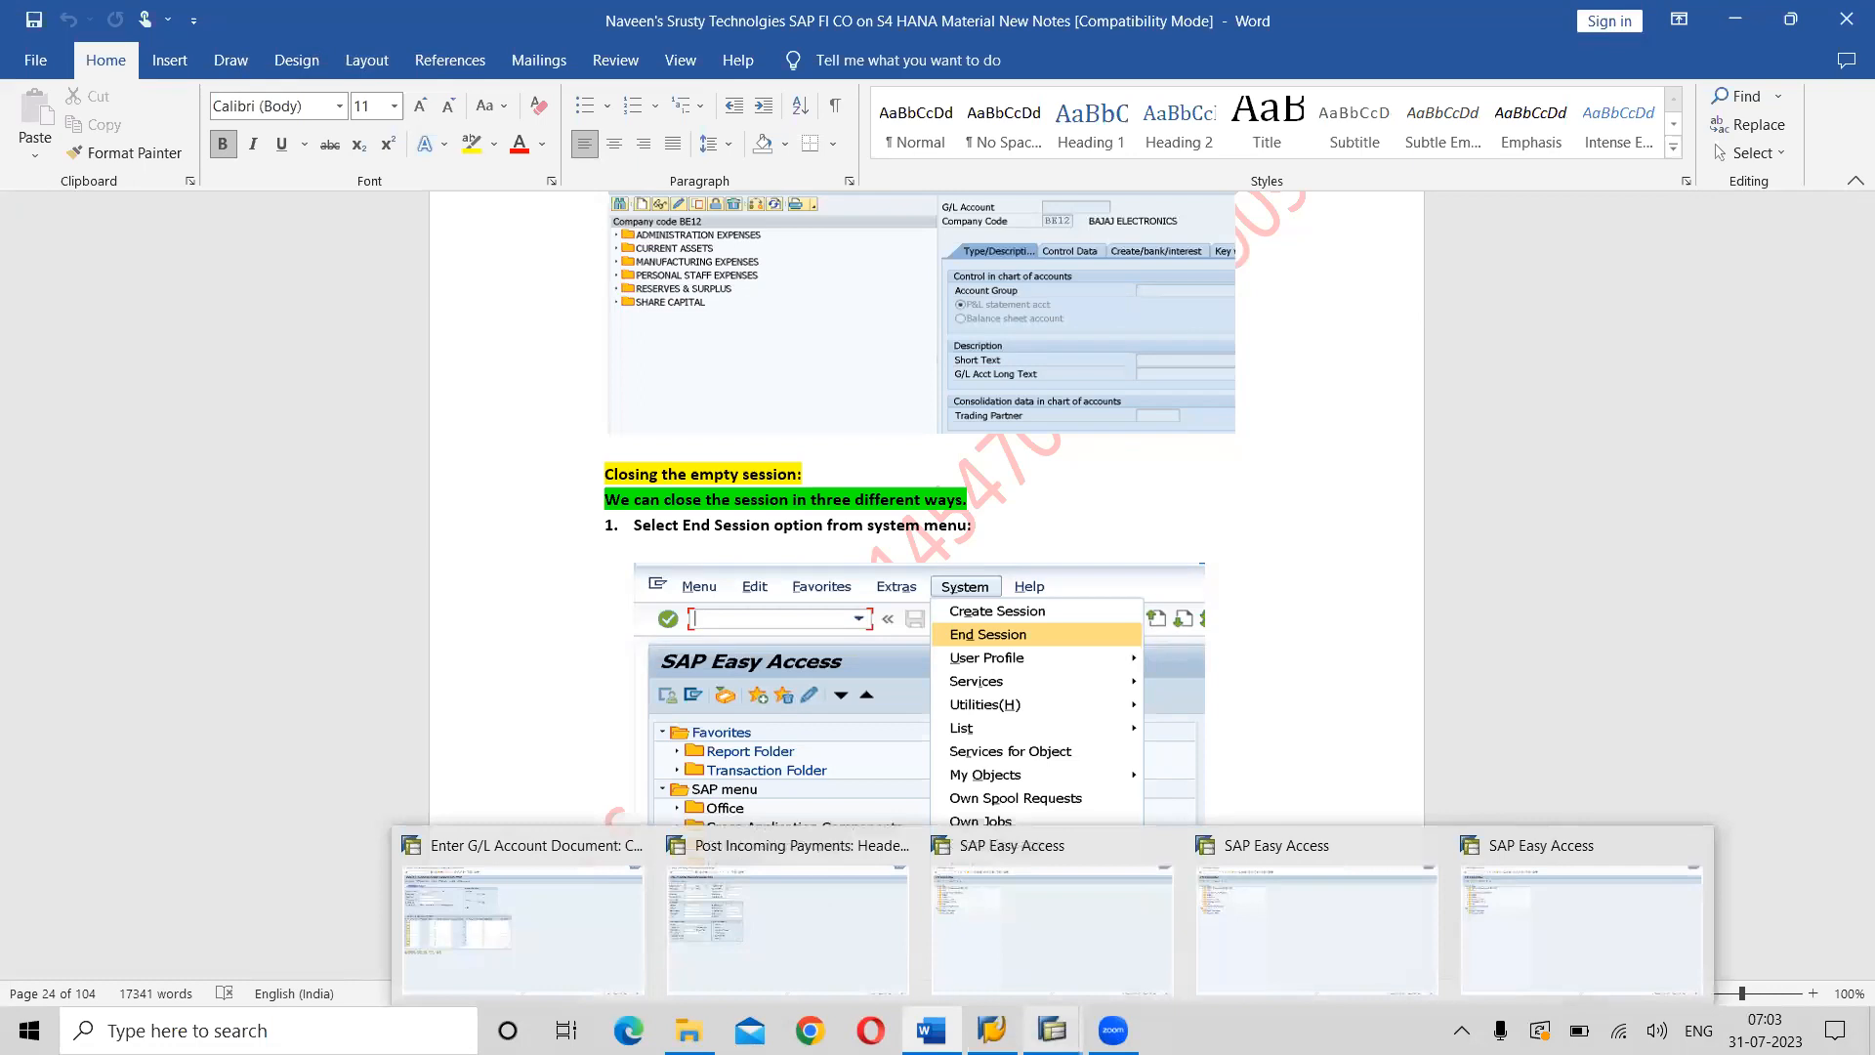
left_click(1052, 1030)
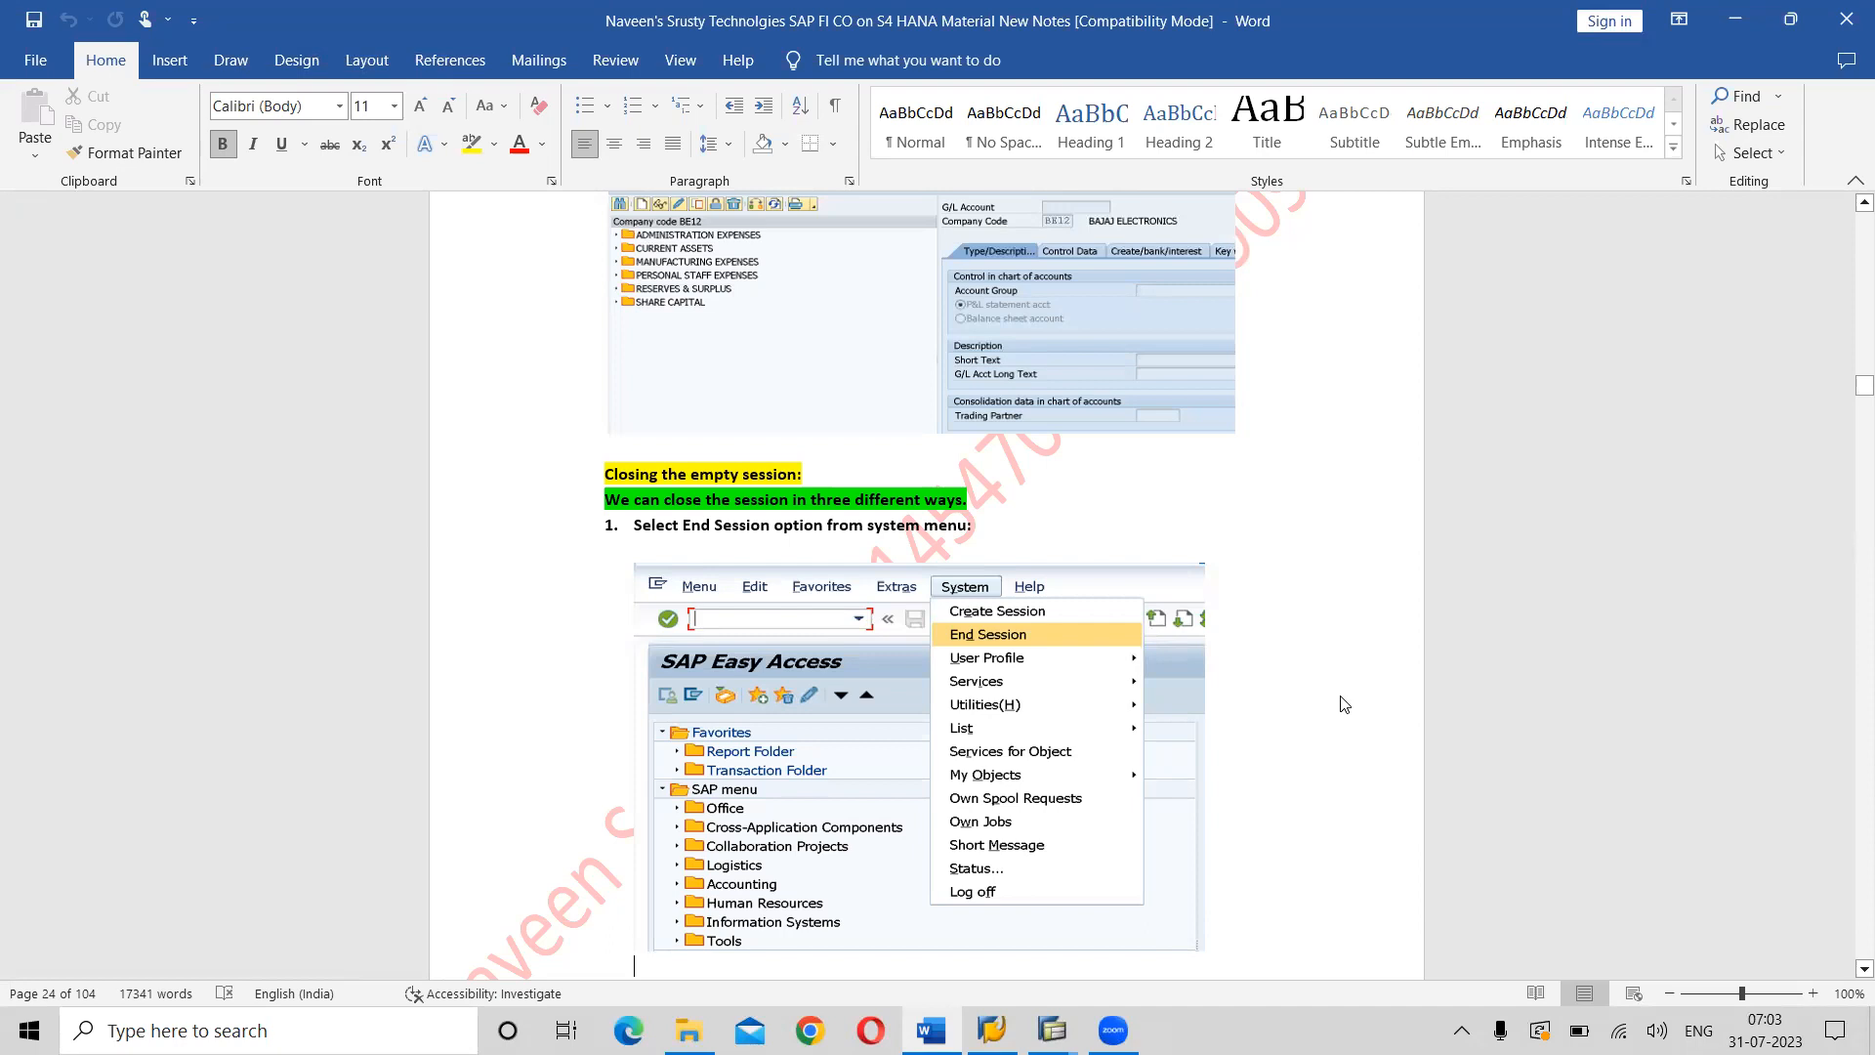
Read the Word notes on closing a session with the /i transaction code and with the windows option.
scroll(1345, 704, "down", 10)
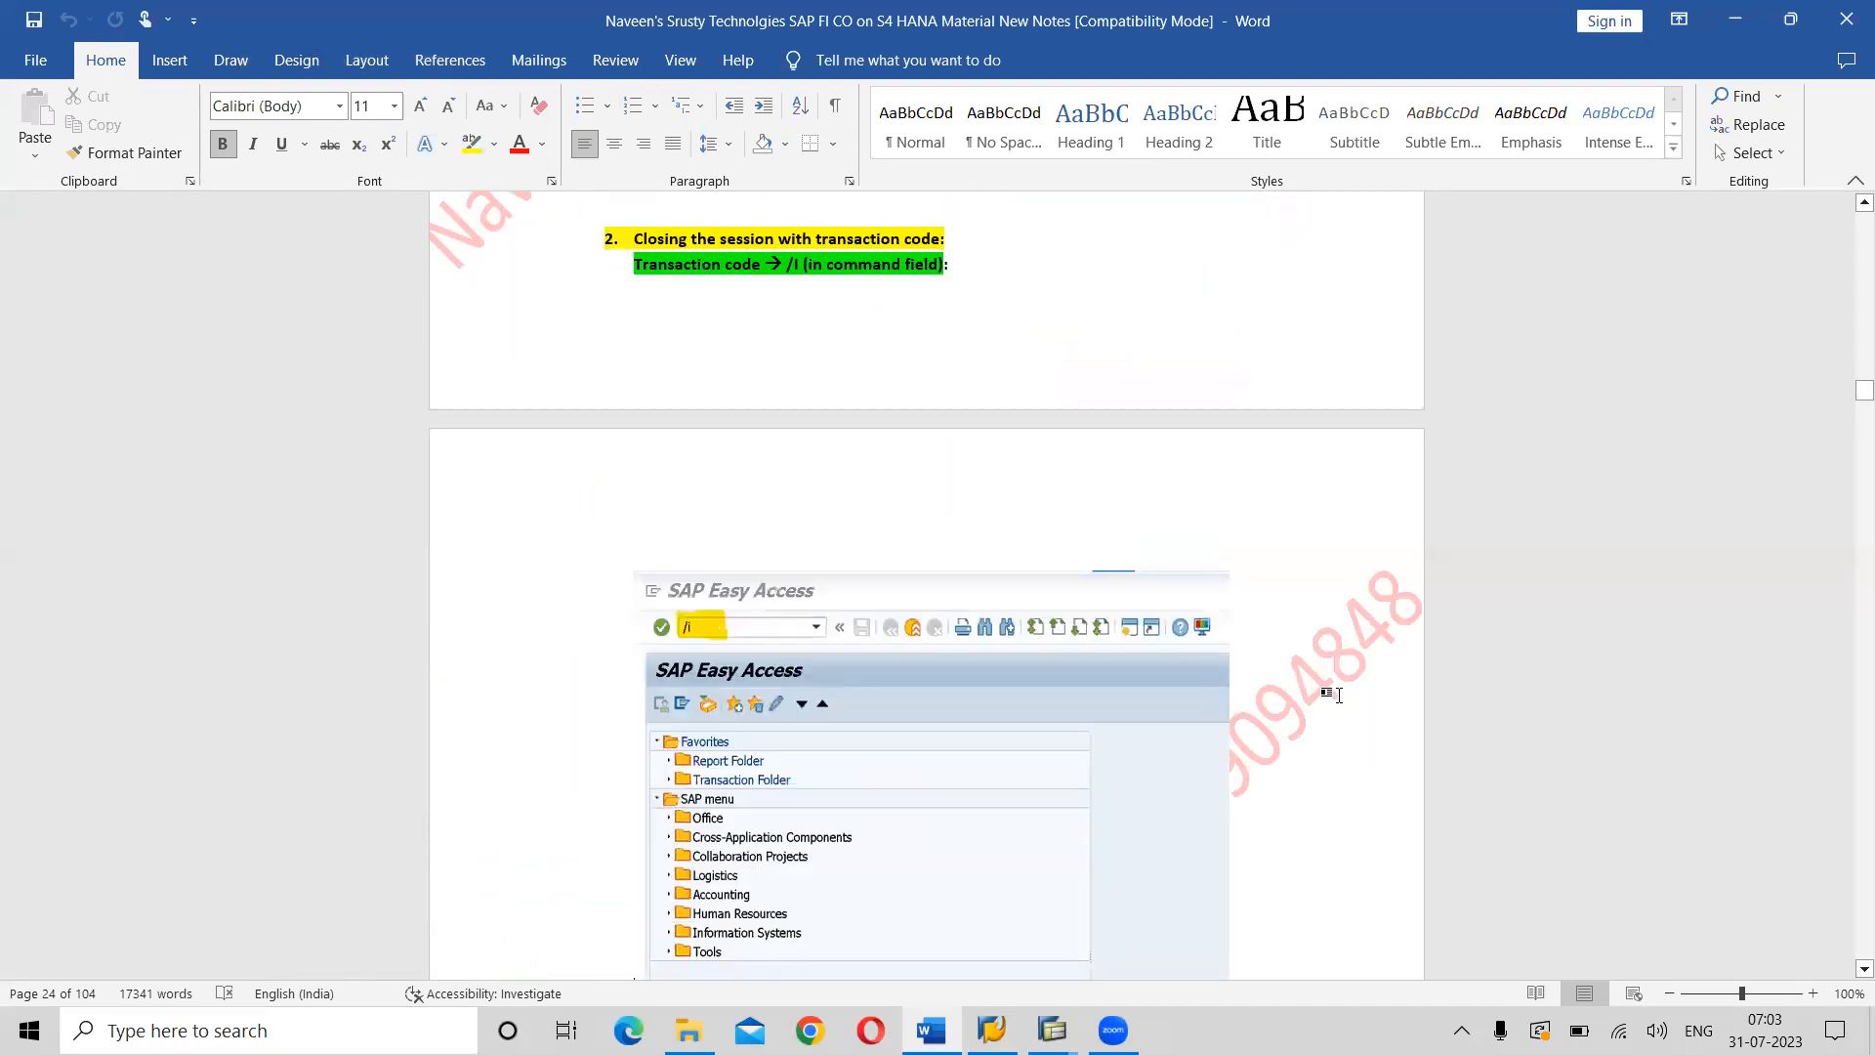
scroll(1337, 695, "down", 1)
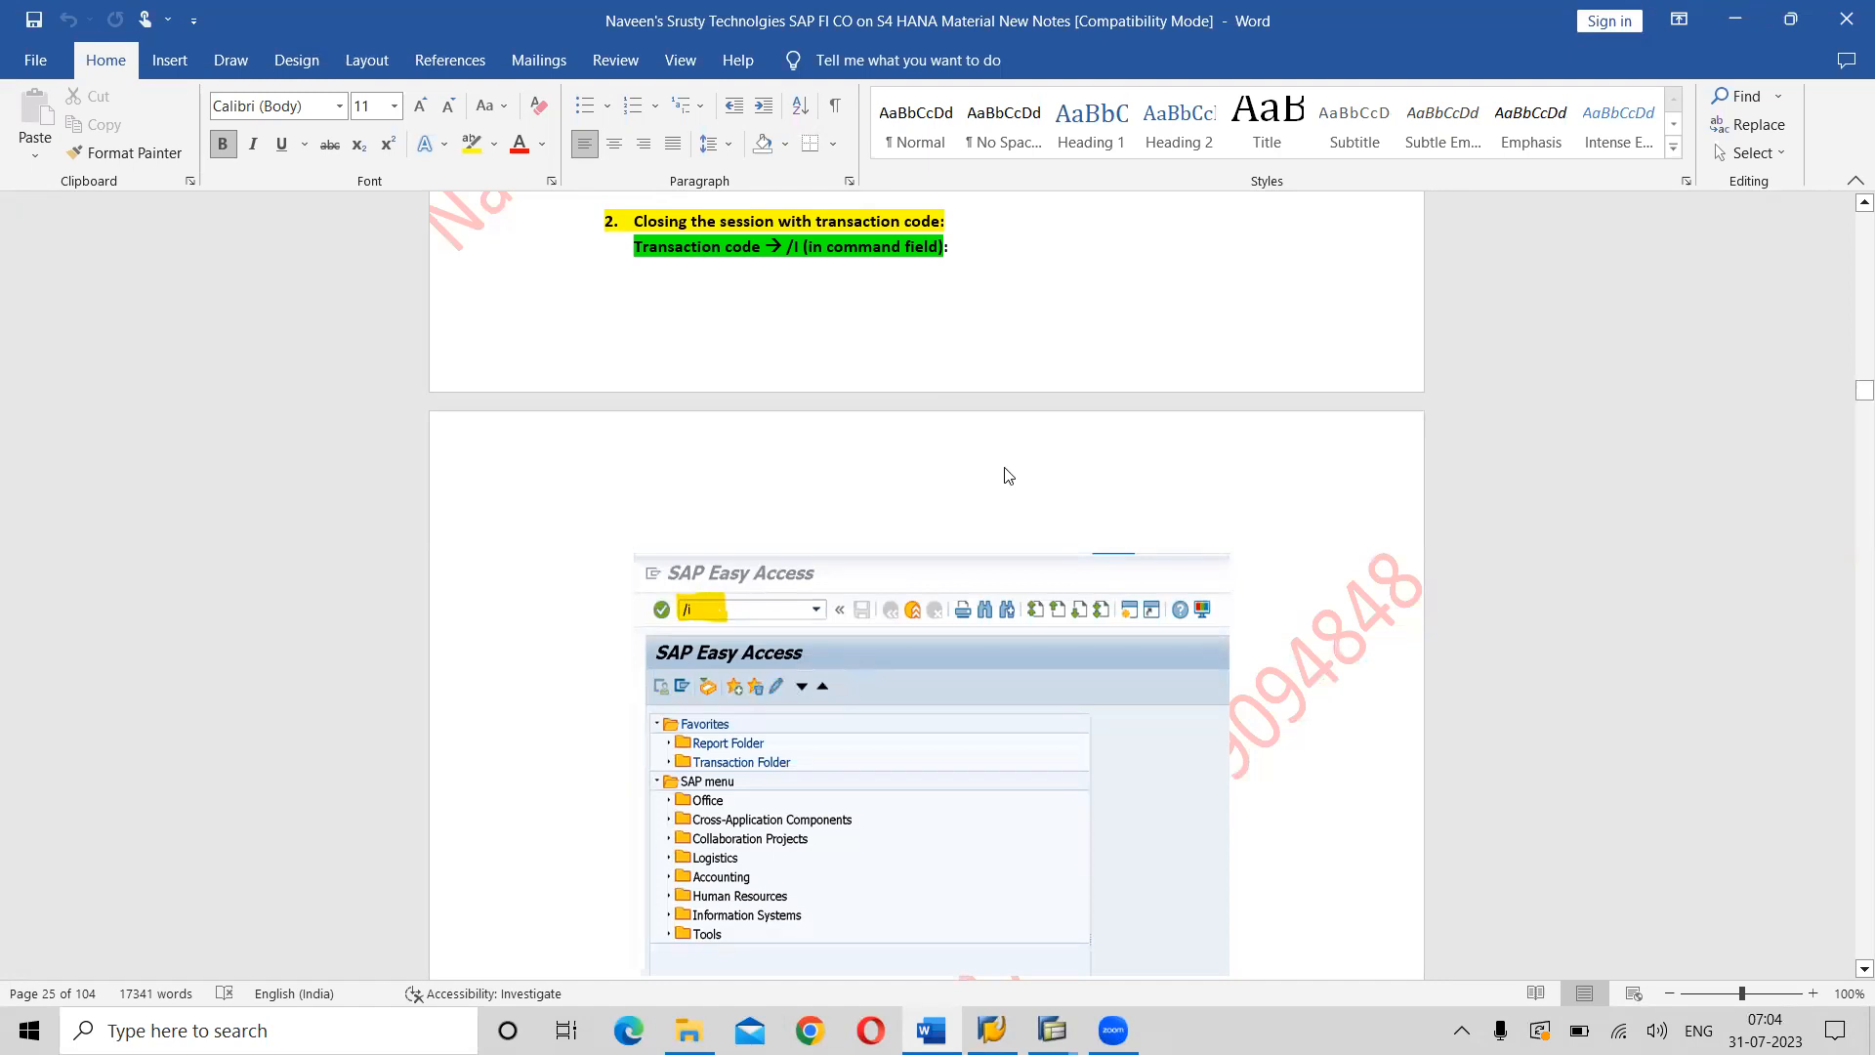
key("Down")
key("Down")
key("Down")
key("Down")
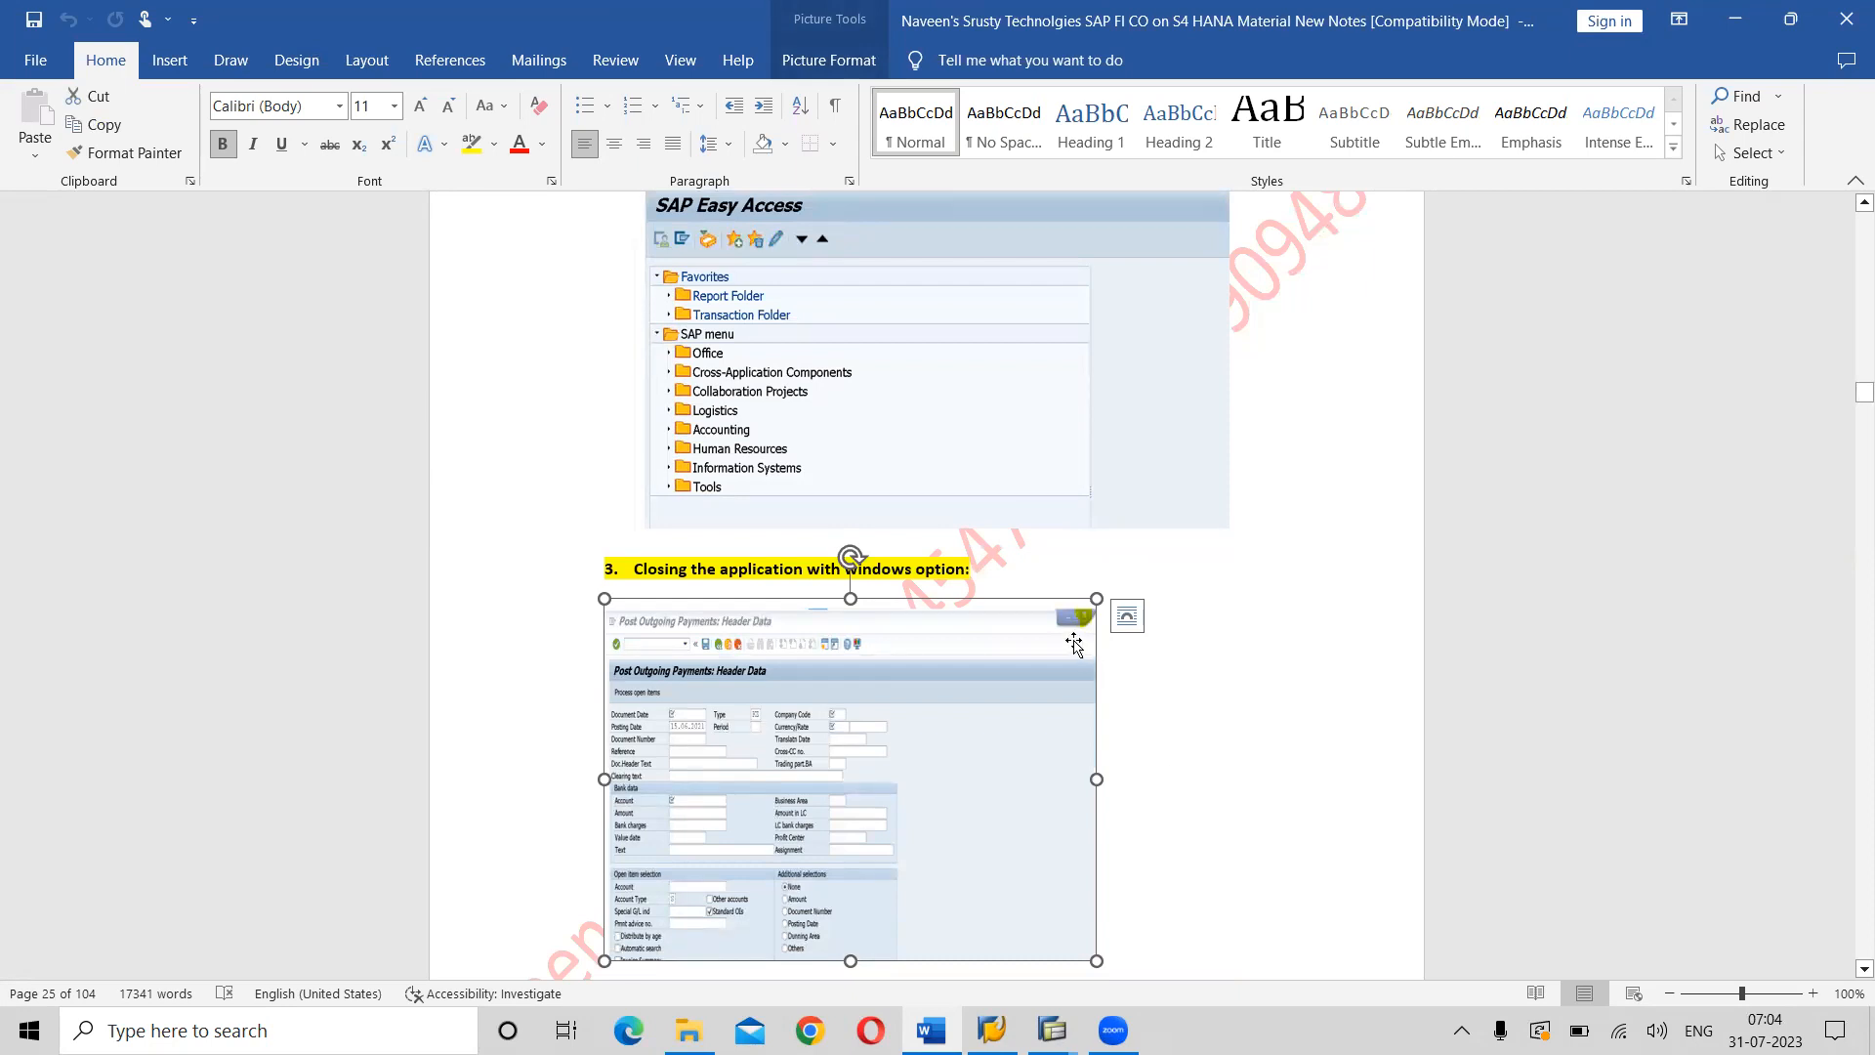
Close two of the empty SAP Easy Access sessions with the /i transaction code and check the remaining session windows.
key("alt+Tab")
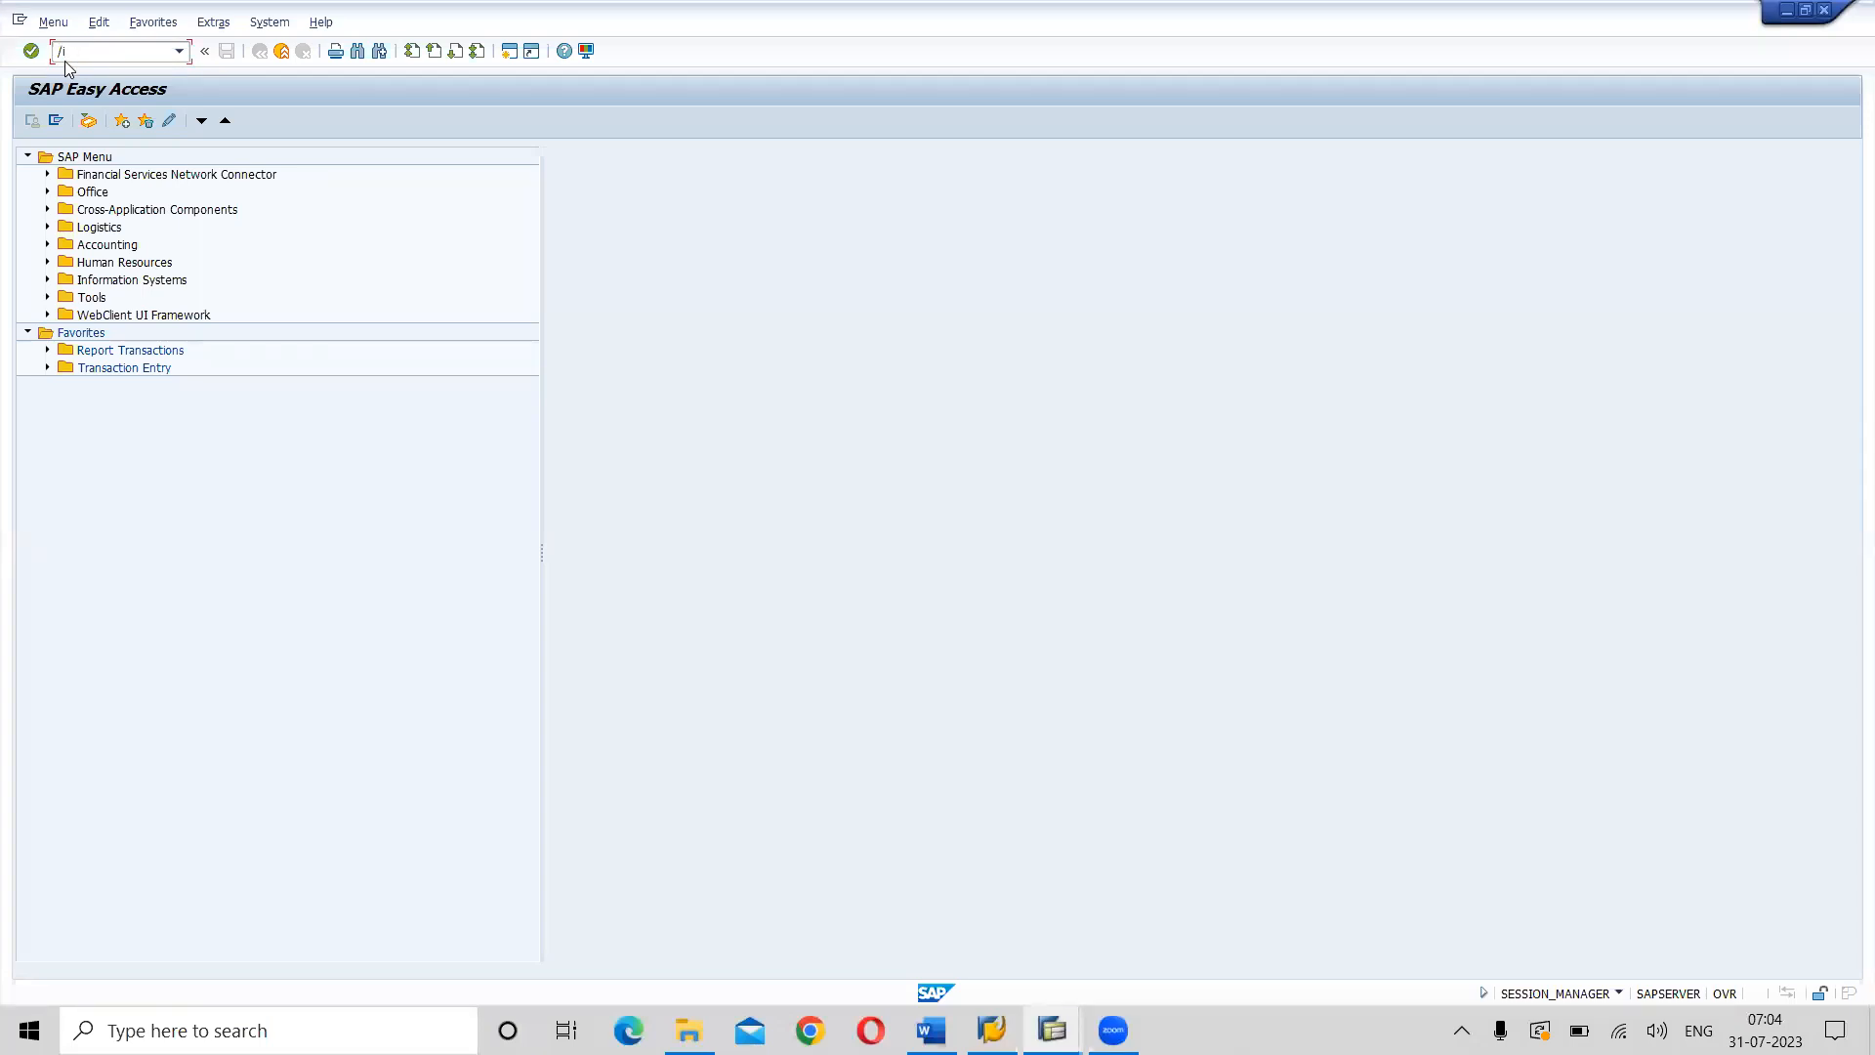
key("Return")
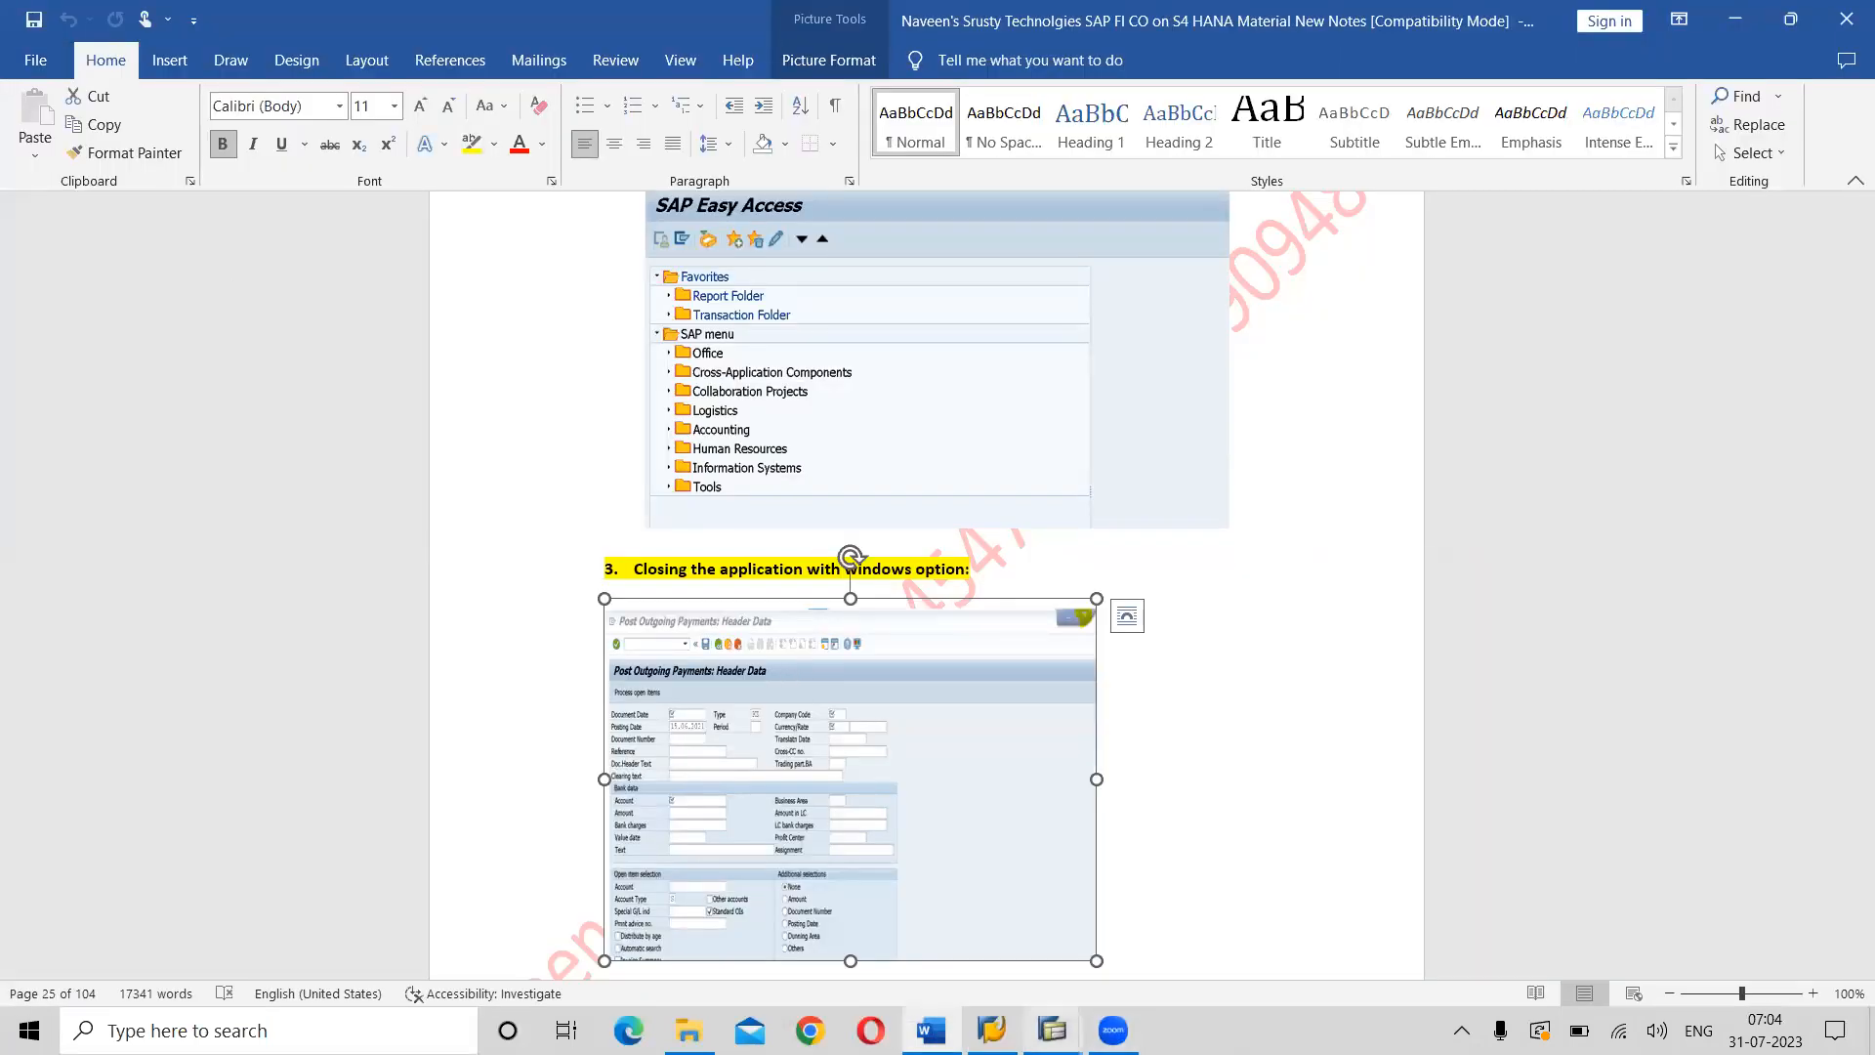
mouse_move(1052, 1030)
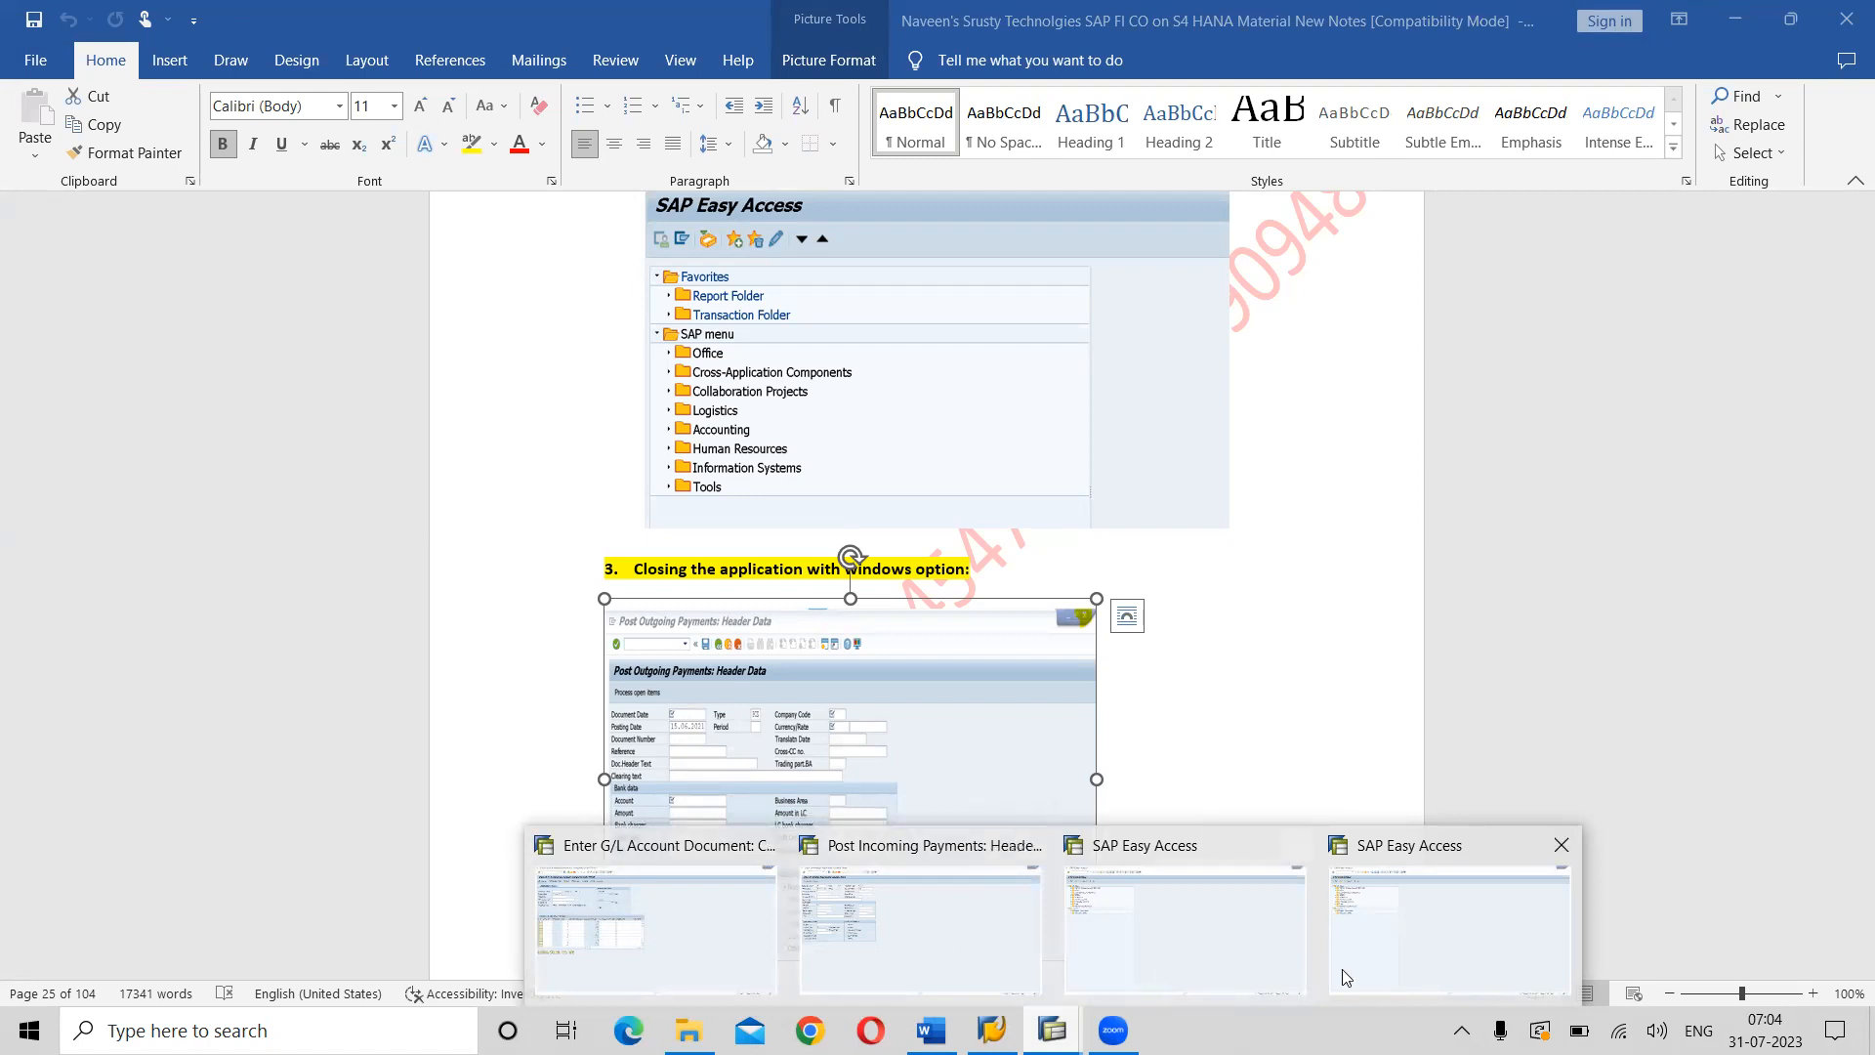
left_click(1412, 953)
type("/i")
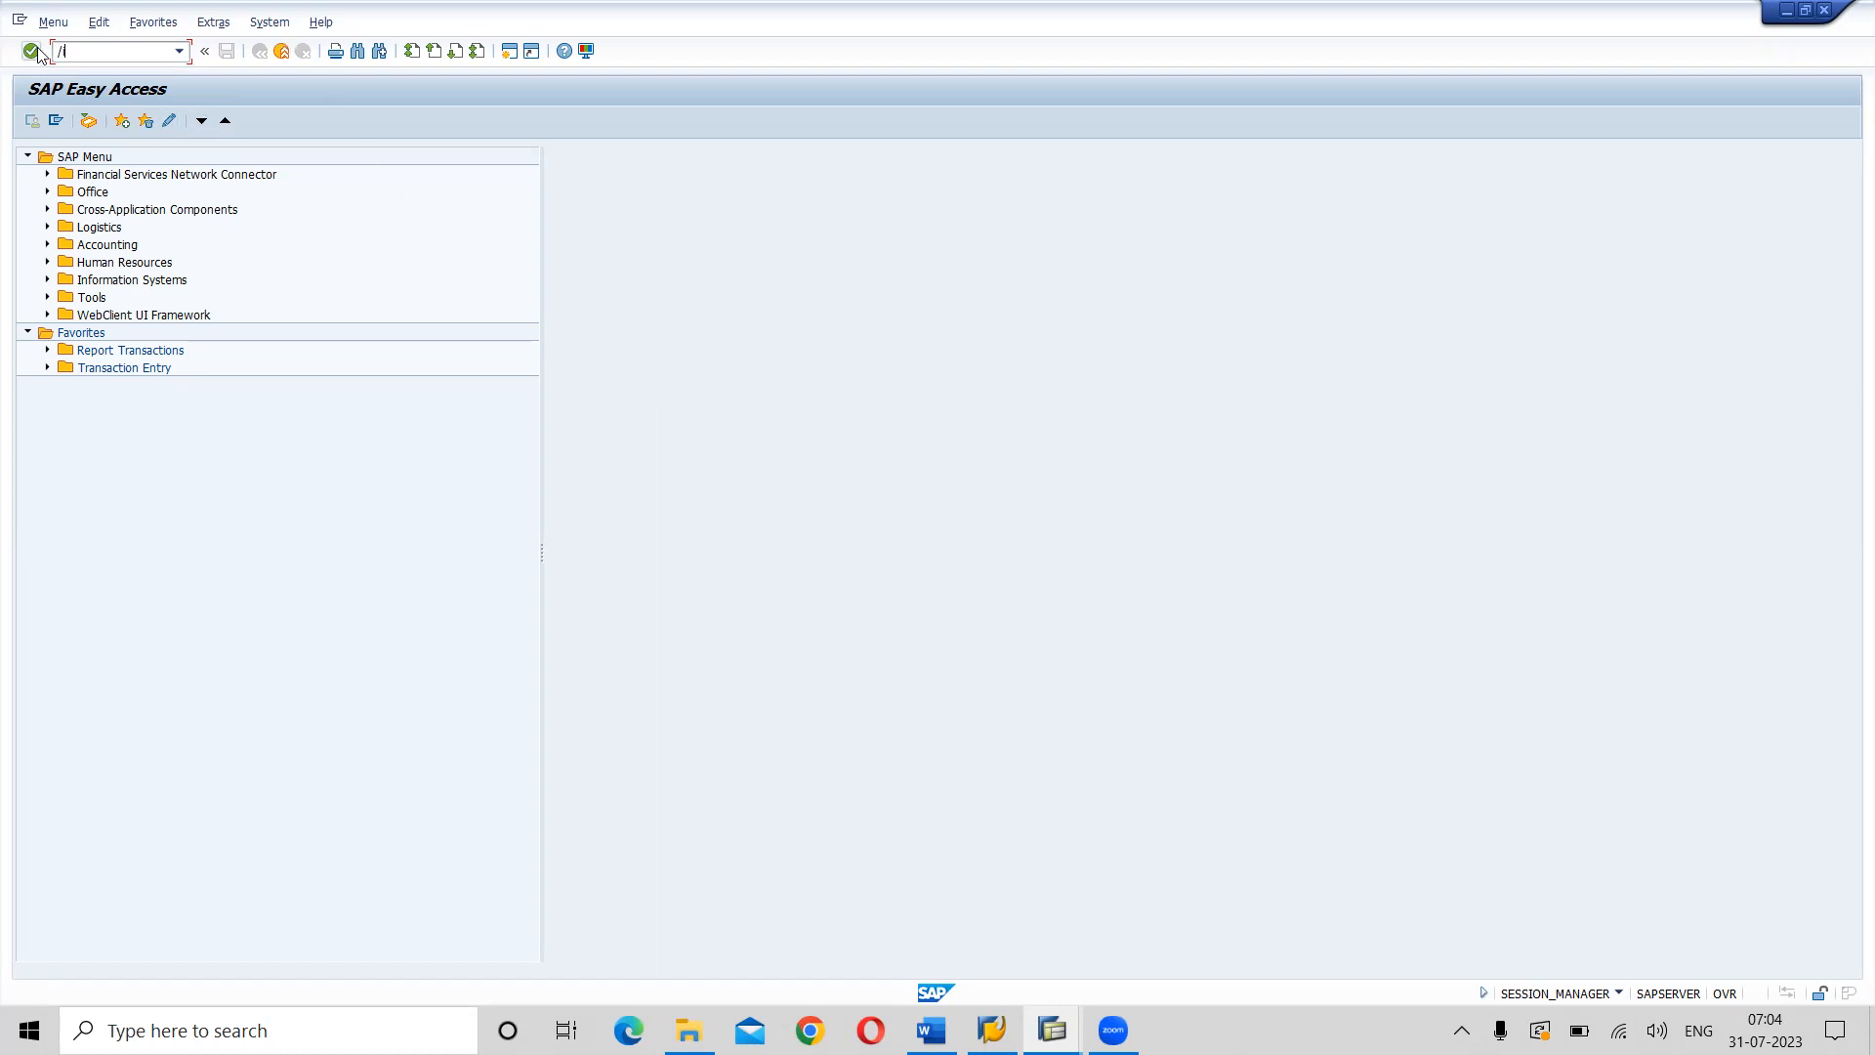
key("alt+Tab")
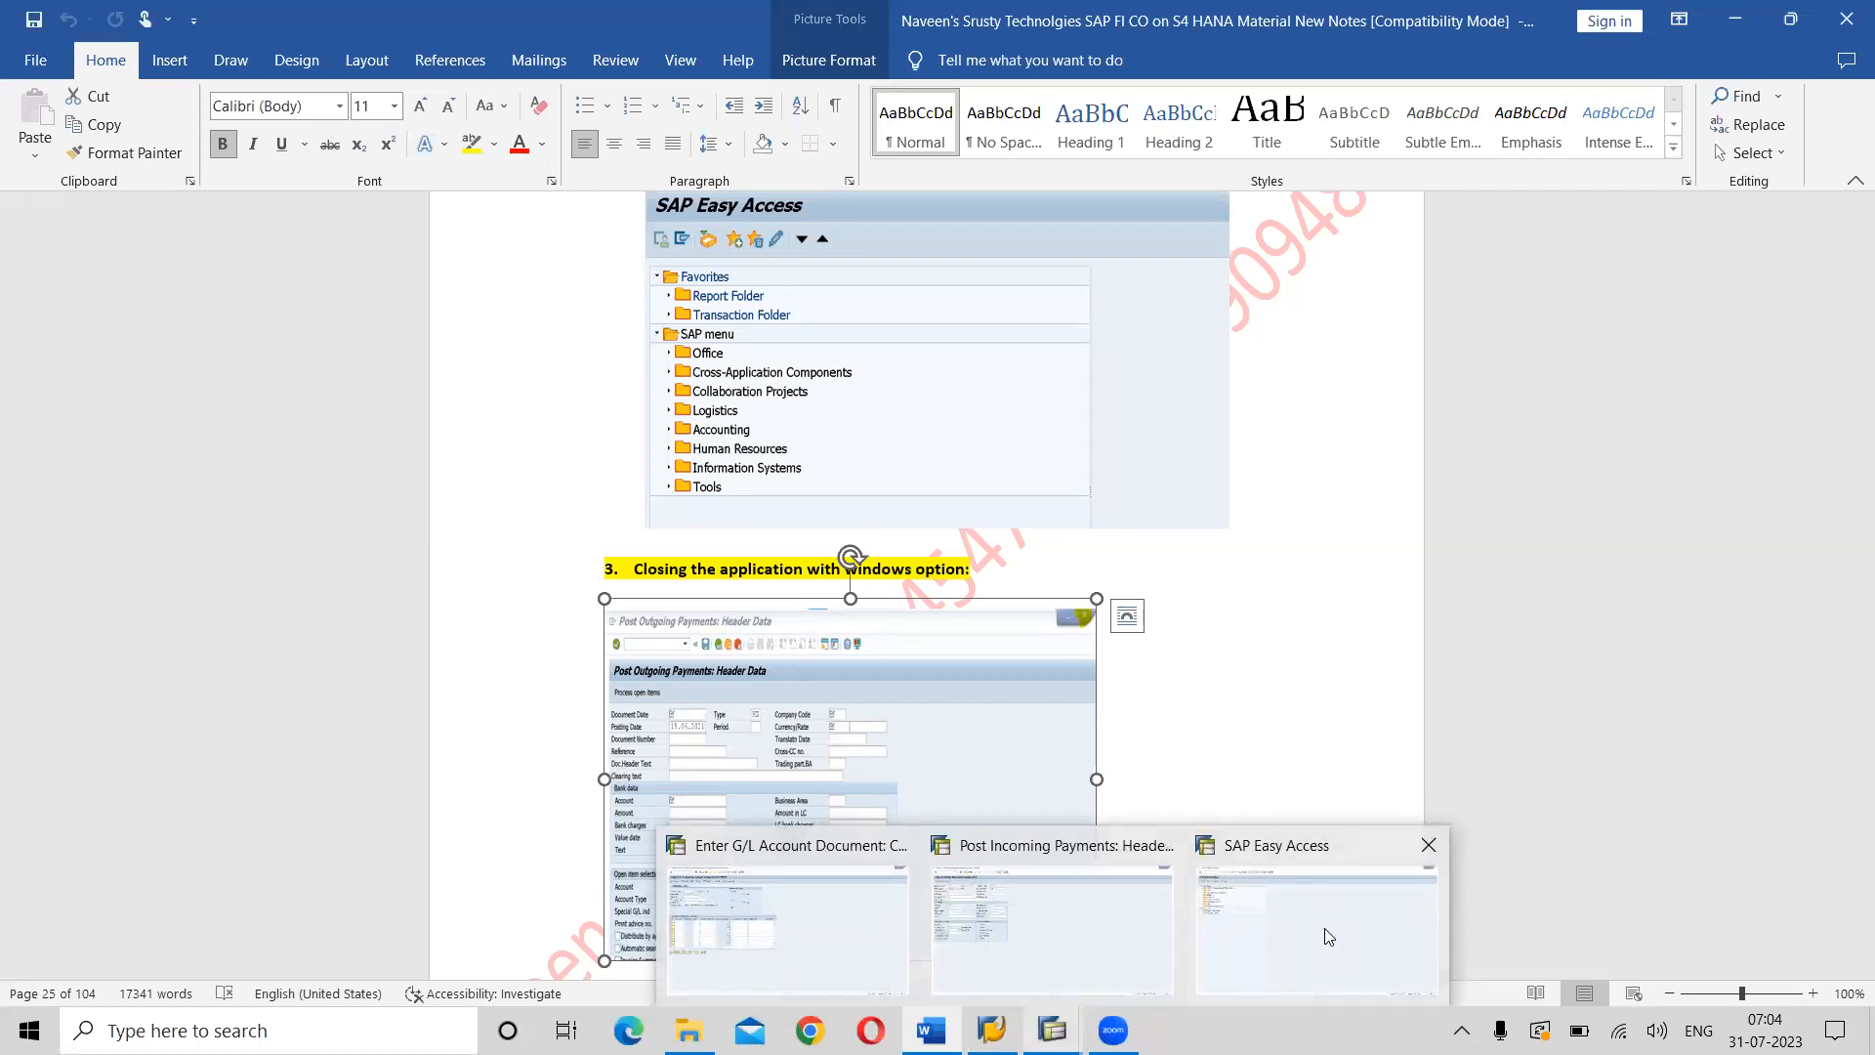
left_click(1328, 695)
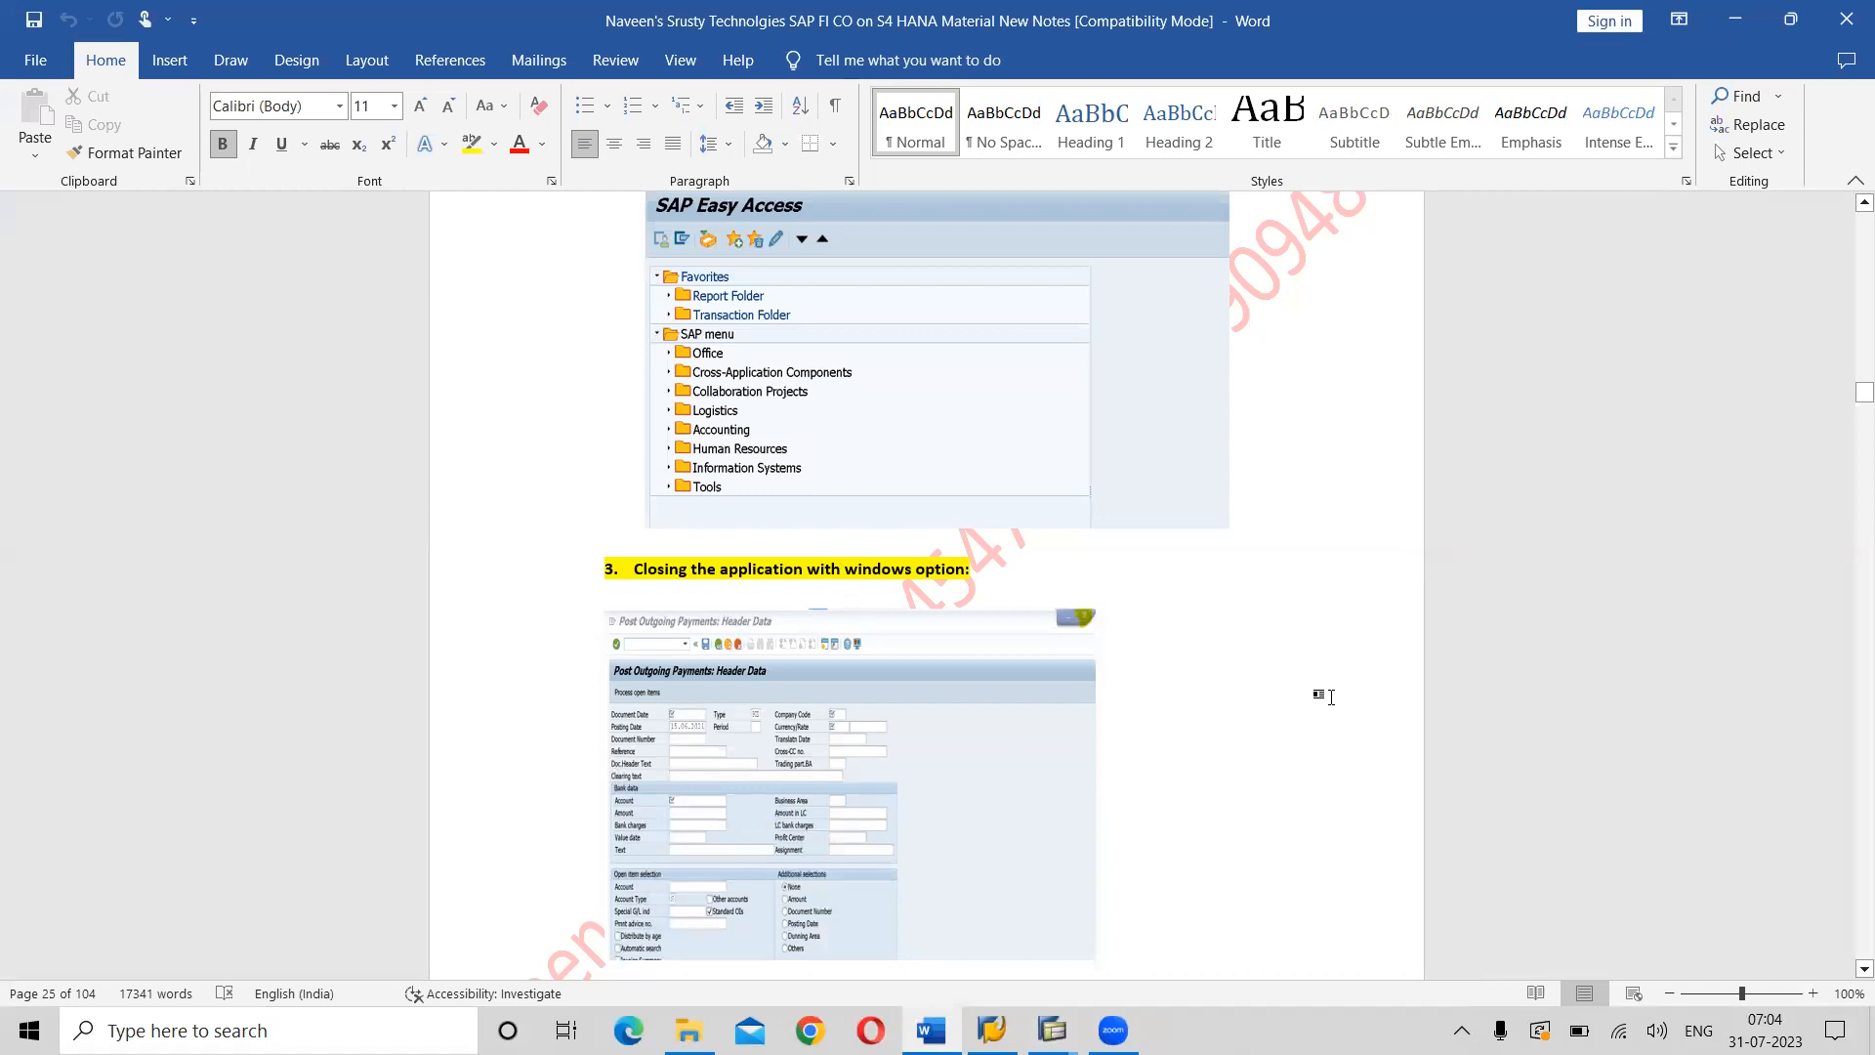
Look over the end of the Word notes on closing the application with the windows option.
scroll(1330, 697, "down", 8)
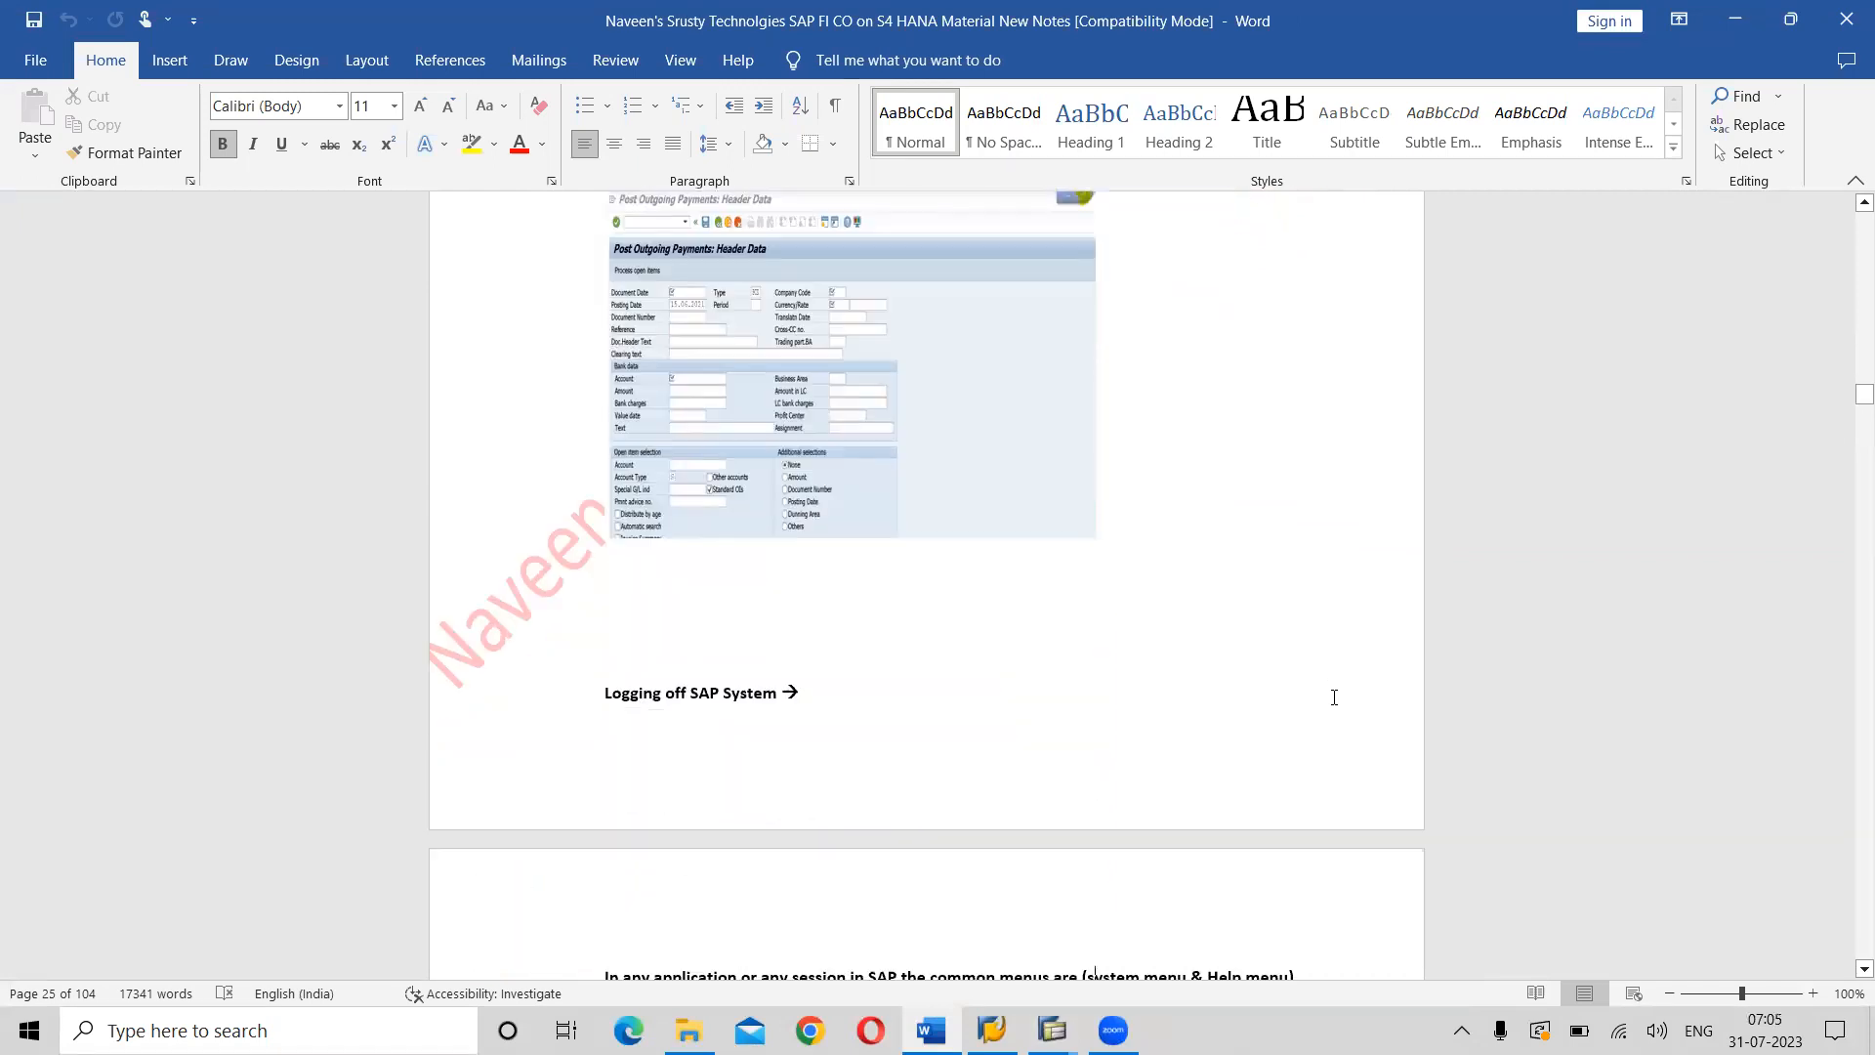
key("Down")
key("Down")
key("Up")
key("Up")
key("Up")
key("Up")
key("Up")
key("Up")
key("Up")
key("Up")
key("Up")
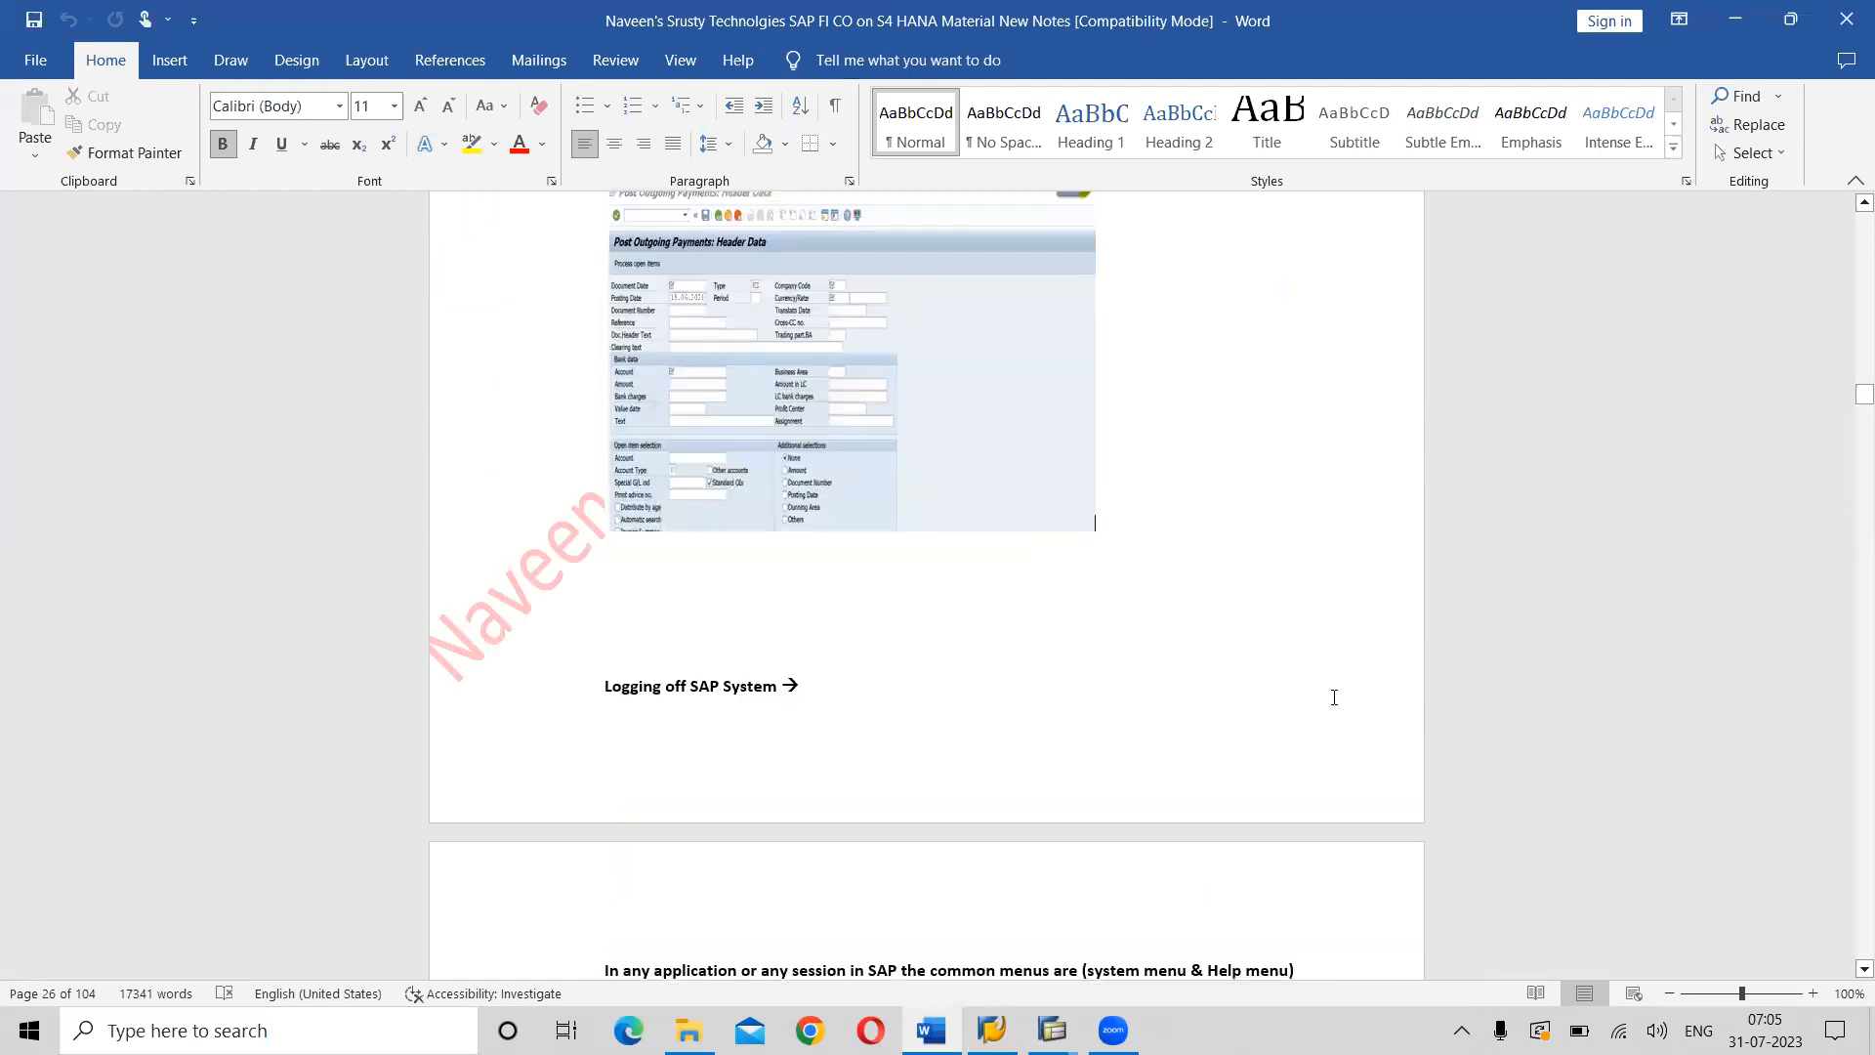
key("Up")
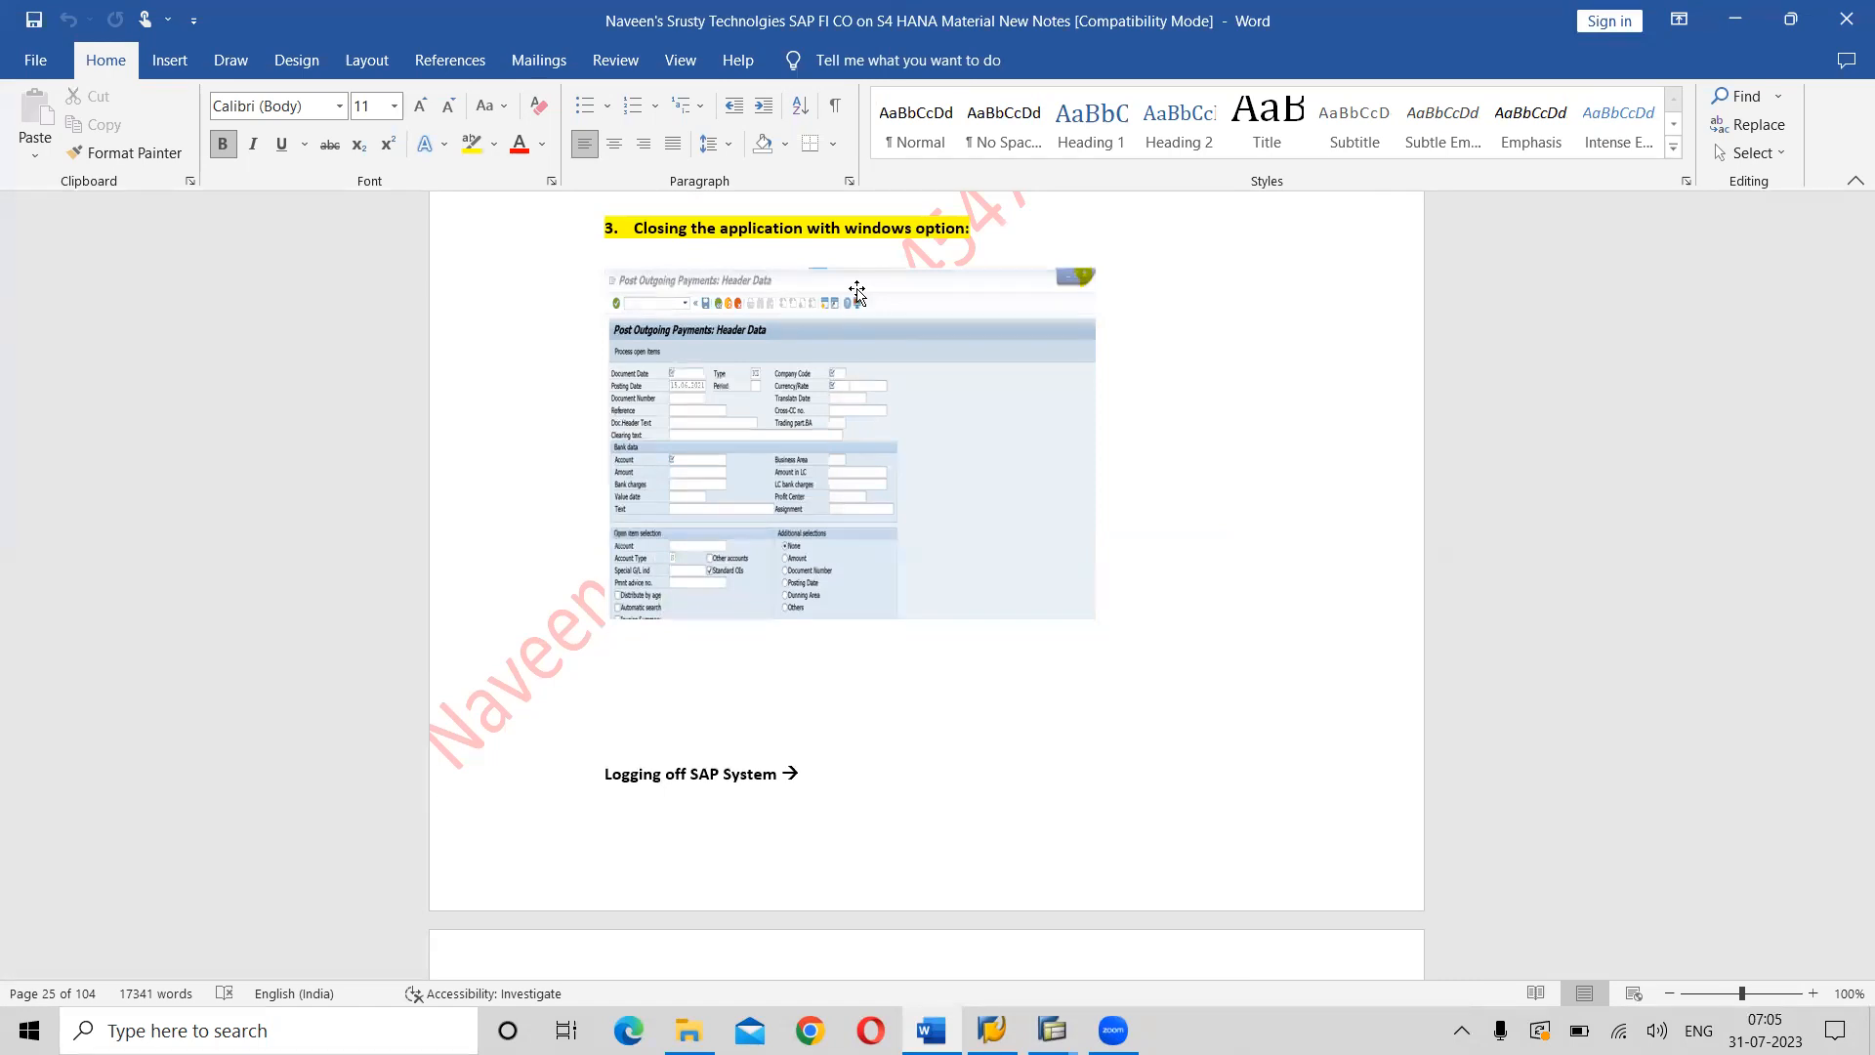
Read the Word notes on logging off the SAP system and on closing all sessions at a time with /nex.
scroll(856, 291, "down", 5)
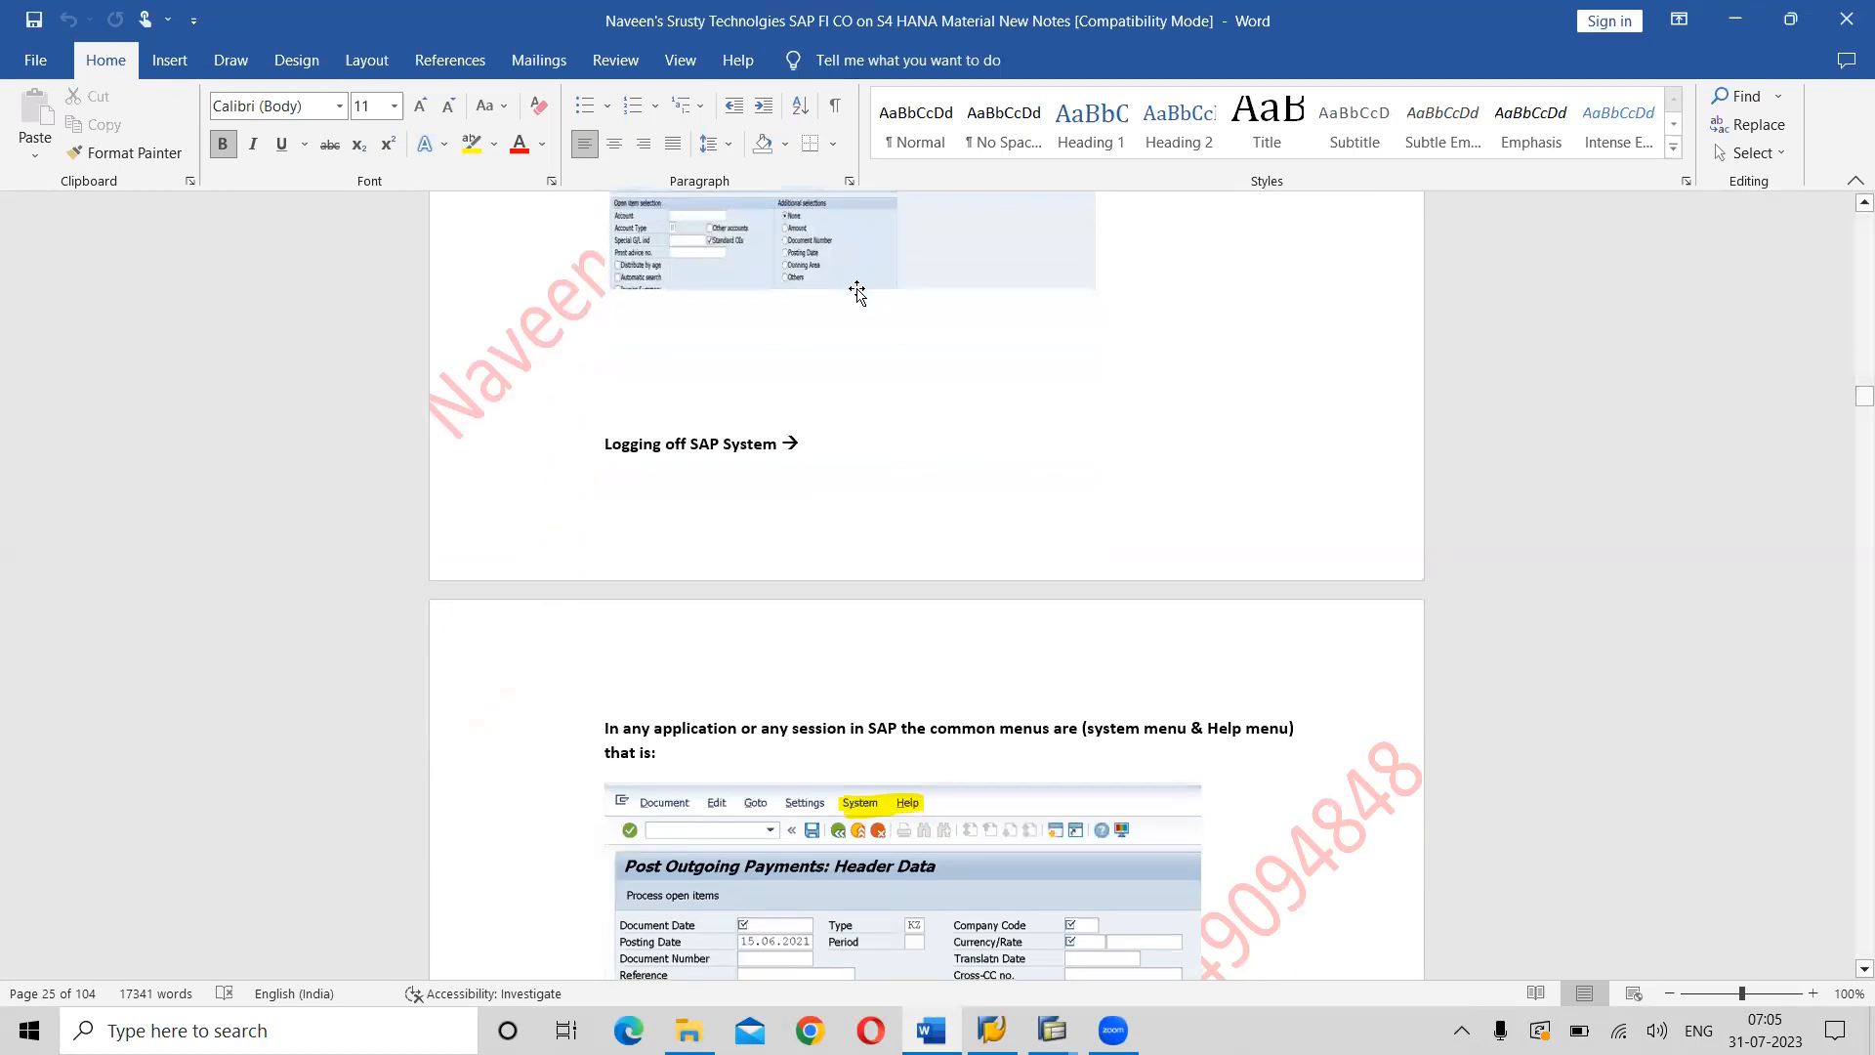
scroll(856, 291, "down", 8)
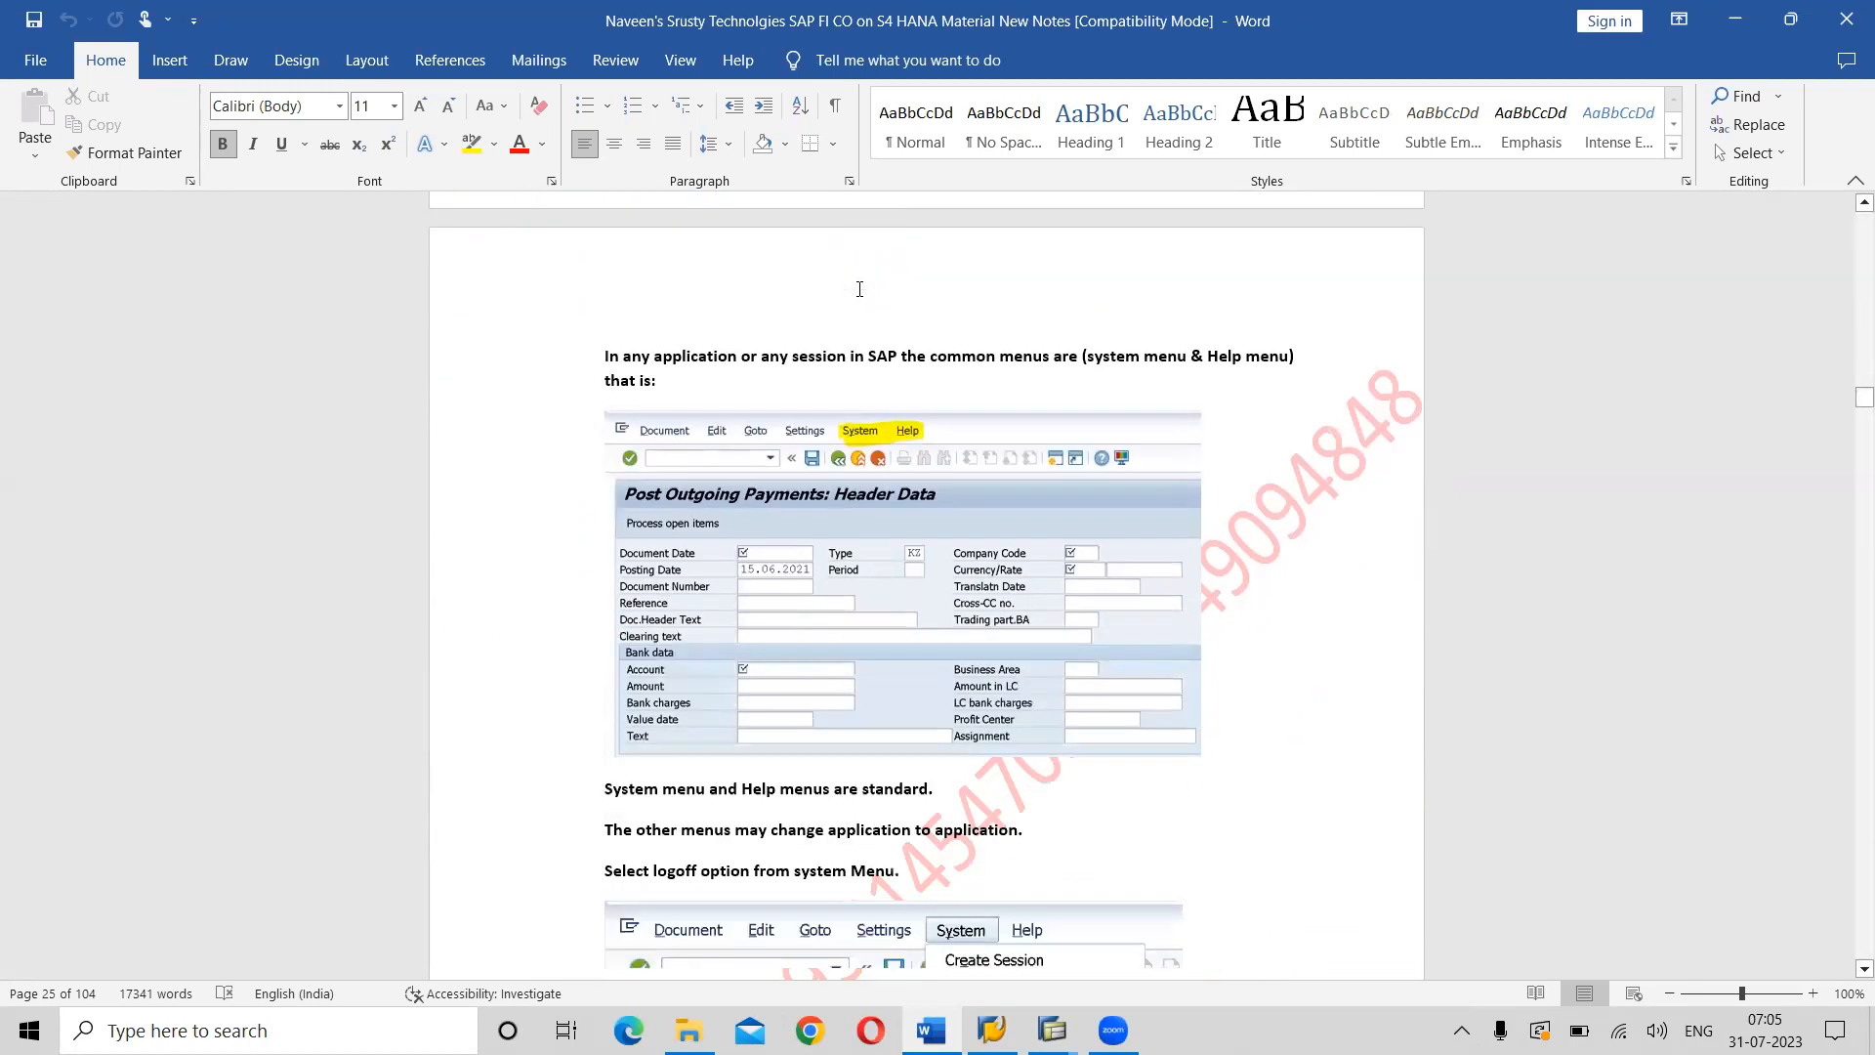
scroll(857, 291, "down", 4)
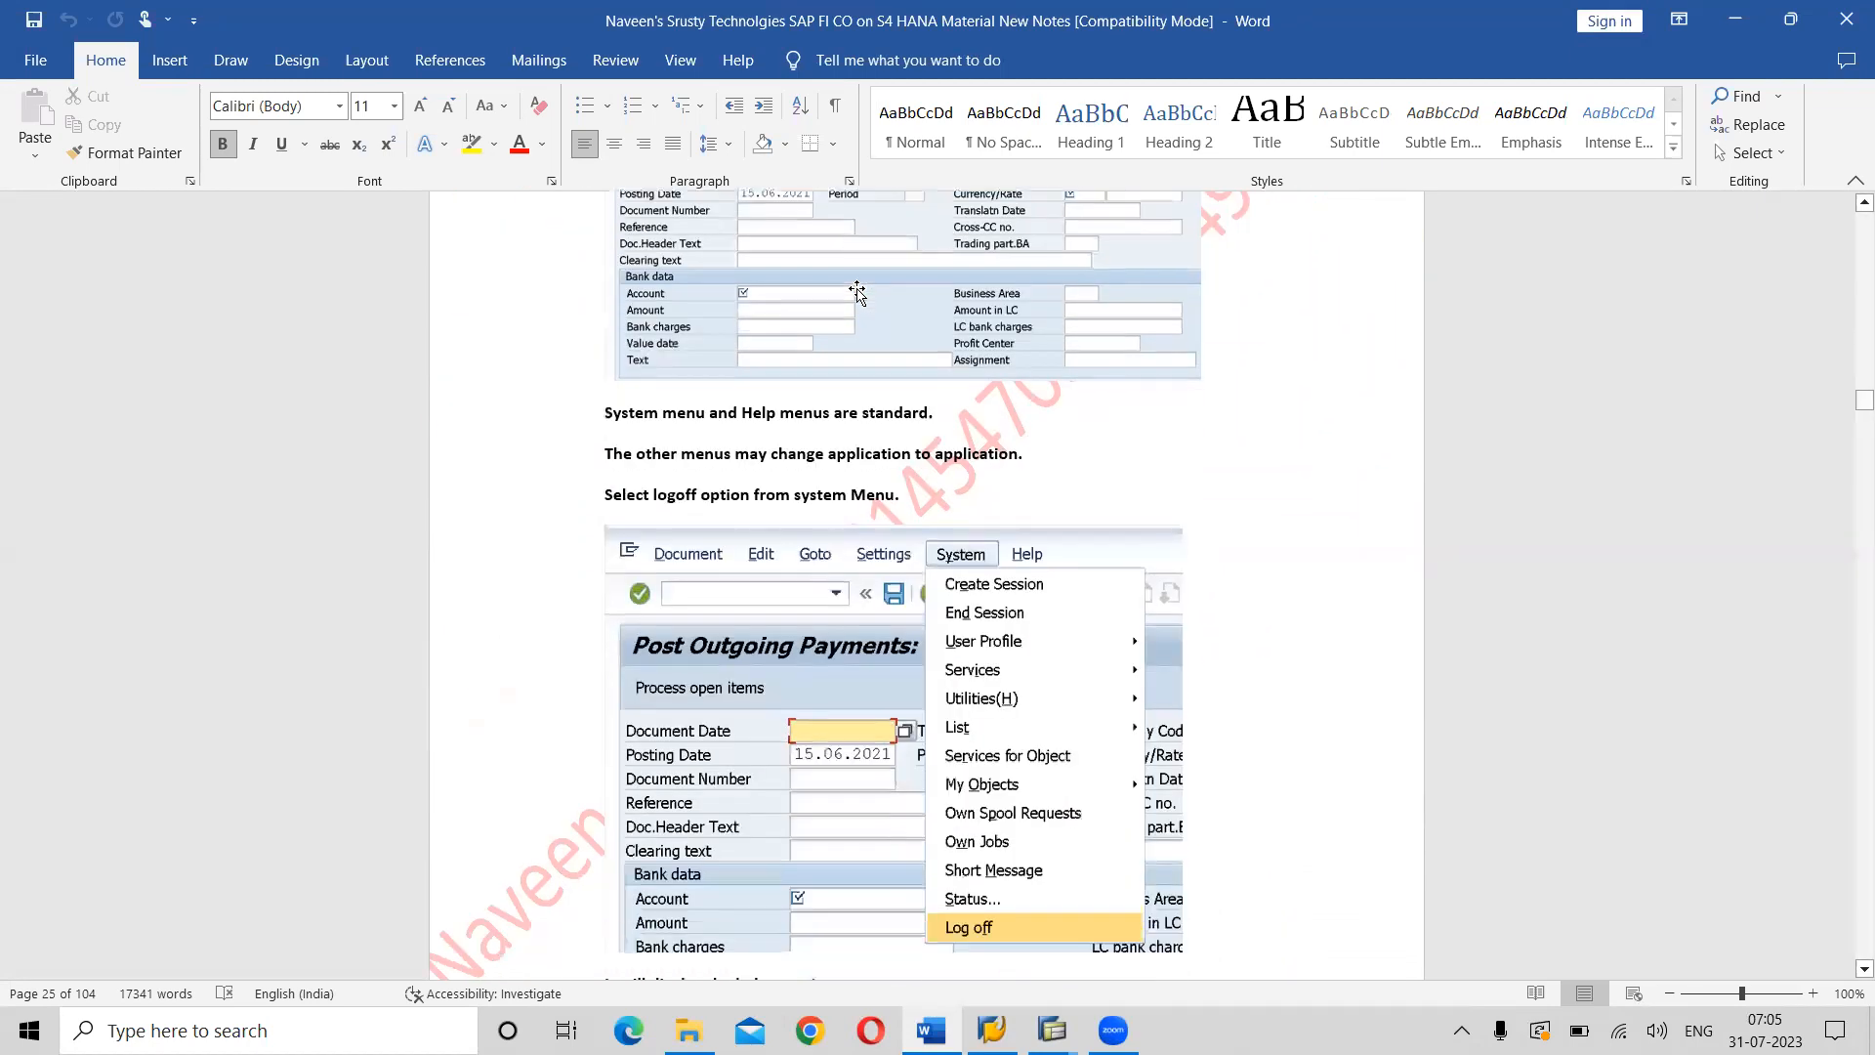
scroll(856, 291, "down", 6)
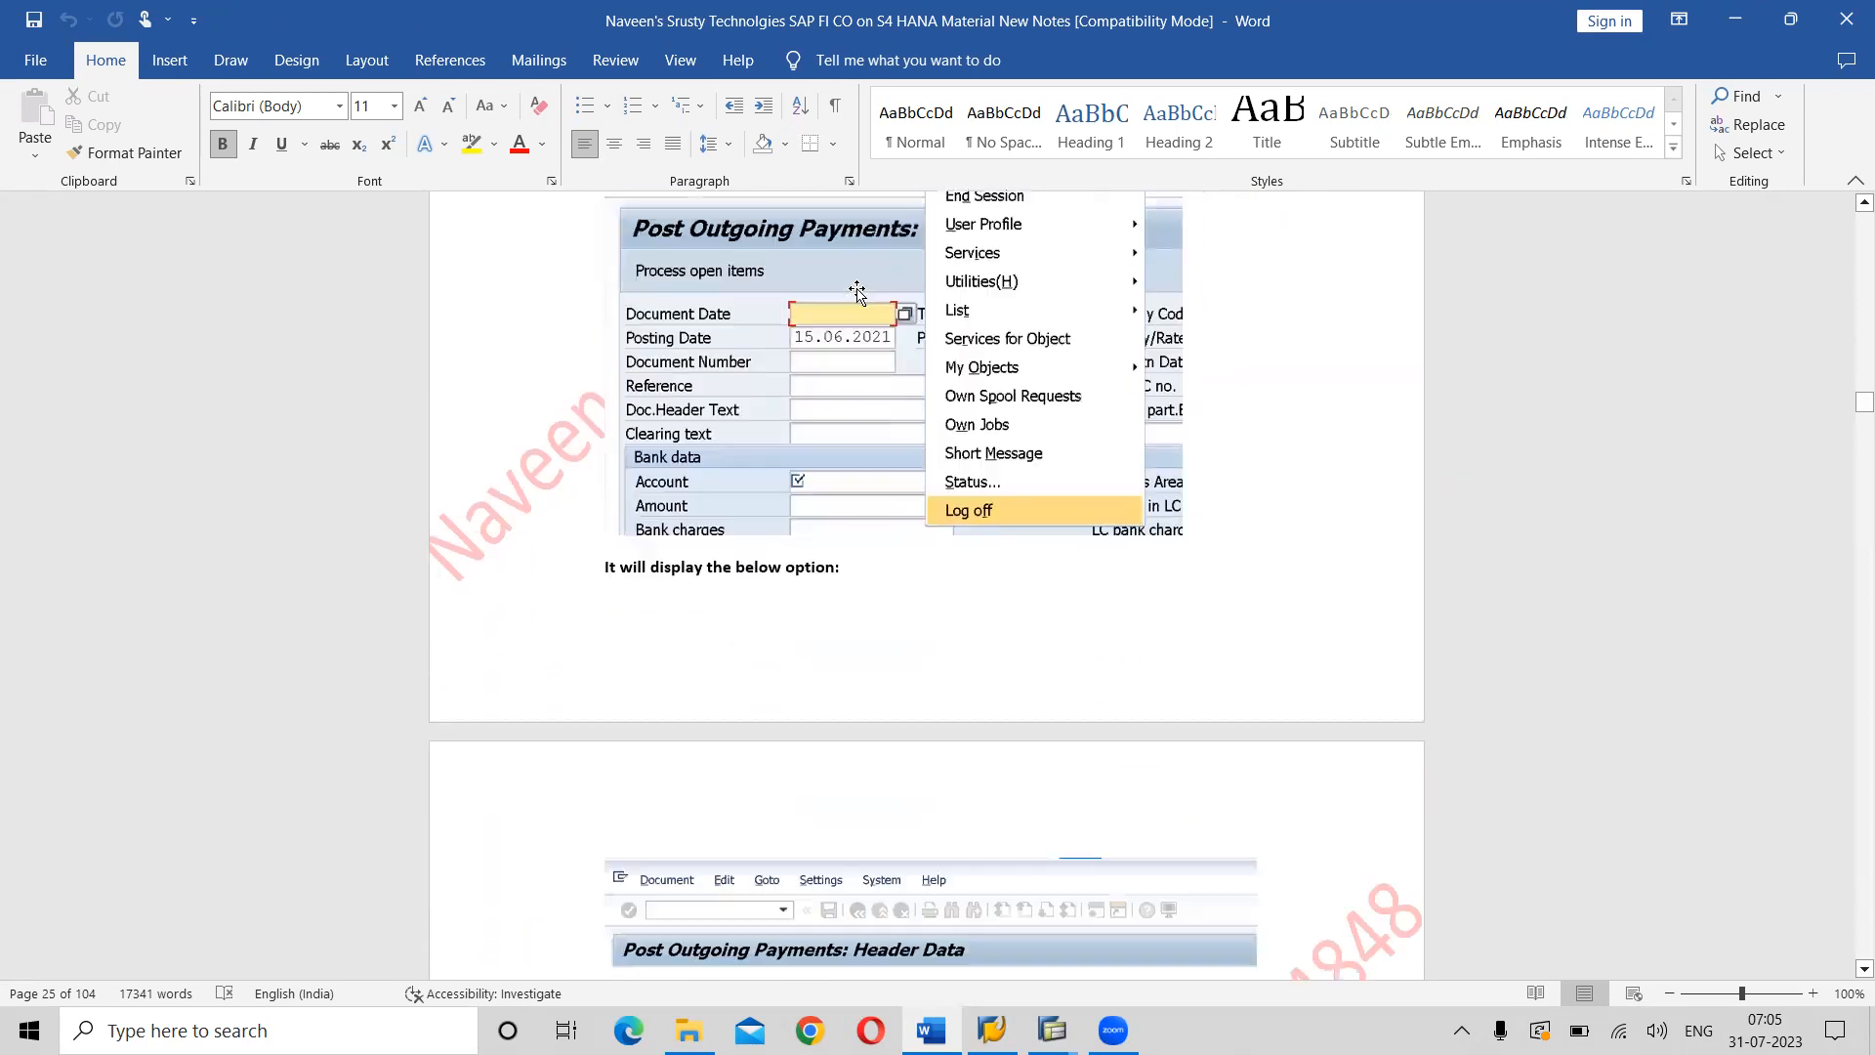
scroll(857, 291, "down", 8)
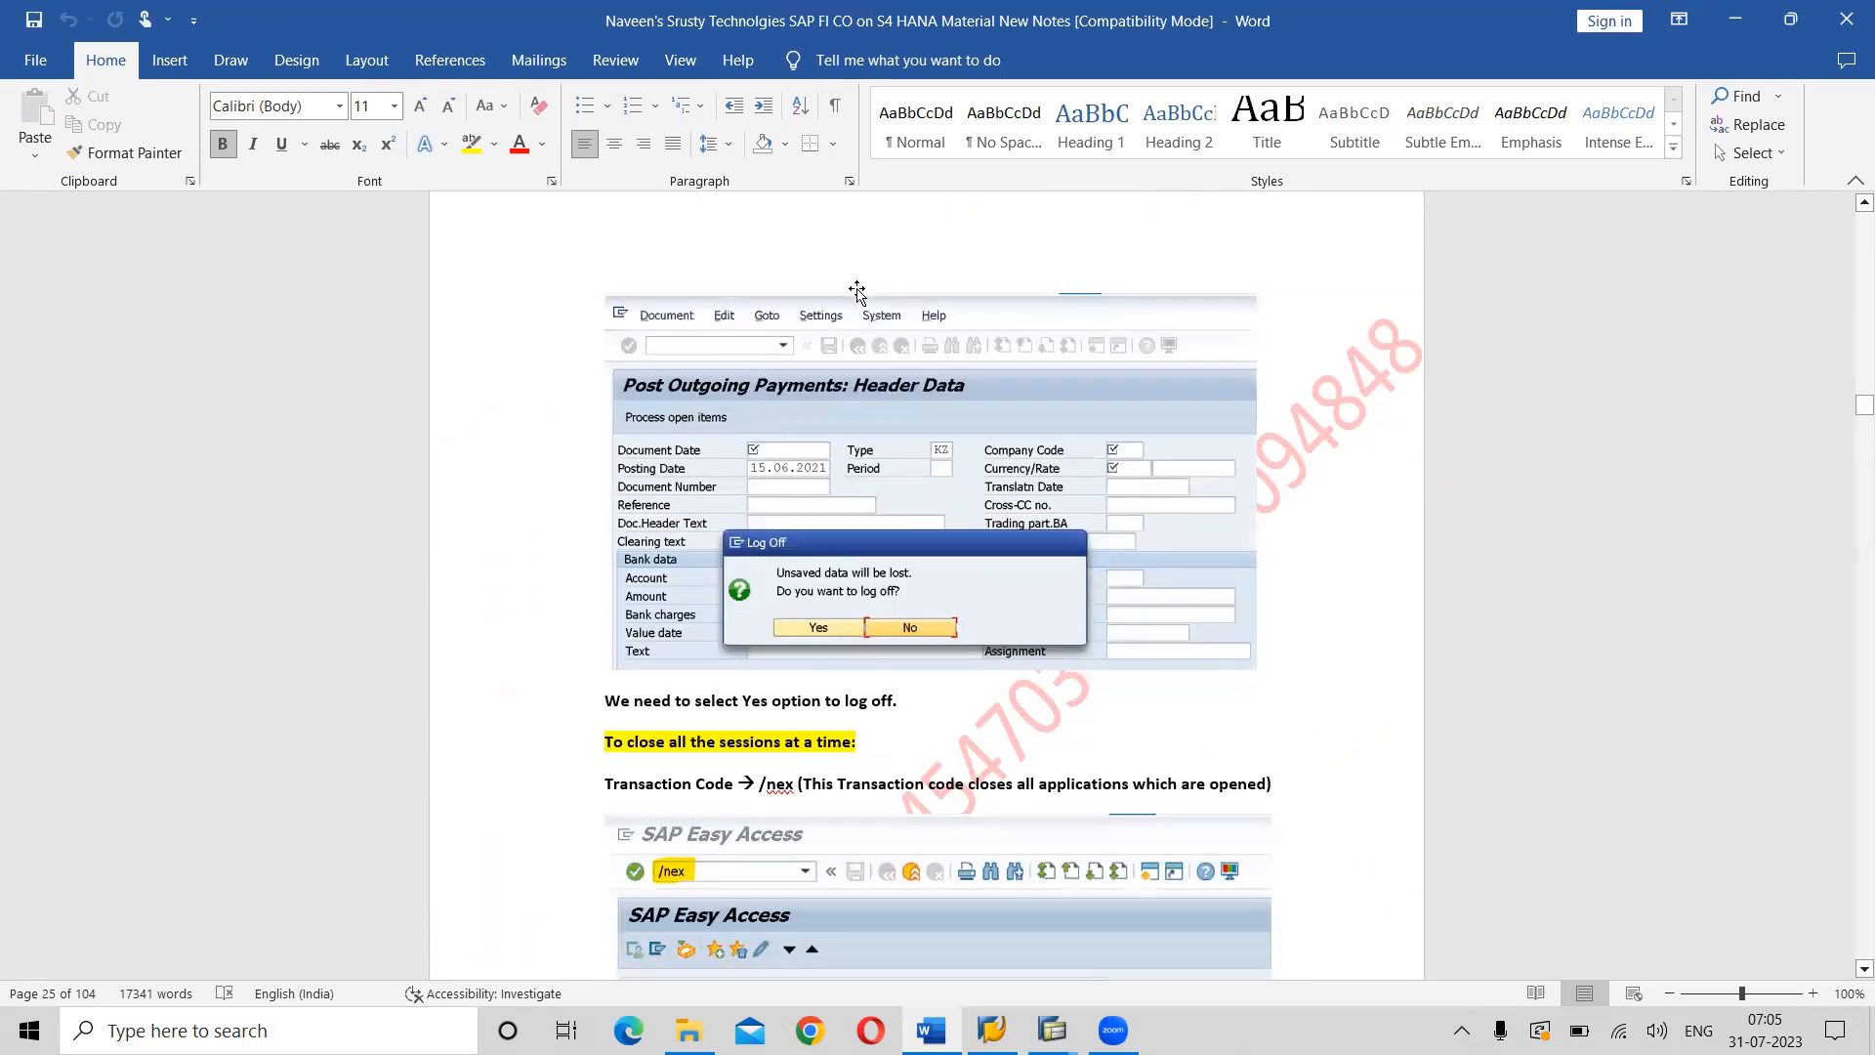
scroll(856, 291, "up", 1)
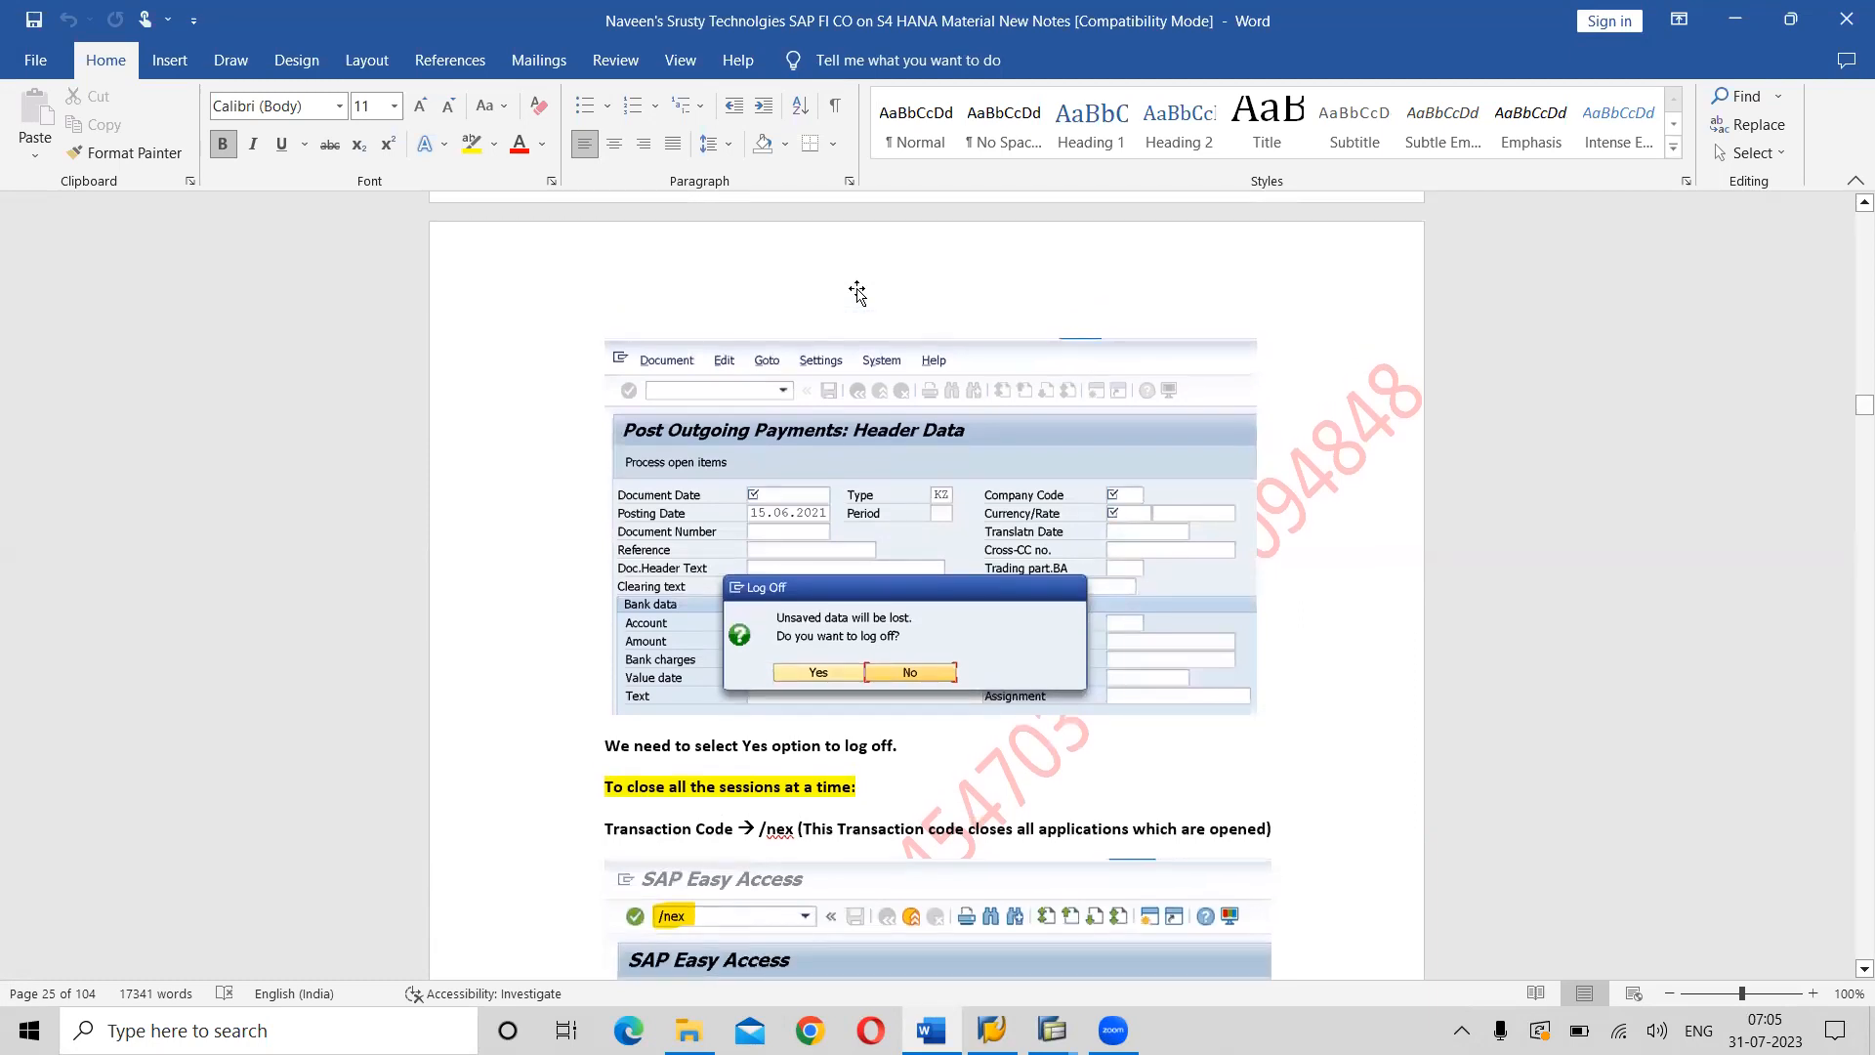
scroll(856, 291, "up", 10)
scroll(857, 291, "up", 7)
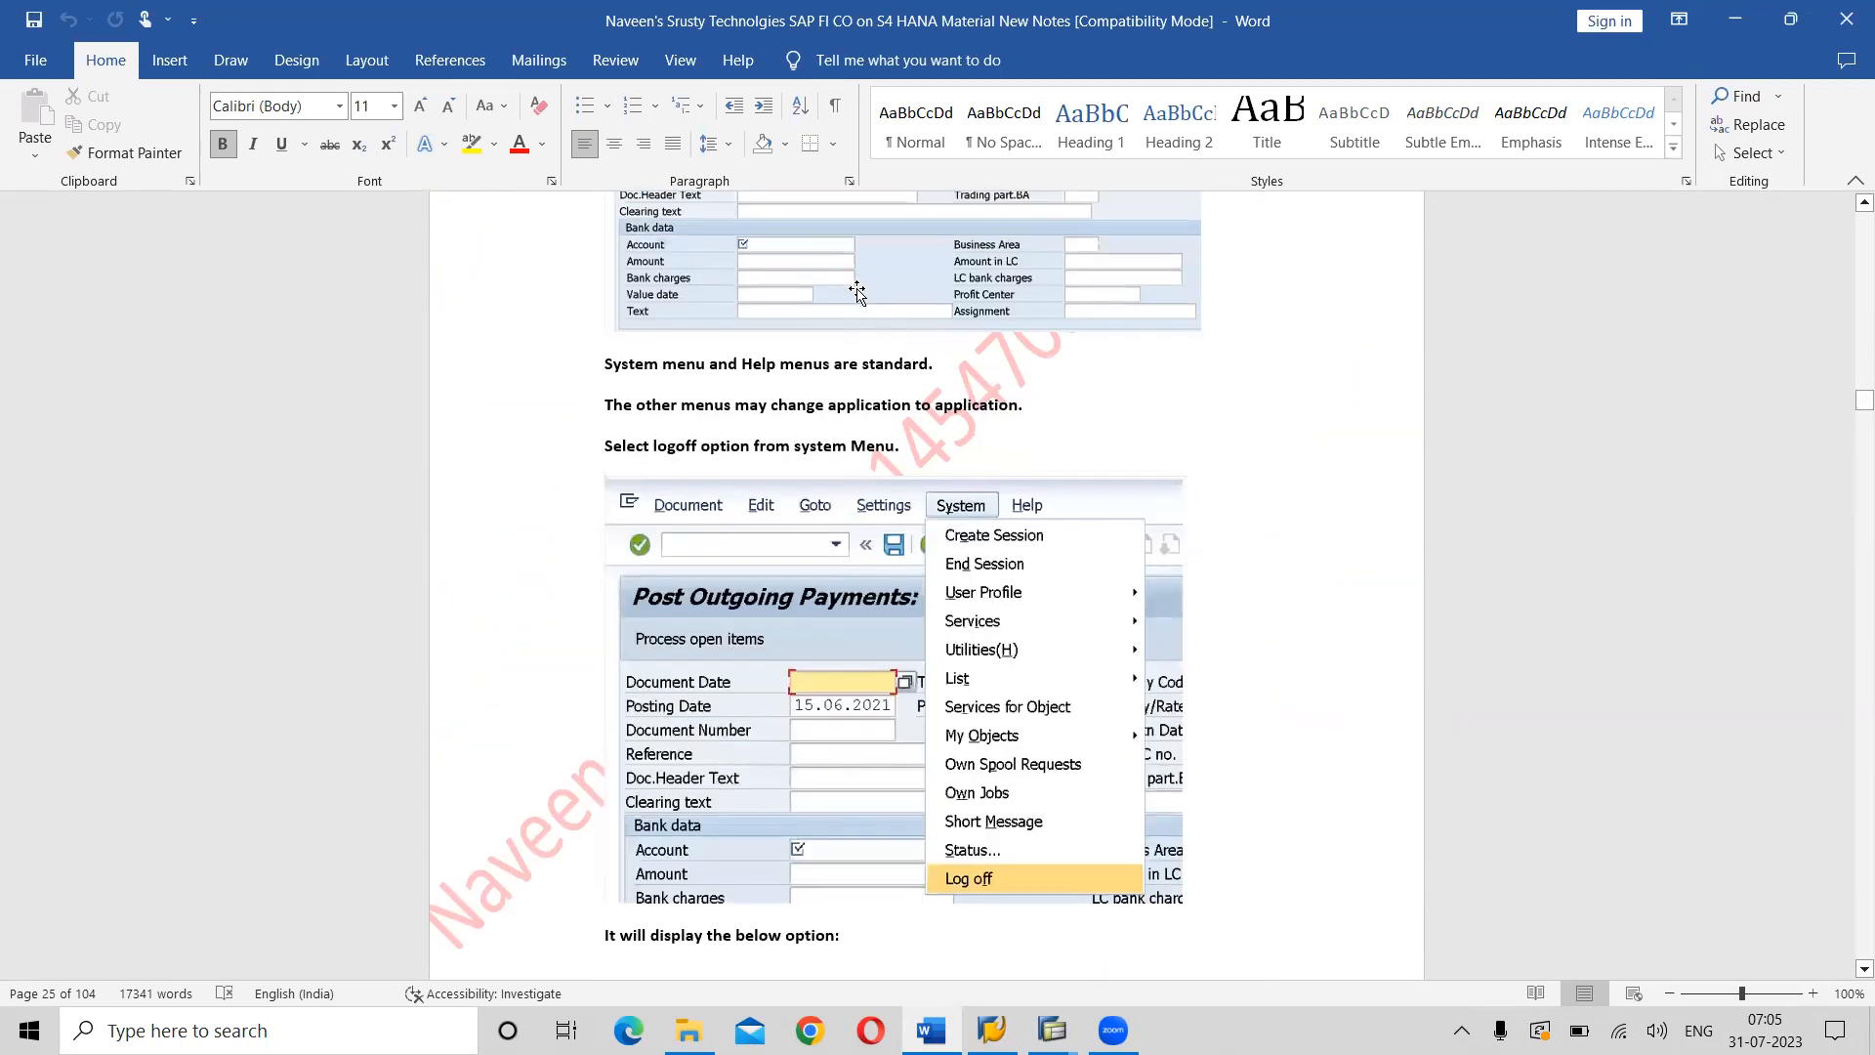
scroll(856, 291, "up", 1)
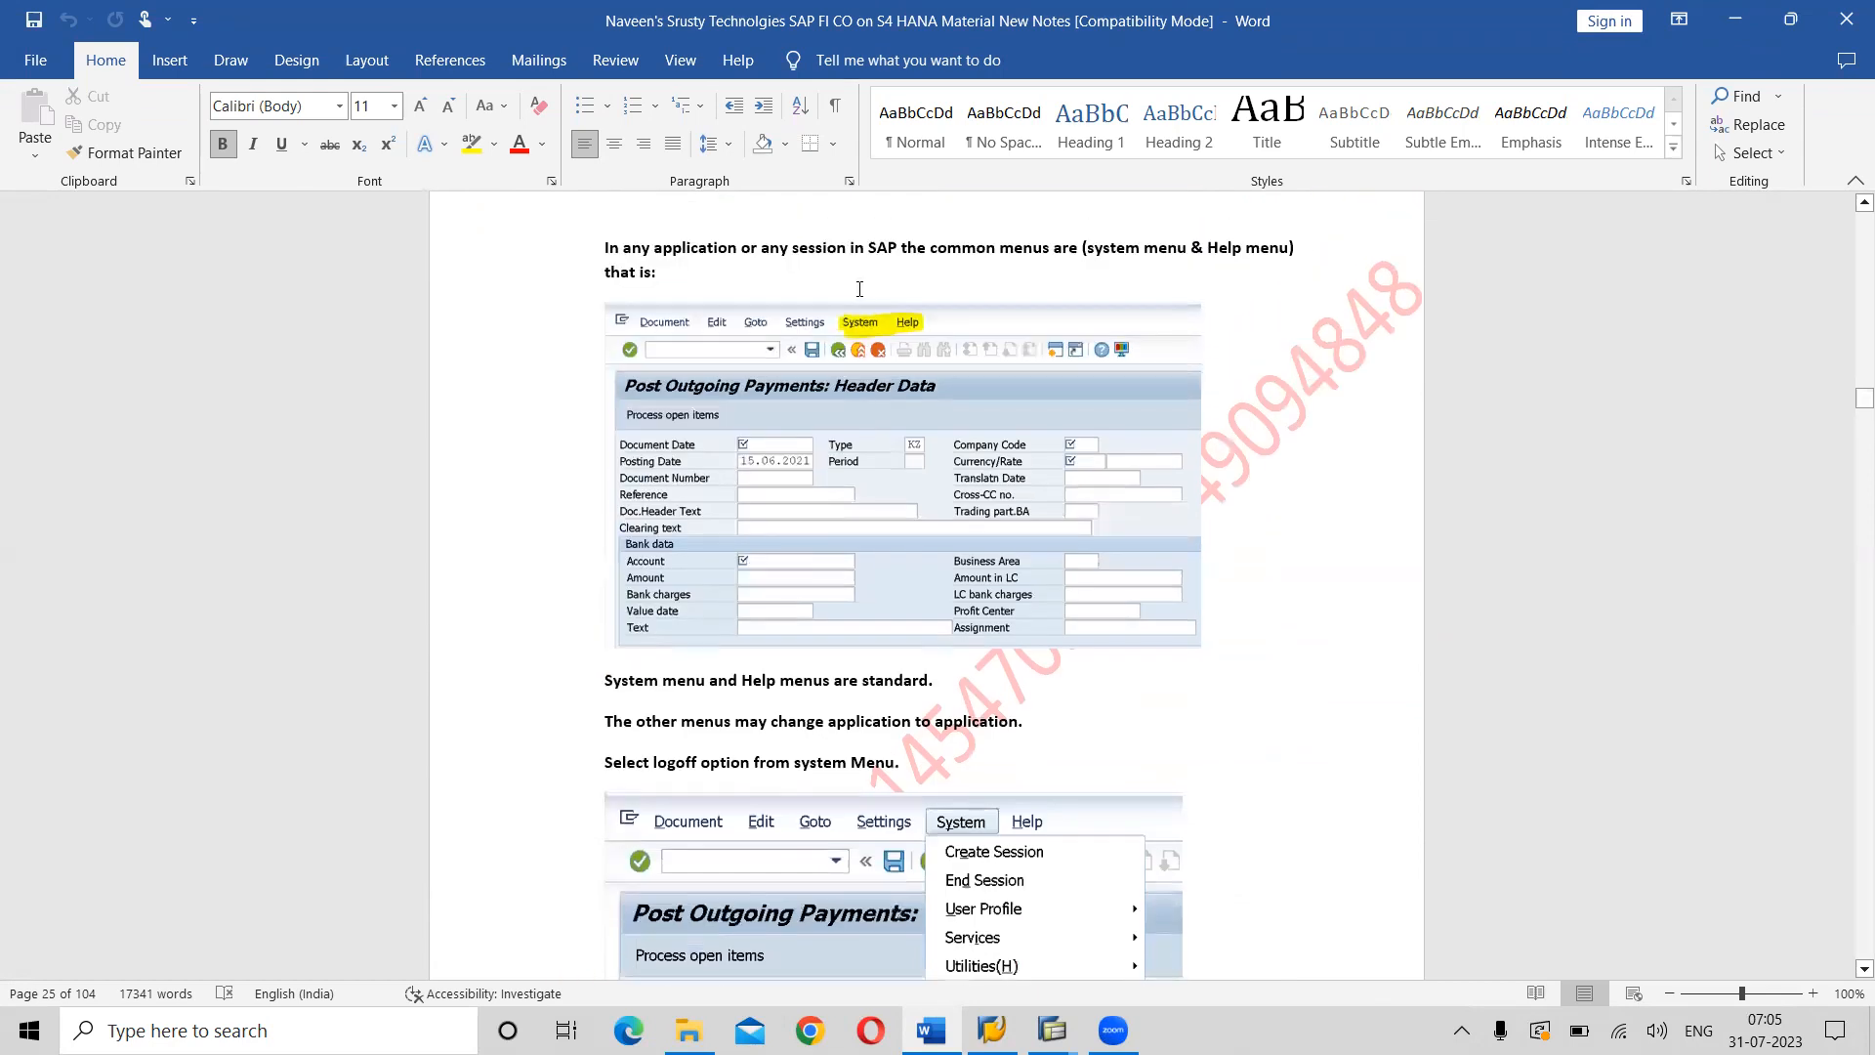
Close the last SAP Easy Access session with the window's close option and check which SAP sessions are still open.
key("alt+Tab")
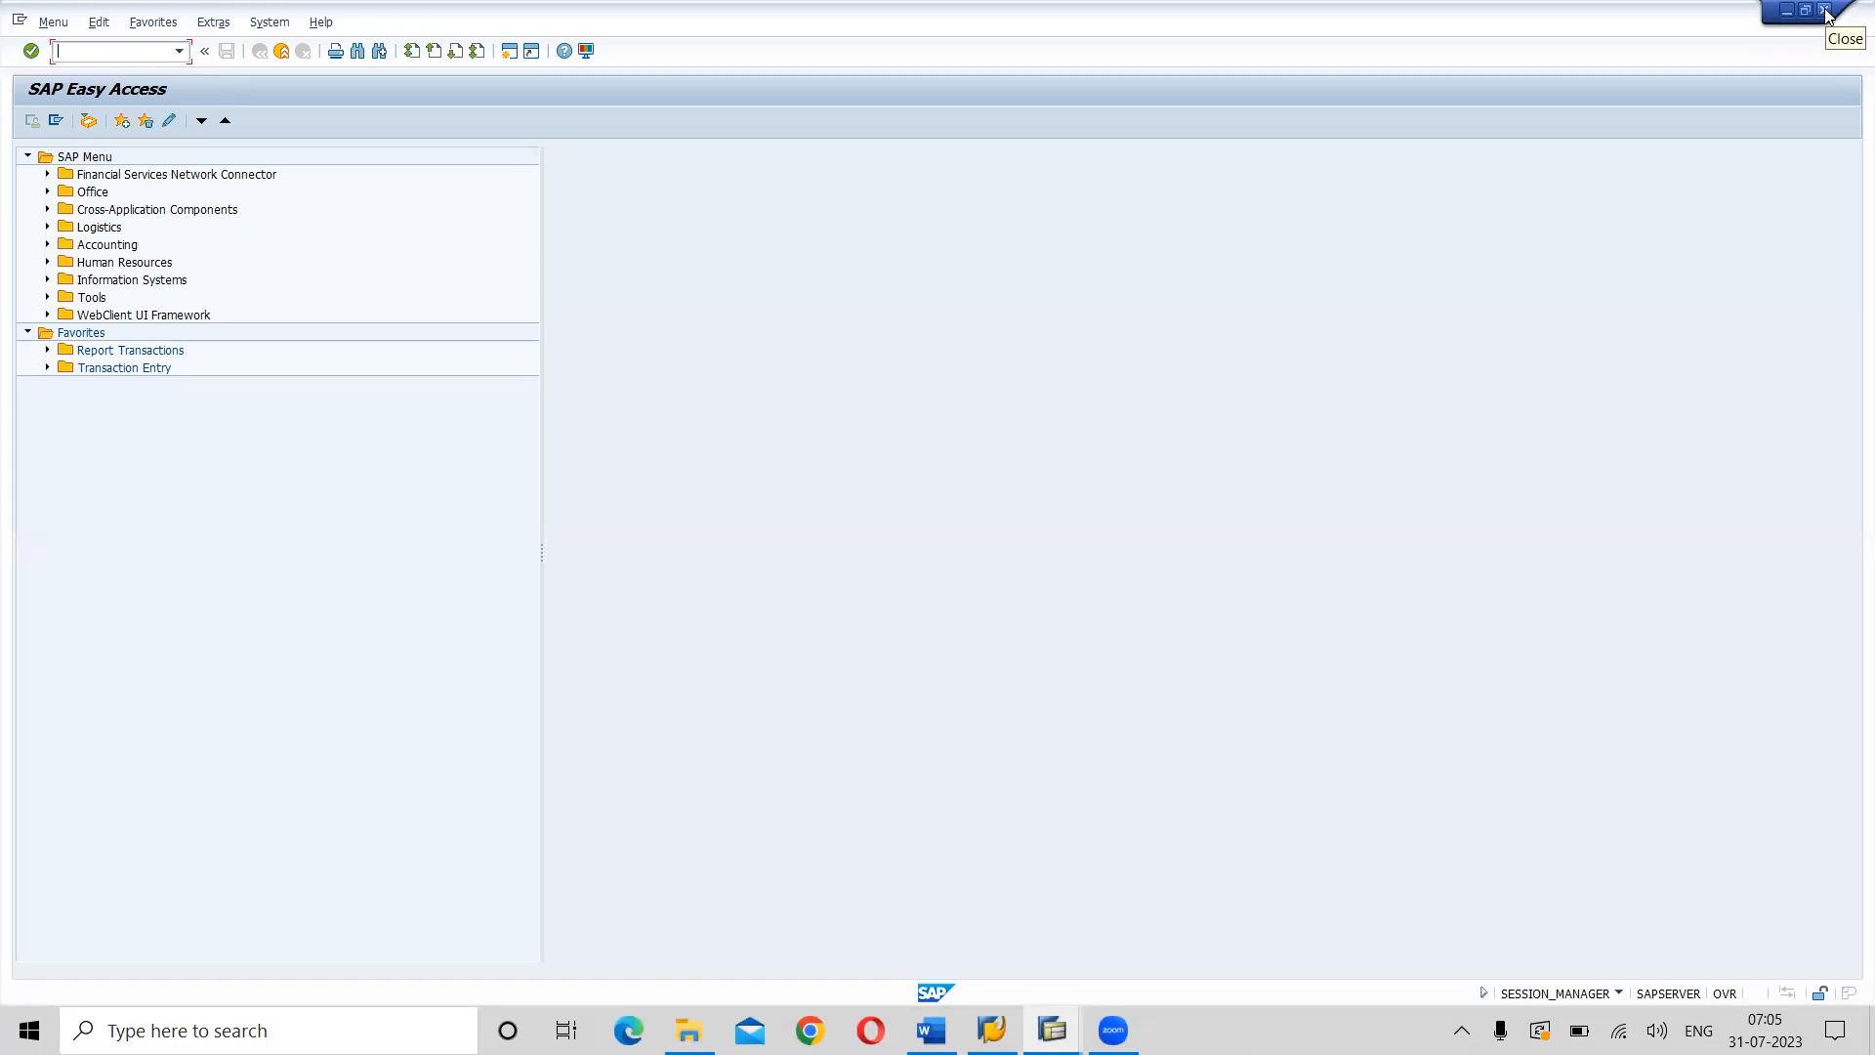
left_click(1825, 12)
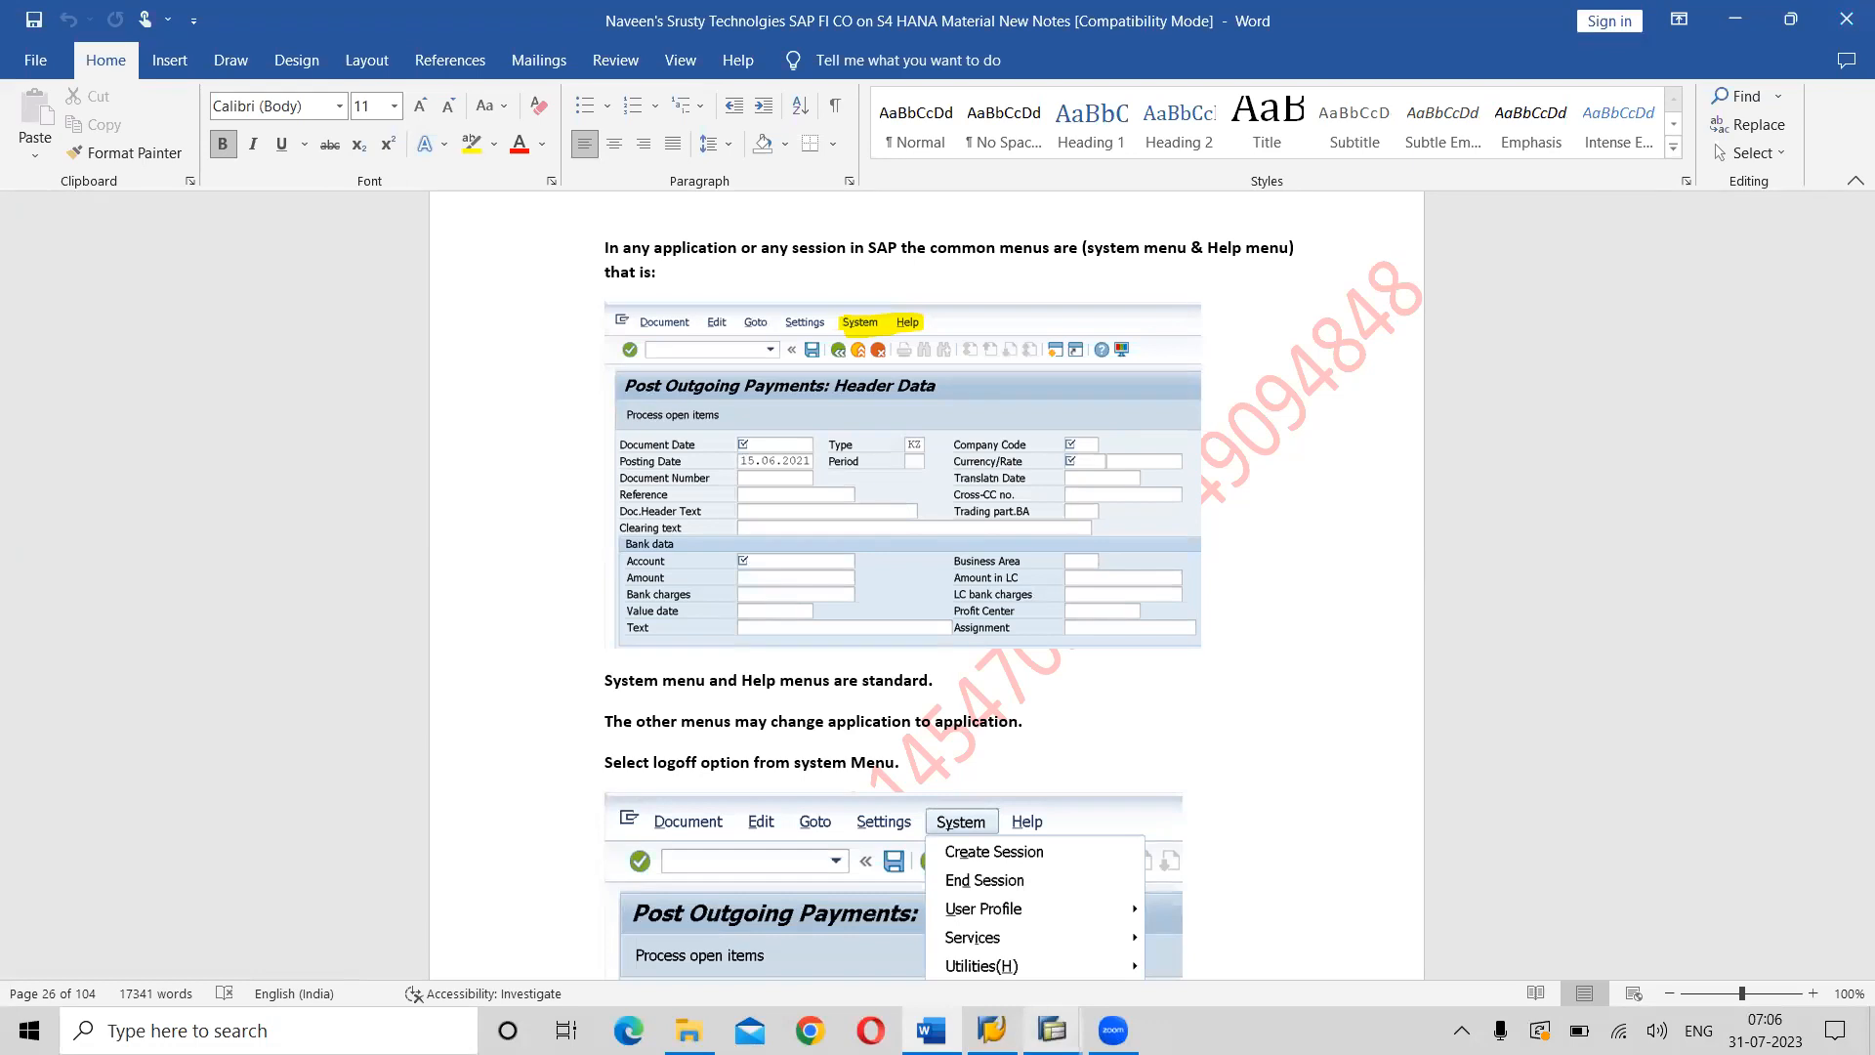
left_click(1051, 1031)
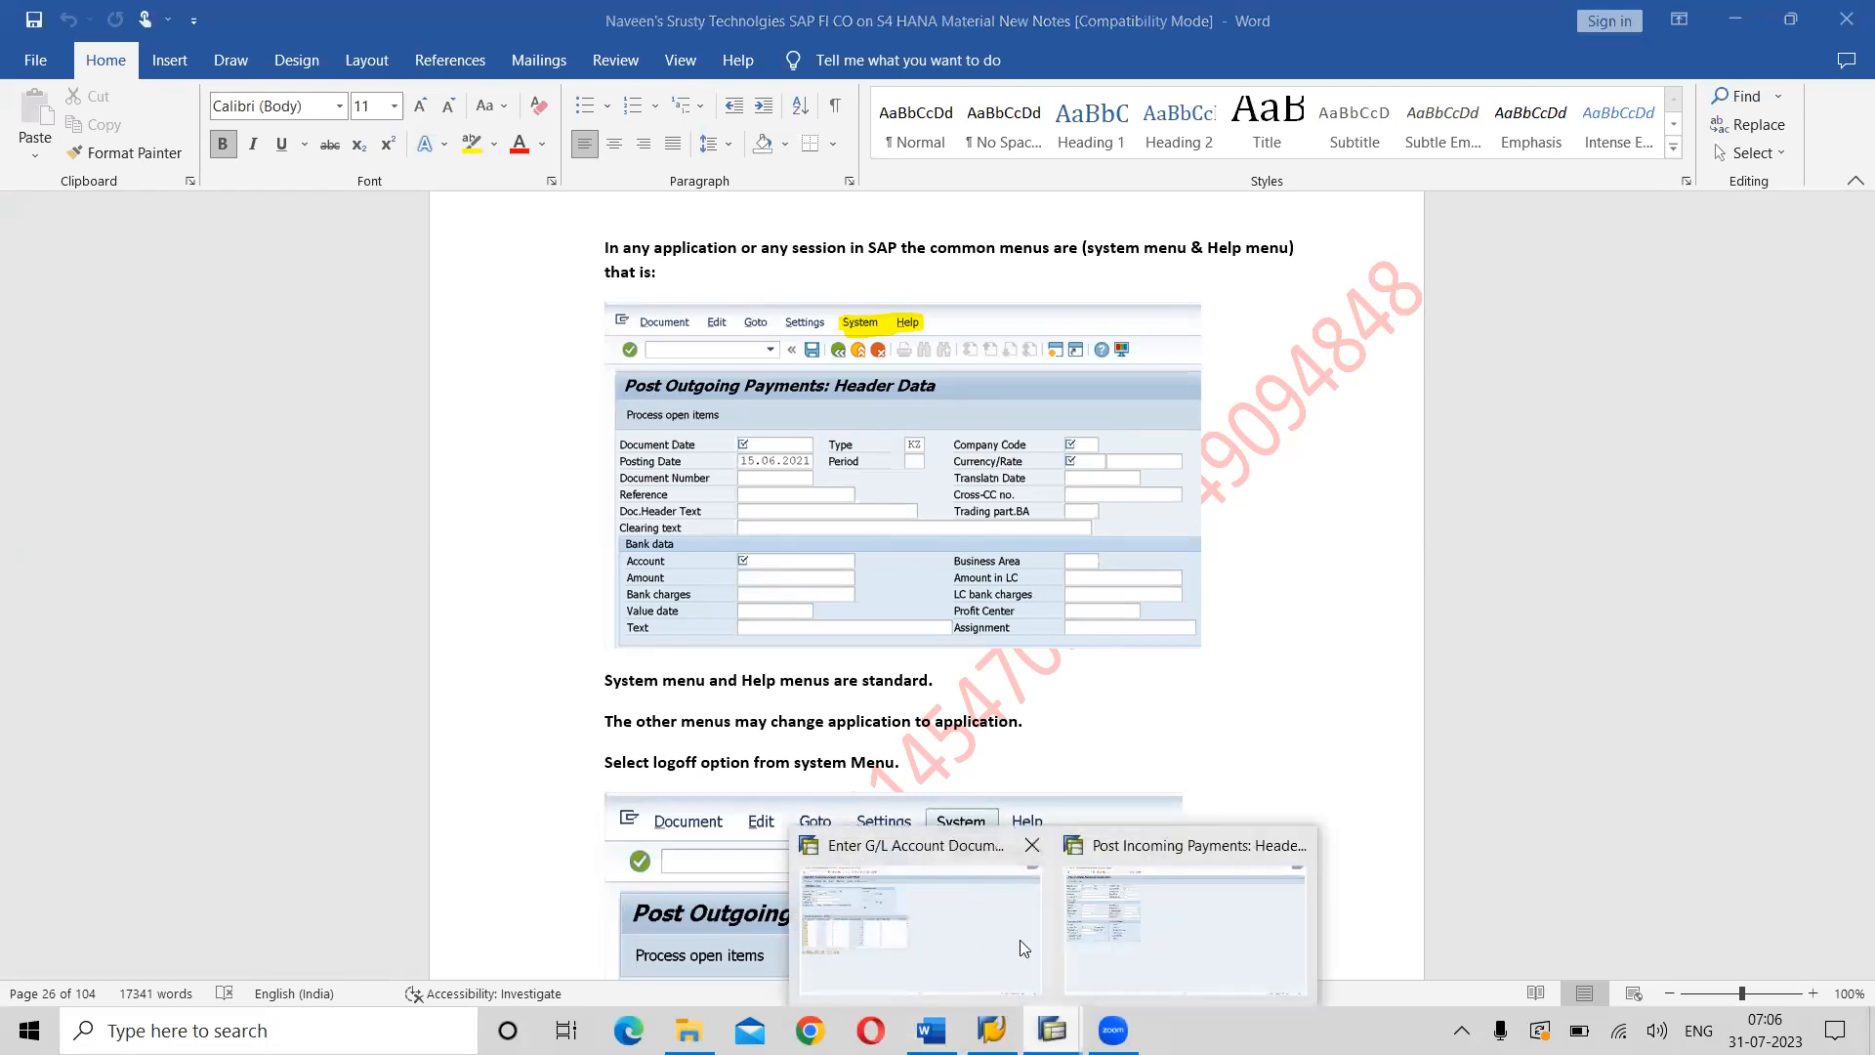
left_click(1246, 617)
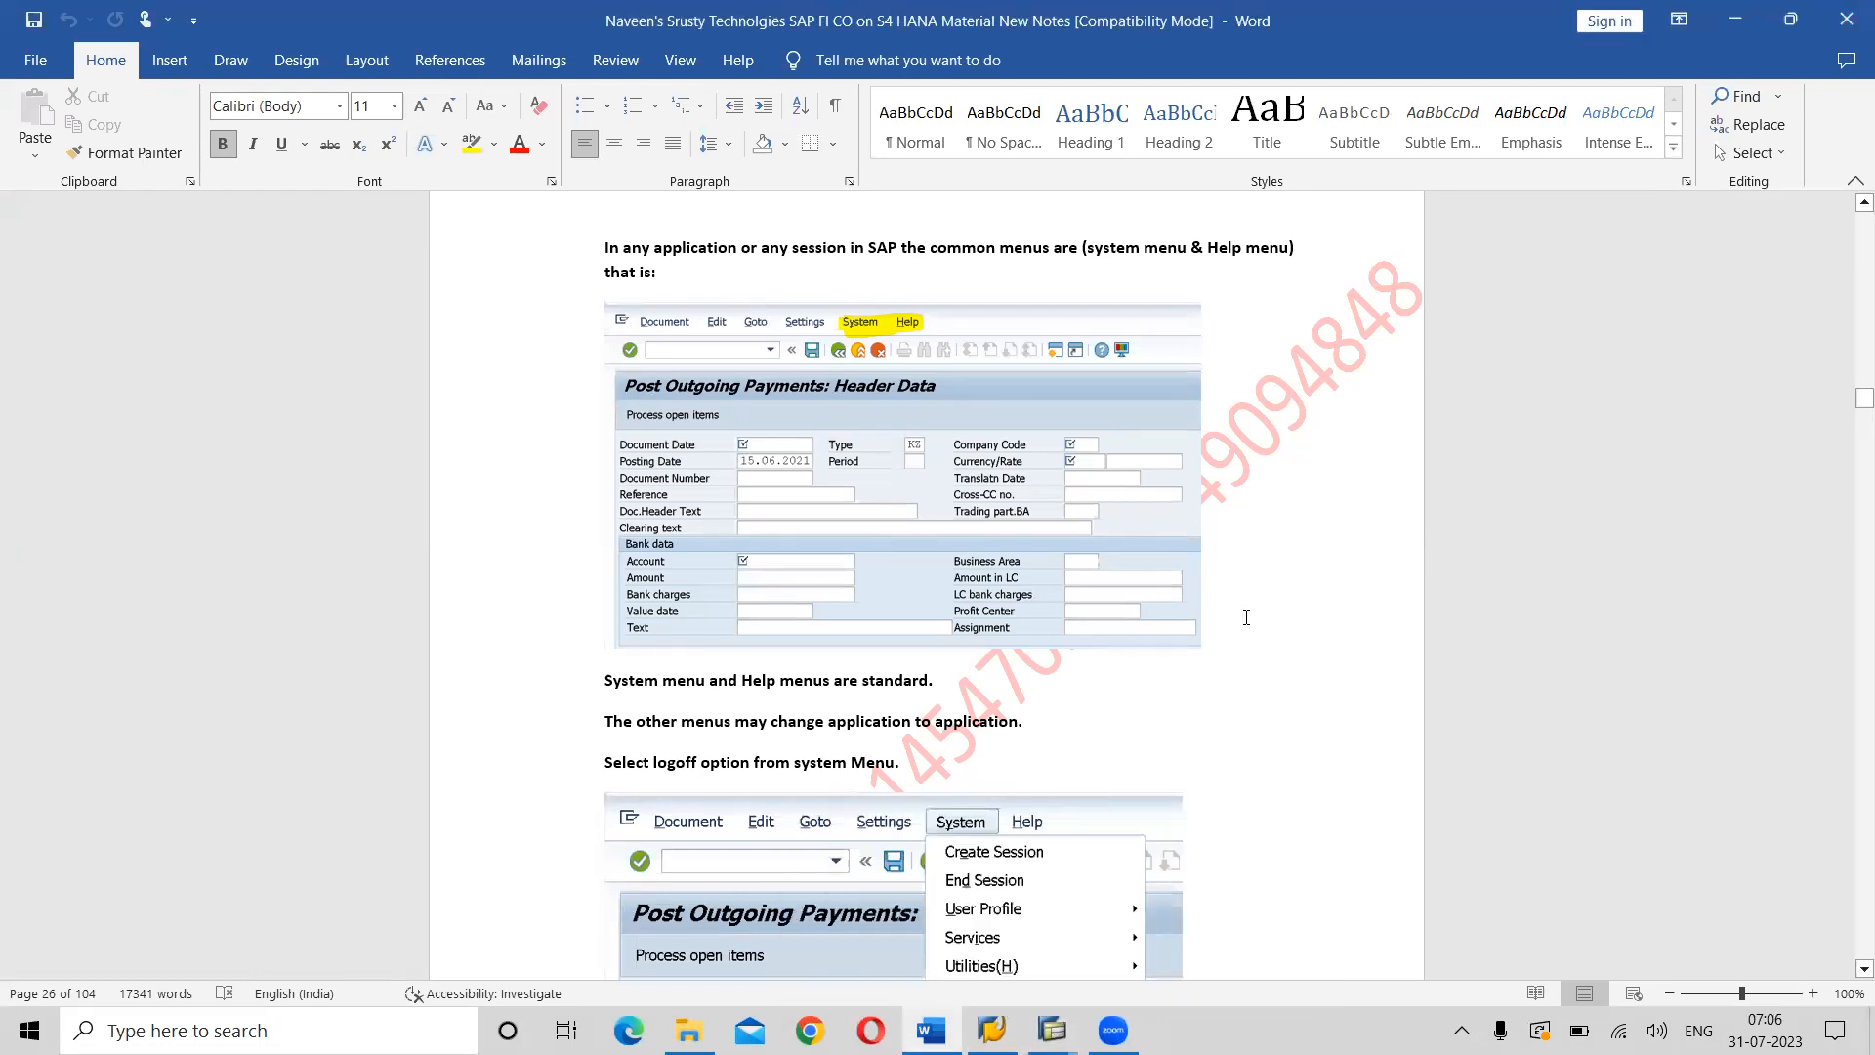
Insert a page break before the "Logging off SAP System" heading in the Word notes and save the document.
scroll(1246, 618, "up", 10)
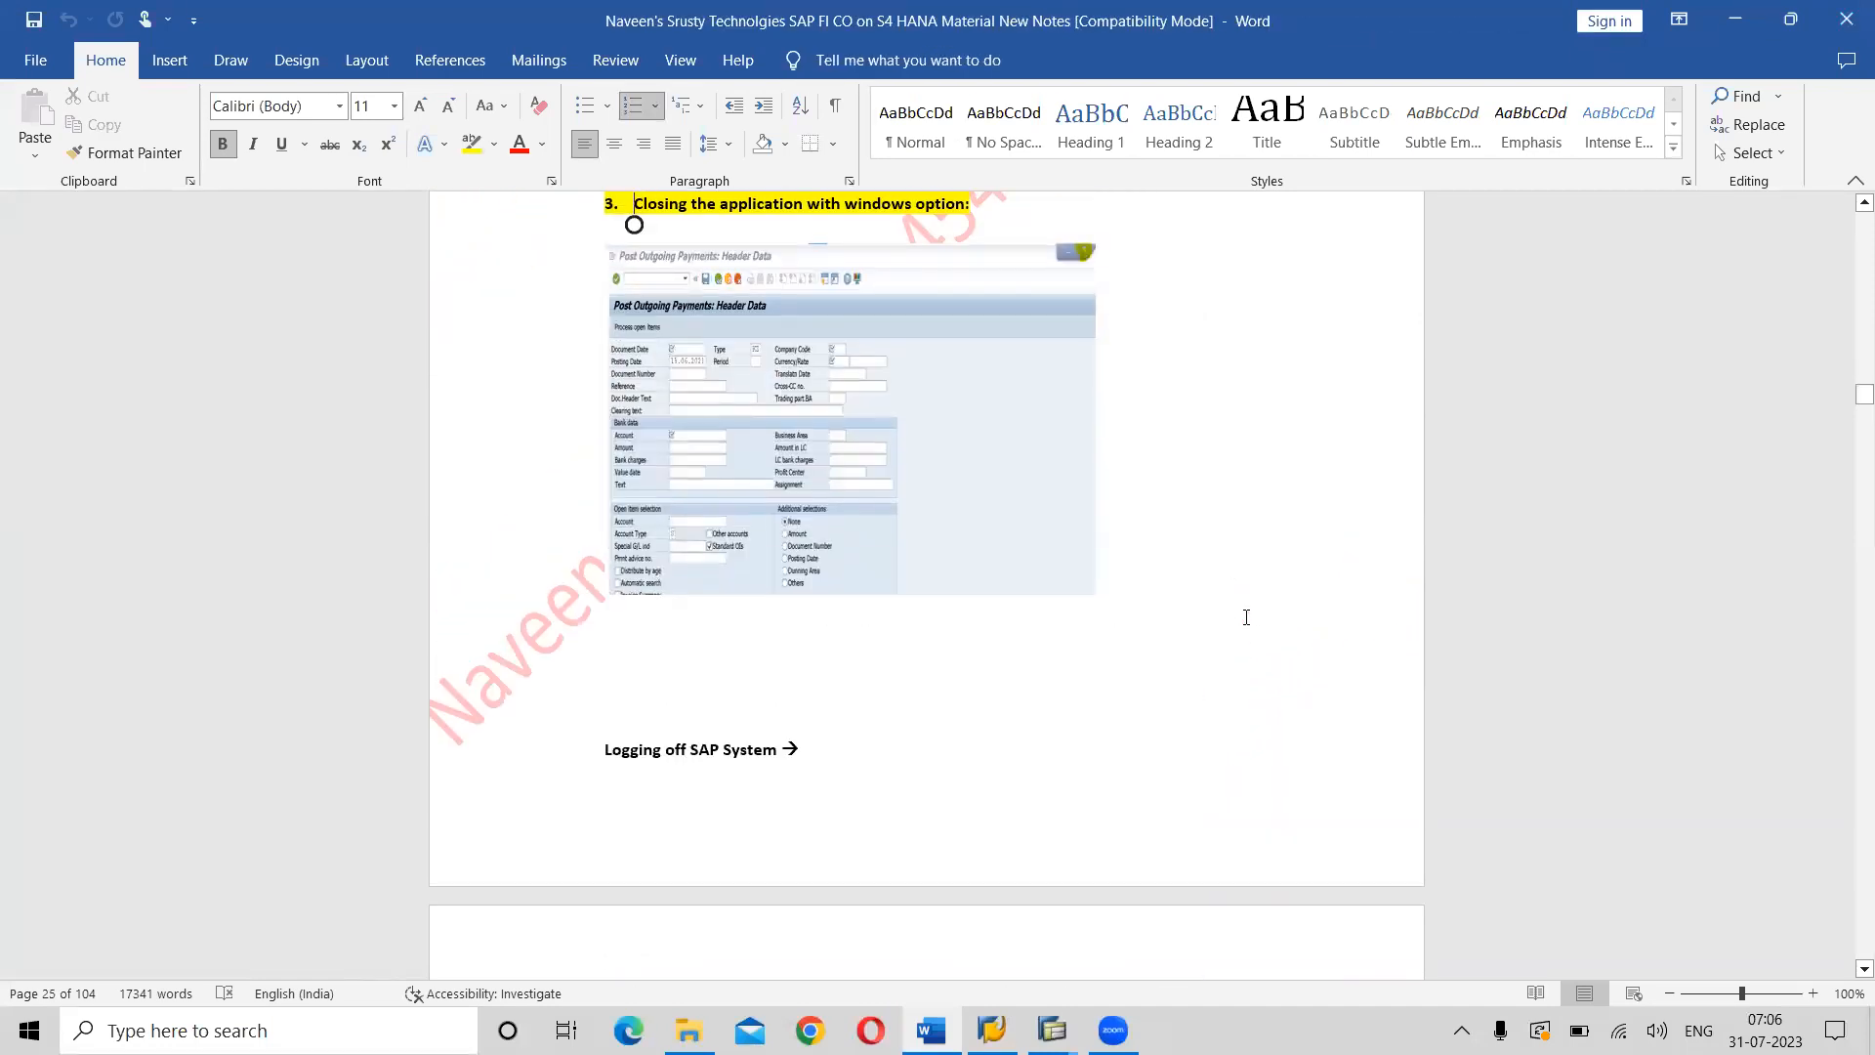
scroll(1246, 617, "up", 5)
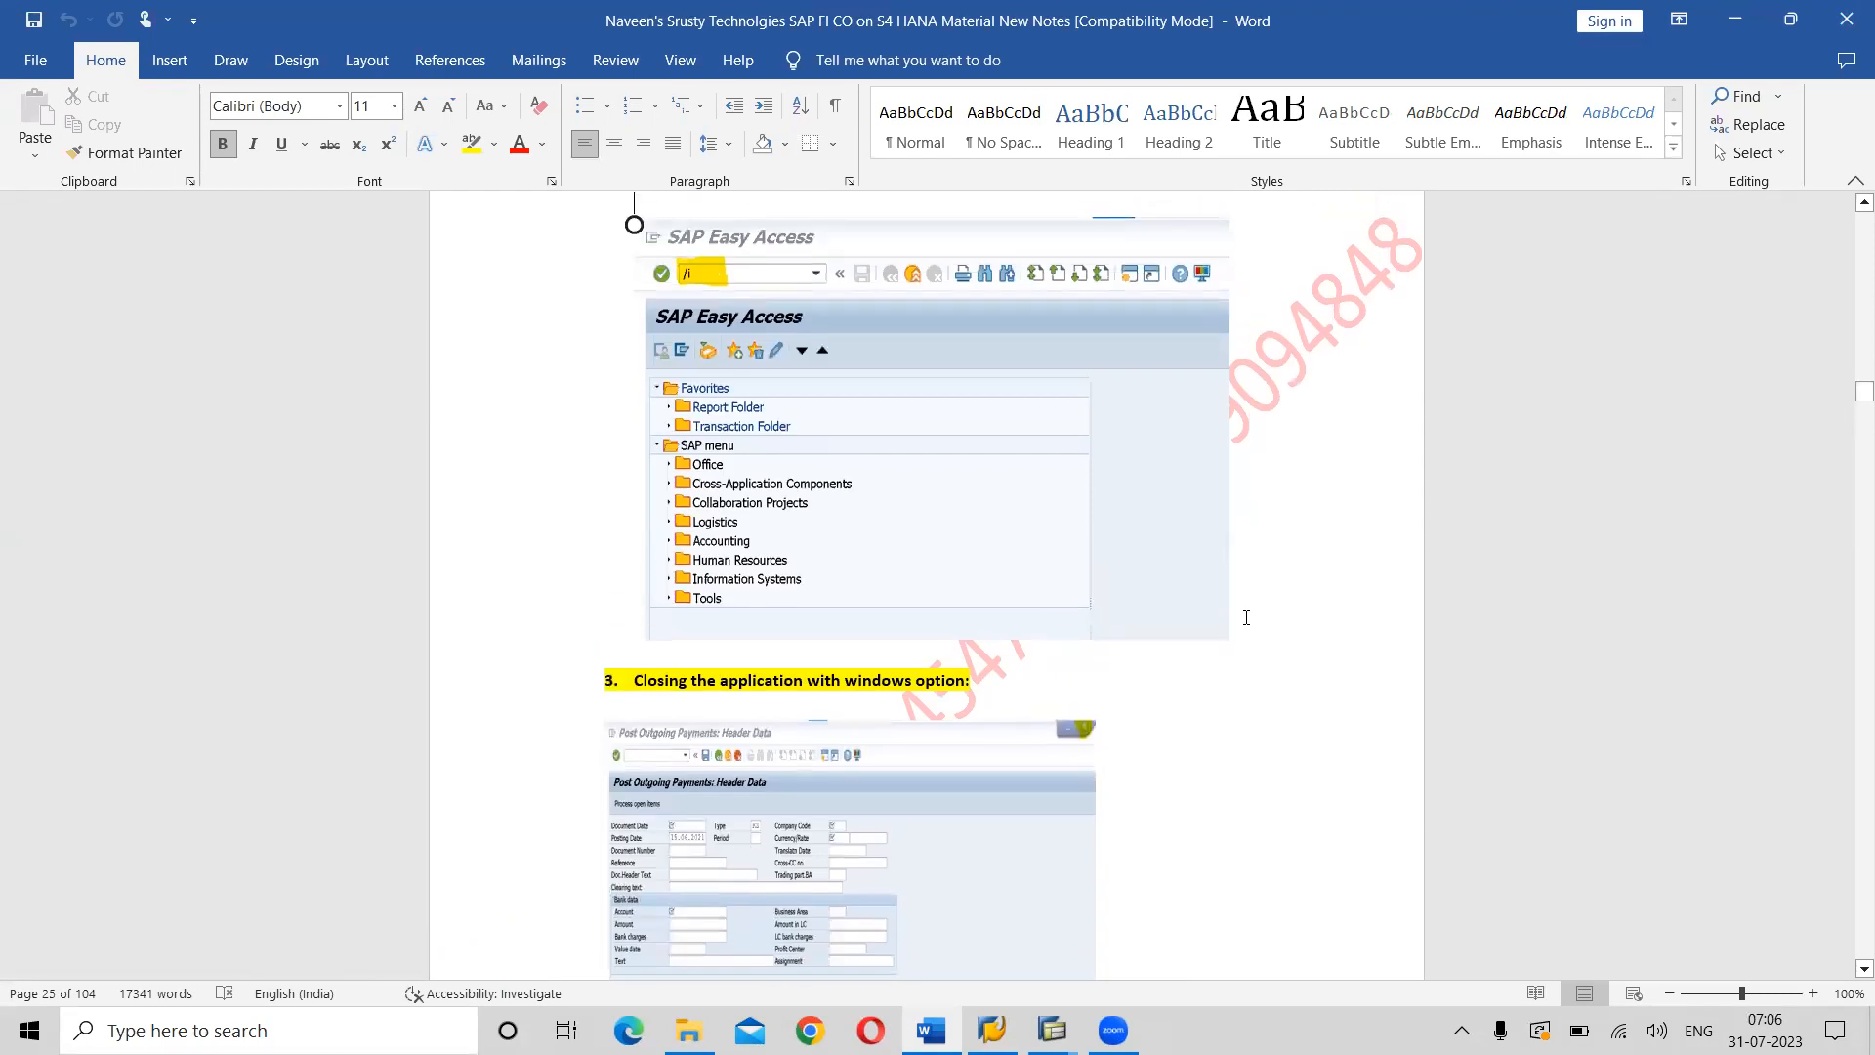
scroll(1246, 617, "down", 3)
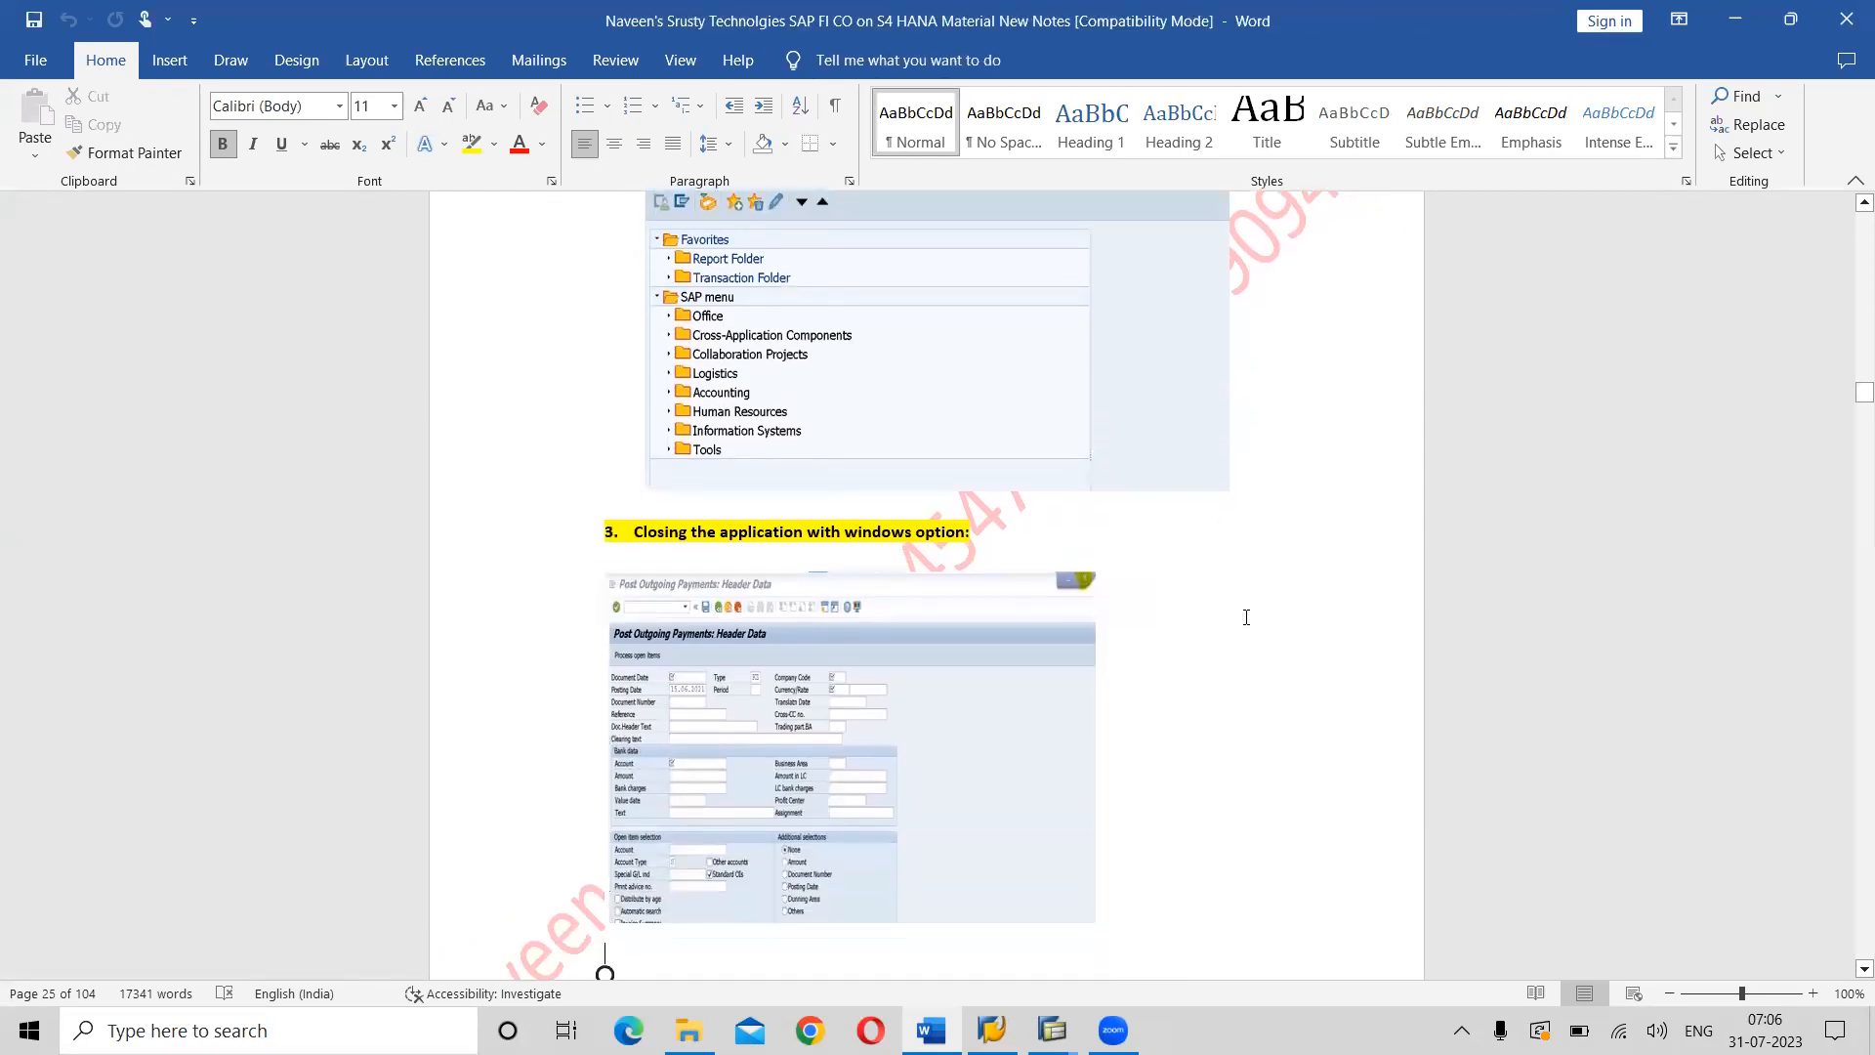
scroll(1246, 617, "down", 9)
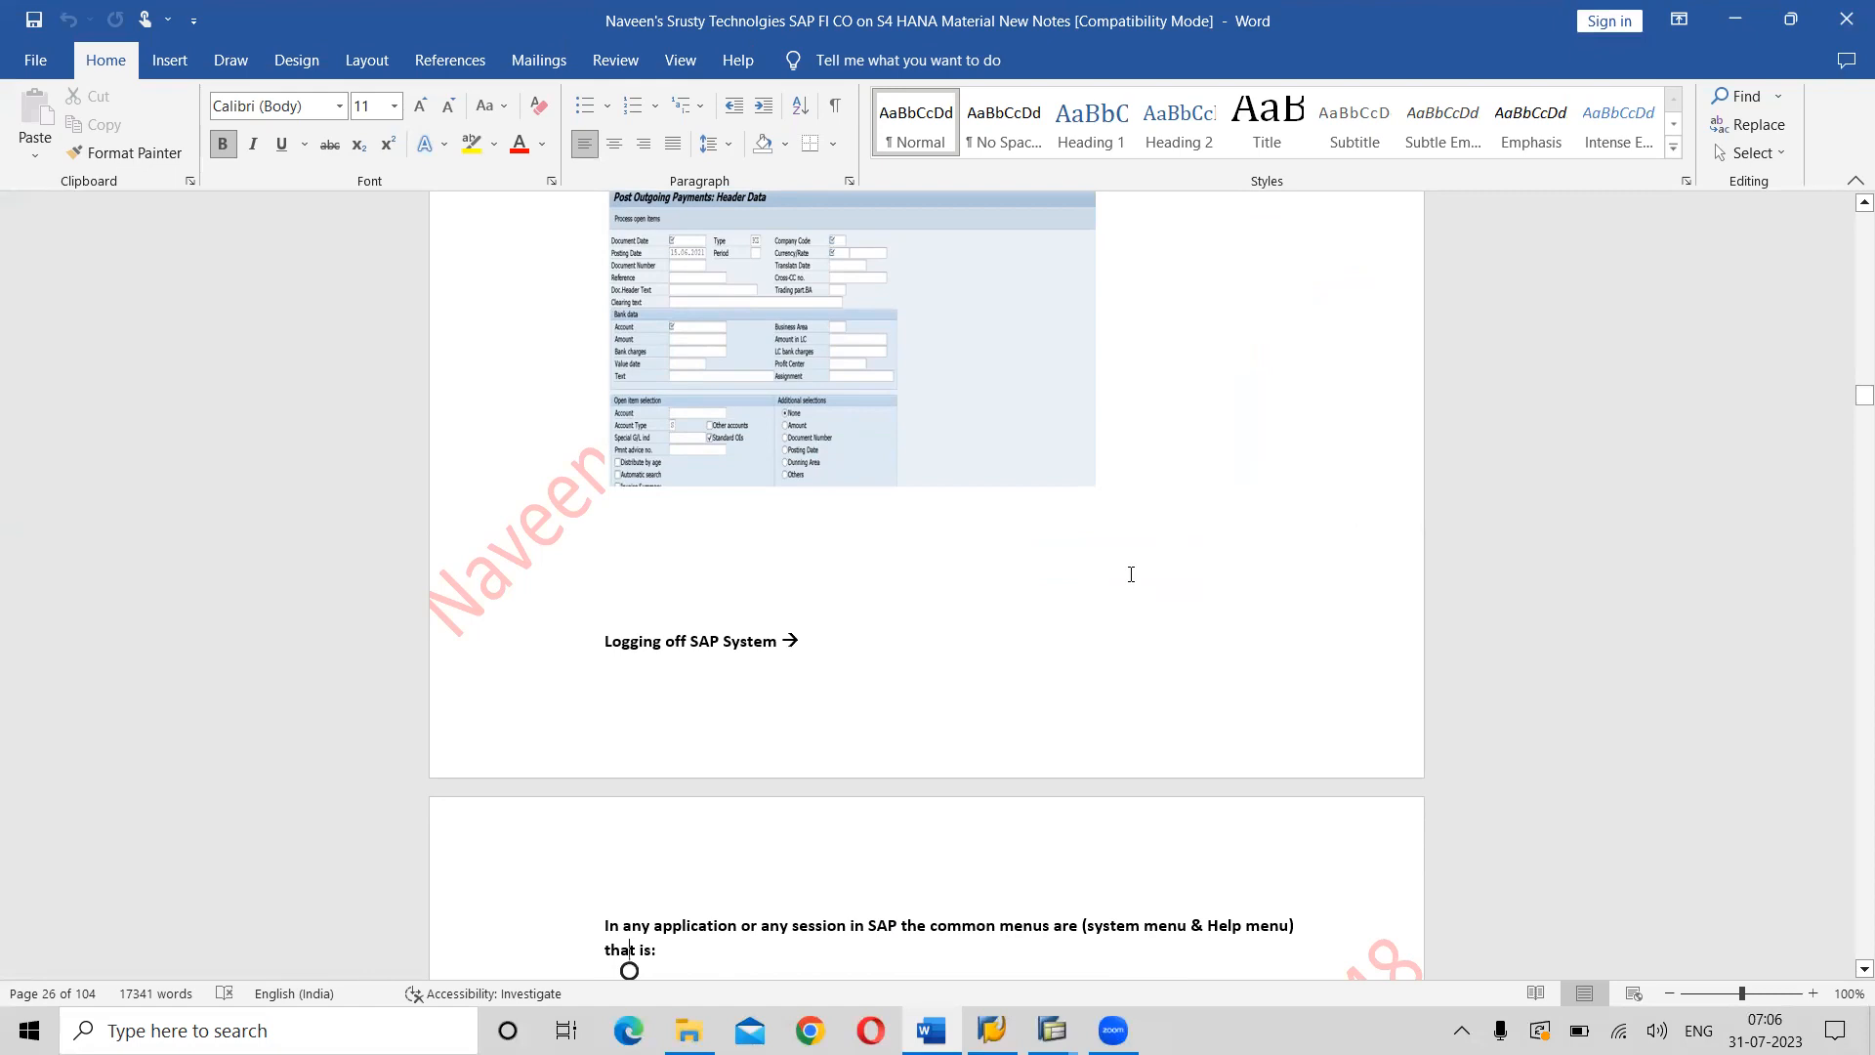
left_click(602, 640)
key("ctrl+Return")
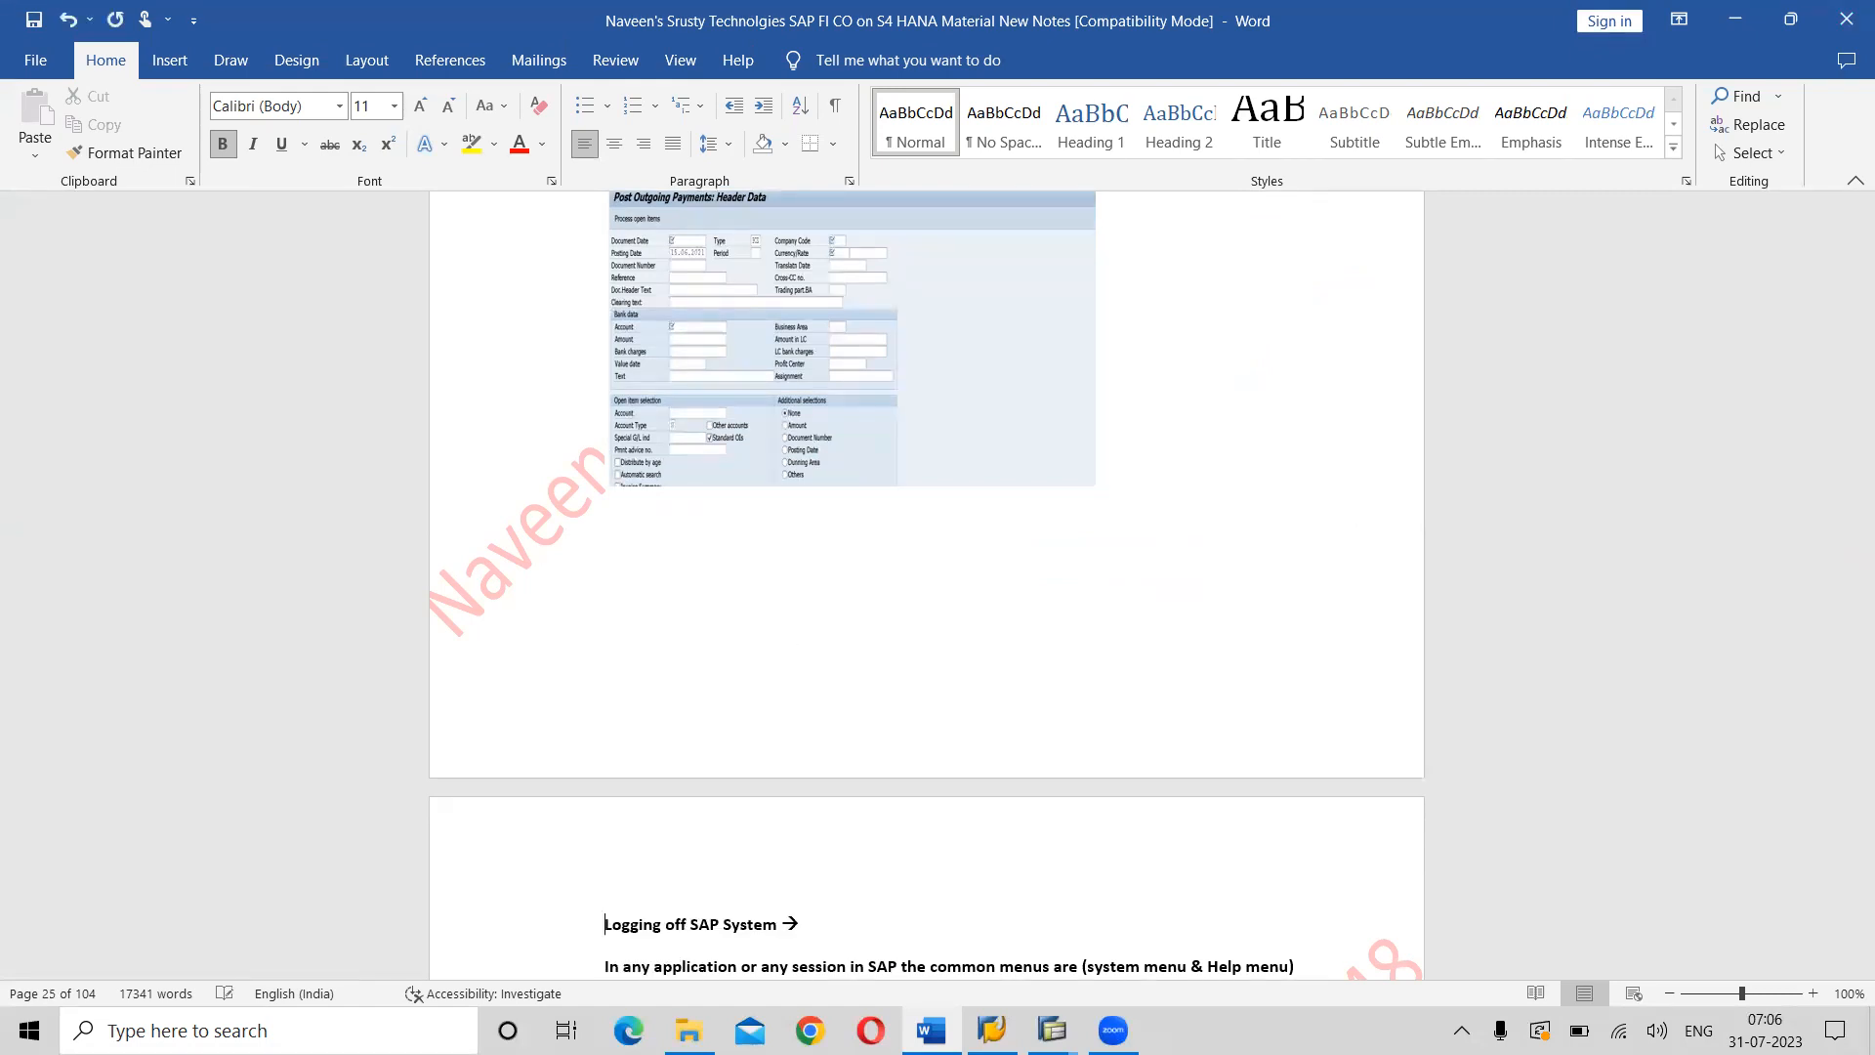
key("ctrl+s")
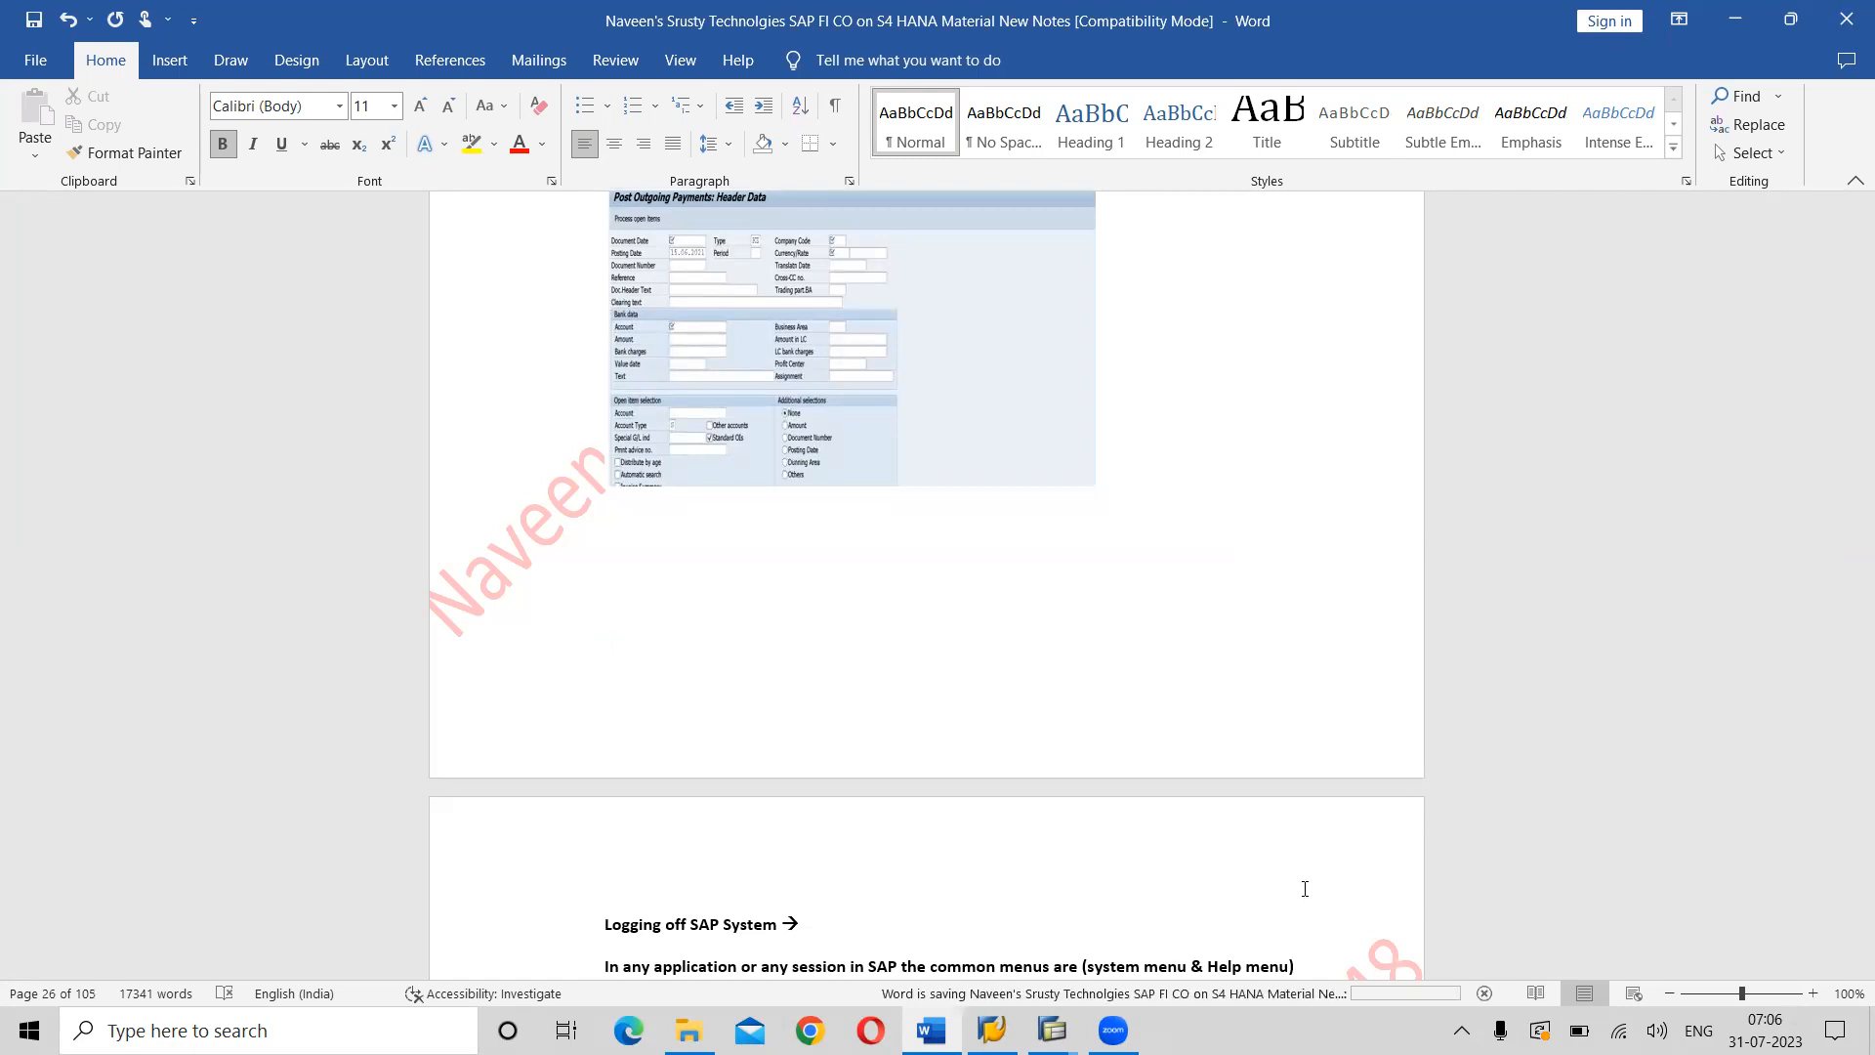
Read the notes under "Logging off SAP System" about the System and Help menus common to every session.
left_click(1850, 969)
scroll(1848, 969, "down", 3)
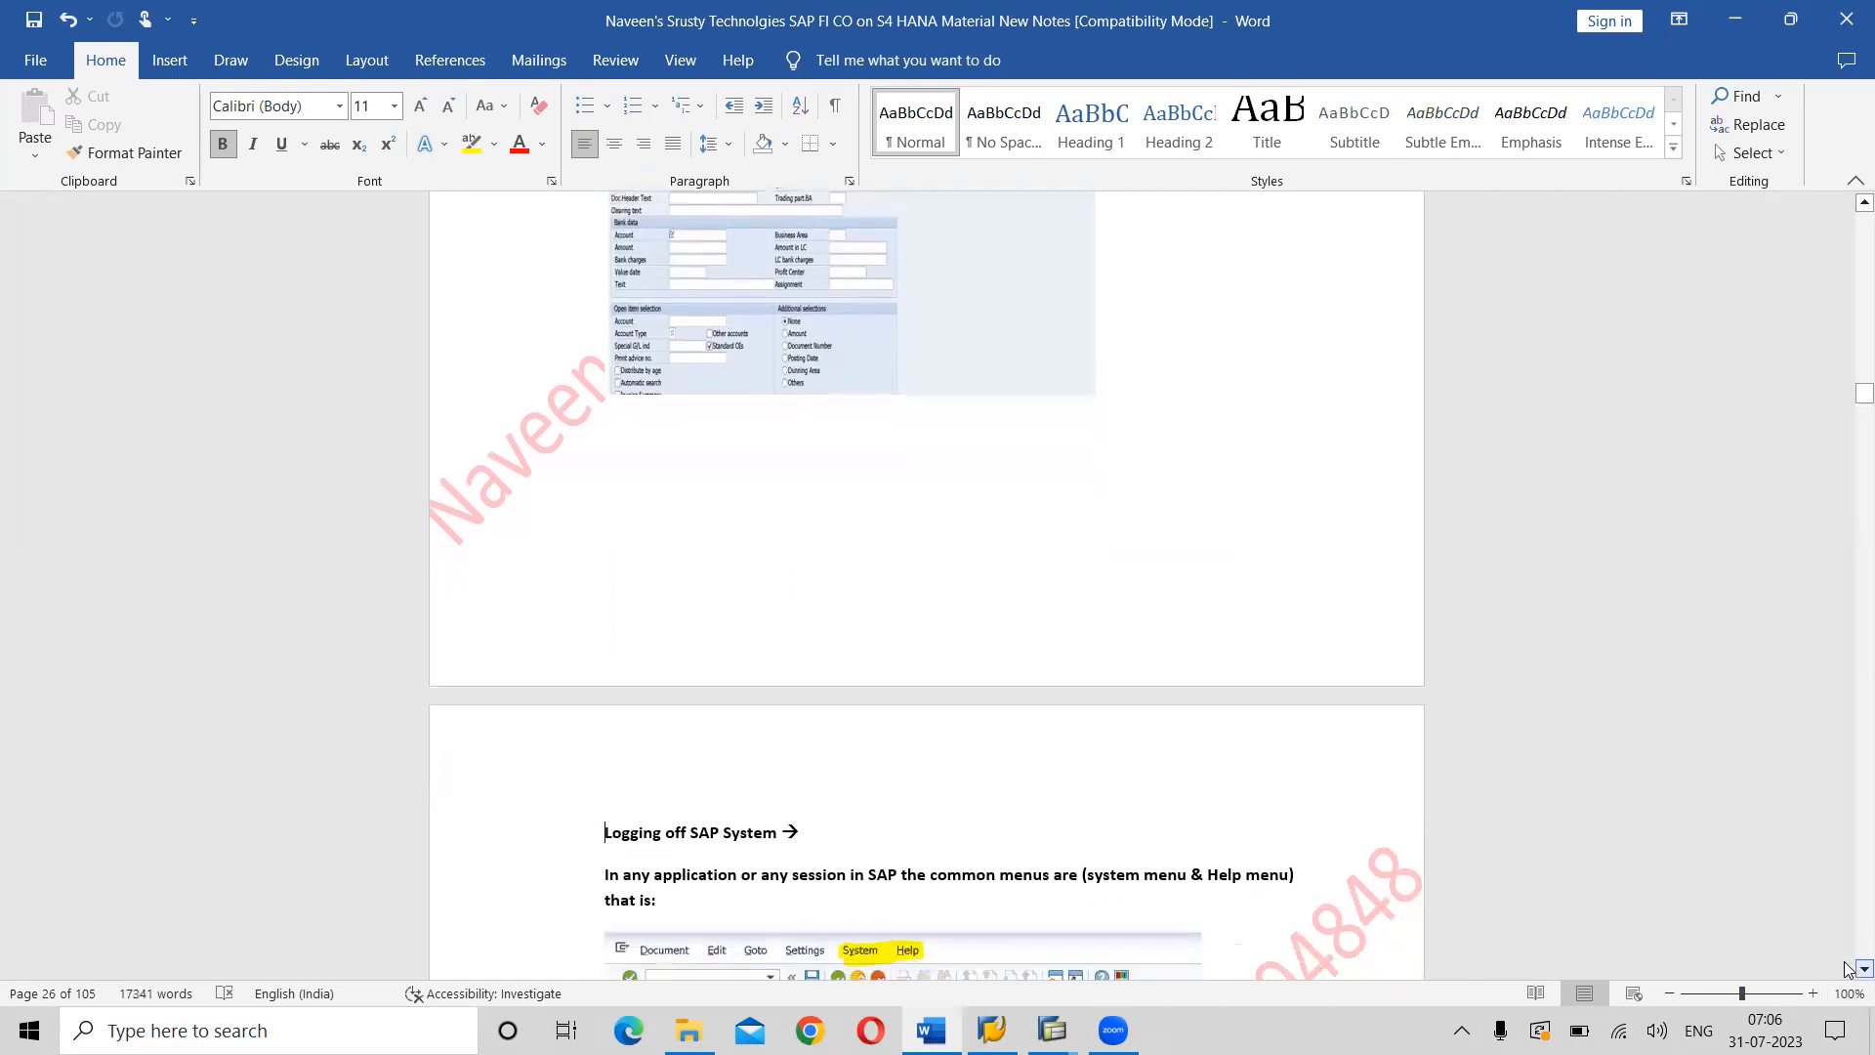
scroll(1849, 969, "down", 3)
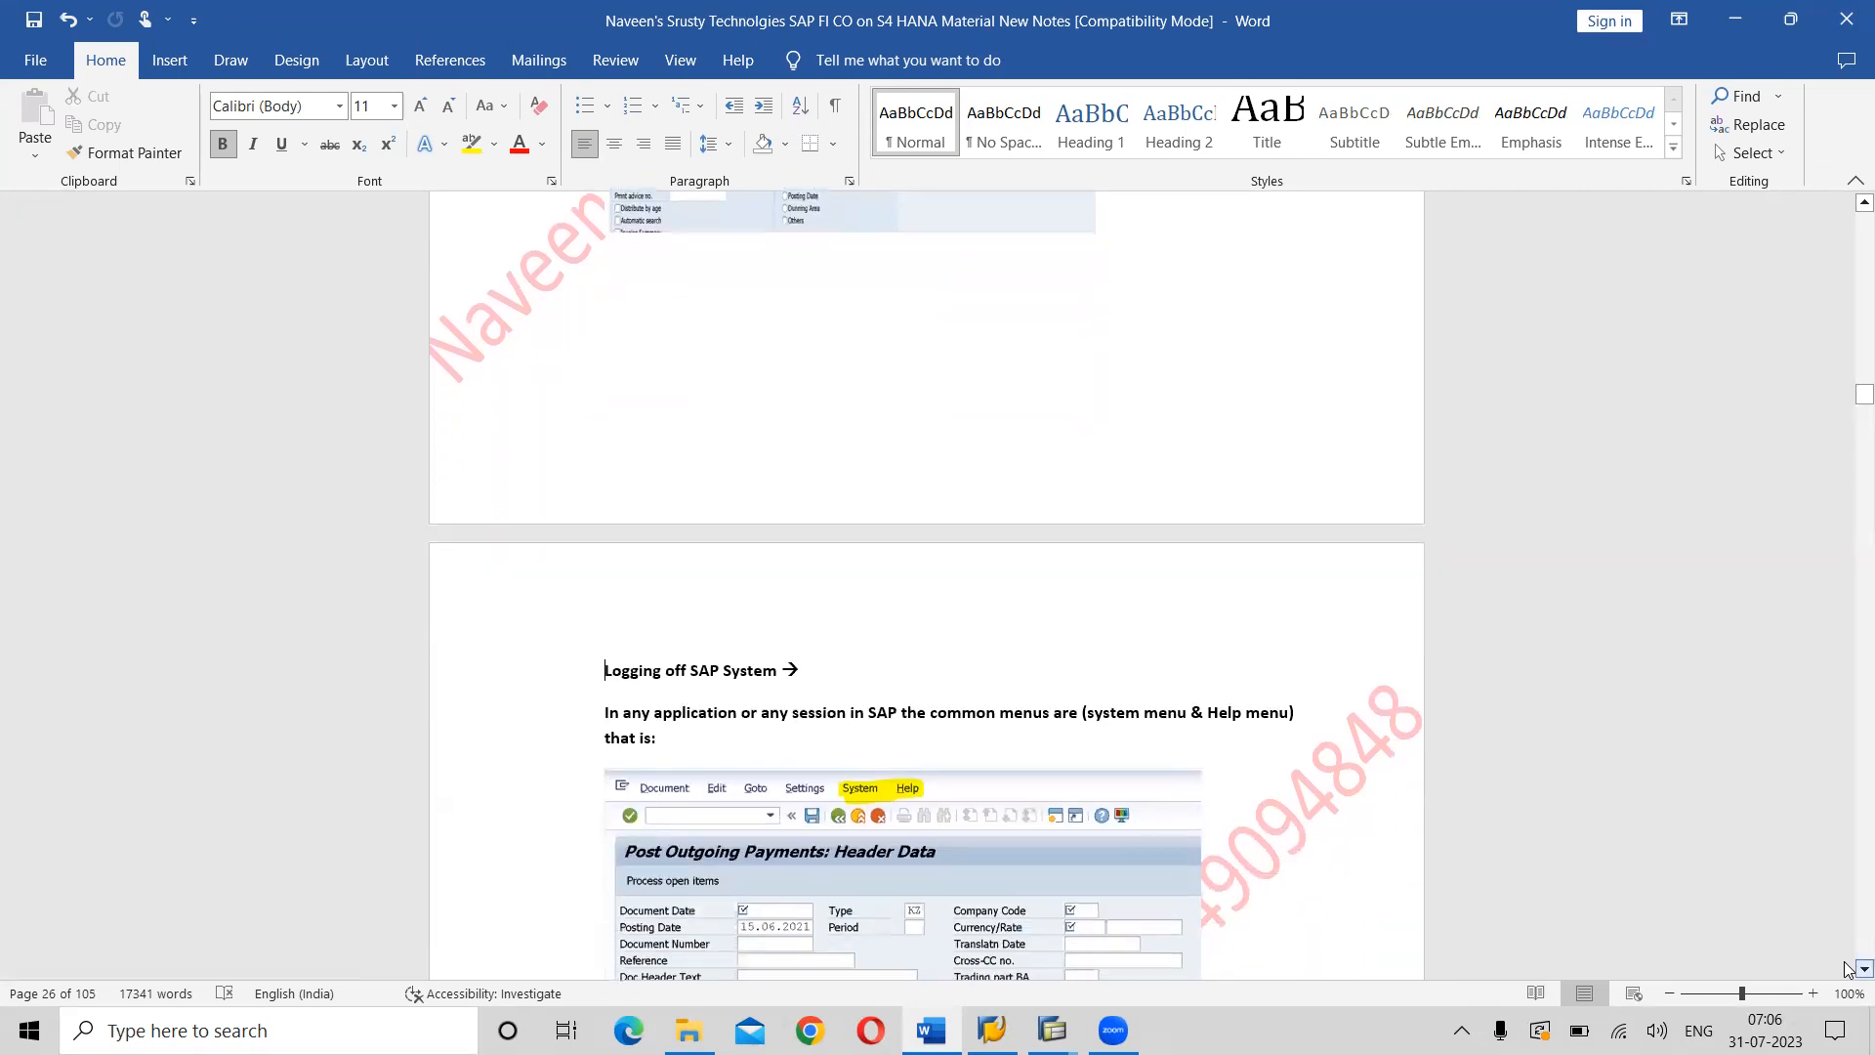
left_click(1848, 969)
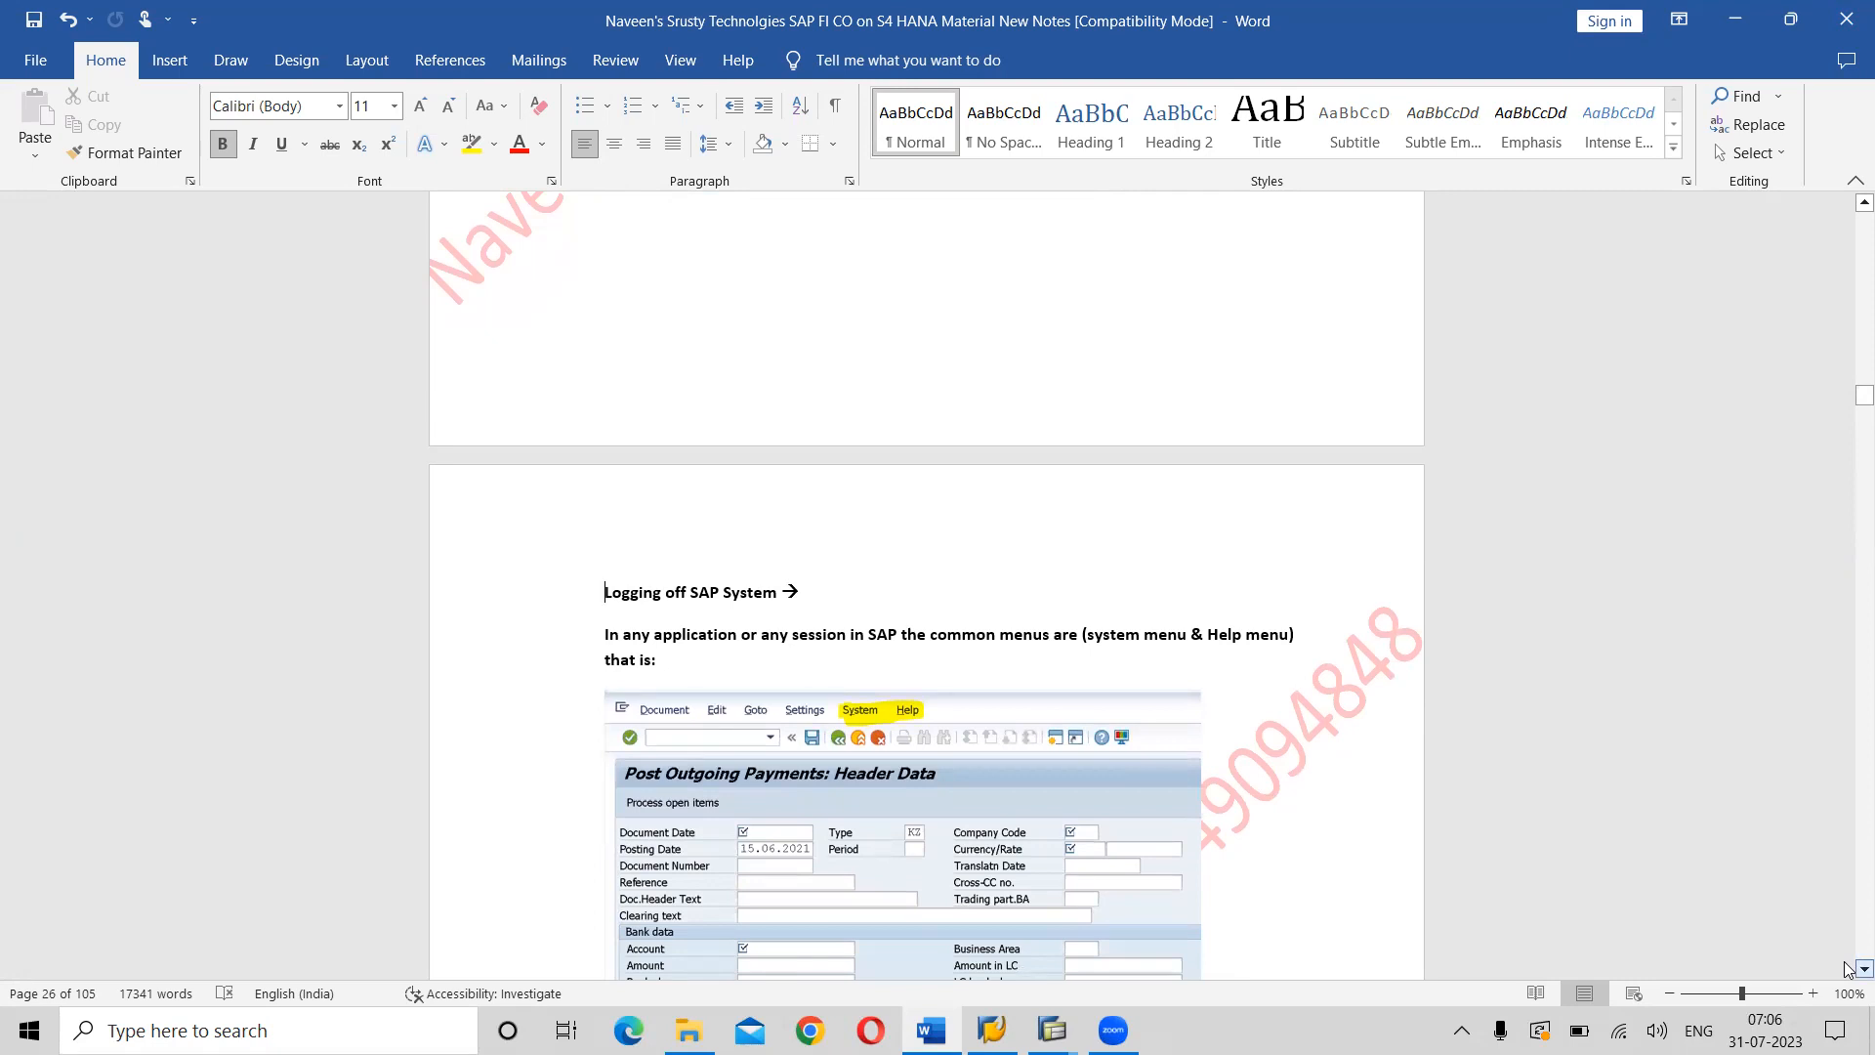
scroll(1848, 969, "down", 3)
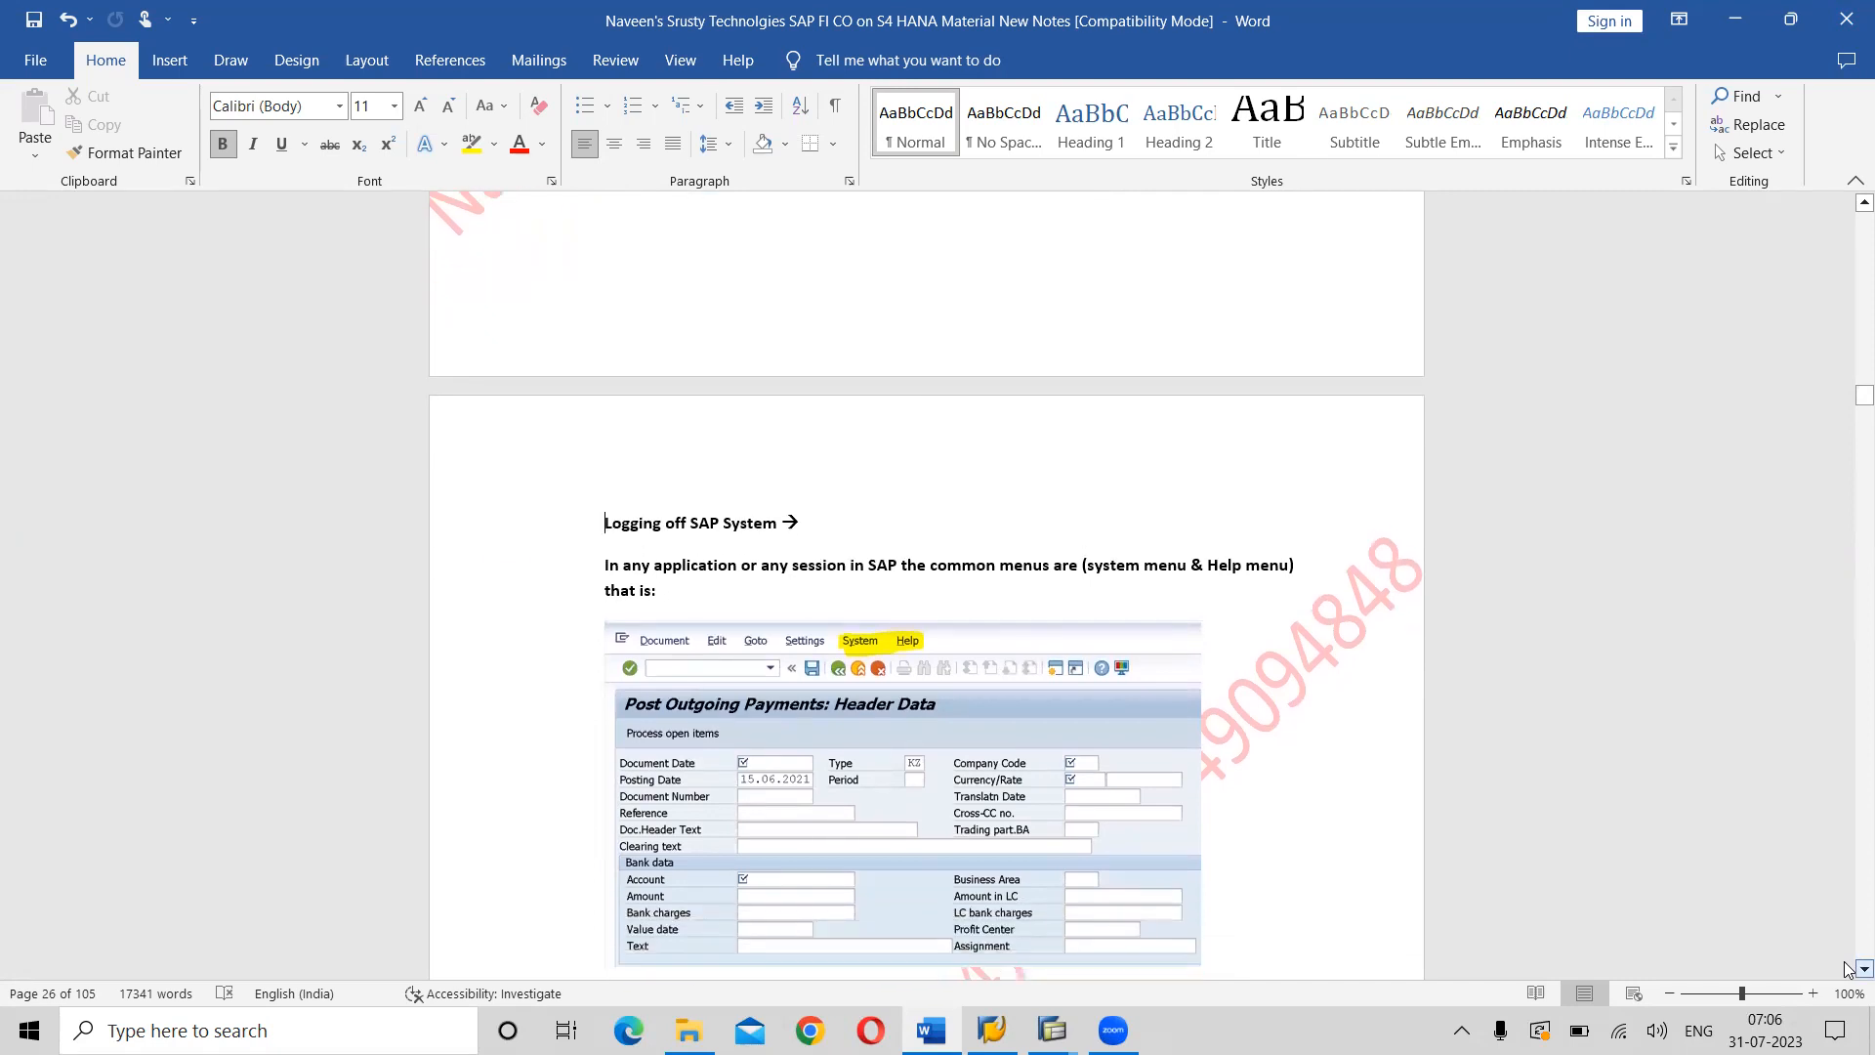
scroll(1848, 969, "down", 1)
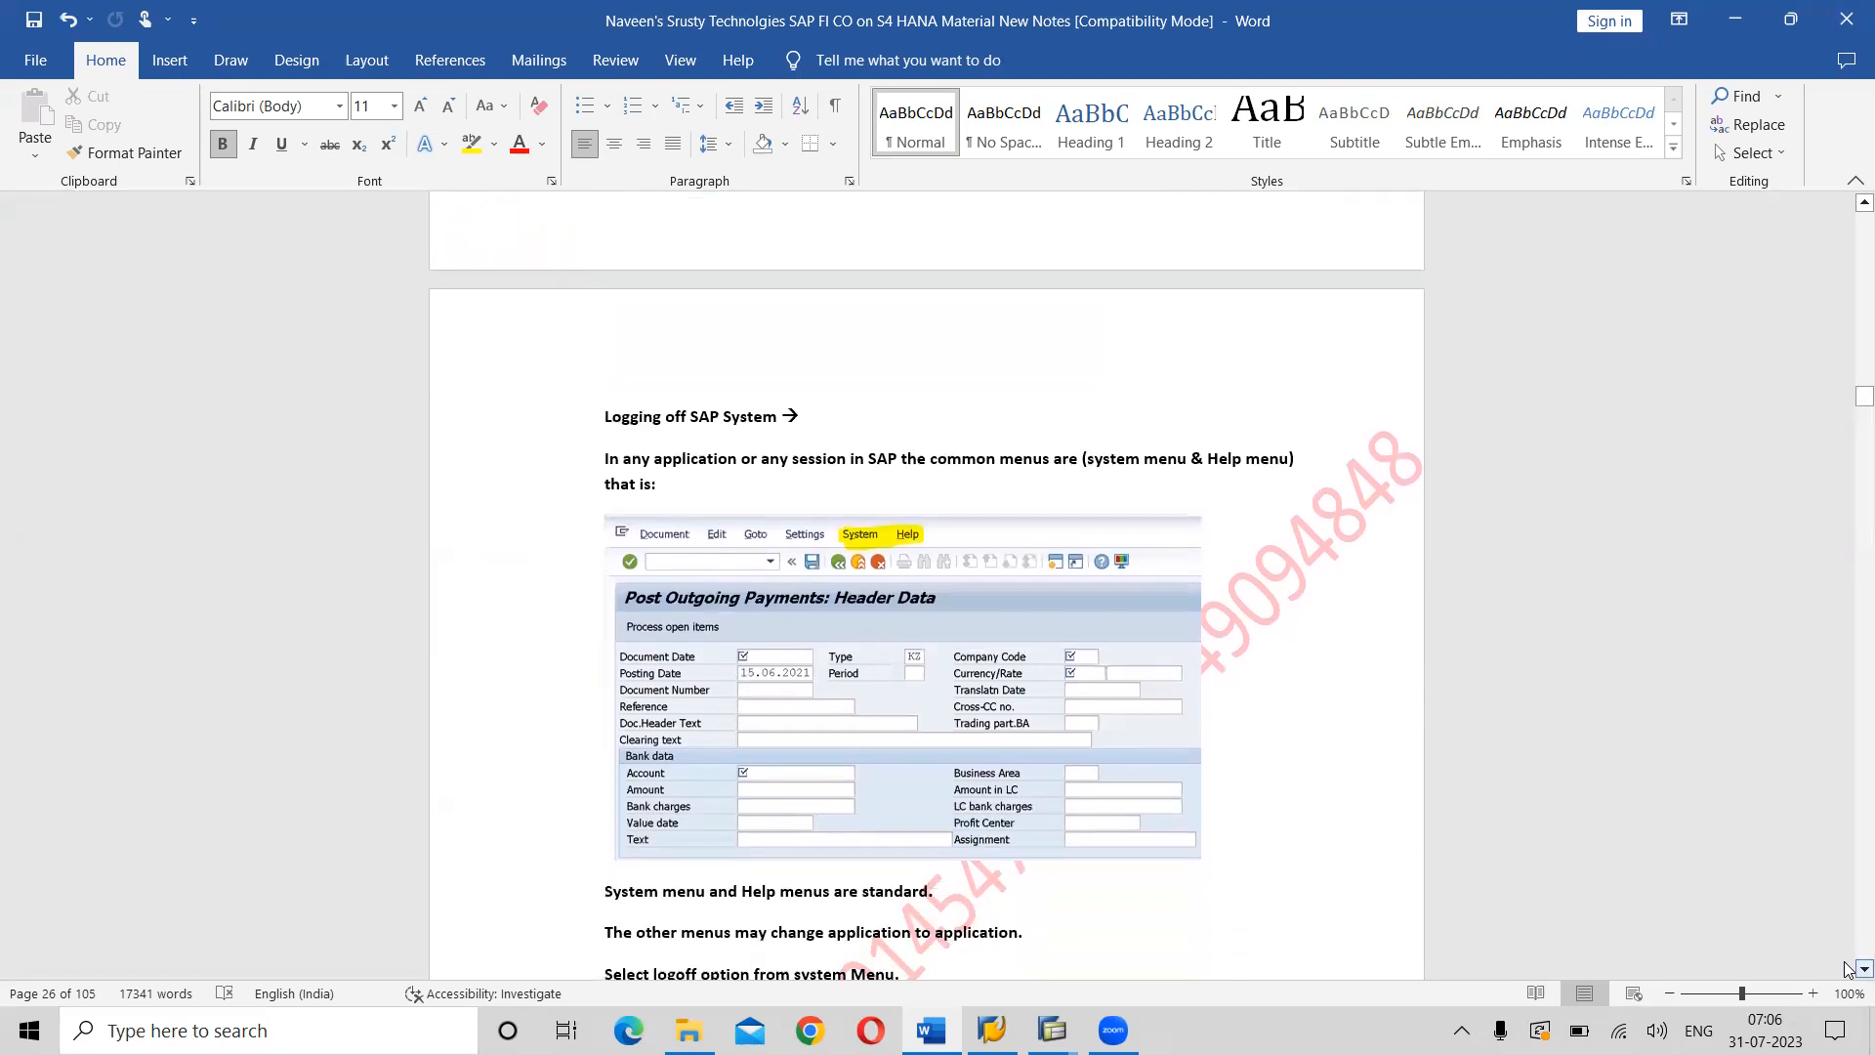
left_click(1848, 969)
left_click(1849, 969)
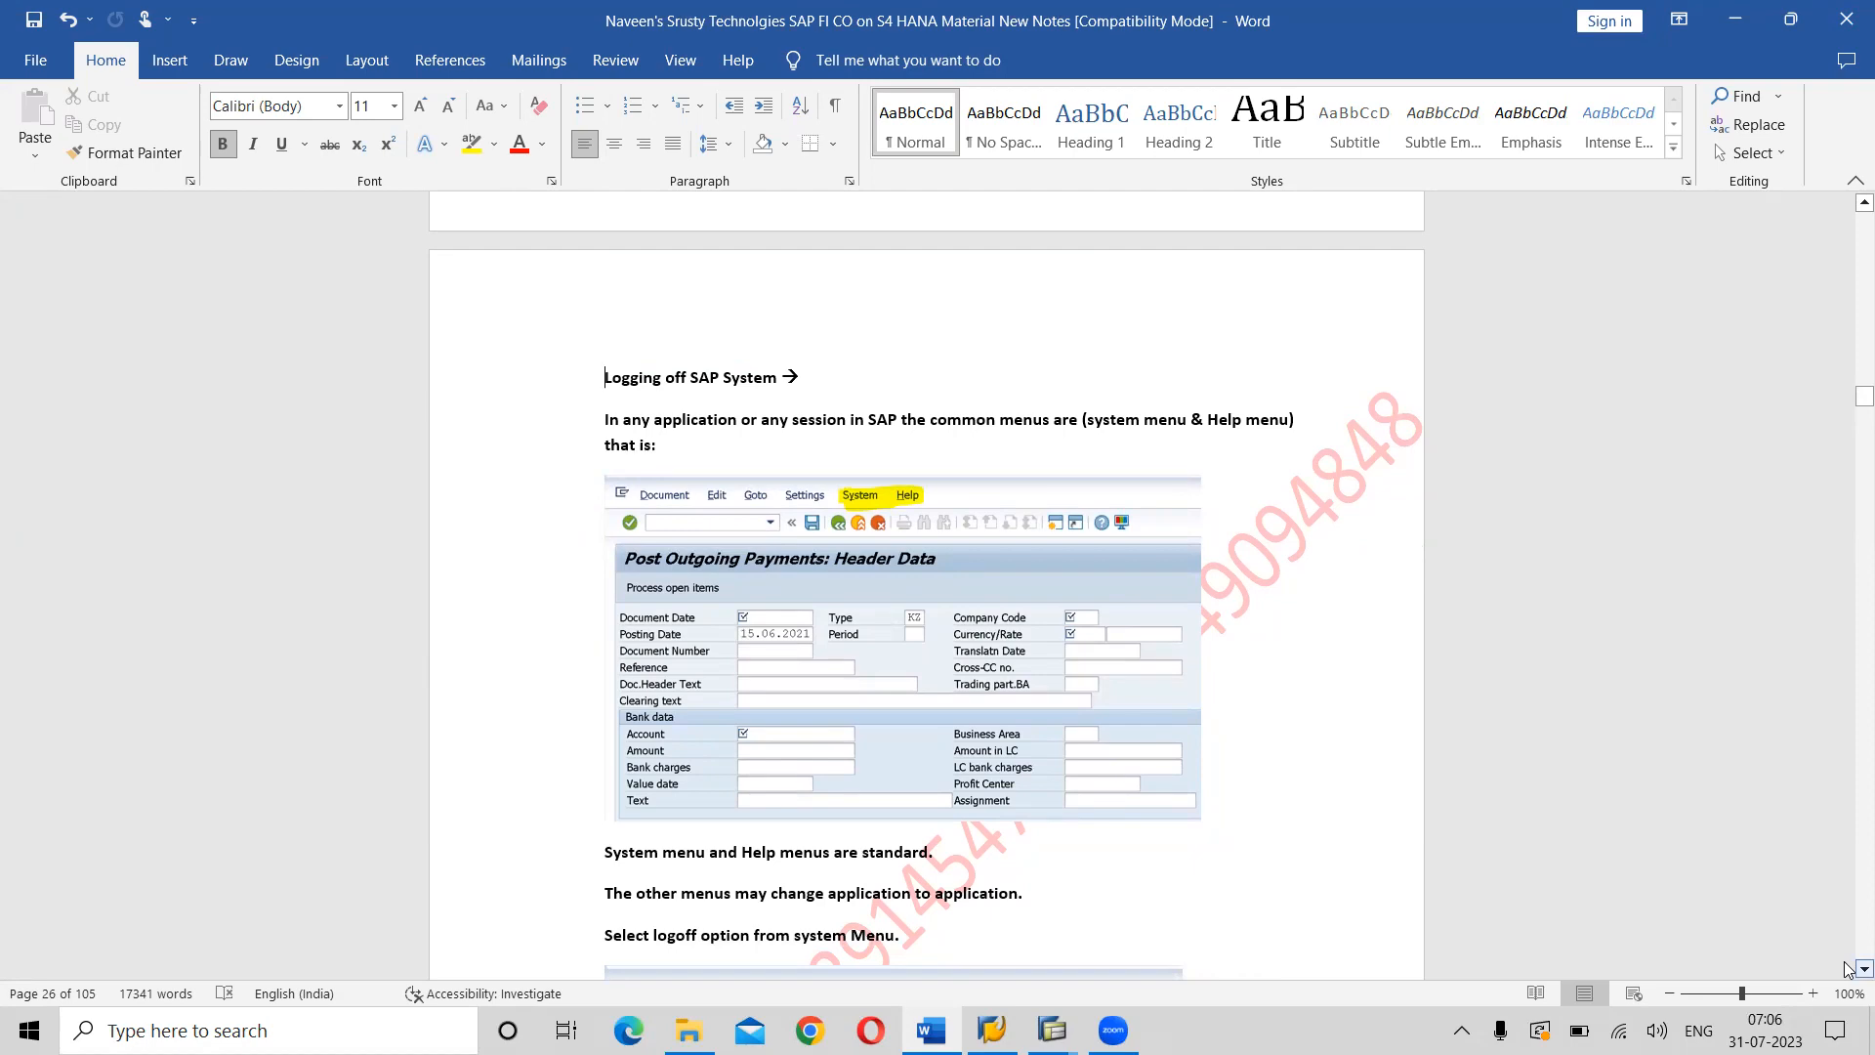
Compare the System and Help menus in the Post Incoming Payments and Enter G/L Account Document sessions, and return to the Word notes.
key("alt+Tab")
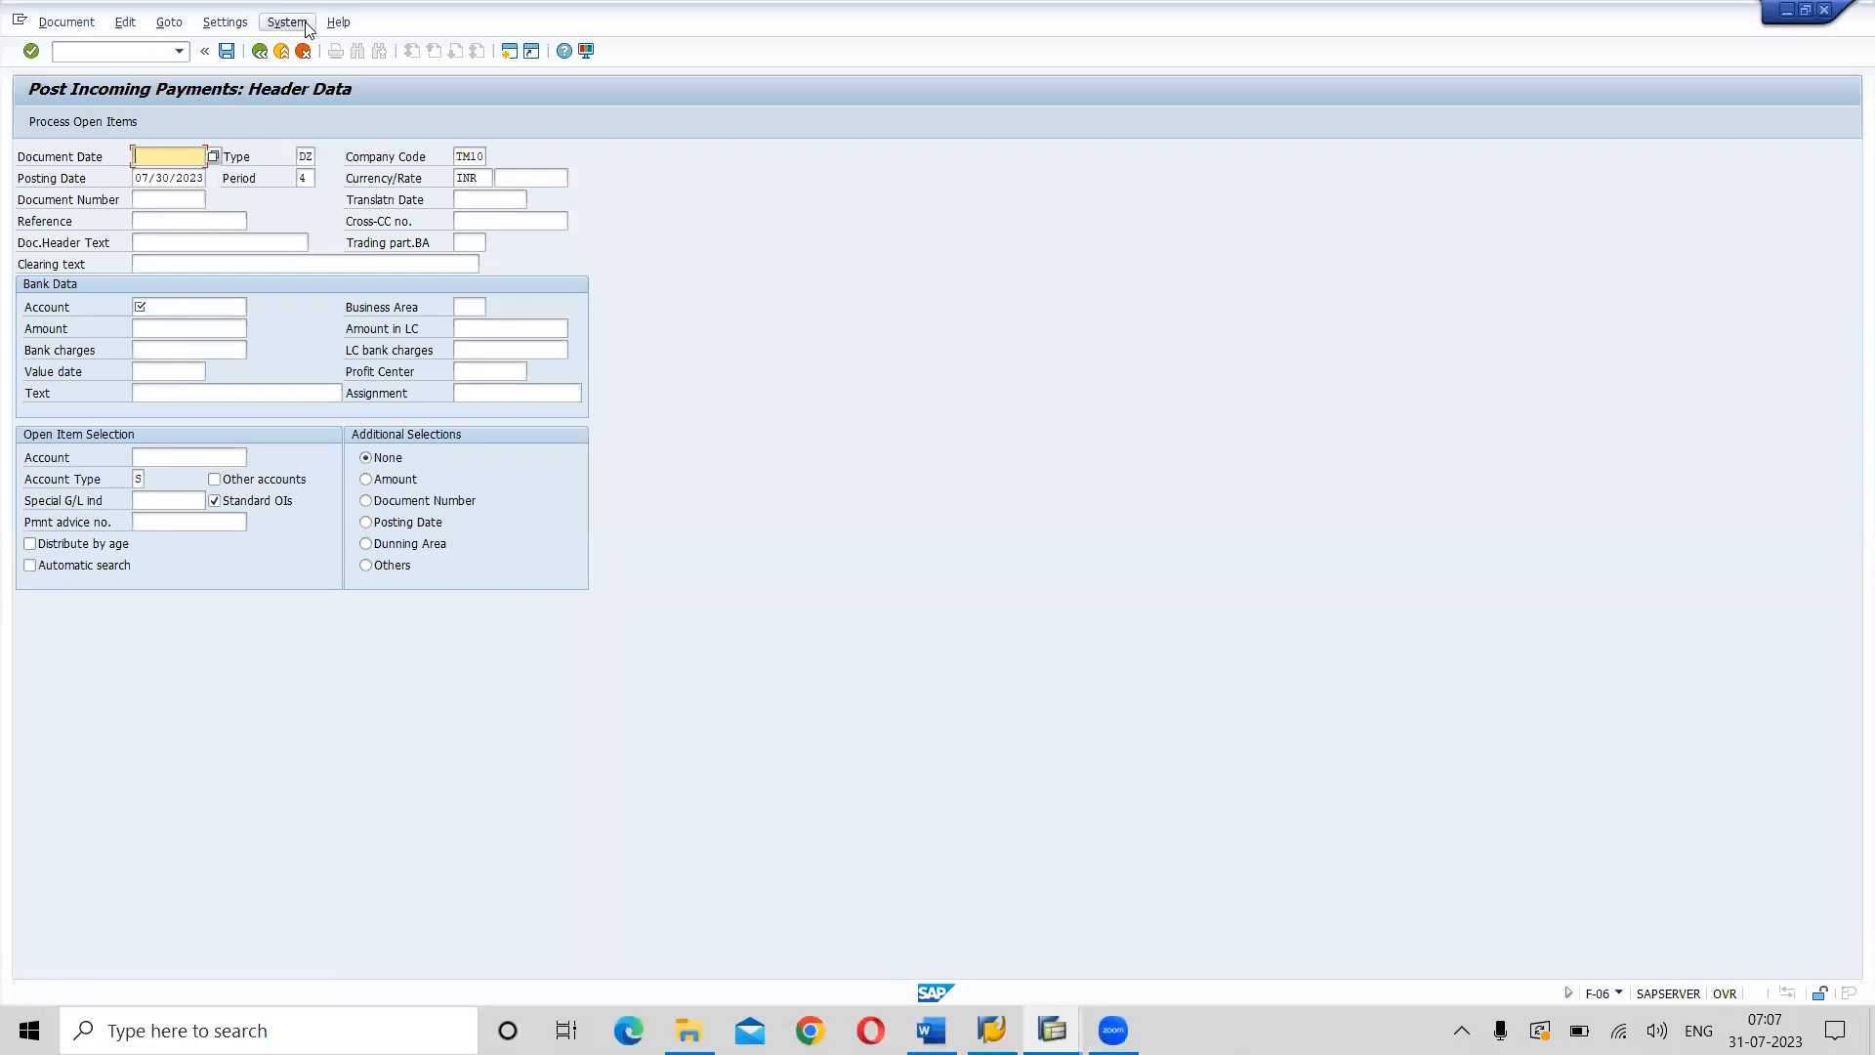
left_click(78, 51)
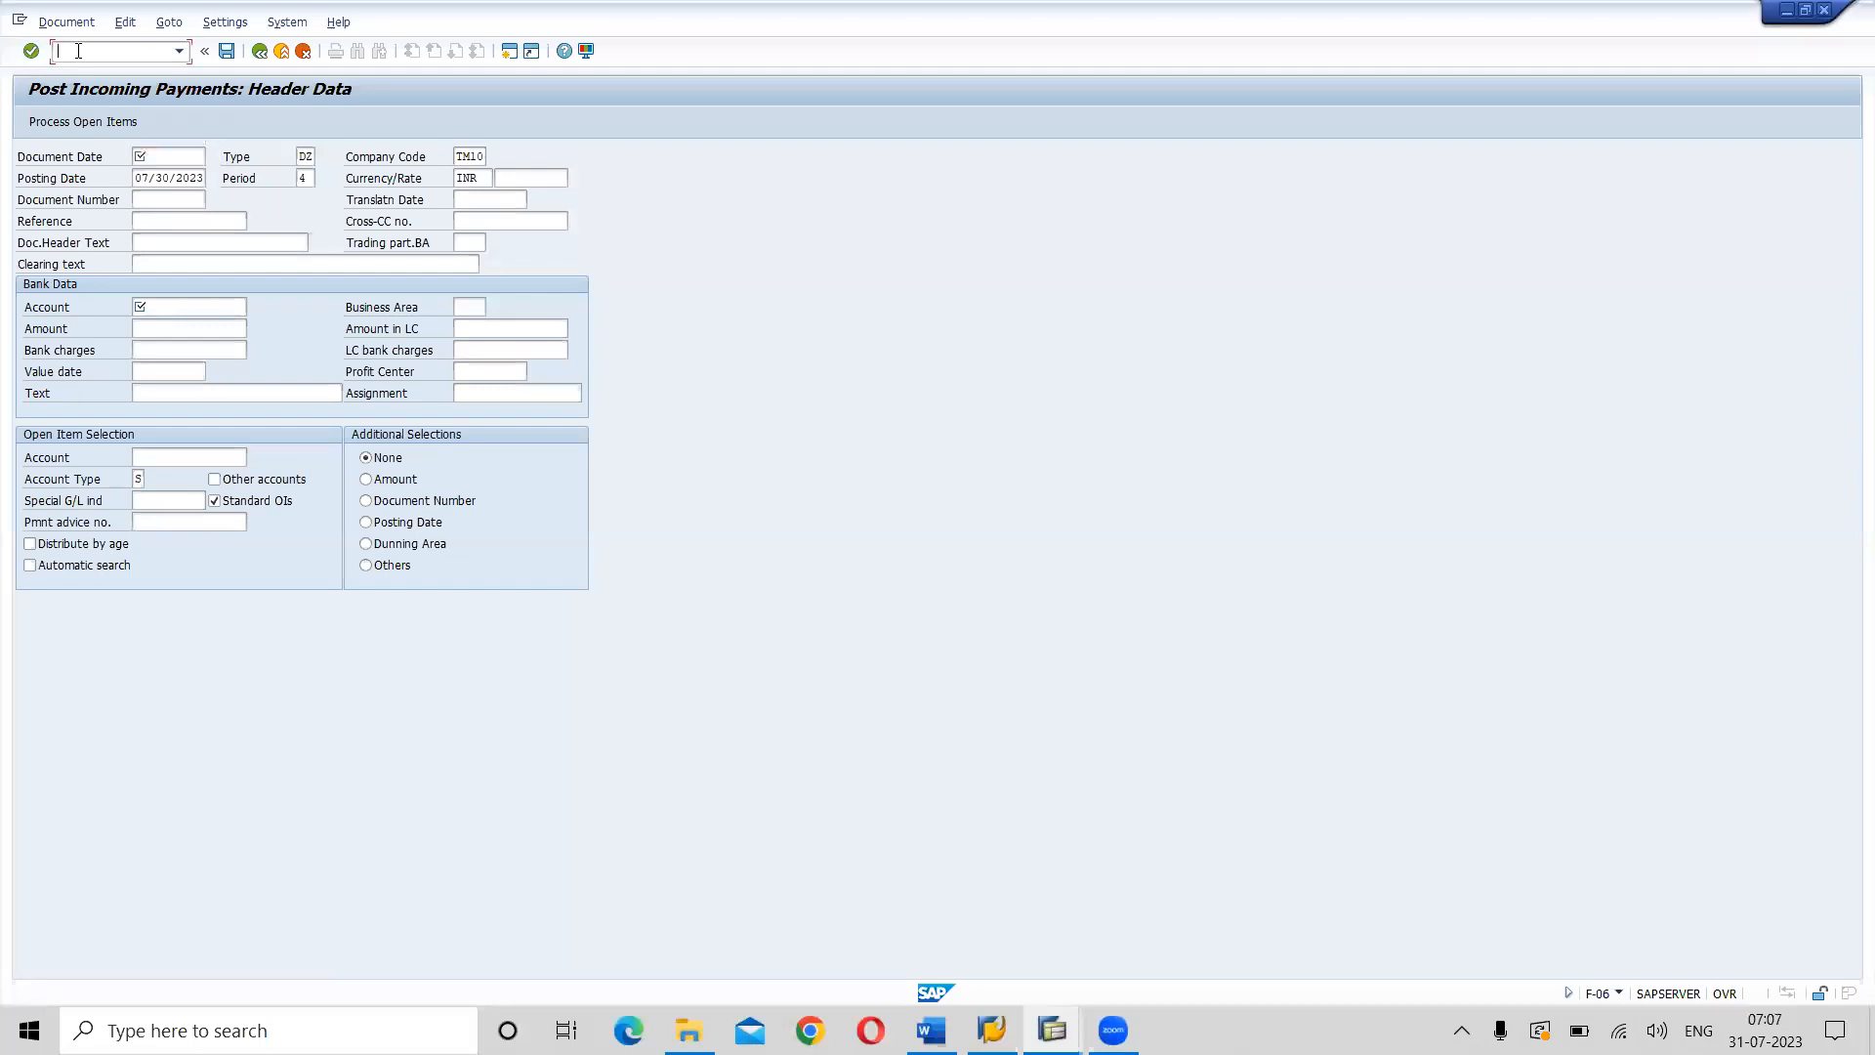
type("/")
key("alt+Tab")
key("alt+Tab")
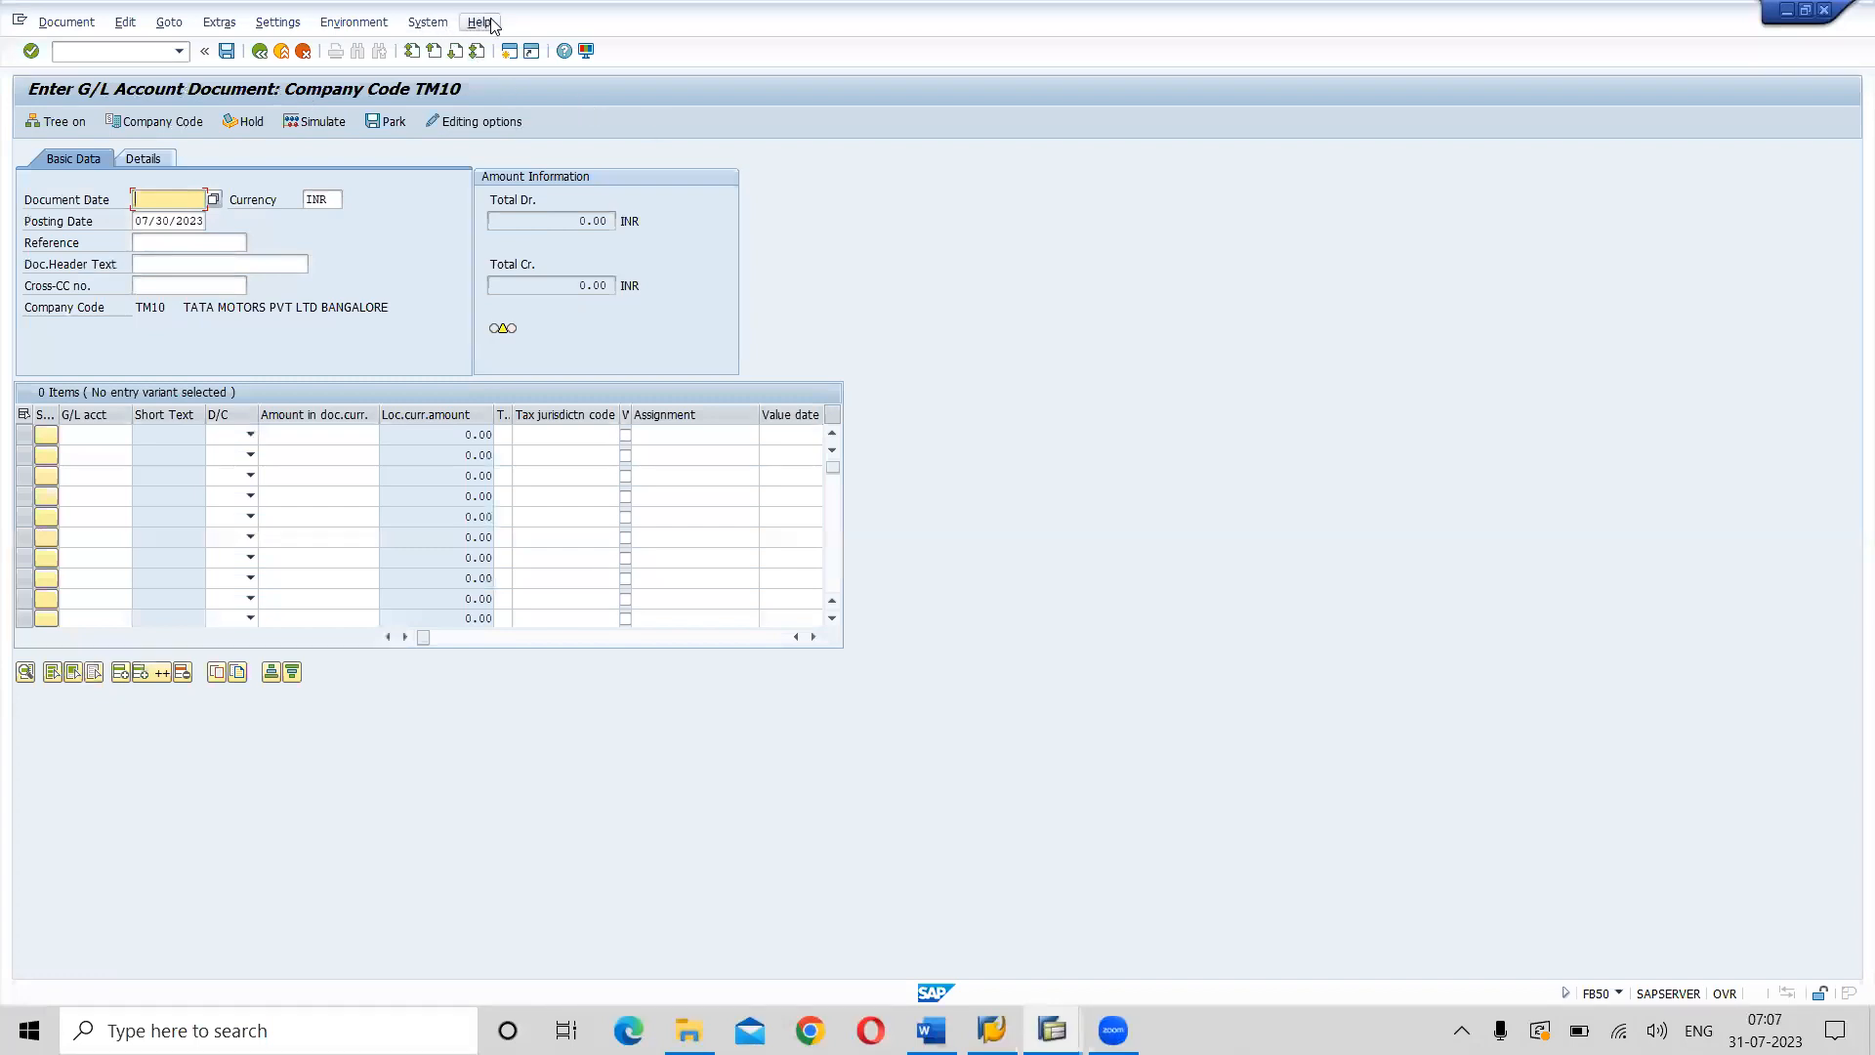
key("alt+Tab")
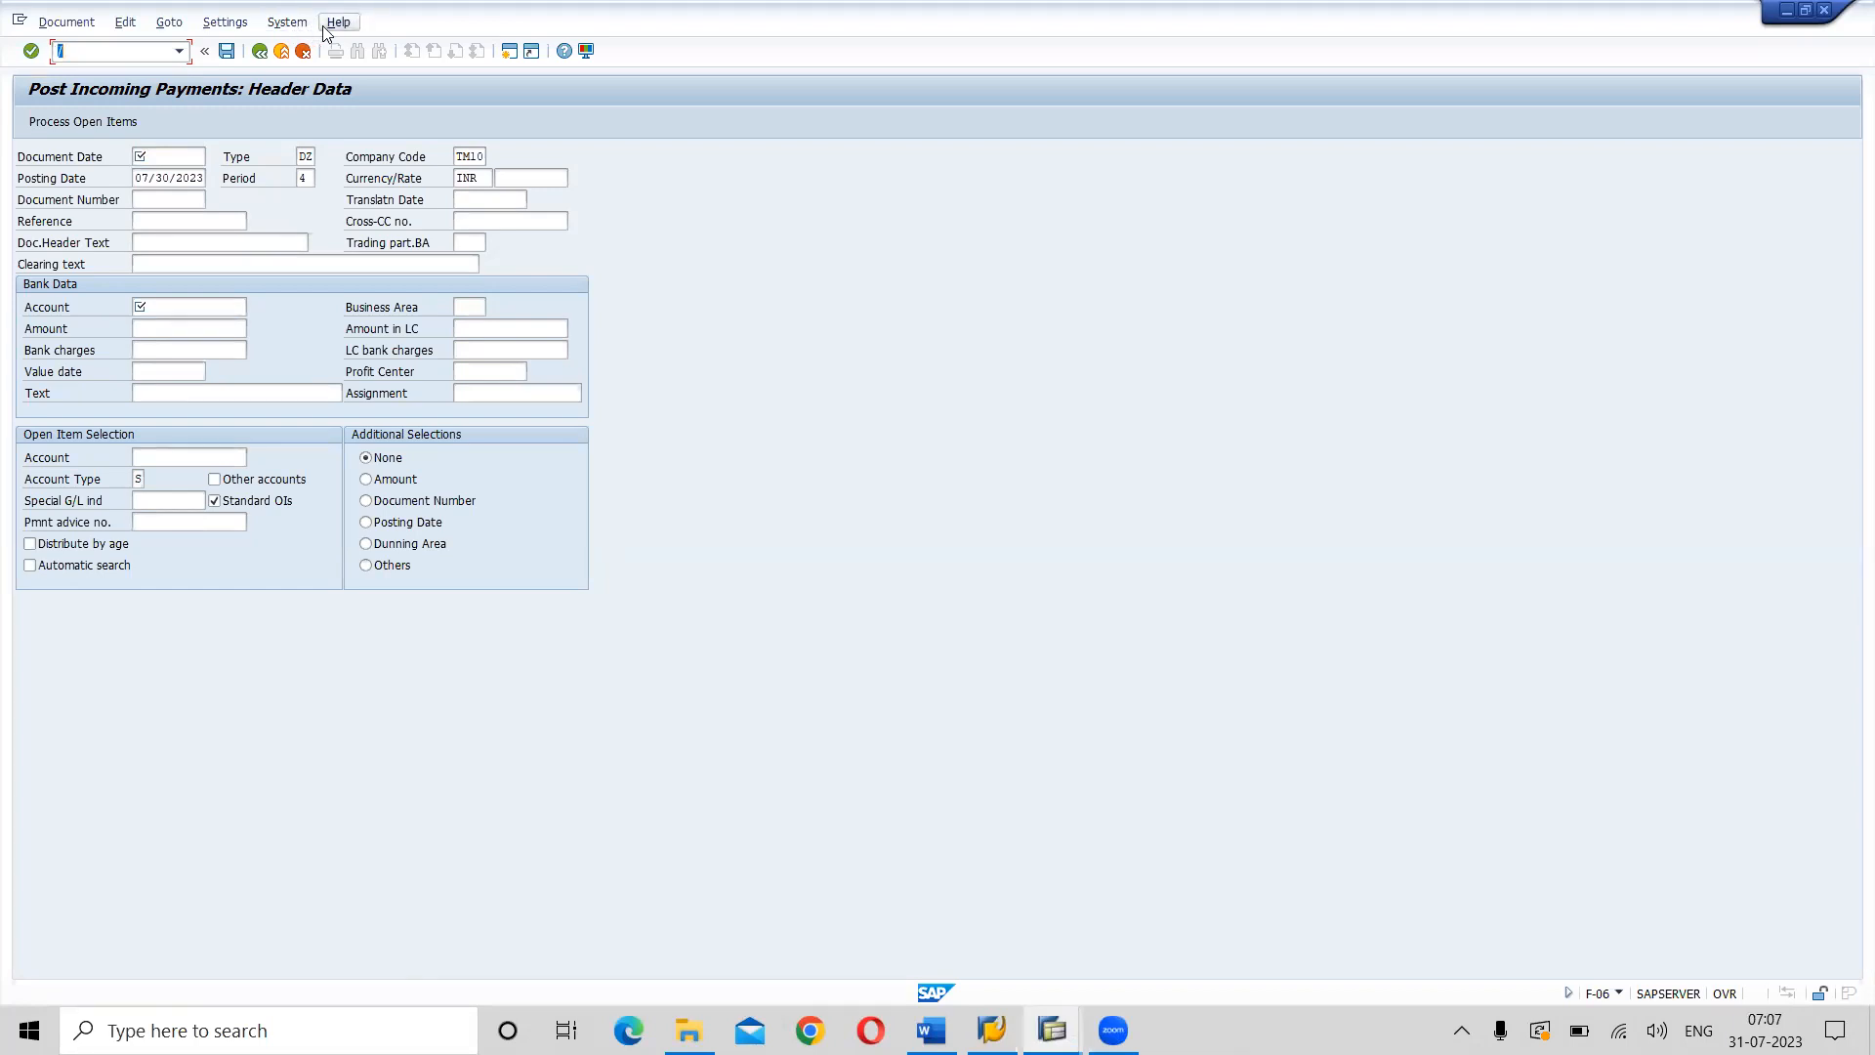
key("alt+Tab")
key("alt+Tab")
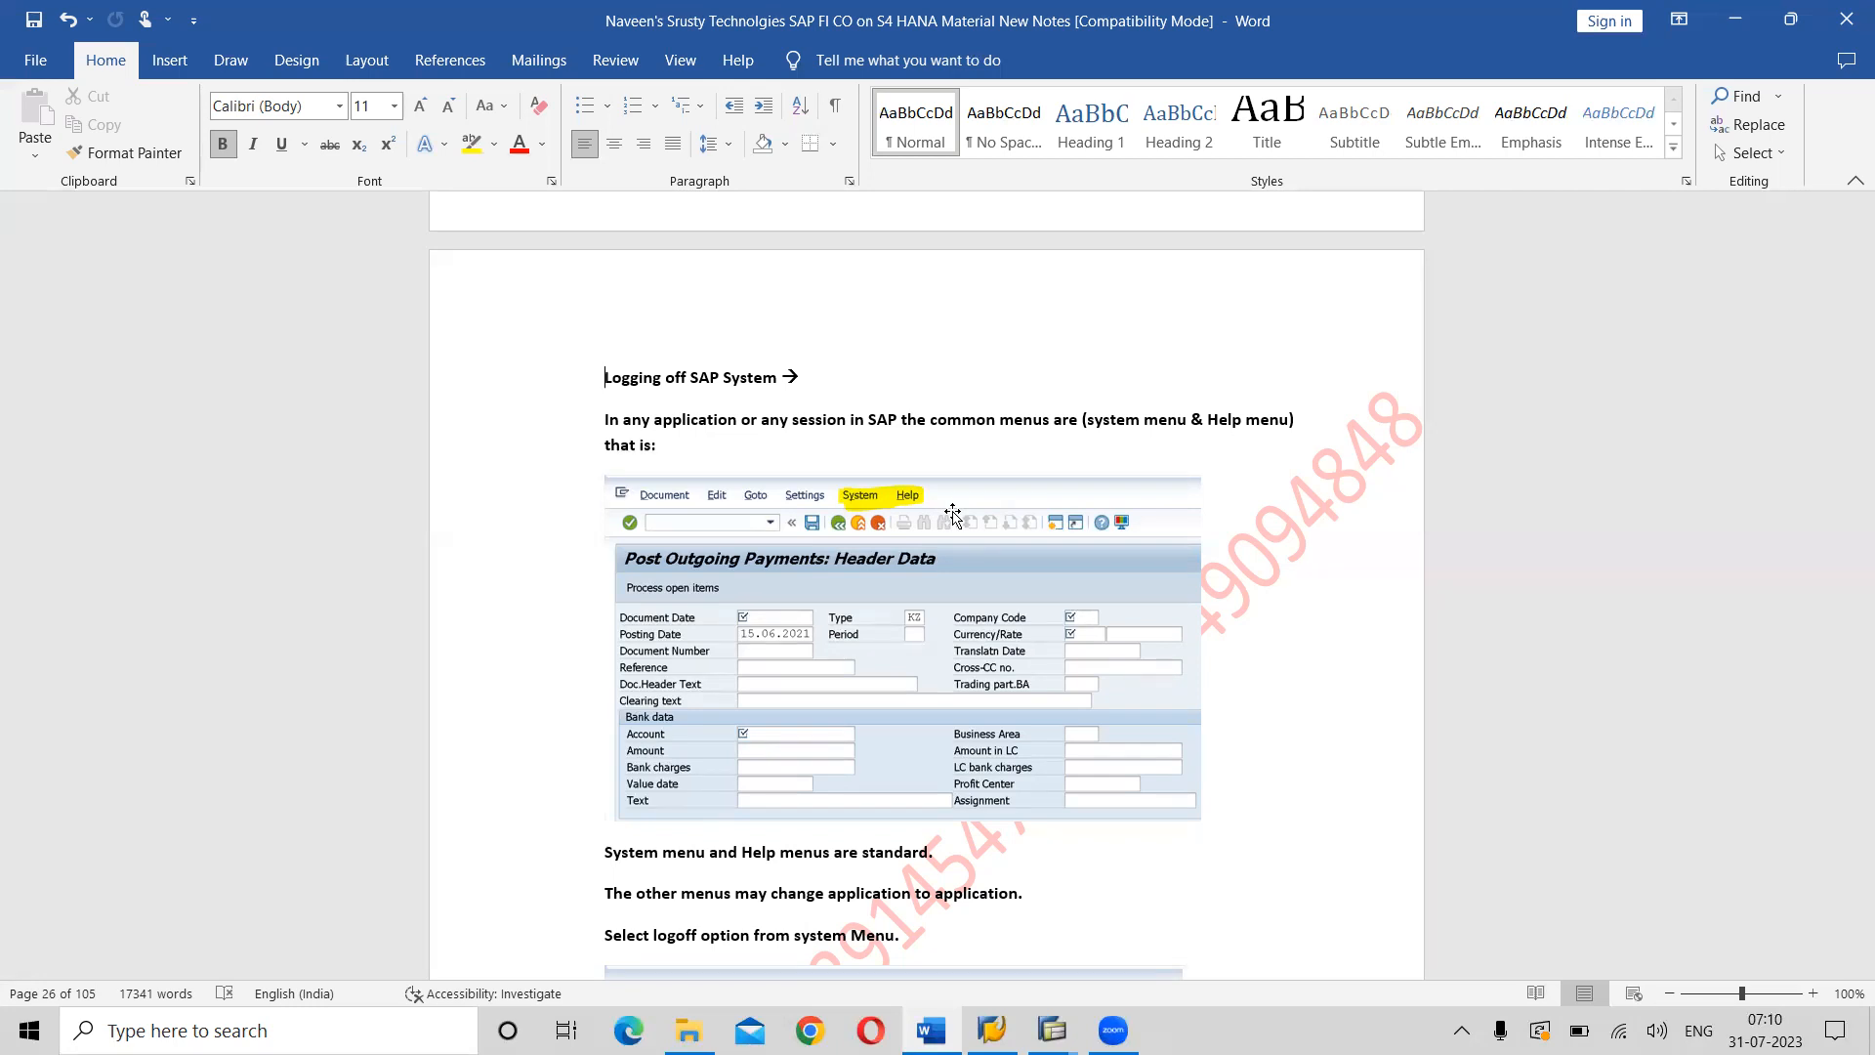
Read the Word notes on selecting the log off option and confirming the Log Off prompt.
scroll(952, 515, "down", 5)
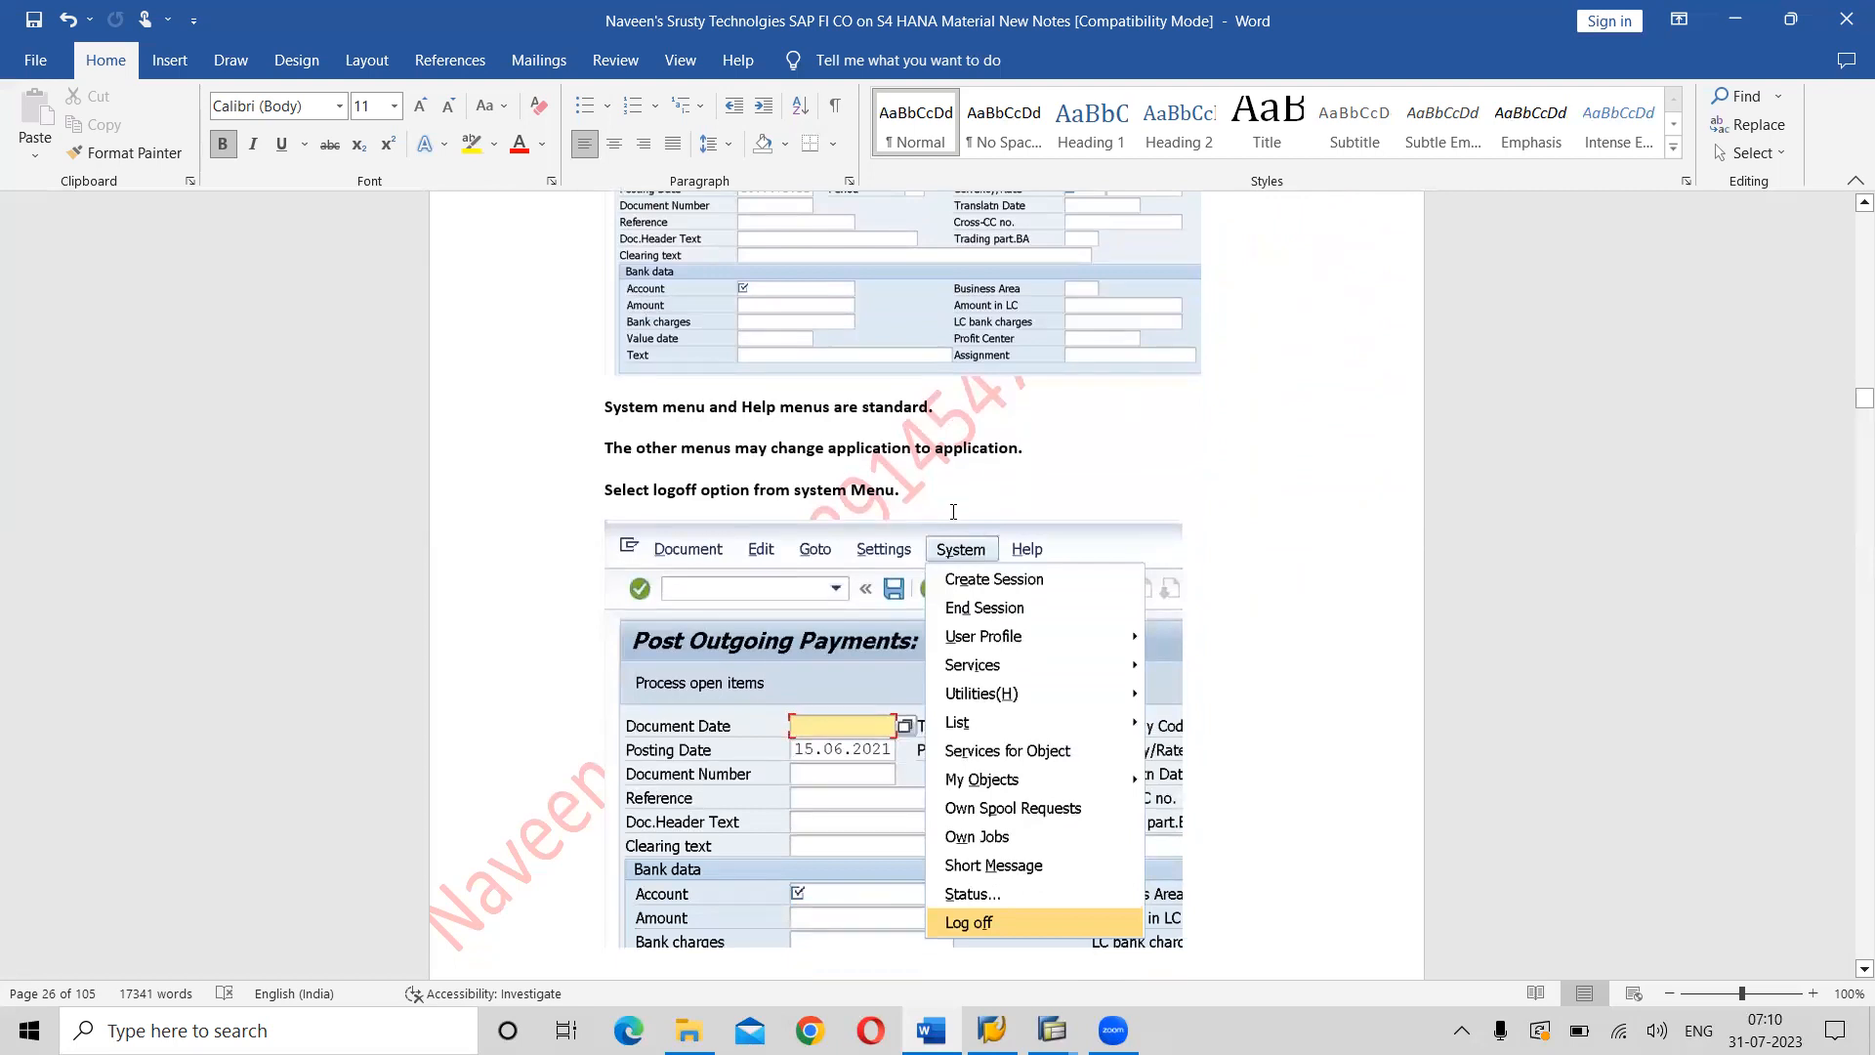
scroll(804, 509, "down", 2)
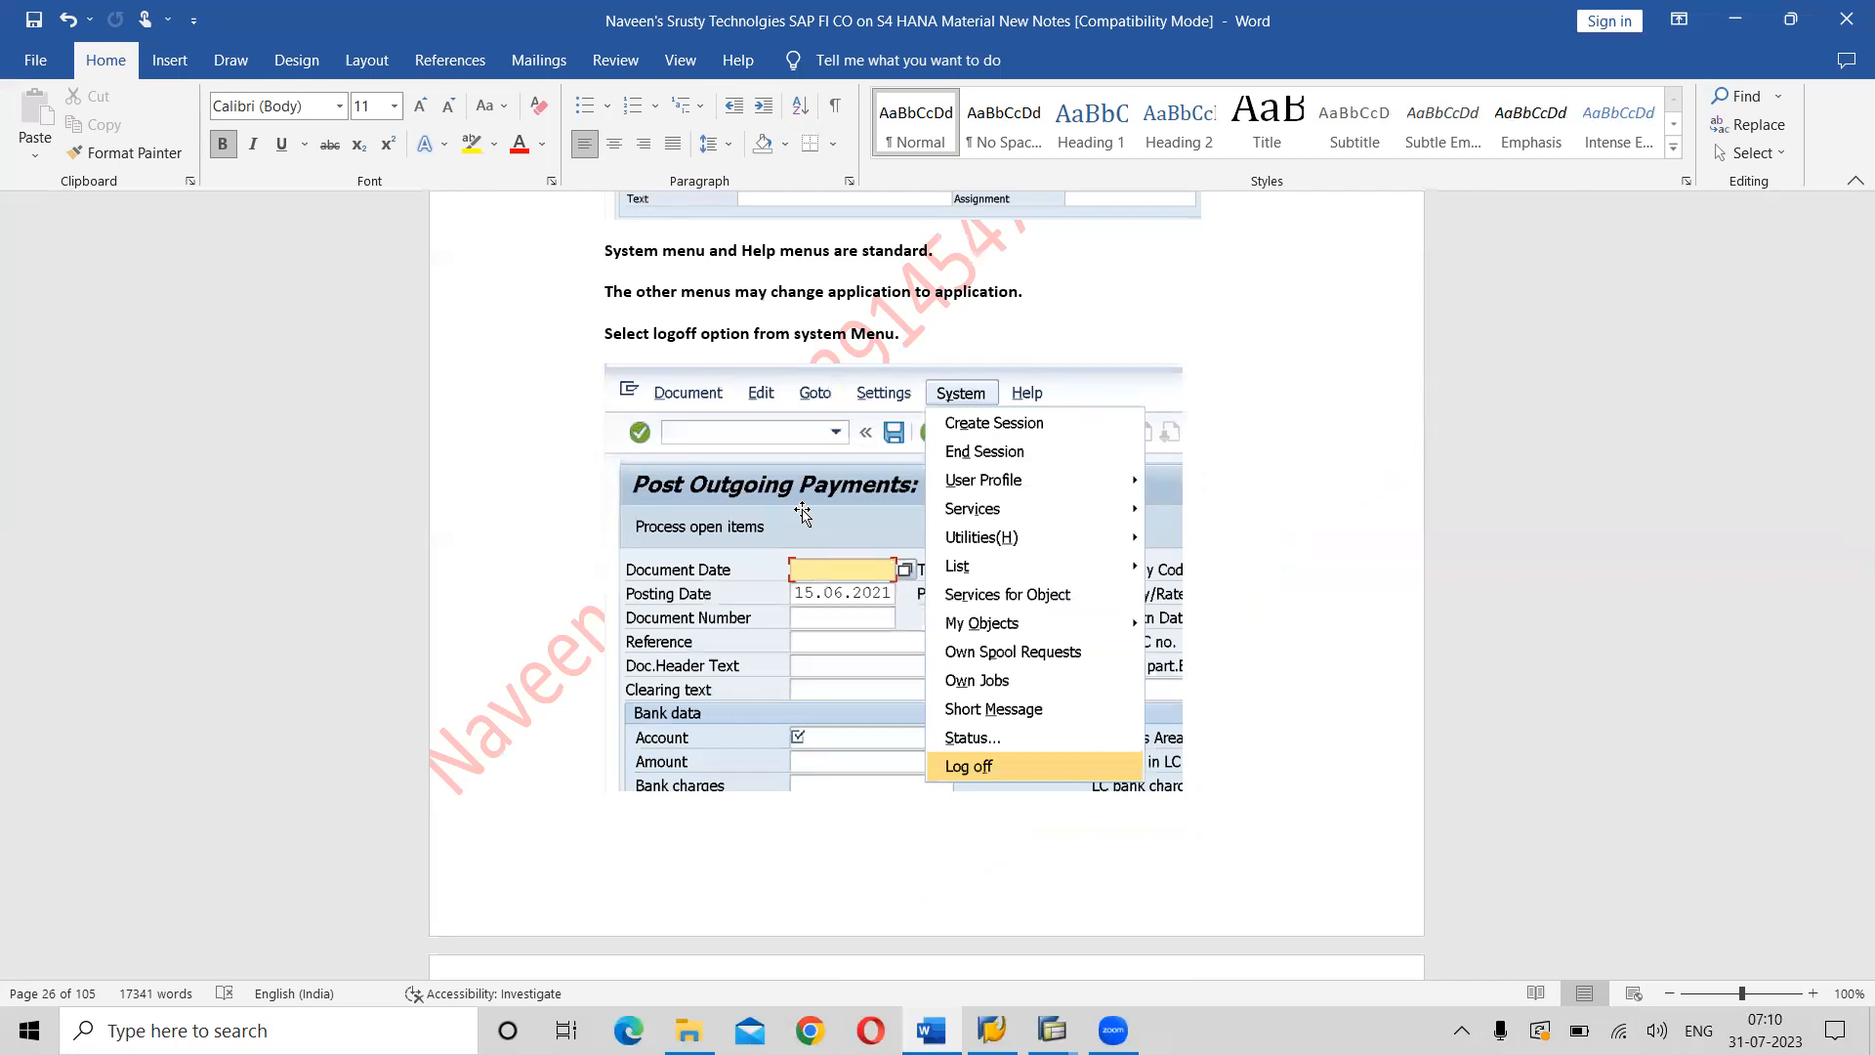
scroll(803, 512, "down", 2)
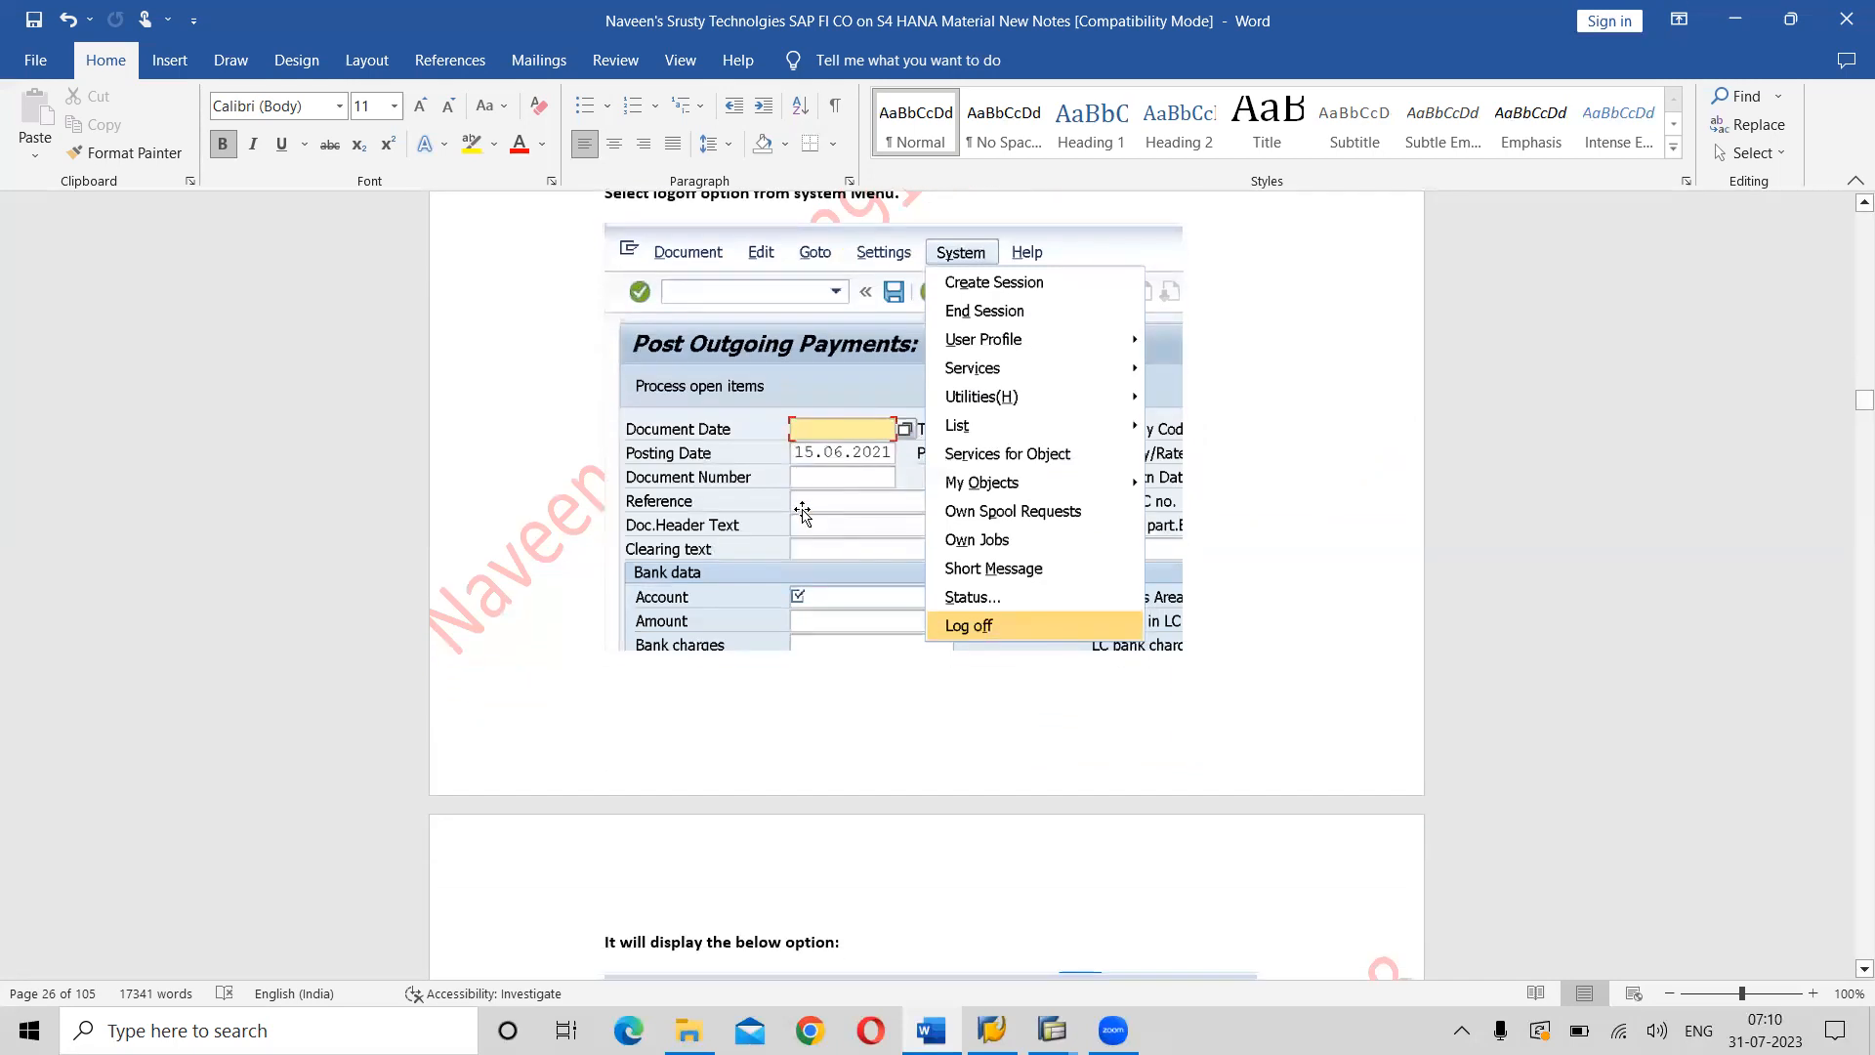
scroll(803, 513, "down", 4)
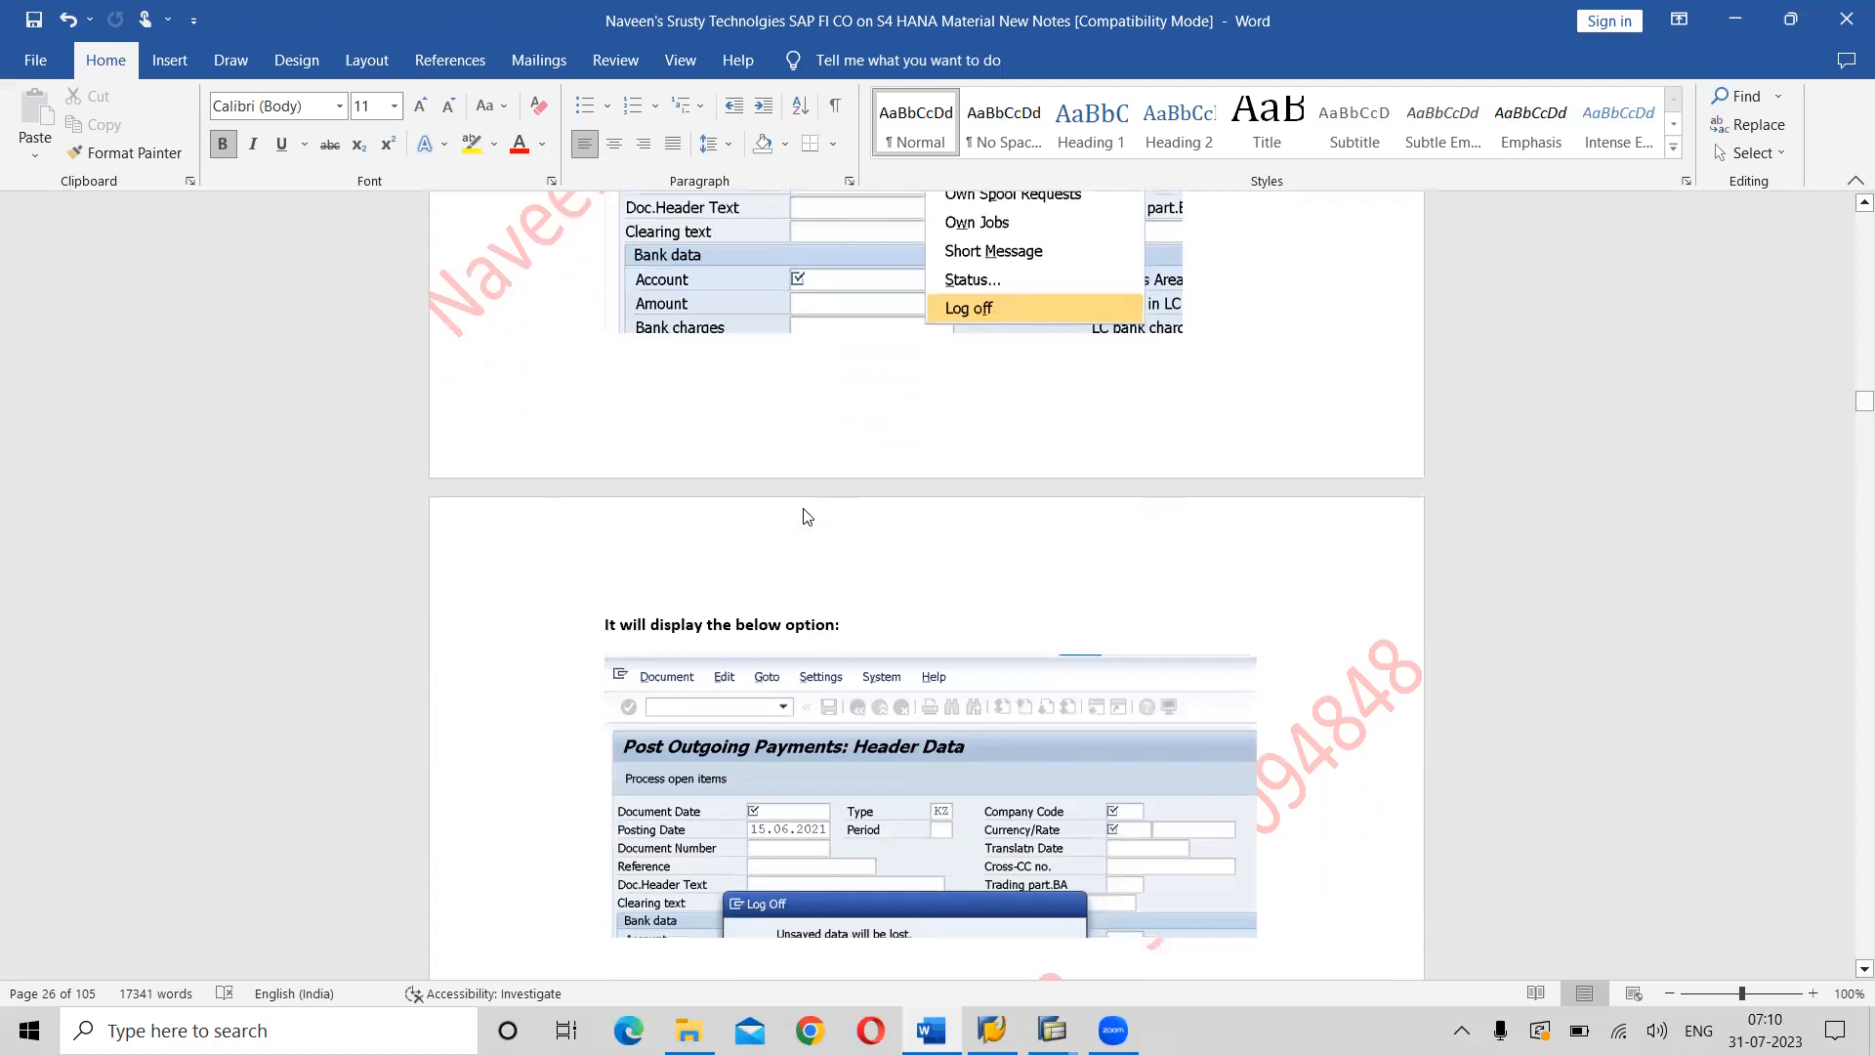
scroll(807, 516, "down", 2)
scroll(805, 508, "up", 4)
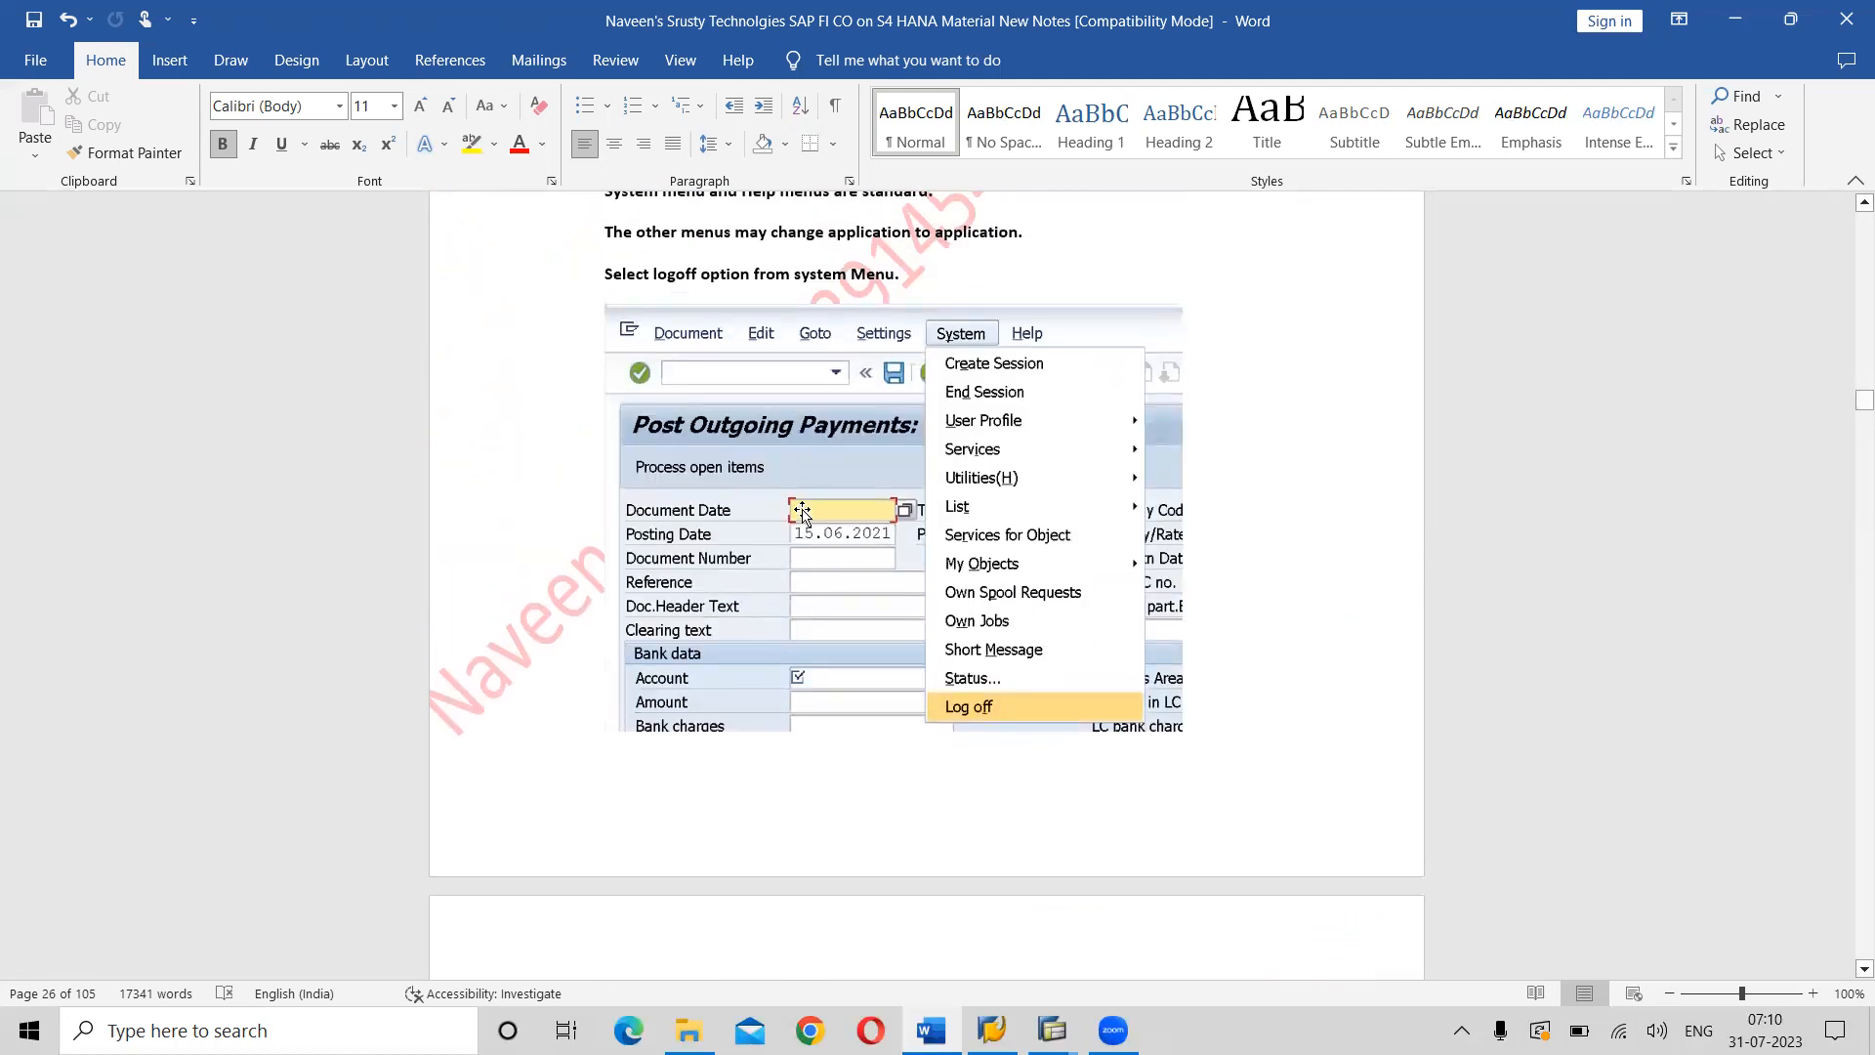
scroll(802, 509, "up", 2)
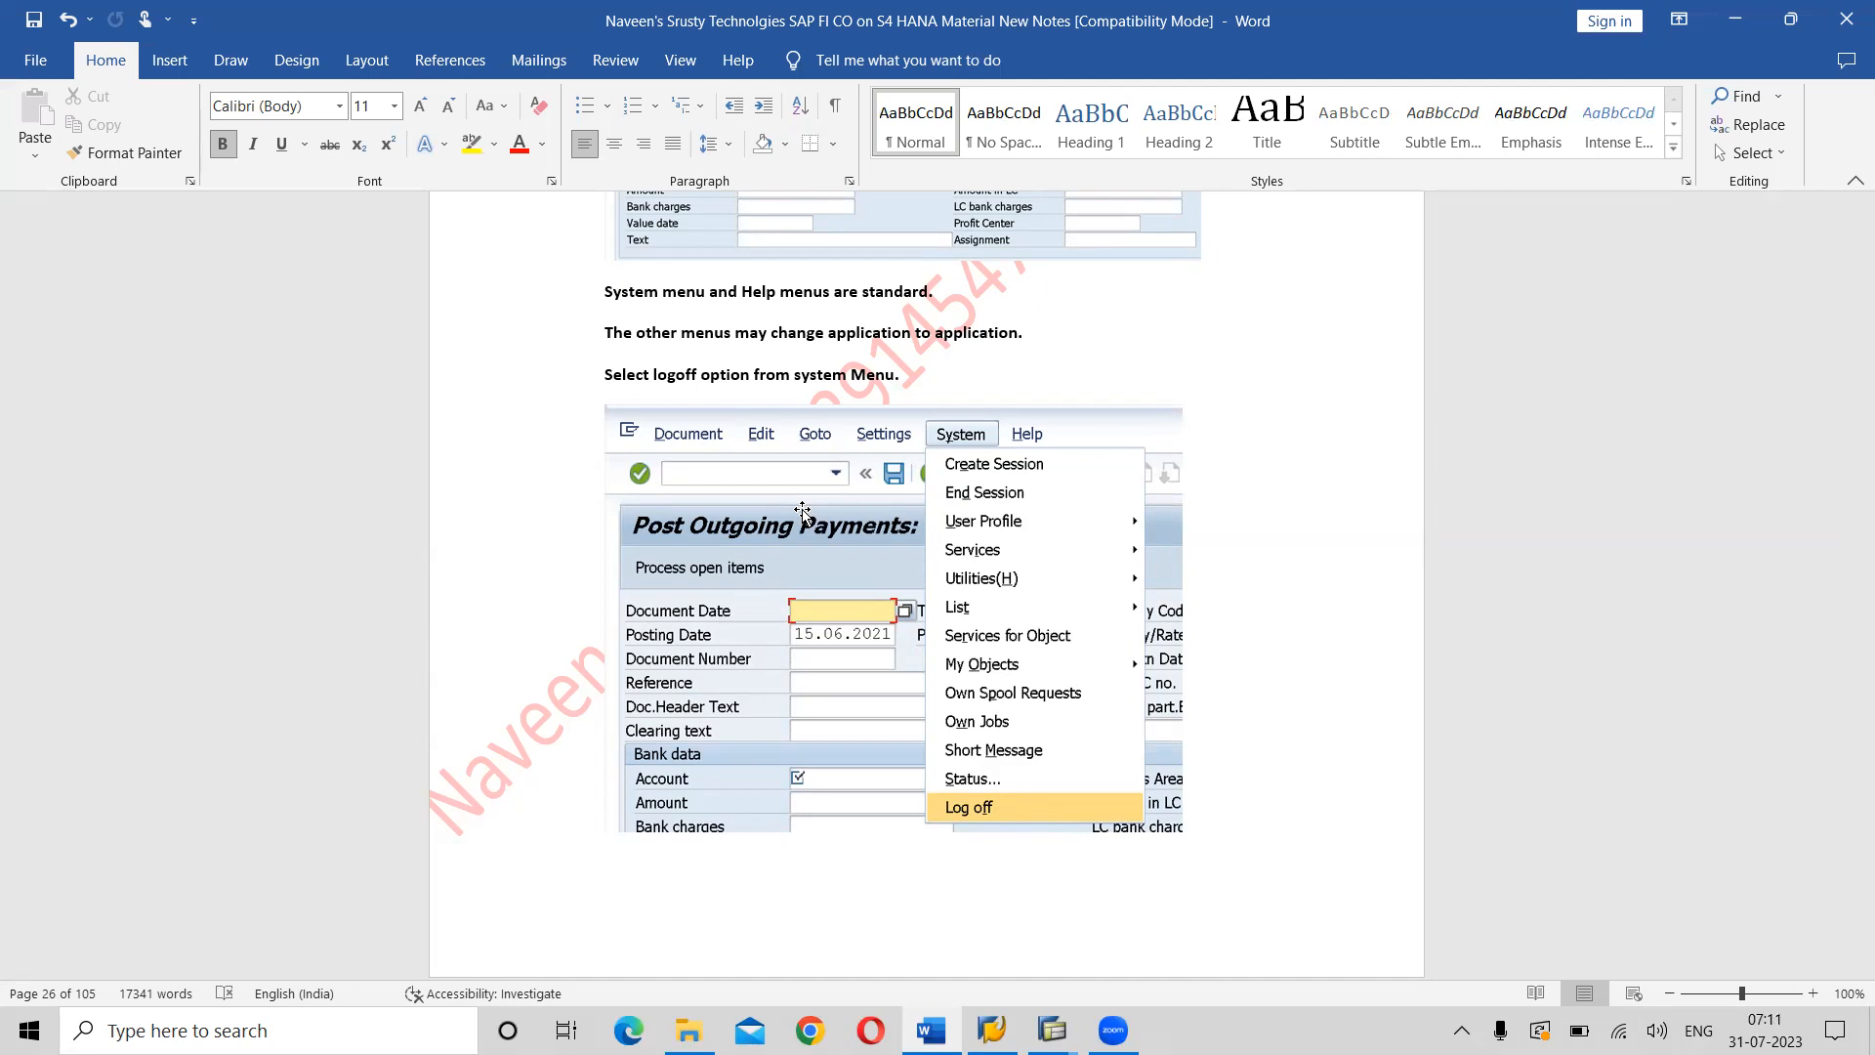
scroll(803, 512, "down", 6)
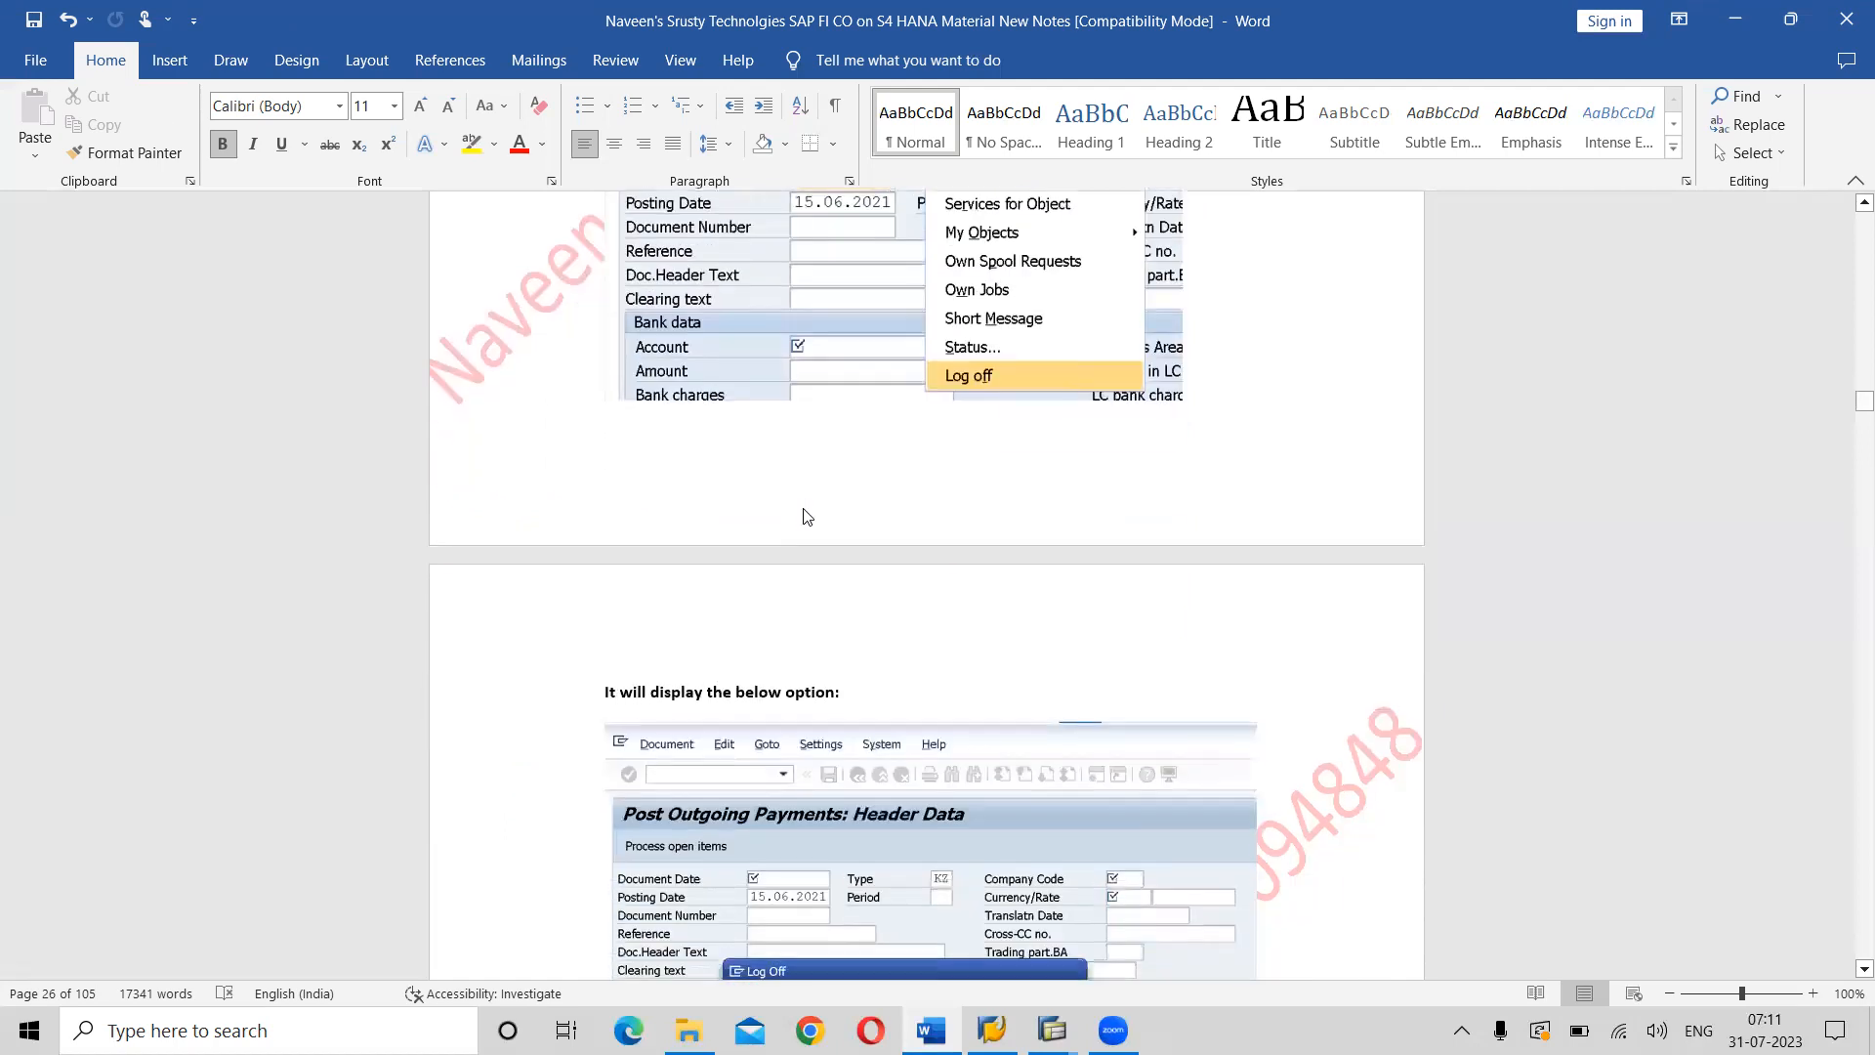
scroll(803, 512, "down", 3)
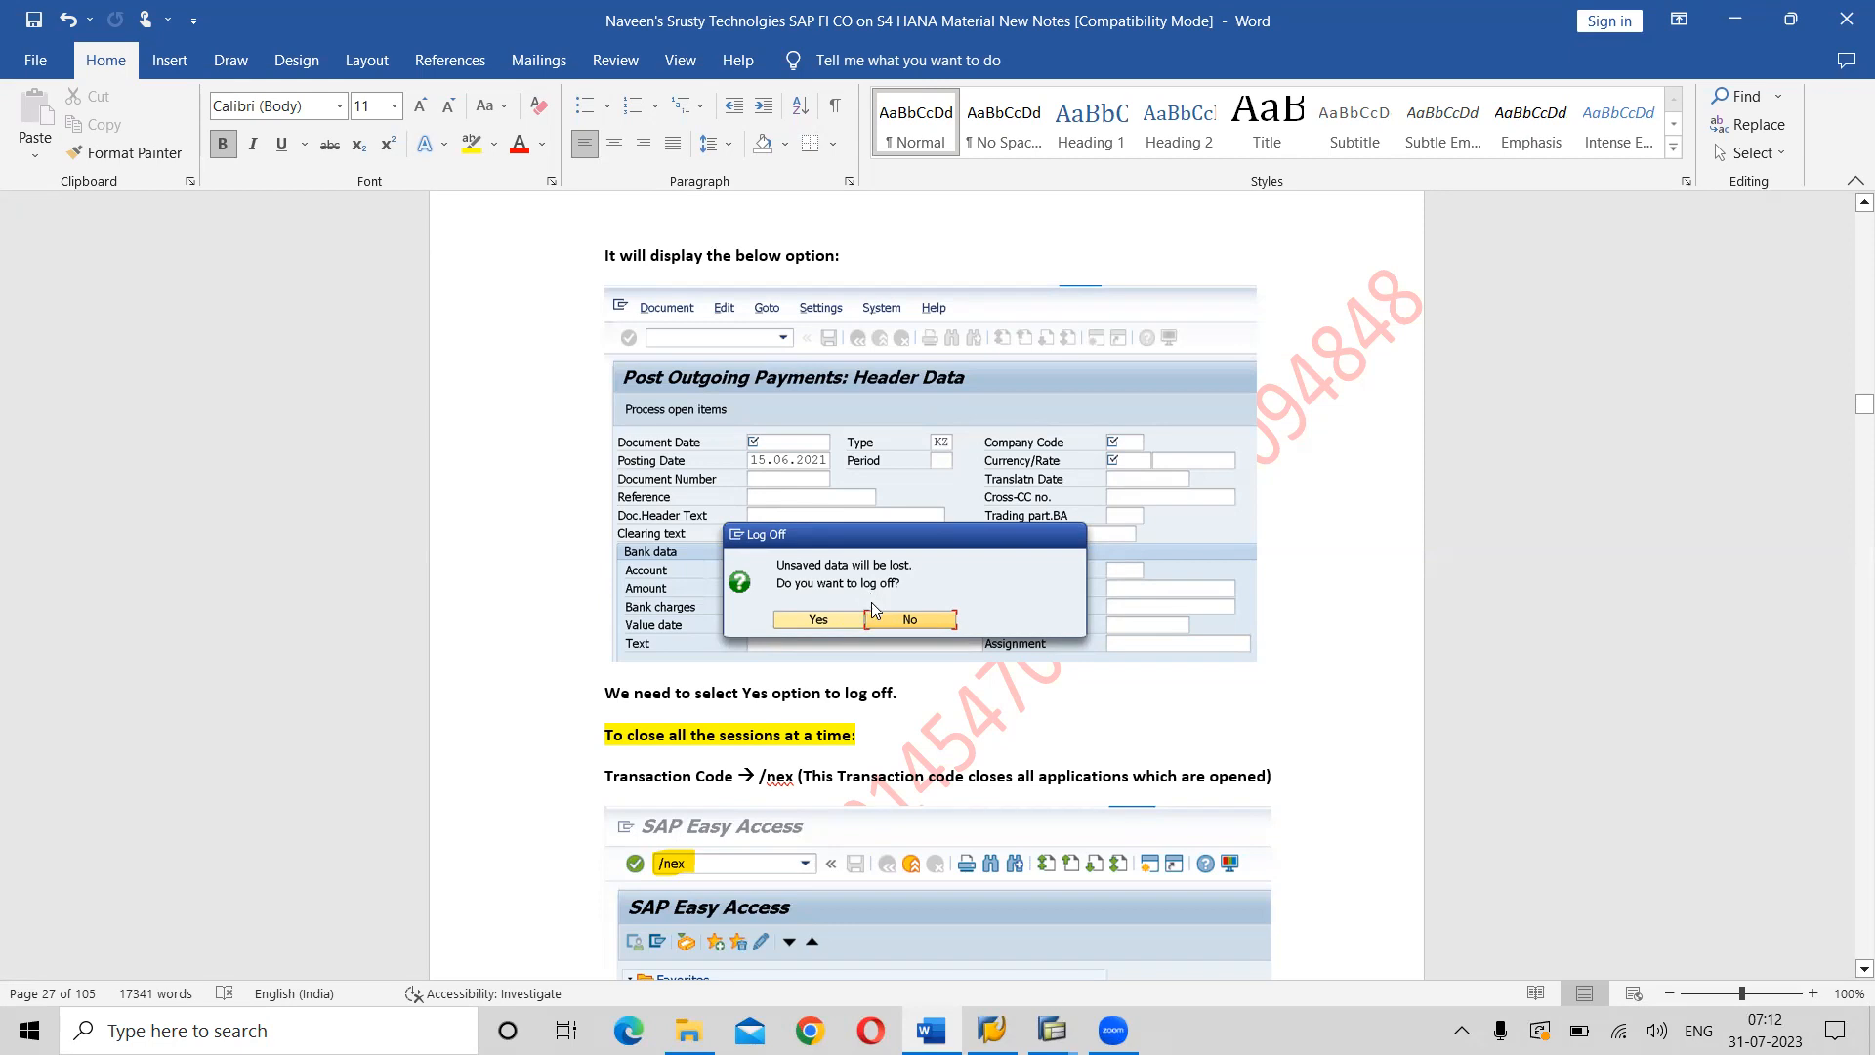
Switch to SAP, open a new session from the Enter G/L Account Document screen, and check which sessions are open.
key("alt+Tab")
key("Tab")
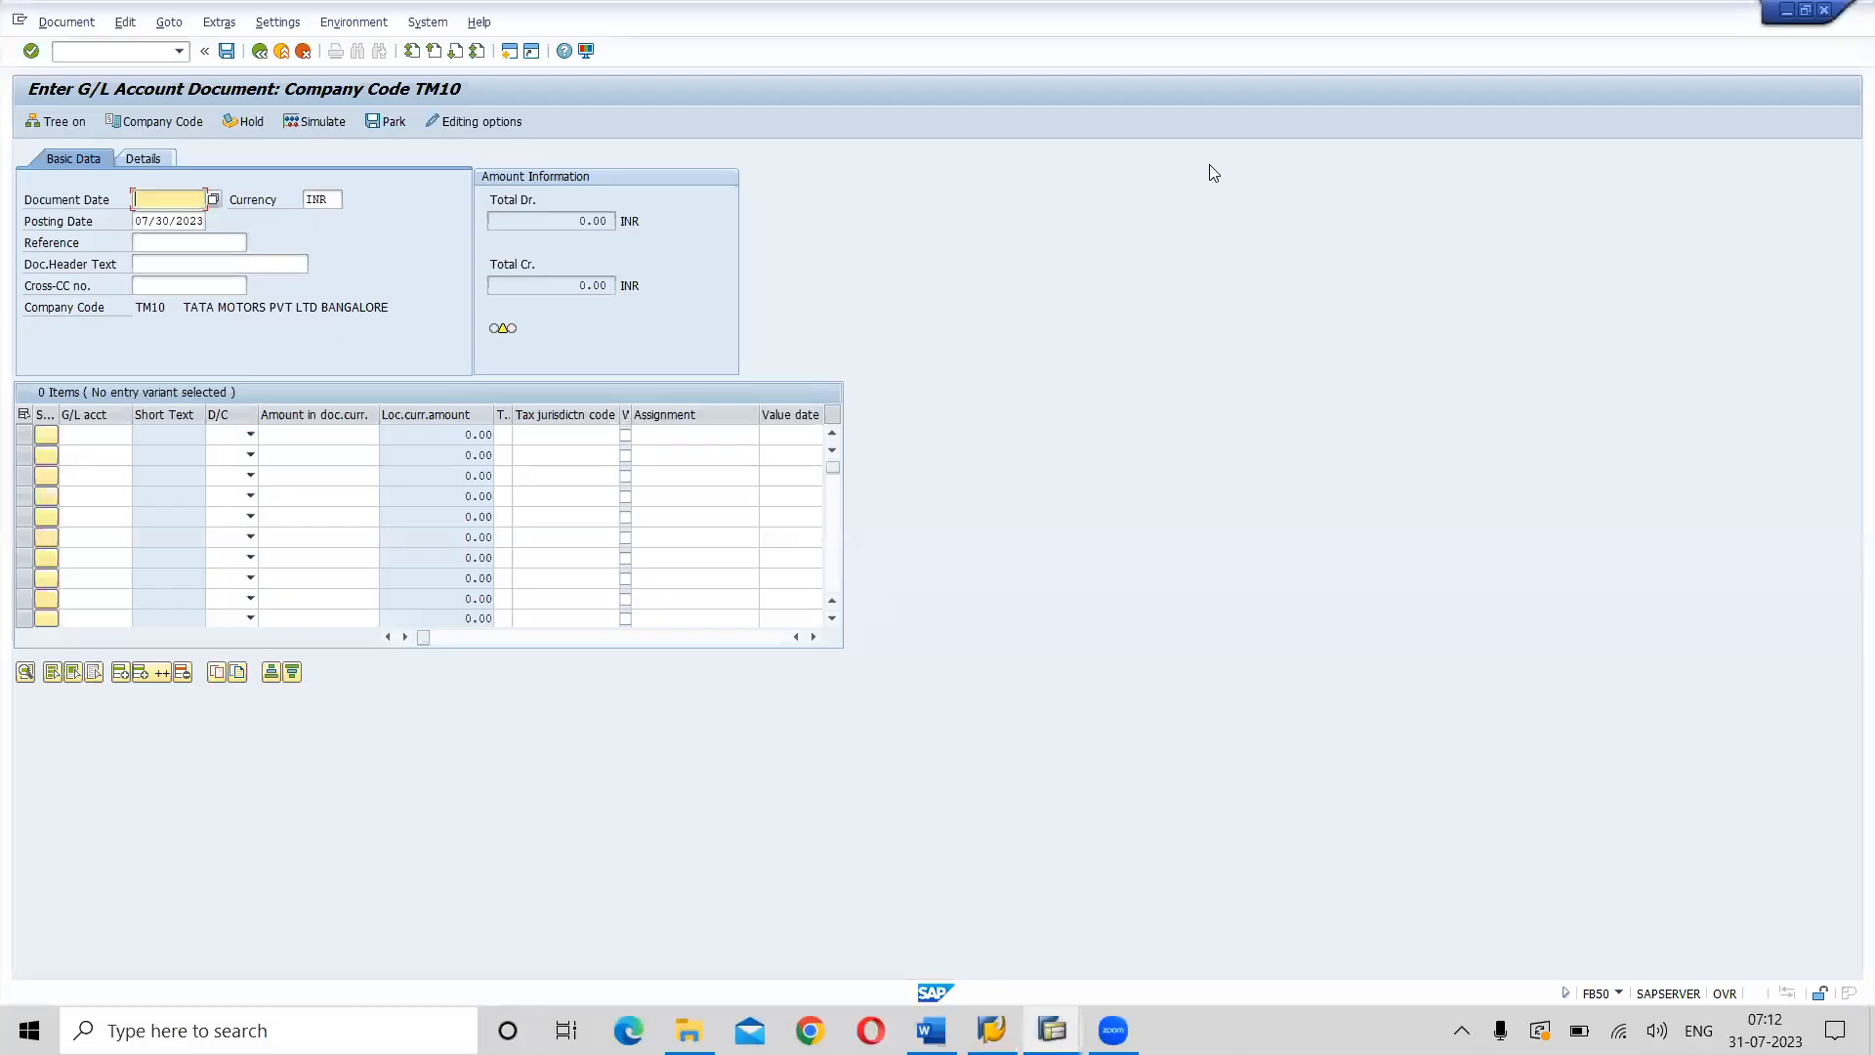
left_click(510, 50)
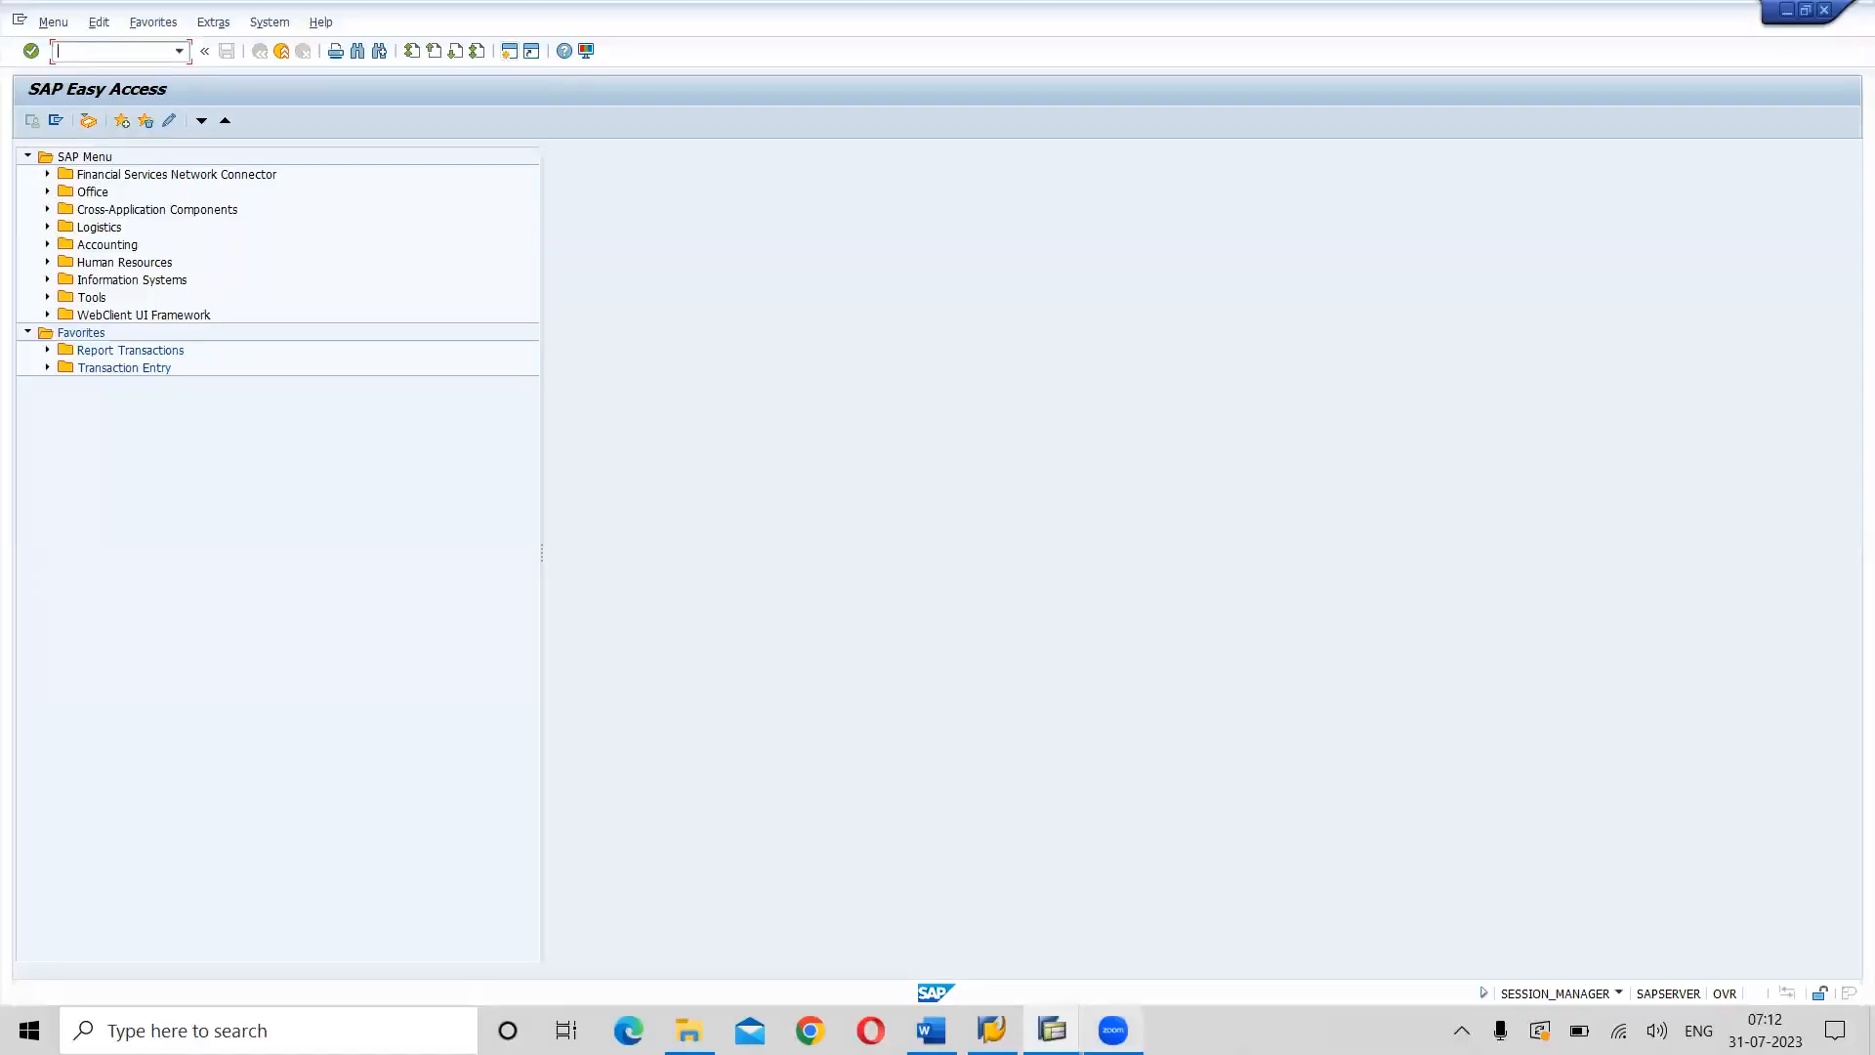
left_click(1052, 1030)
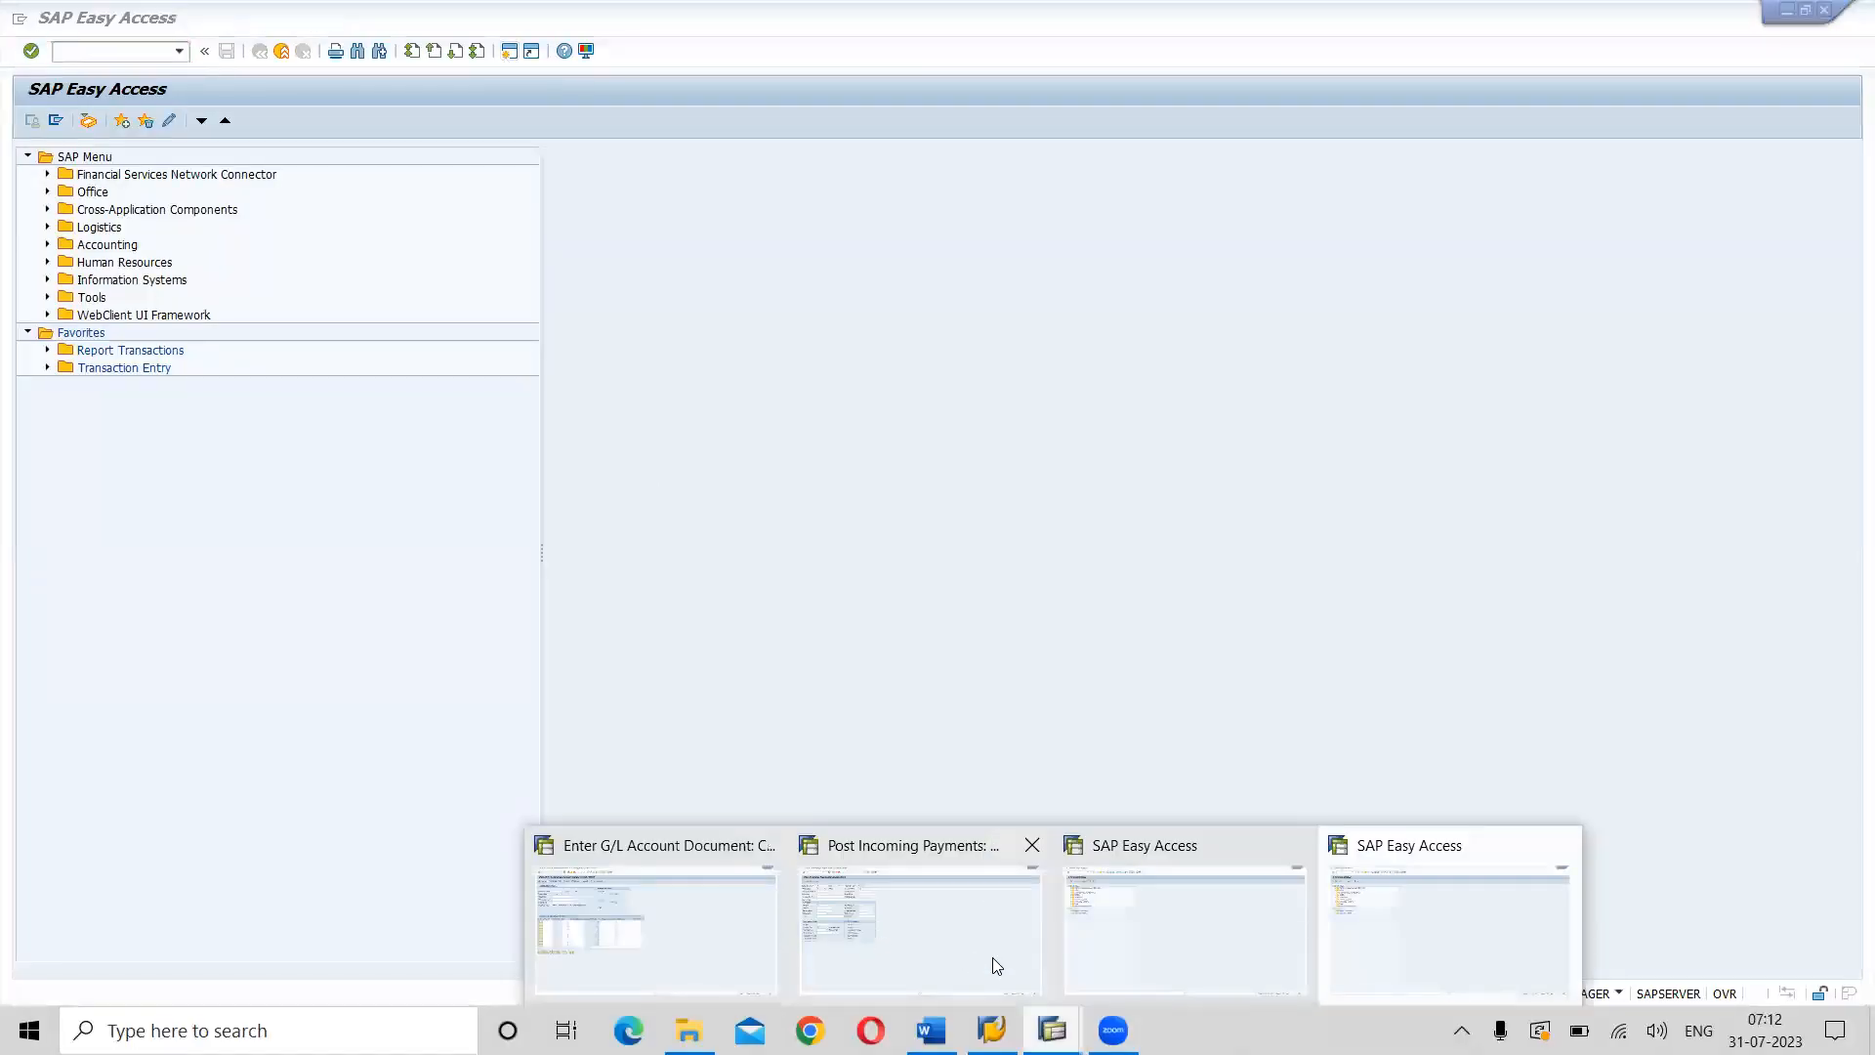
Log off the SAP system from the Enter G/L Account Document session and confirm with Yes.
left_click(697, 849)
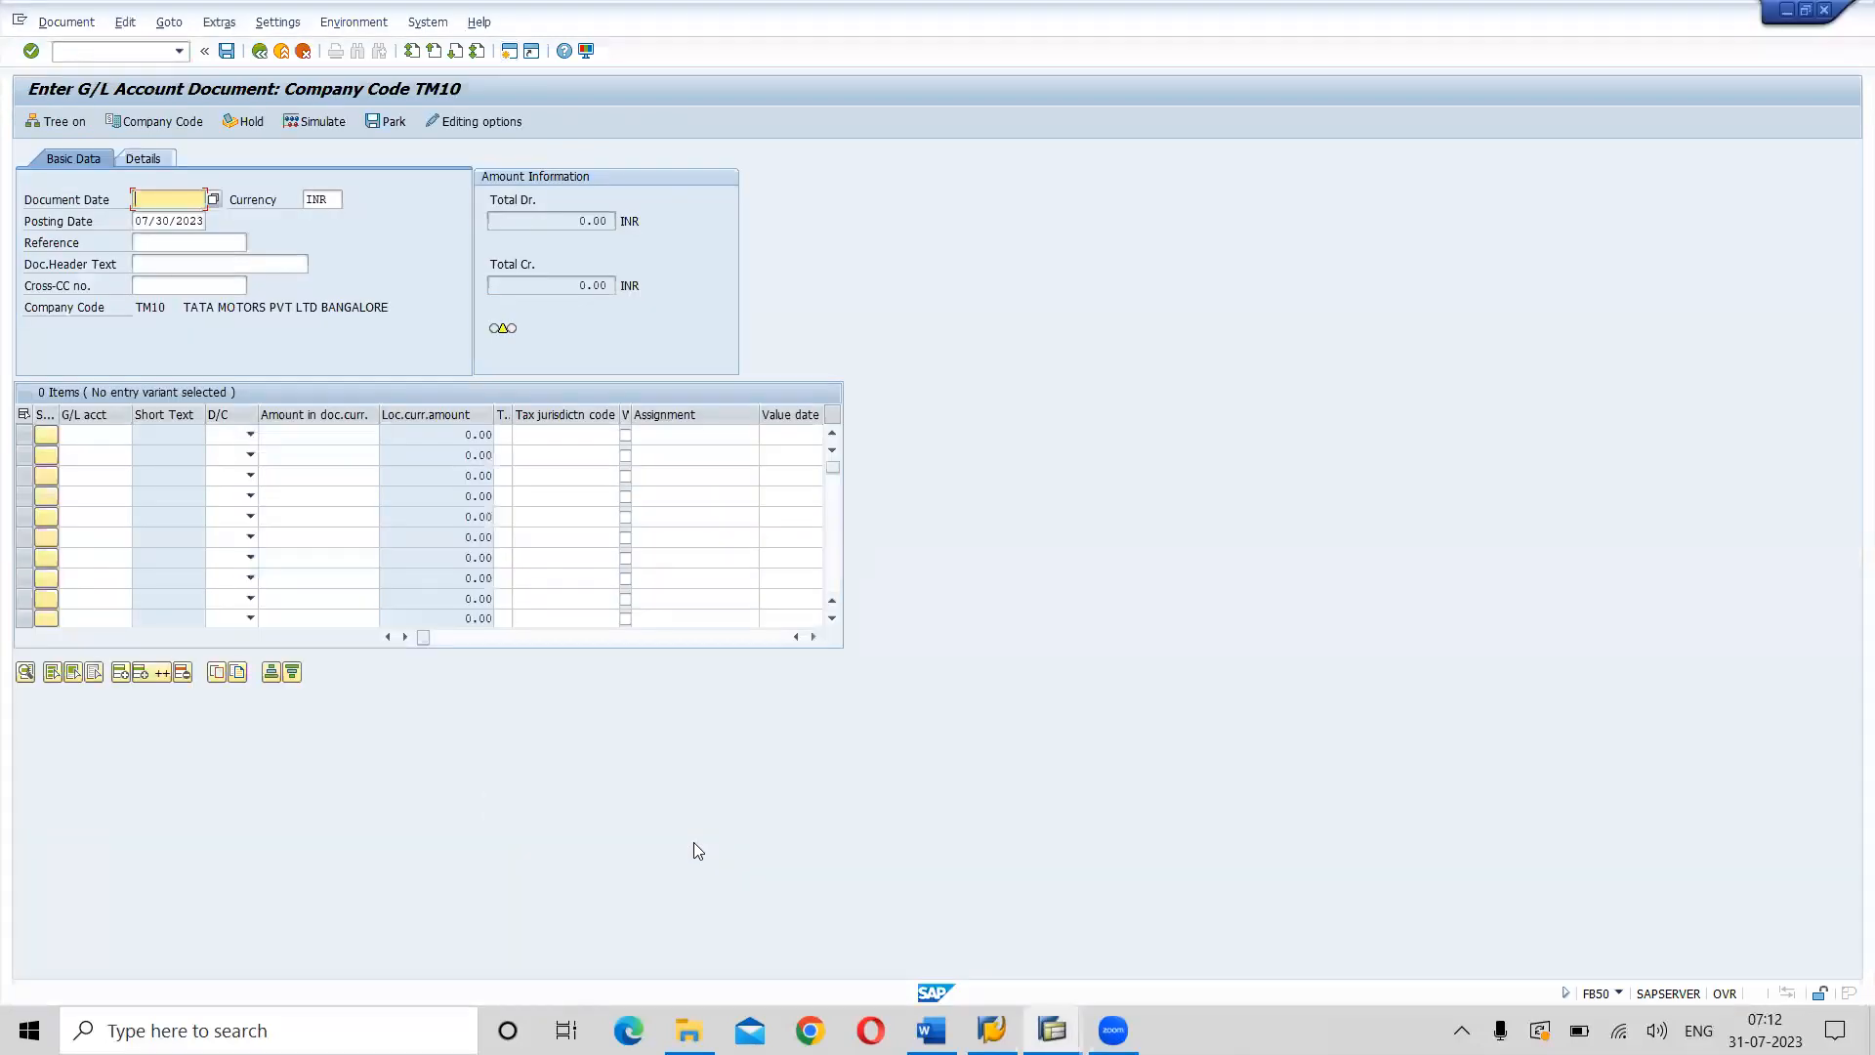
left_click(431, 27)
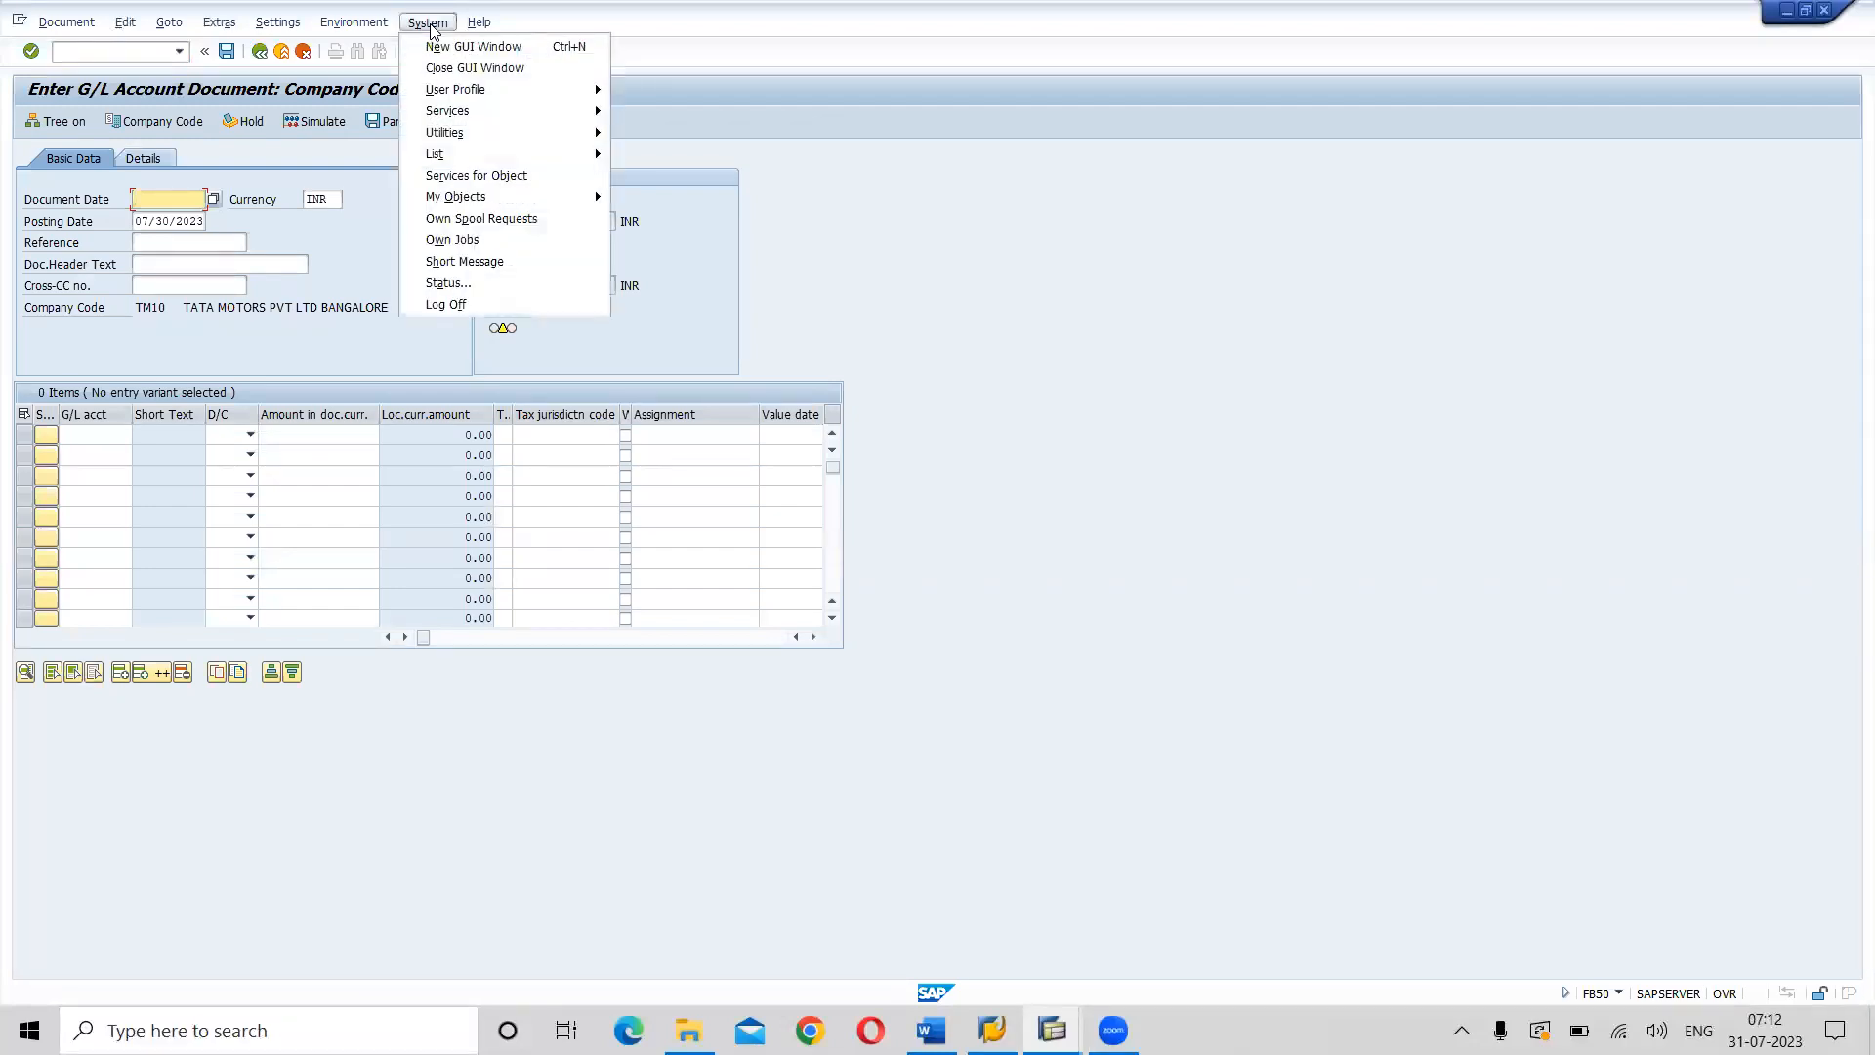
left_click(447, 306)
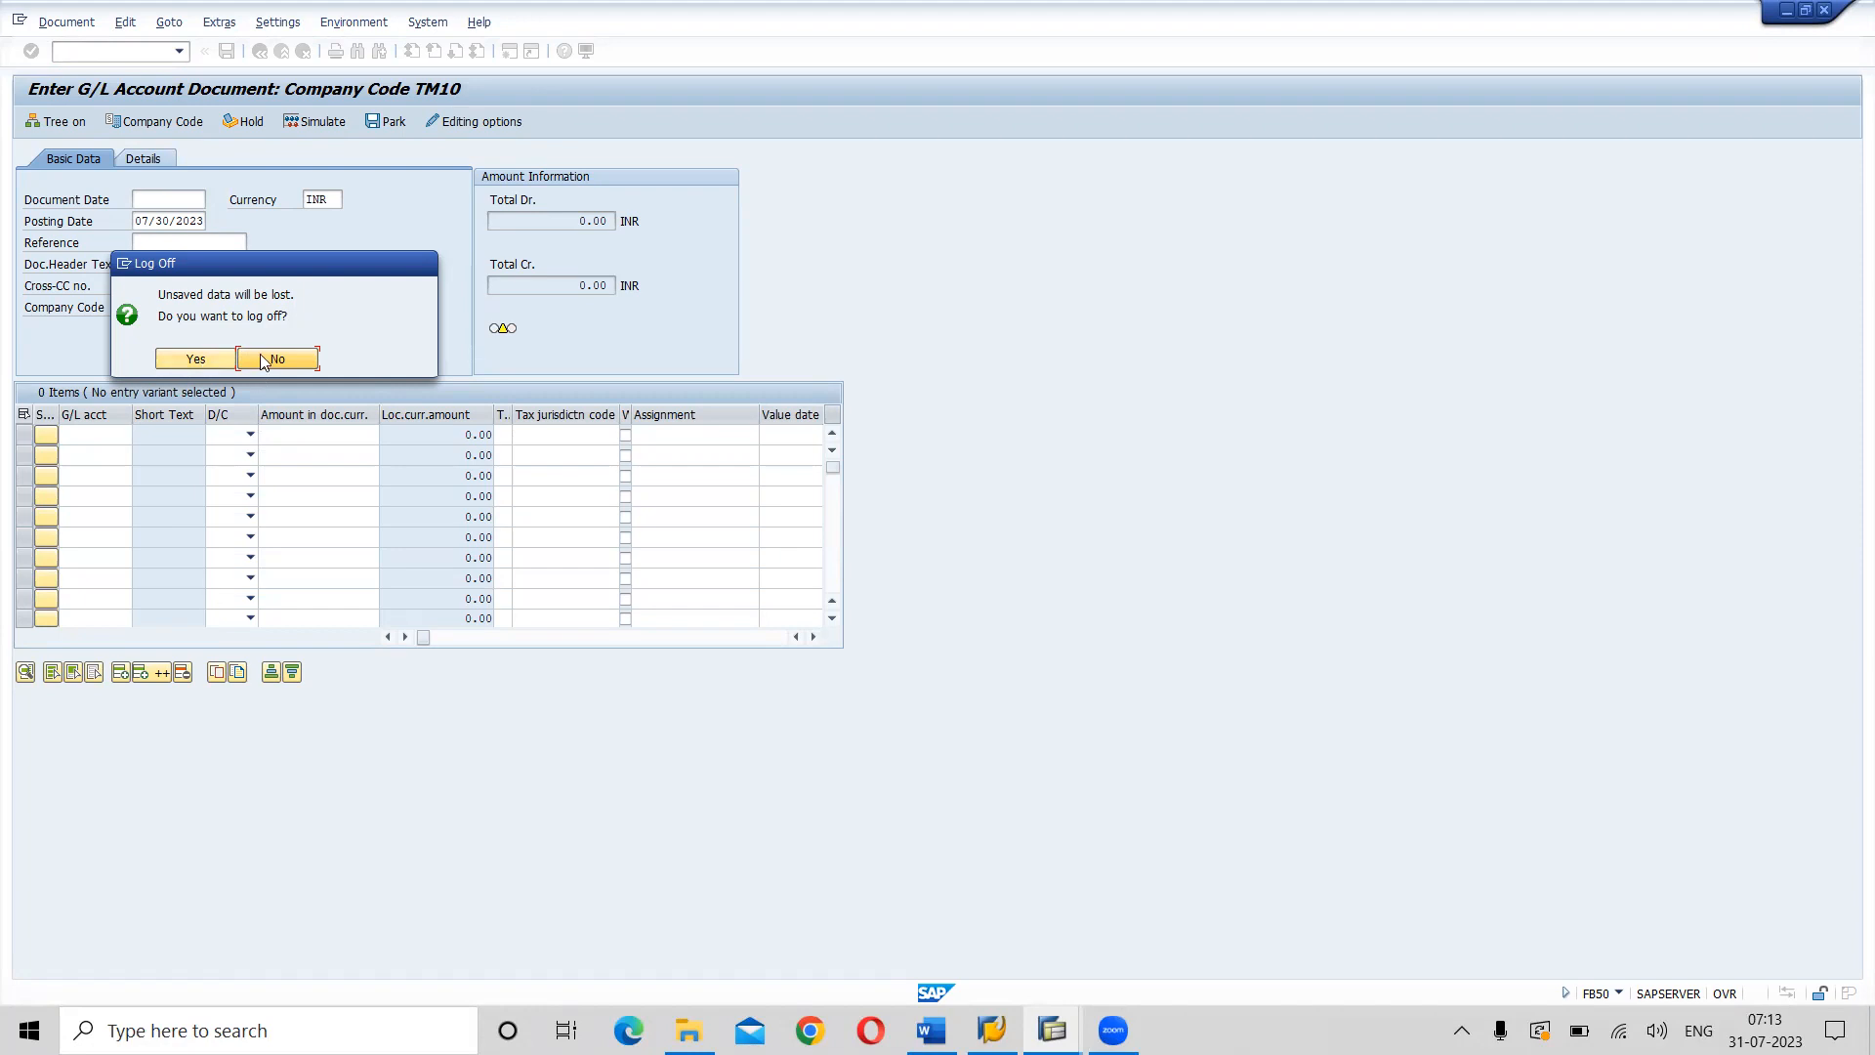
left_click(201, 354)
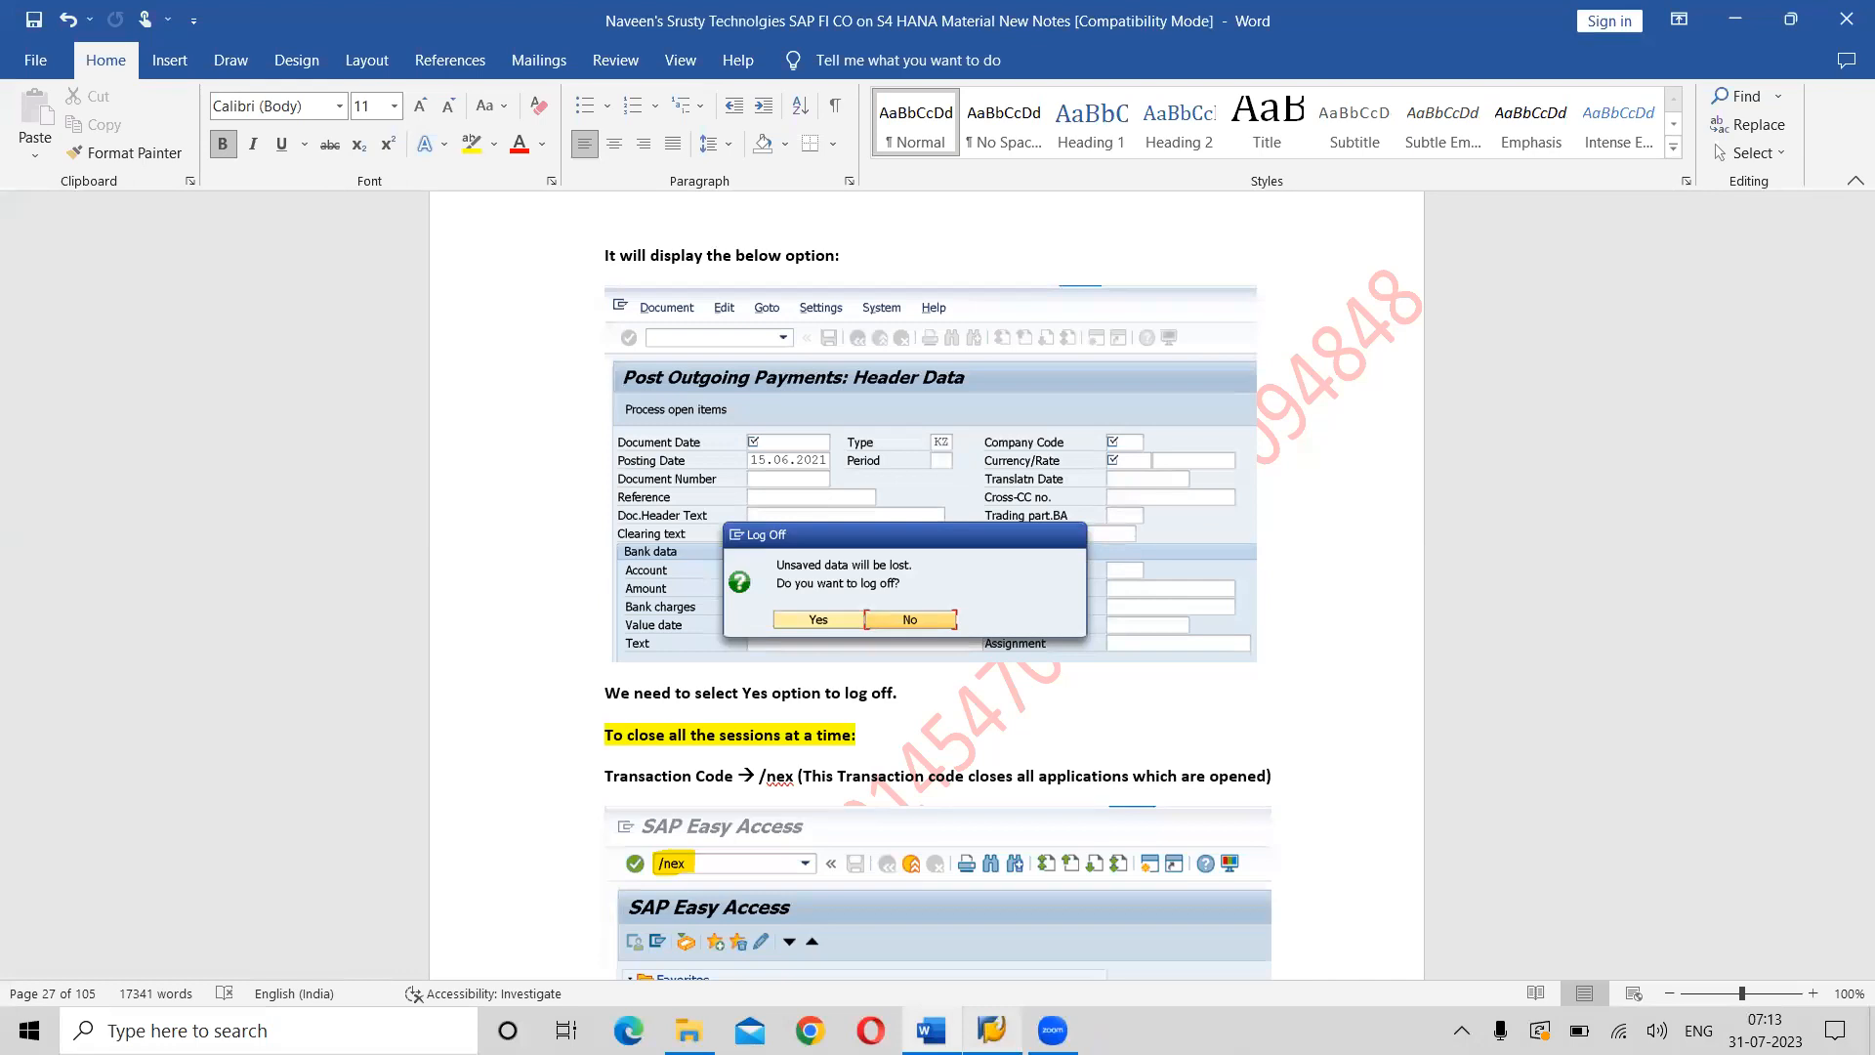
Switch to SAP Logon and log on to SAP ECC with the user name and password.
mouse_move(991, 1030)
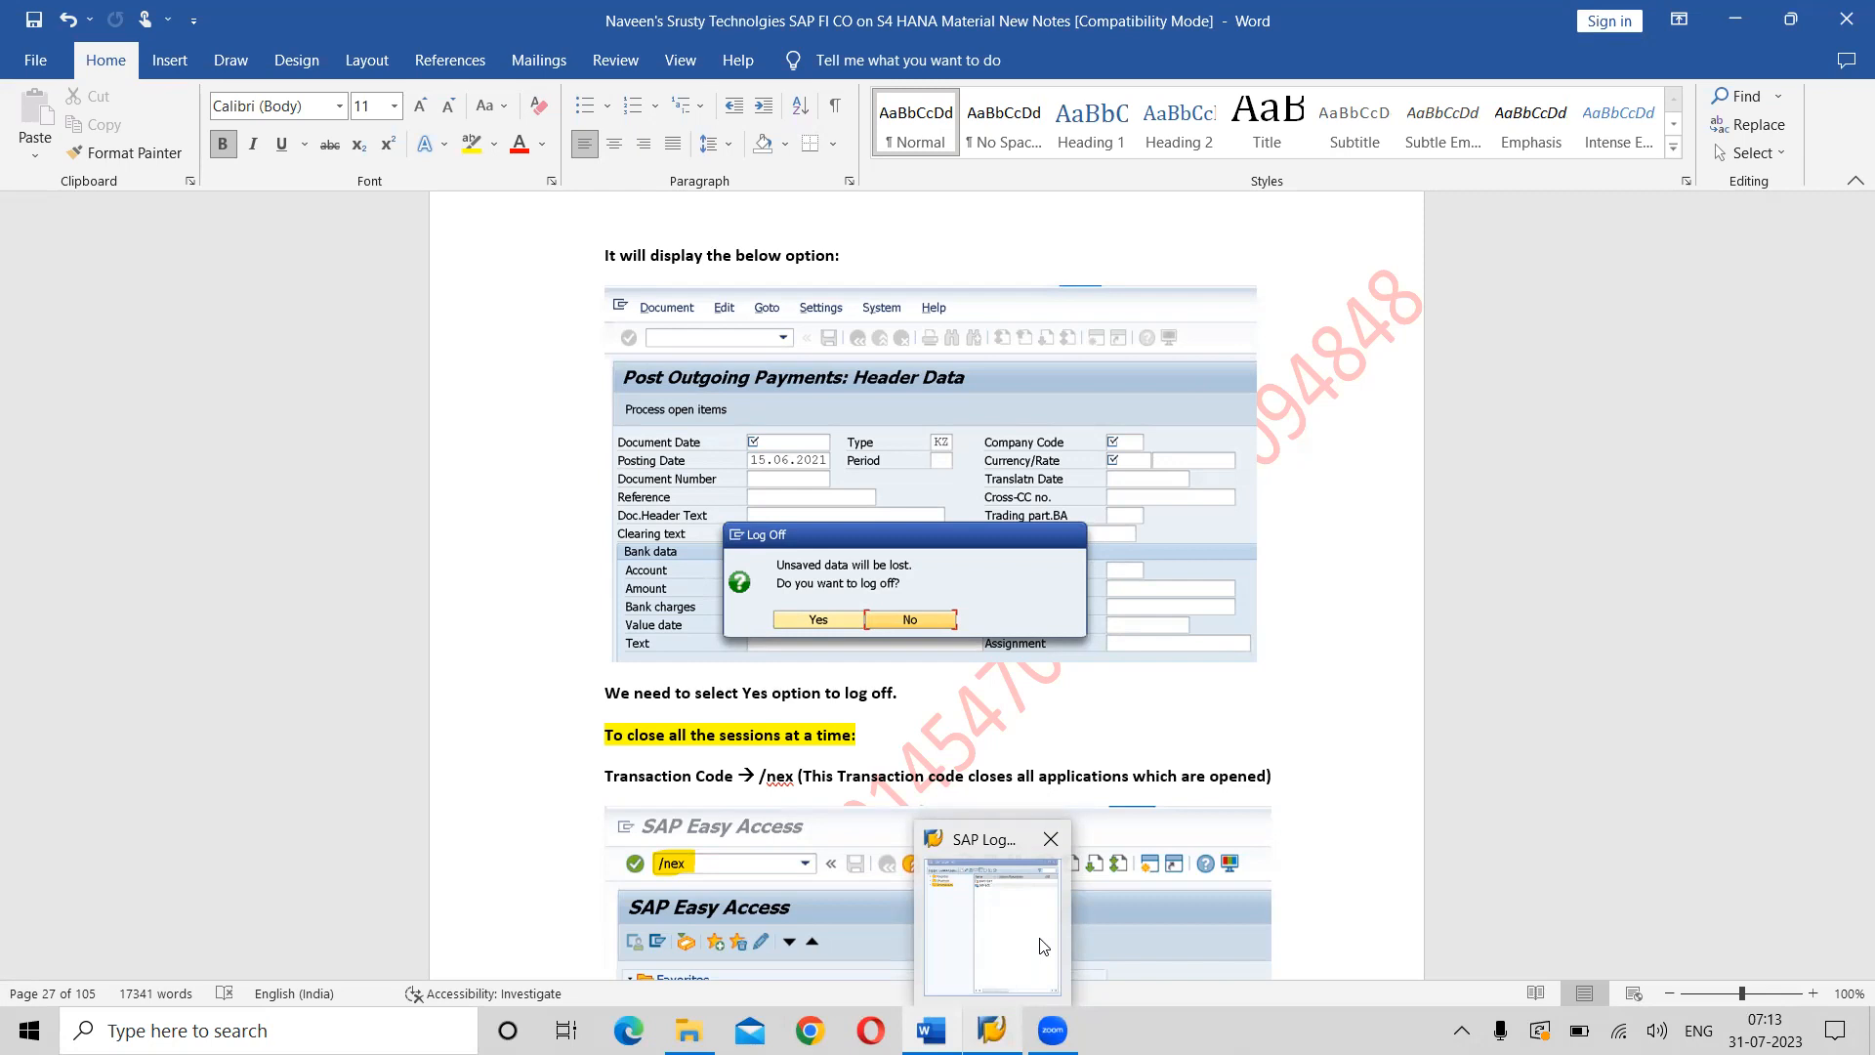
left_click(985, 839)
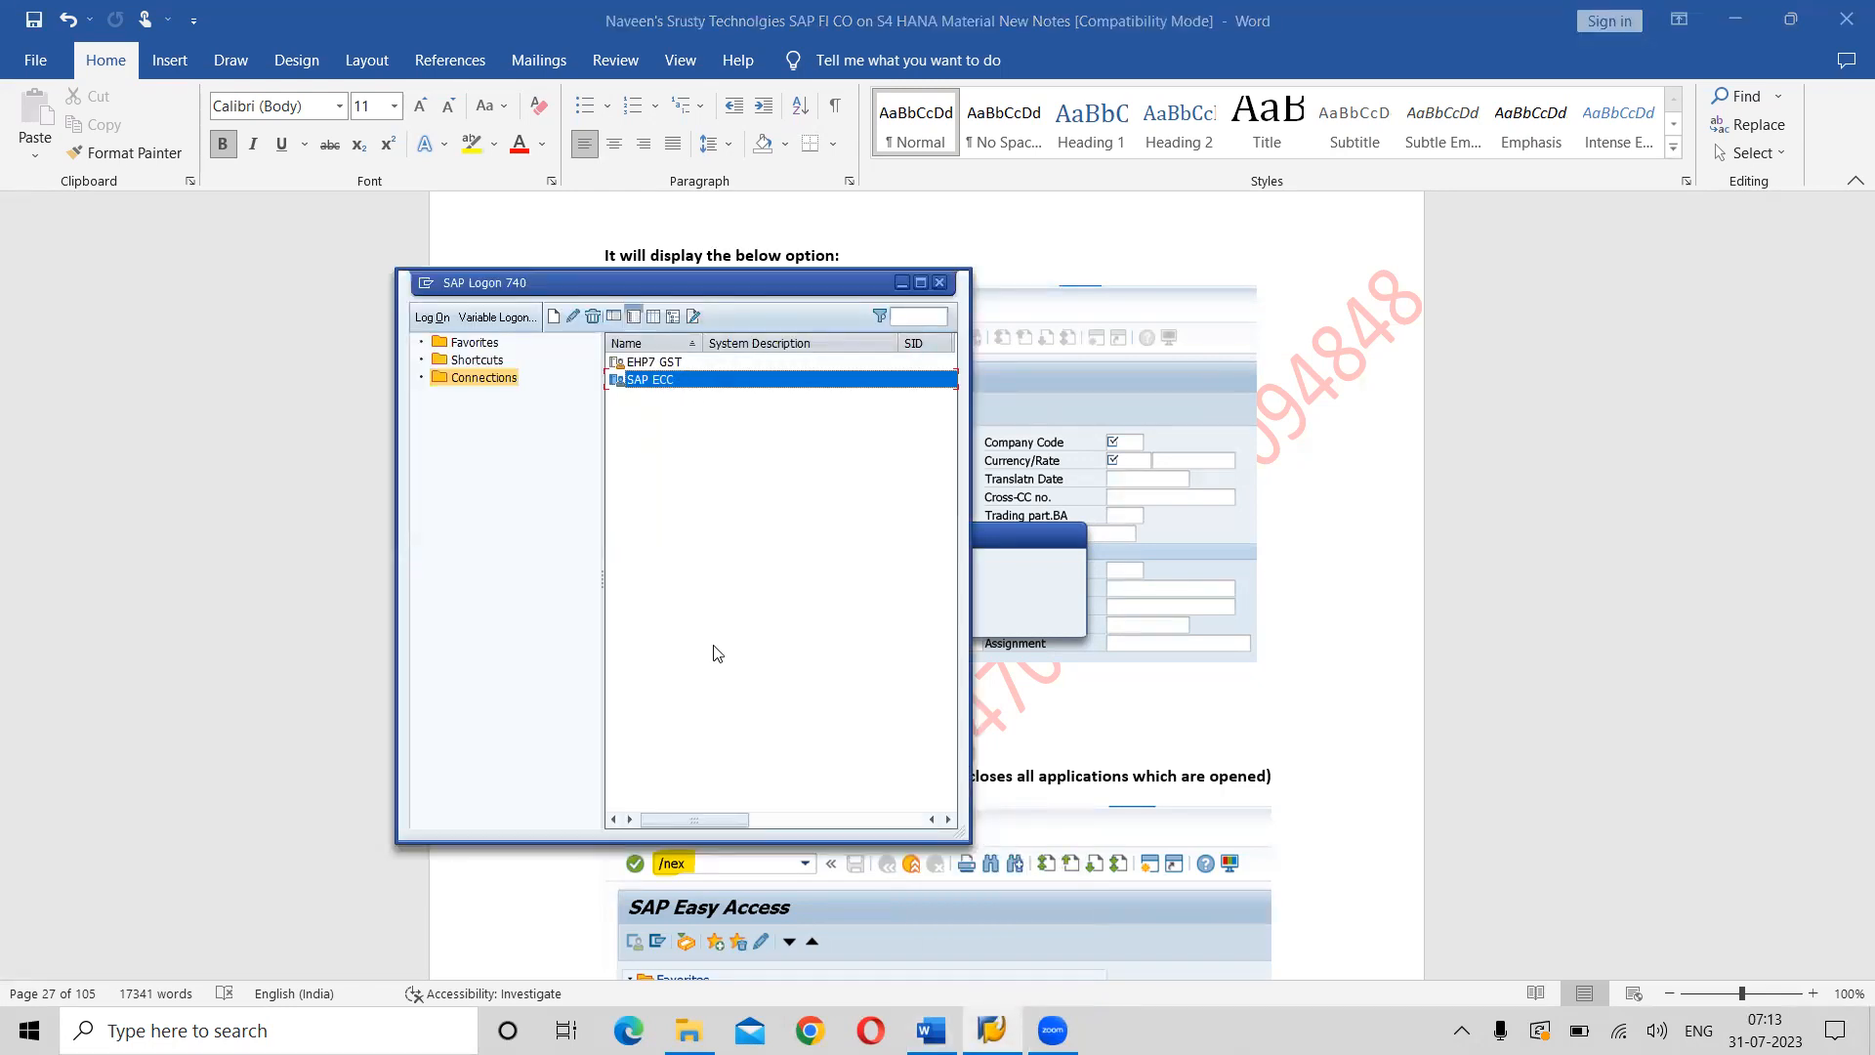
type("naveen")
key("Tab")
key("Return")
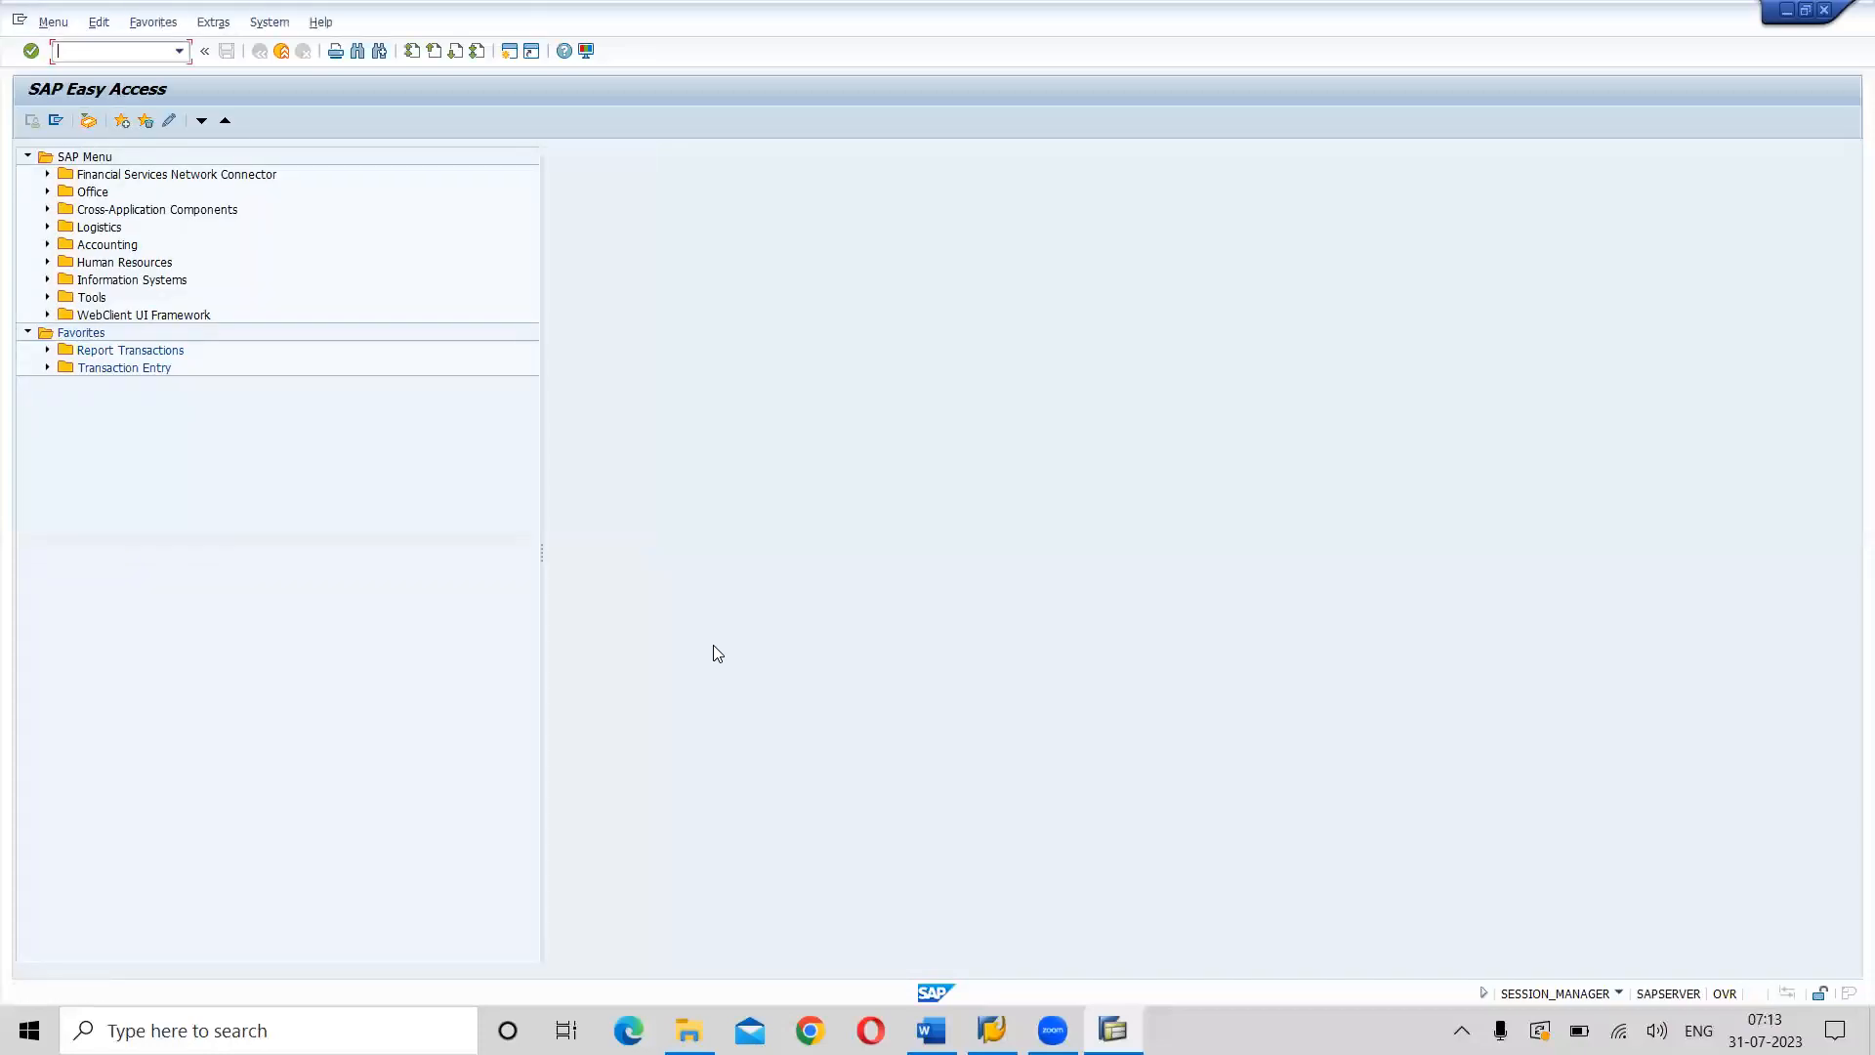
Open transaction FB50 from SAP Easy Access for company code TM10.
type("fb50")
key("Return")
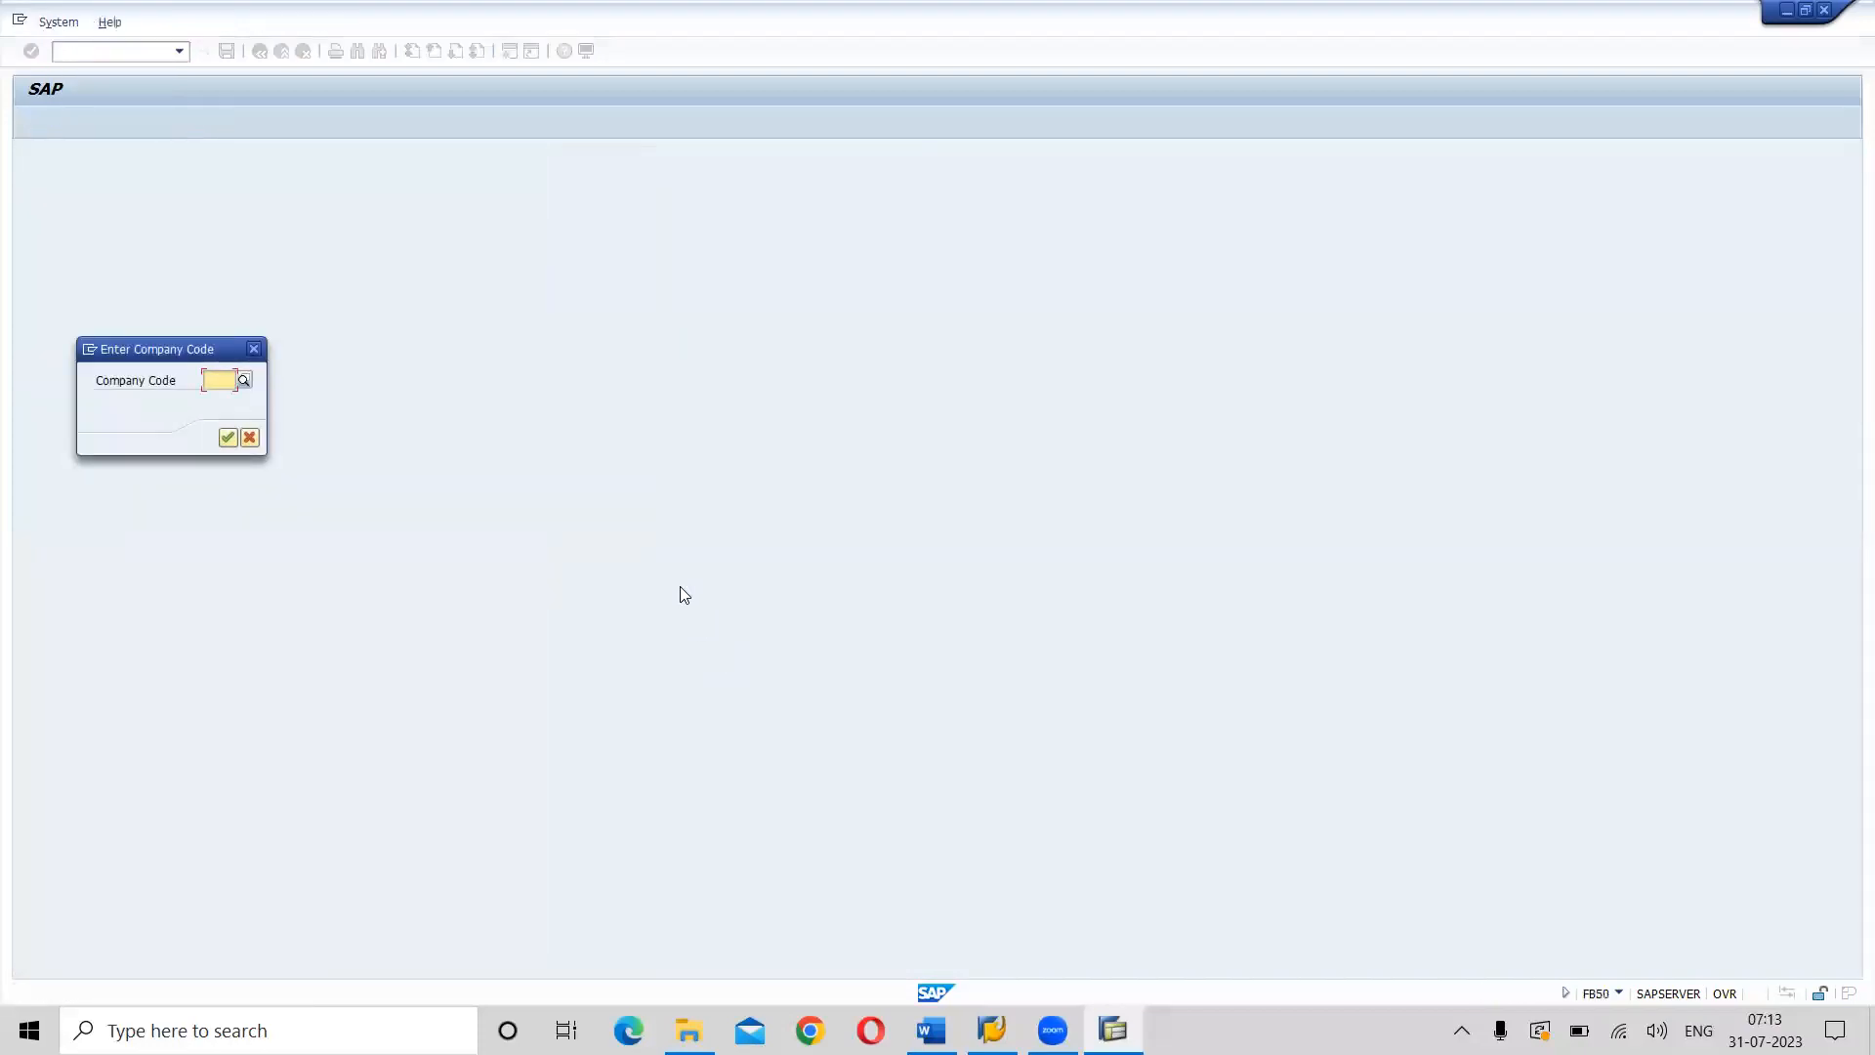
type("TM10")
key("Return")
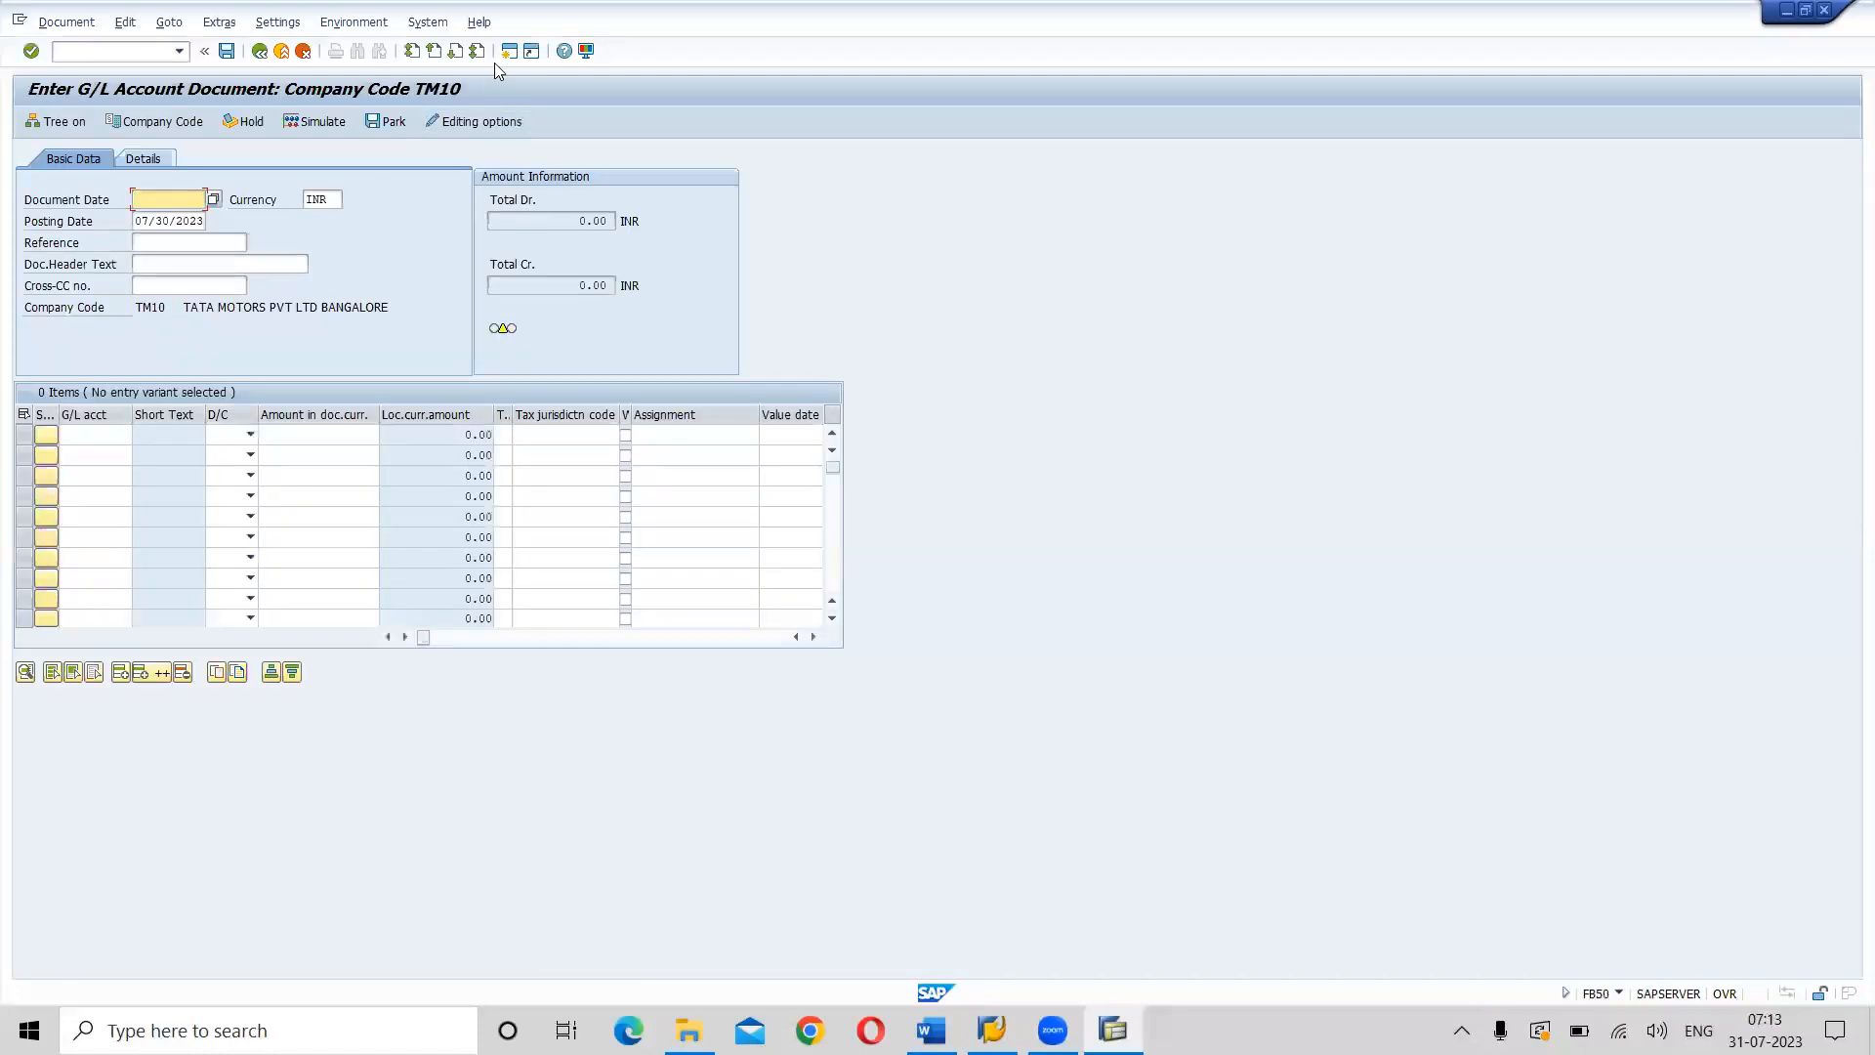
Use /o to open transactions FBL3N and F-07, each in a new session.
left_click(123, 56)
type("/ofb50")
key("Return")
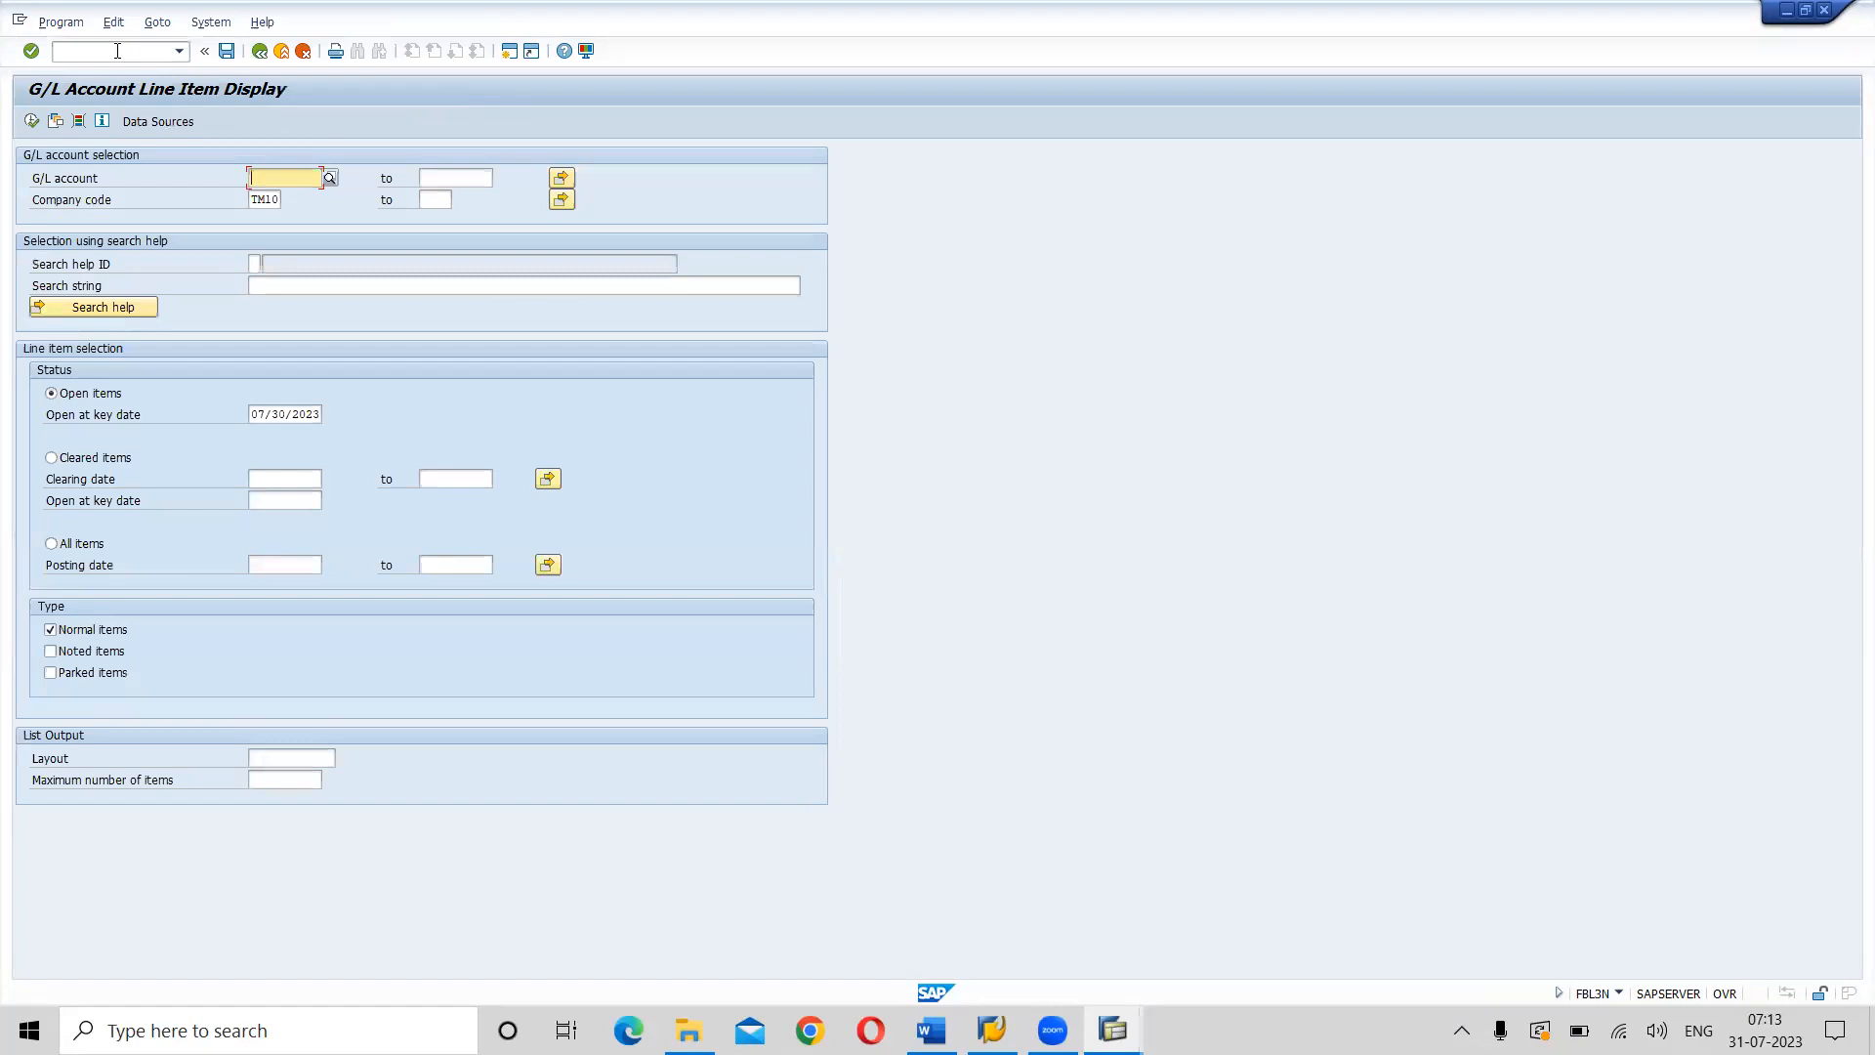
left_click(117, 51)
type("/of")
key("Return")
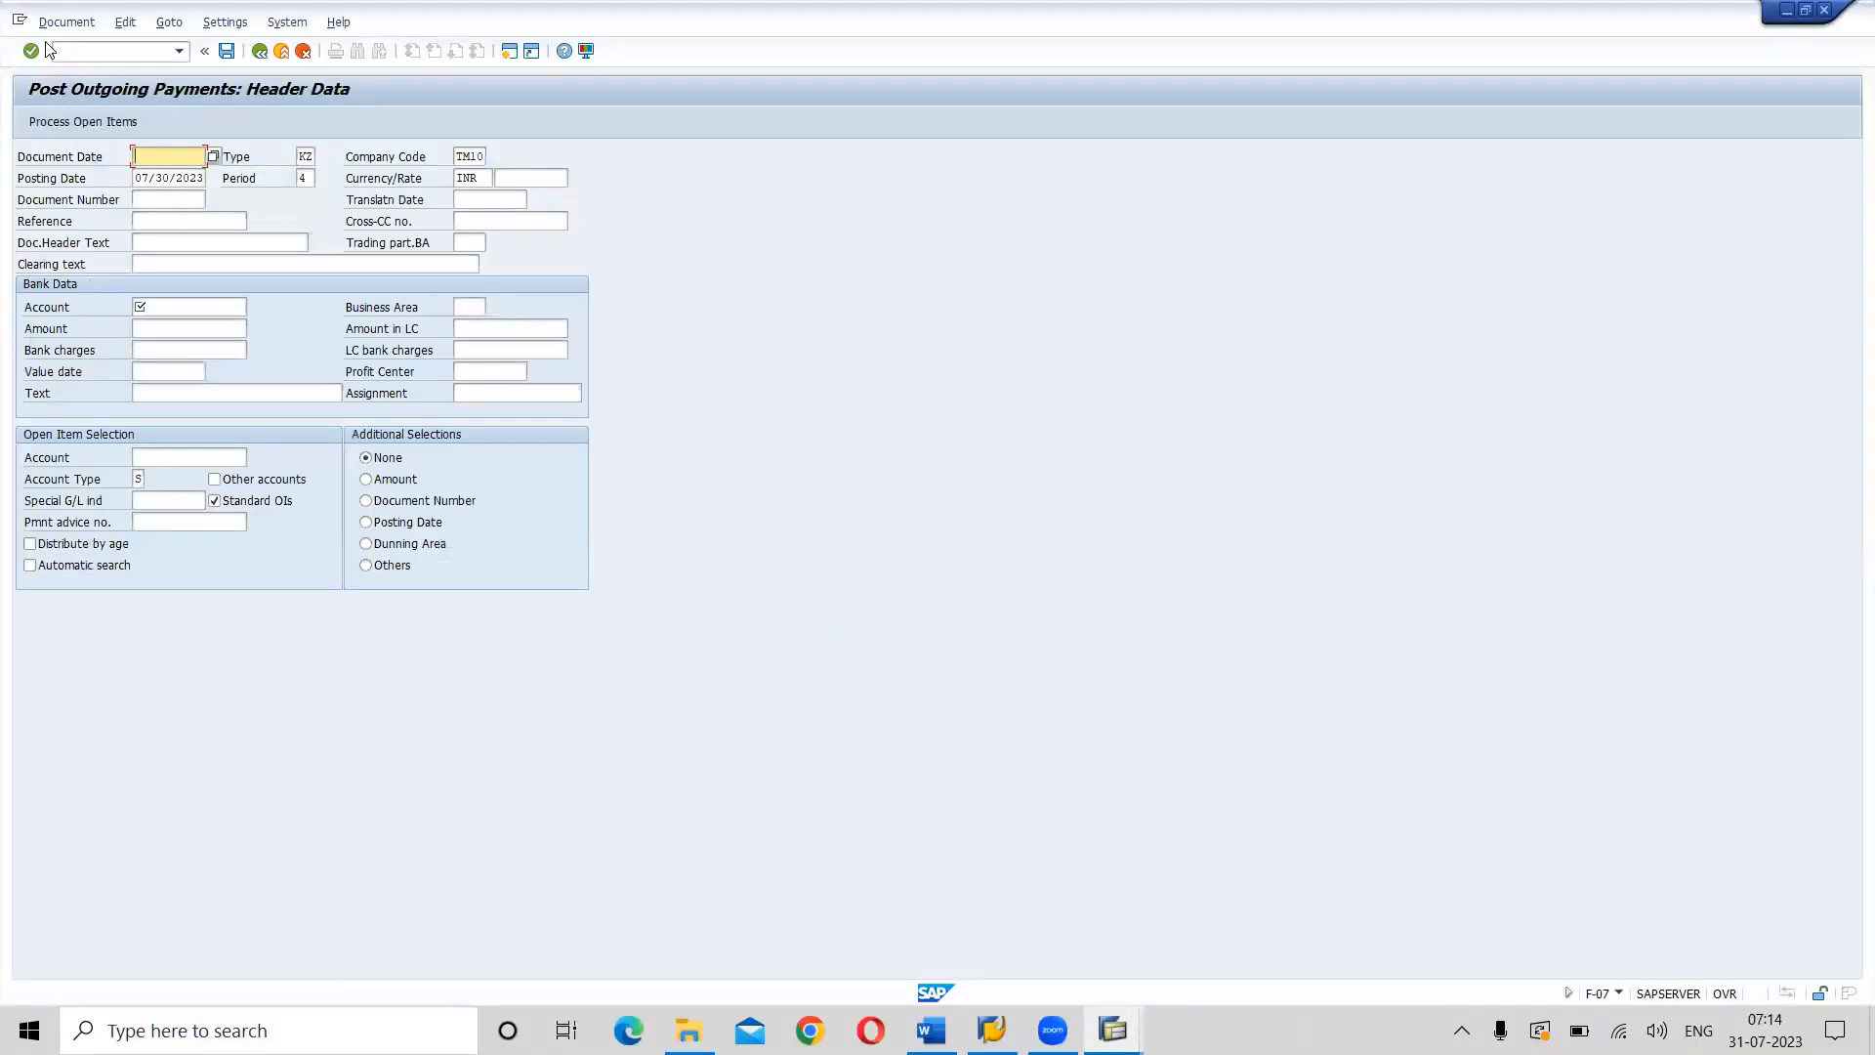
Use /o to open transactions F-06 and F110, each in a new session.
left_click(55, 51)
type("/of-0")
key("Return")
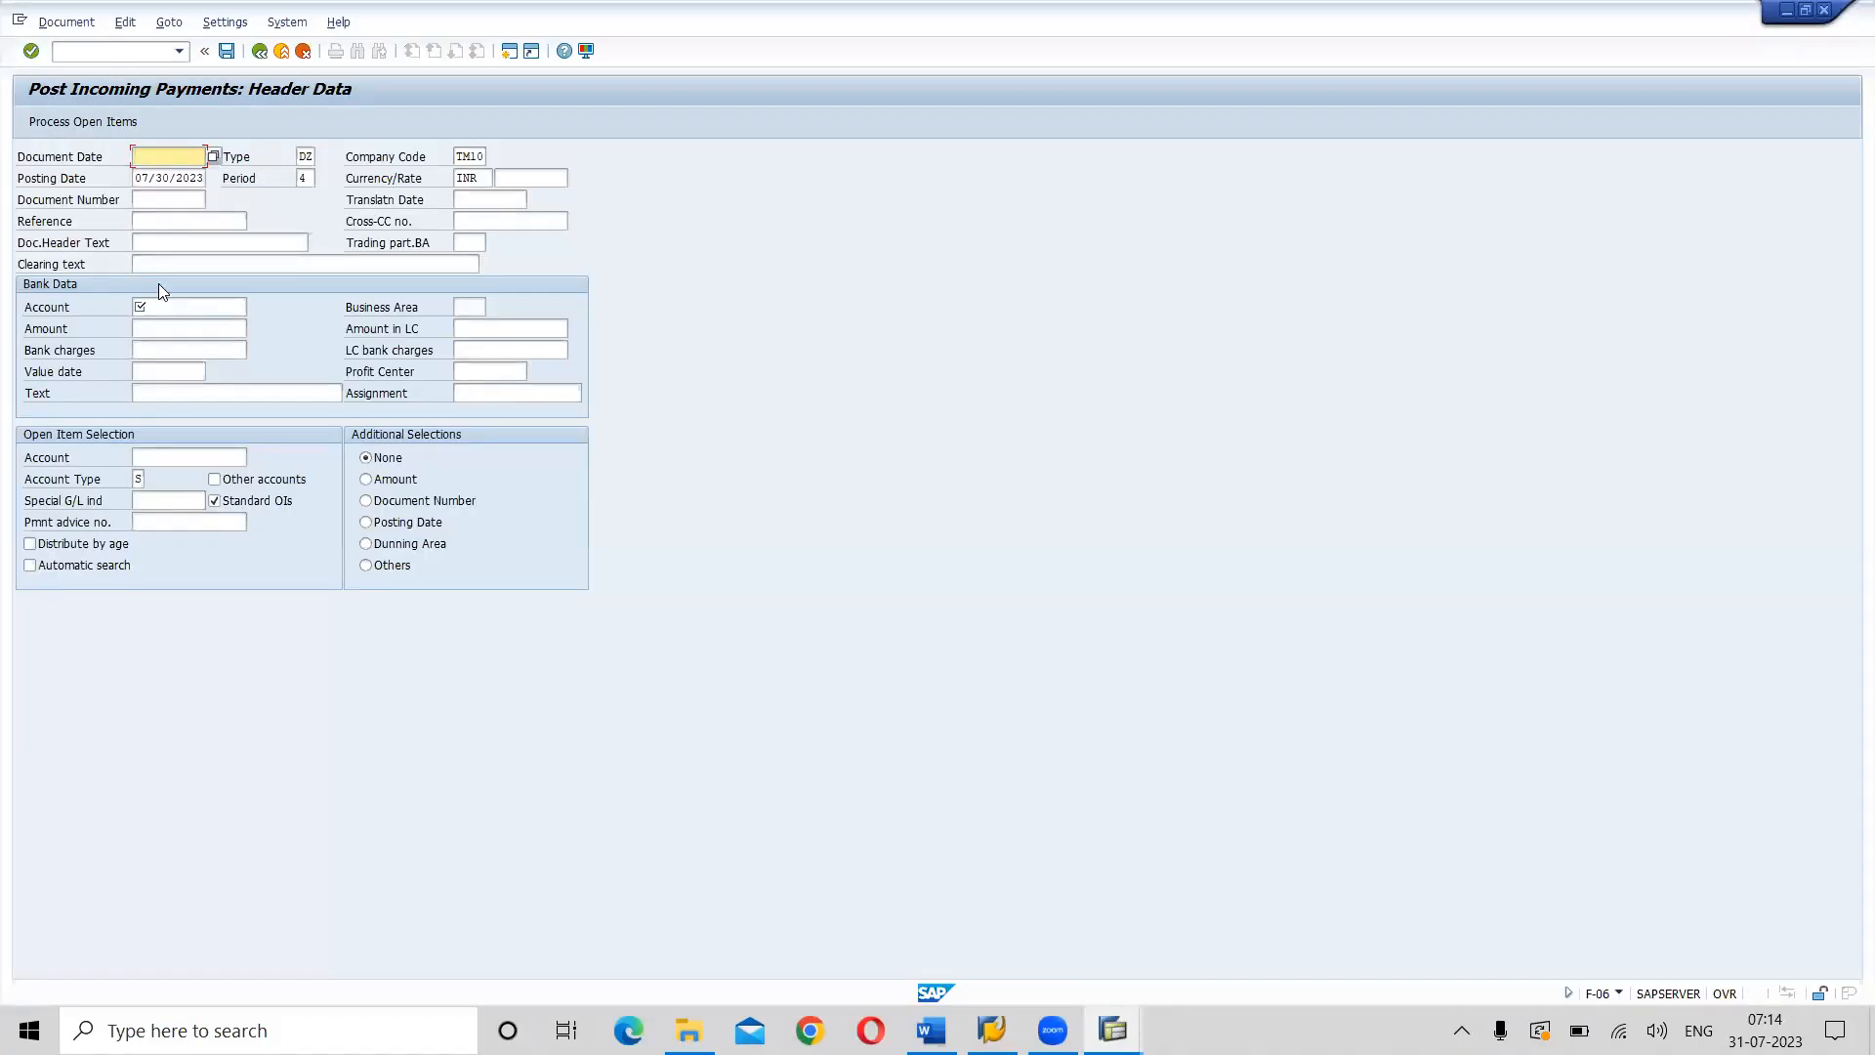
left_click(74, 50)
type("/of110")
key("Return")
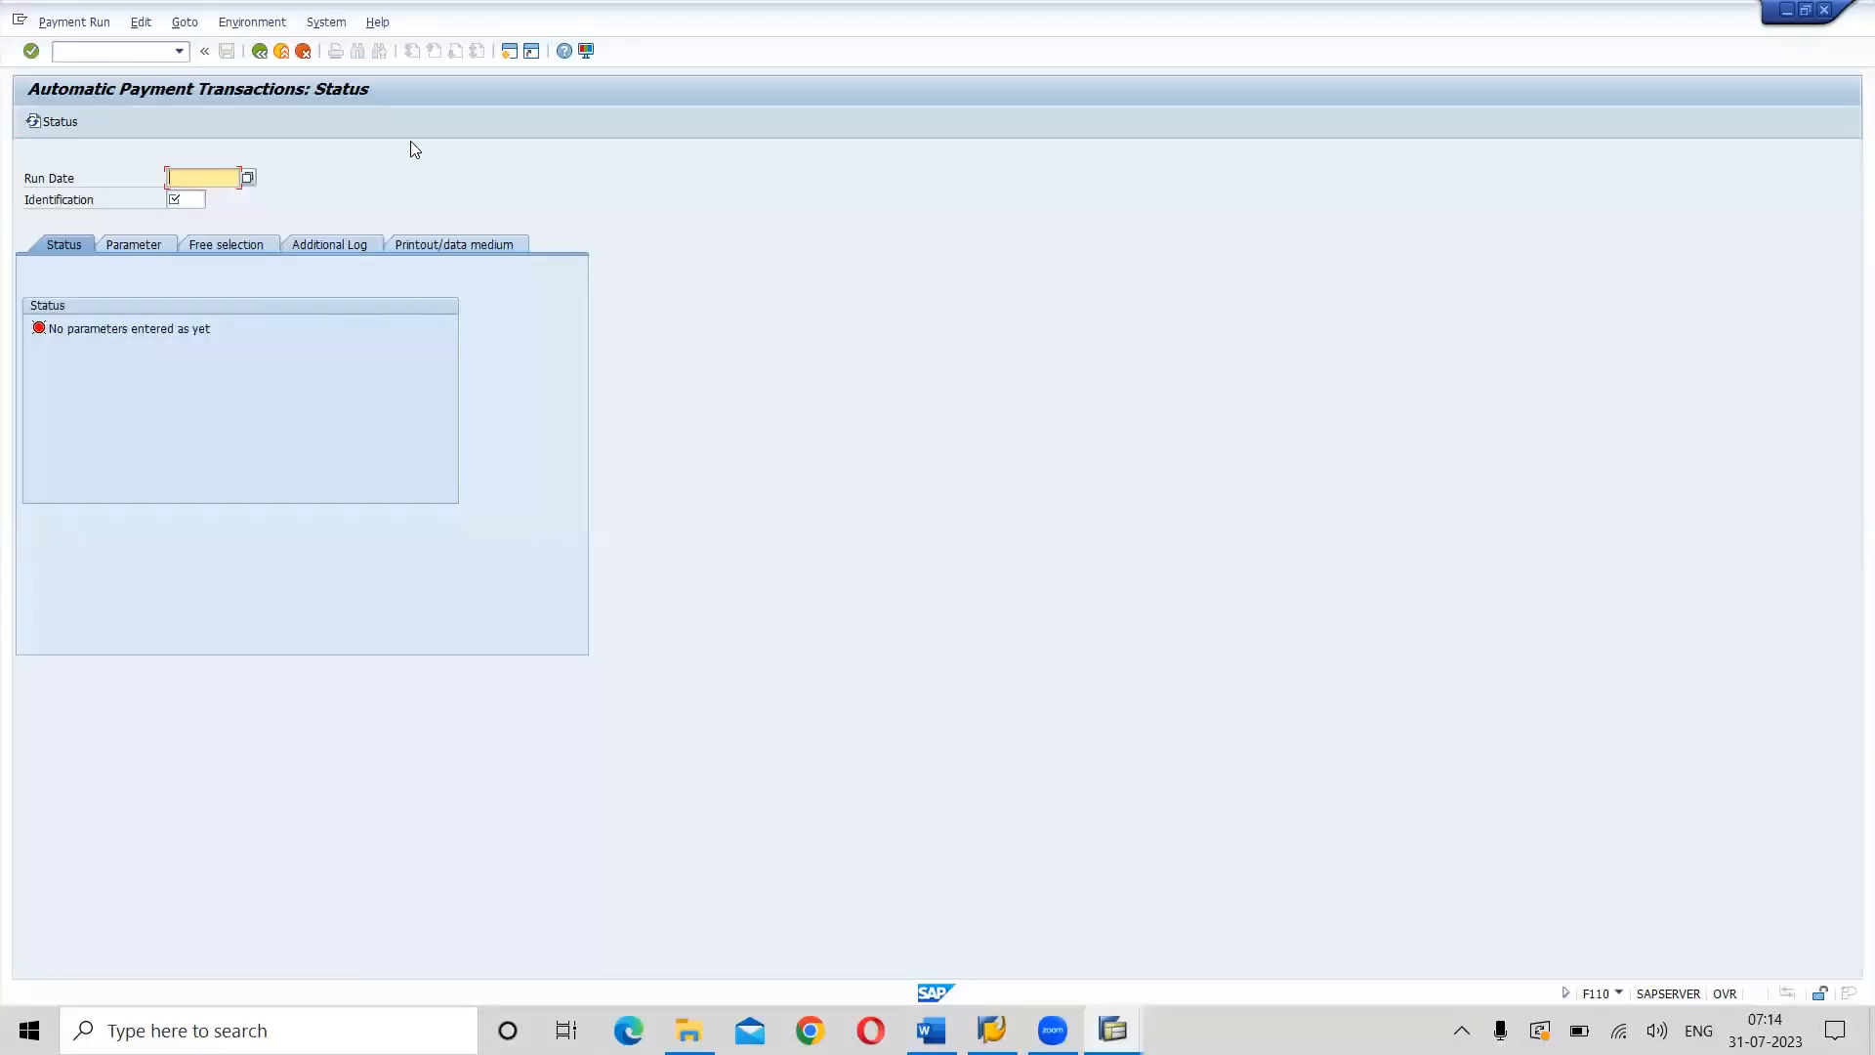
Open one more SAP Easy Access session, then check the open sessions and the available system options.
left_click(511, 52)
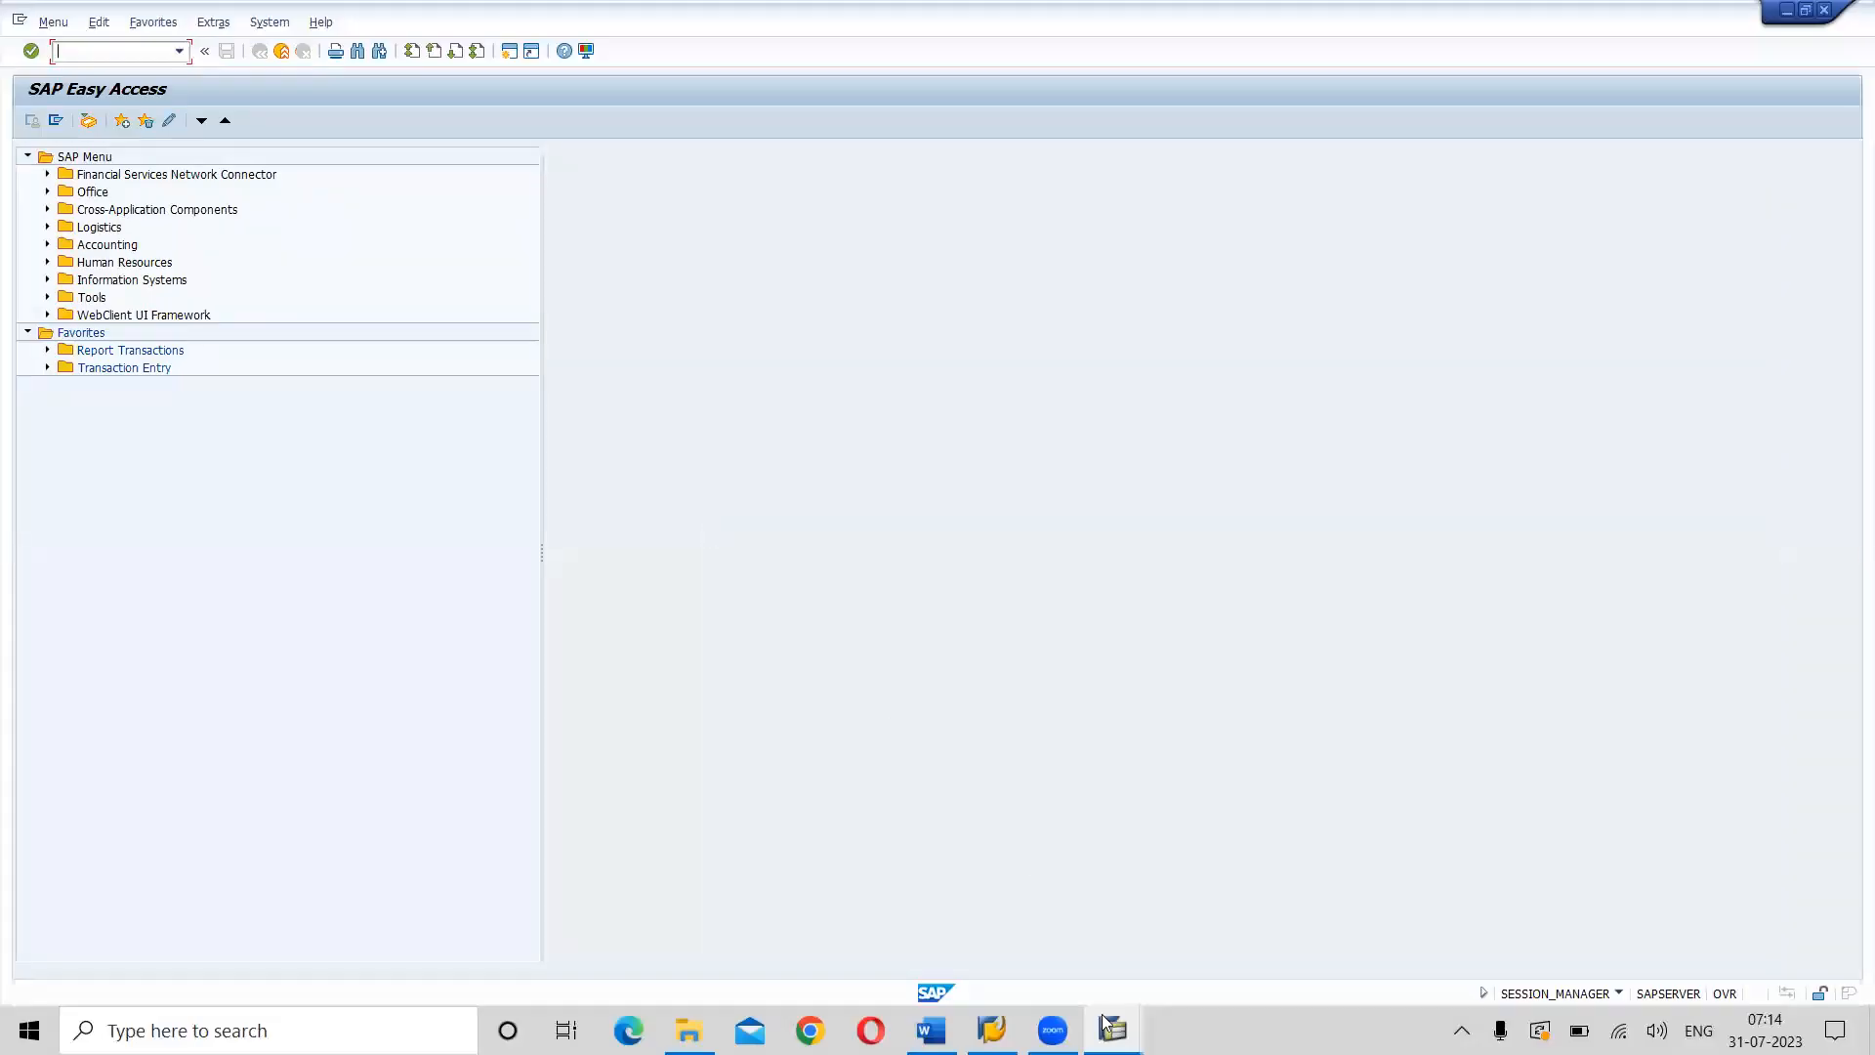
mouse_move(1113, 1030)
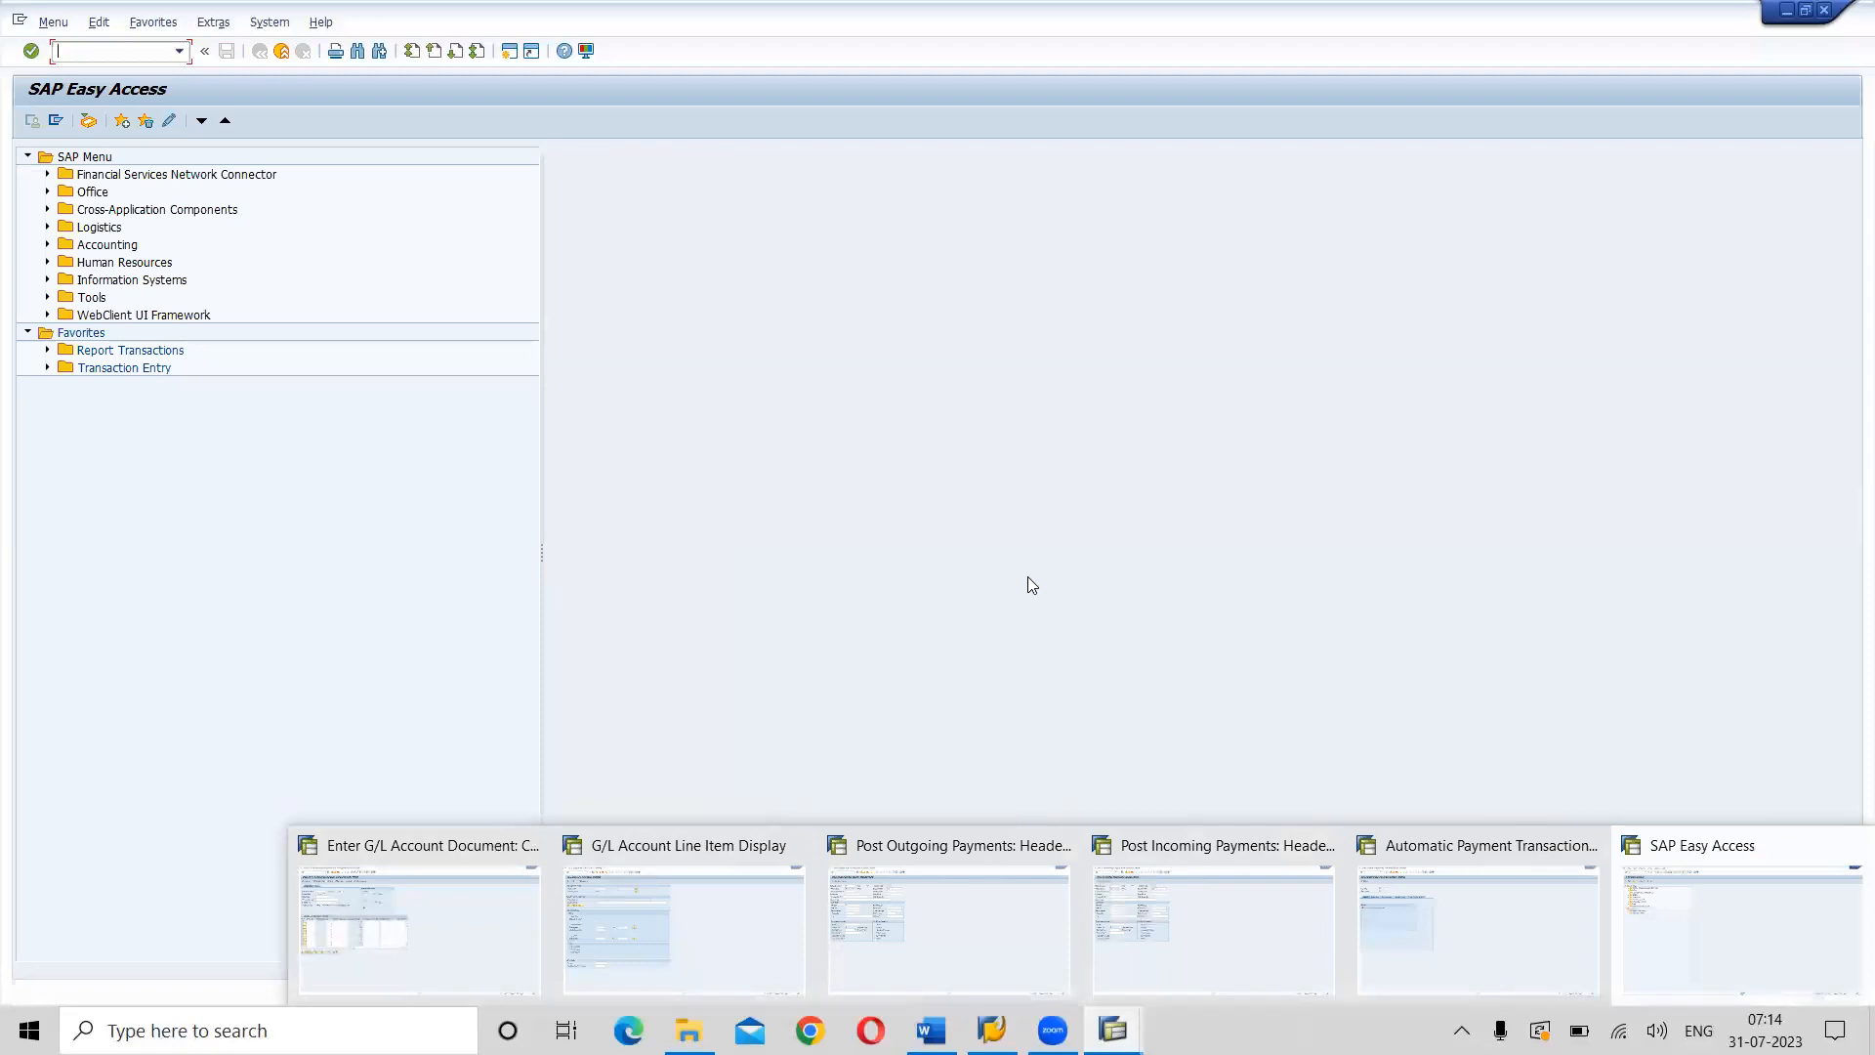
left_click(269, 22)
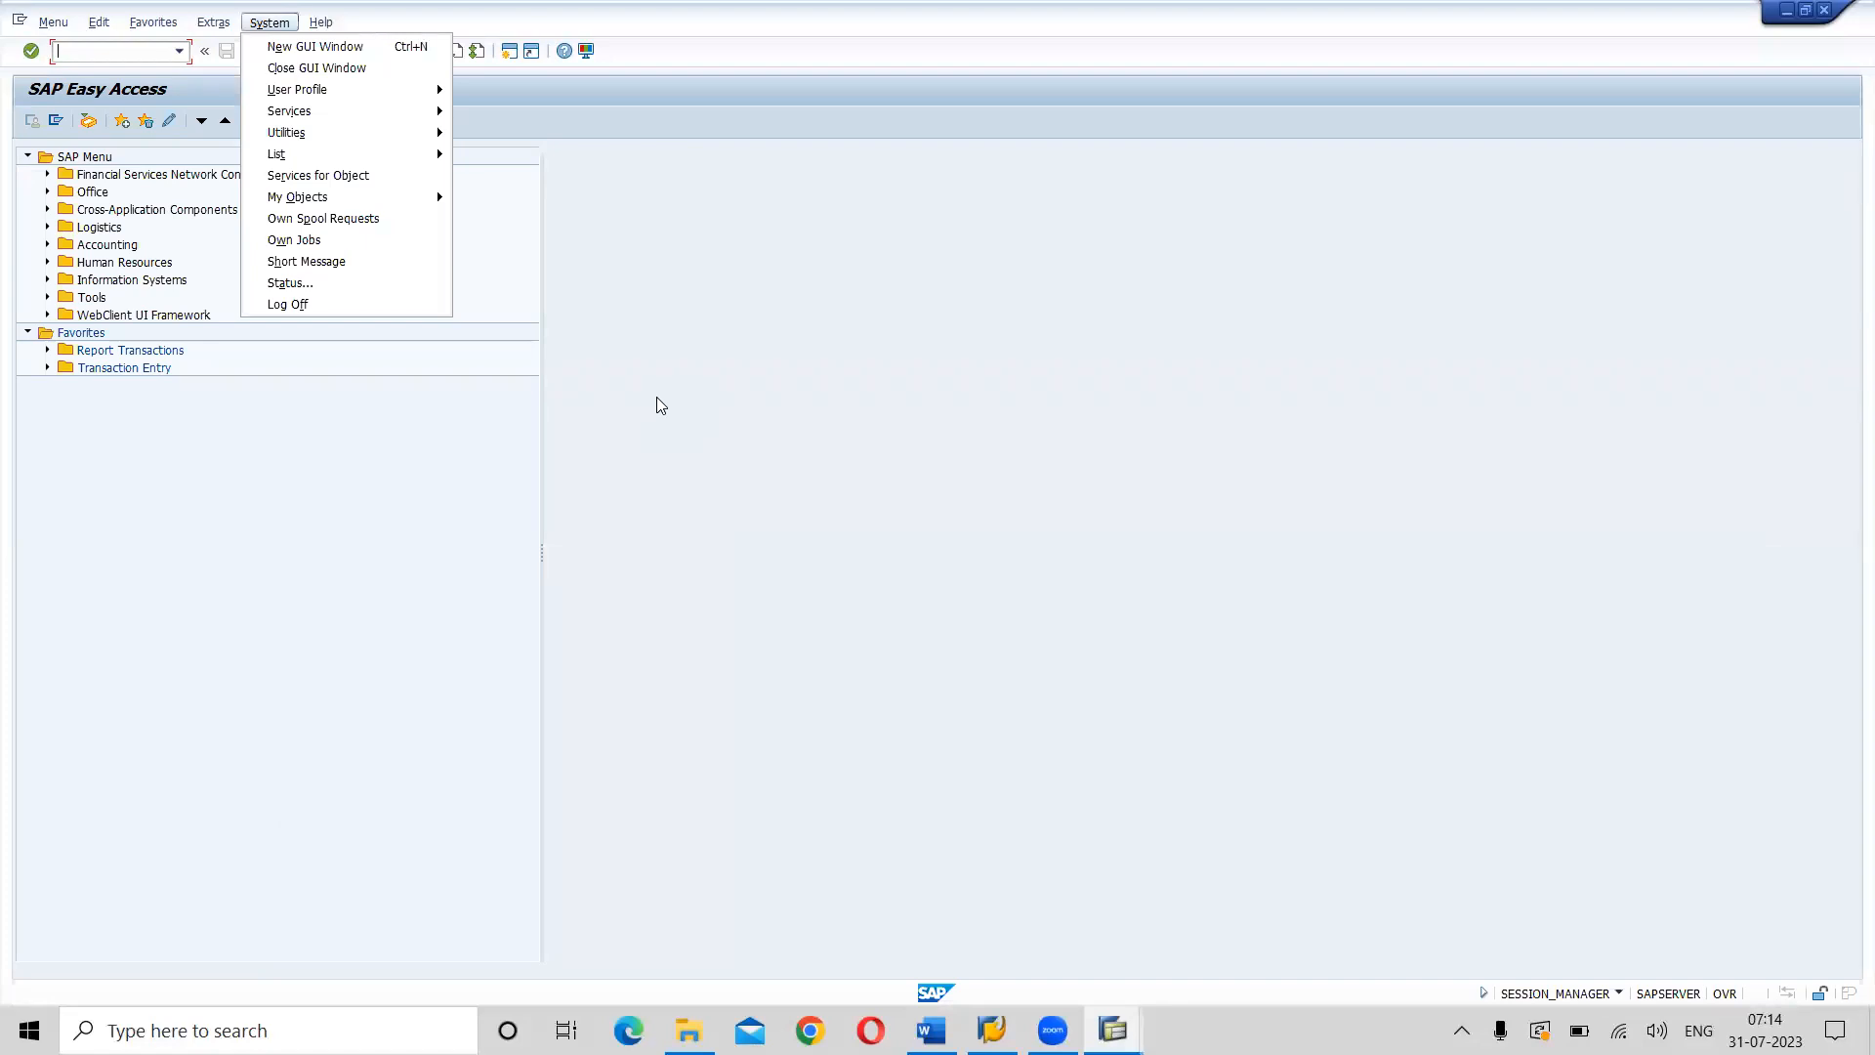
left_click(799, 511)
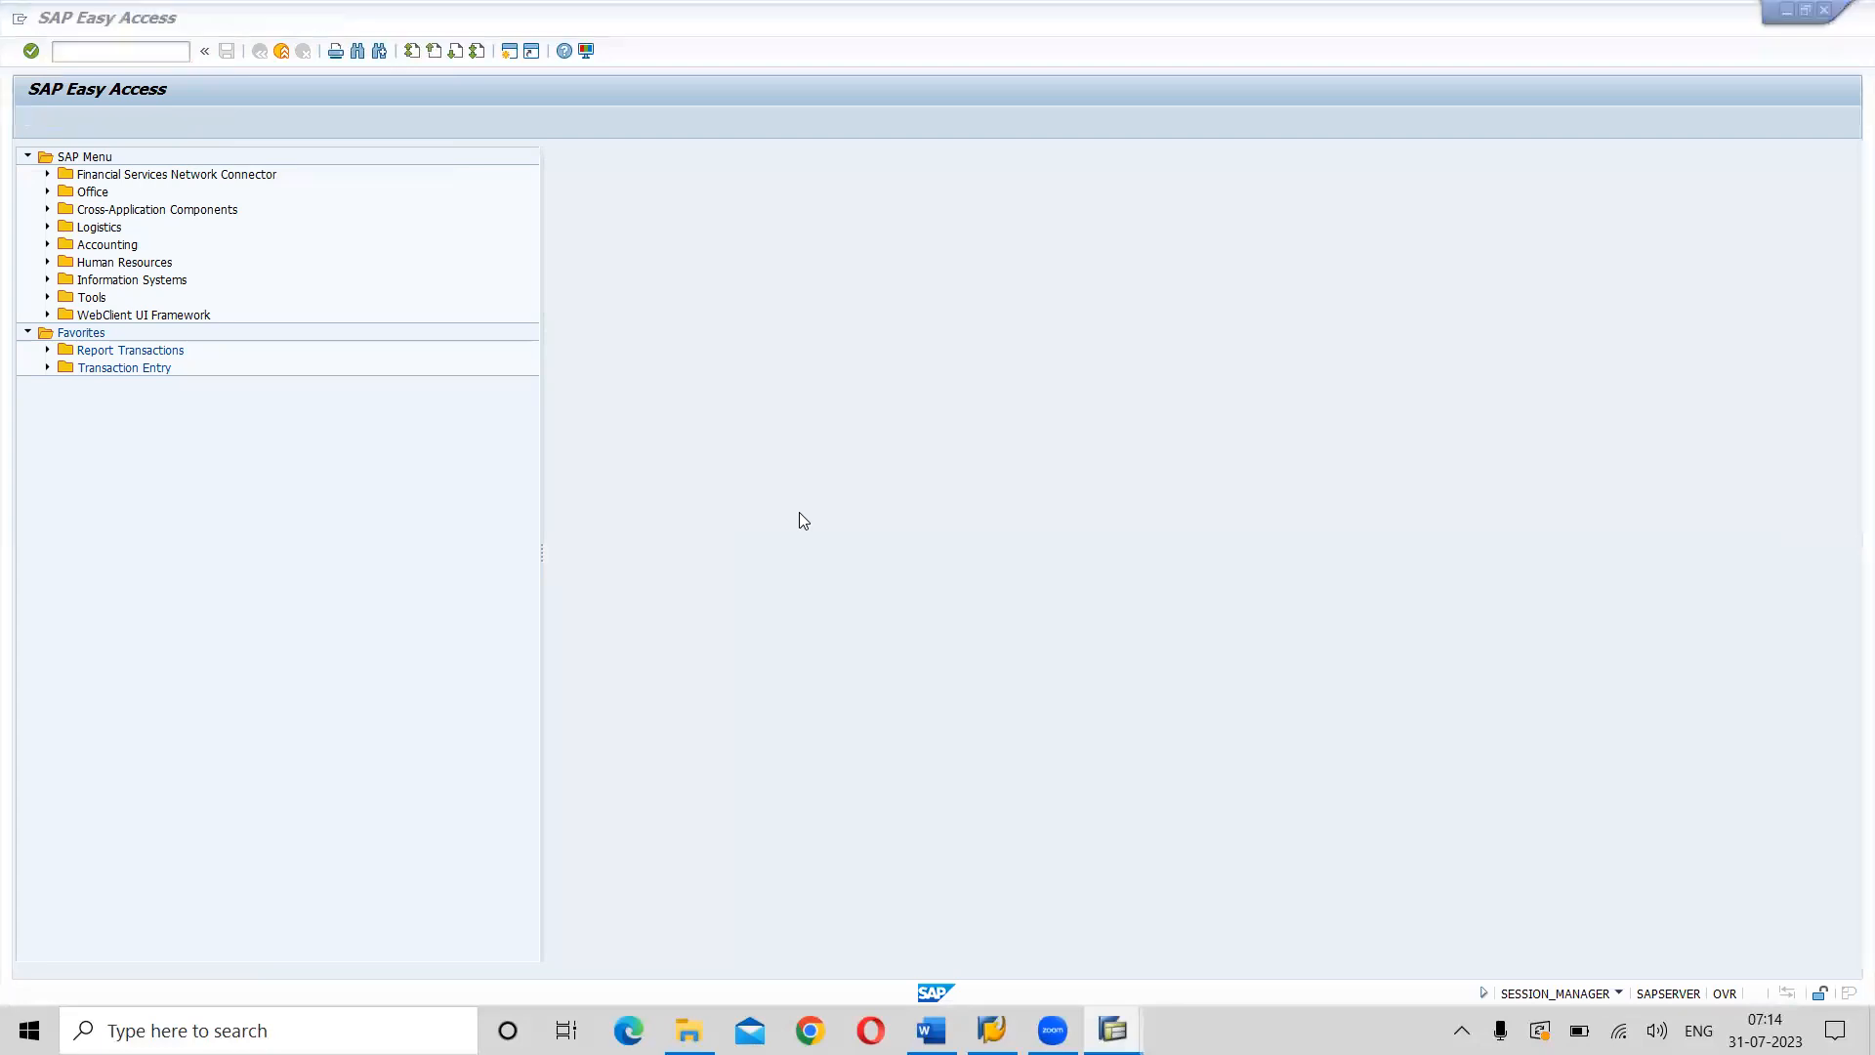
Return to the Word notes and read the part on closing all the sessions at a time with /nex.
key("alt+Tab")
key("alt+Tab")
key("alt+Tab")
key("alt+Tab")
key("alt+Tab")
key("alt+Tab")
key("alt+Tab")
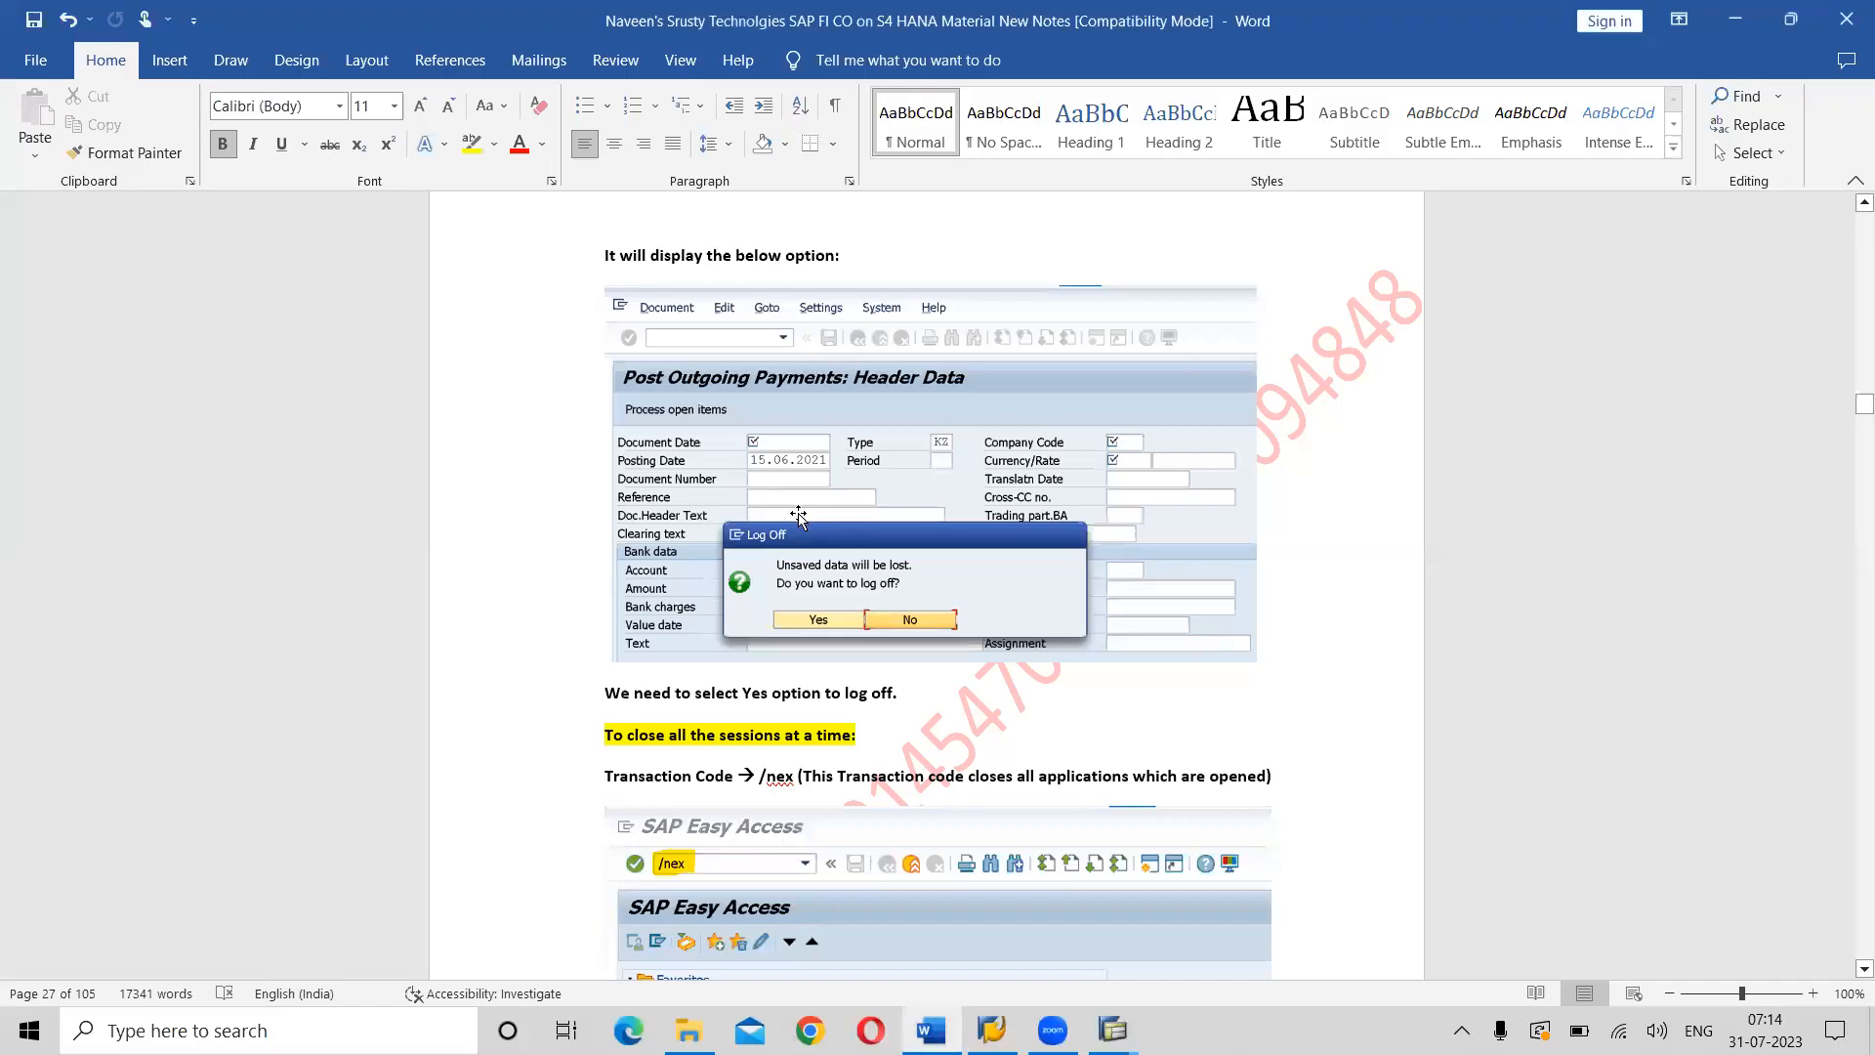
scroll(798, 517, "down", 3)
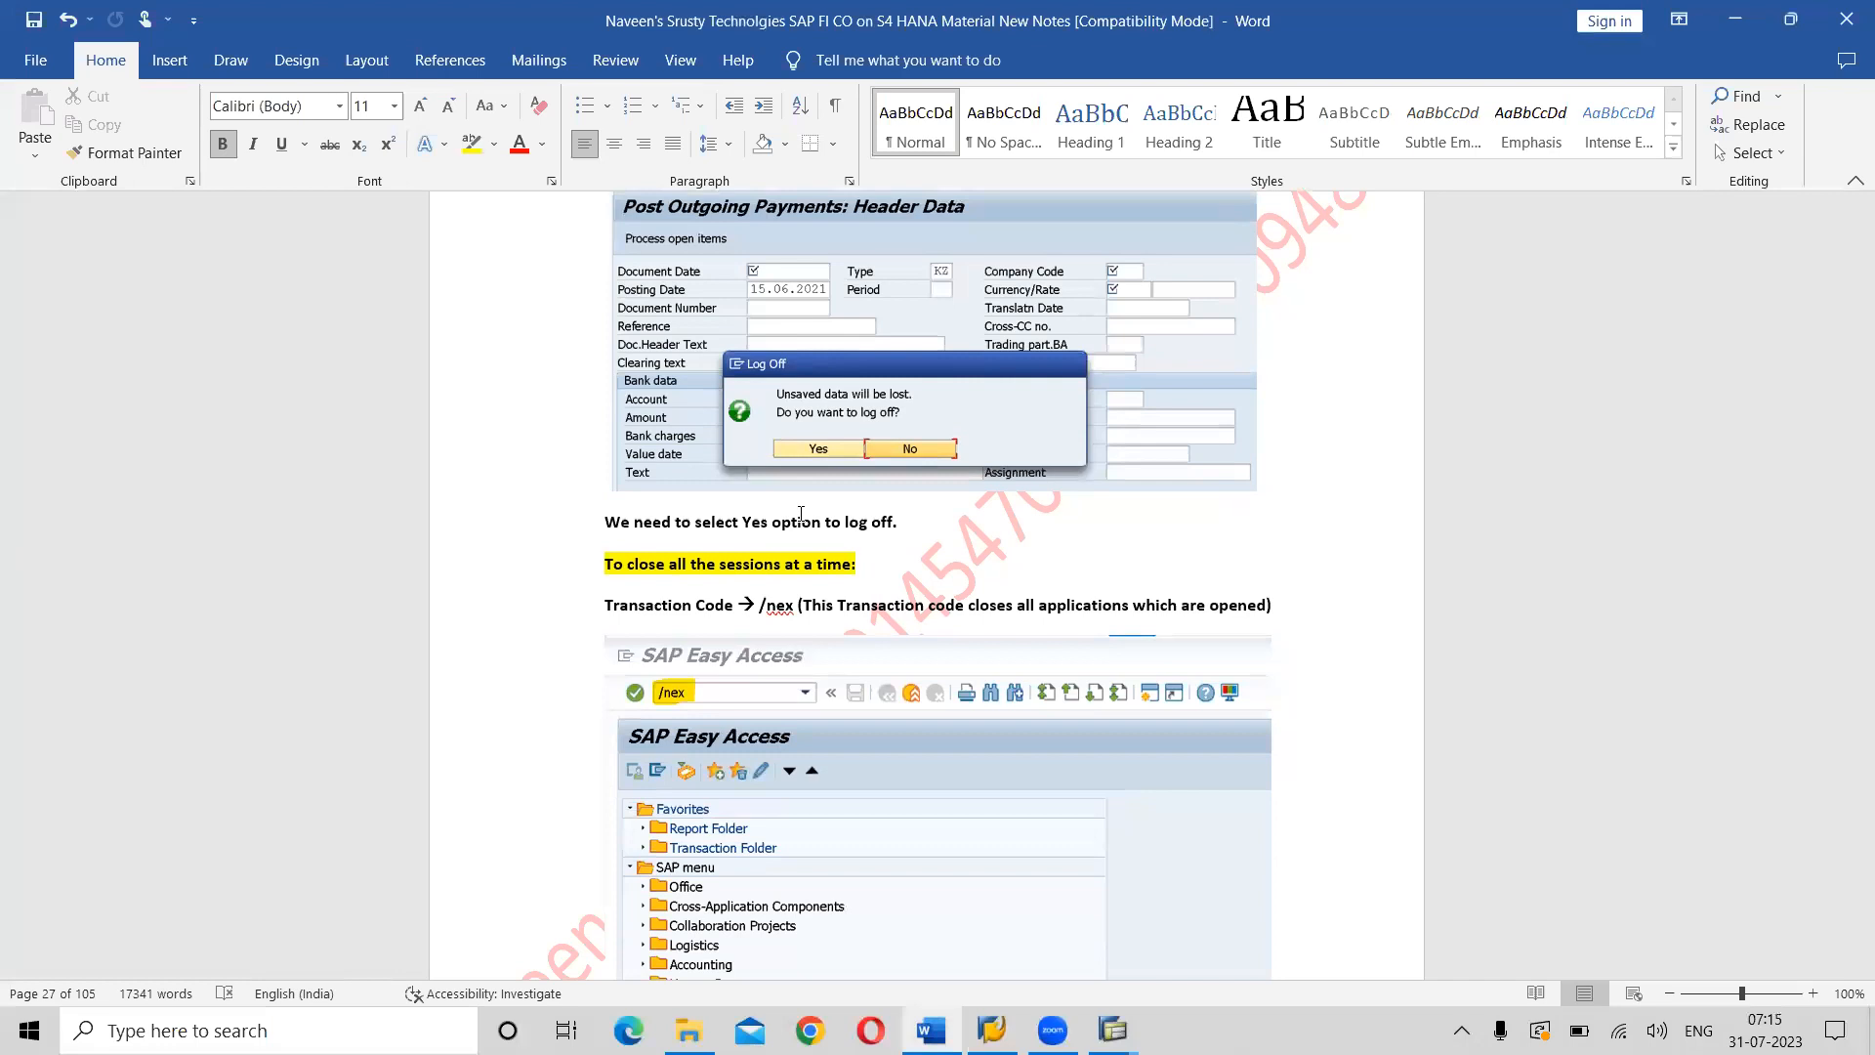
Check the /nex notes in Word, then switch to SAP and close all the open sessions at a time with /nex.
scroll(801, 515, "down", 3)
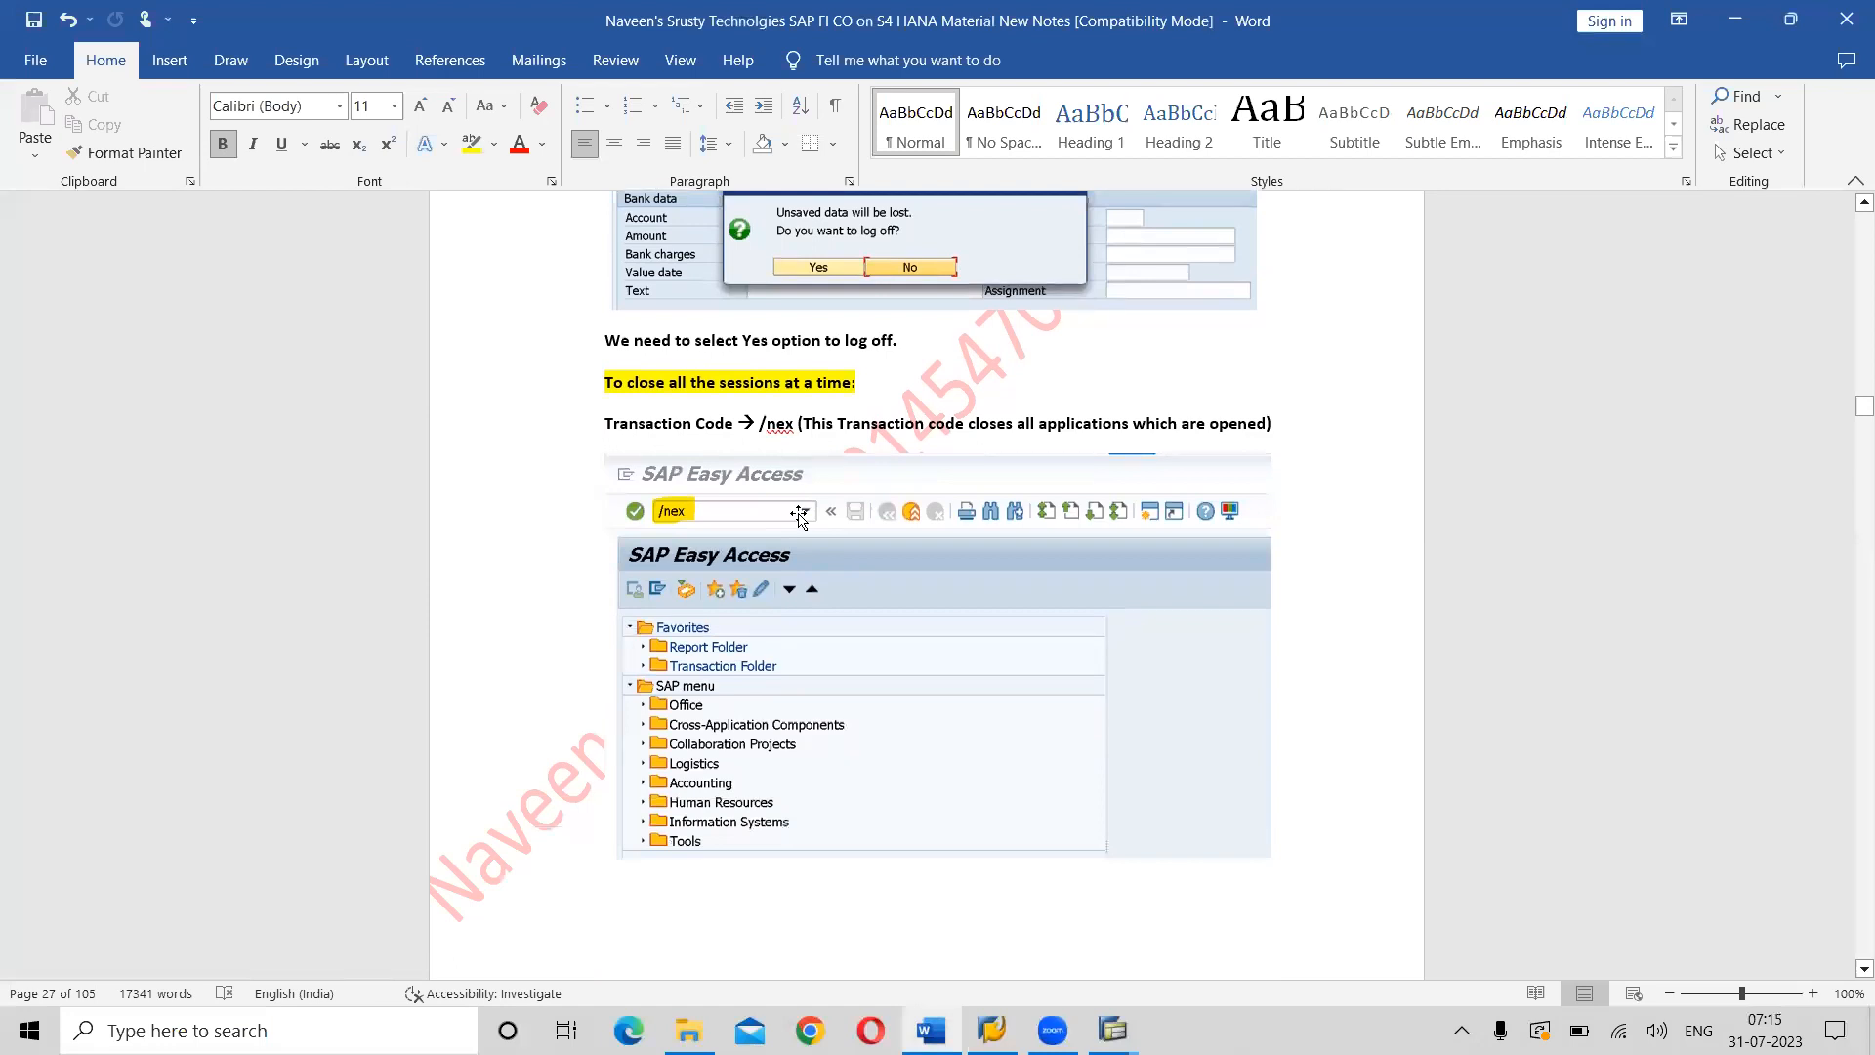
scroll(799, 518, "down", 7)
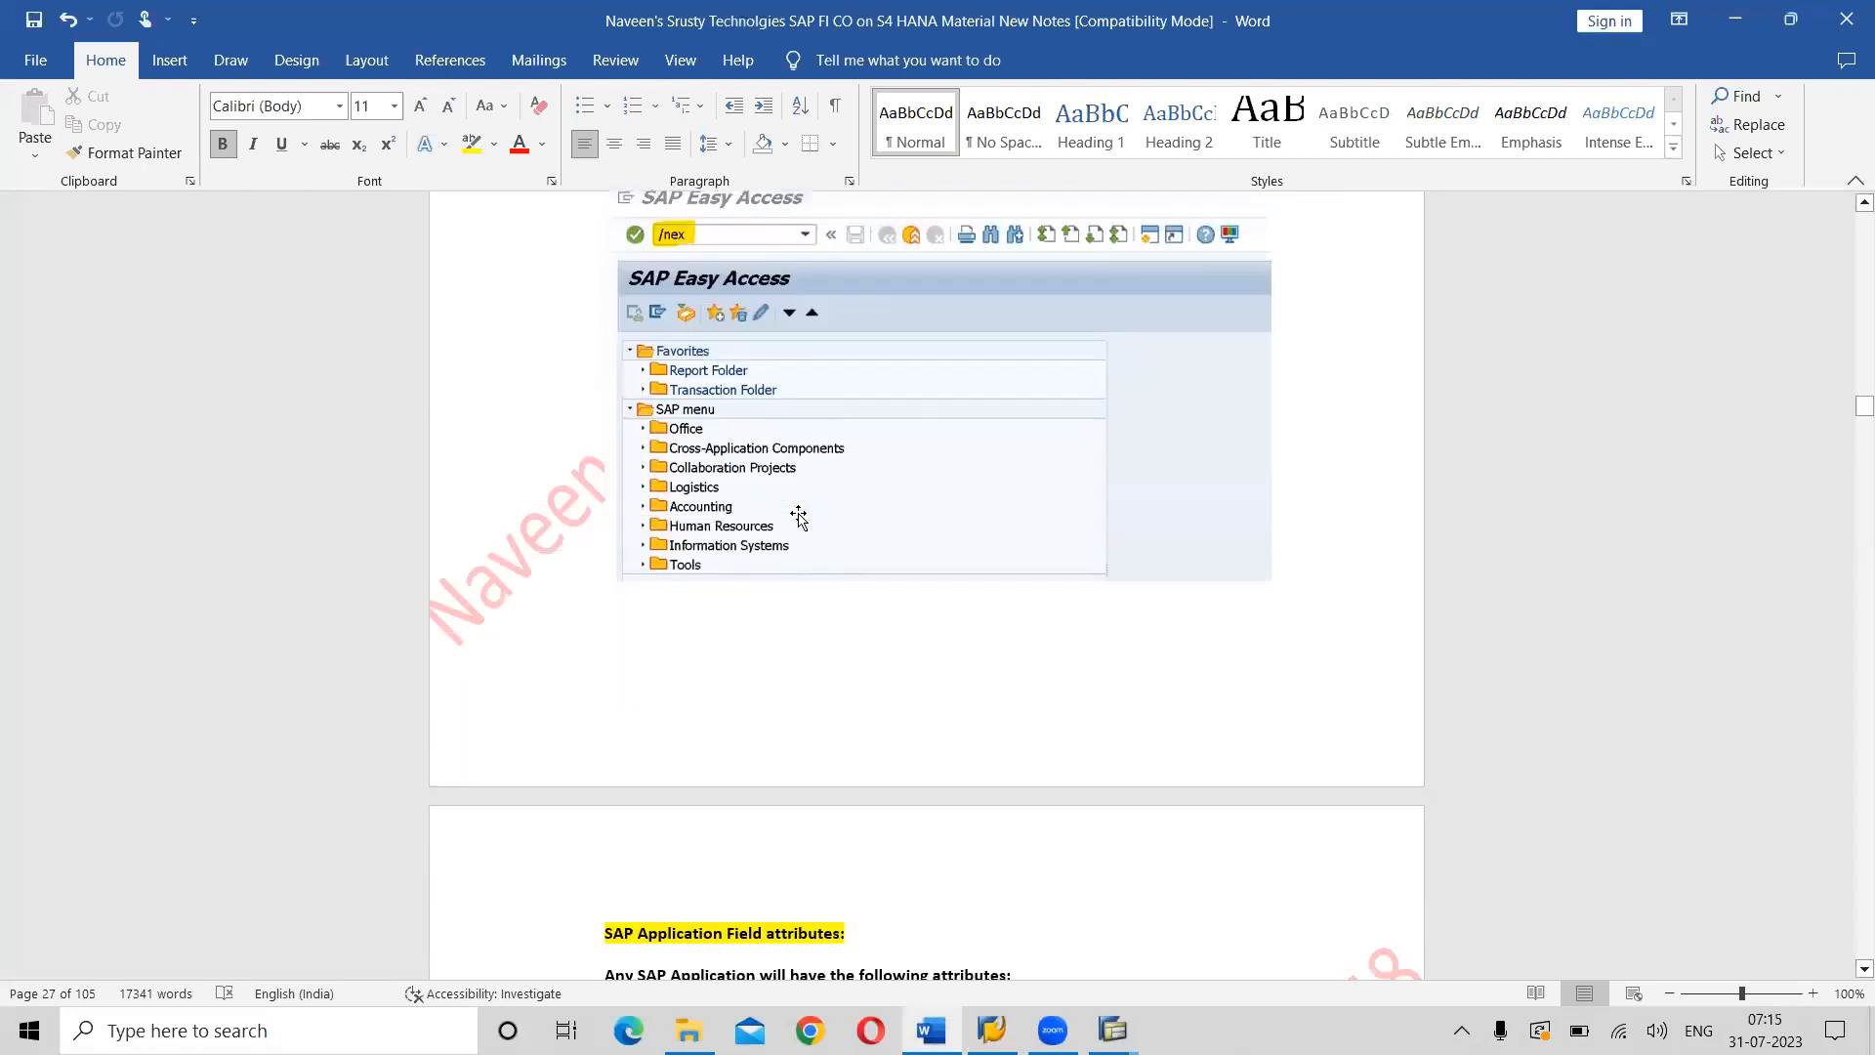
scroll(799, 518, "up", 6)
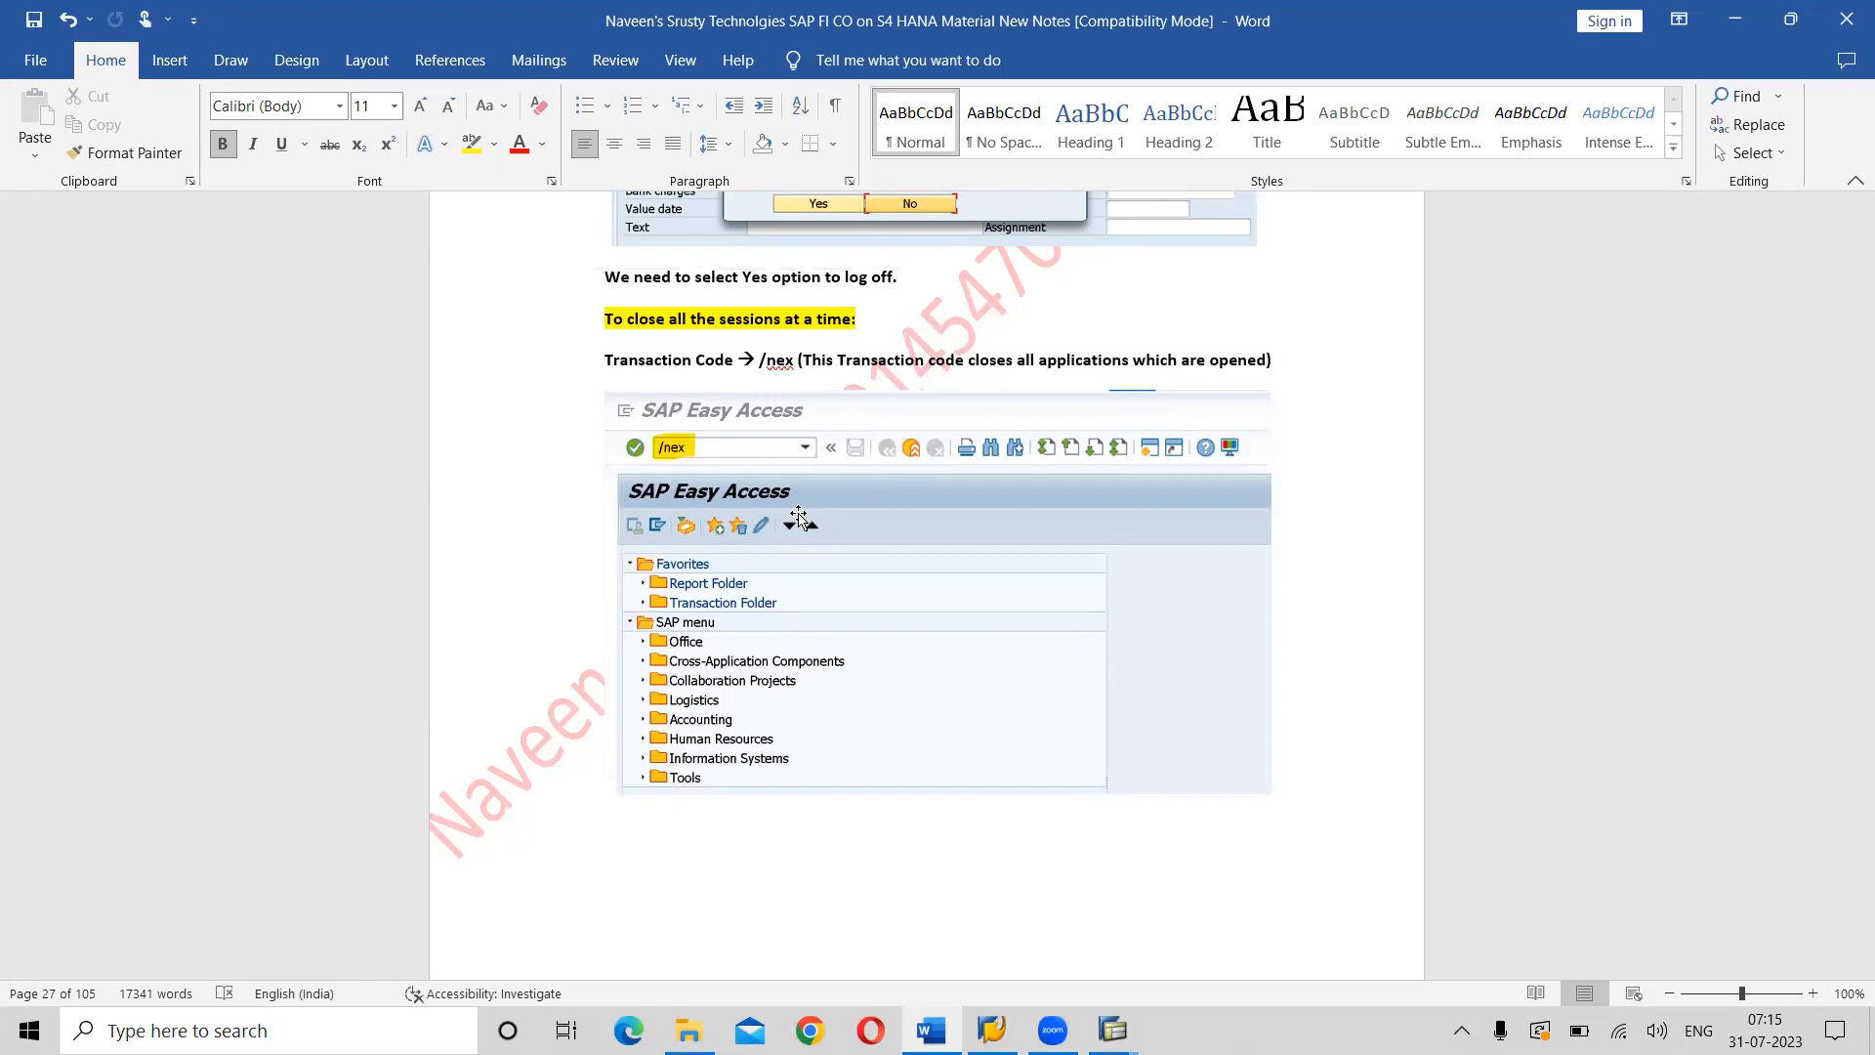
scroll(798, 518, "up", 3)
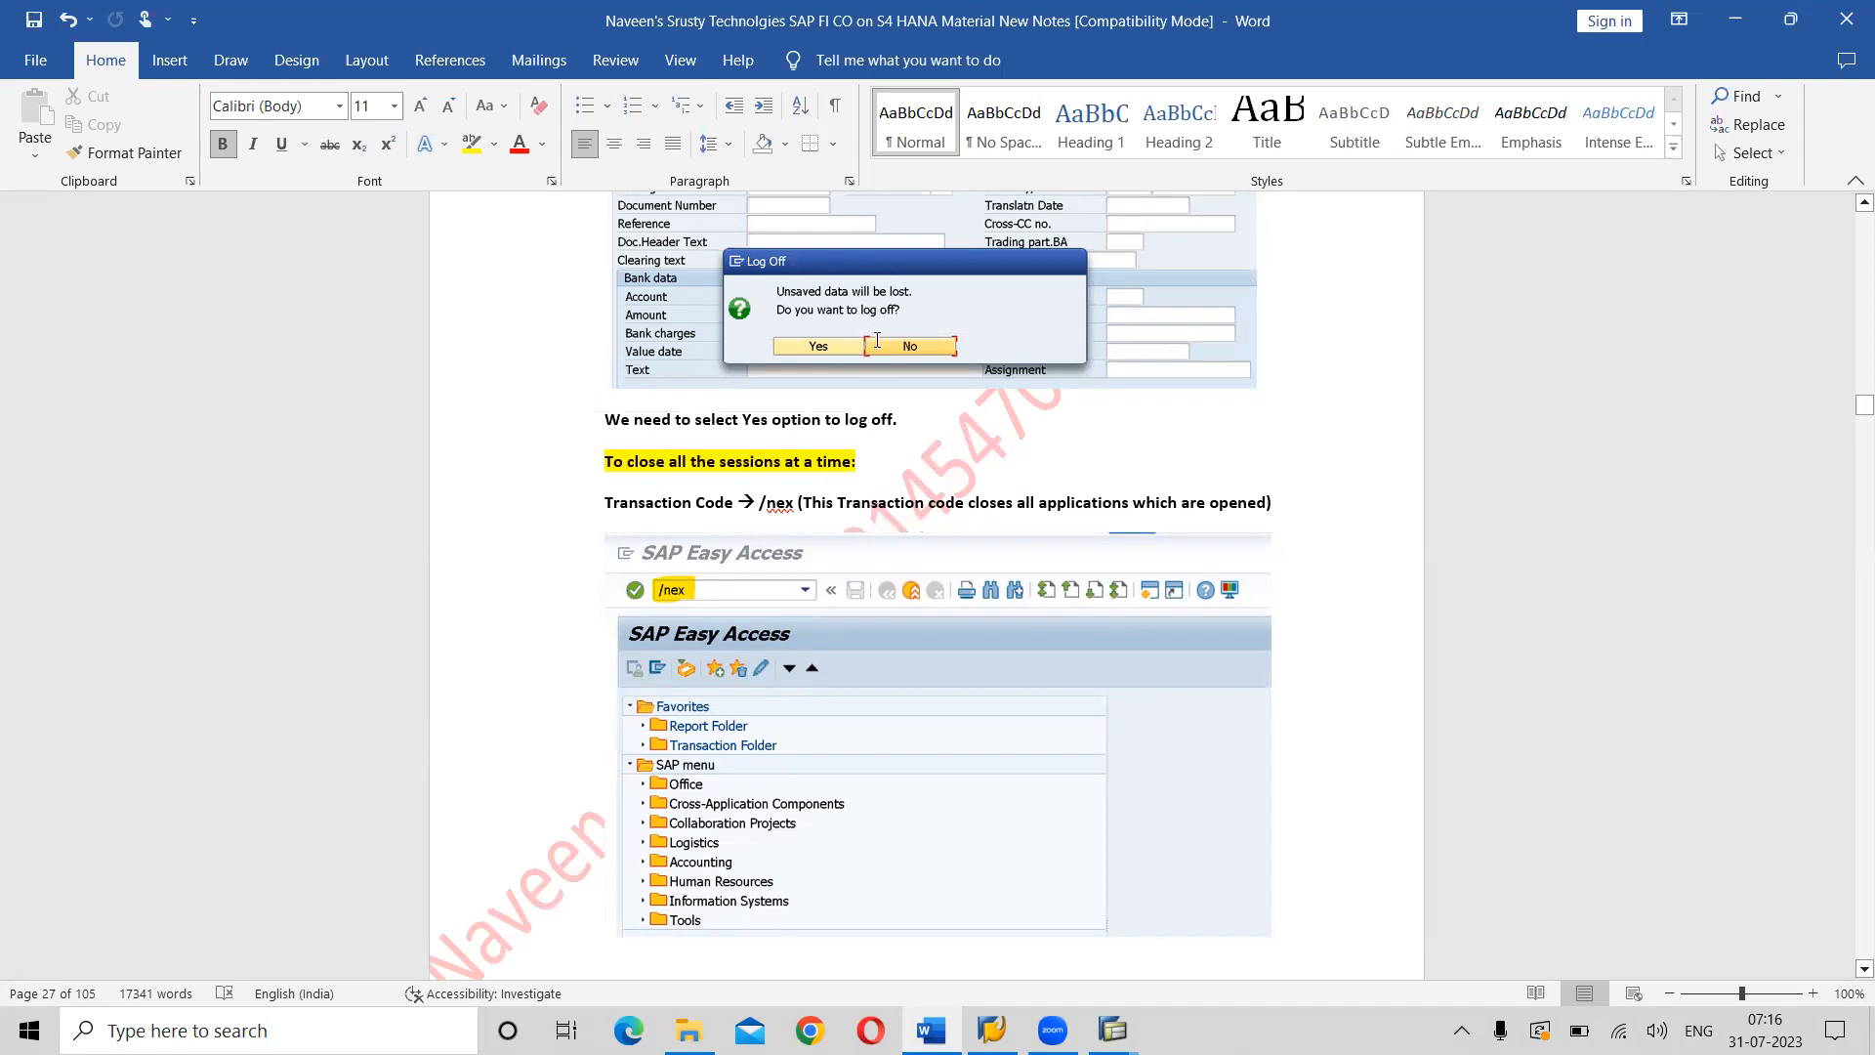
key("alt+Tab")
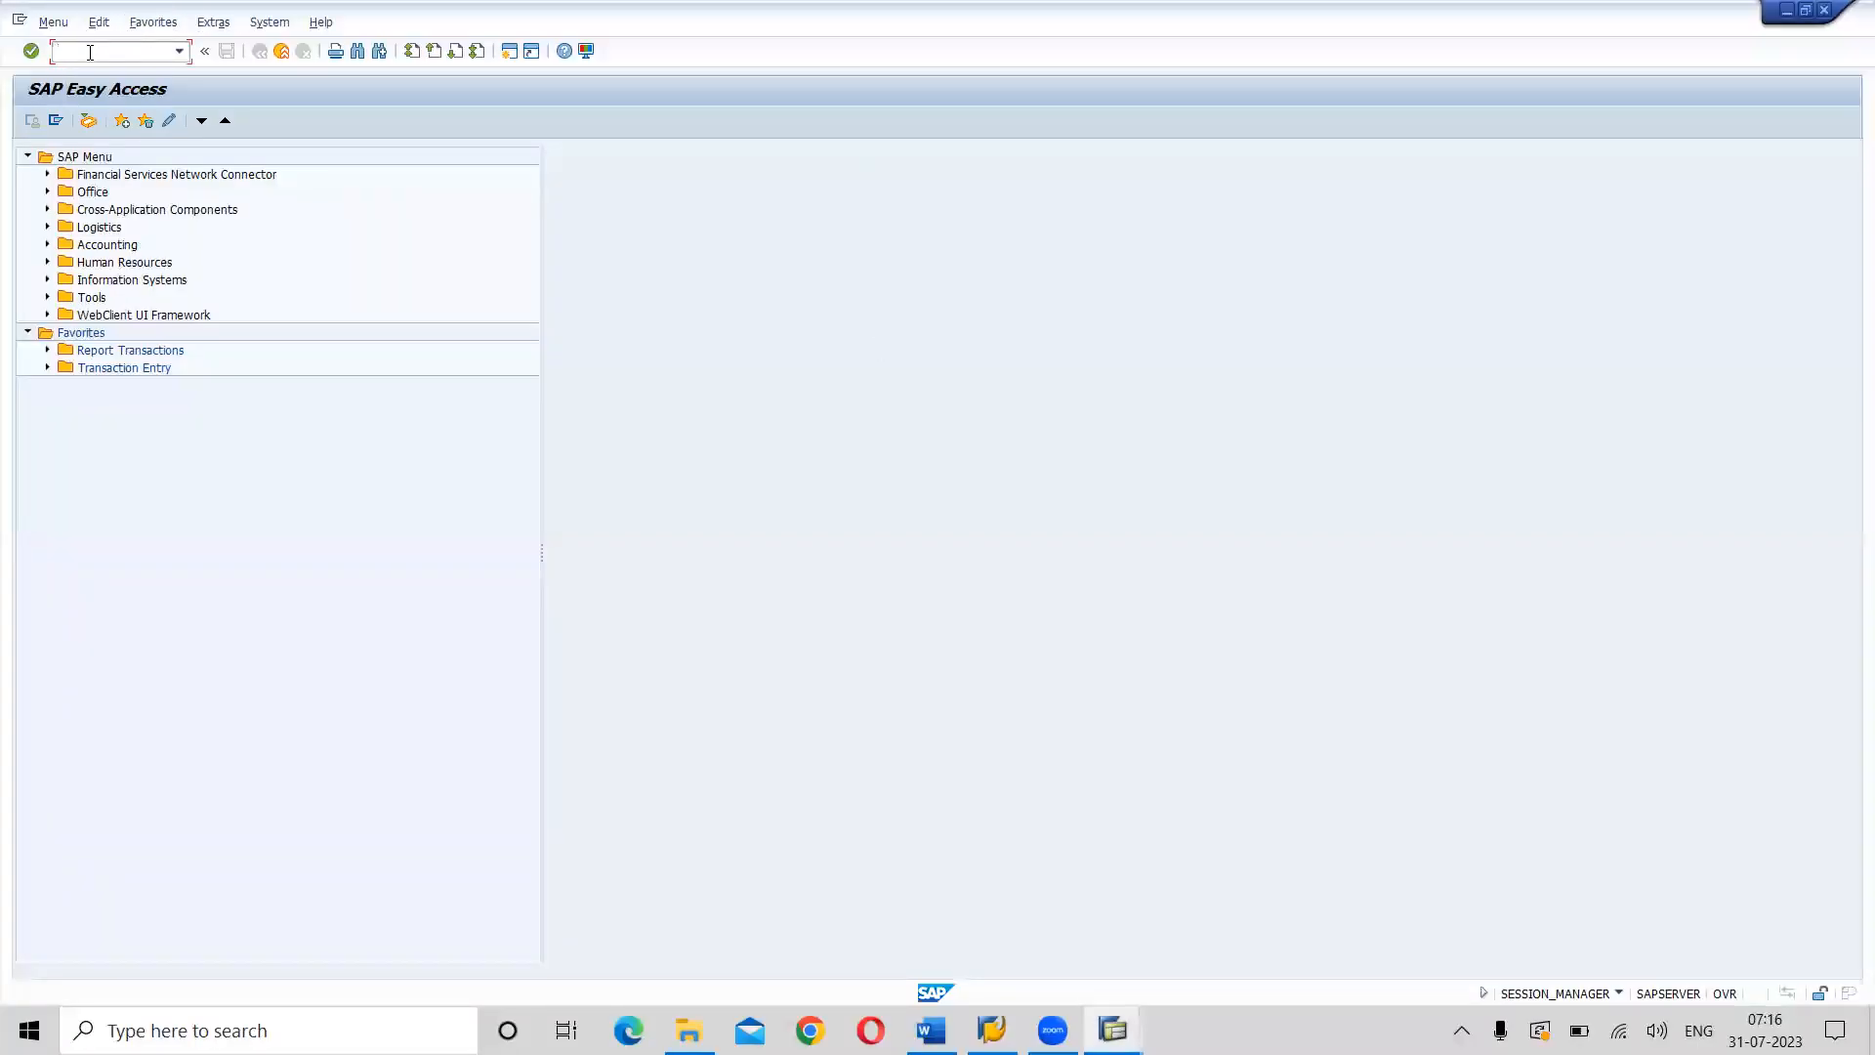
type("/nex")
mouse_move(1112, 1030)
key("Return")
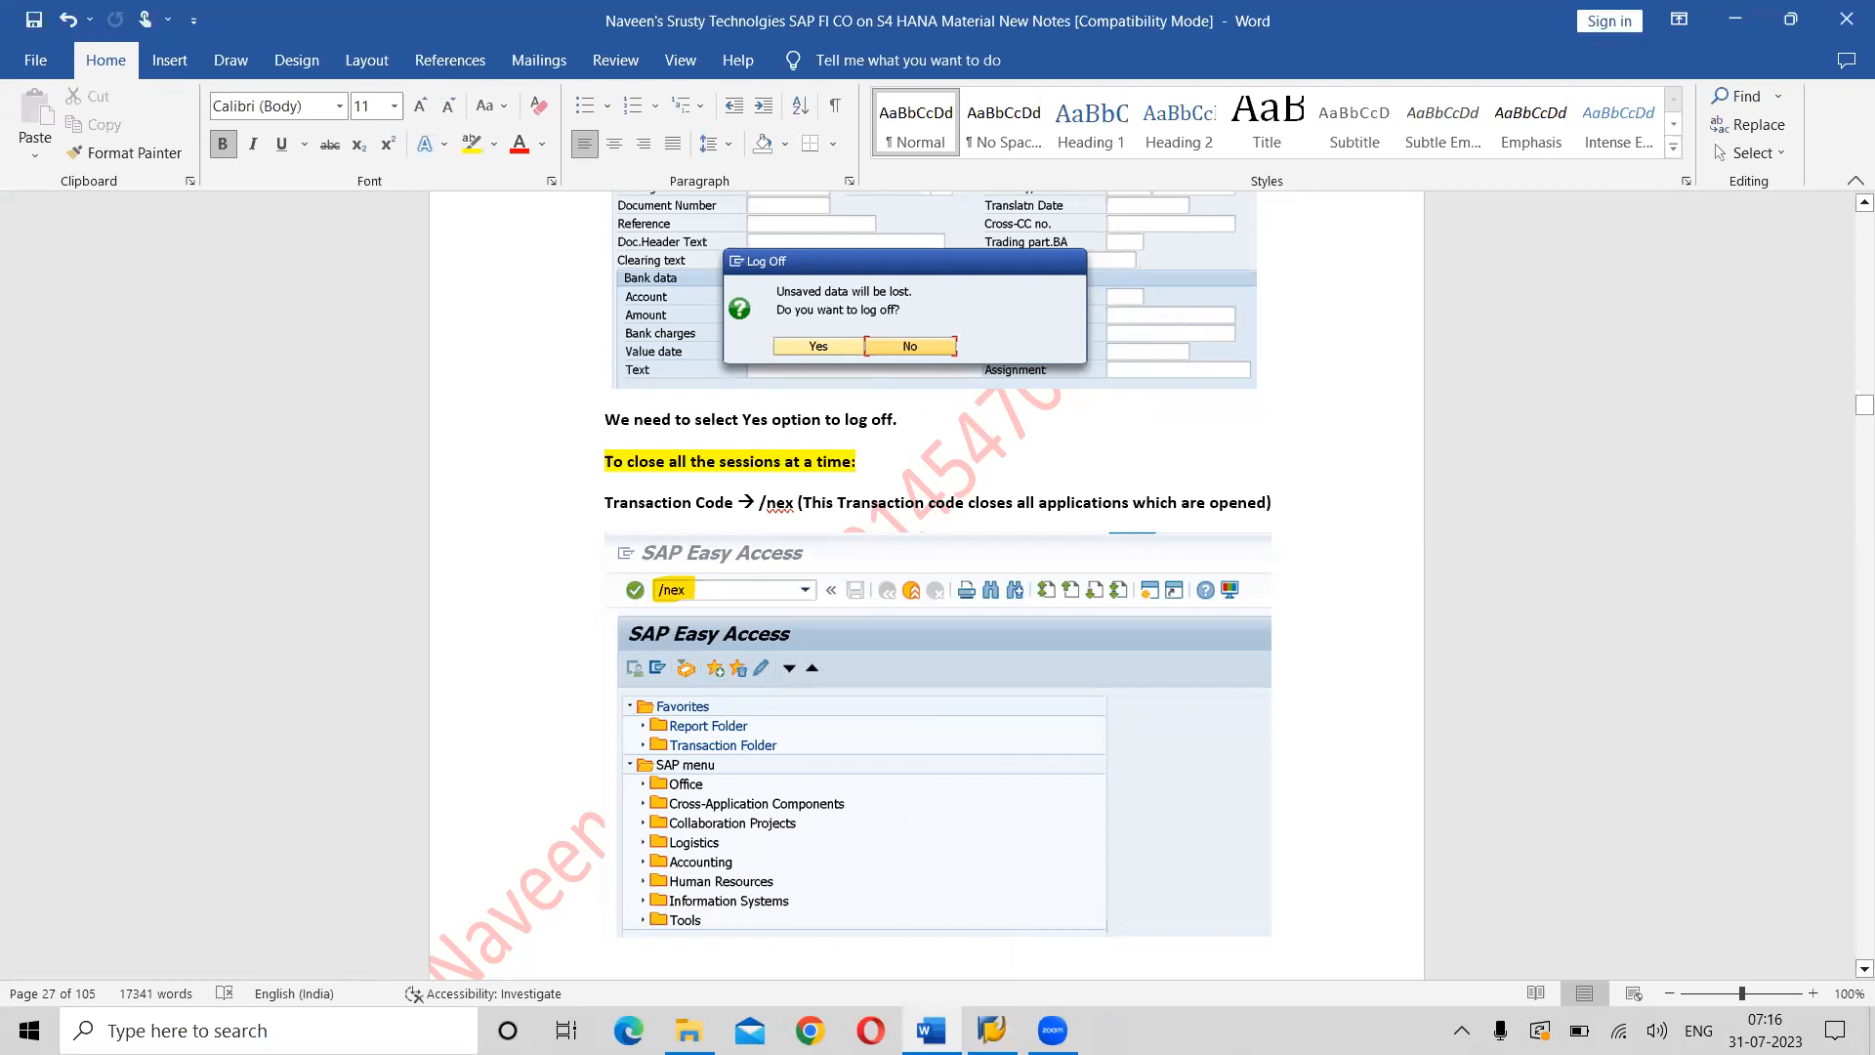
mouse_move(991, 1030)
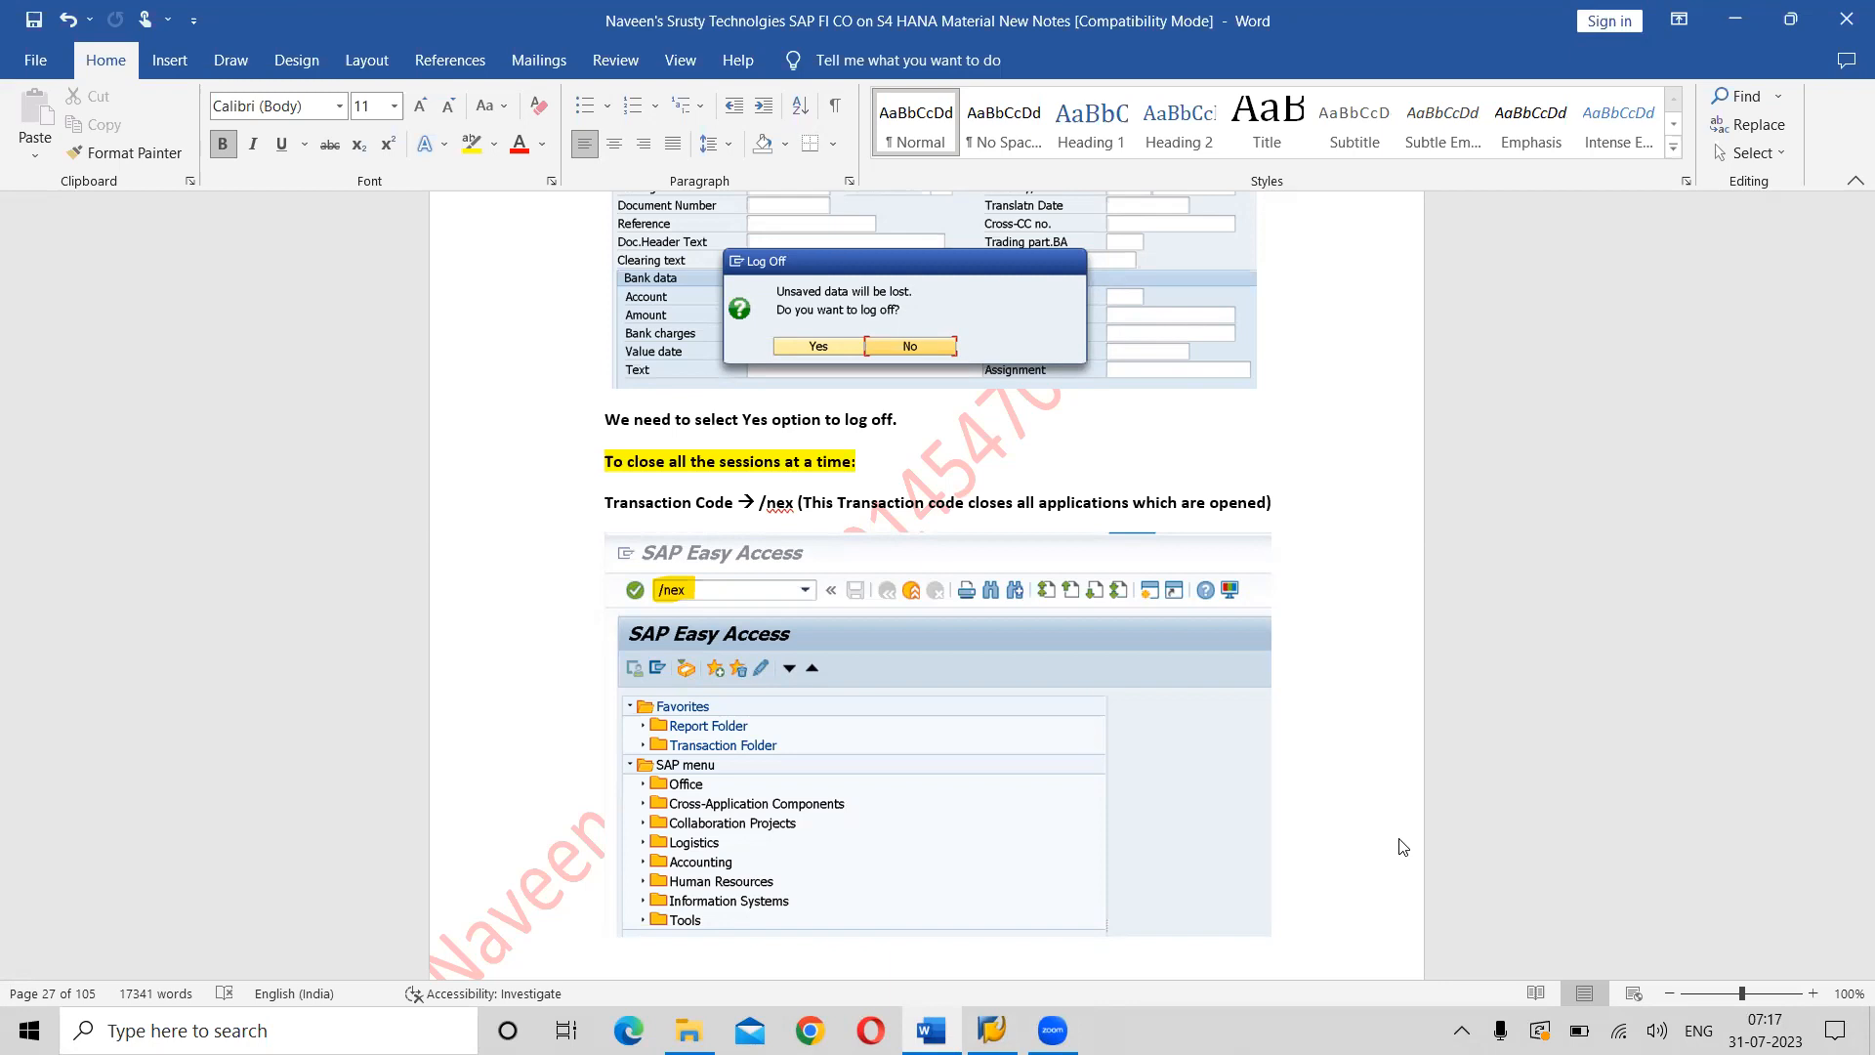
Go to the SAP Application Field attributes section of the Word notes and read about text and mandatory fields.
scroll(1403, 846, "down", 6)
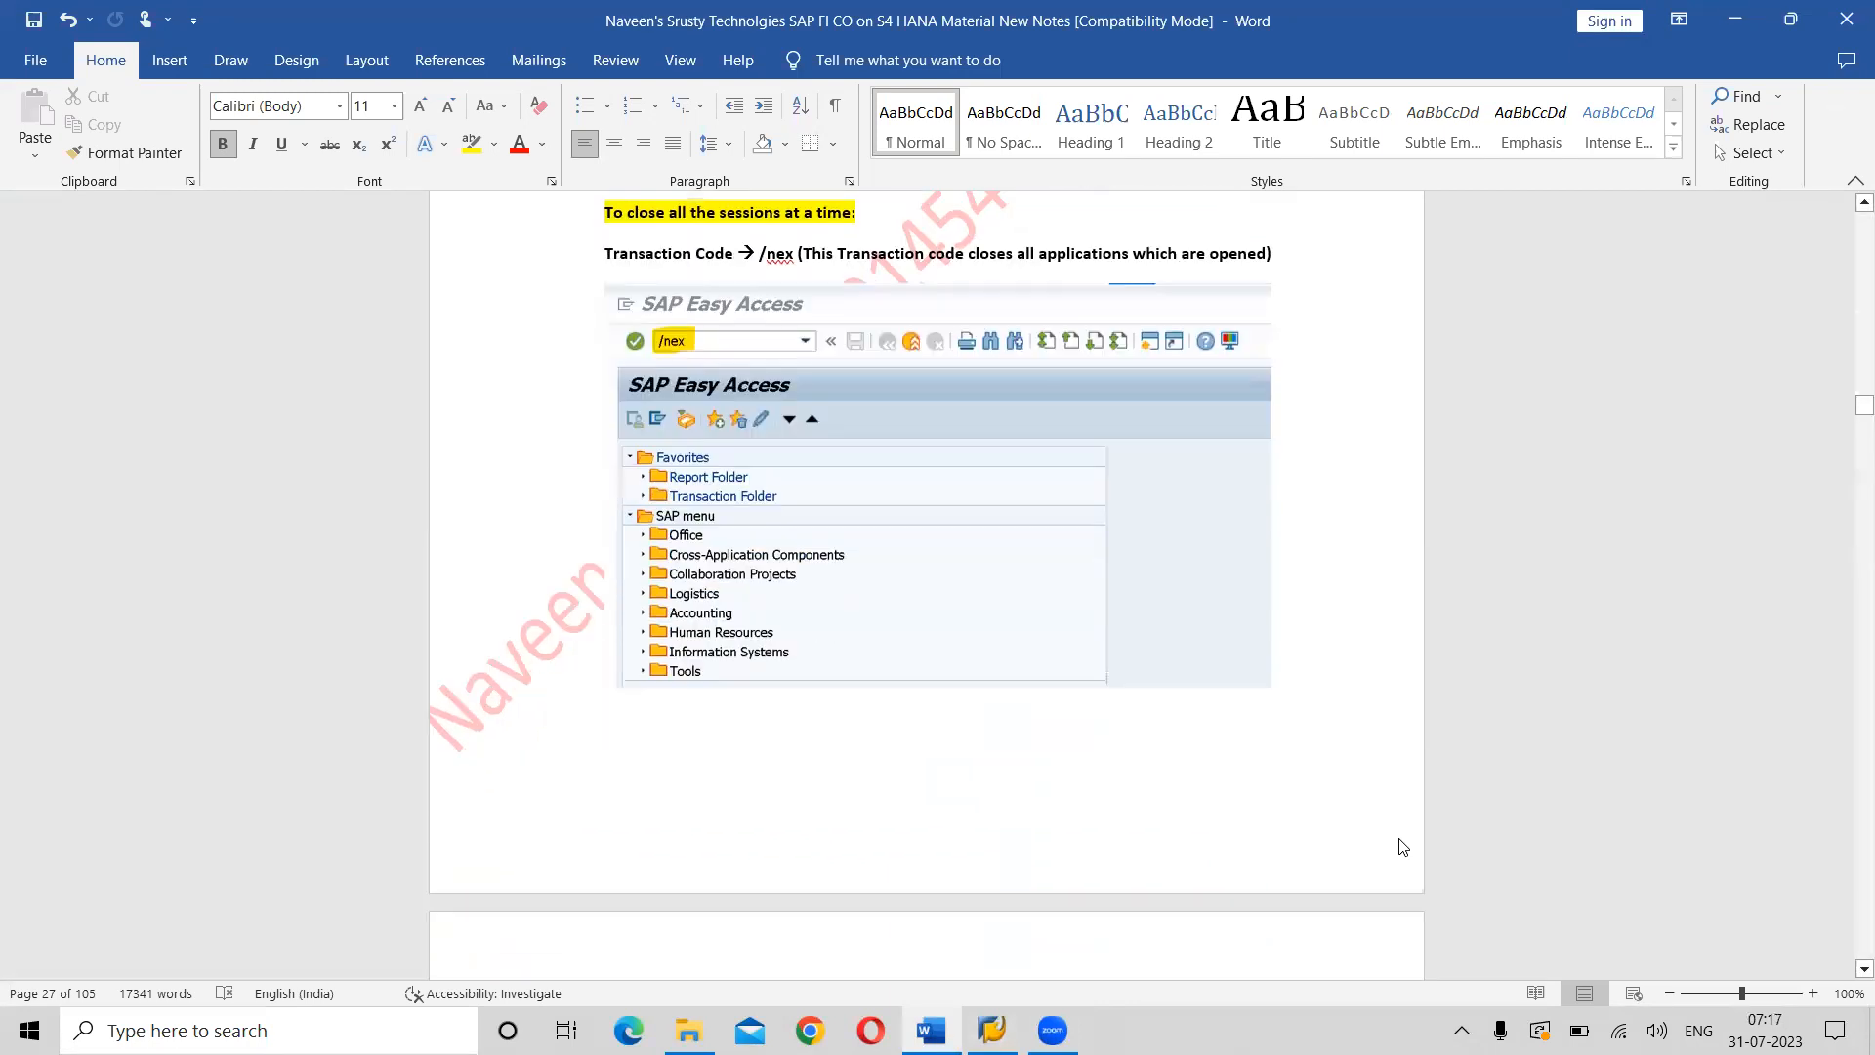
scroll(1400, 838, "down", 4)
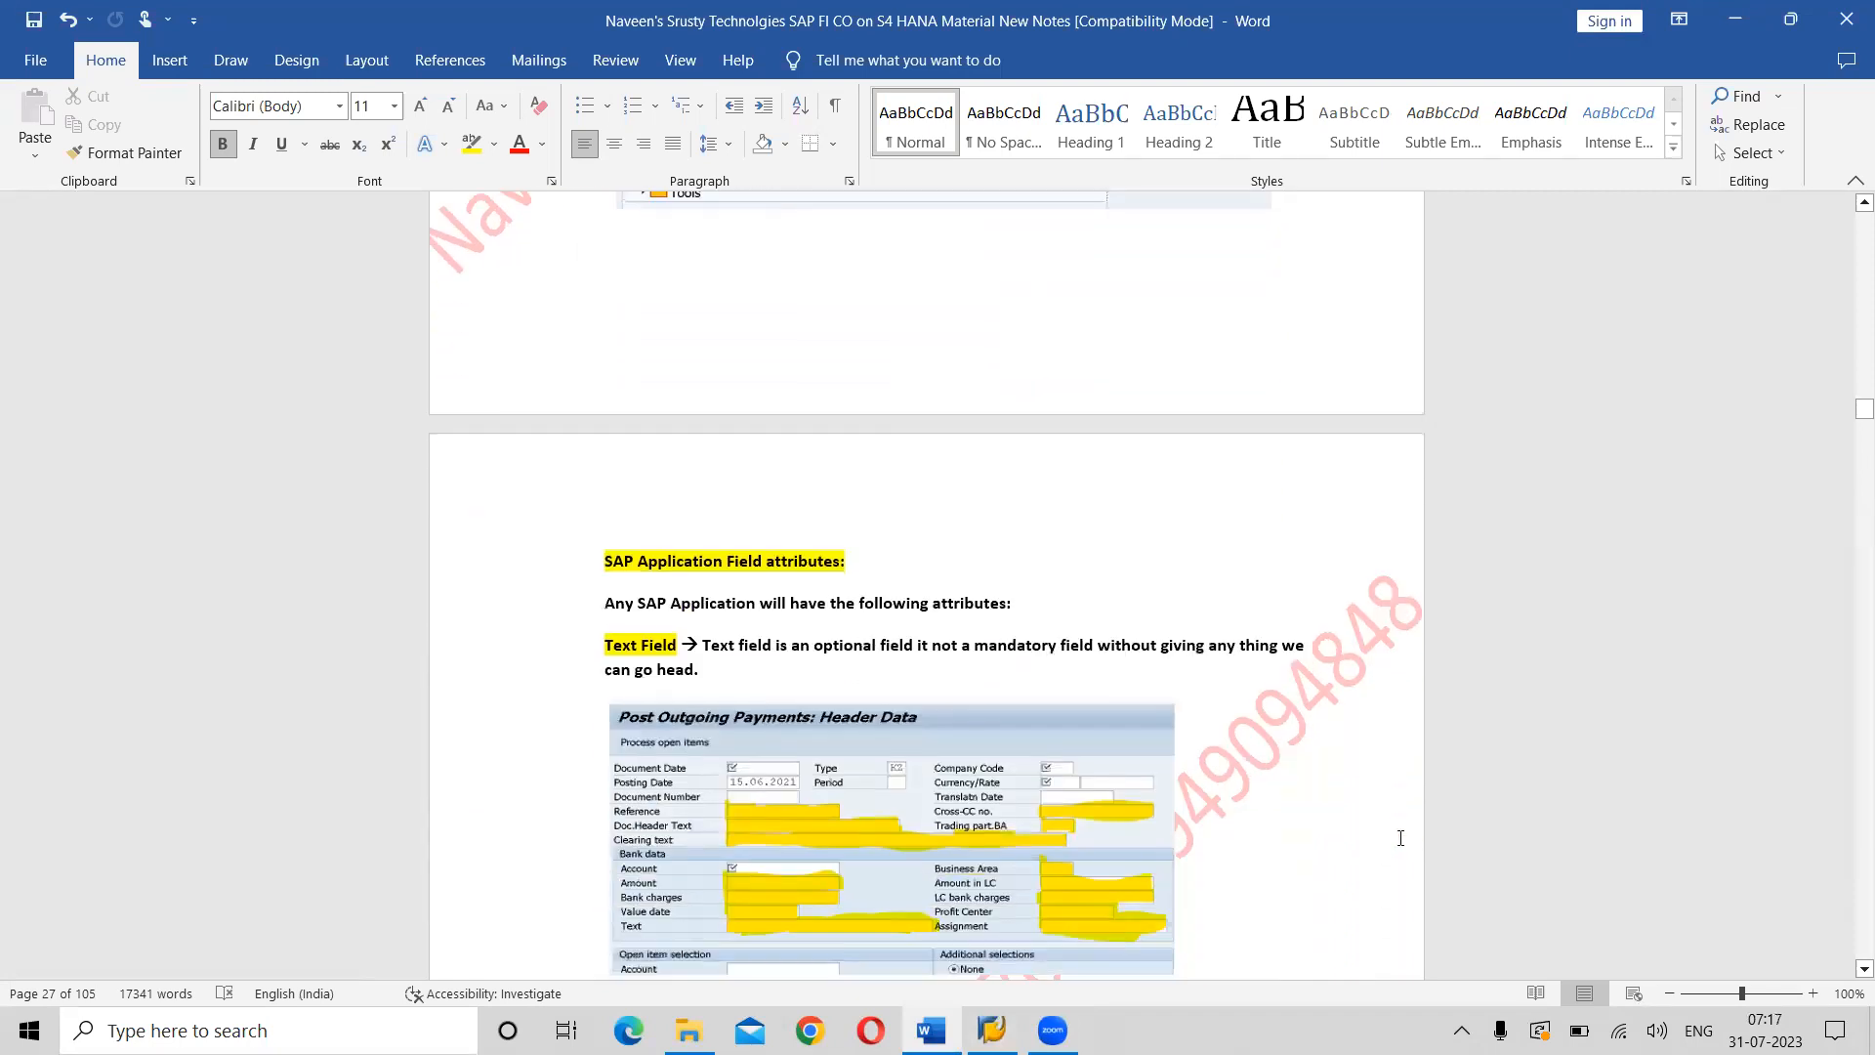
scroll(1400, 838, "down", 1)
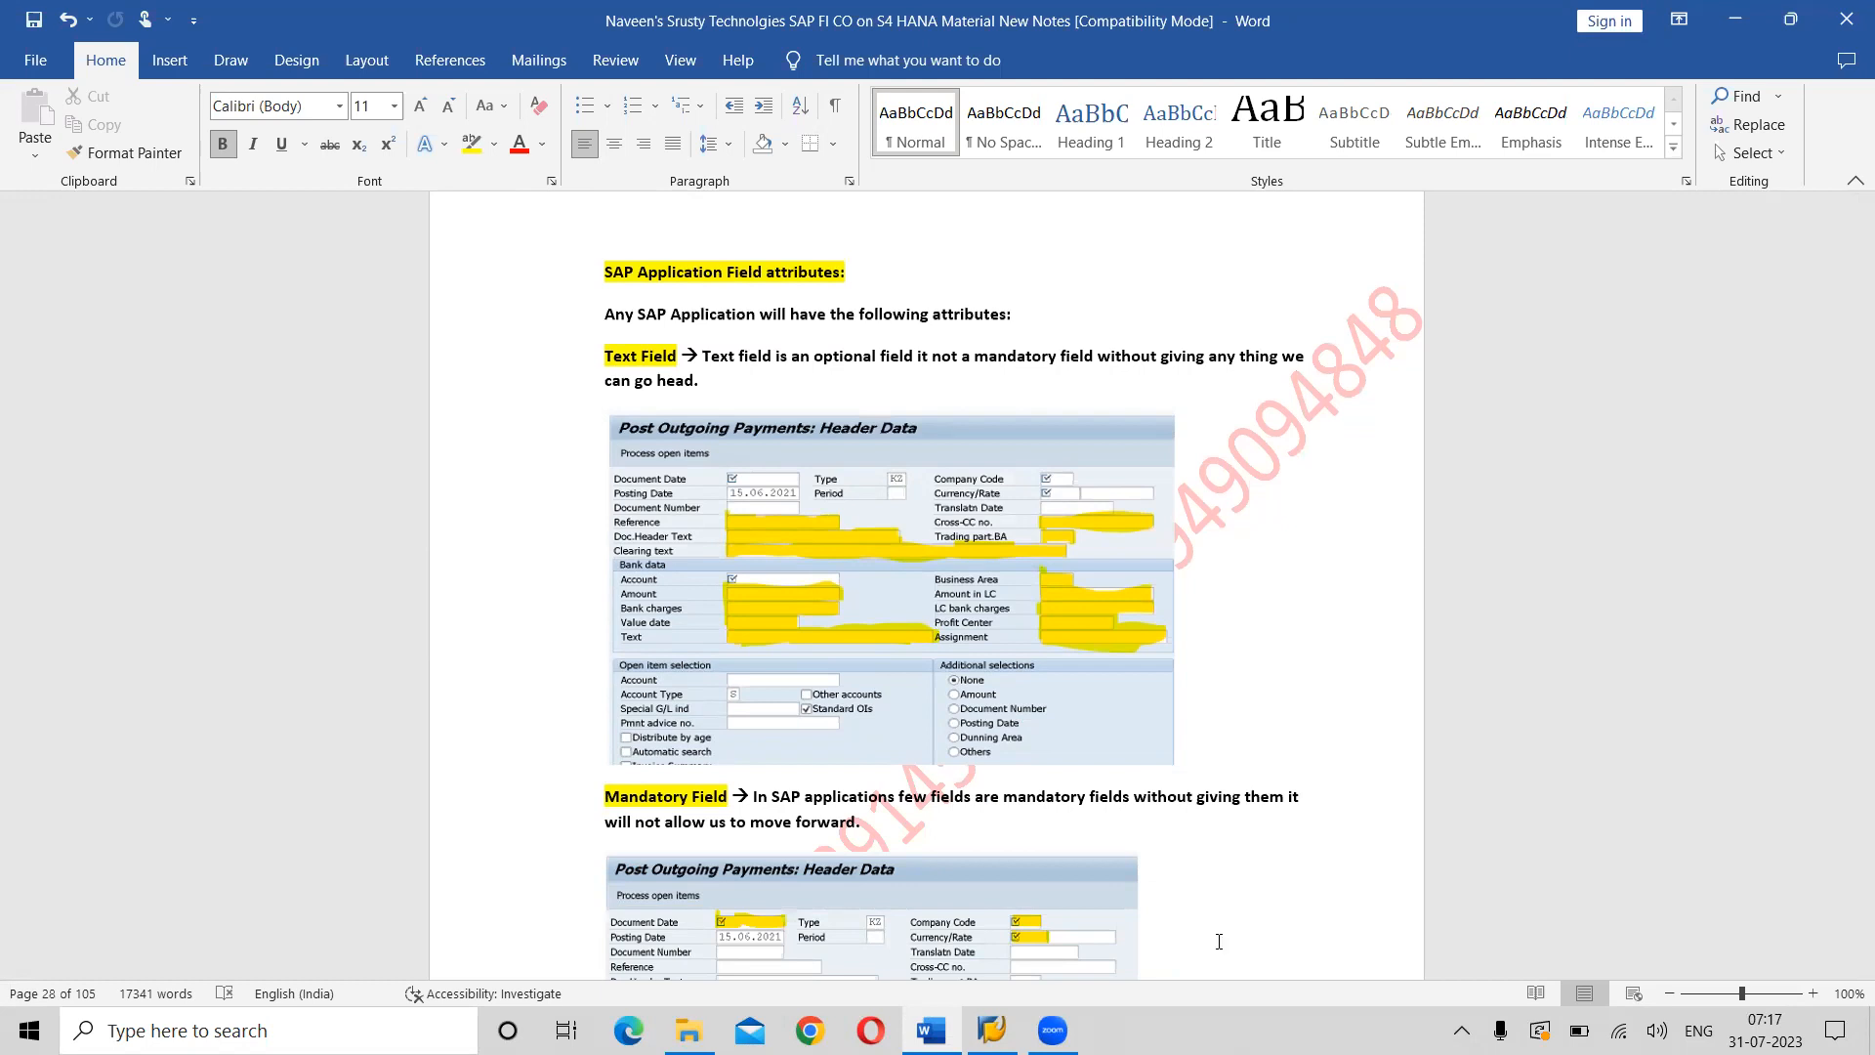
Try to log on to the SAP ECC system with the user name and password, then close the logon window.
left_click(992, 1030)
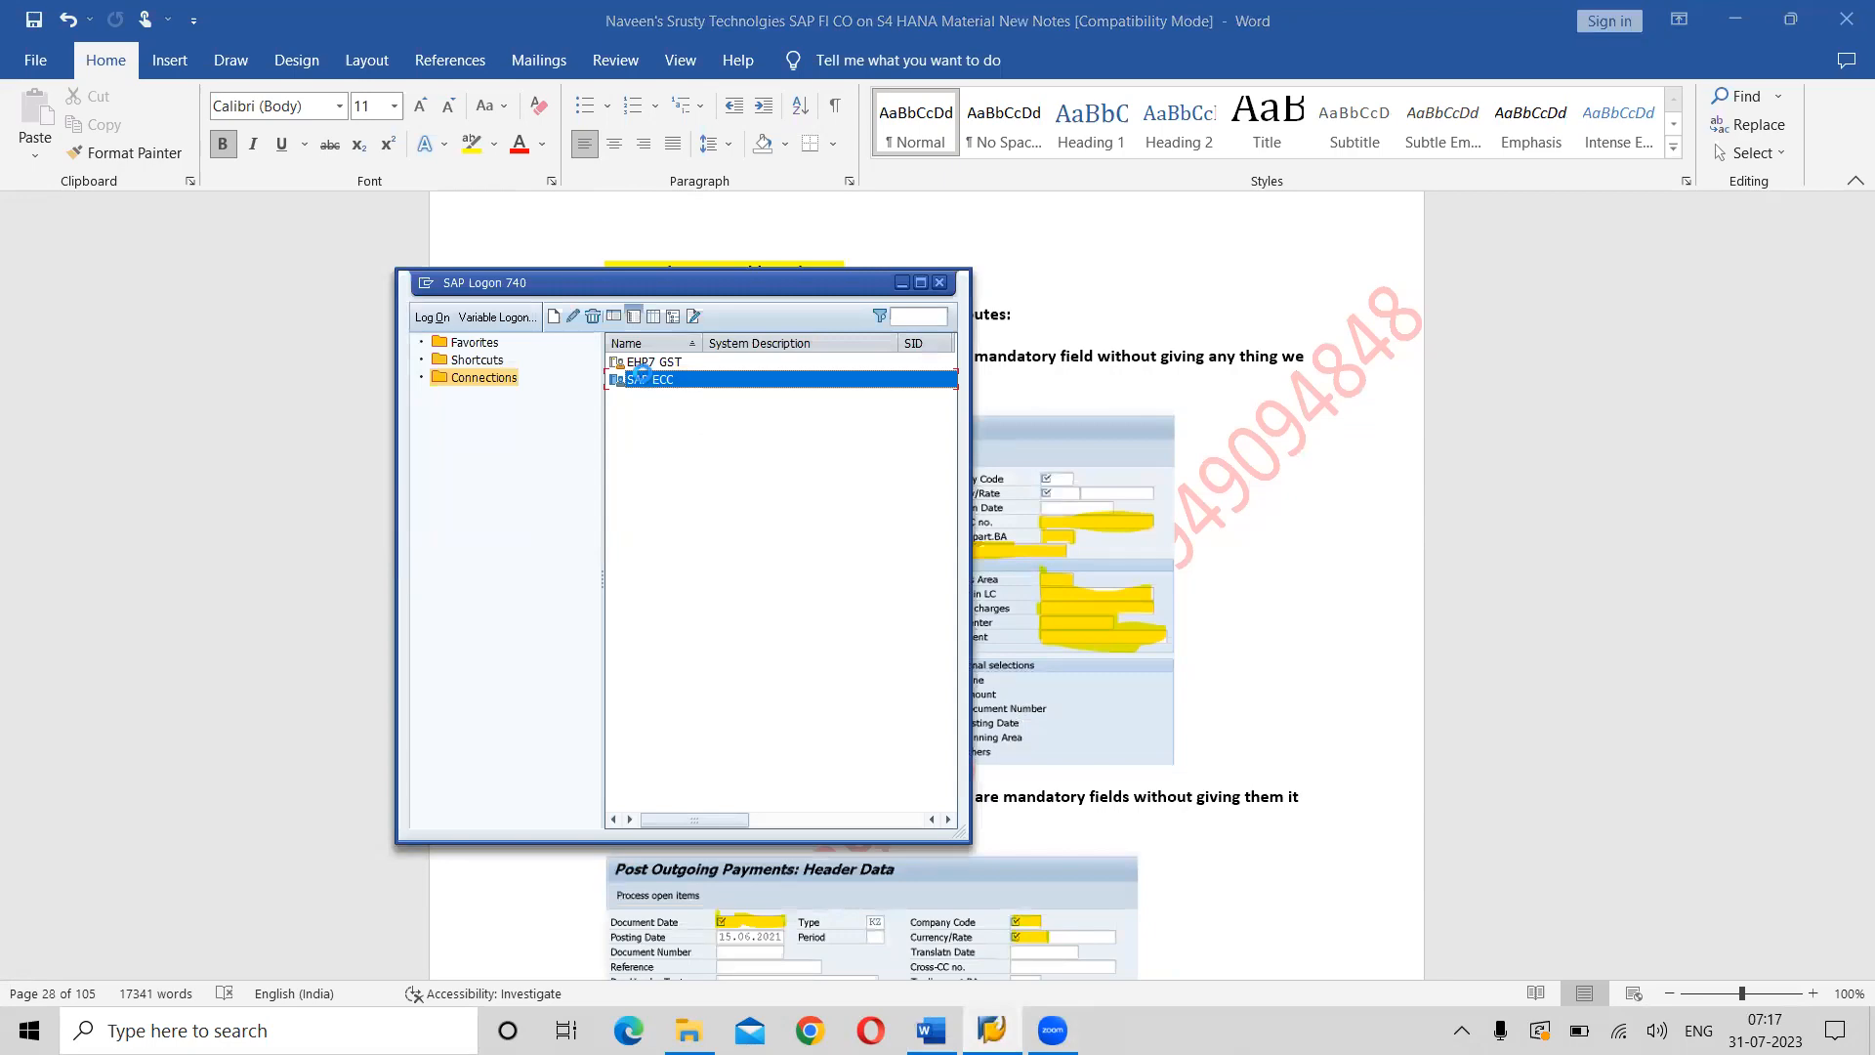
double_click(644, 380)
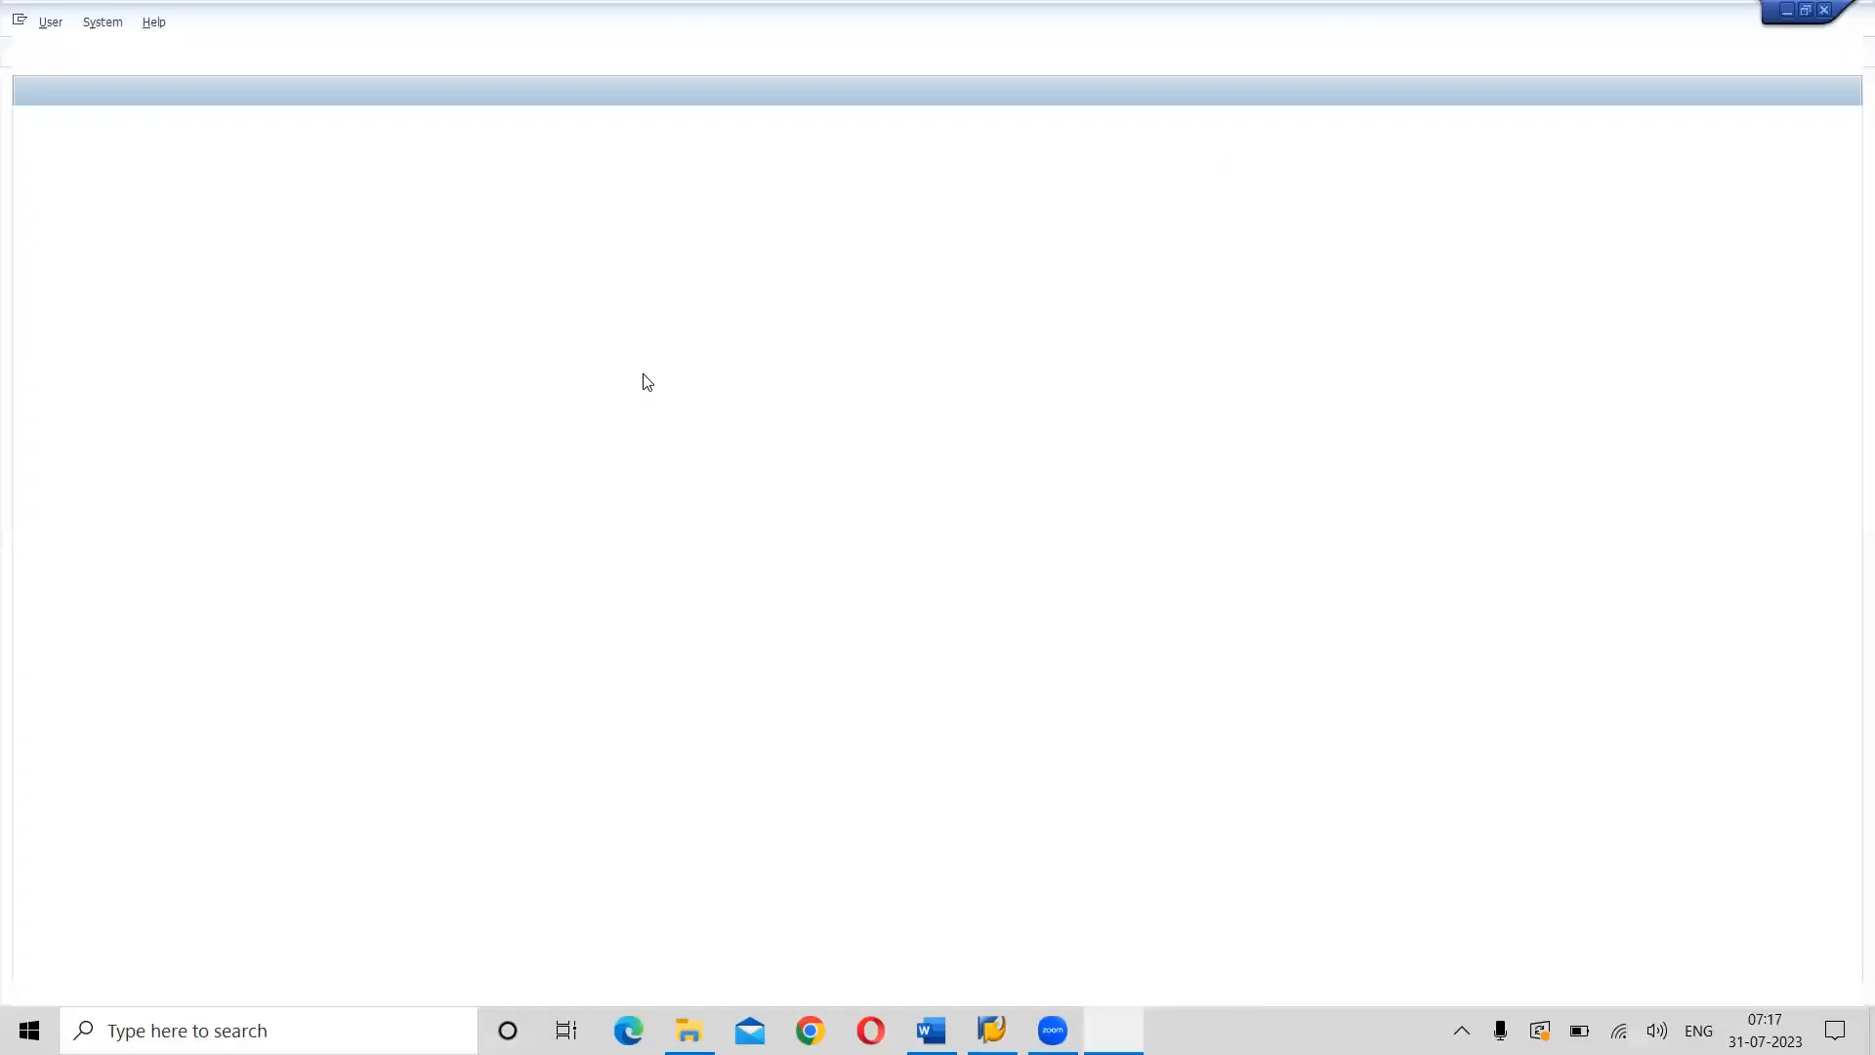
type("naveen")
key("Tab")
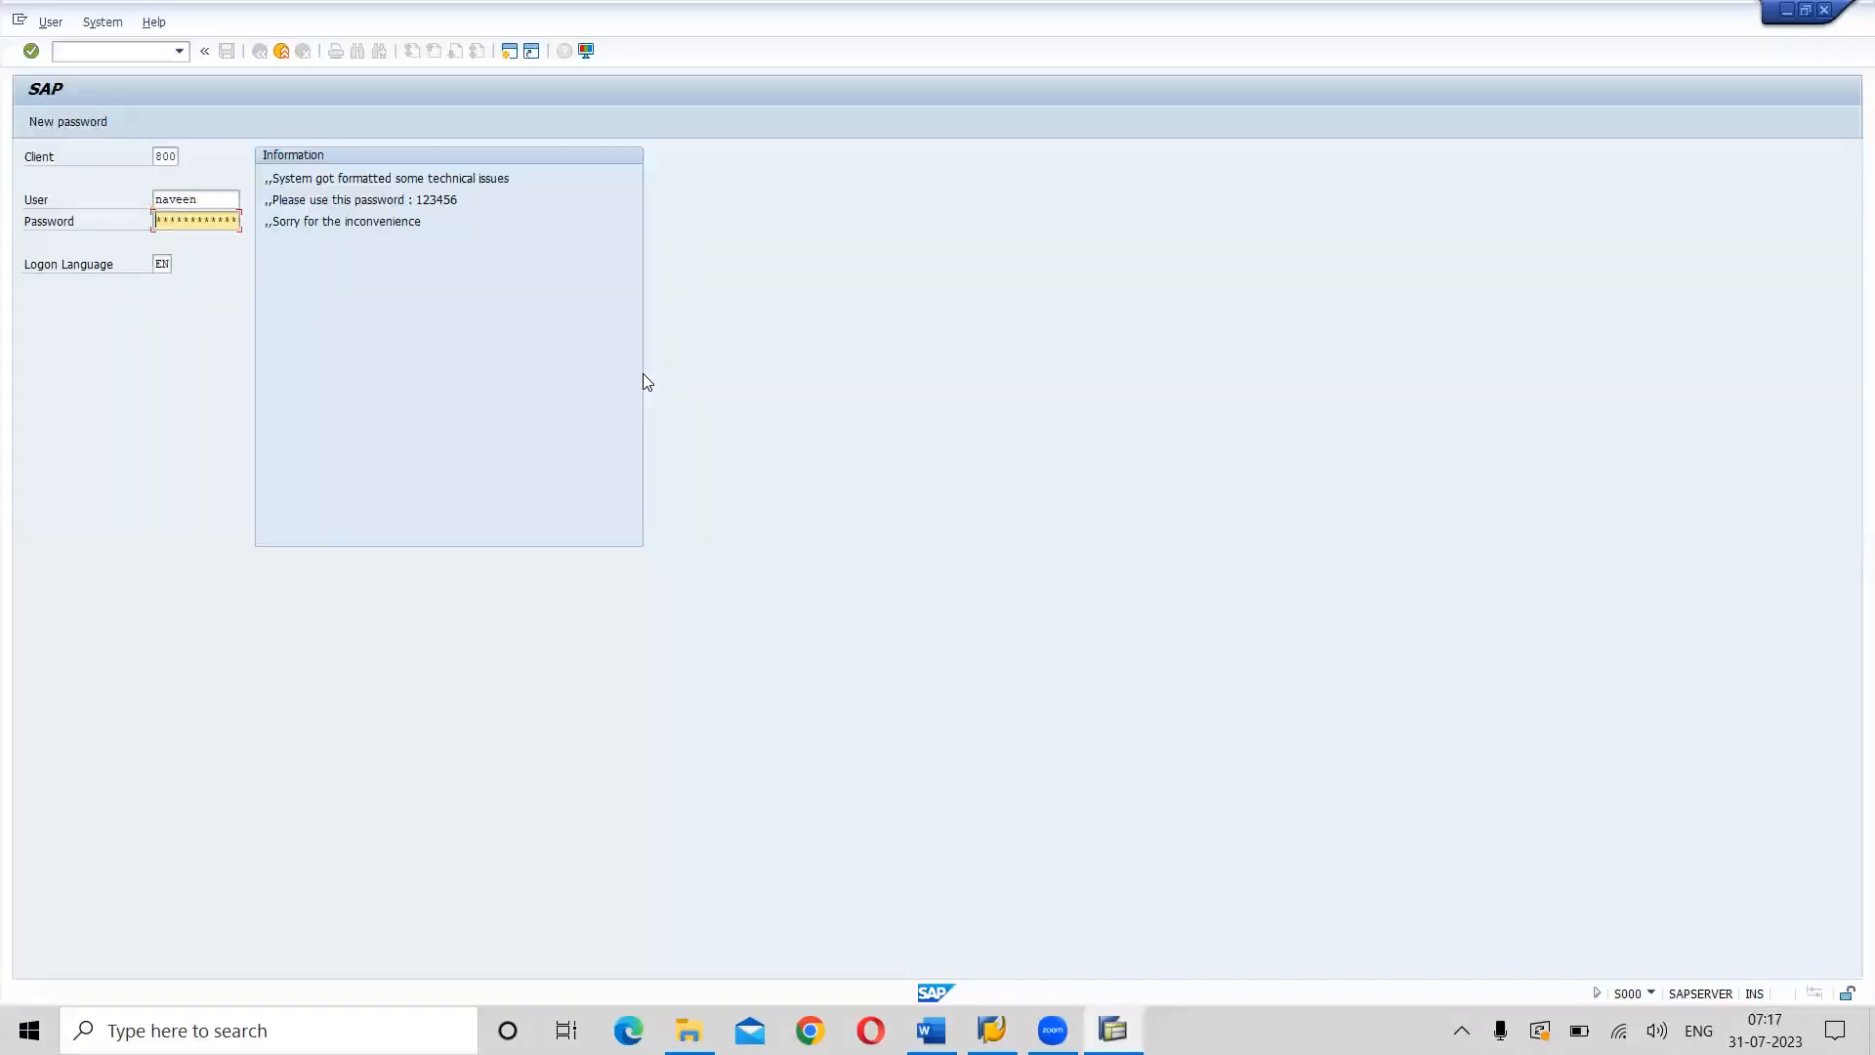
key("Return")
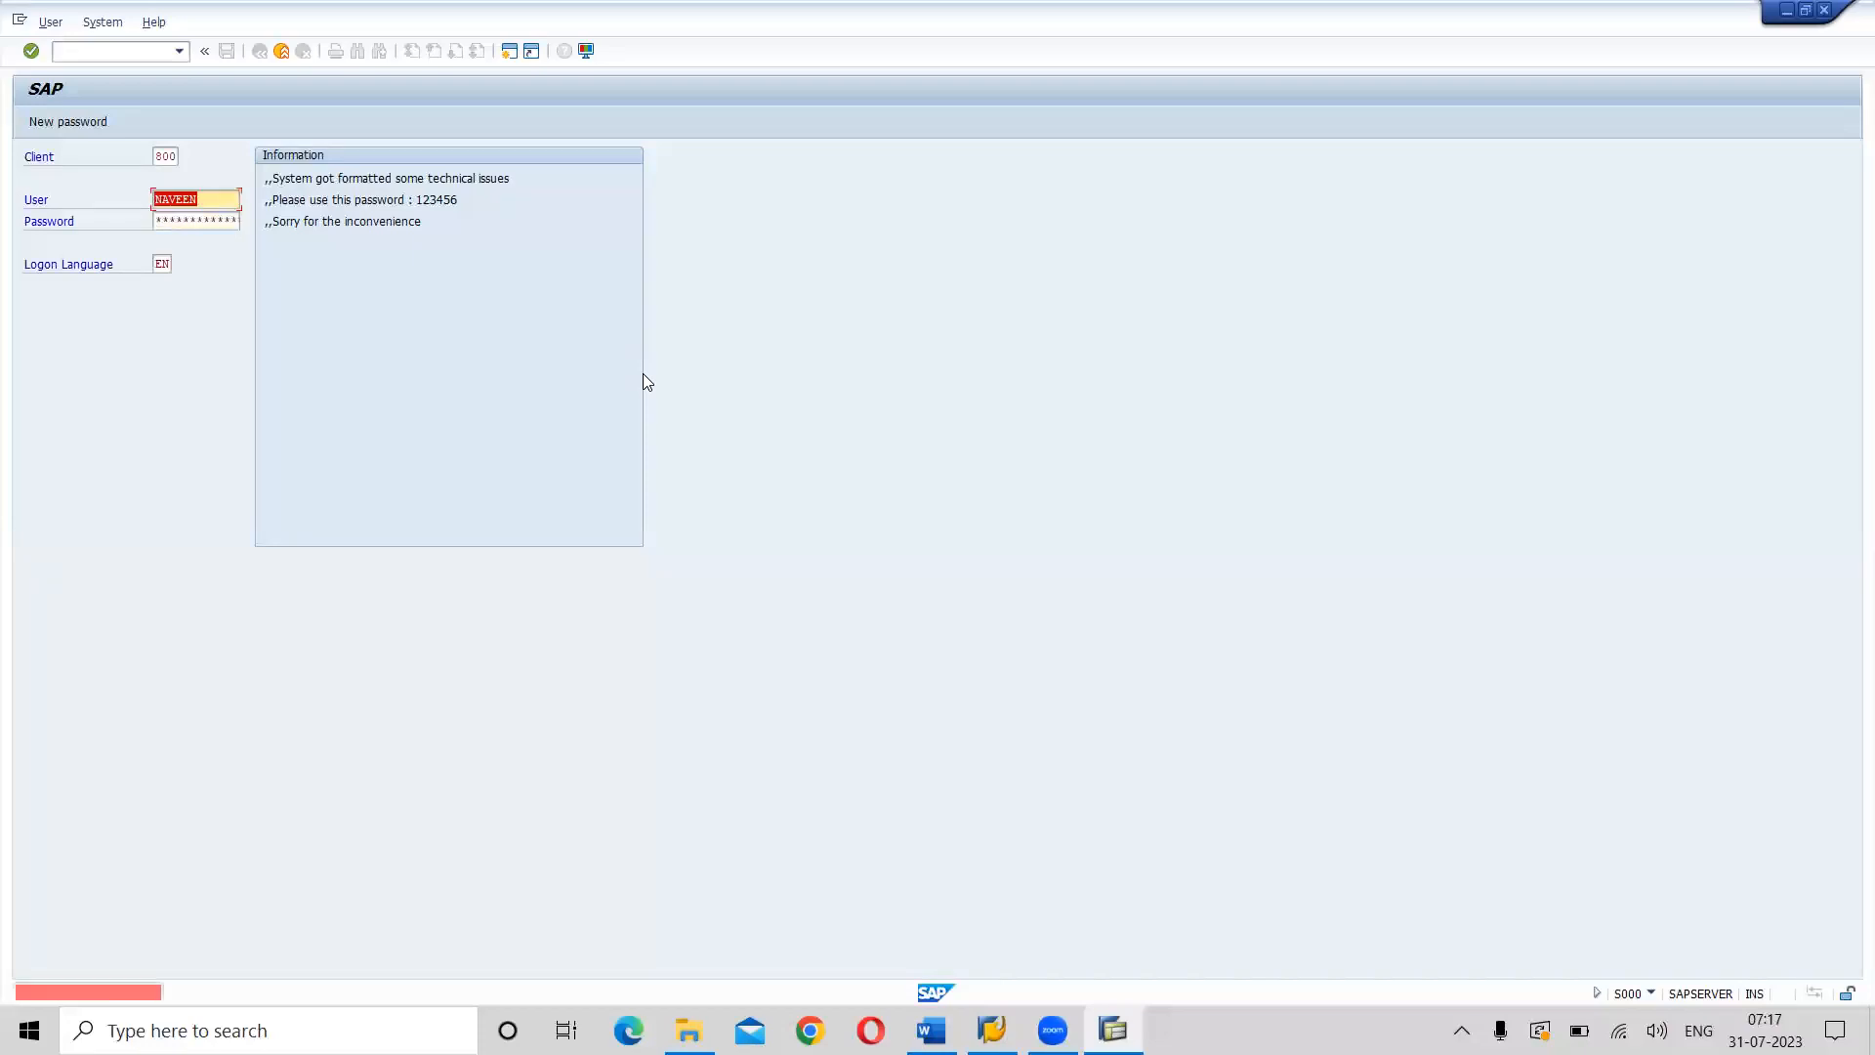
key("Tab")
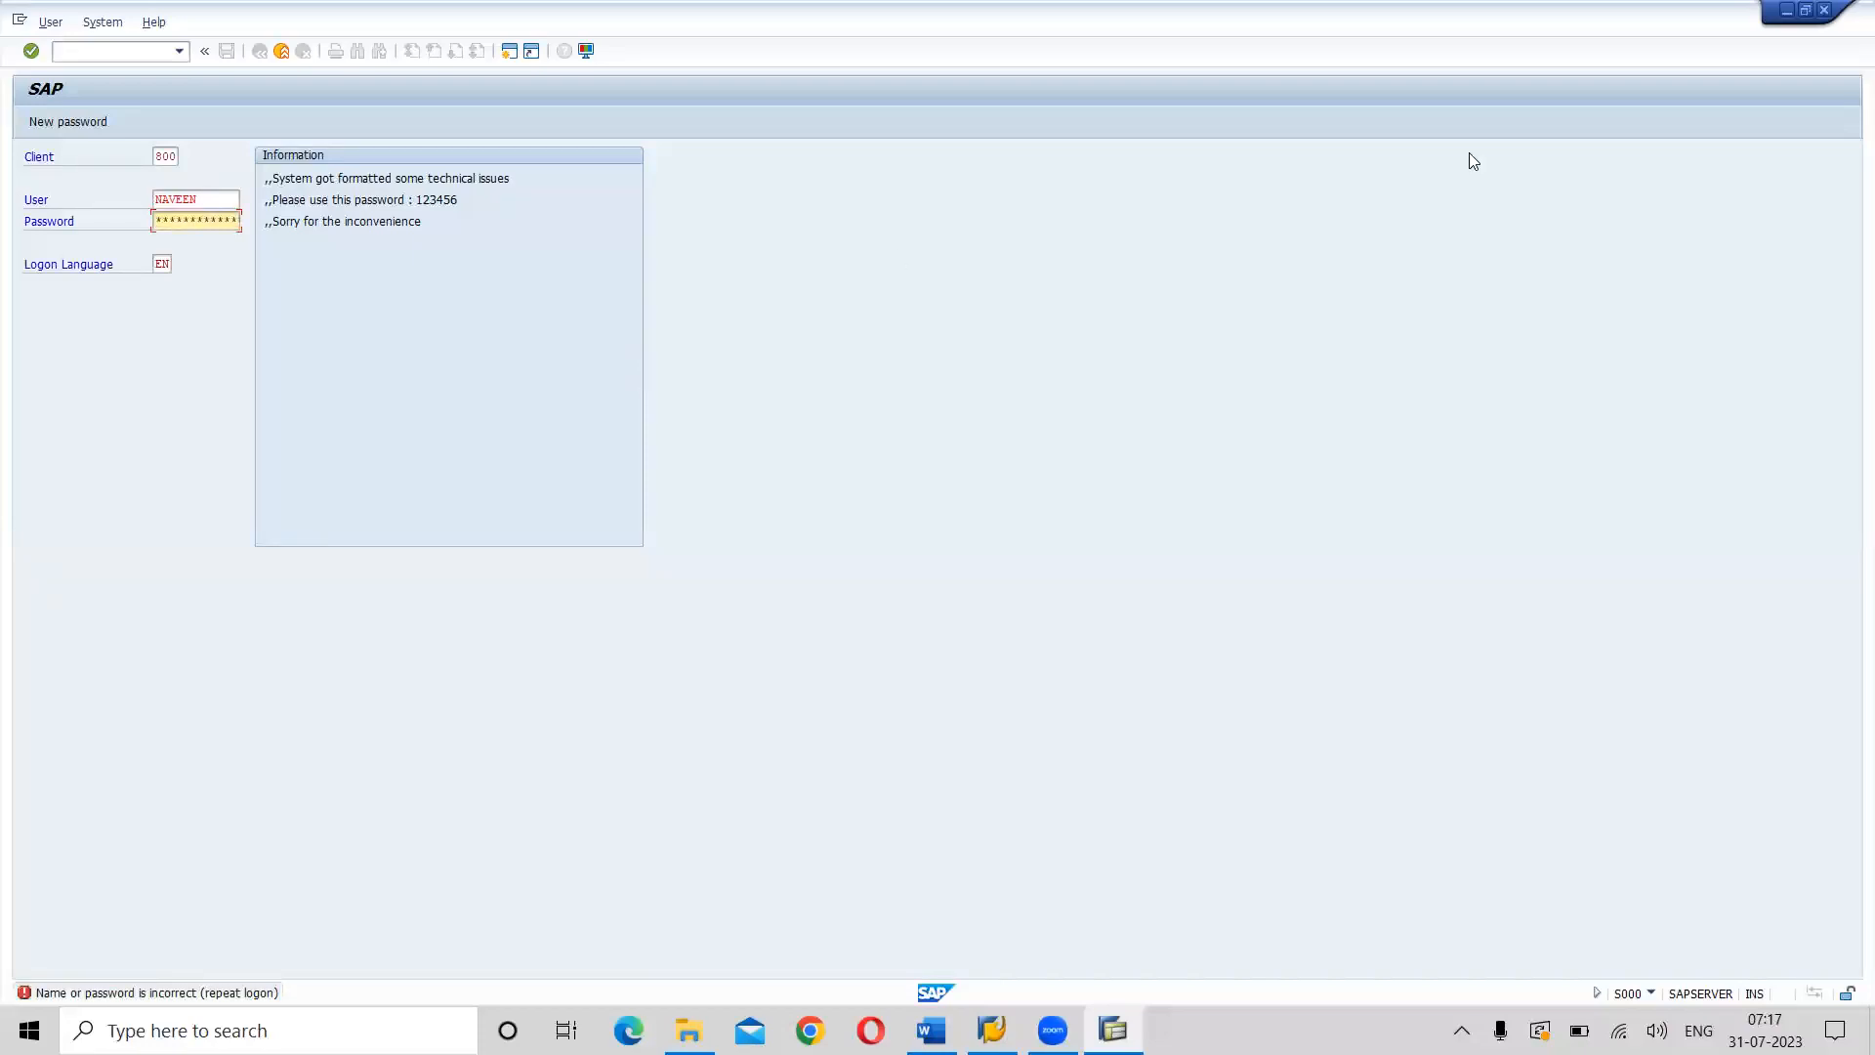
left_click(1823, 11)
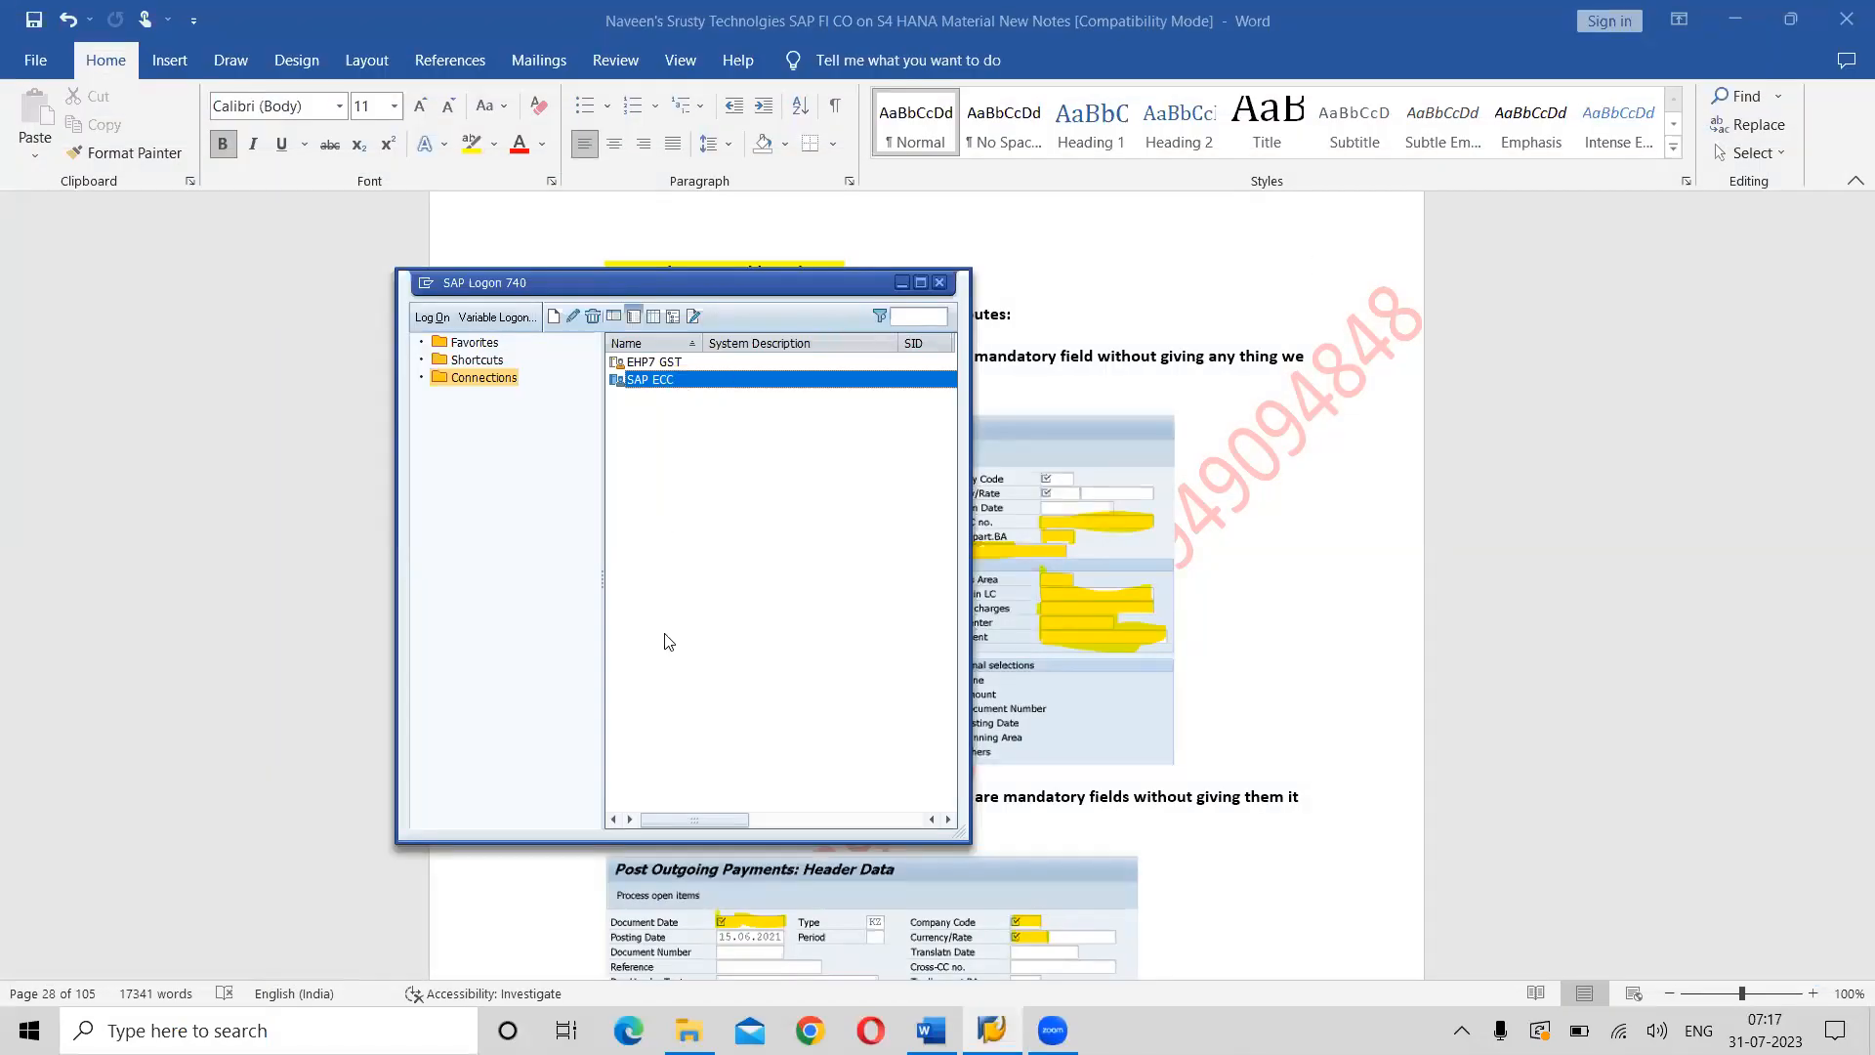
Log on to the SAP ECC system with the user name and password, acknowledging the logon information message.
key("Return")
type("naveen")
key("Tab")
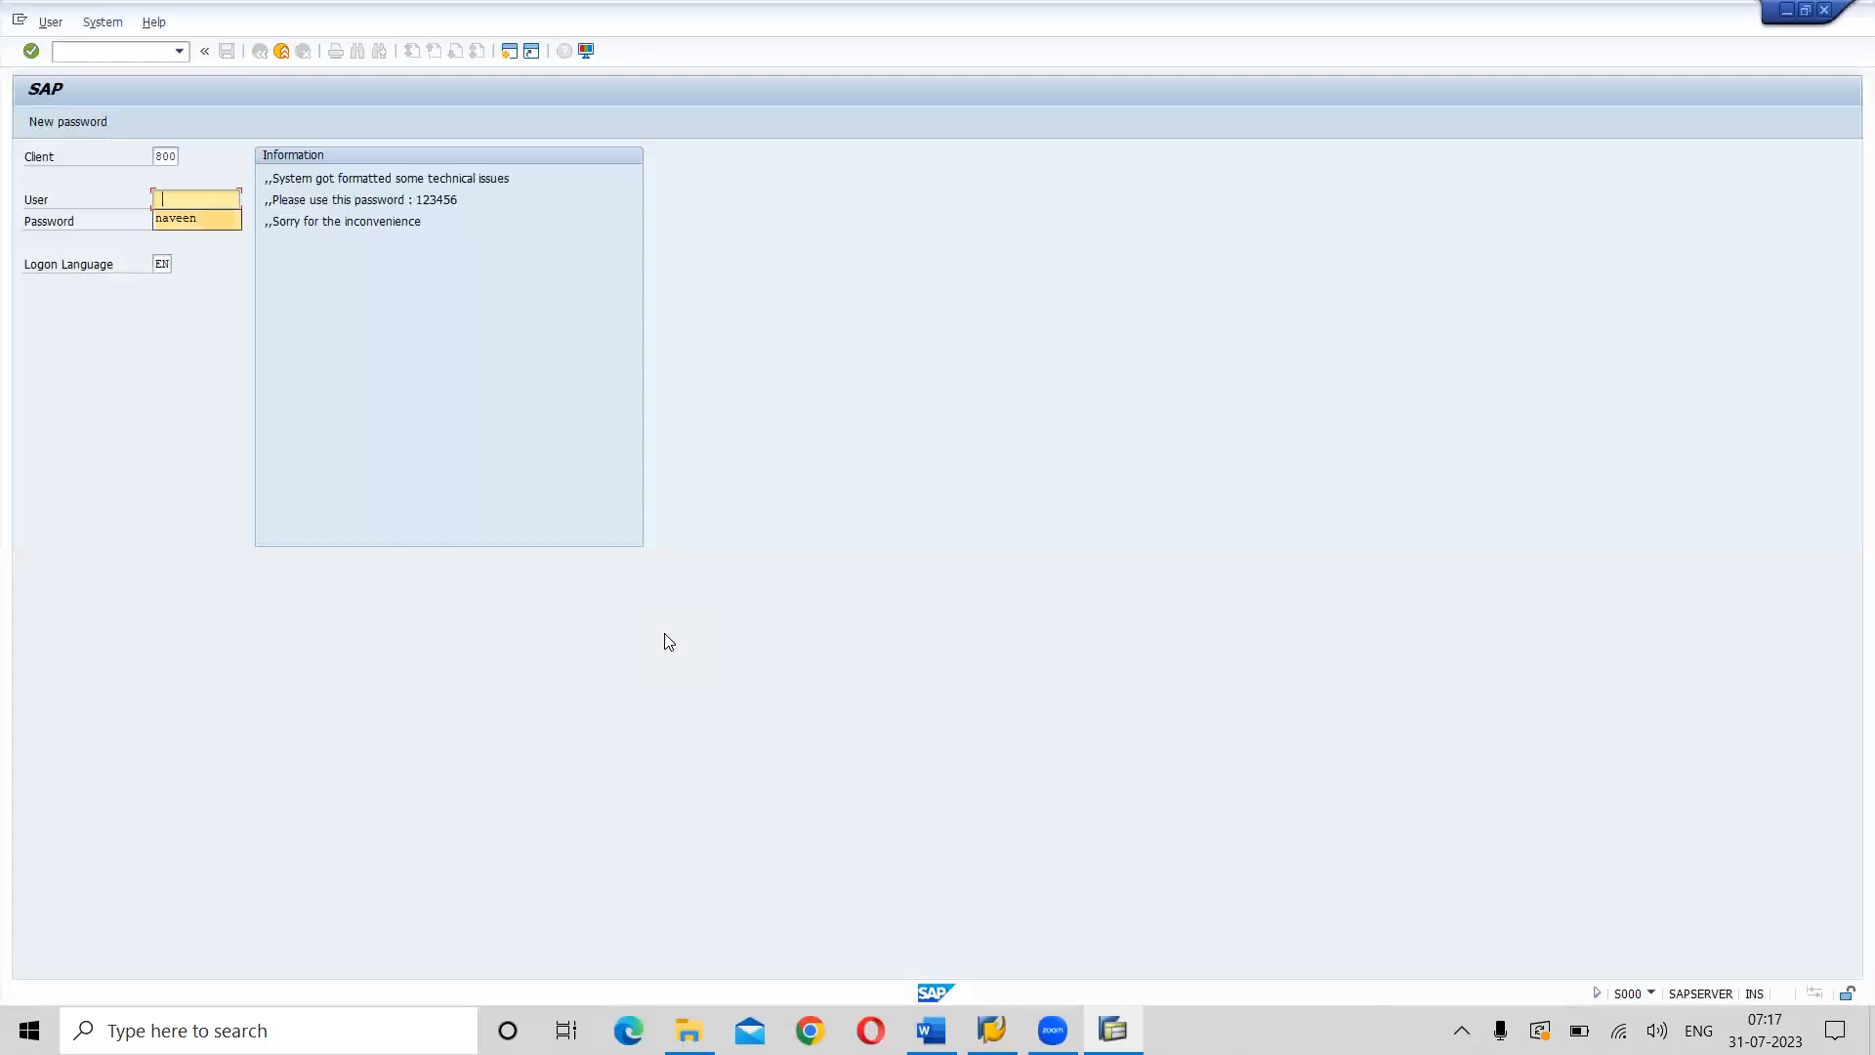
key("Return")
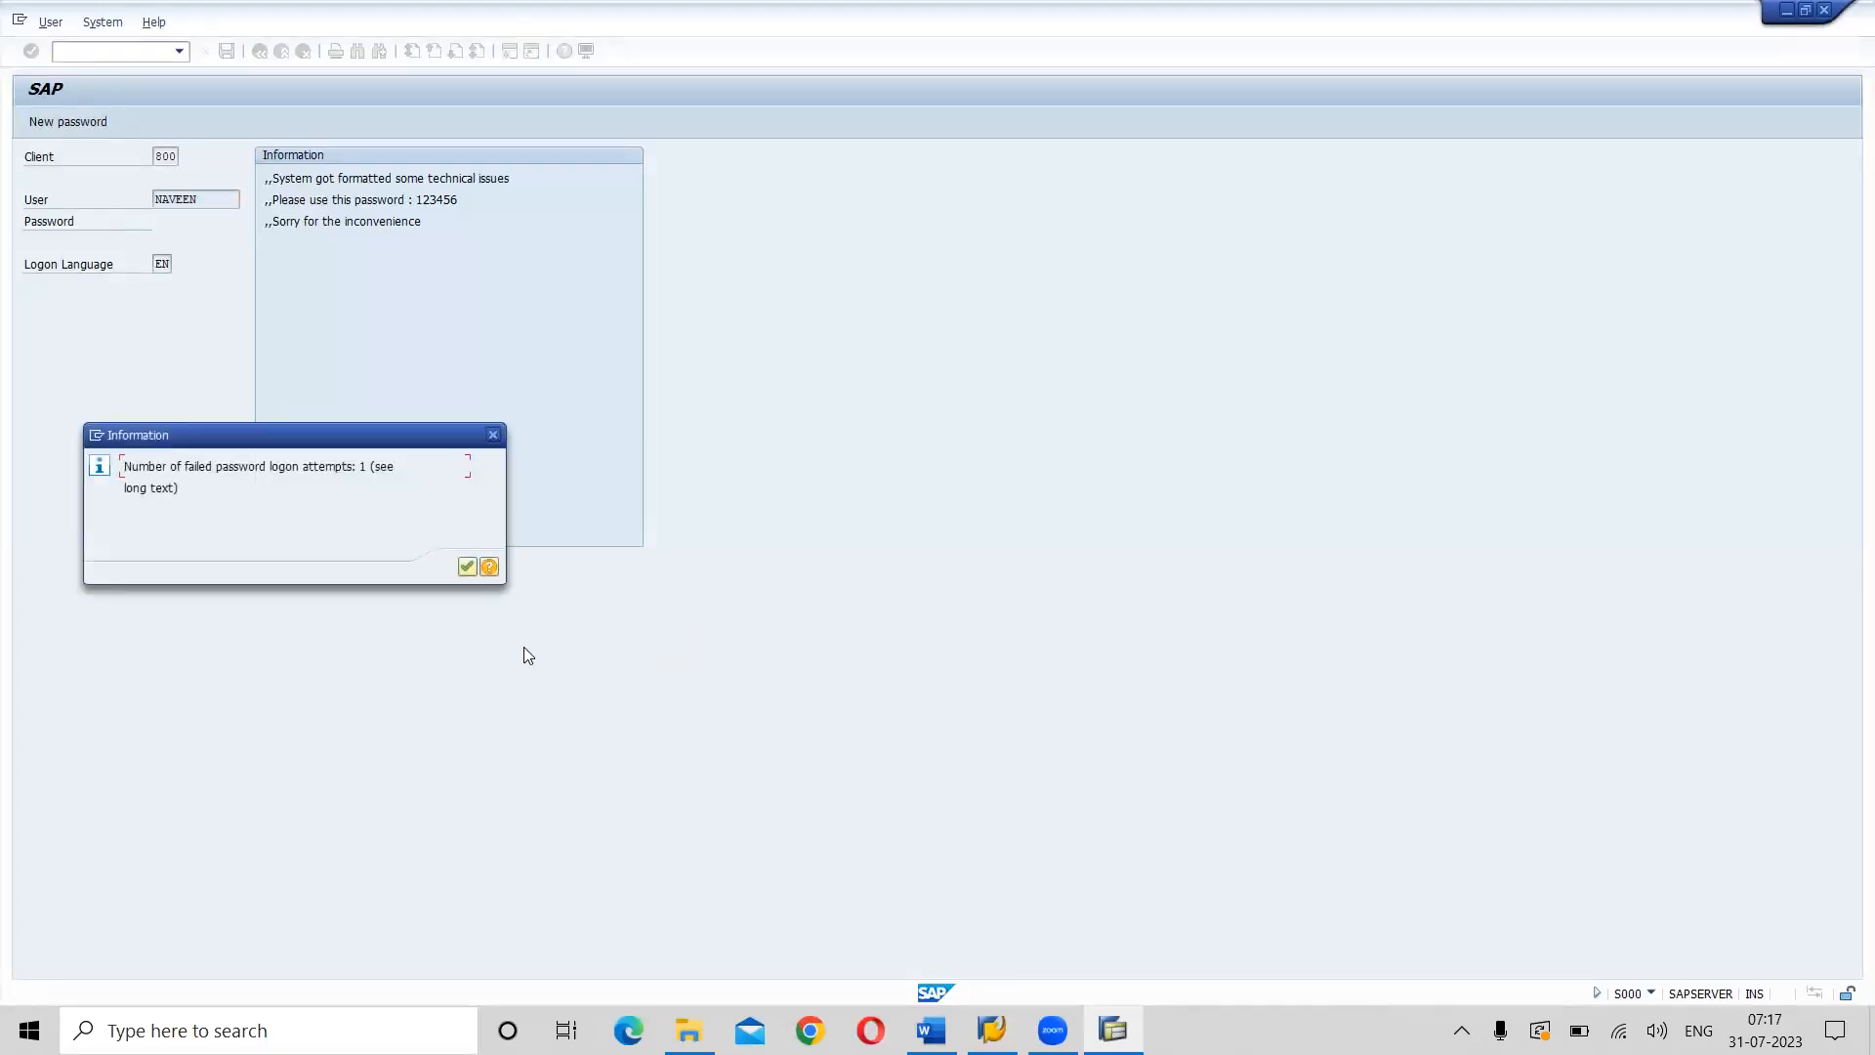
left_click(468, 566)
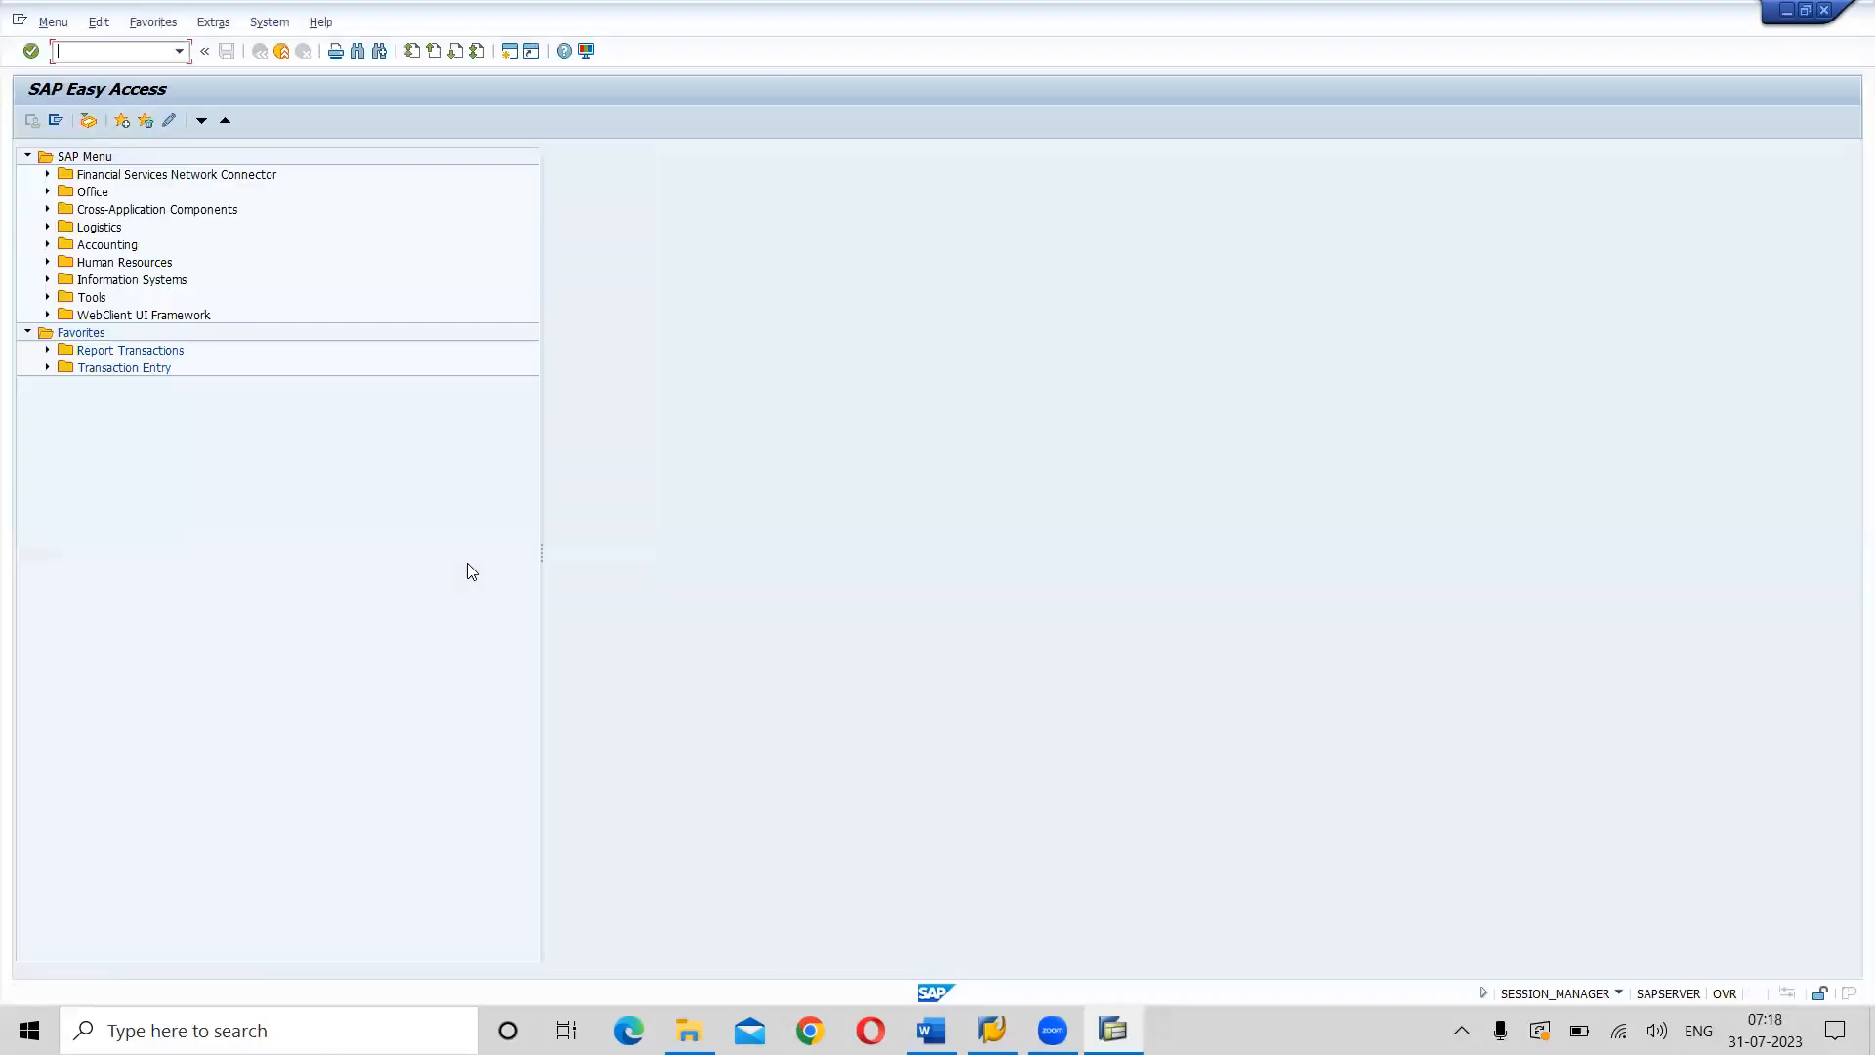
Open transaction F-07, then switch to the Word notes and read the Text Field description.
type("f-07")
key("Return")
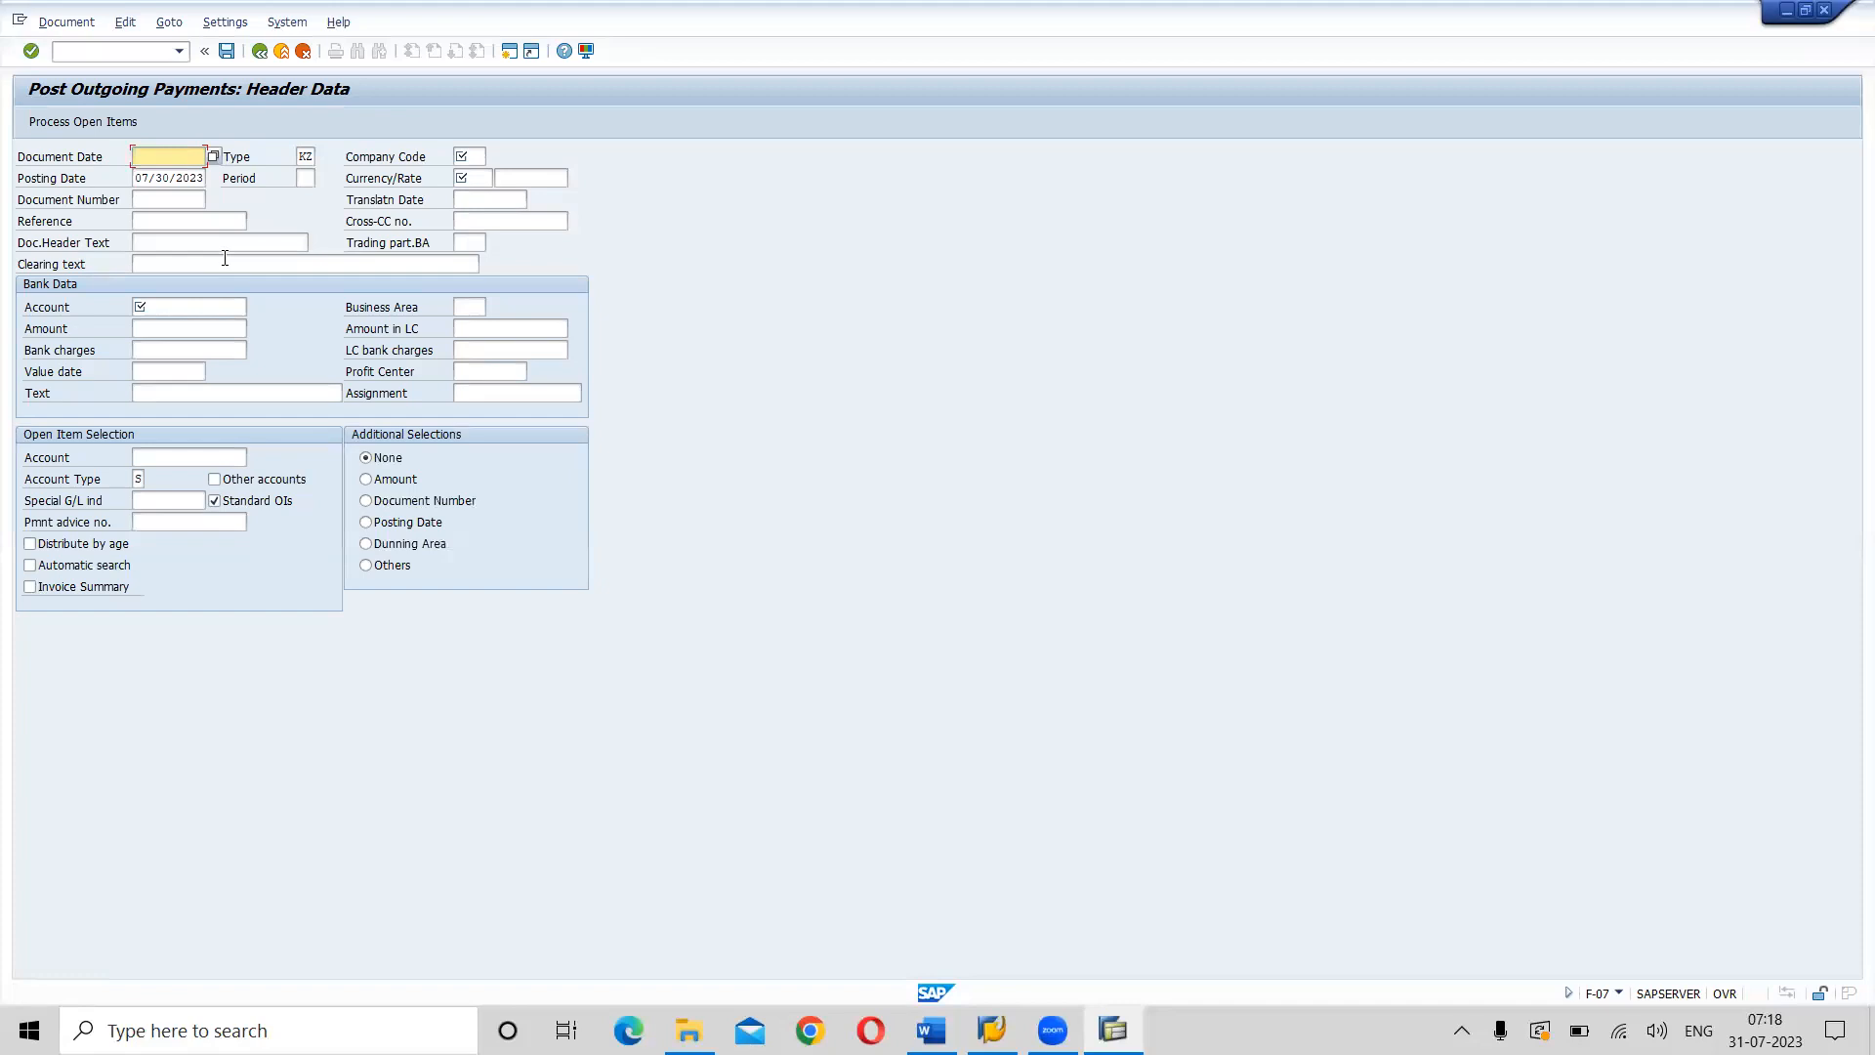
key("alt+Tab")
key("alt+Tab")
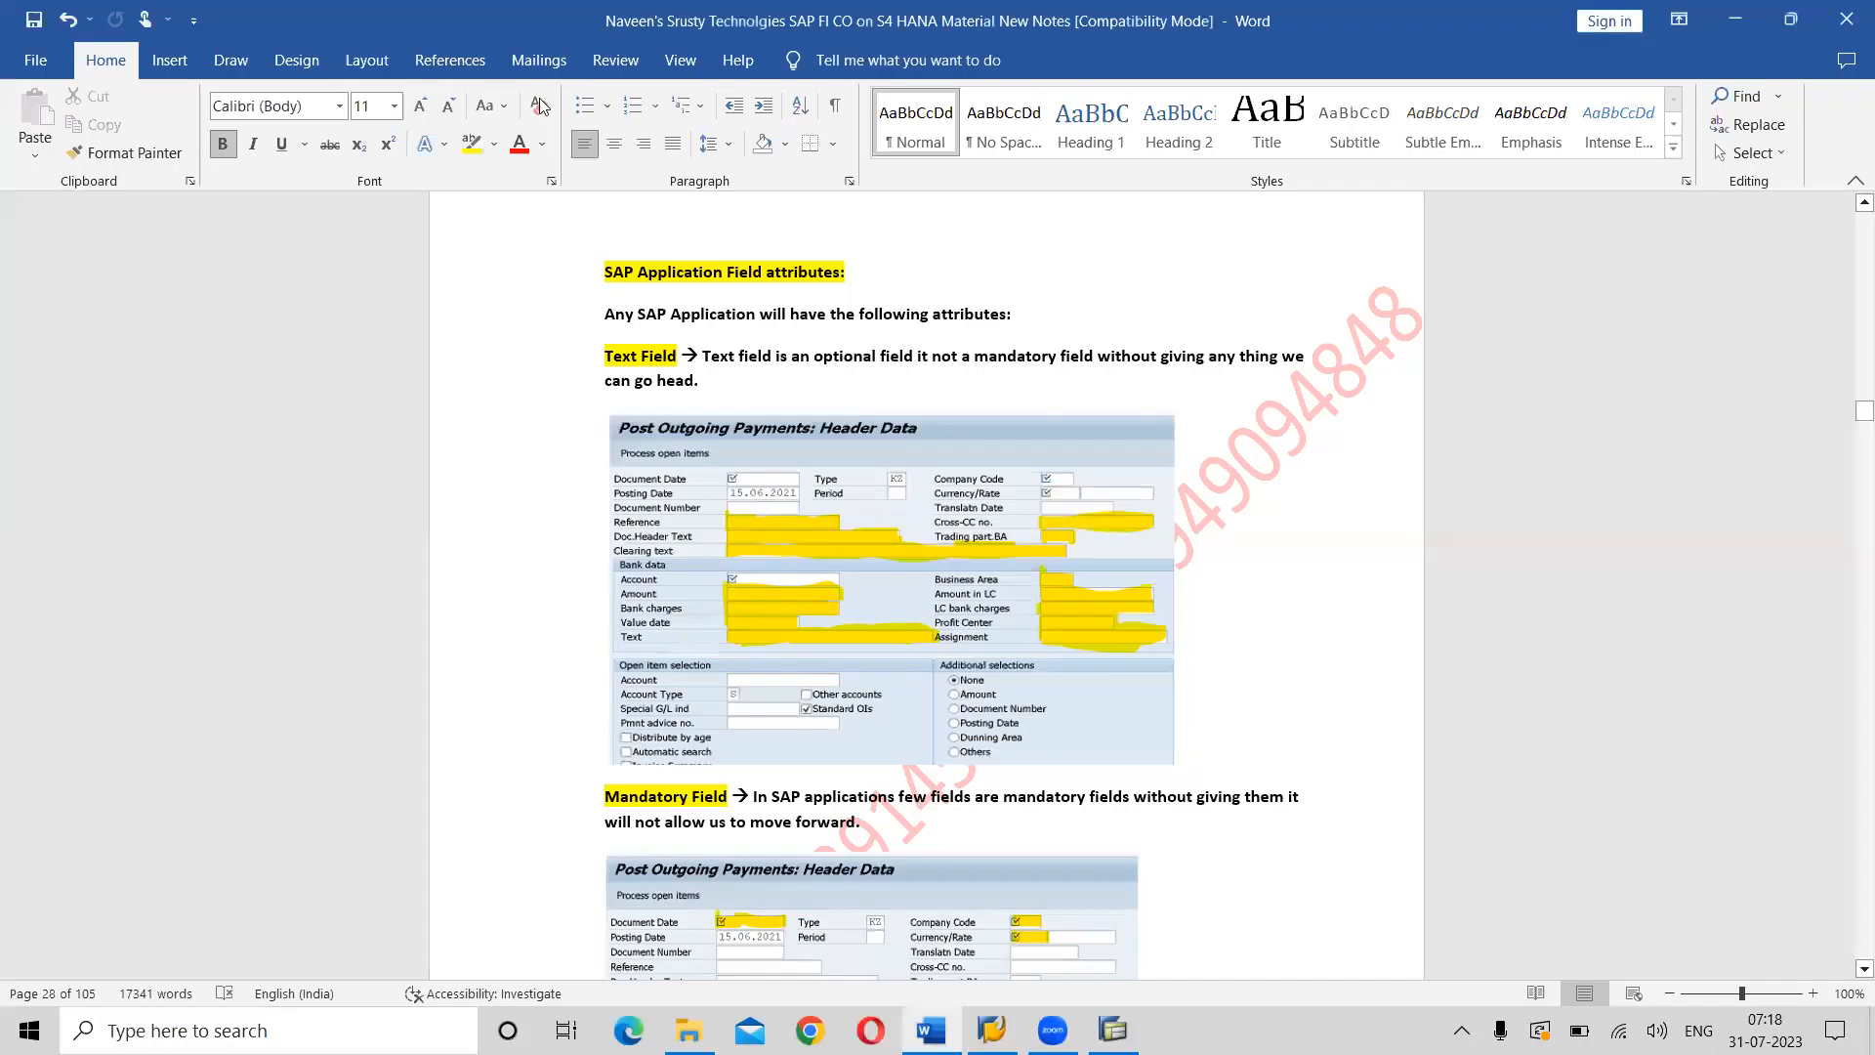
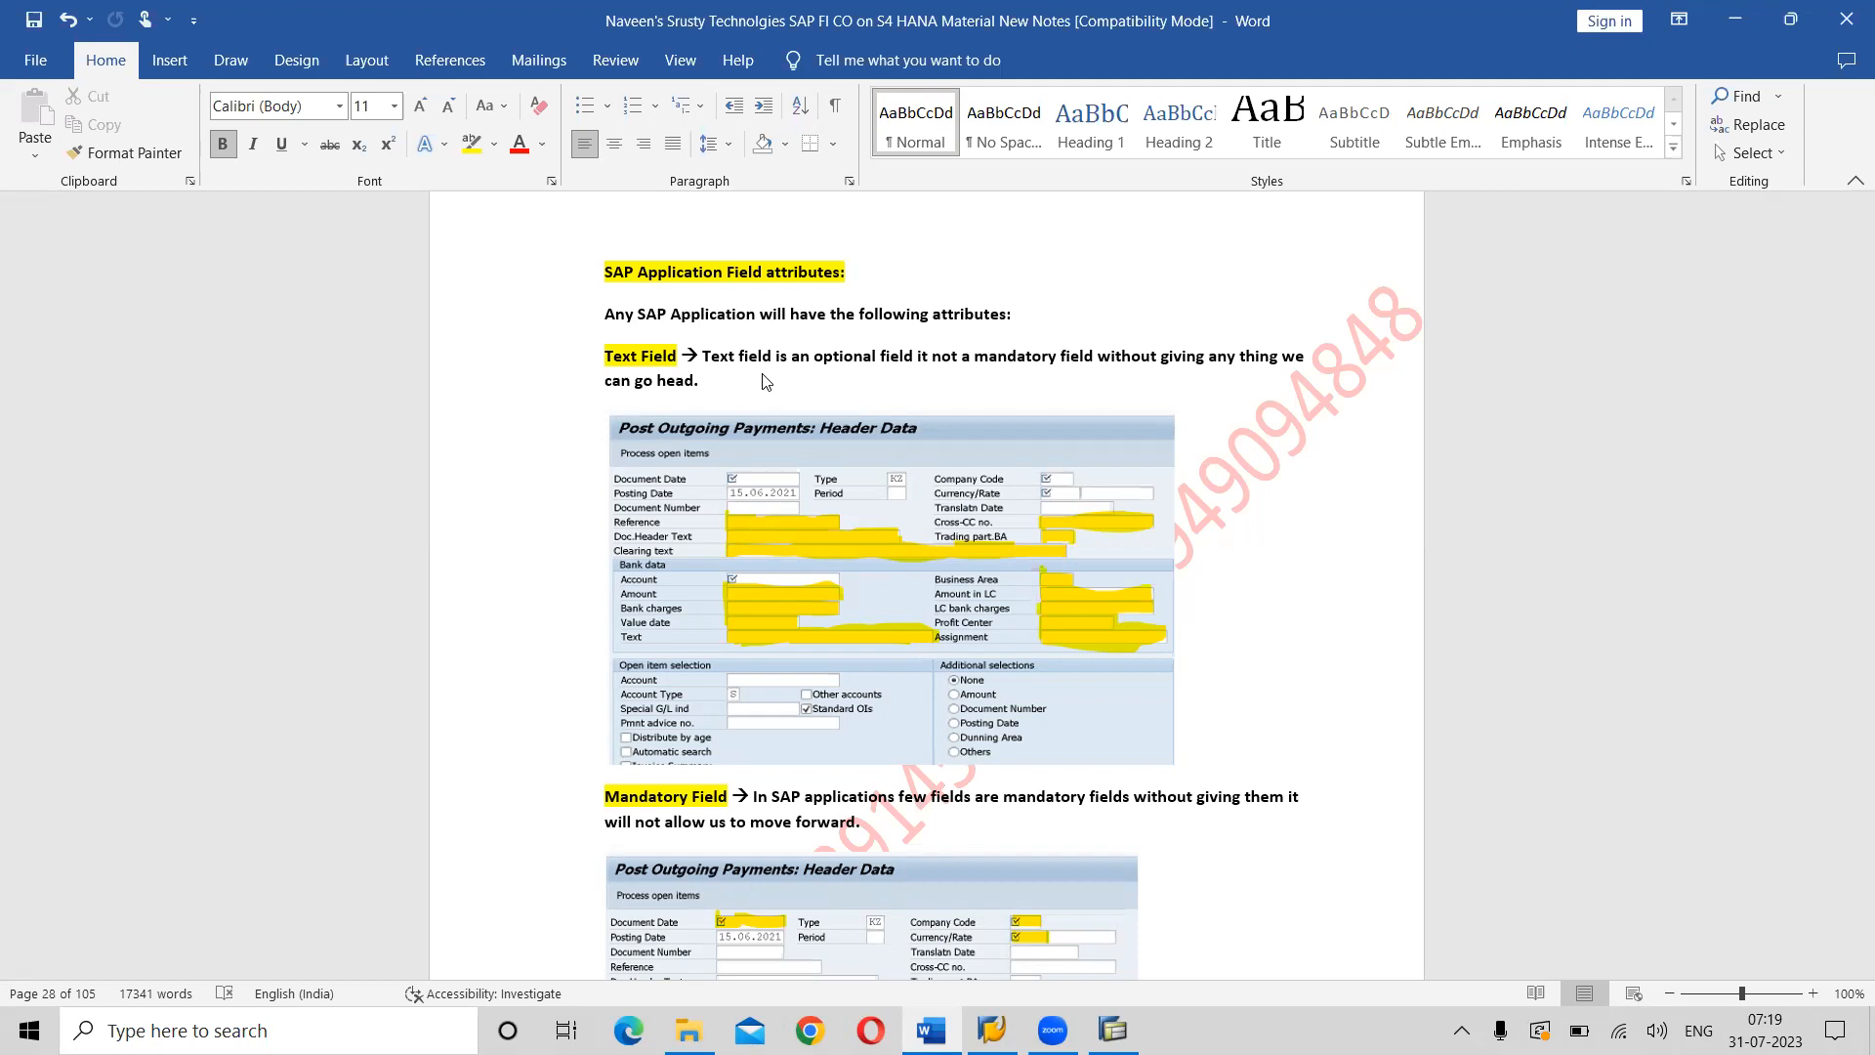
Return to SAP and examine the optional header and bank data fields of Post Outgoing Payments, from Reference and Clearing text to Value date.
key("alt+Tab")
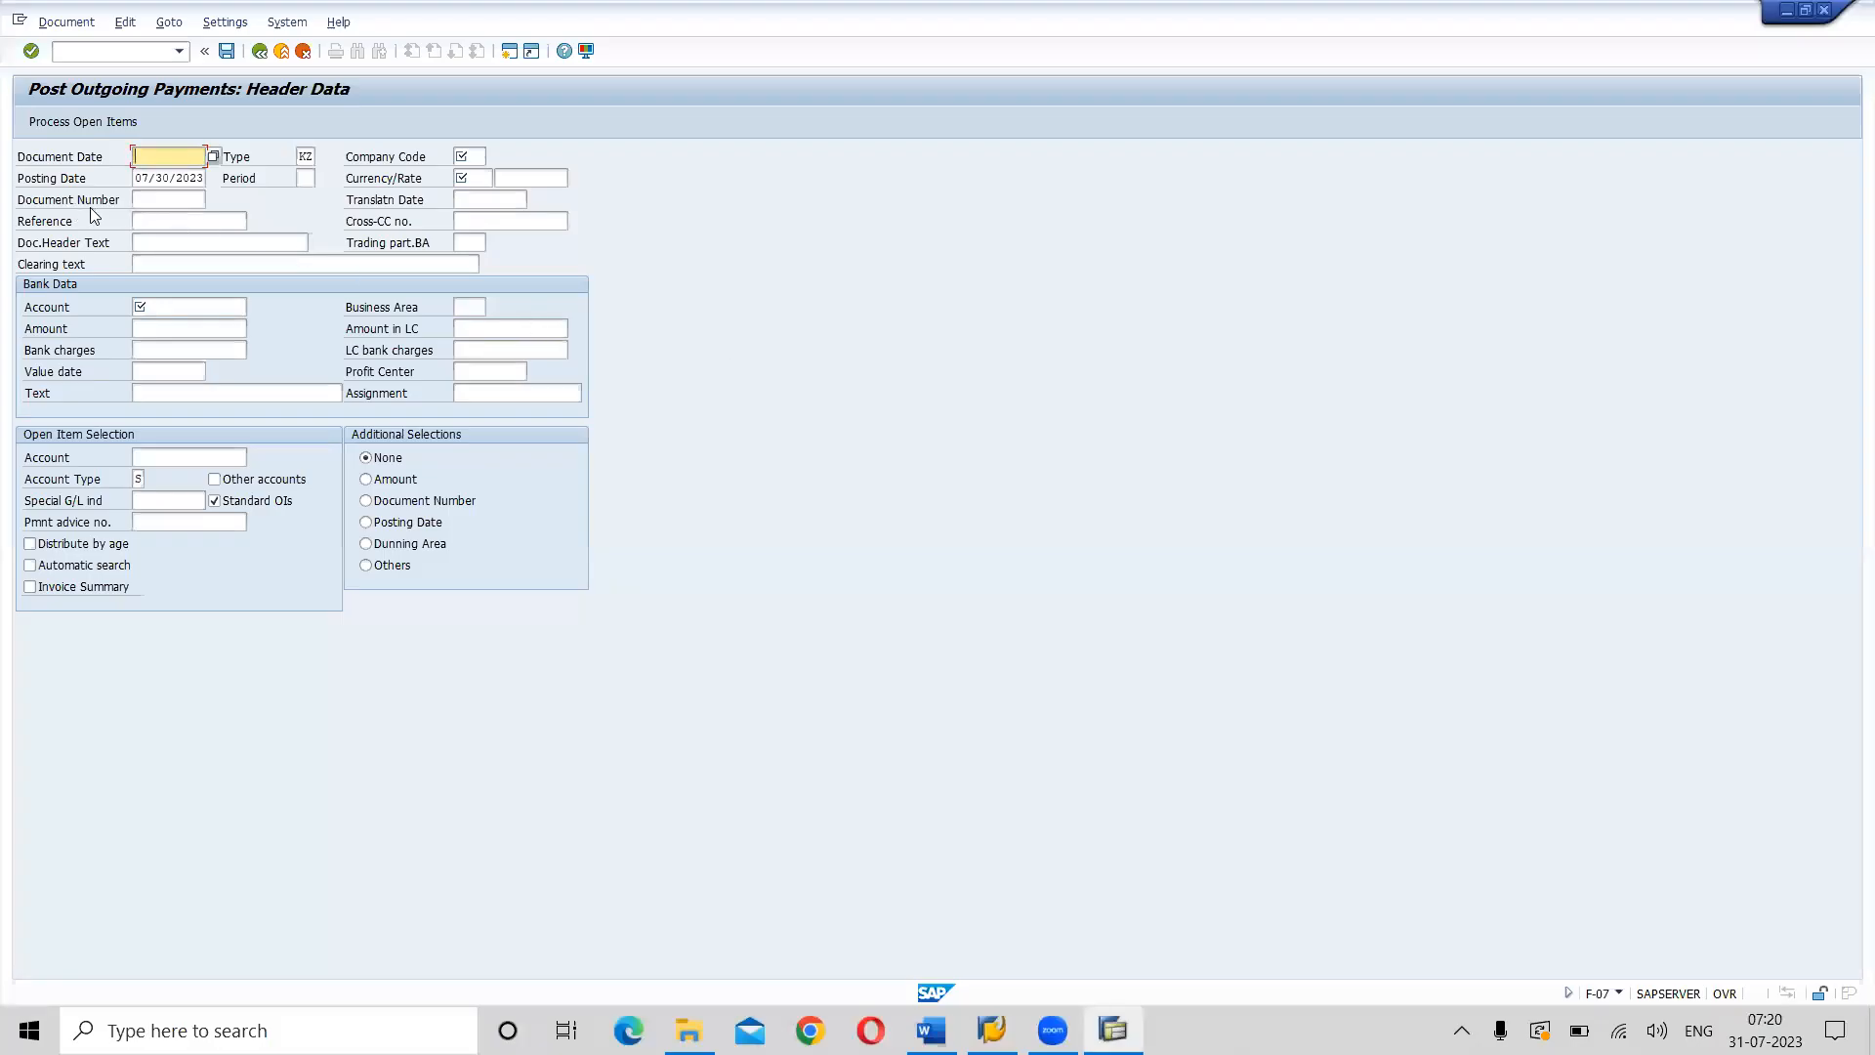
left_click(166, 223)
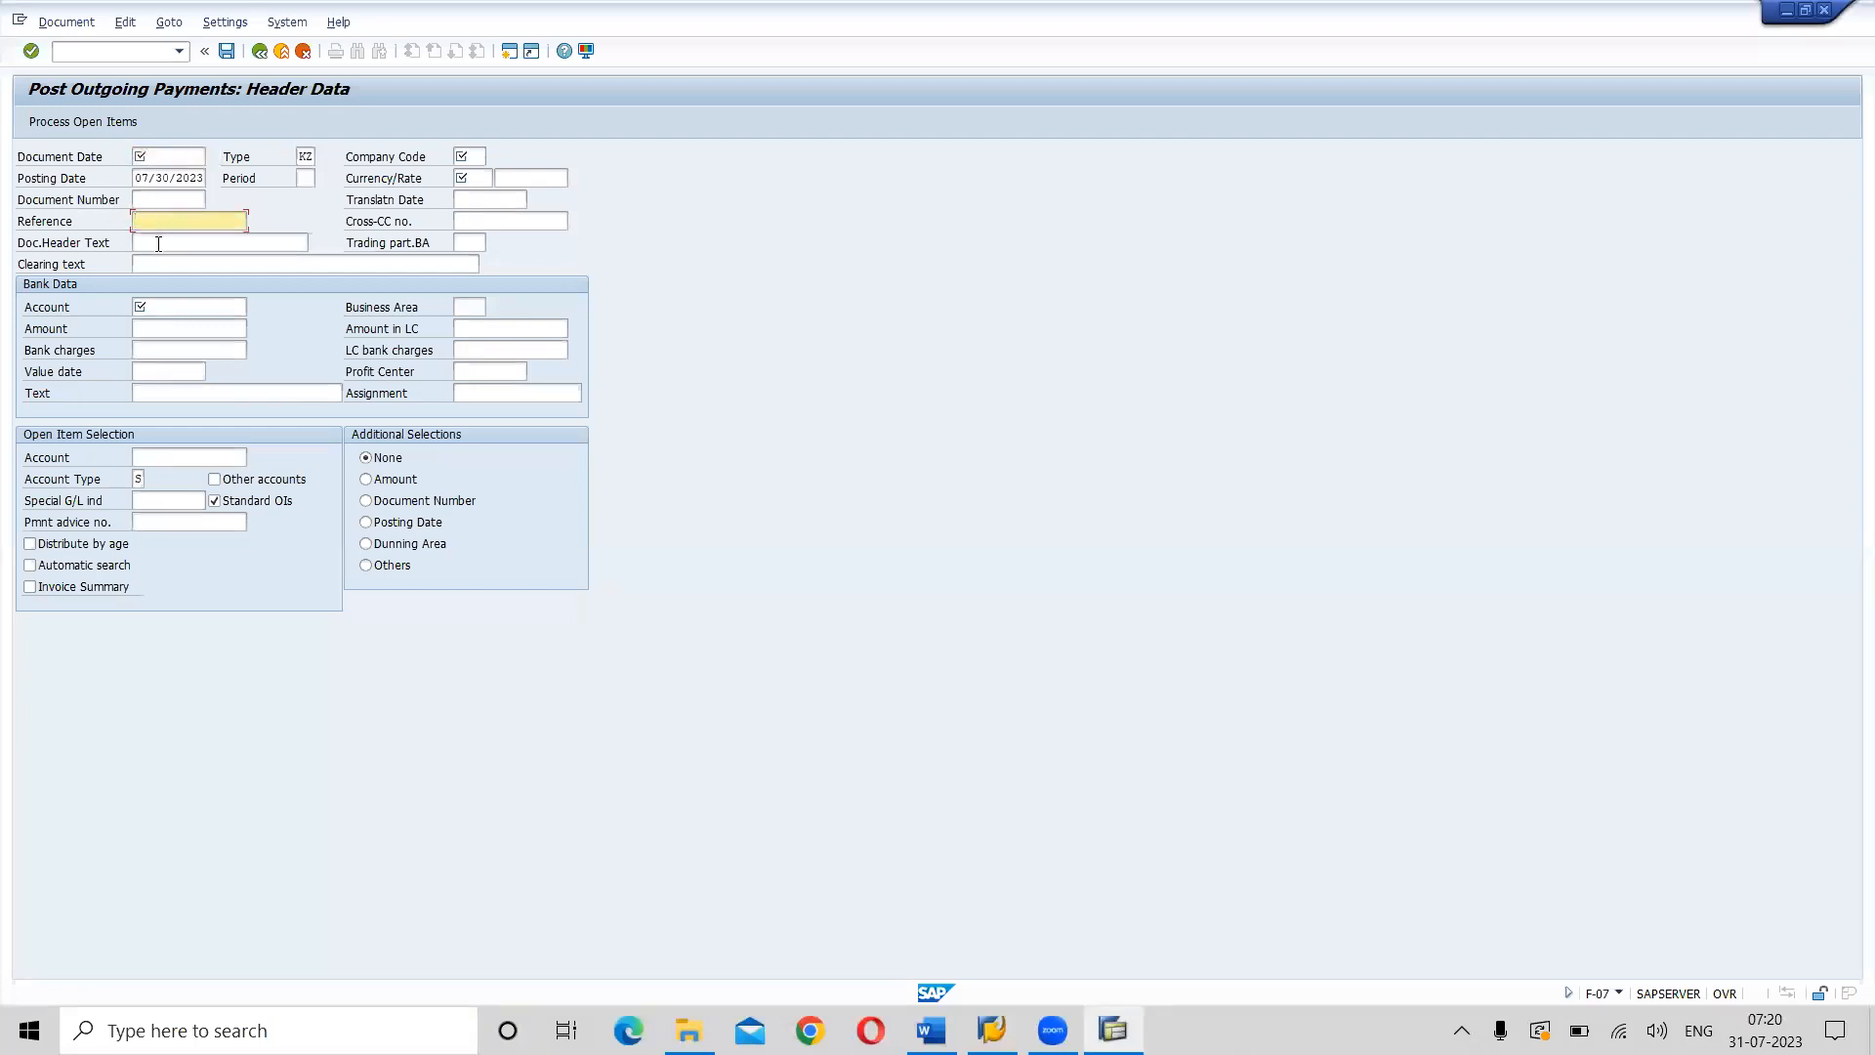
left_click(158, 243)
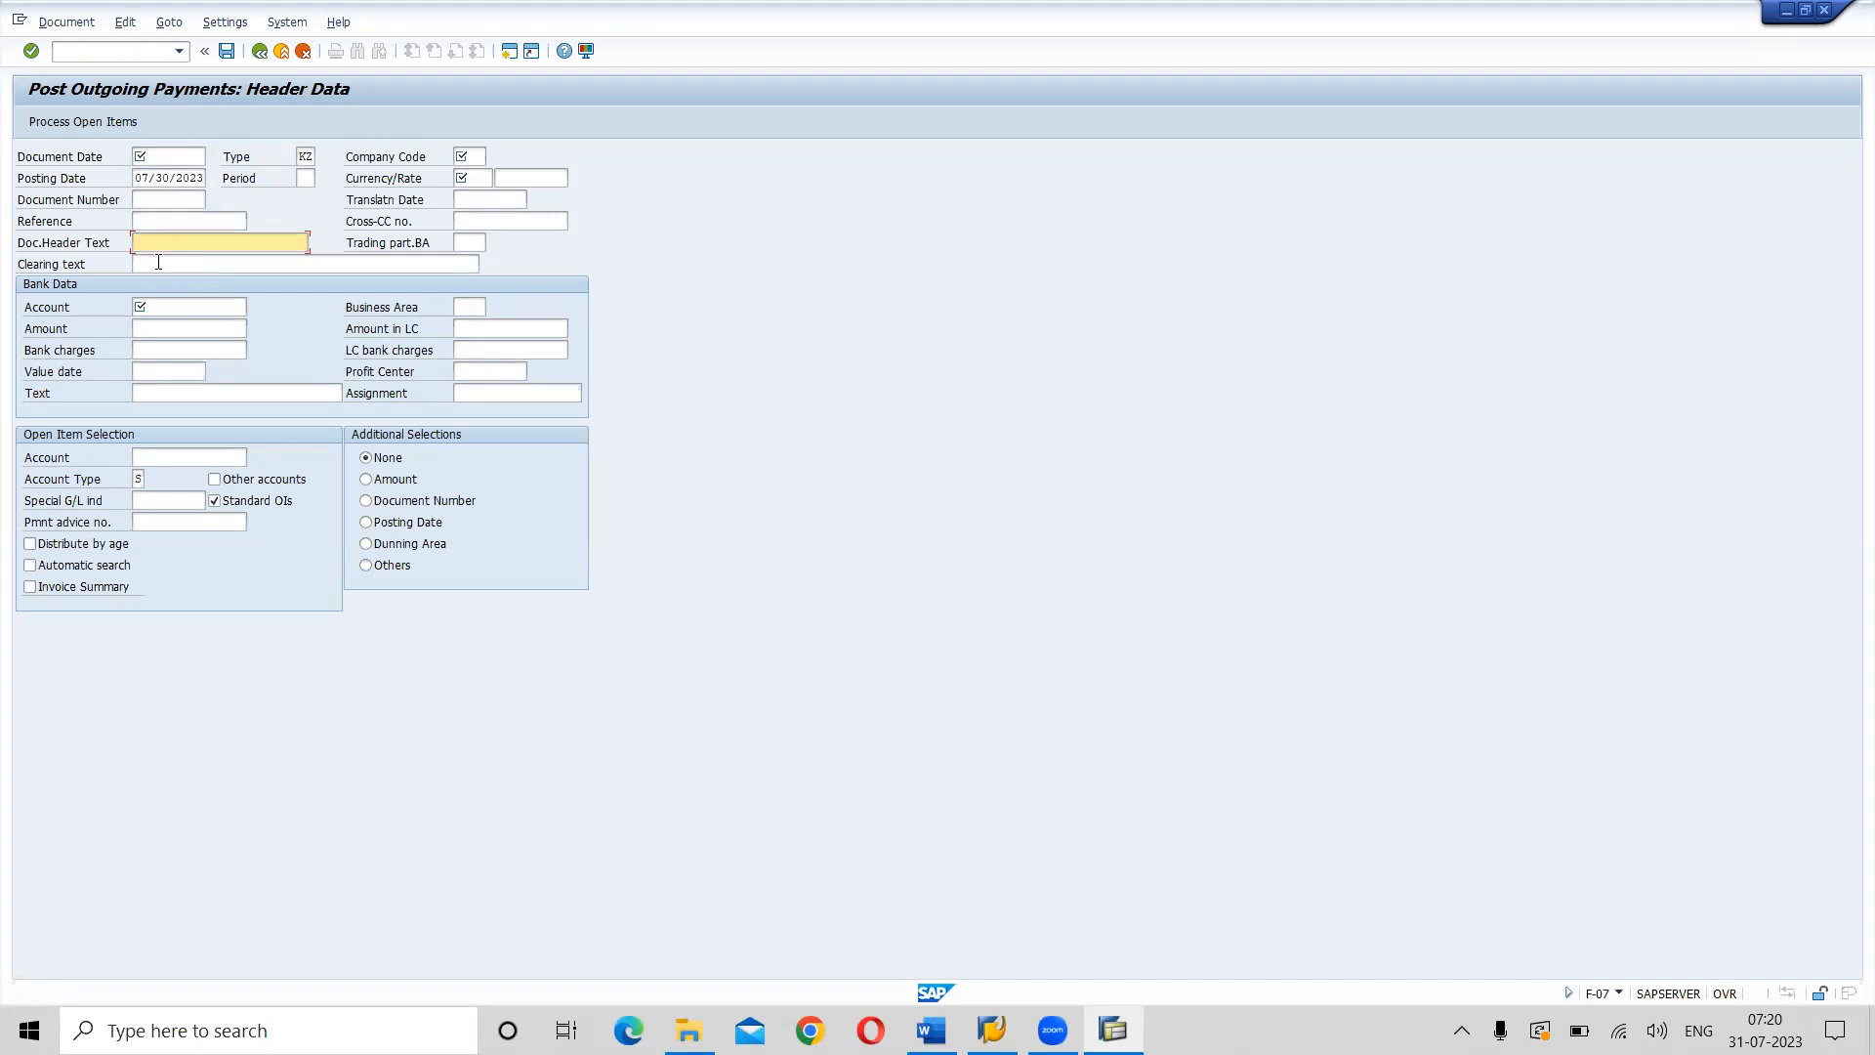
left_click(159, 262)
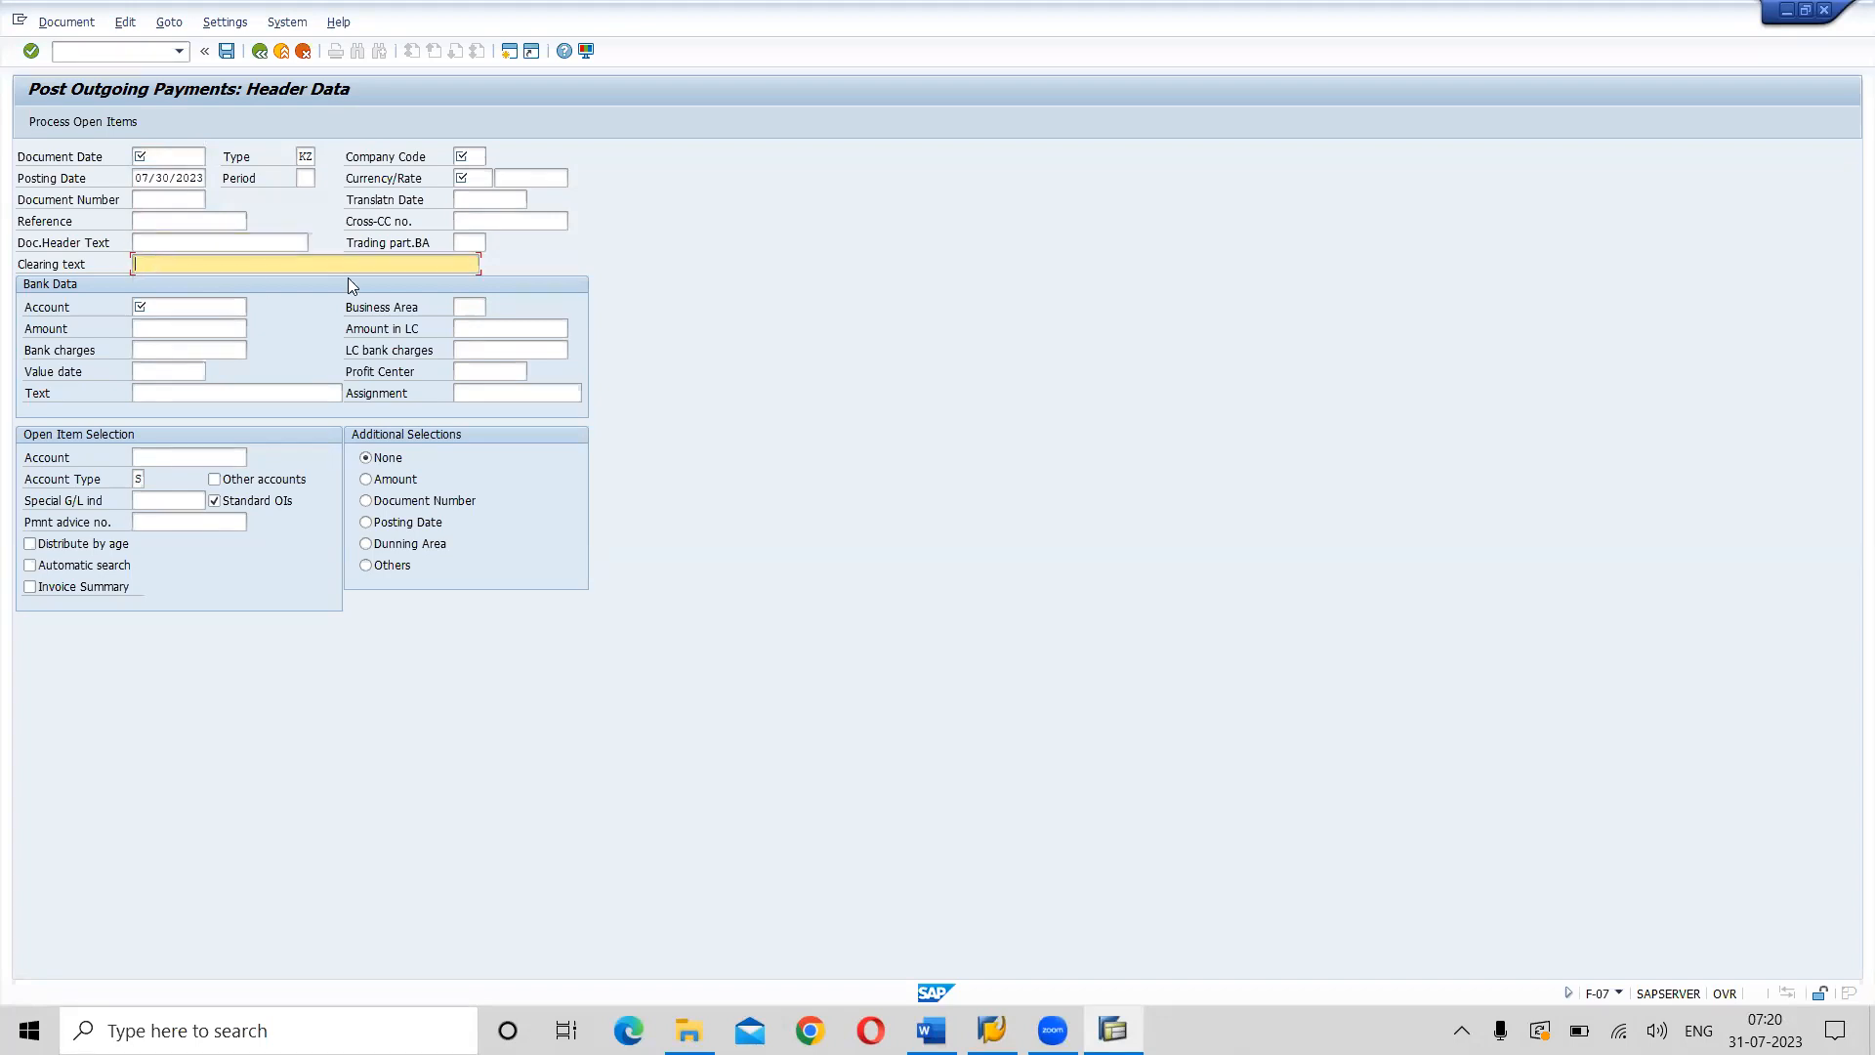
left_click(490, 222)
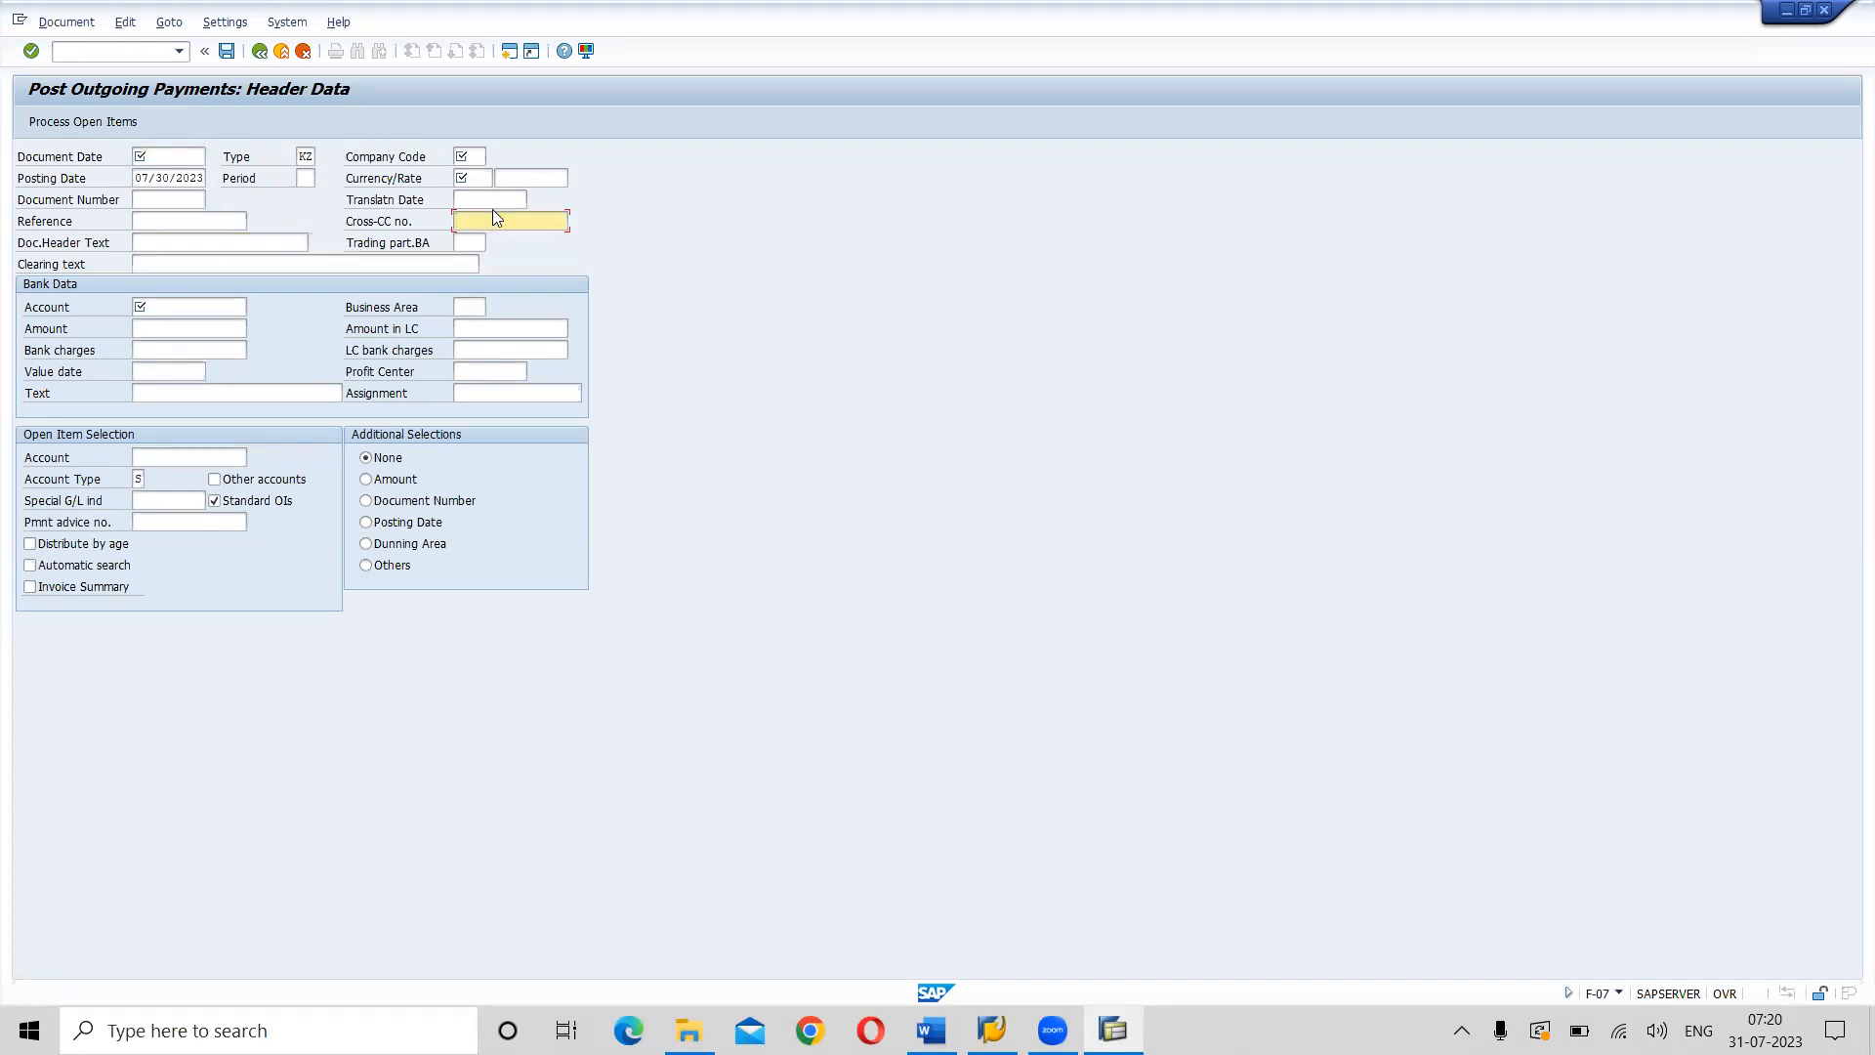
left_click(187, 332)
left_click(178, 355)
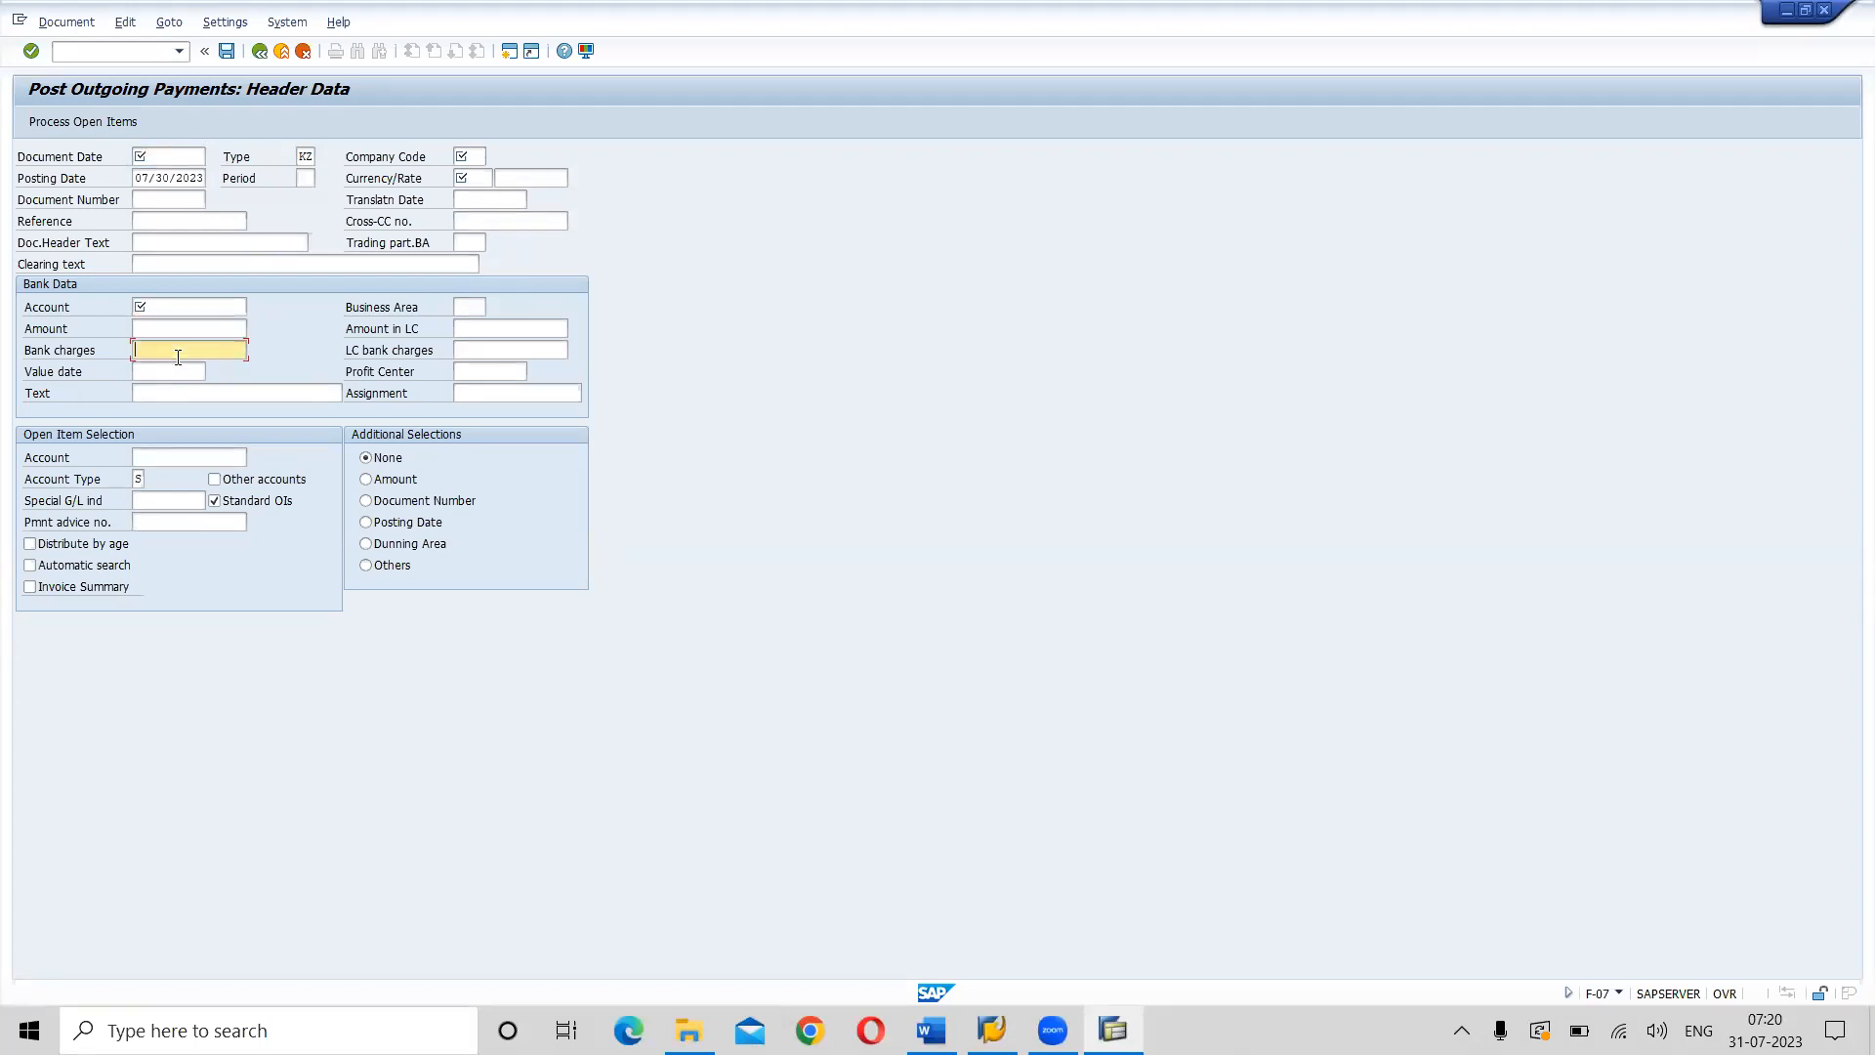
left_click(192, 395)
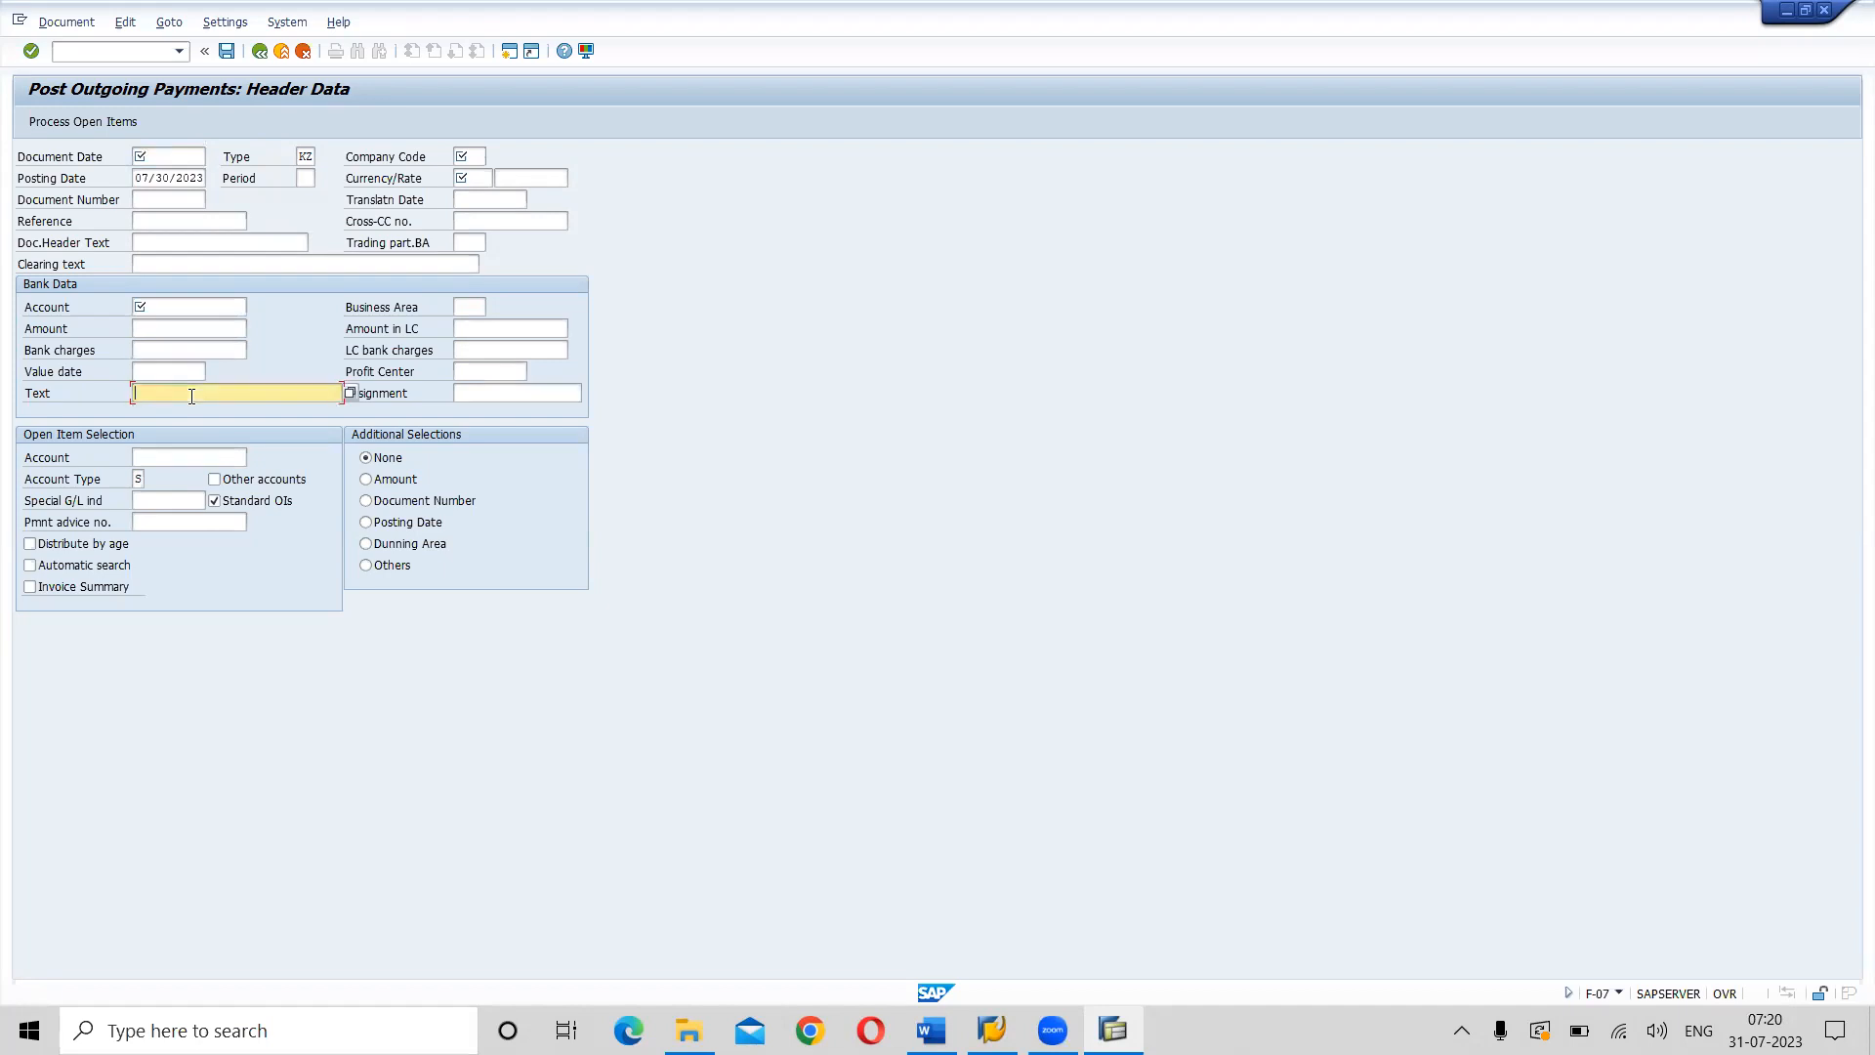
left_click(168, 371)
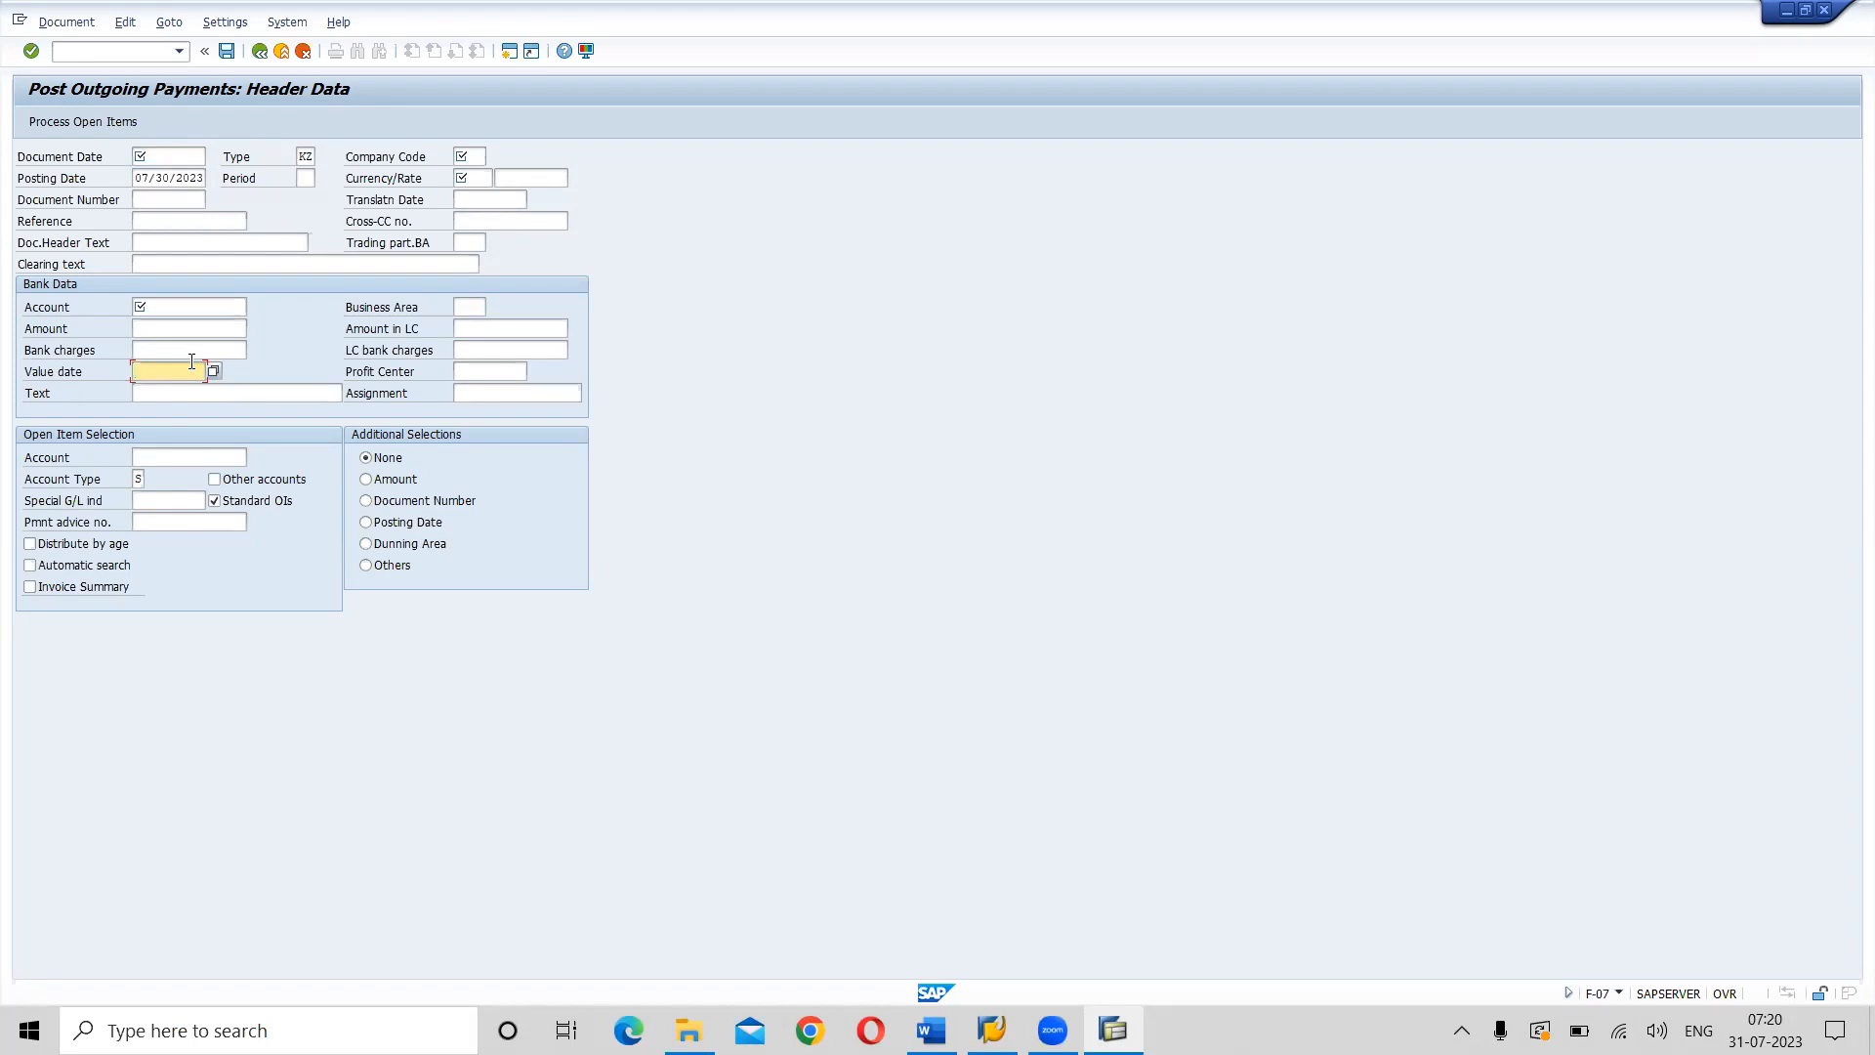
Examine the Doc.Header Text, Value date and bank data Text fields again, then switch back to the Word notes.
left_click(180, 242)
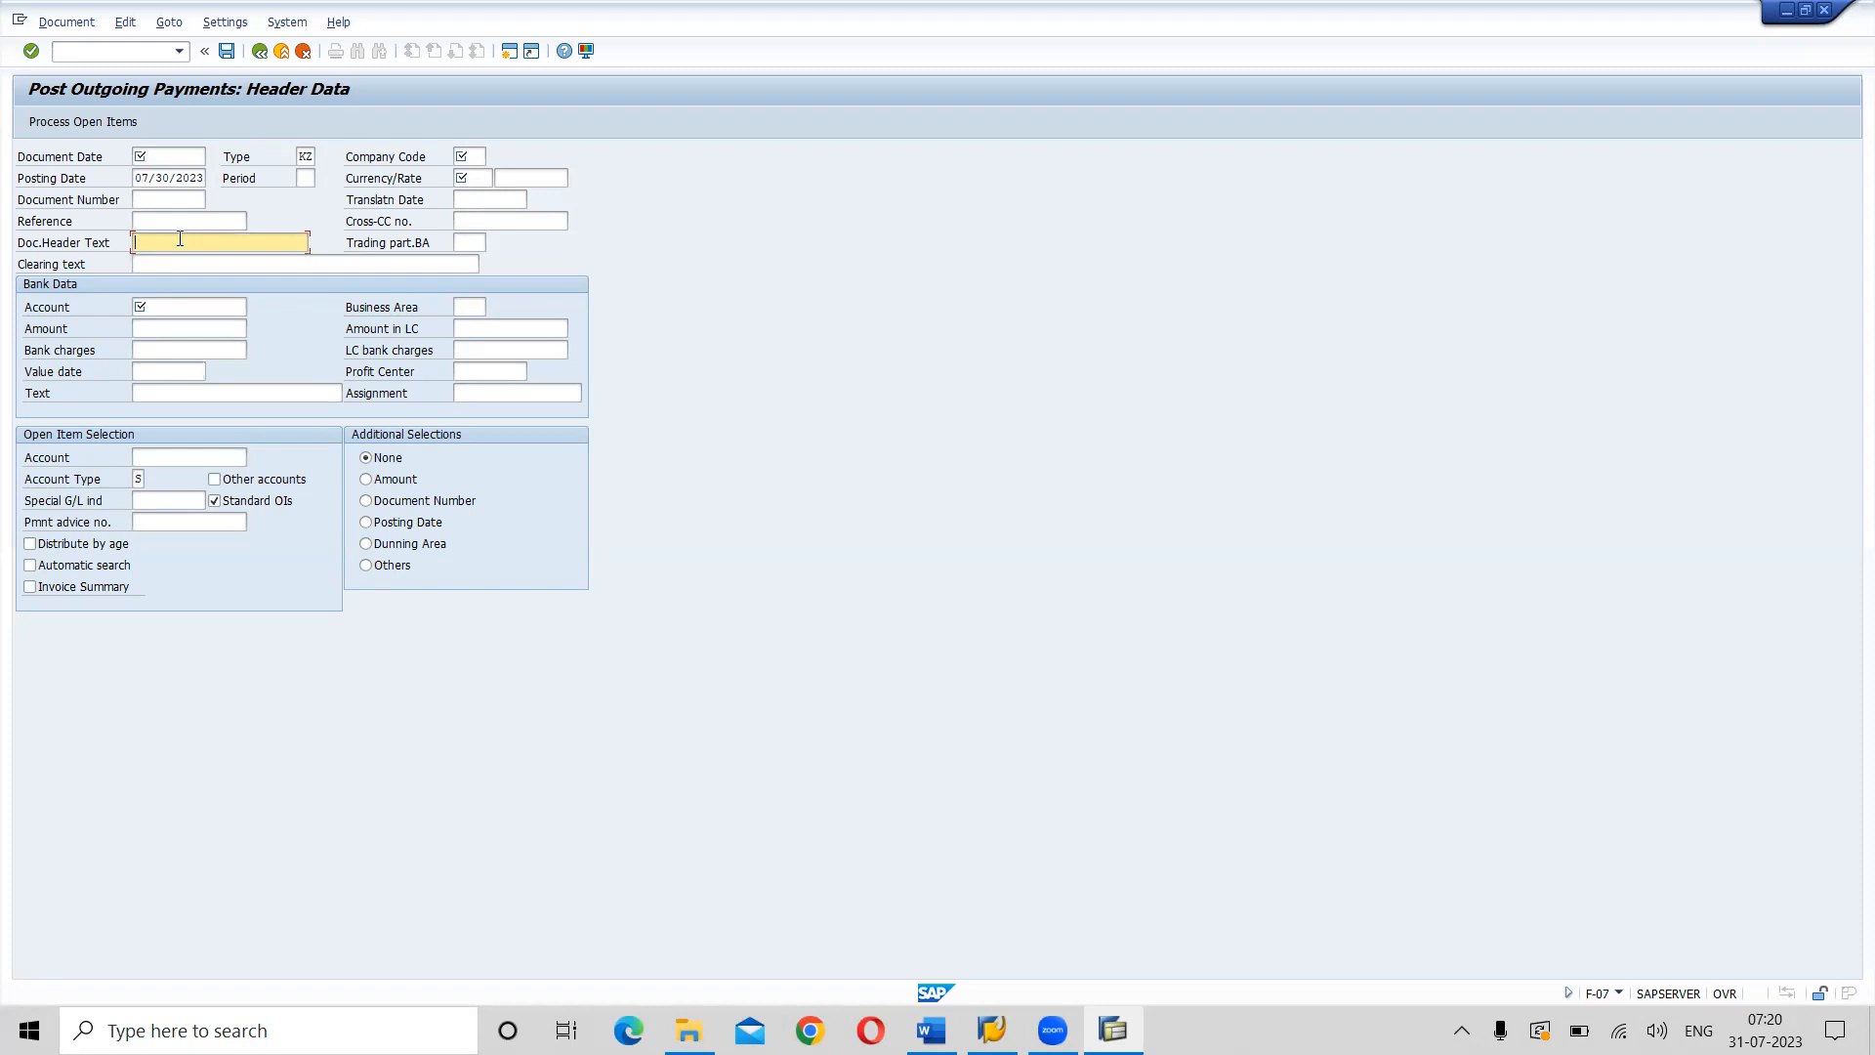
left_click(245, 393)
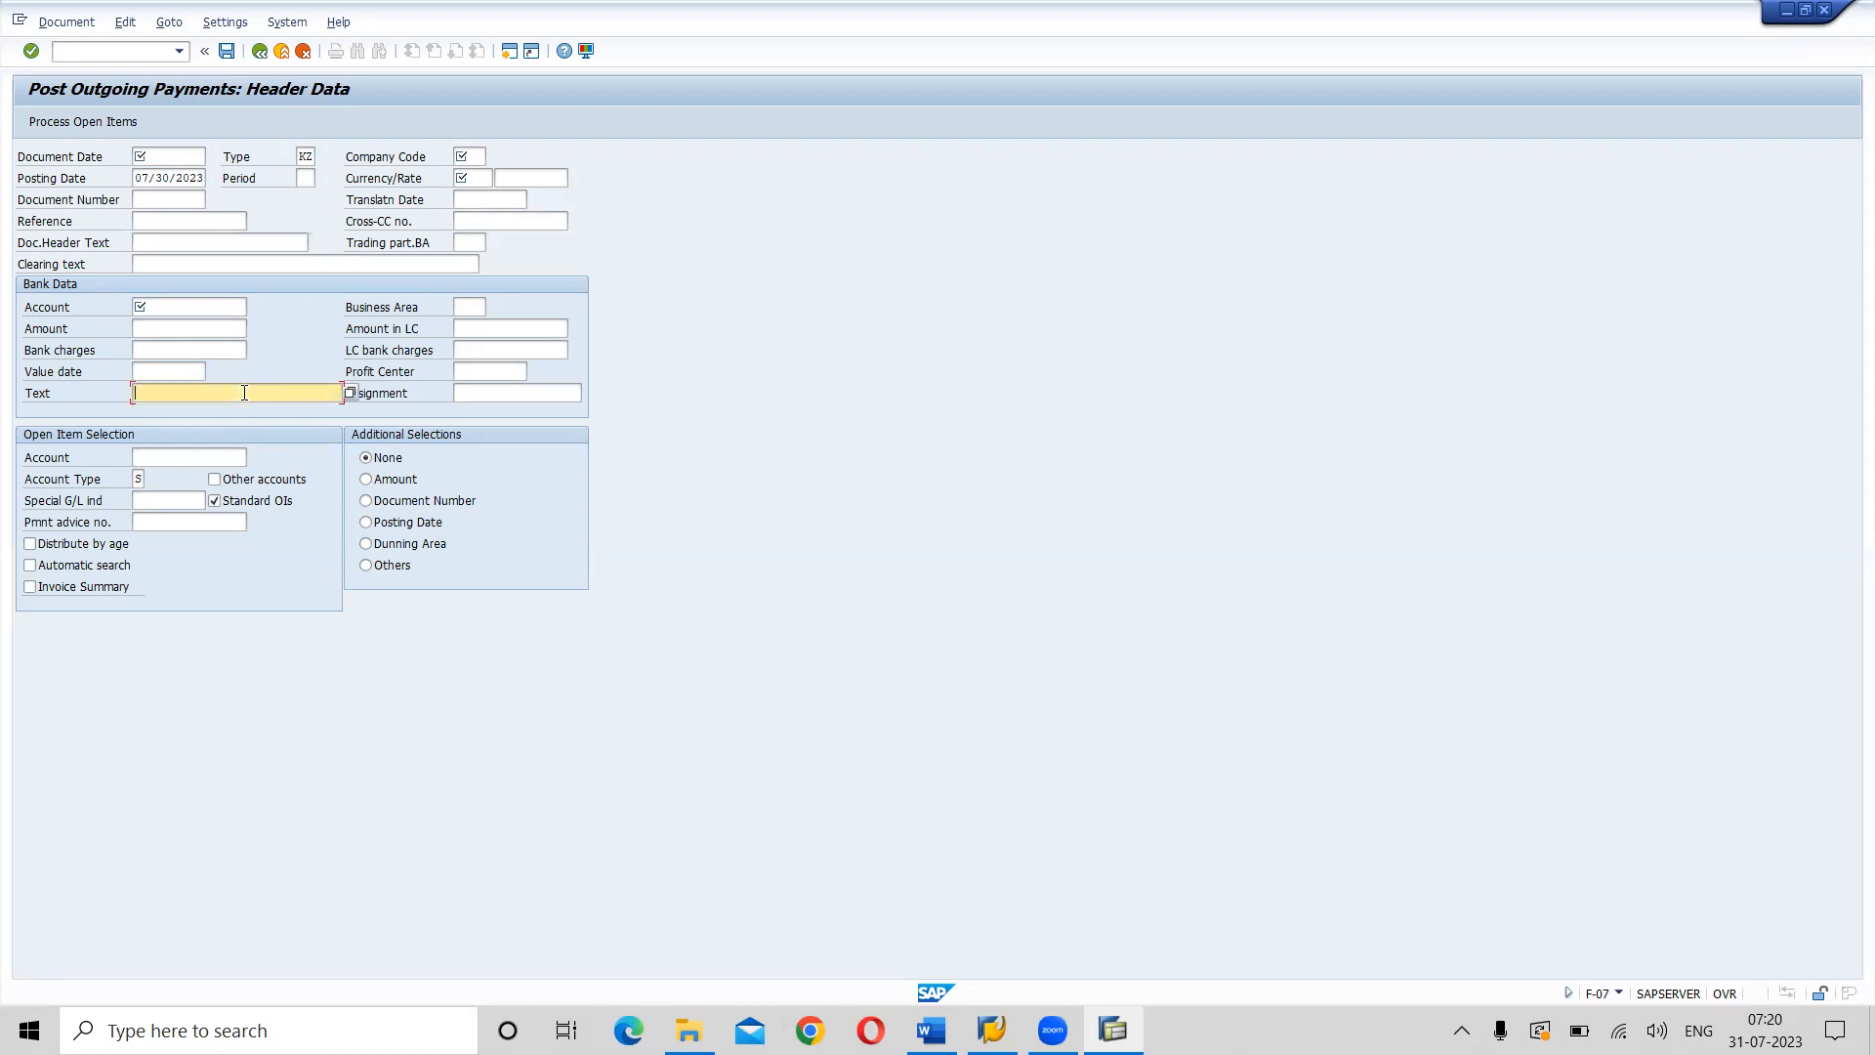
left_click(183, 369)
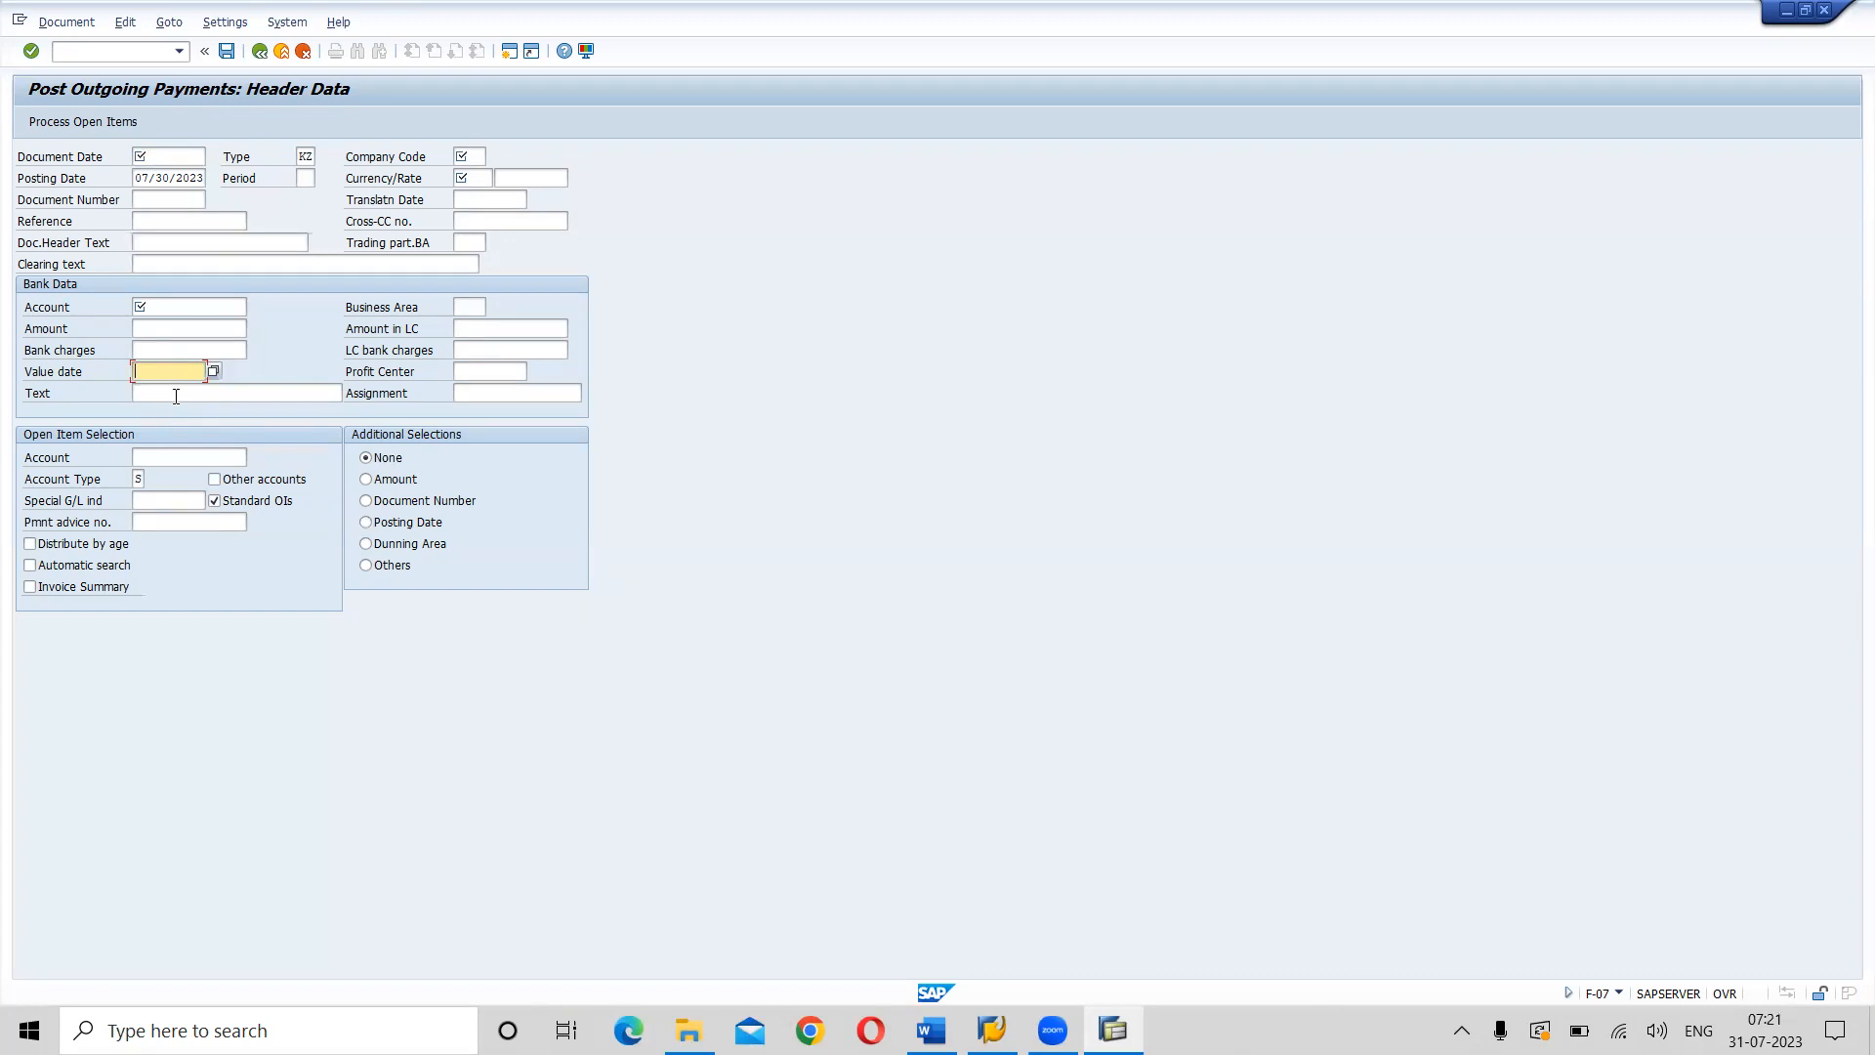
left_click(175, 395)
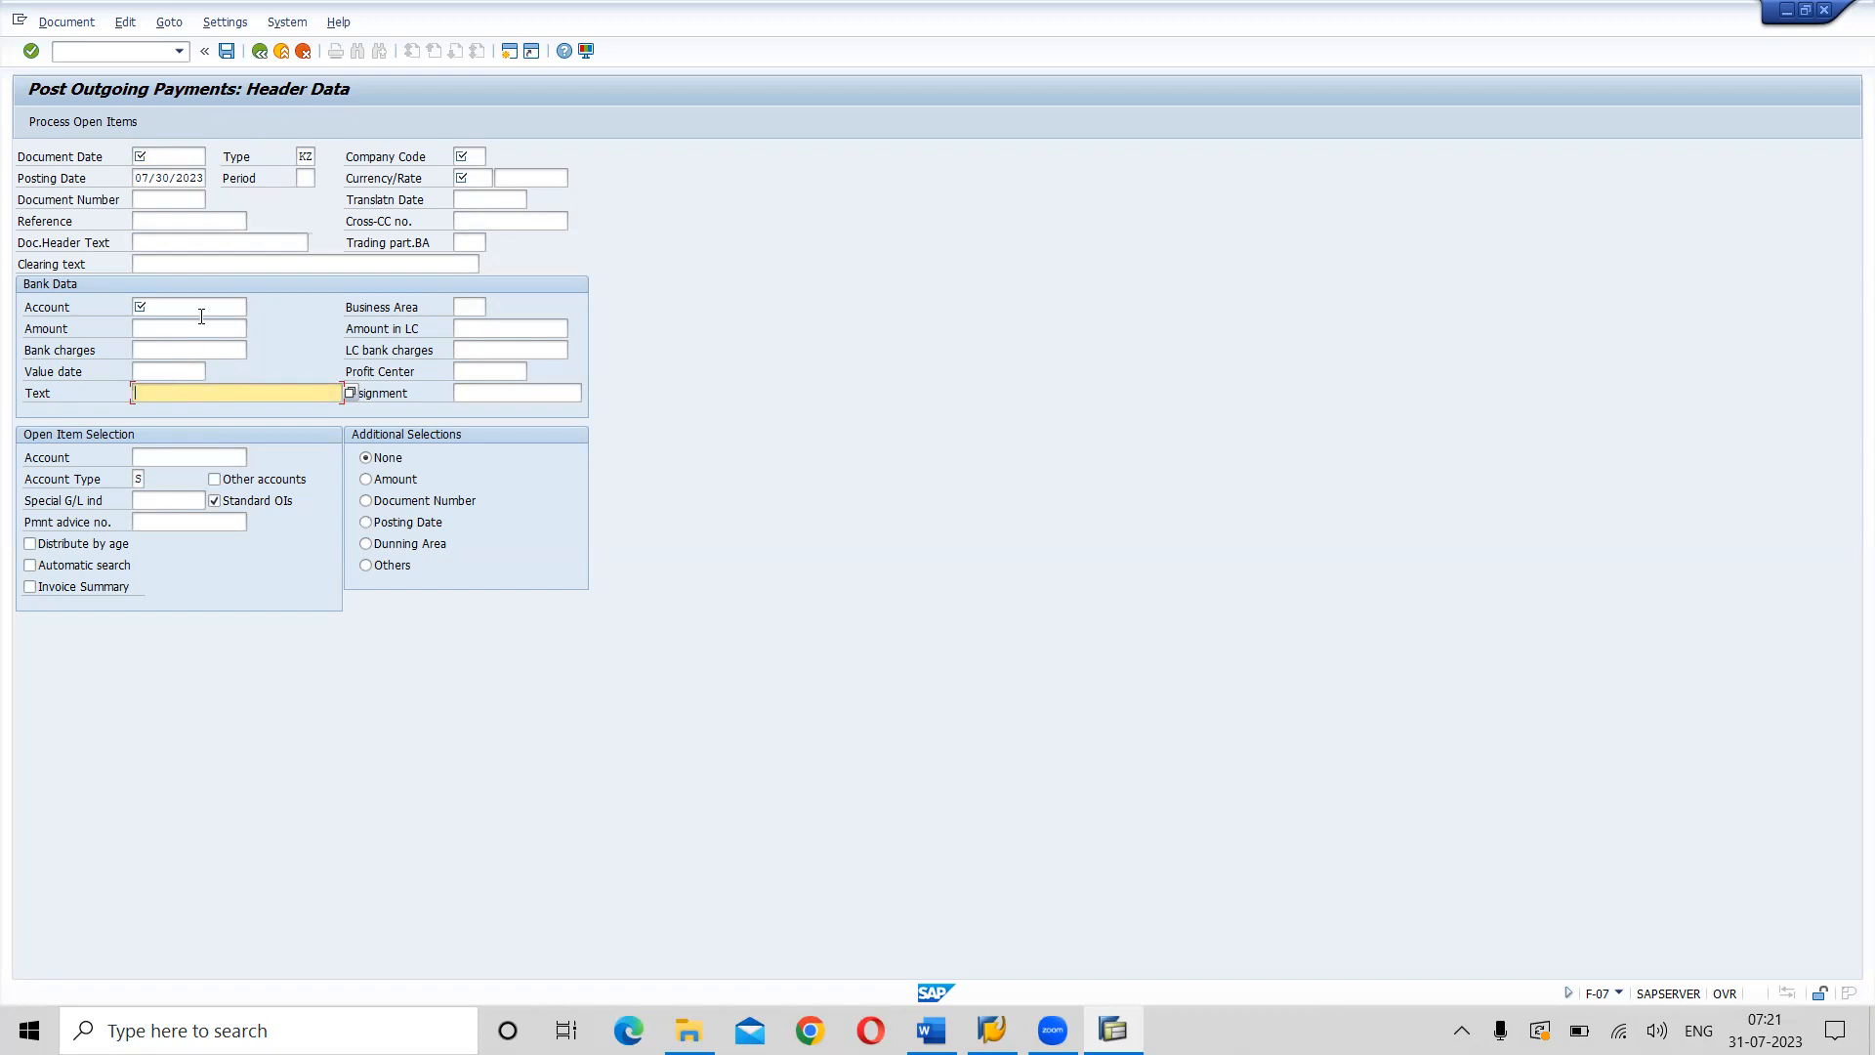
key("alt+Tab")
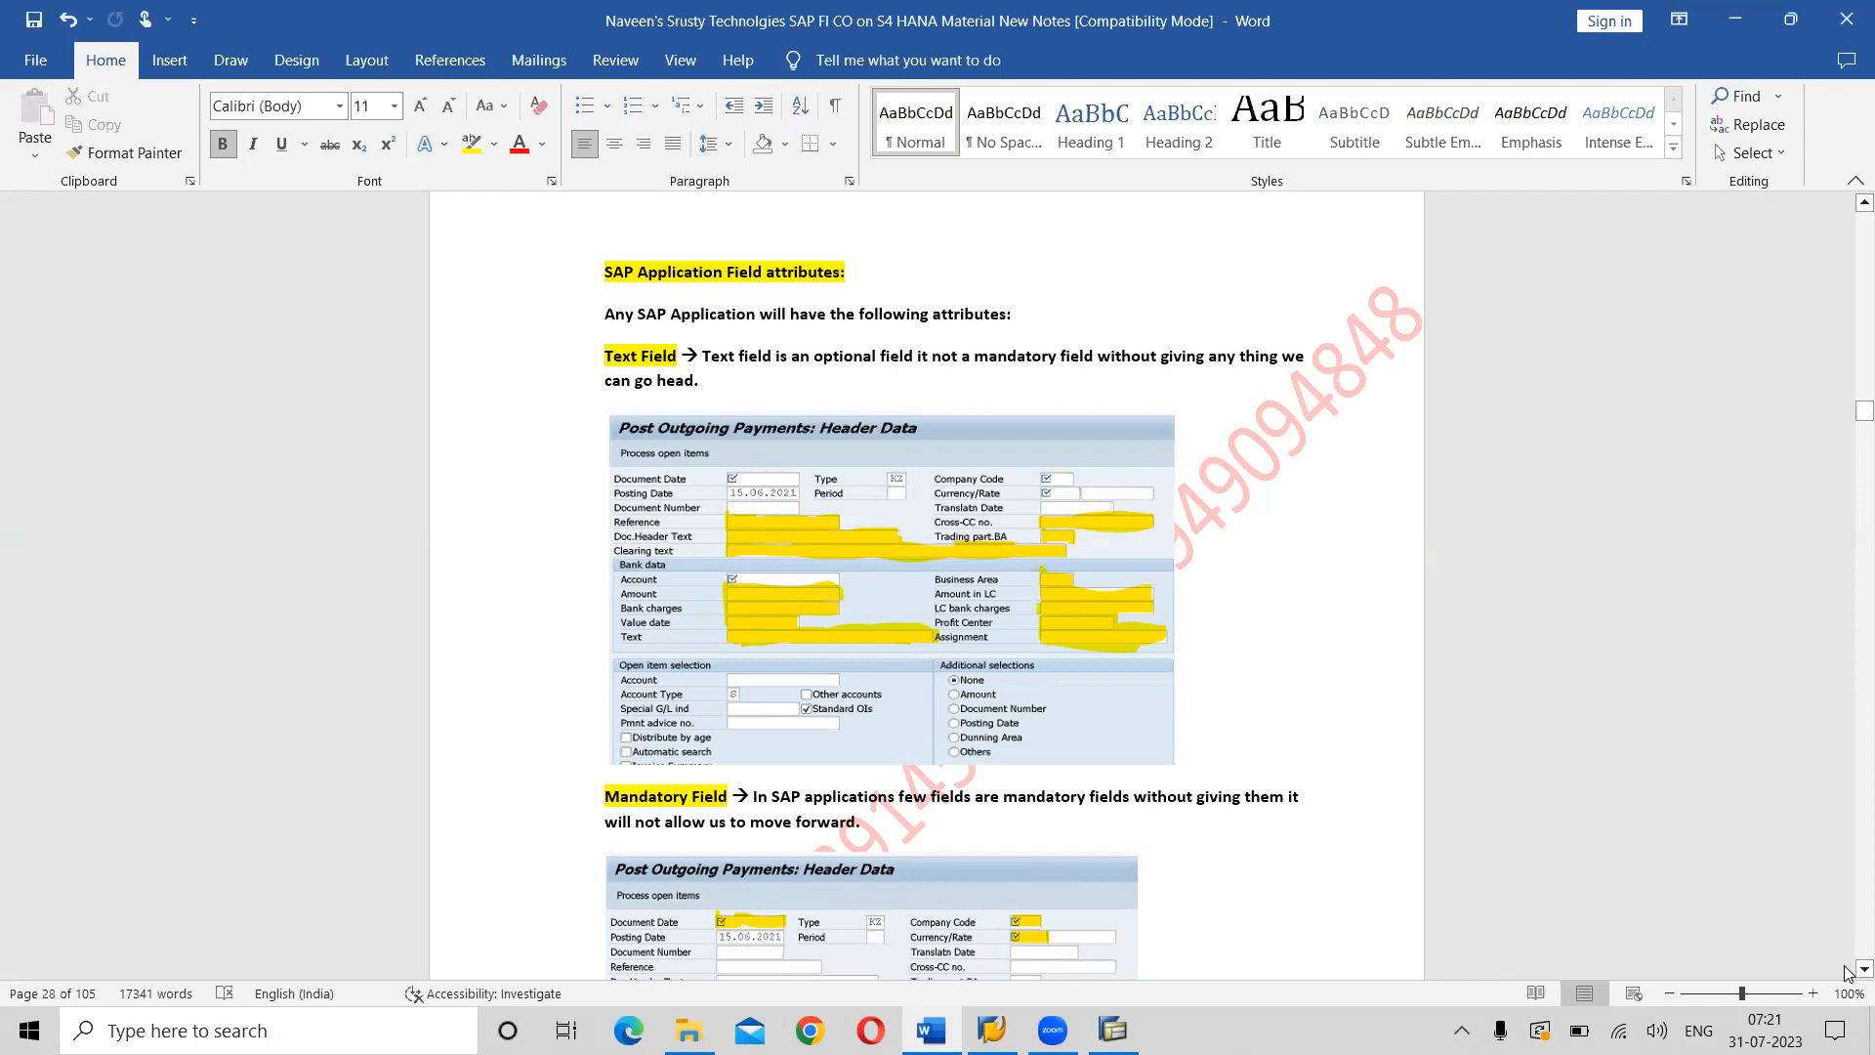
Read the Mandatory Field description in the Word notes, then switch to the Post Outgoing Payments screen in SAP.
scroll(1846, 979, "down", 2)
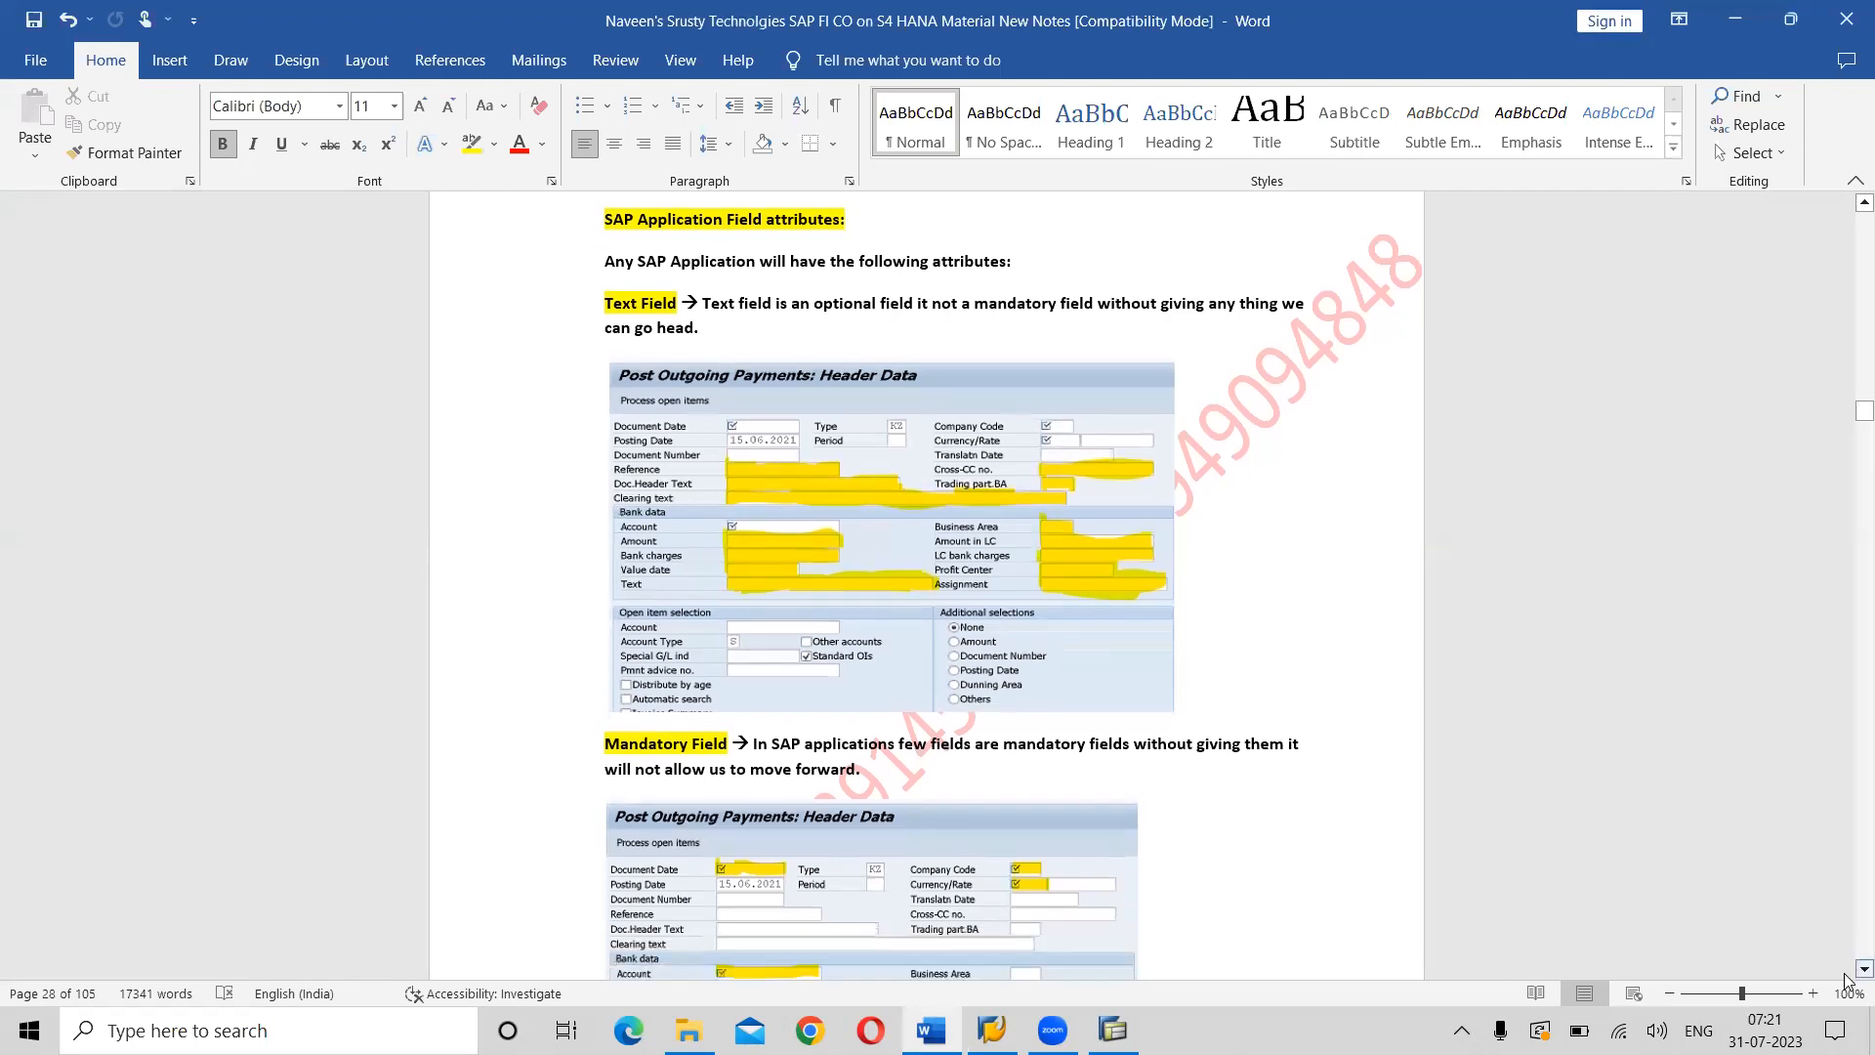
scroll(1847, 979, "down", 2)
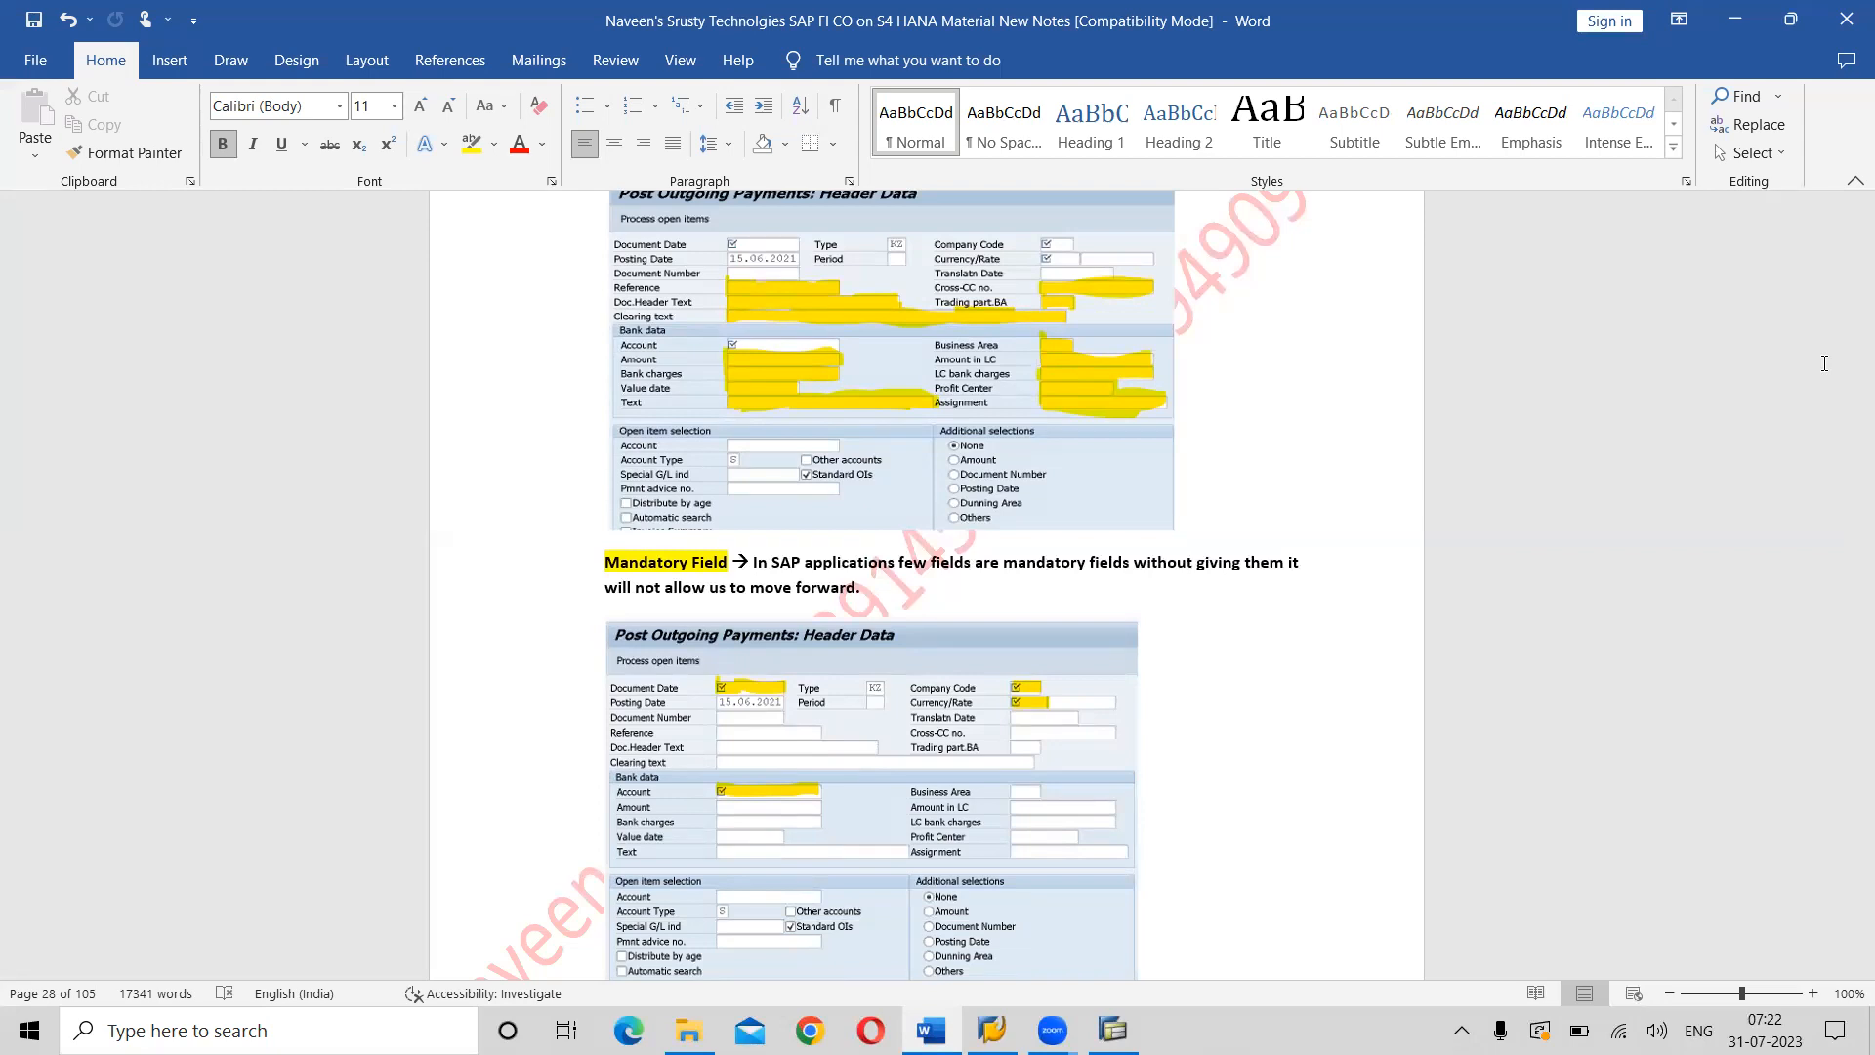
left_click(1624, 43)
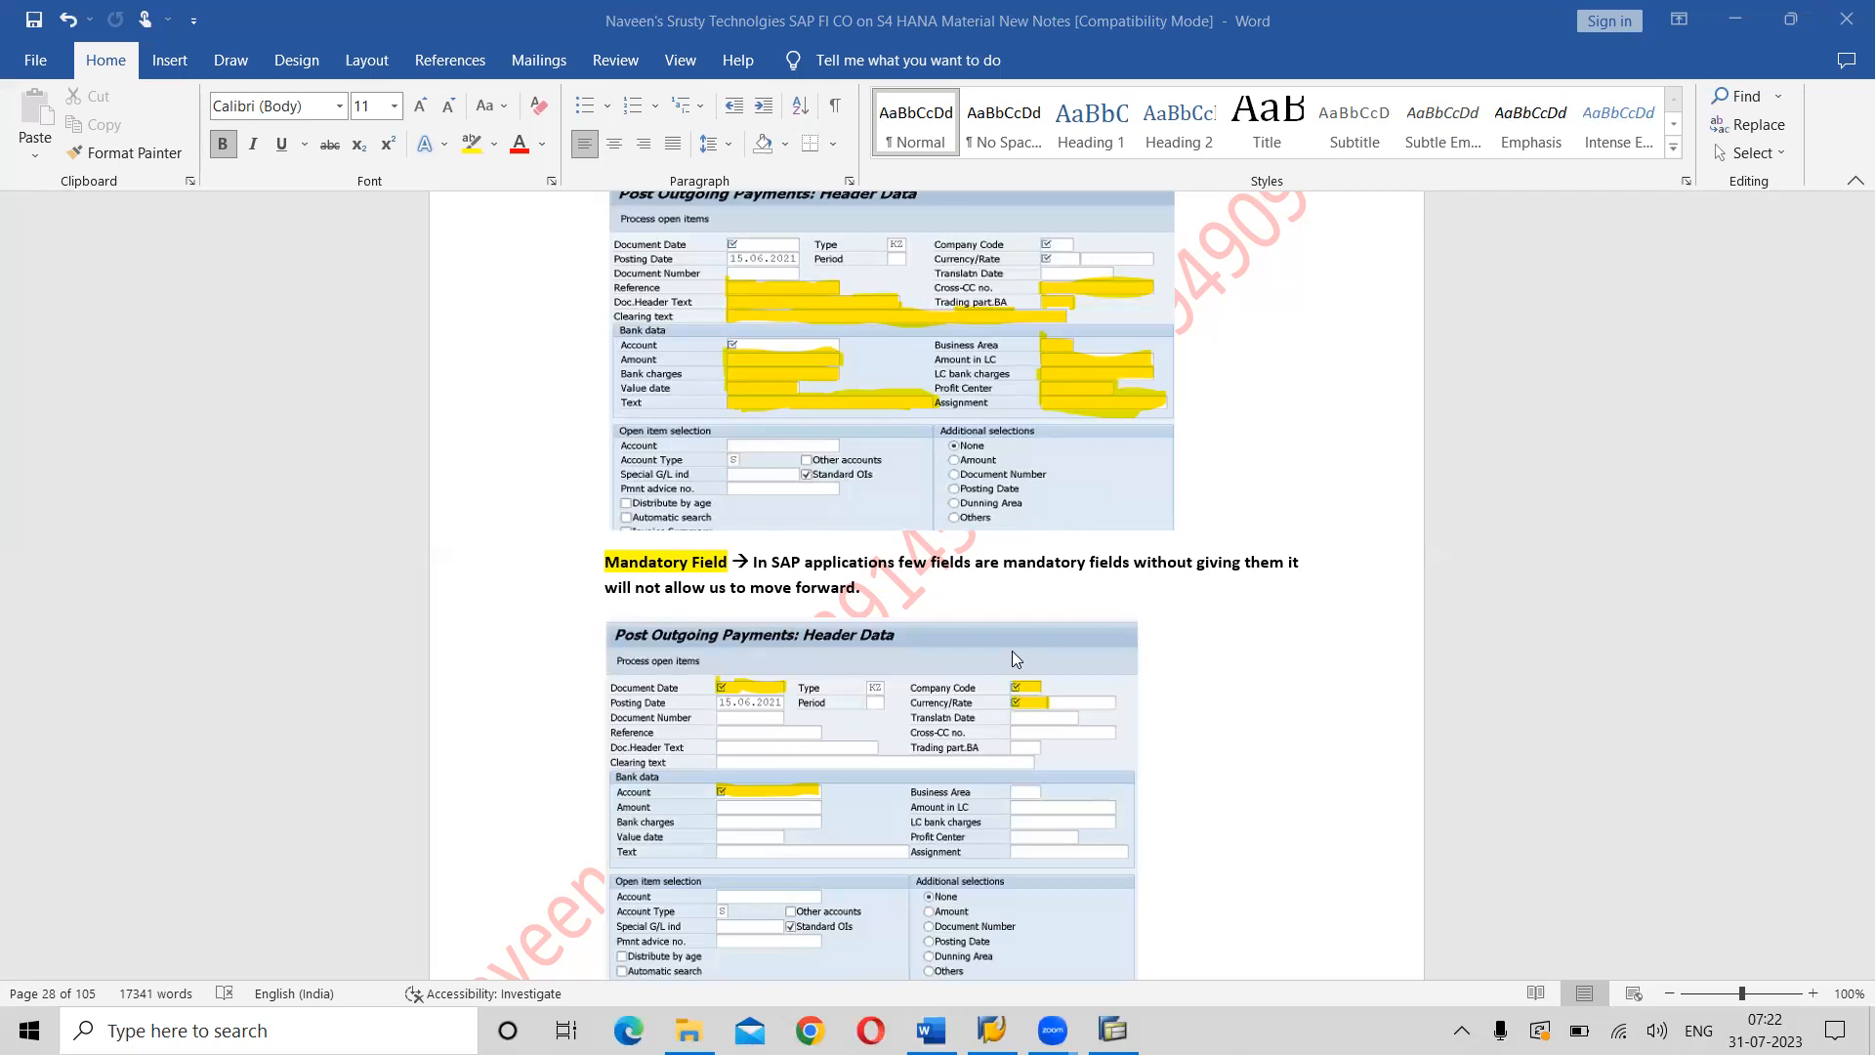
key("alt+Tab")
key("alt+Tab")
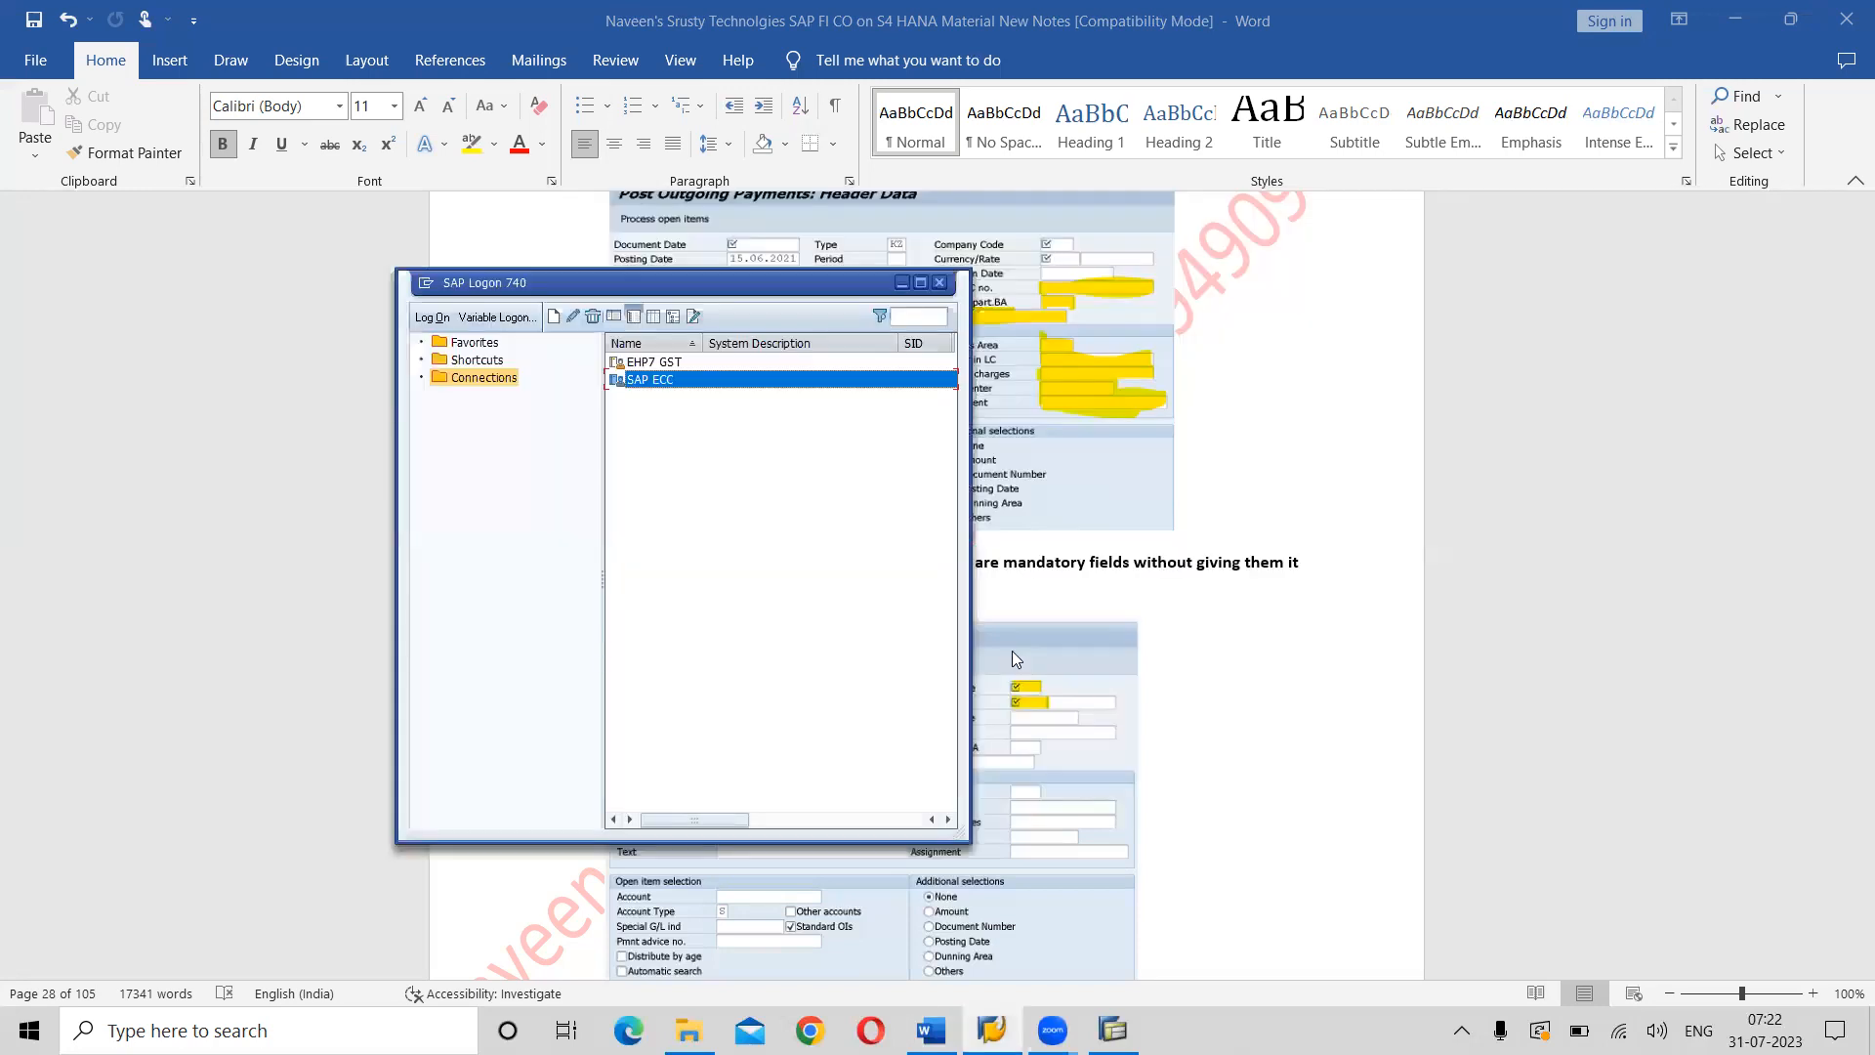
left_click(898, 281)
key("alt+Tab")
key("alt+Tab")
key("alt+Tab")
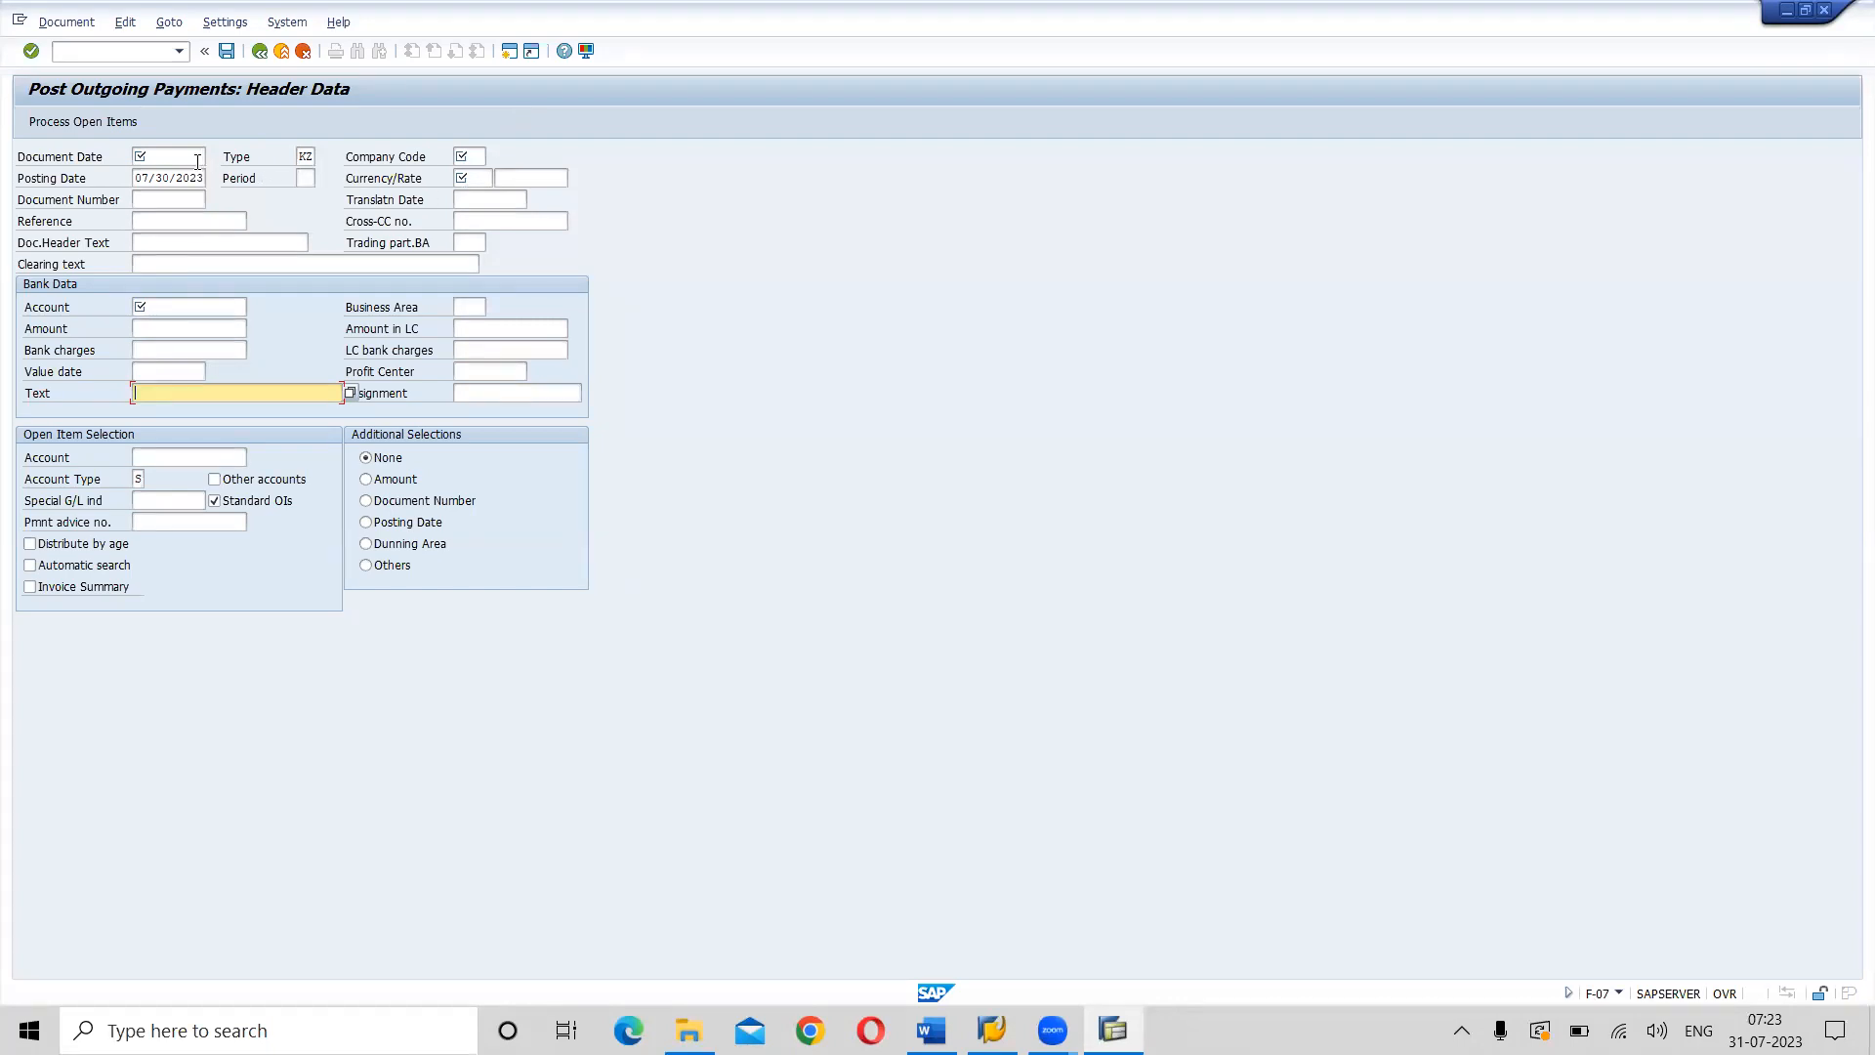
Try to continue from Post Outgoing Payments with the mandatory fields empty, then look over the system commands without running any.
key("Return")
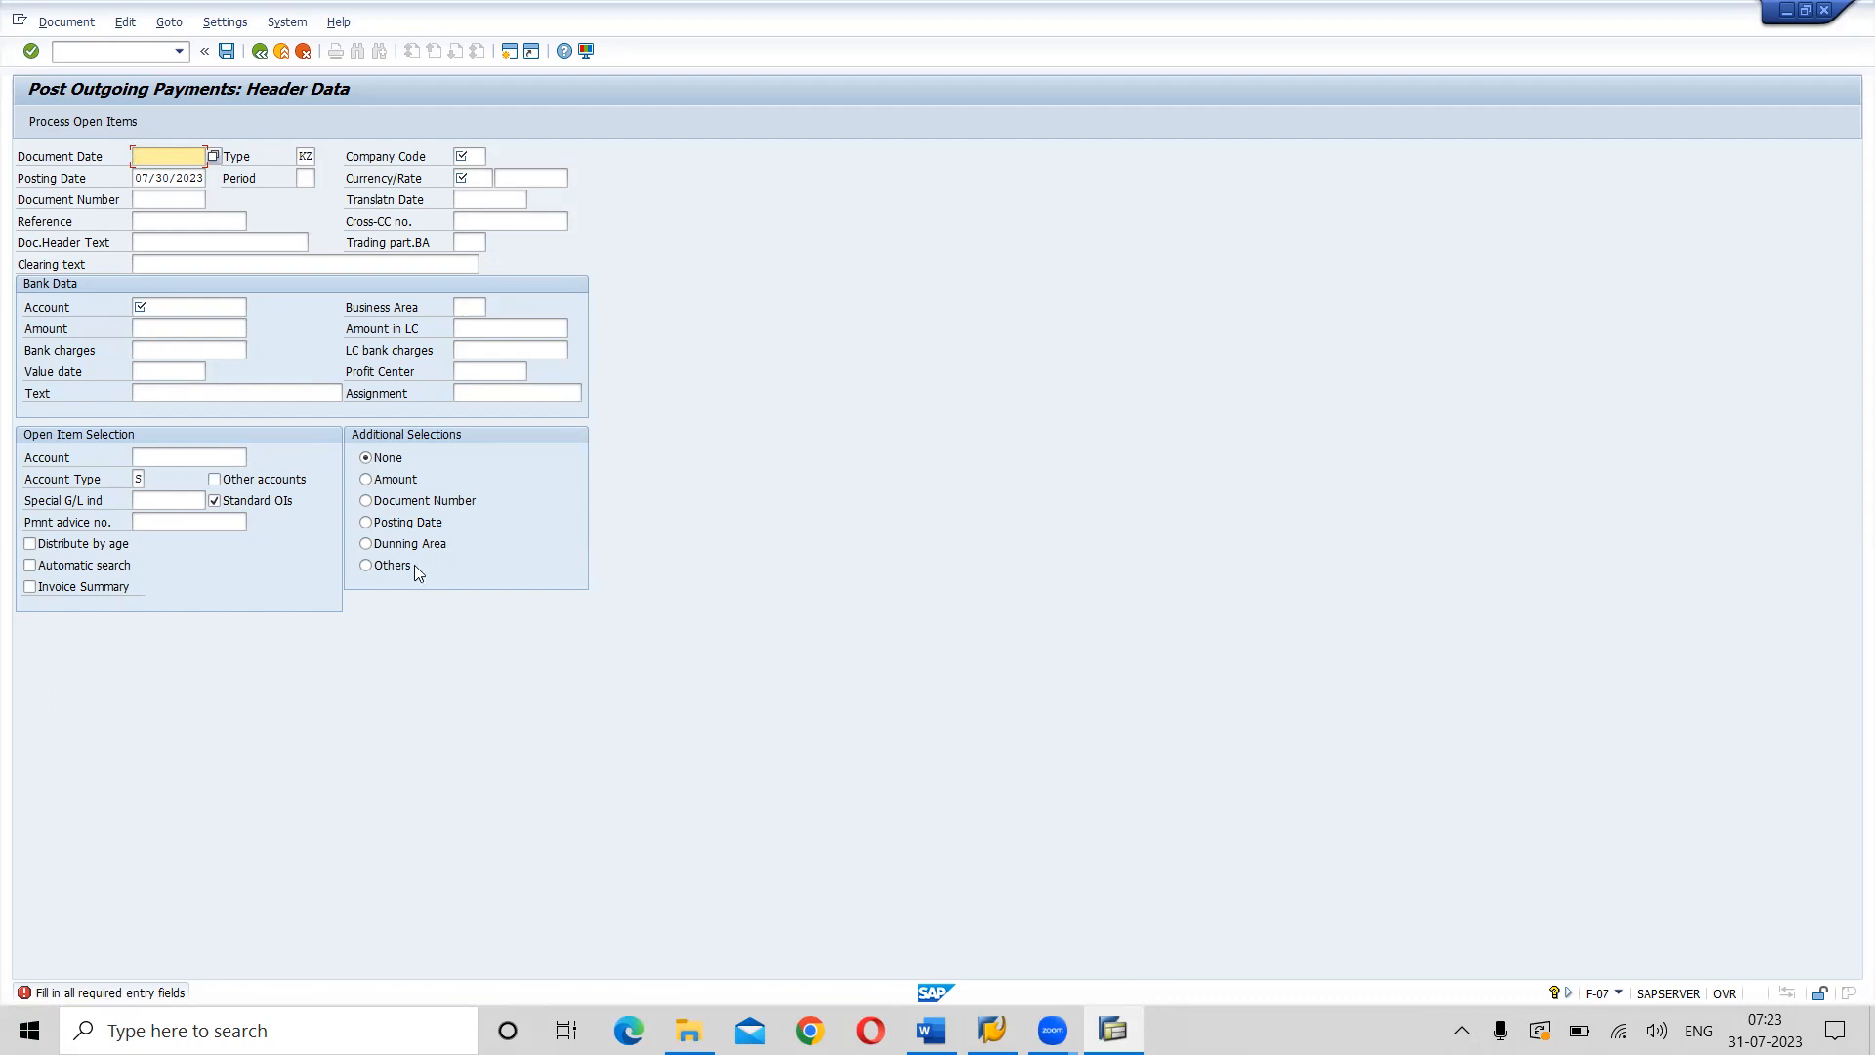
left_click(237, 388)
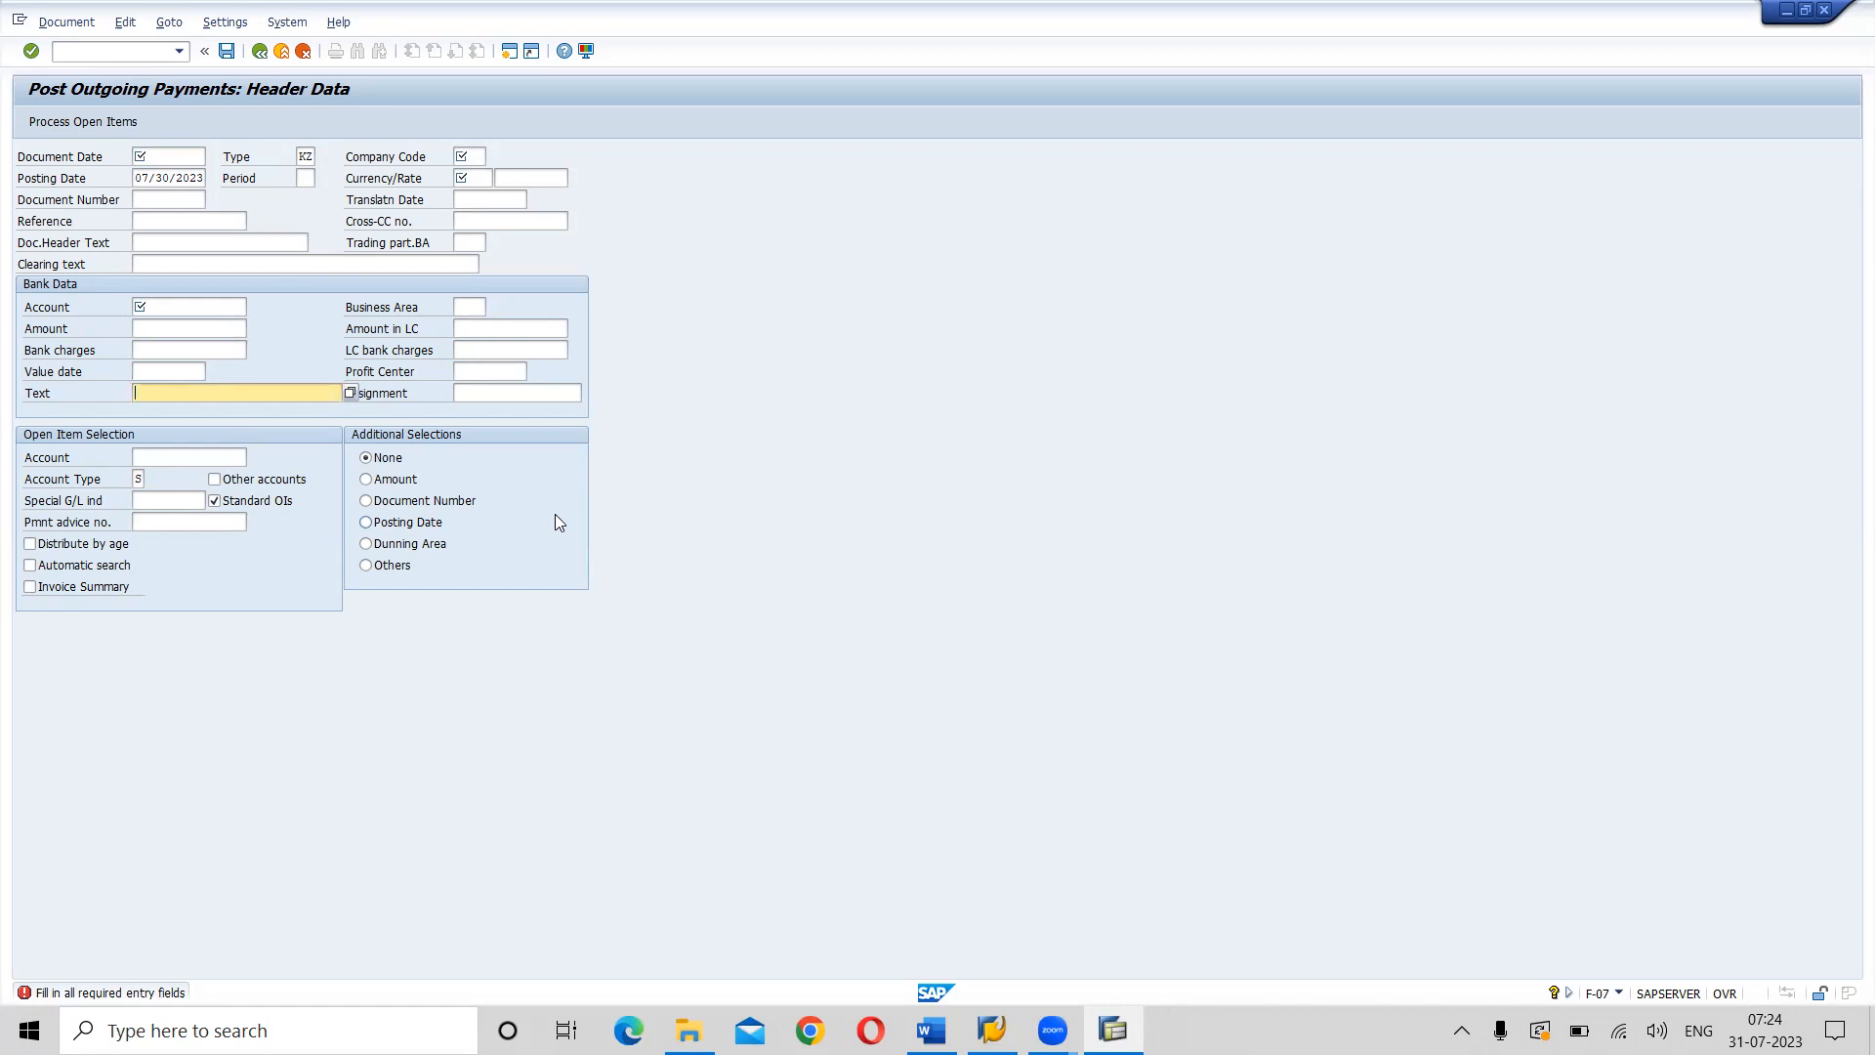
key("alt+Tab")
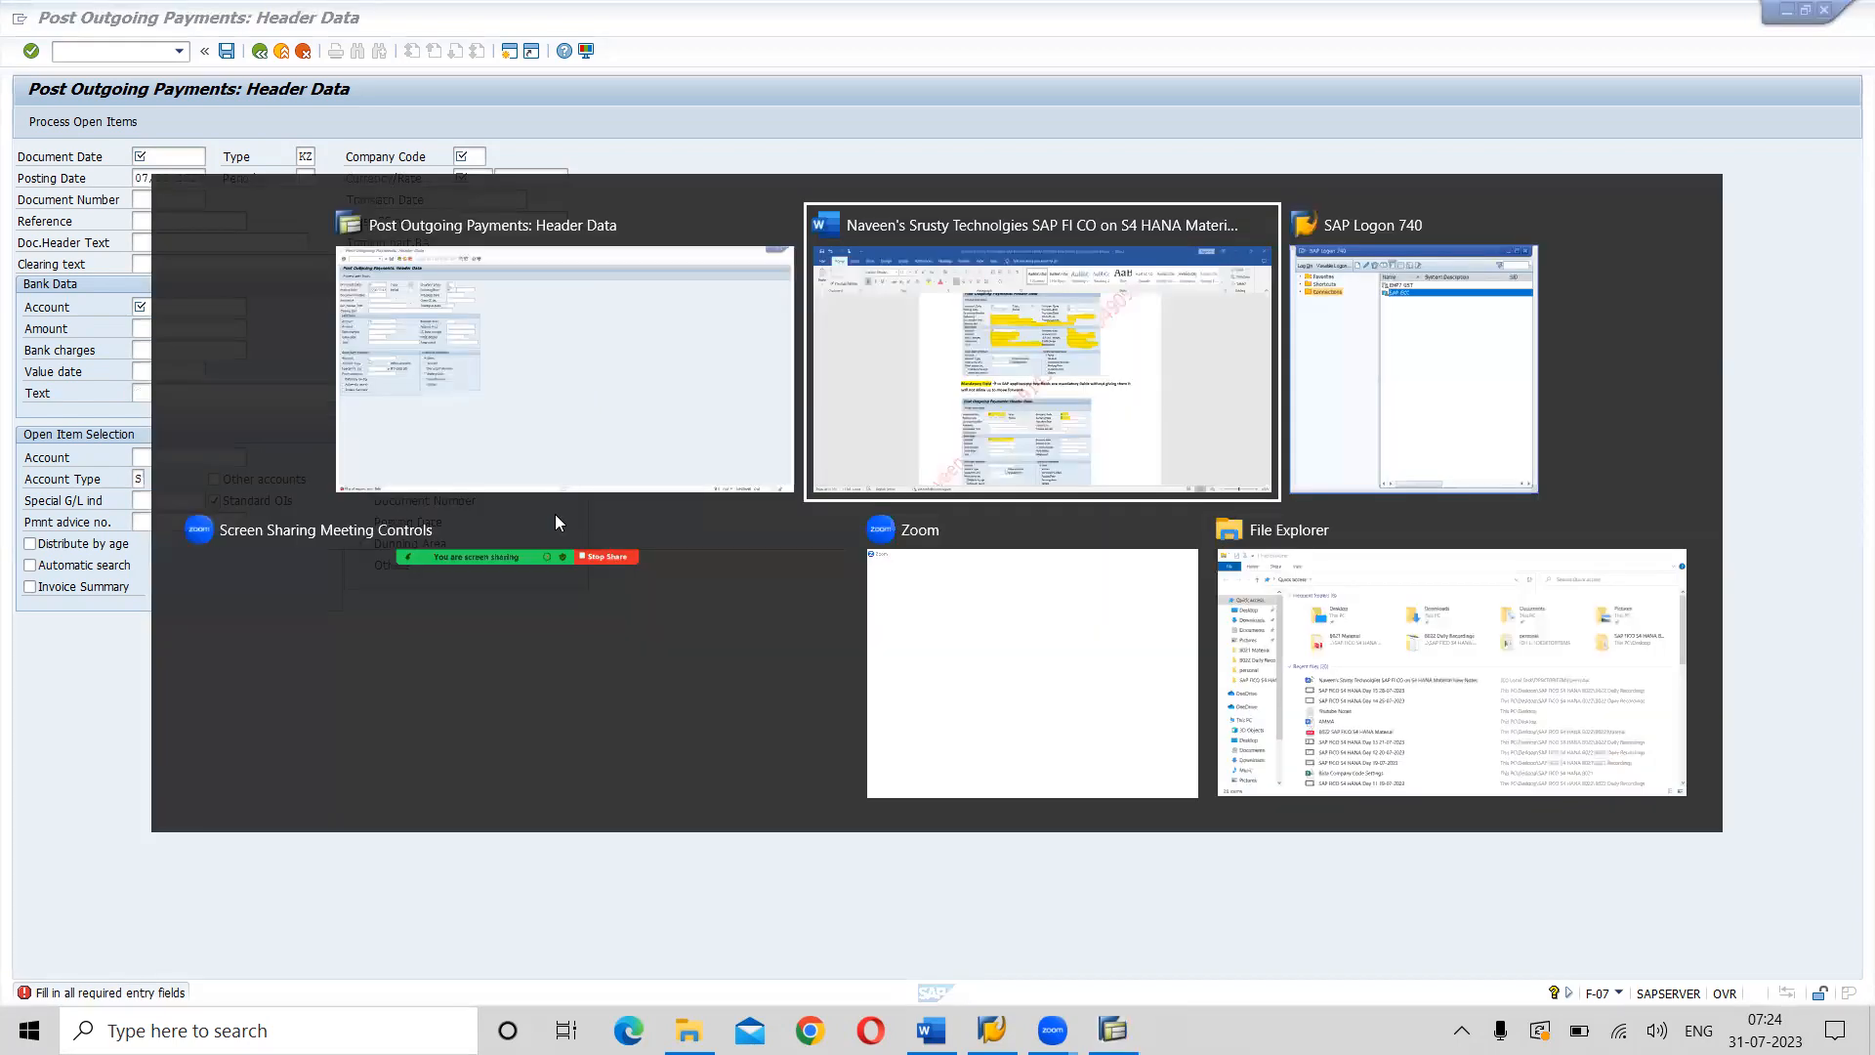
key("alt+shift+Tab")
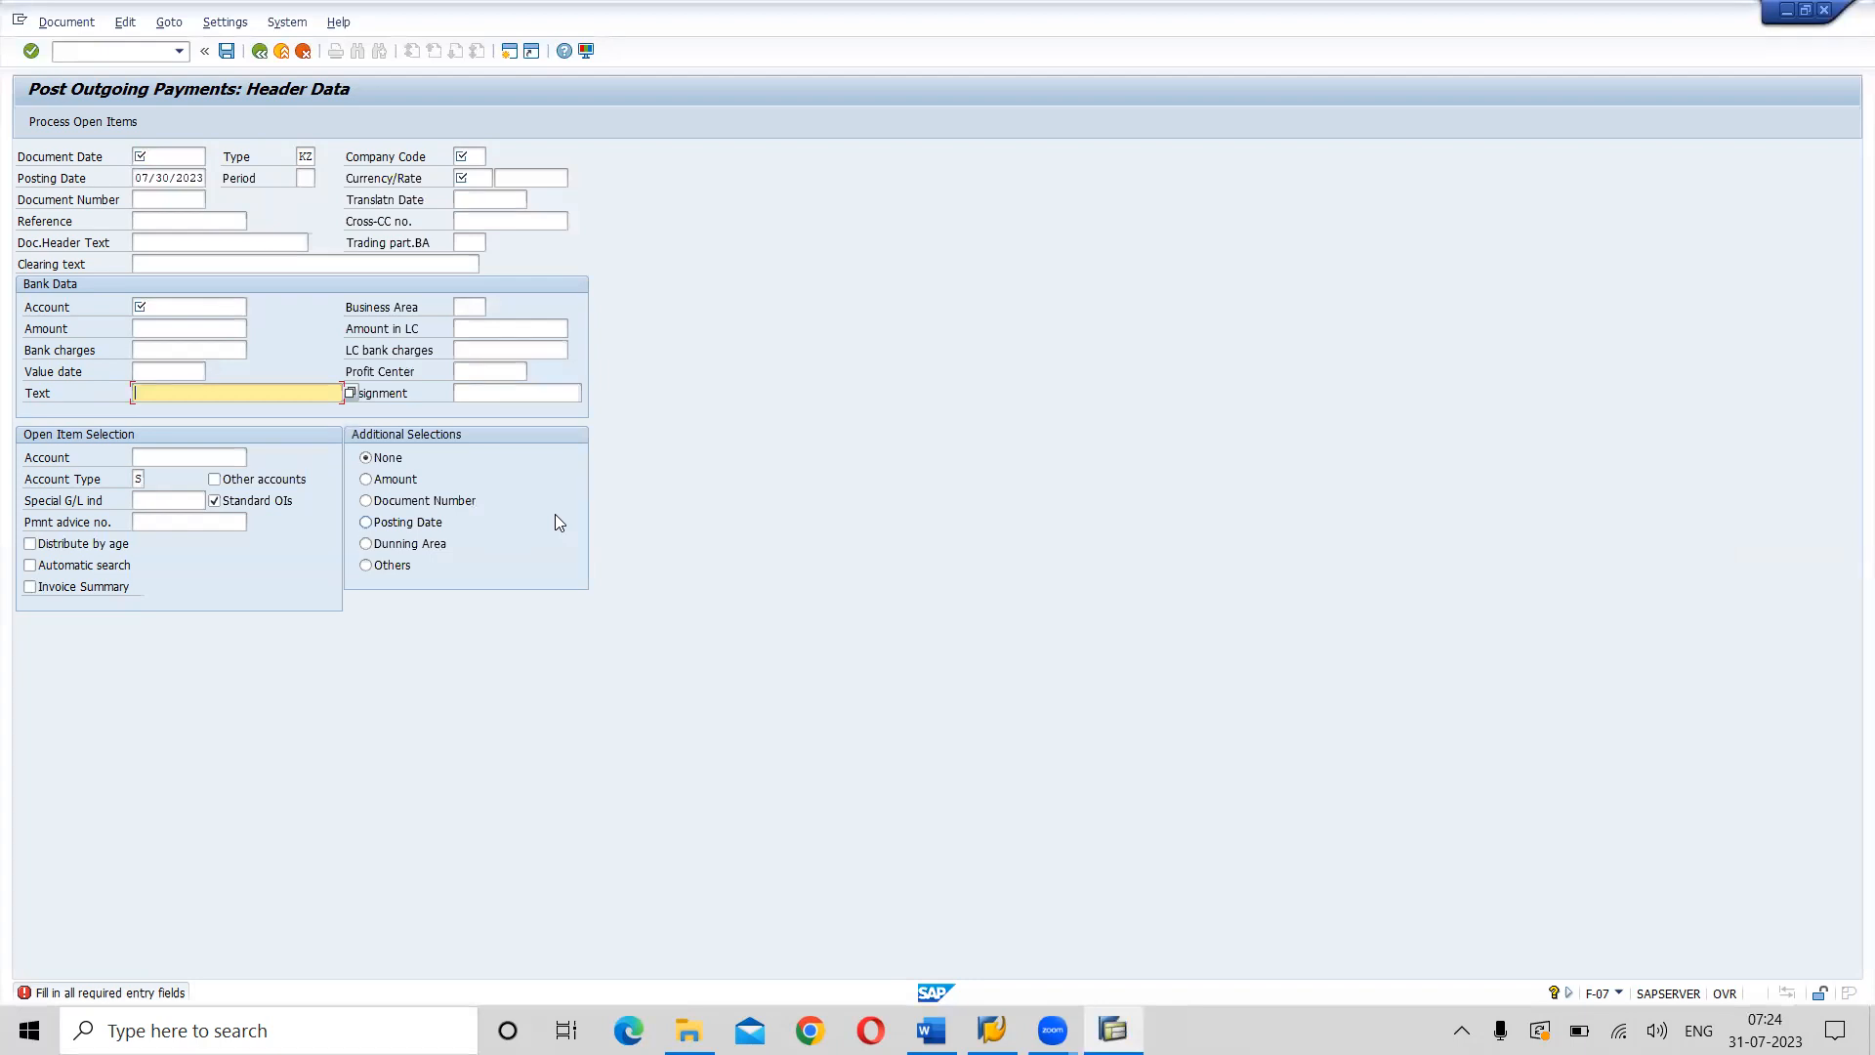
left_click(287, 23)
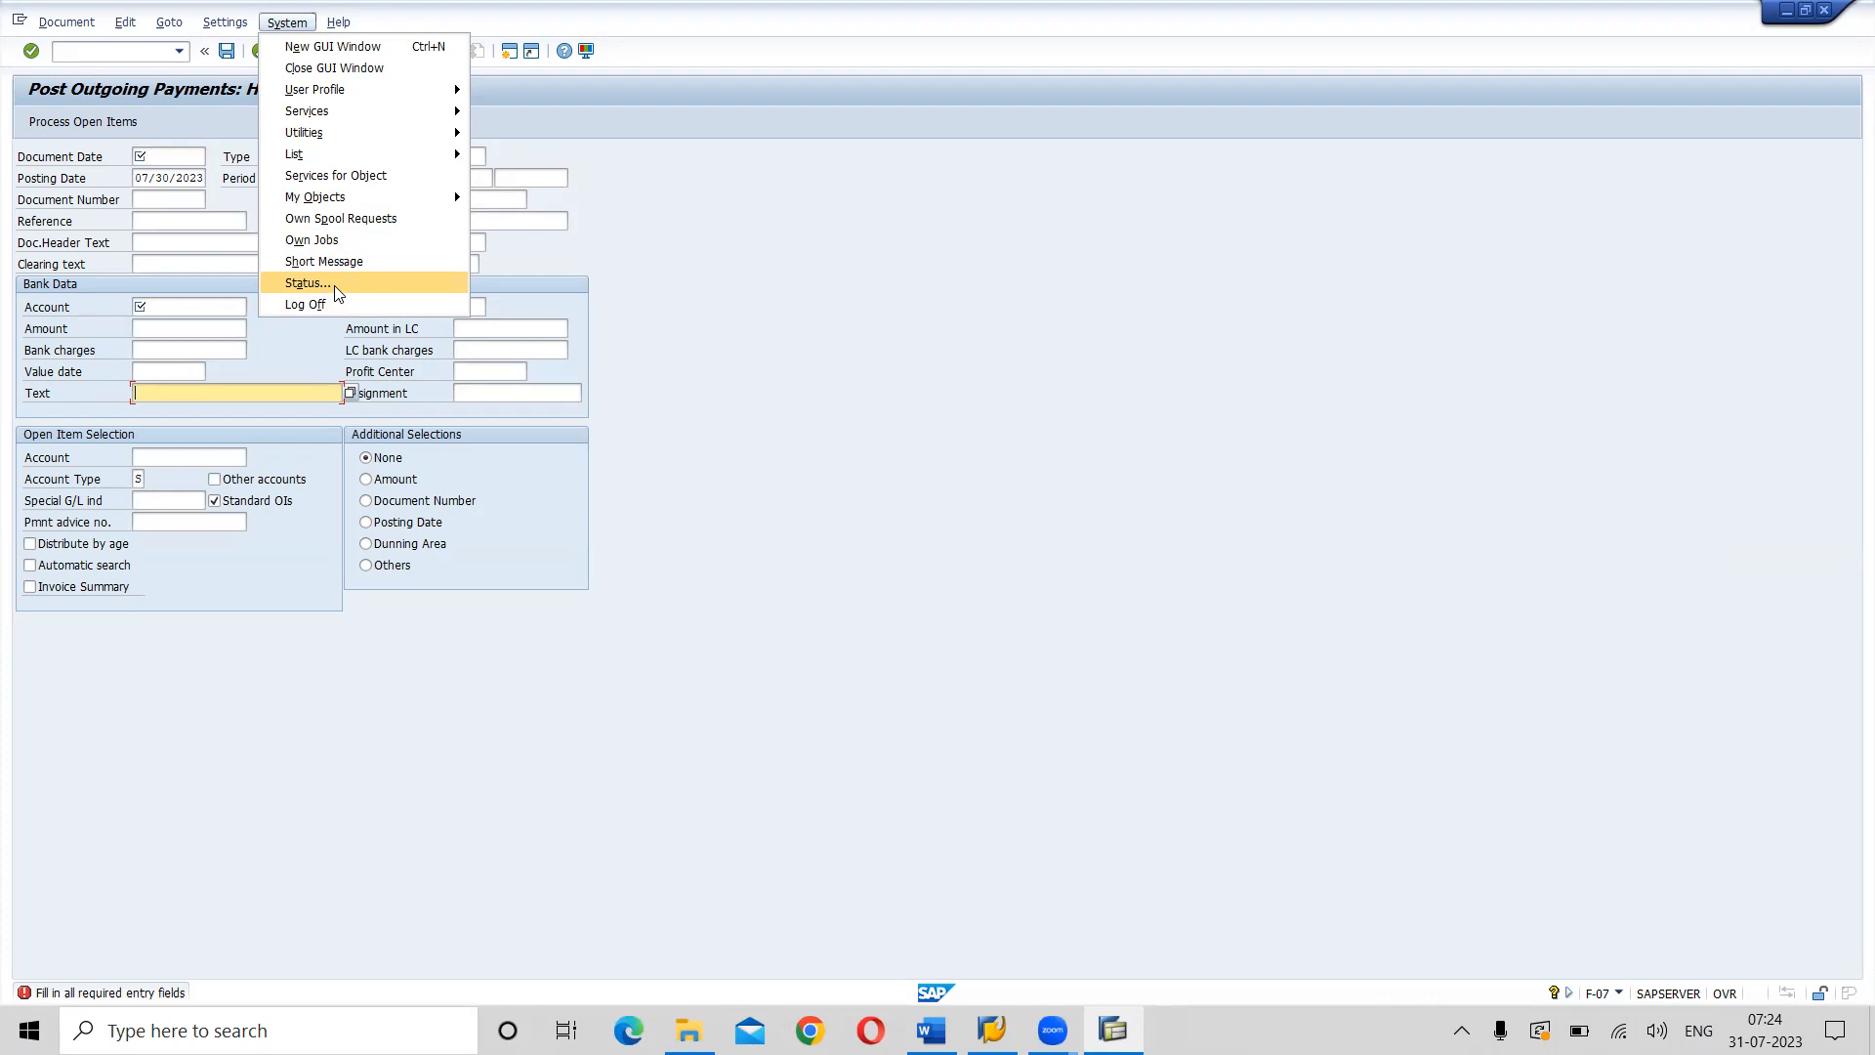
left_click(868, 600)
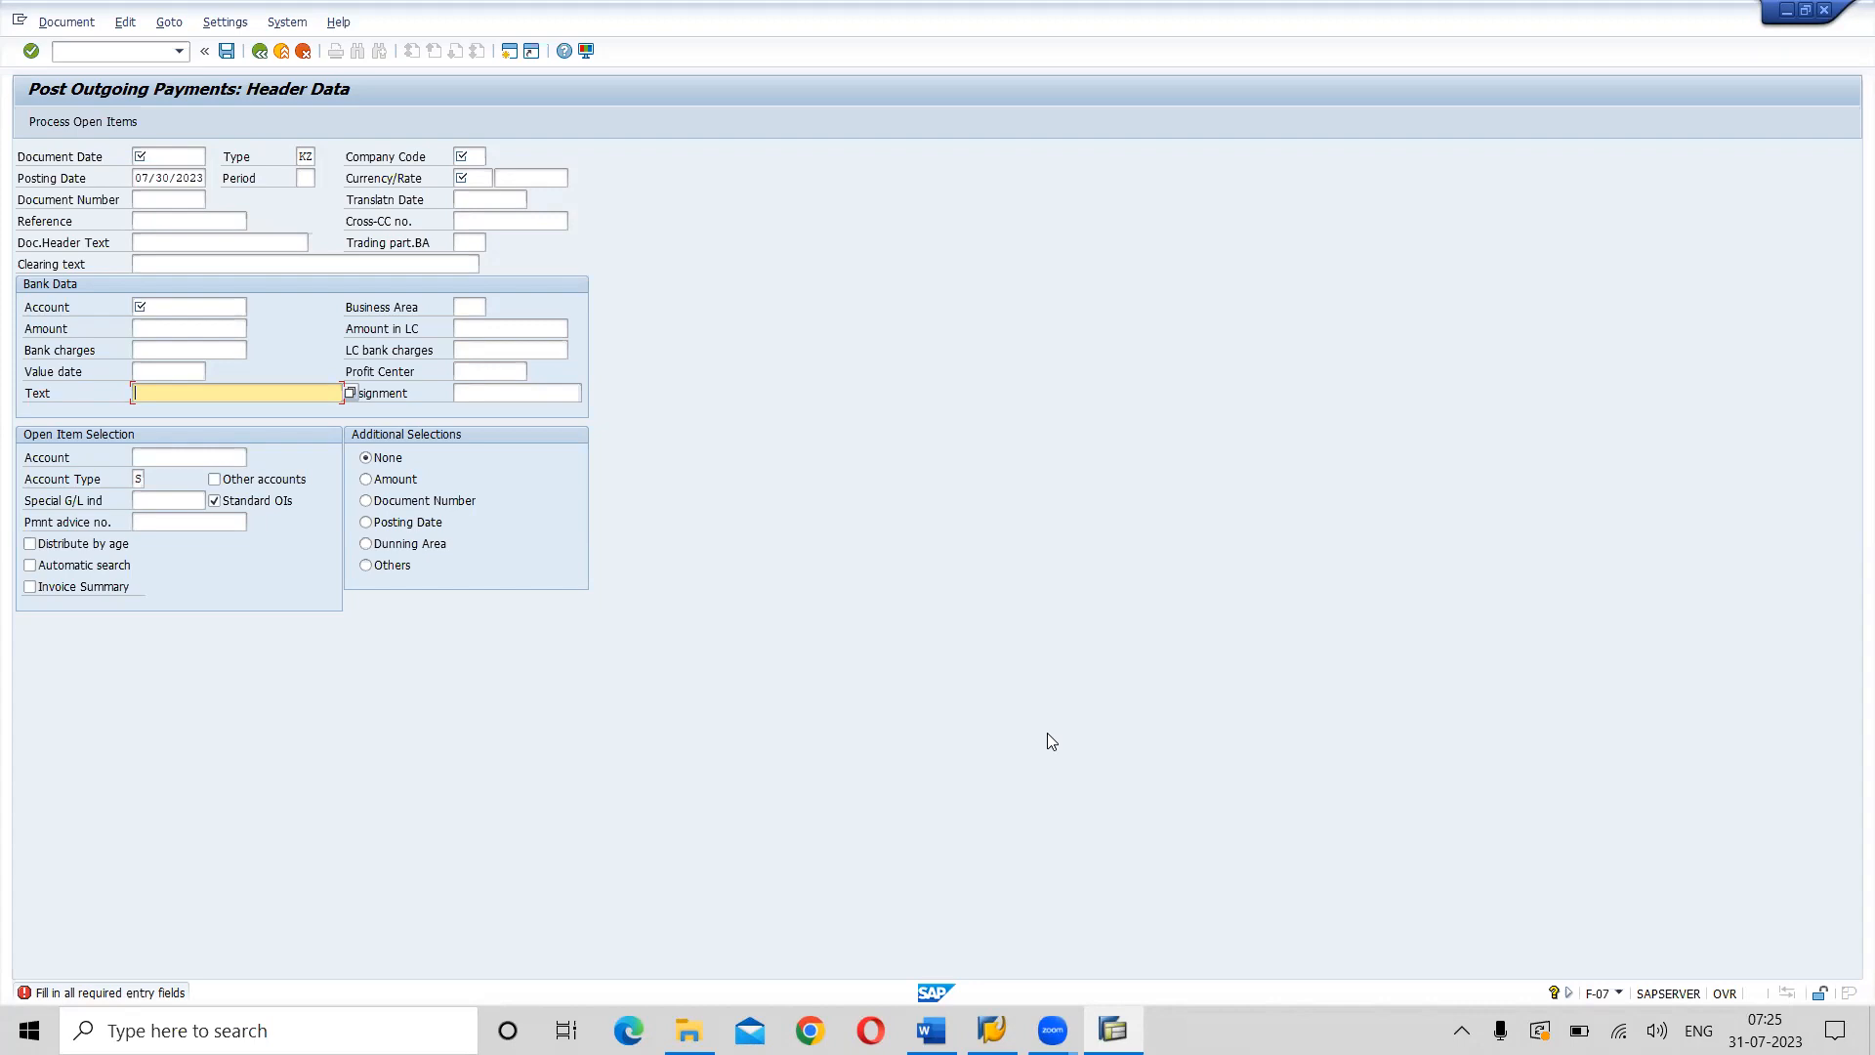
Switch to the Word notes and skim past the date field definitions to the Drop down Fields section.
key("alt+Tab")
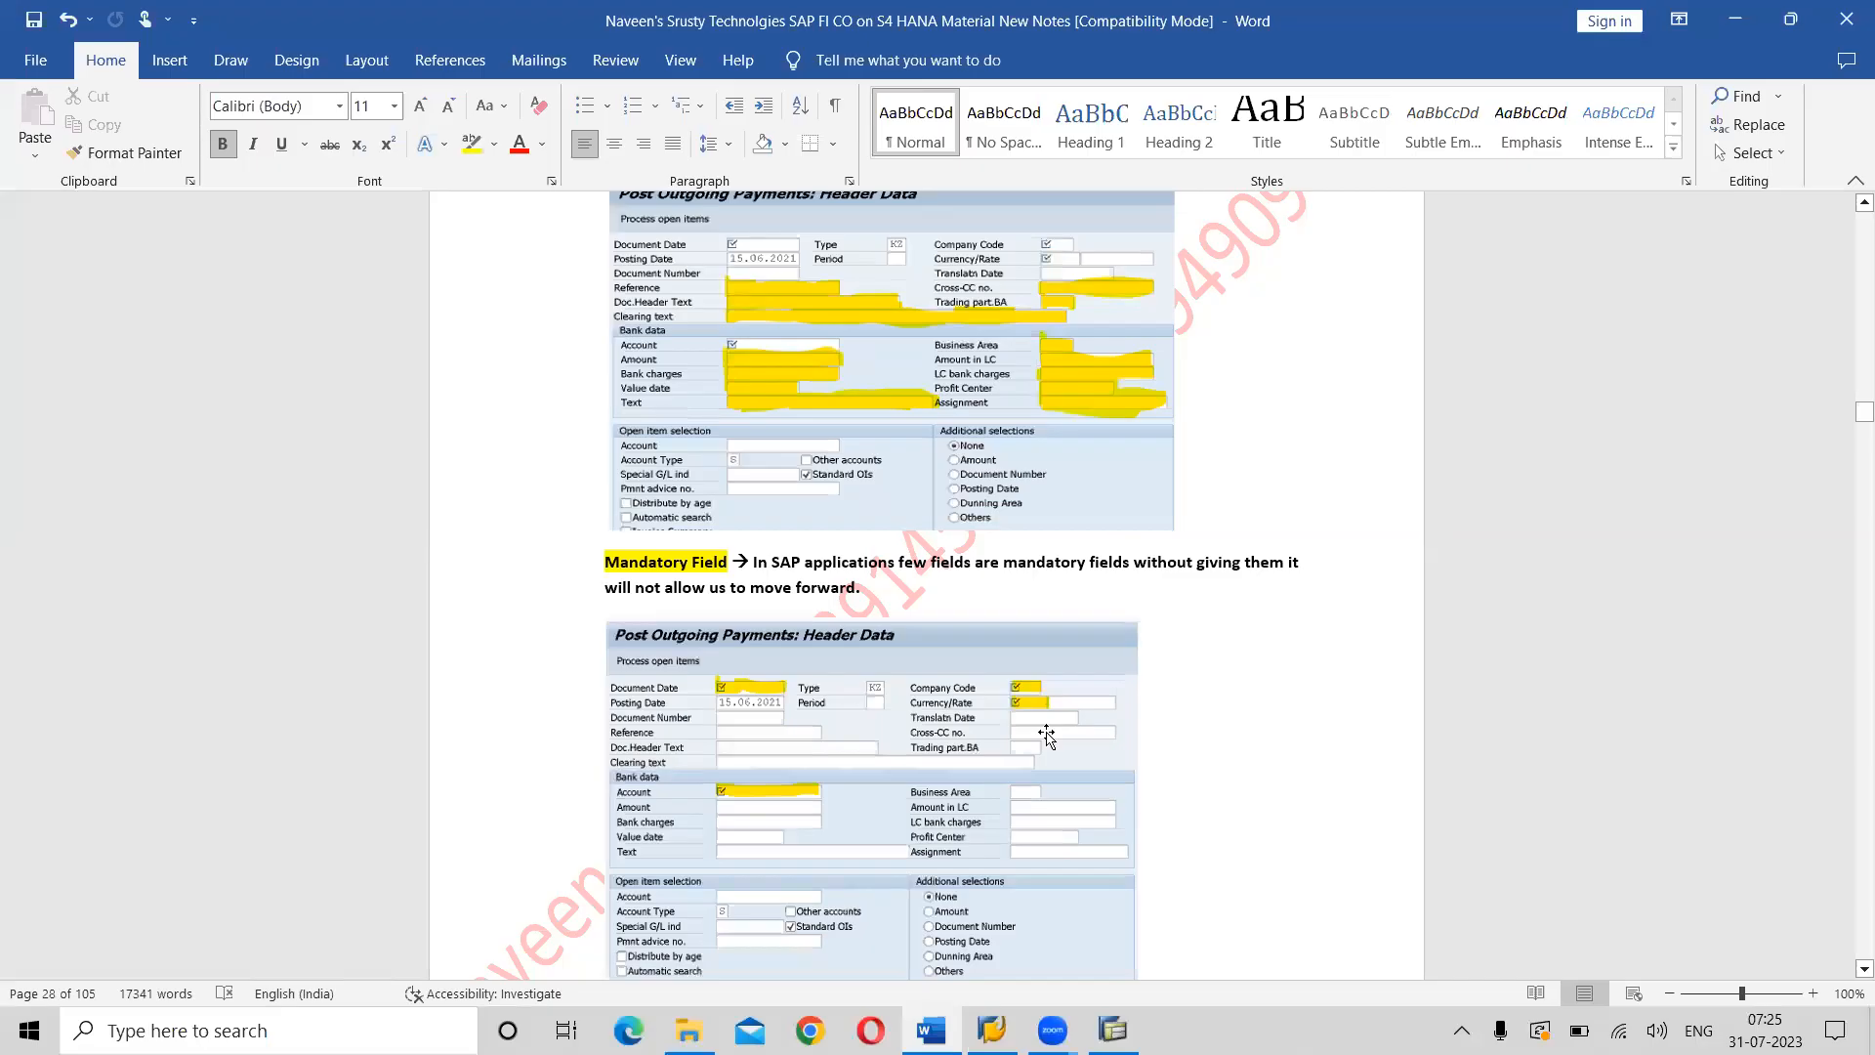
scroll(1046, 735, "down", 8)
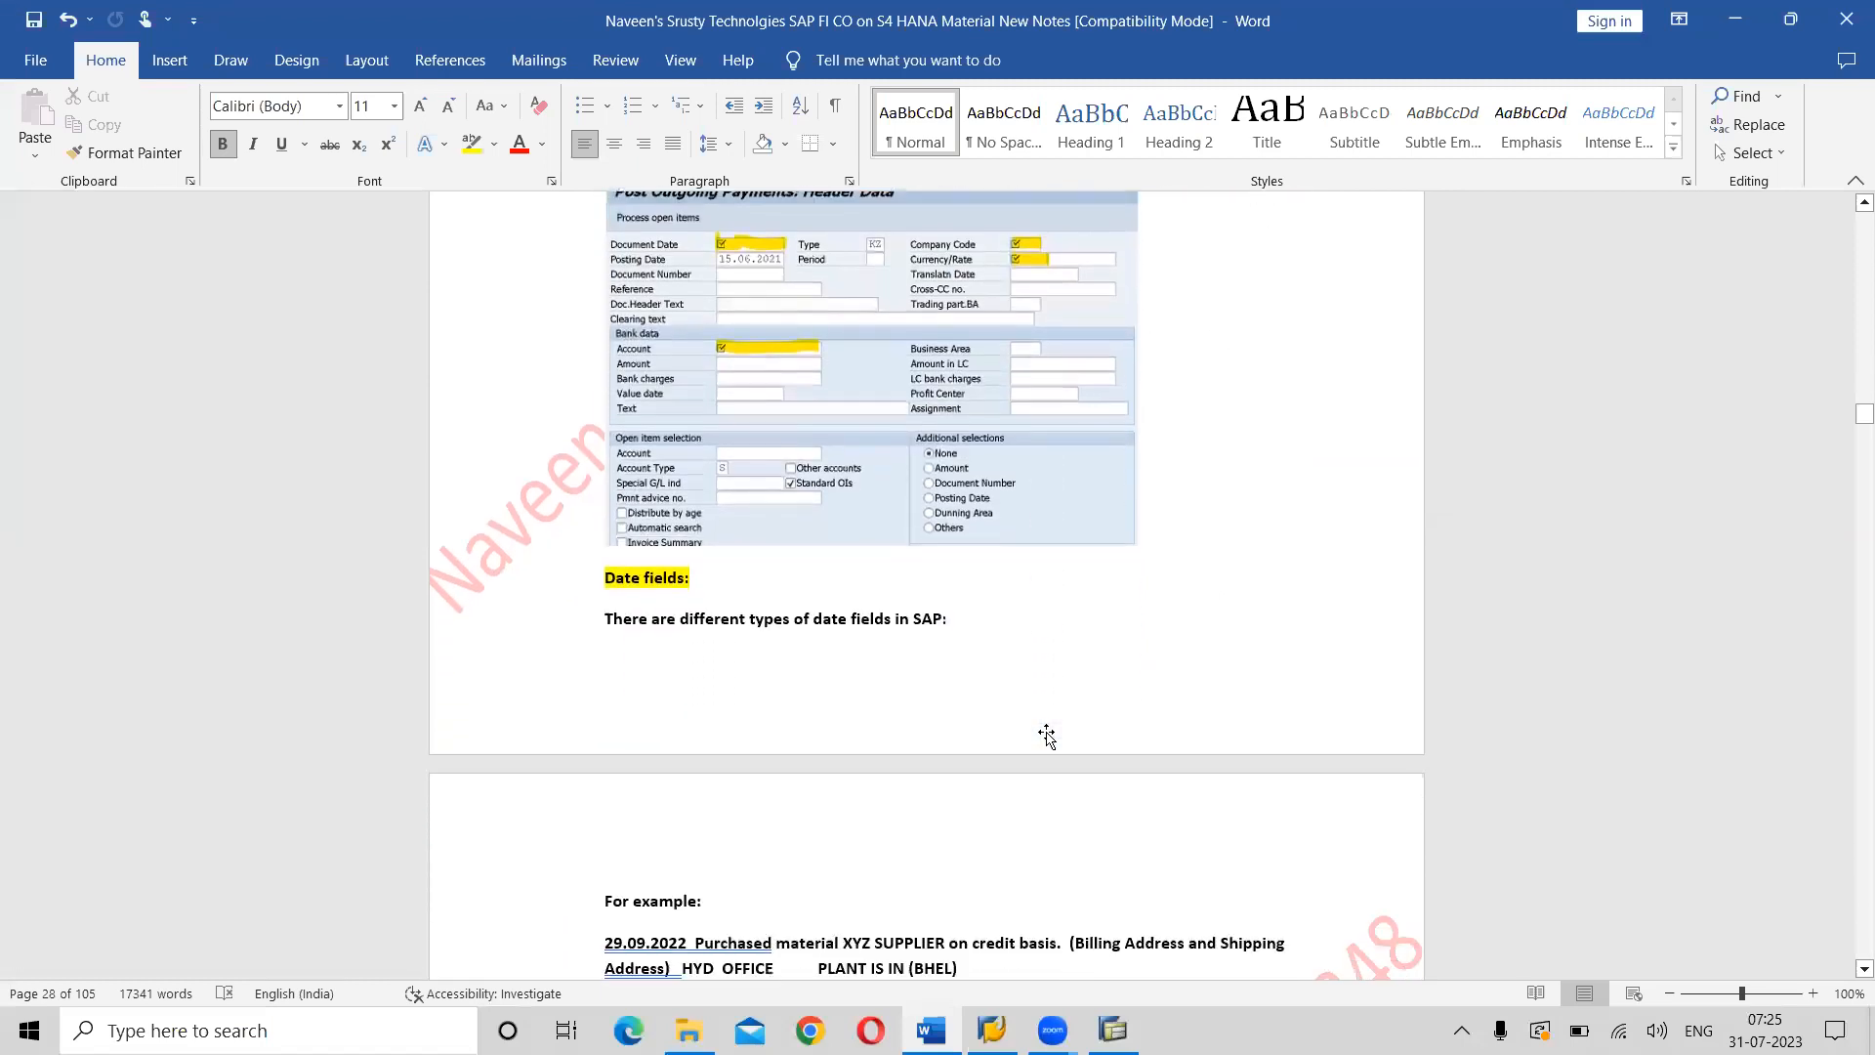
scroll(1046, 731, "down", 5)
double_click(546, 520)
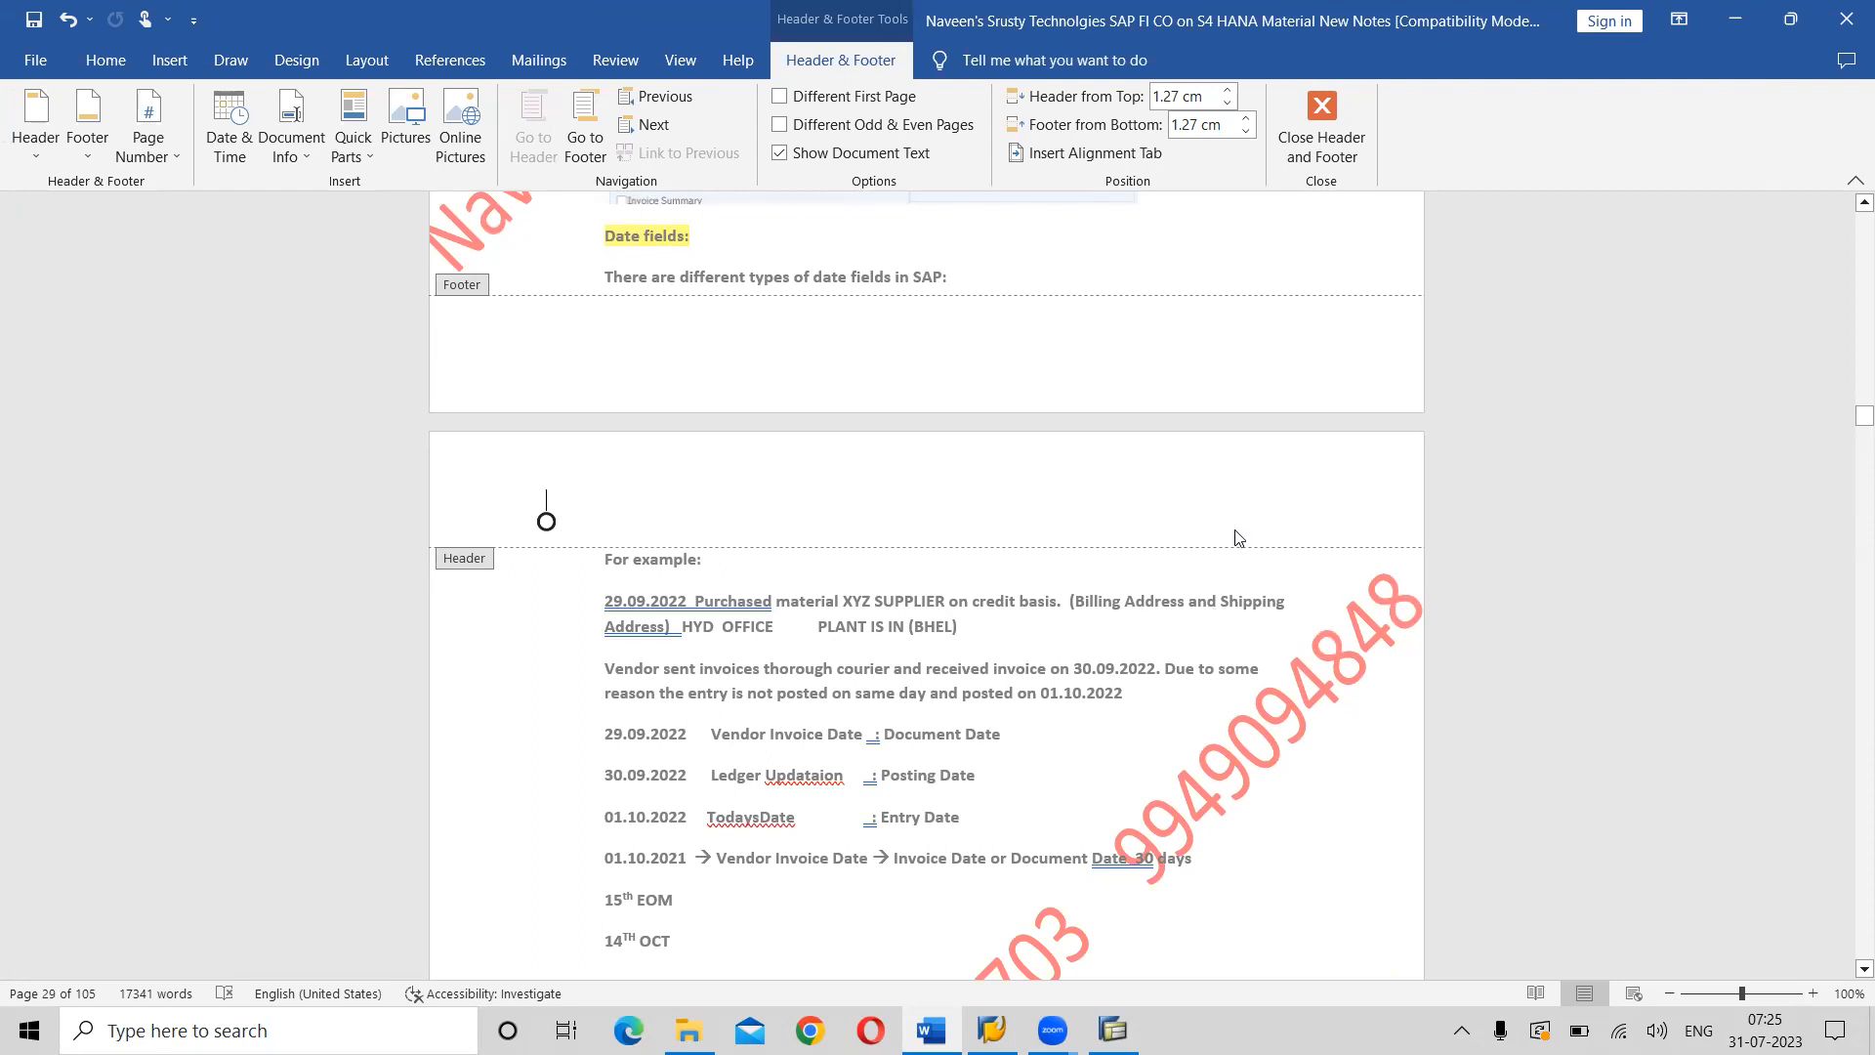
scroll(1019, 283, "up", 10)
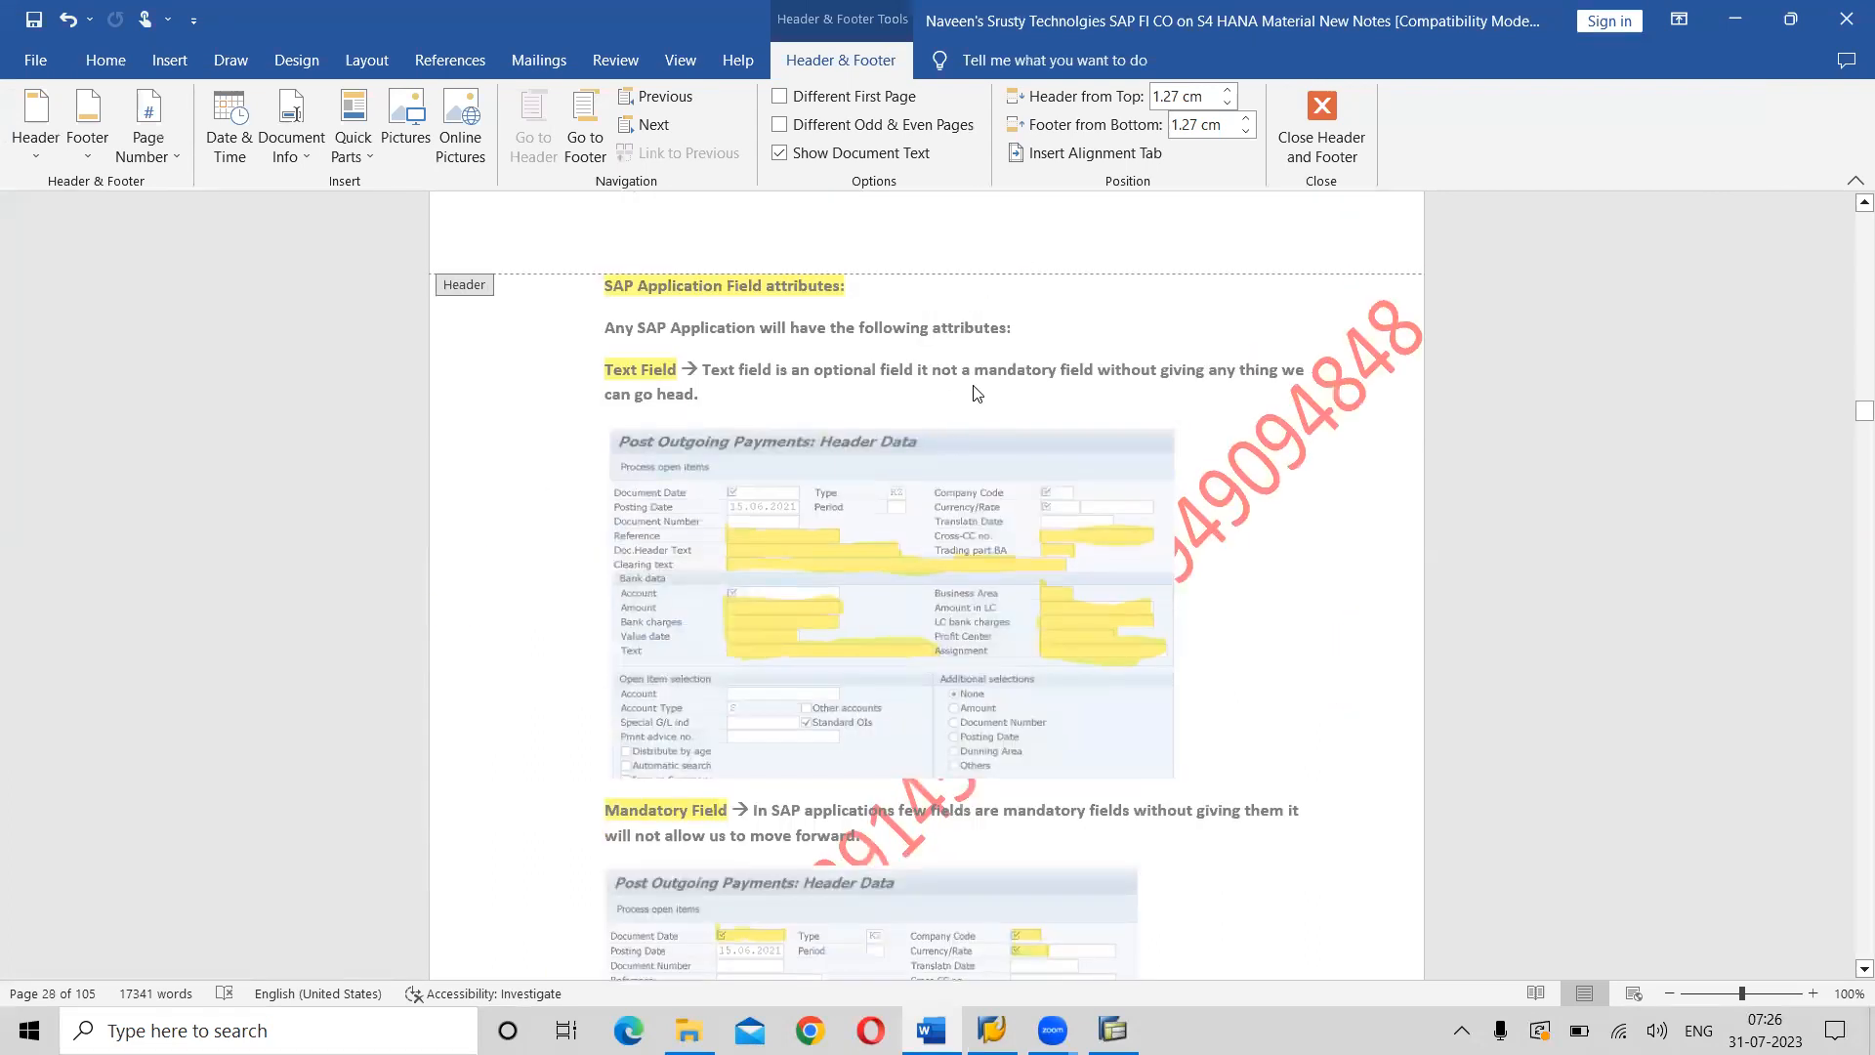
double_click(976, 393)
scroll(976, 392, "down", 10)
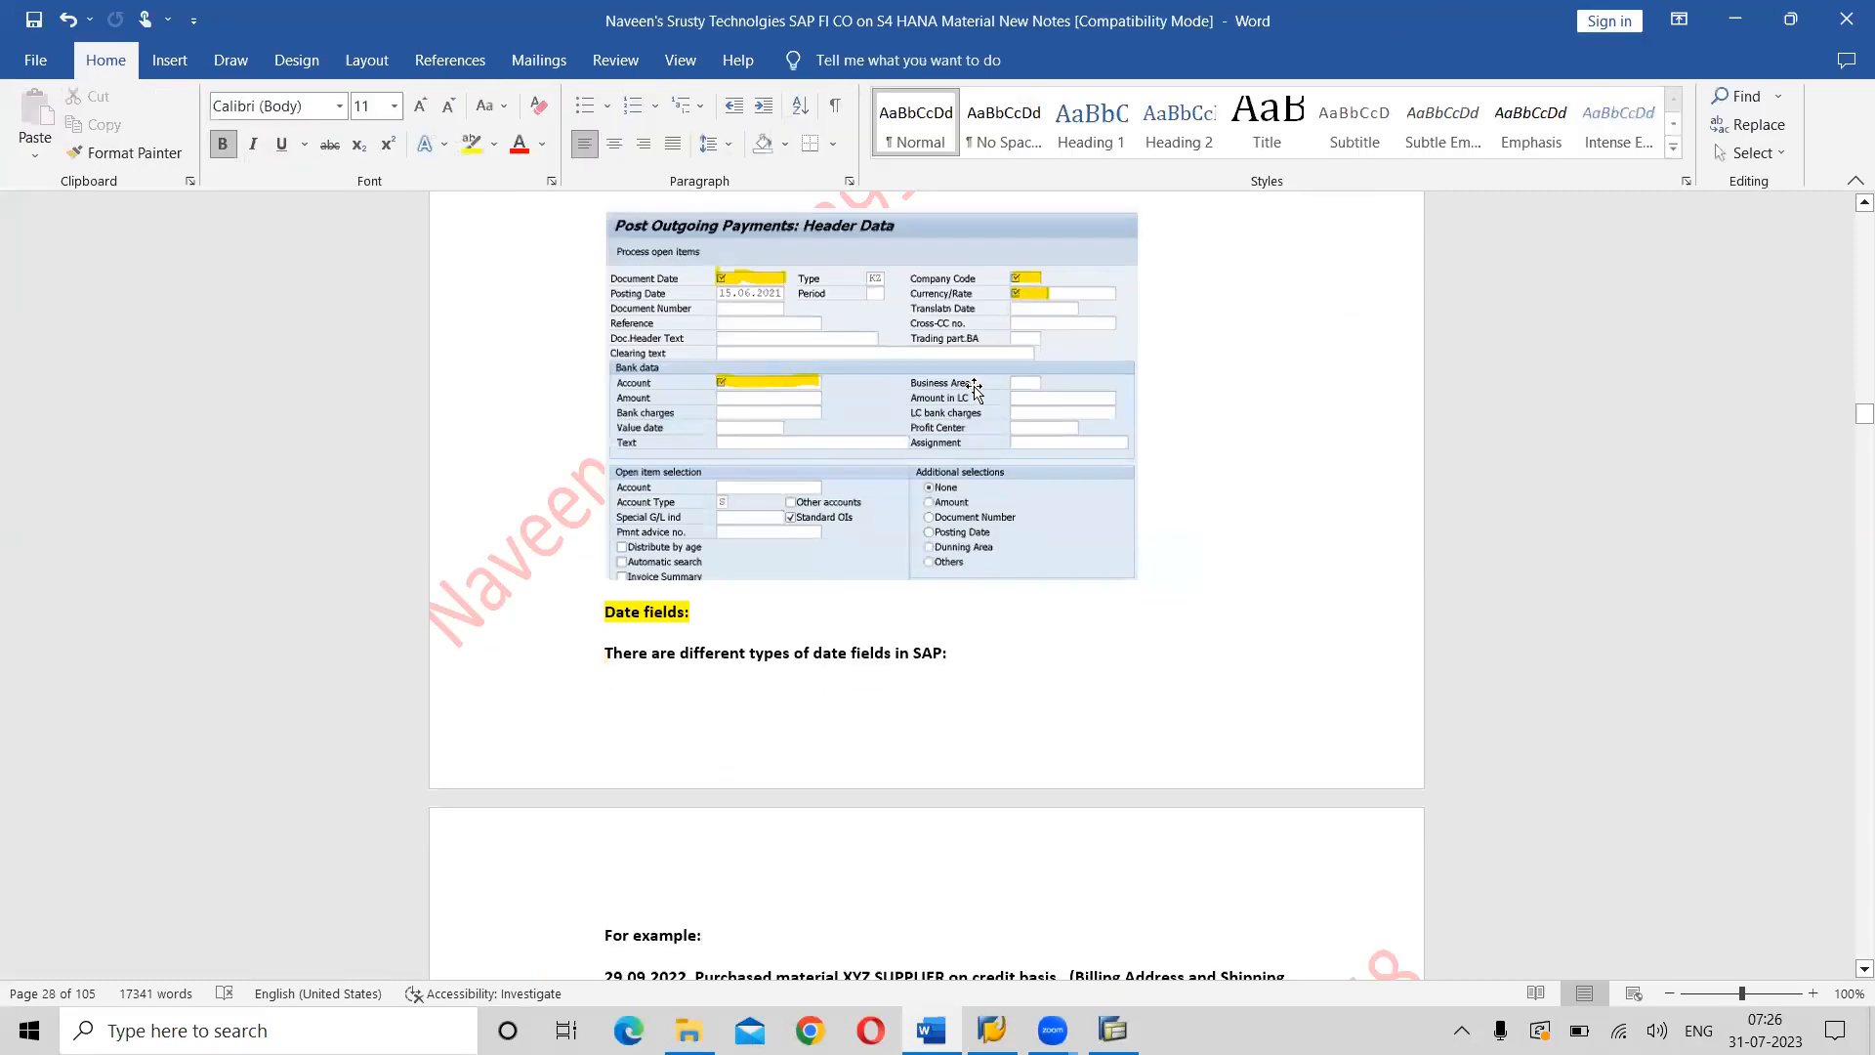
scroll(974, 391, "down", 12)
scroll(973, 387, "down", 6)
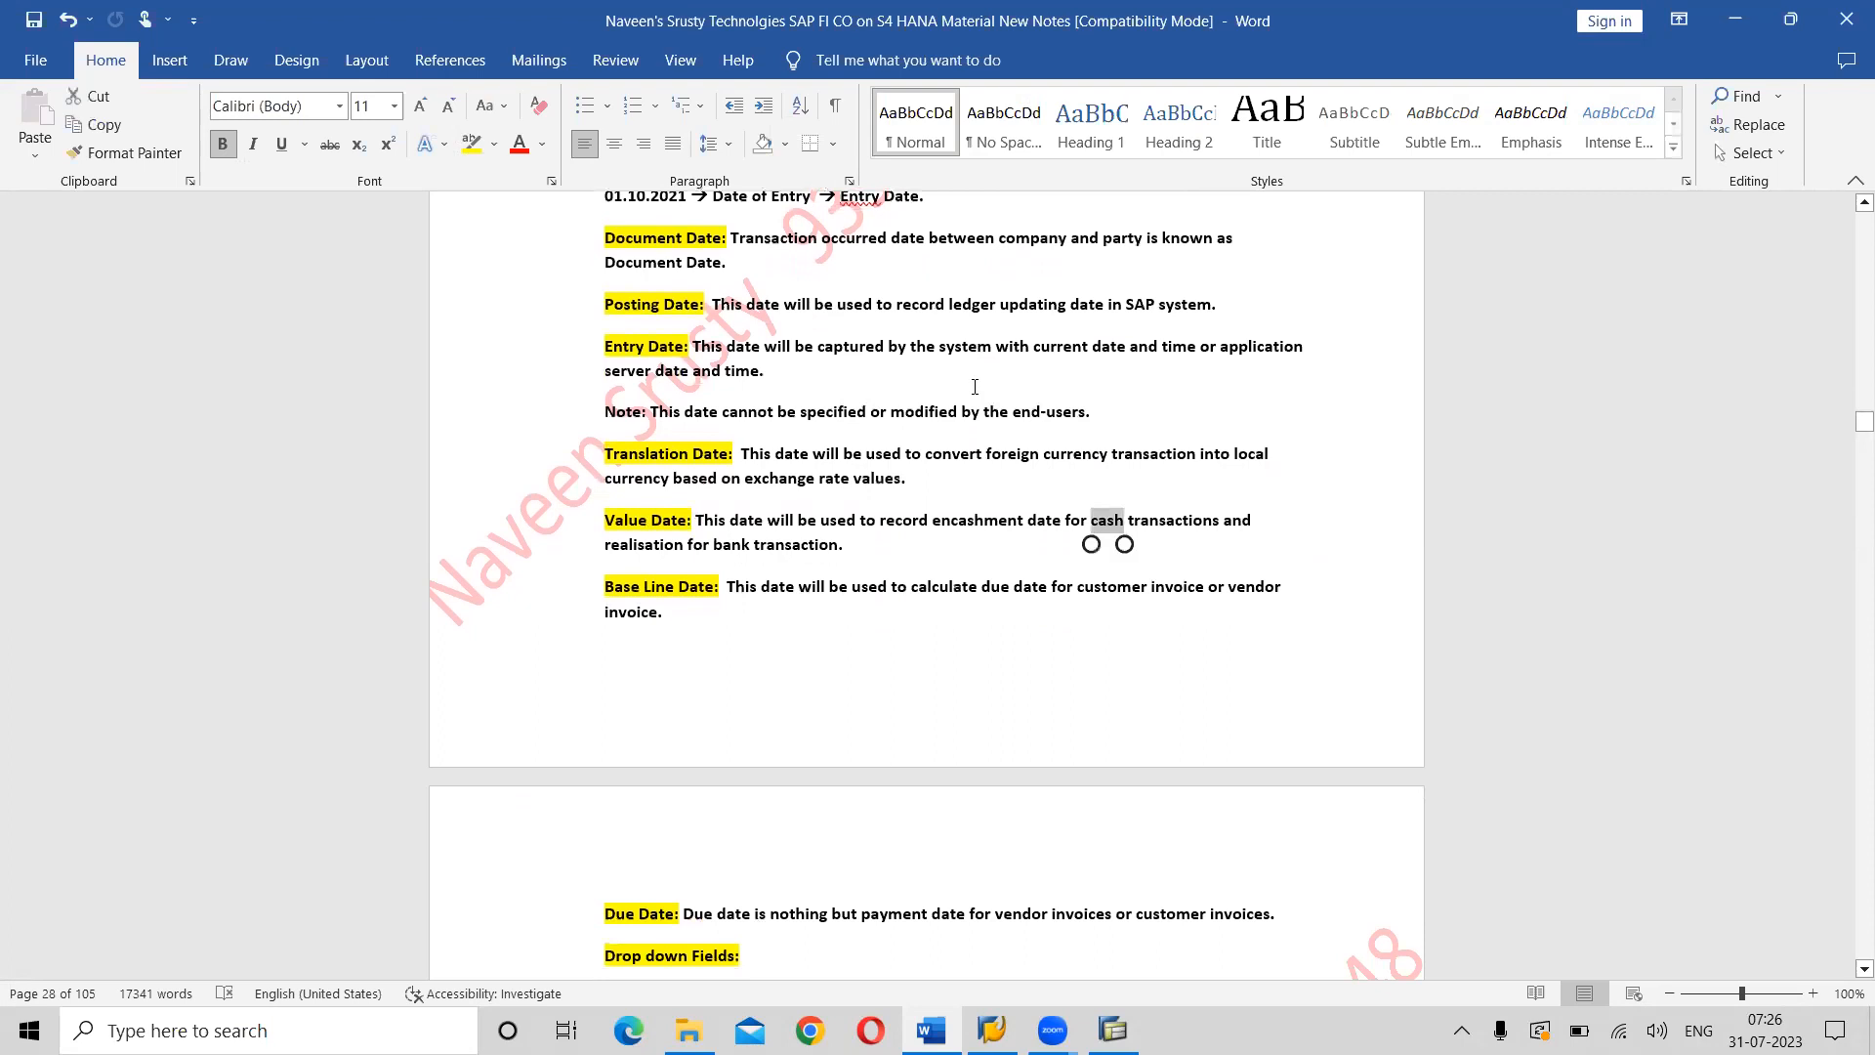
scroll(975, 387, "down", 9)
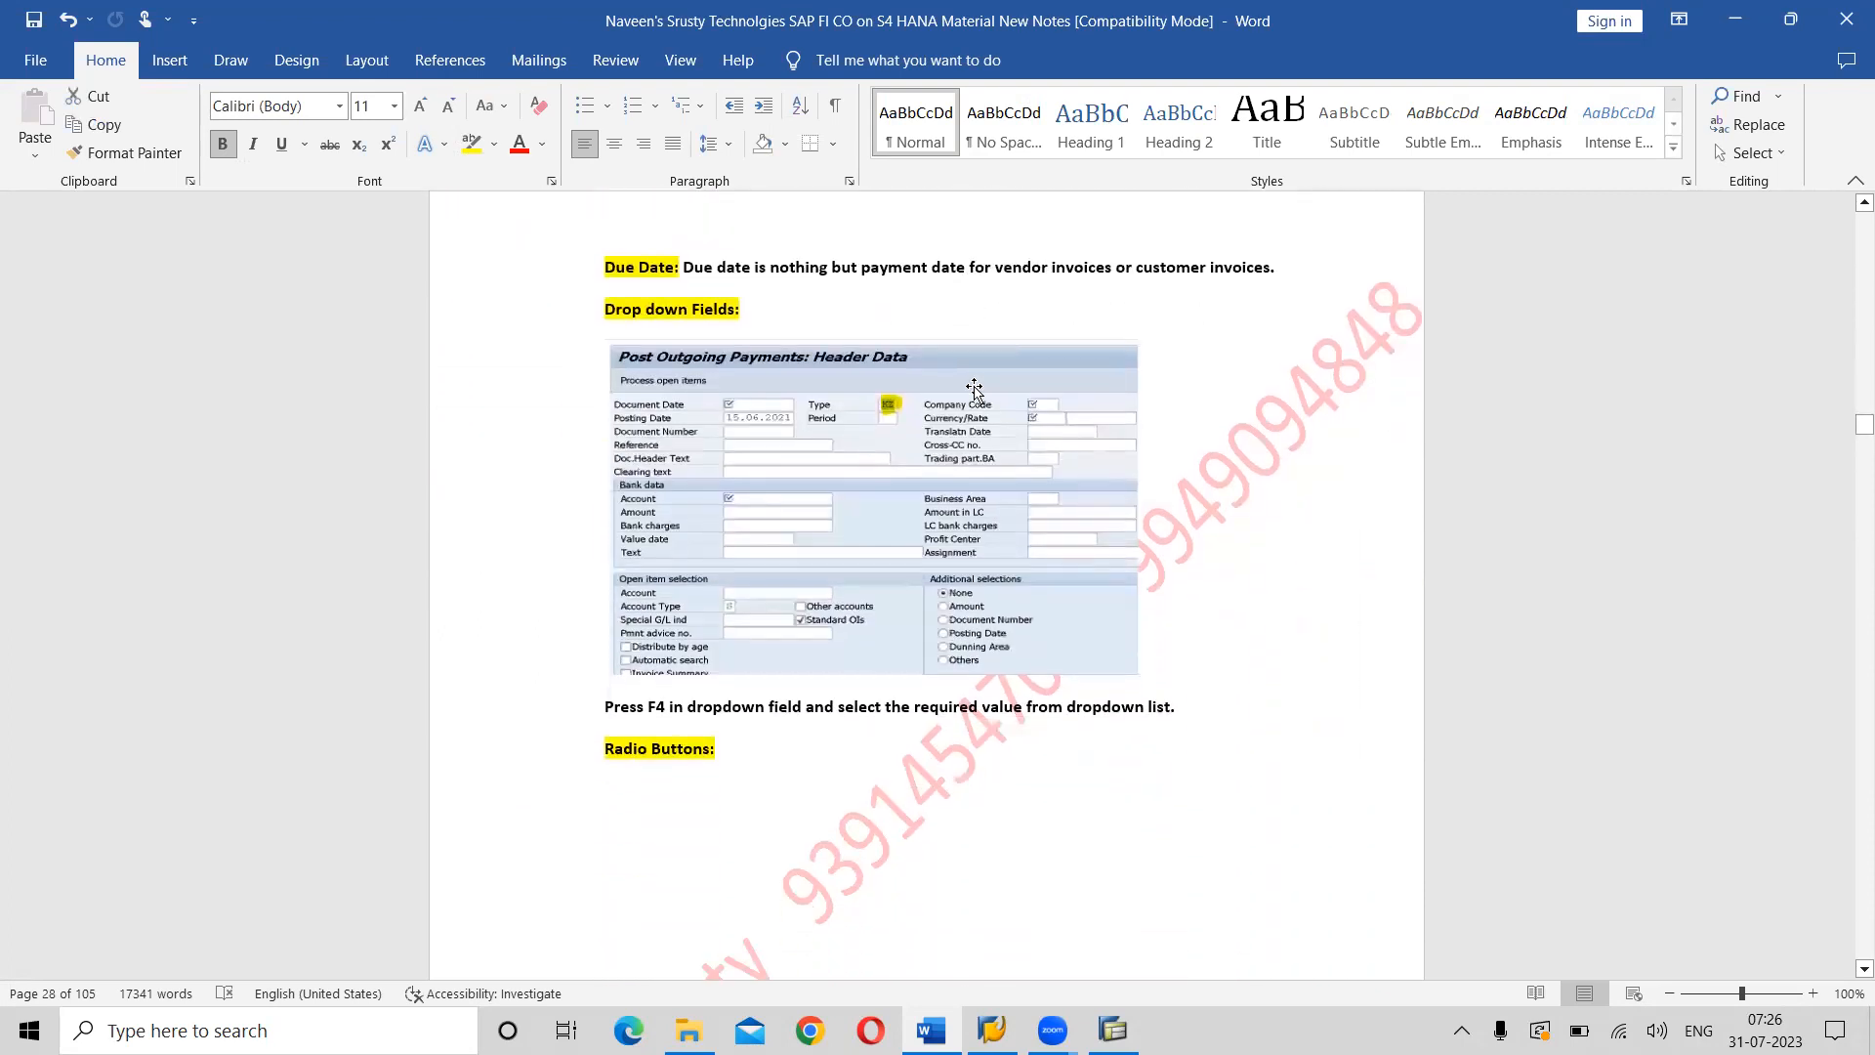
scroll(974, 389, "down", 1)
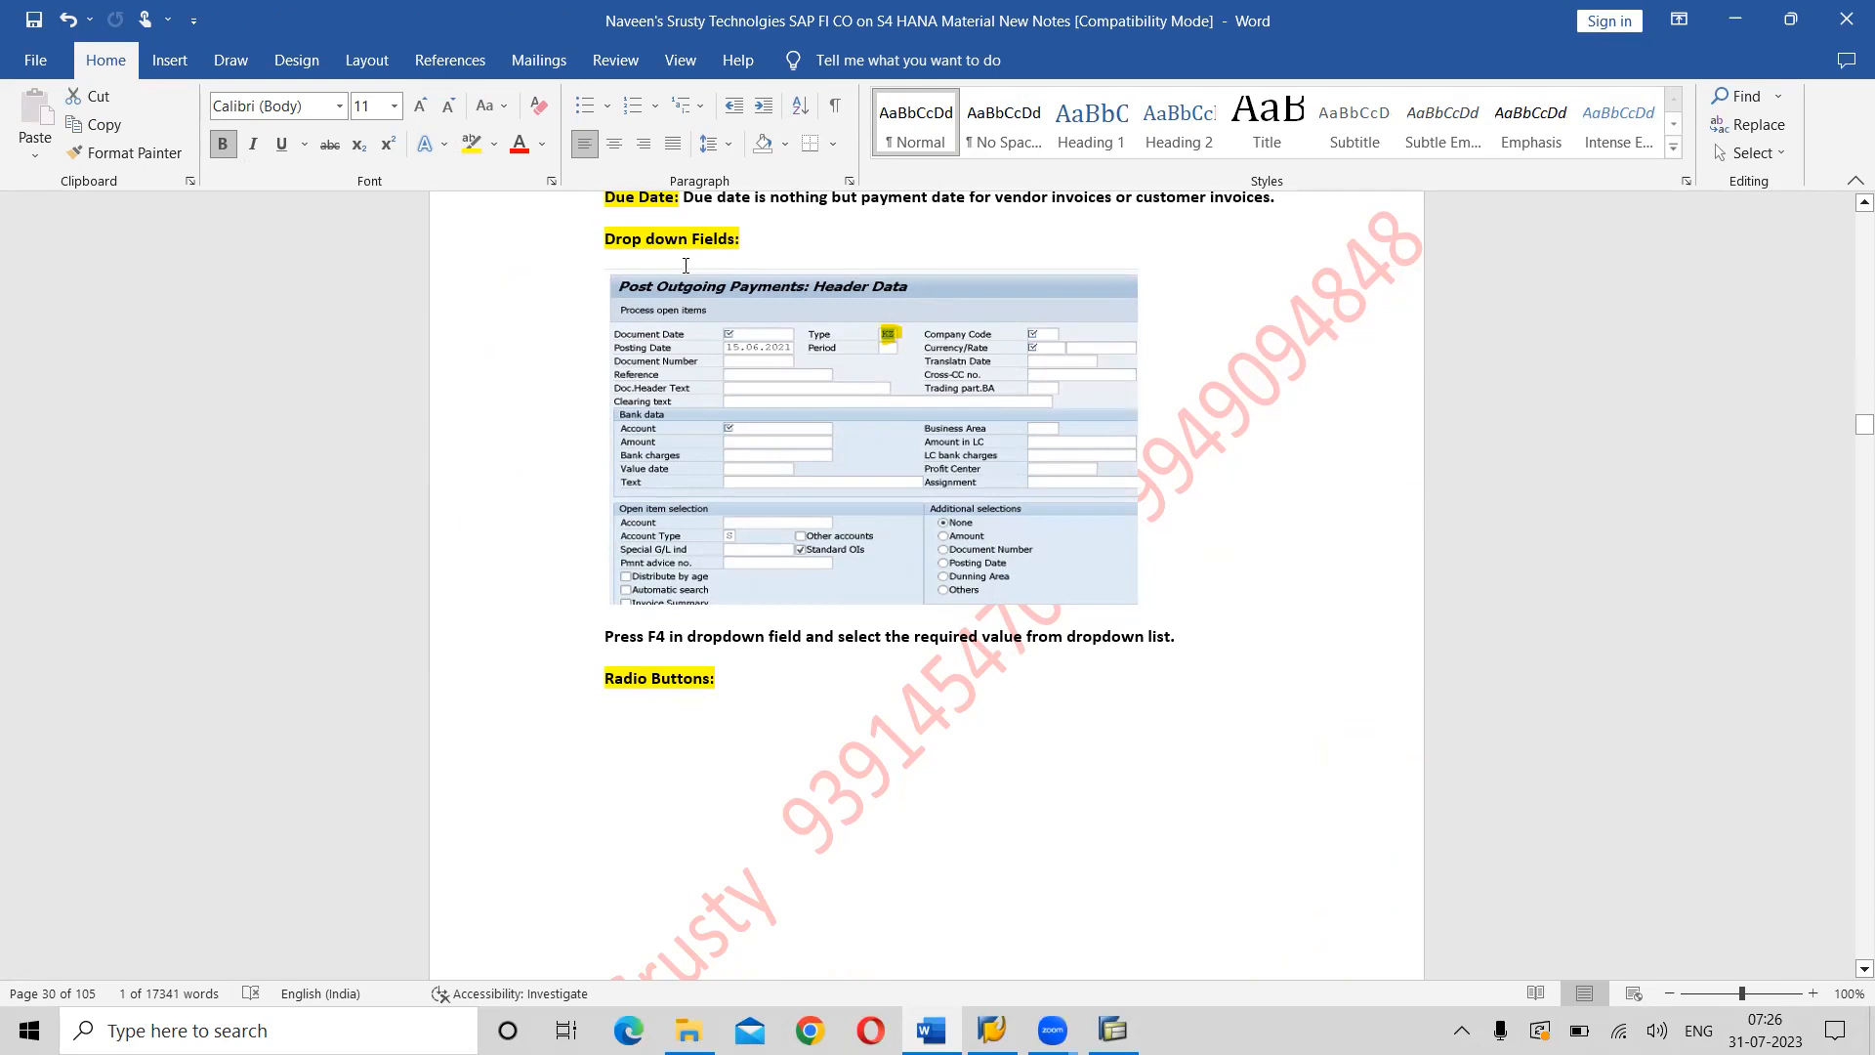
Return to SAP and set the document Type to SA, G/L account document, from its list of possible values.
key("alt+Tab")
key("alt+shift+Tab")
key("alt+Tab")
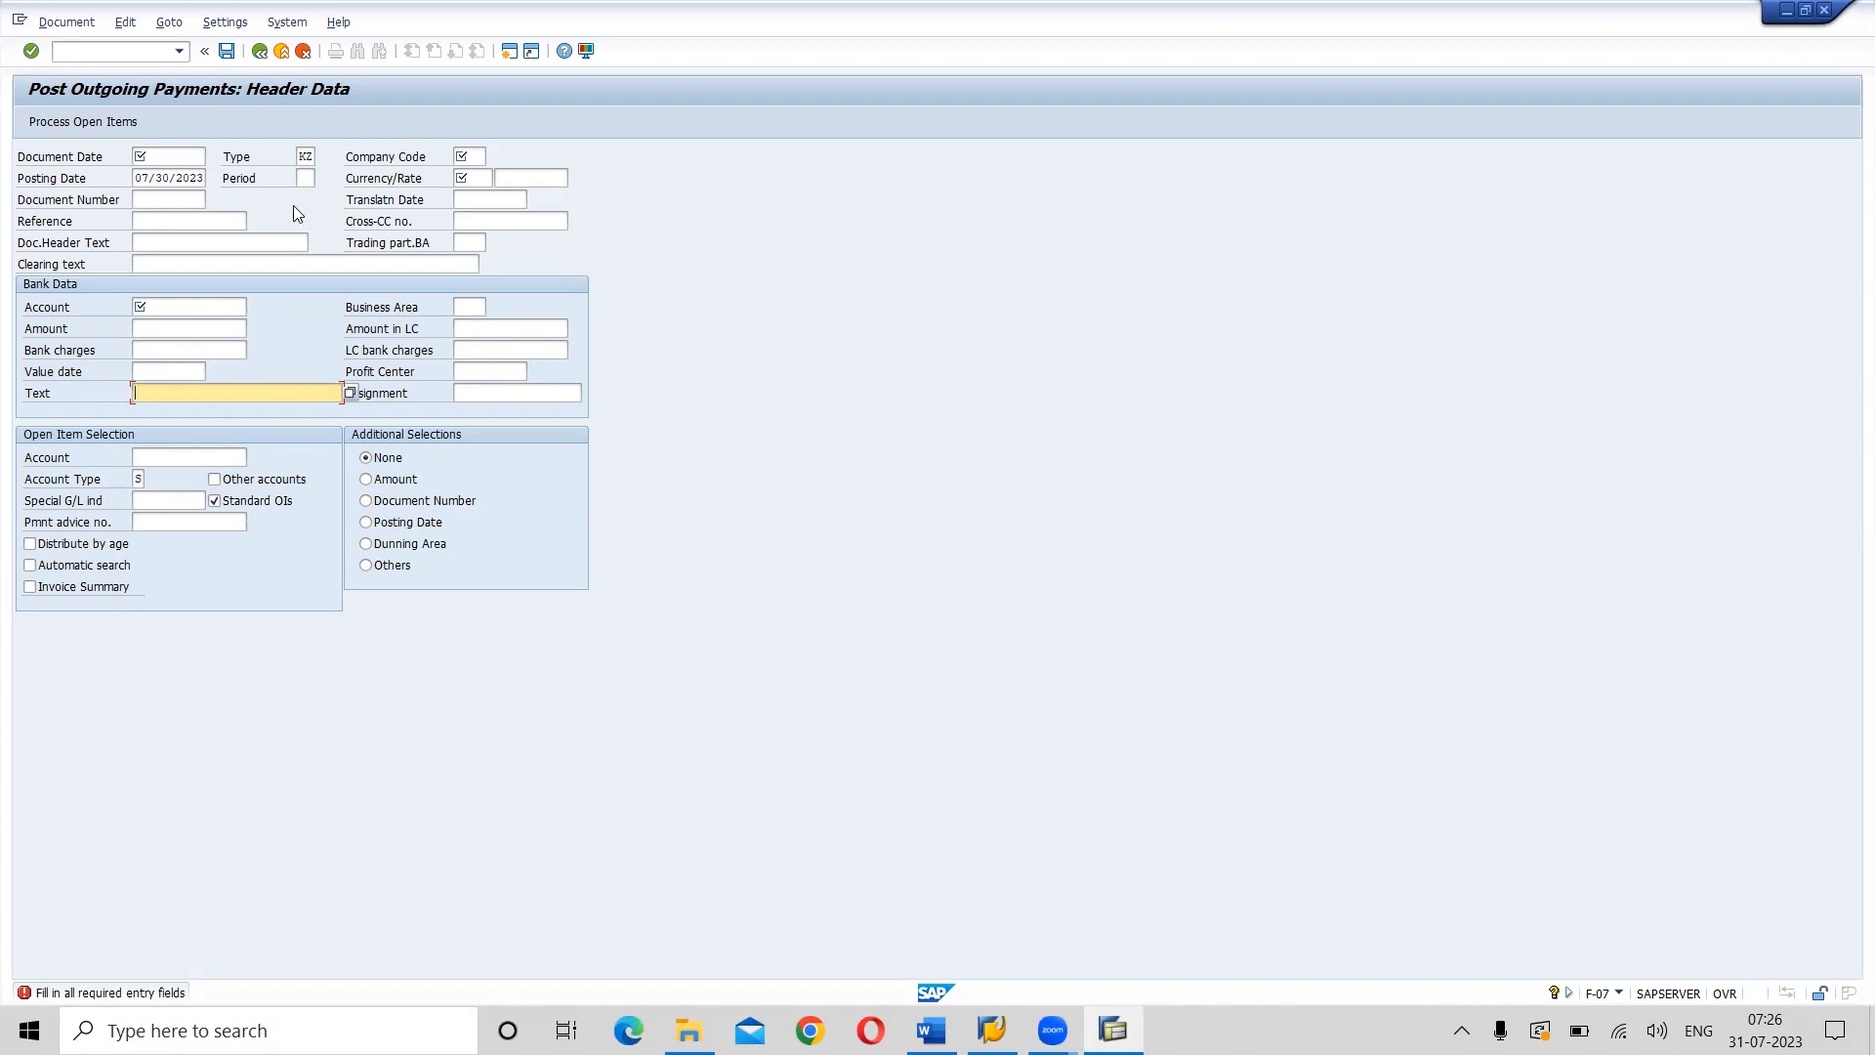
left_click(308, 157)
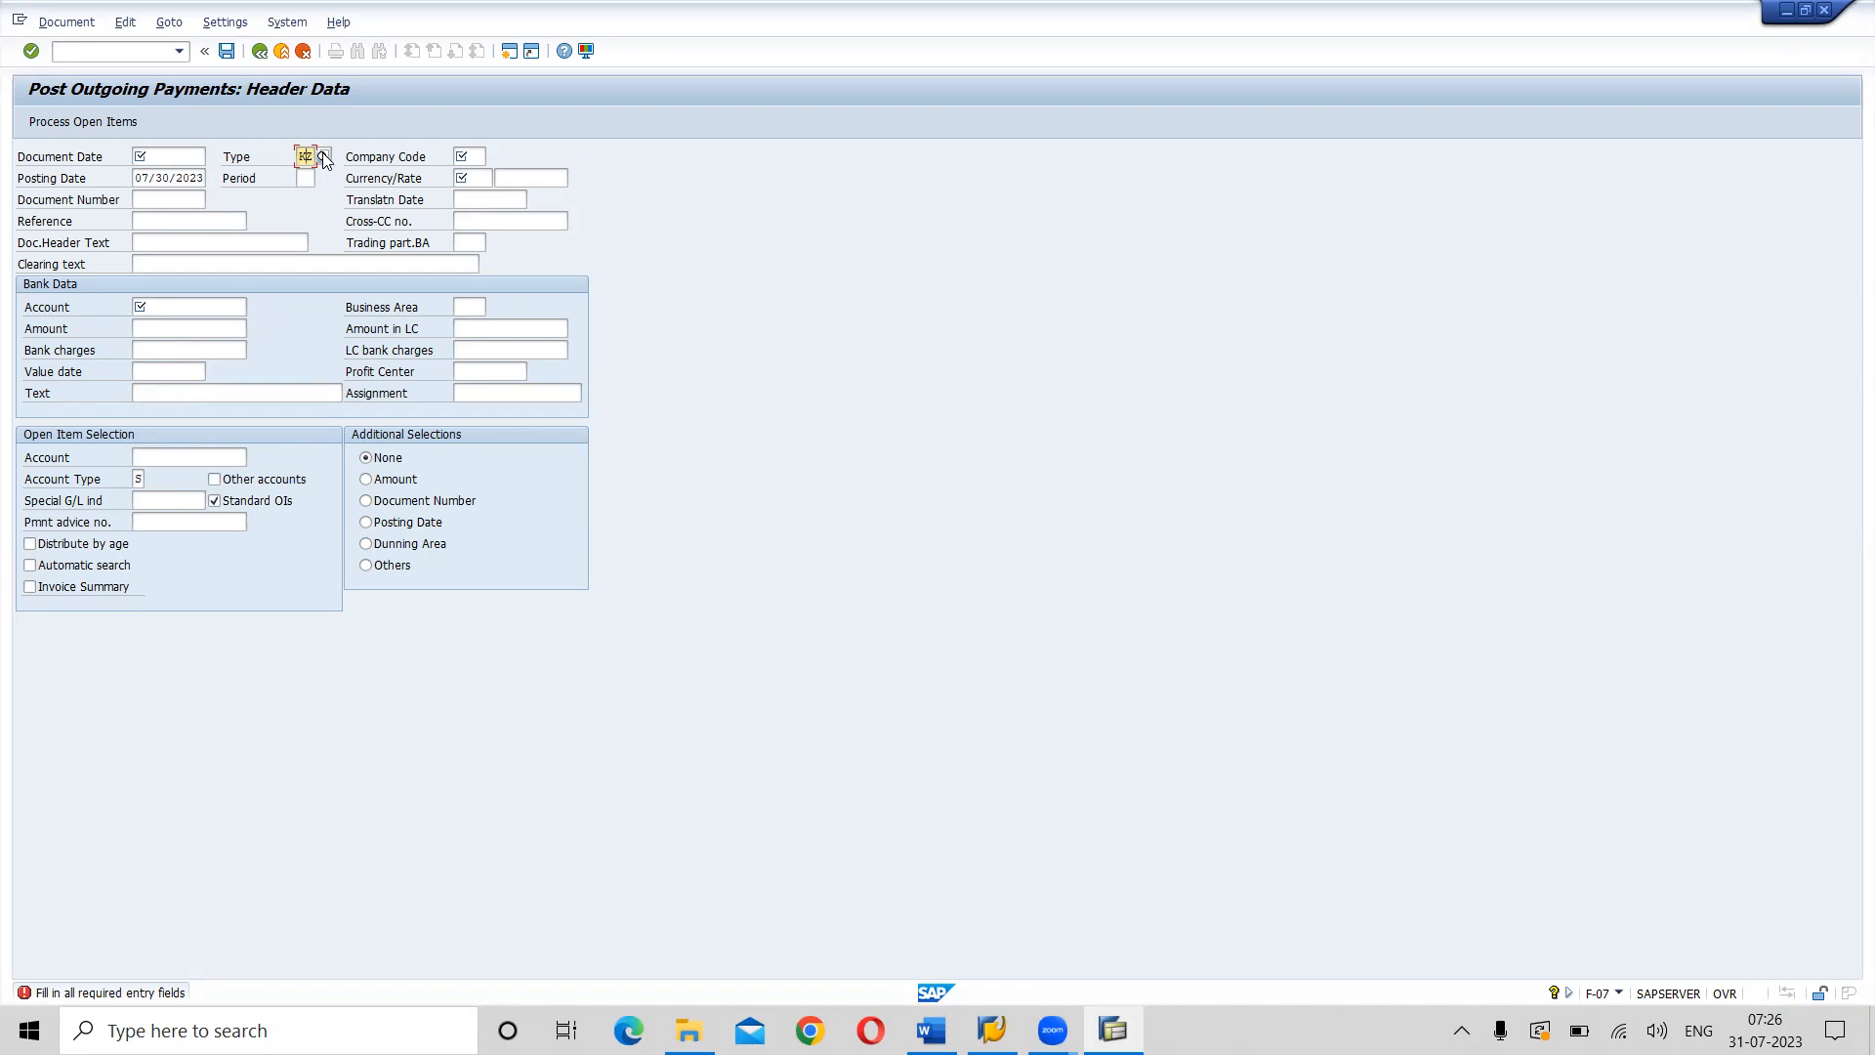
left_click(323, 157)
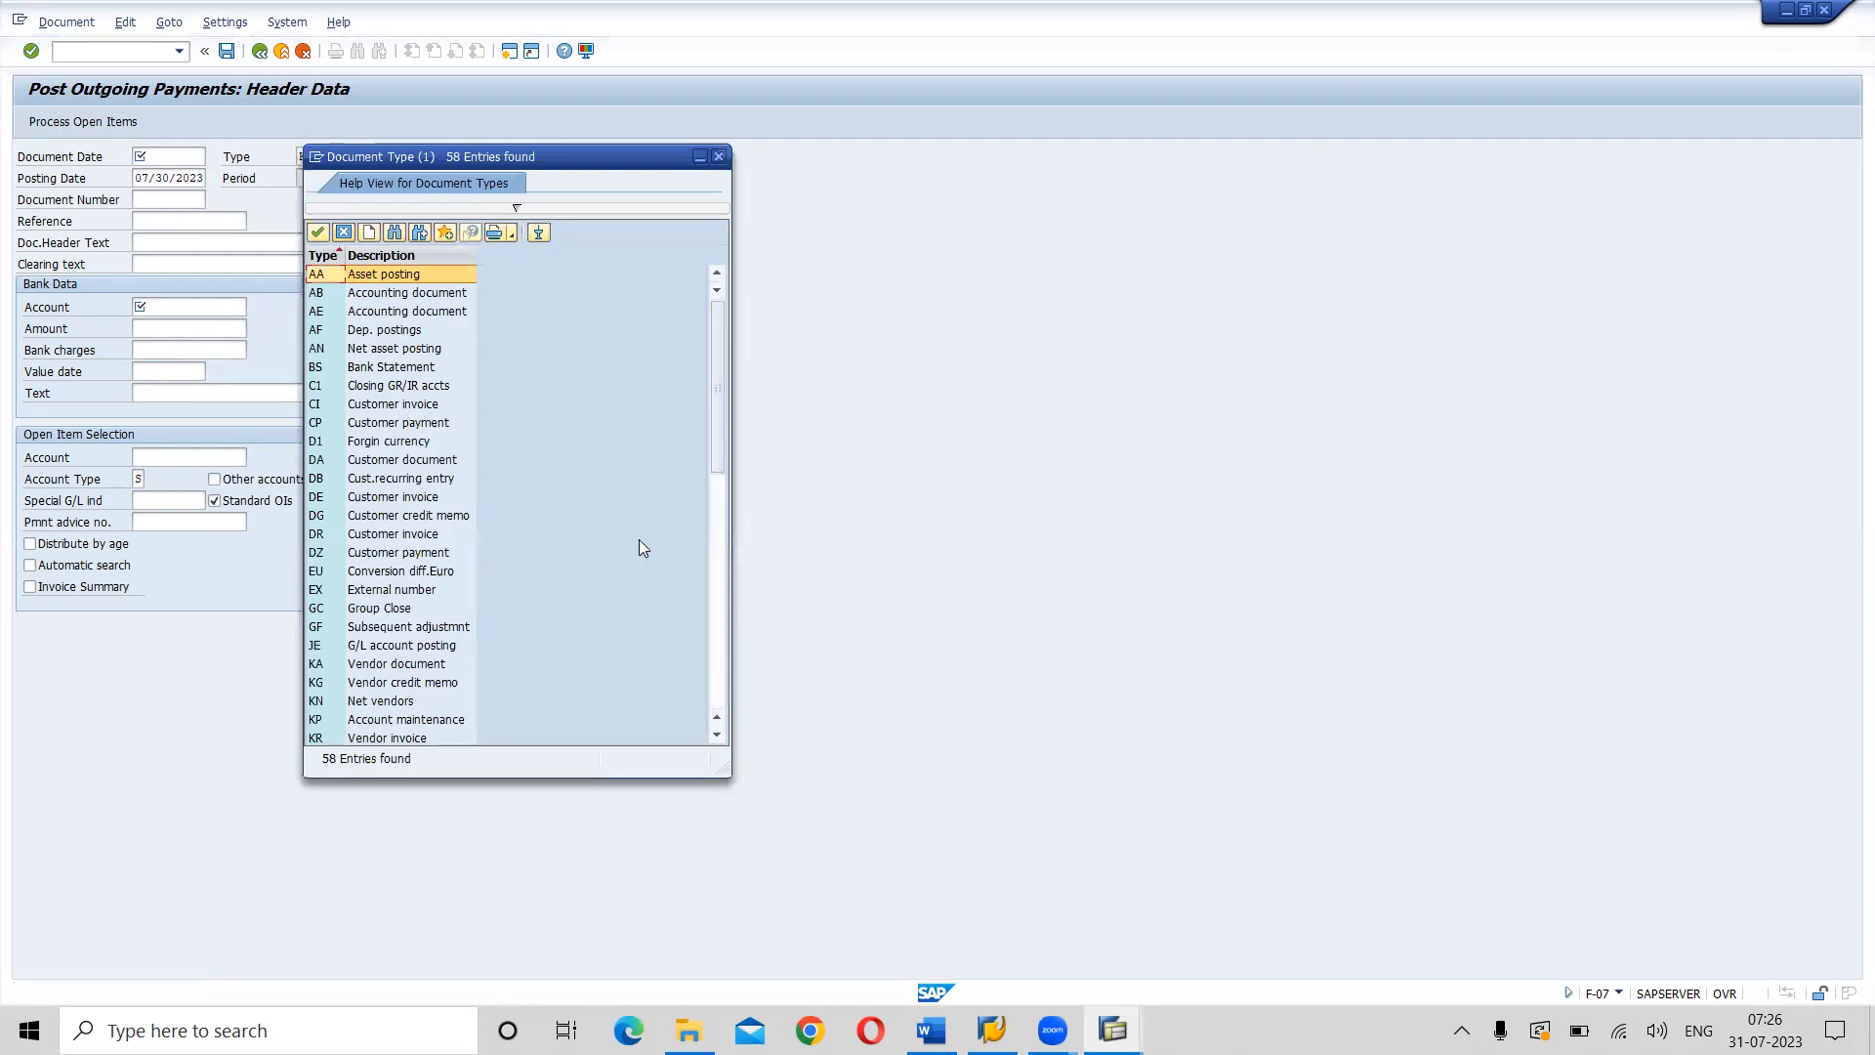
left_click(717, 692)
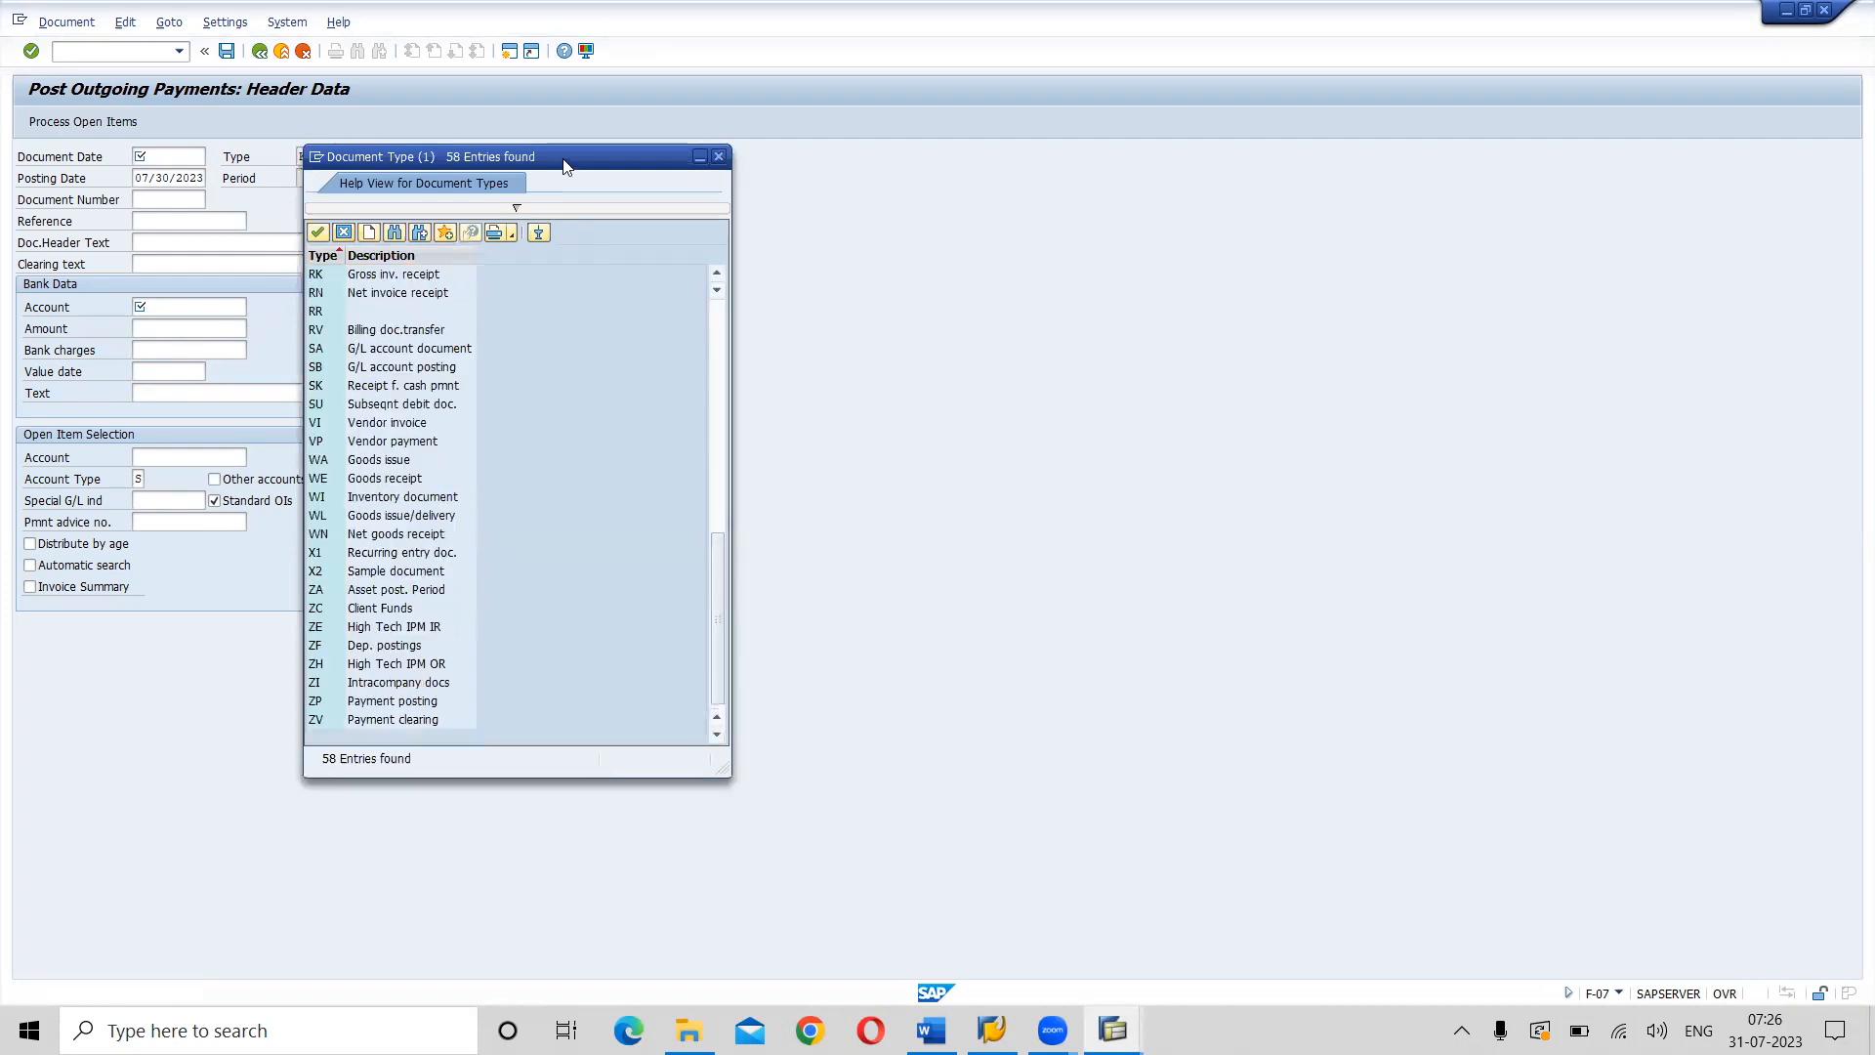
left_click_drag(566, 156, 693, 148)
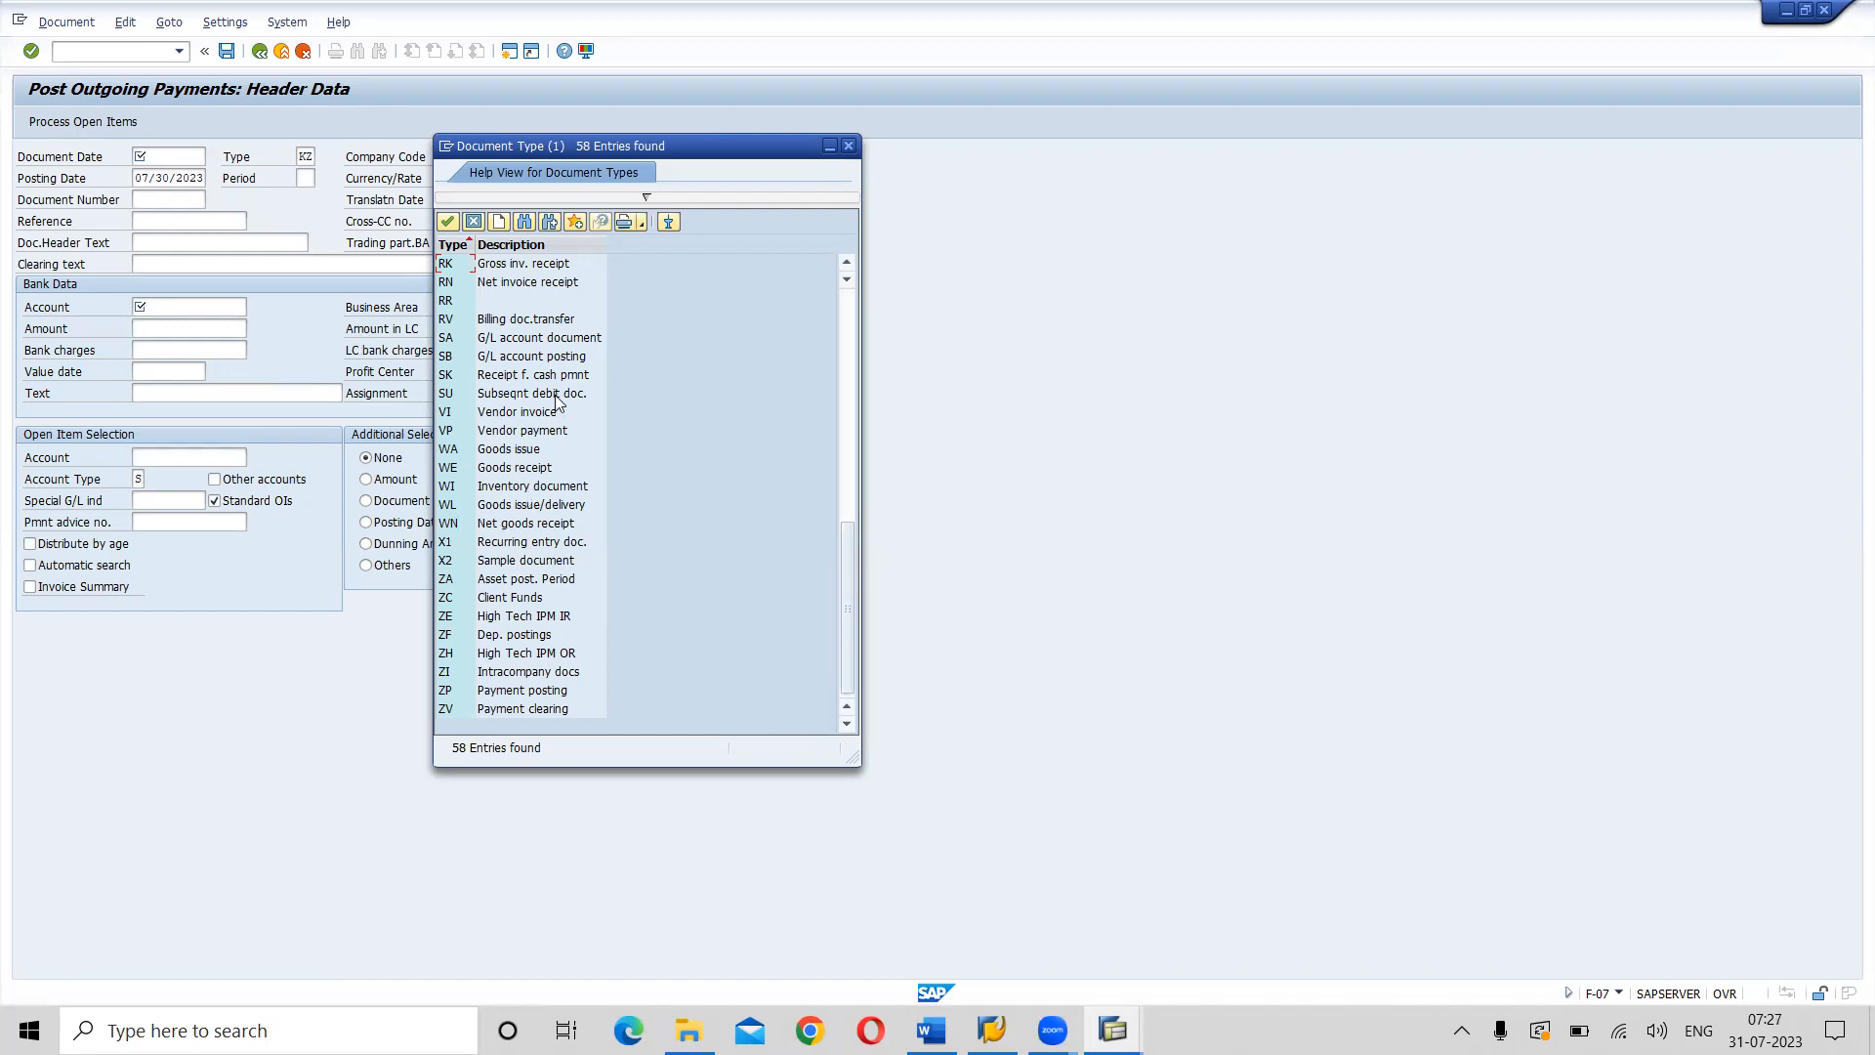
left_click(547, 341)
left_click(547, 342)
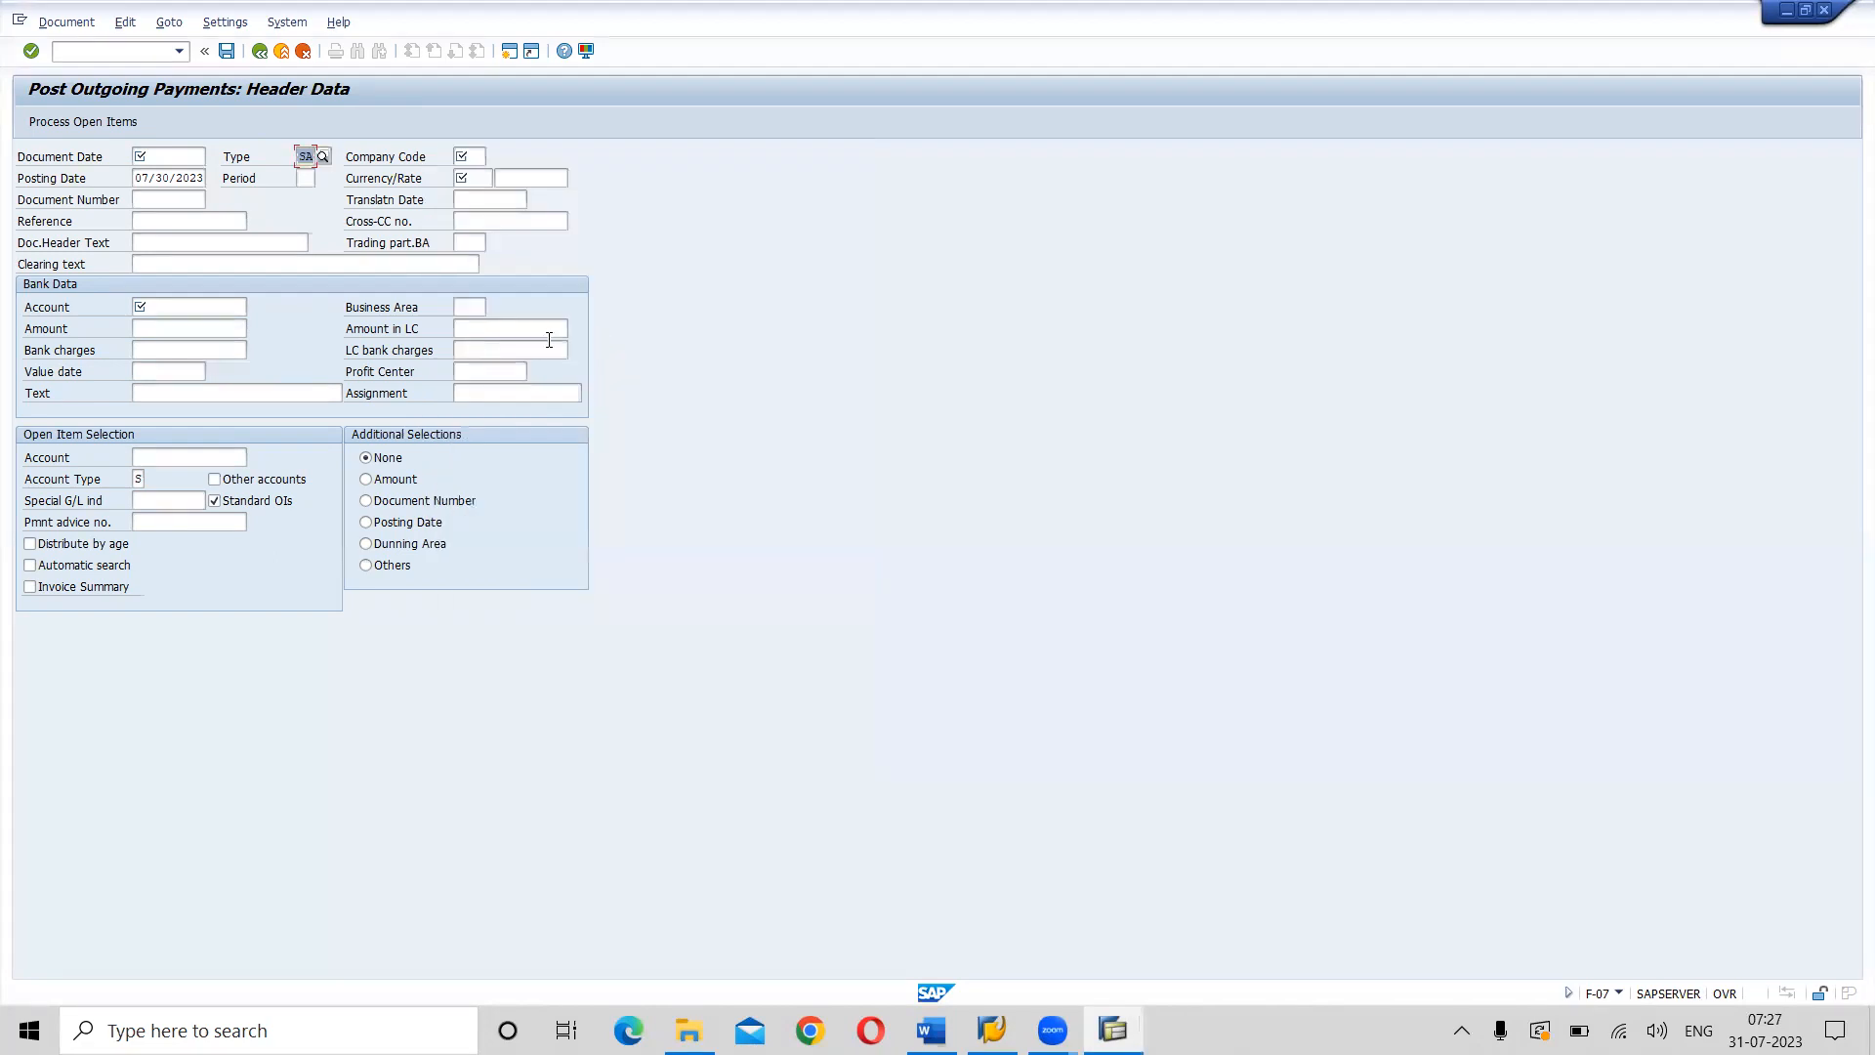
Examine the possible values for document Type and for Account Type under Open Item Selection, closing both lists without choosing.
left_click(323, 158)
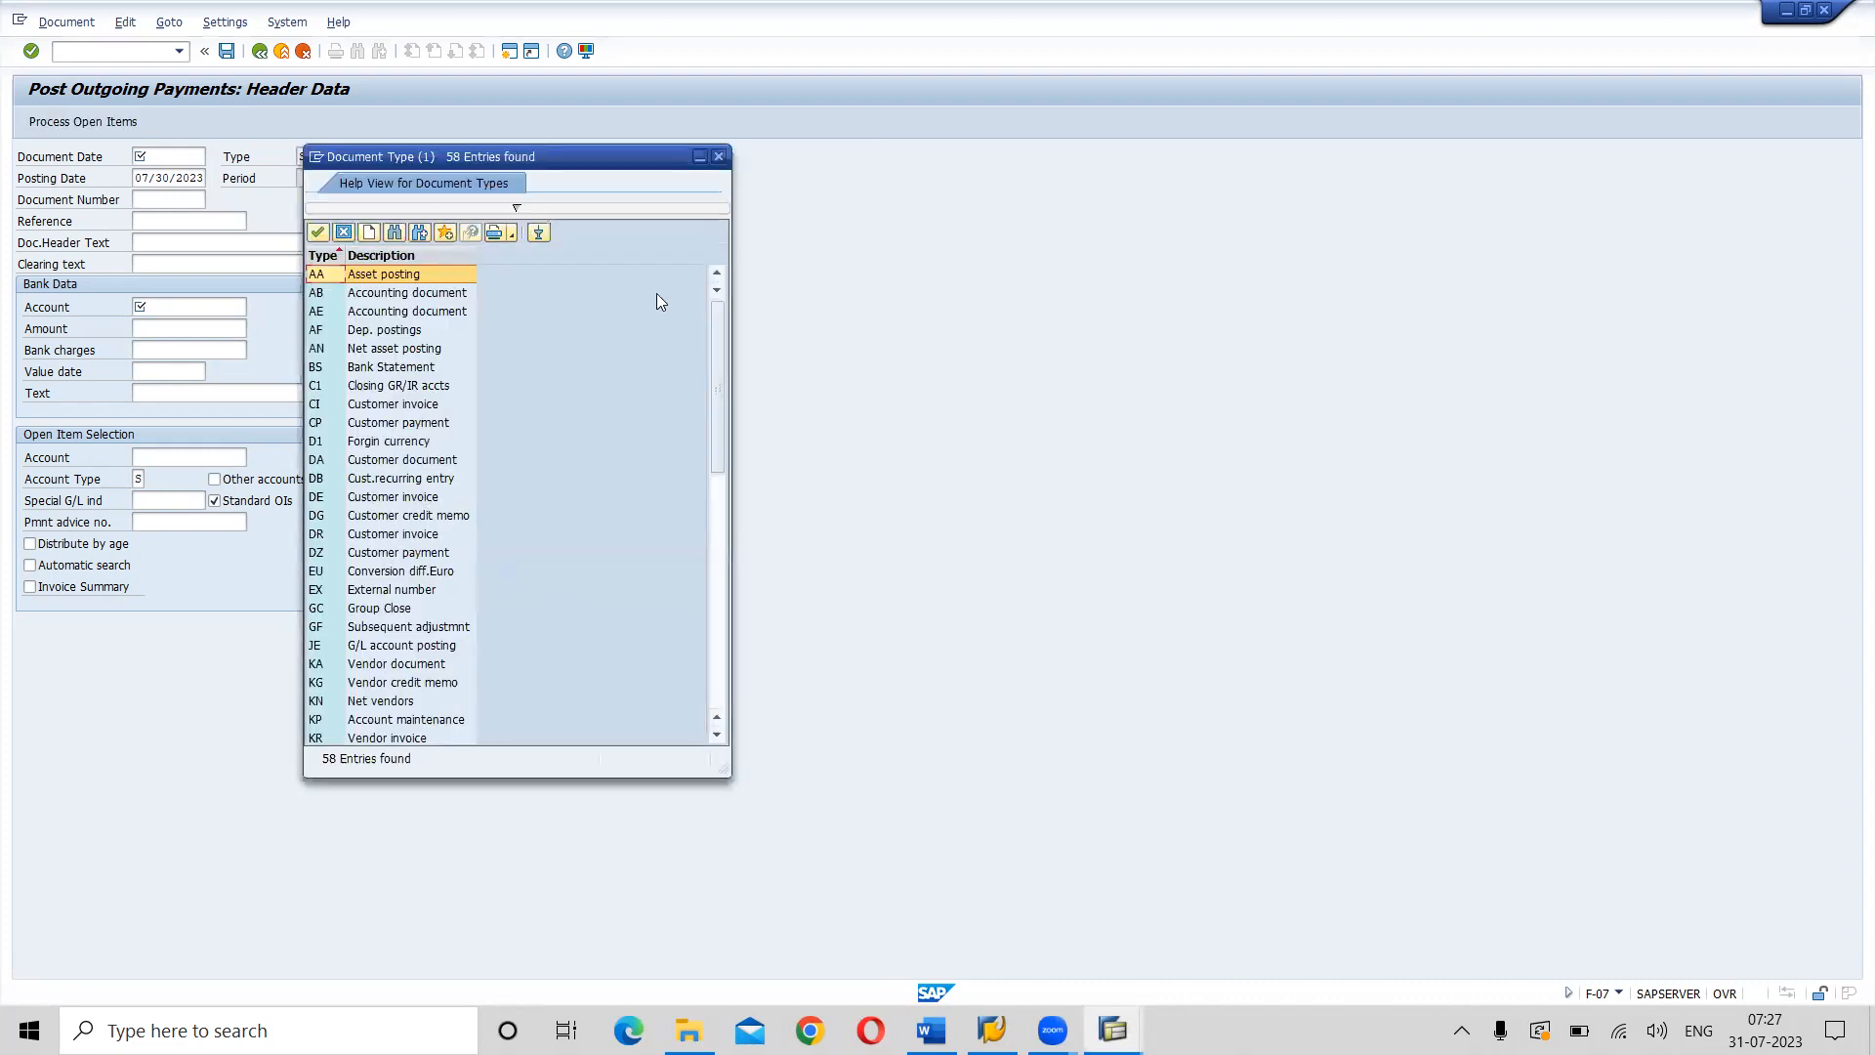
left_click(717, 157)
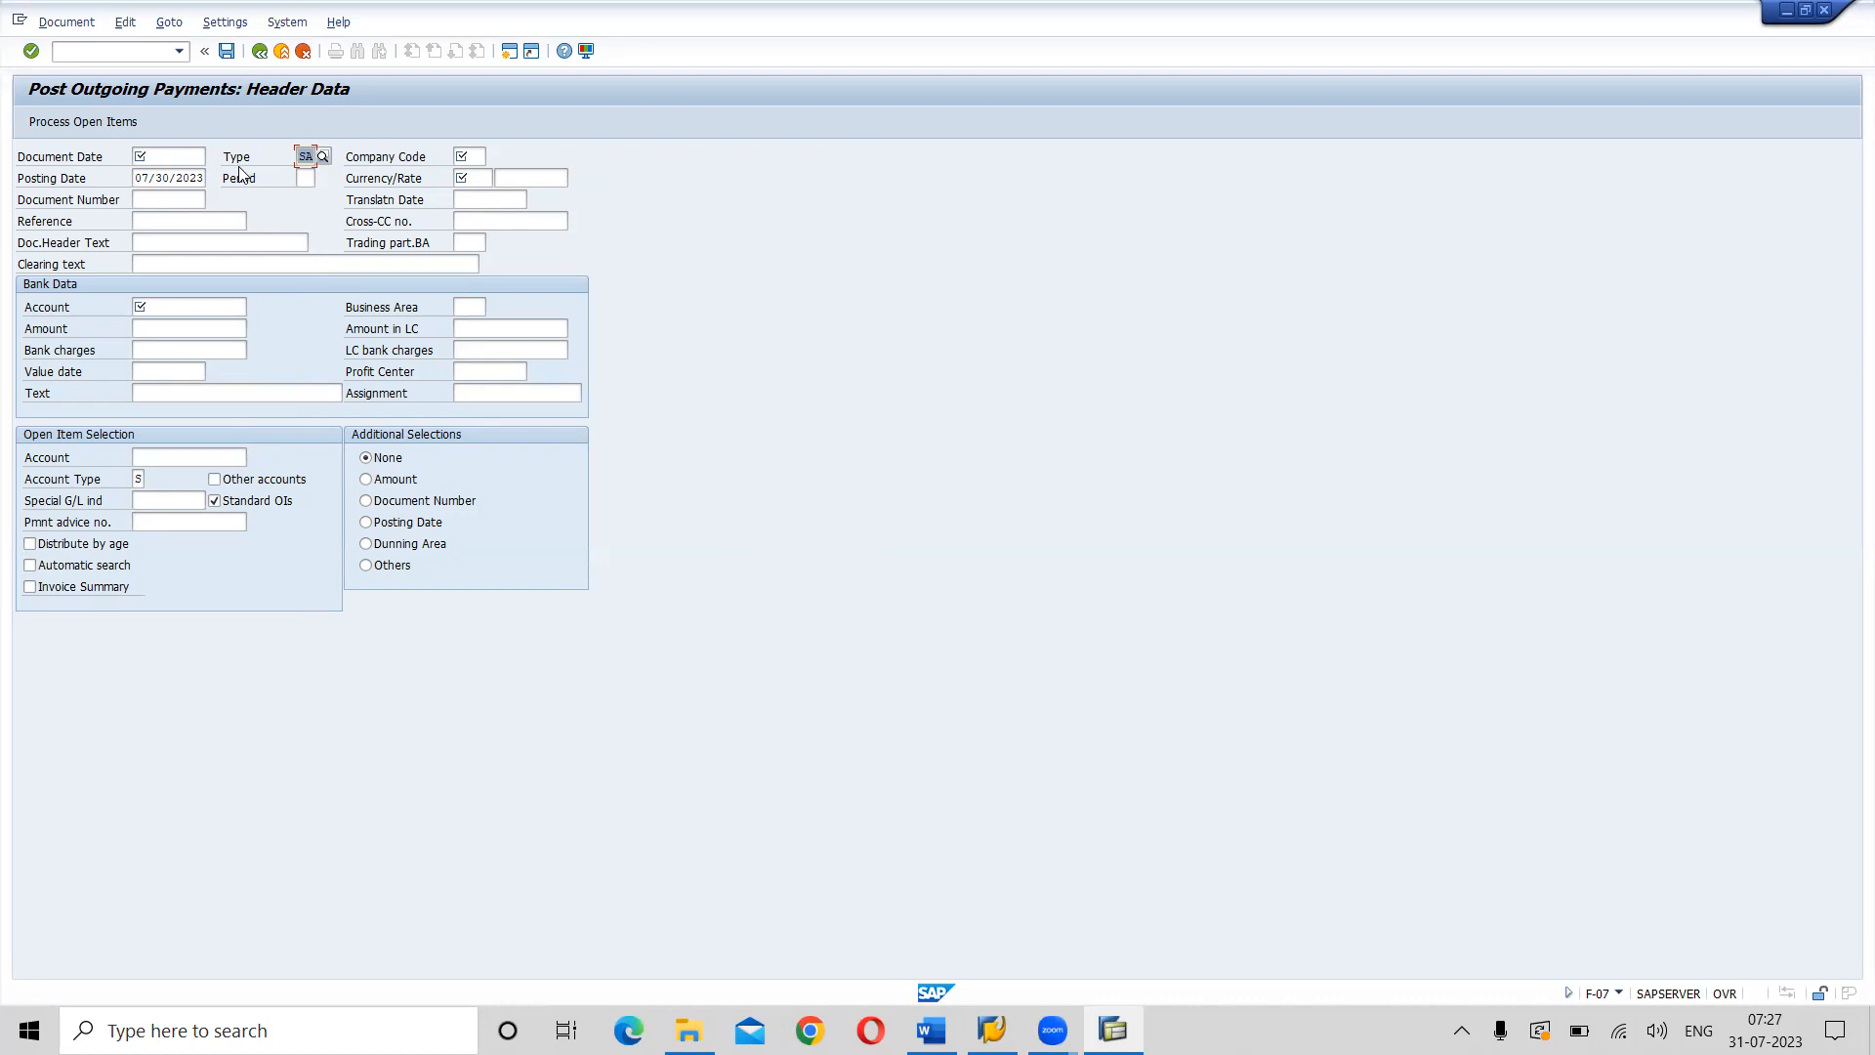
left_click(138, 478)
left_click(153, 478)
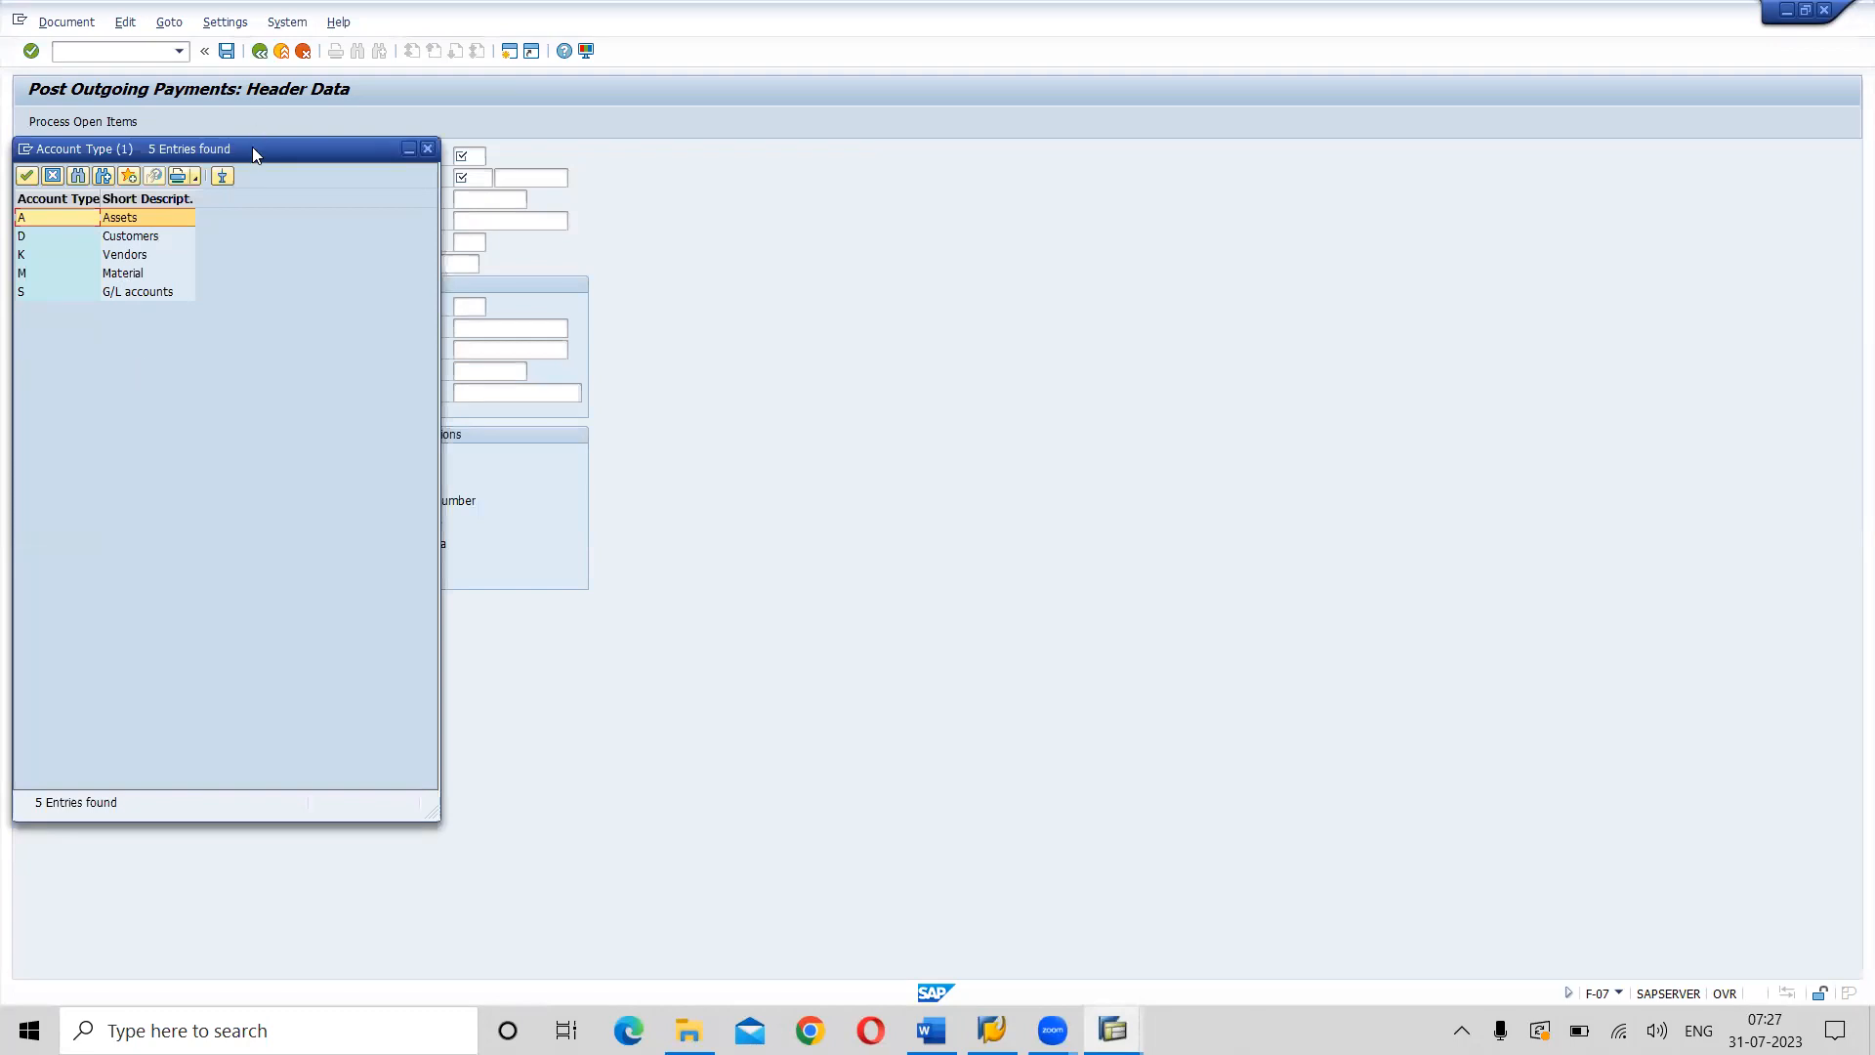
left_click_drag(271, 146, 959, 153)
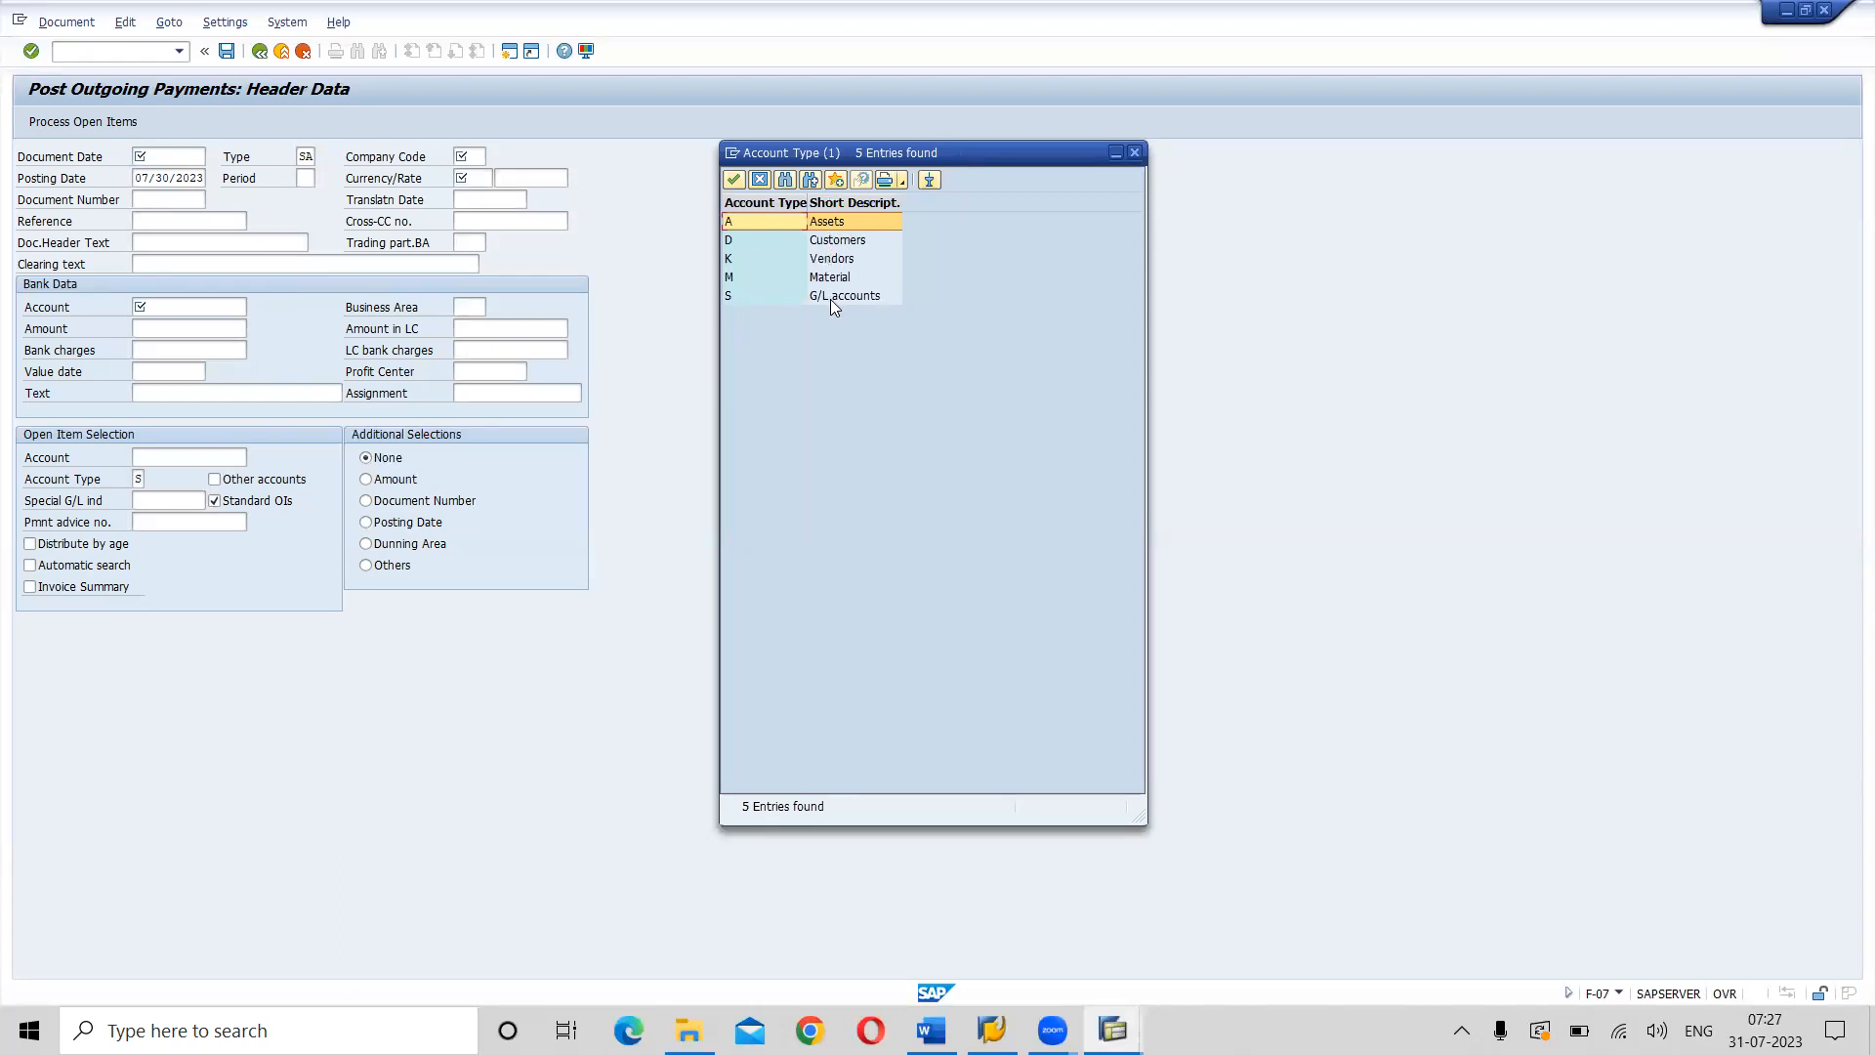
left_click(1134, 153)
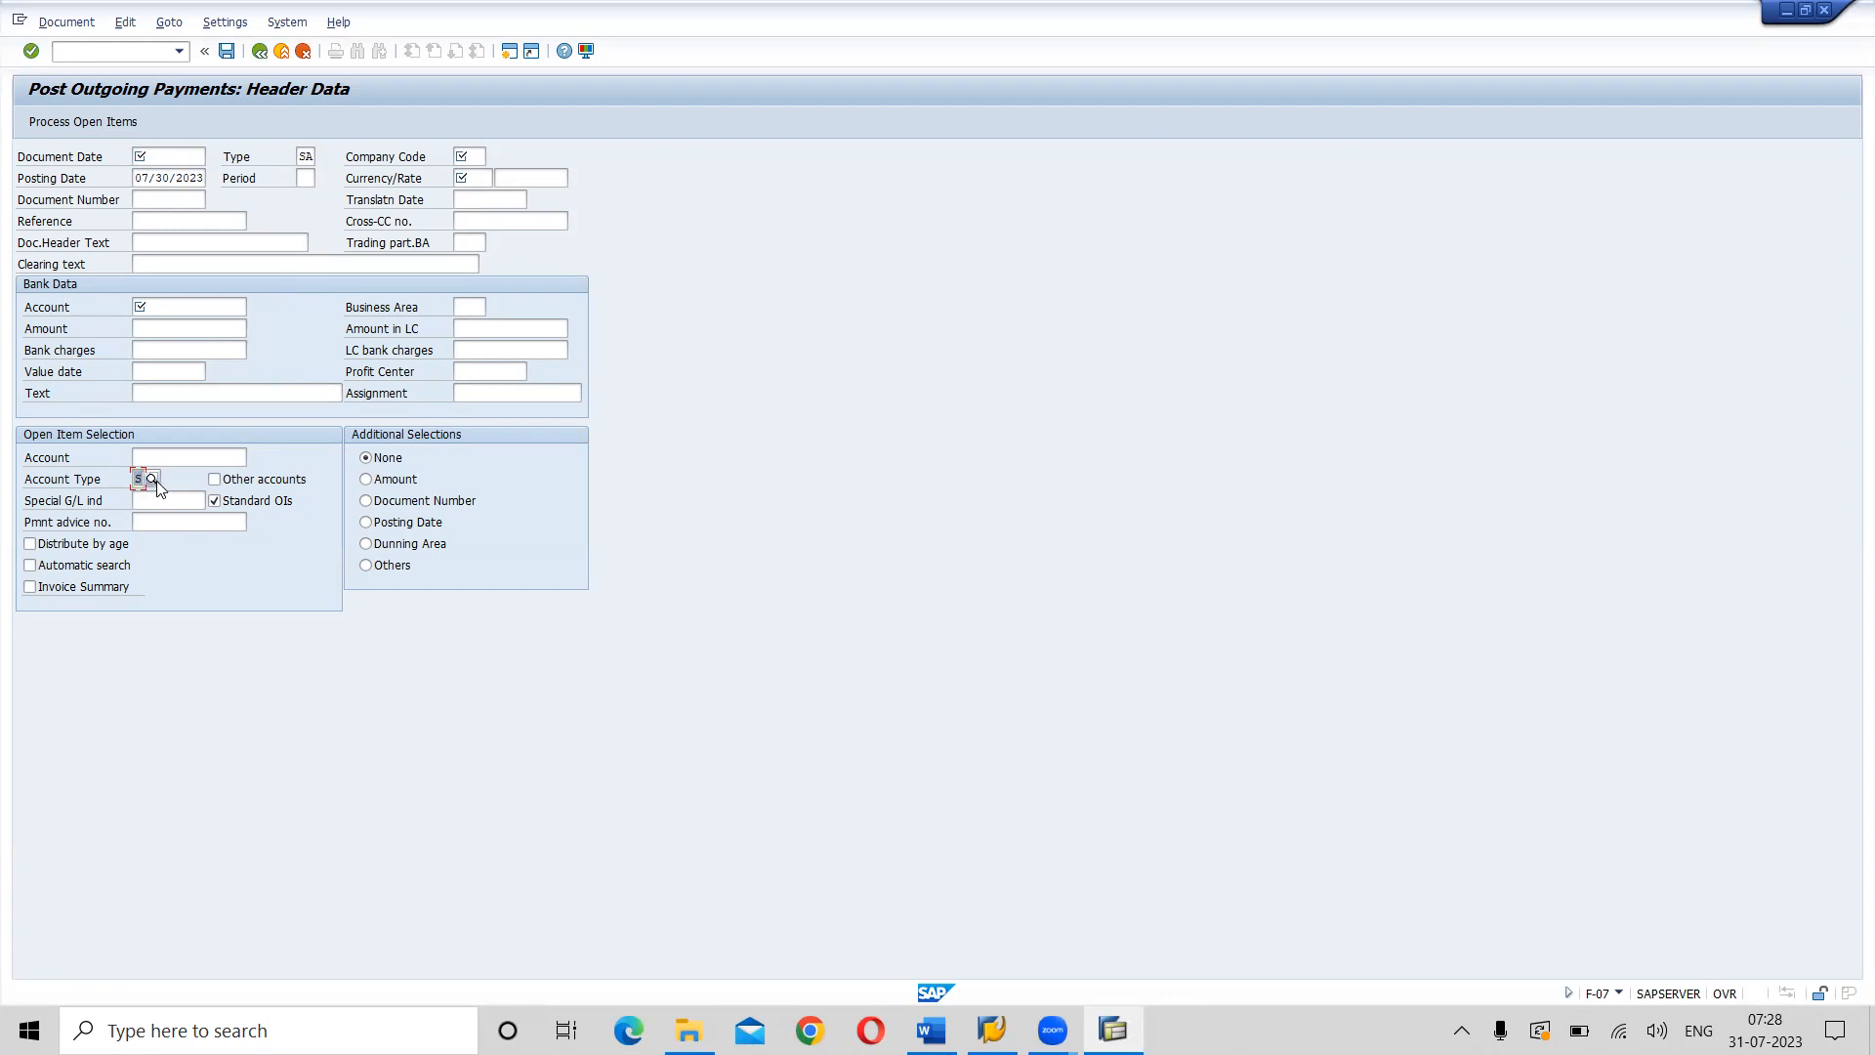
left_click(306, 162)
Review the Radio Buttons and Check Boxes sections in the Word notes, then switch back to SAP.
key("alt+Tab")
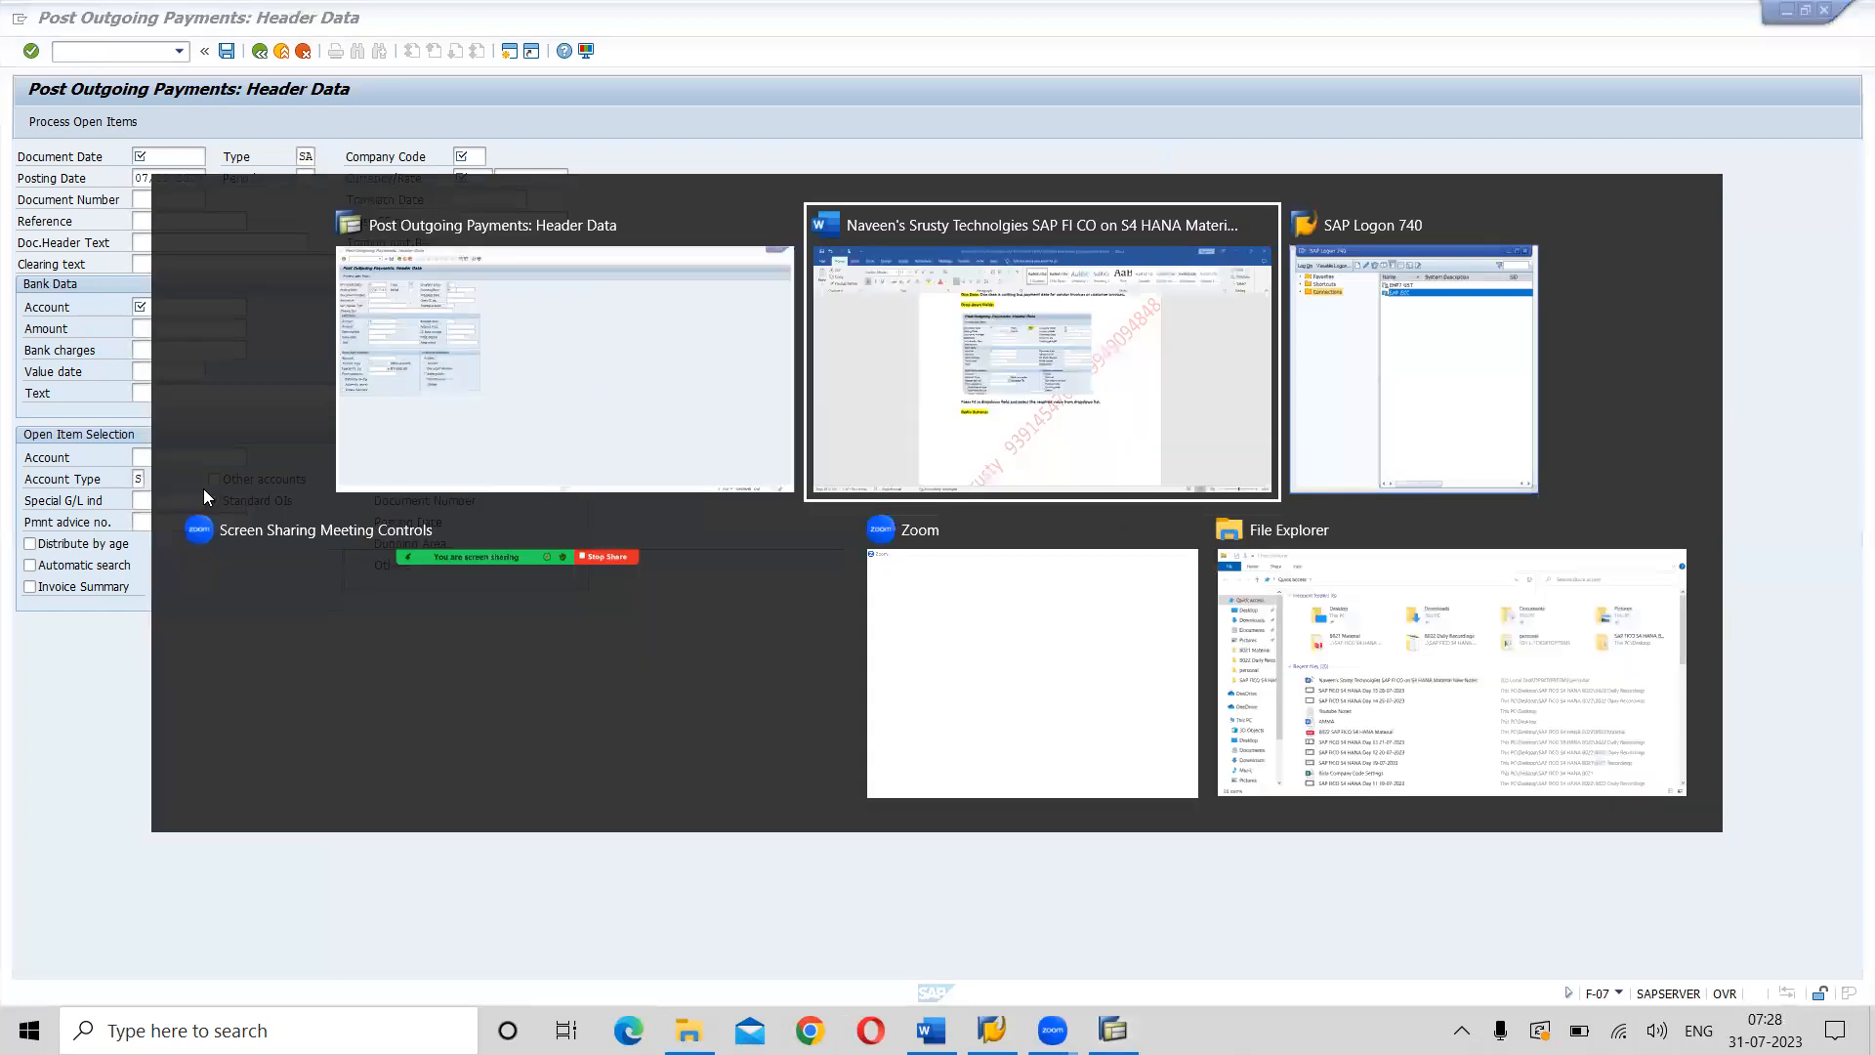
scroll(199, 499, "down", 10)
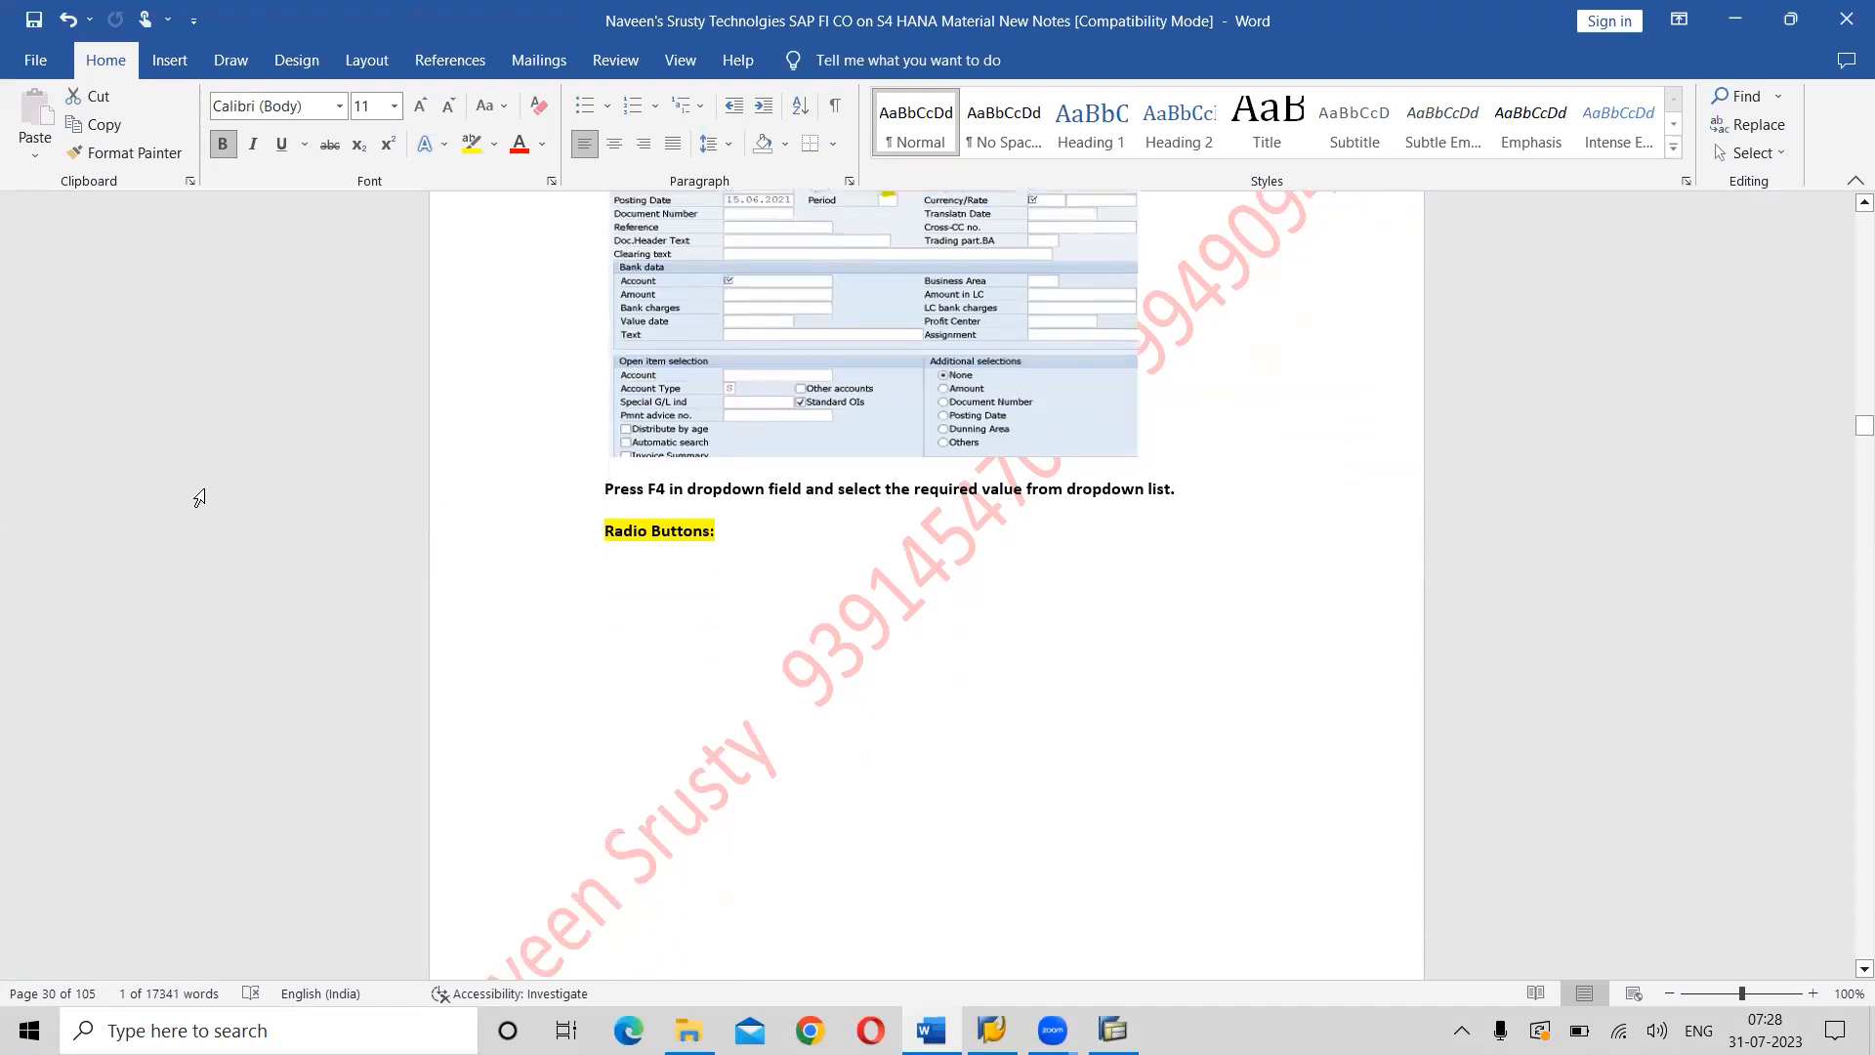
scroll(201, 498, "down", 10)
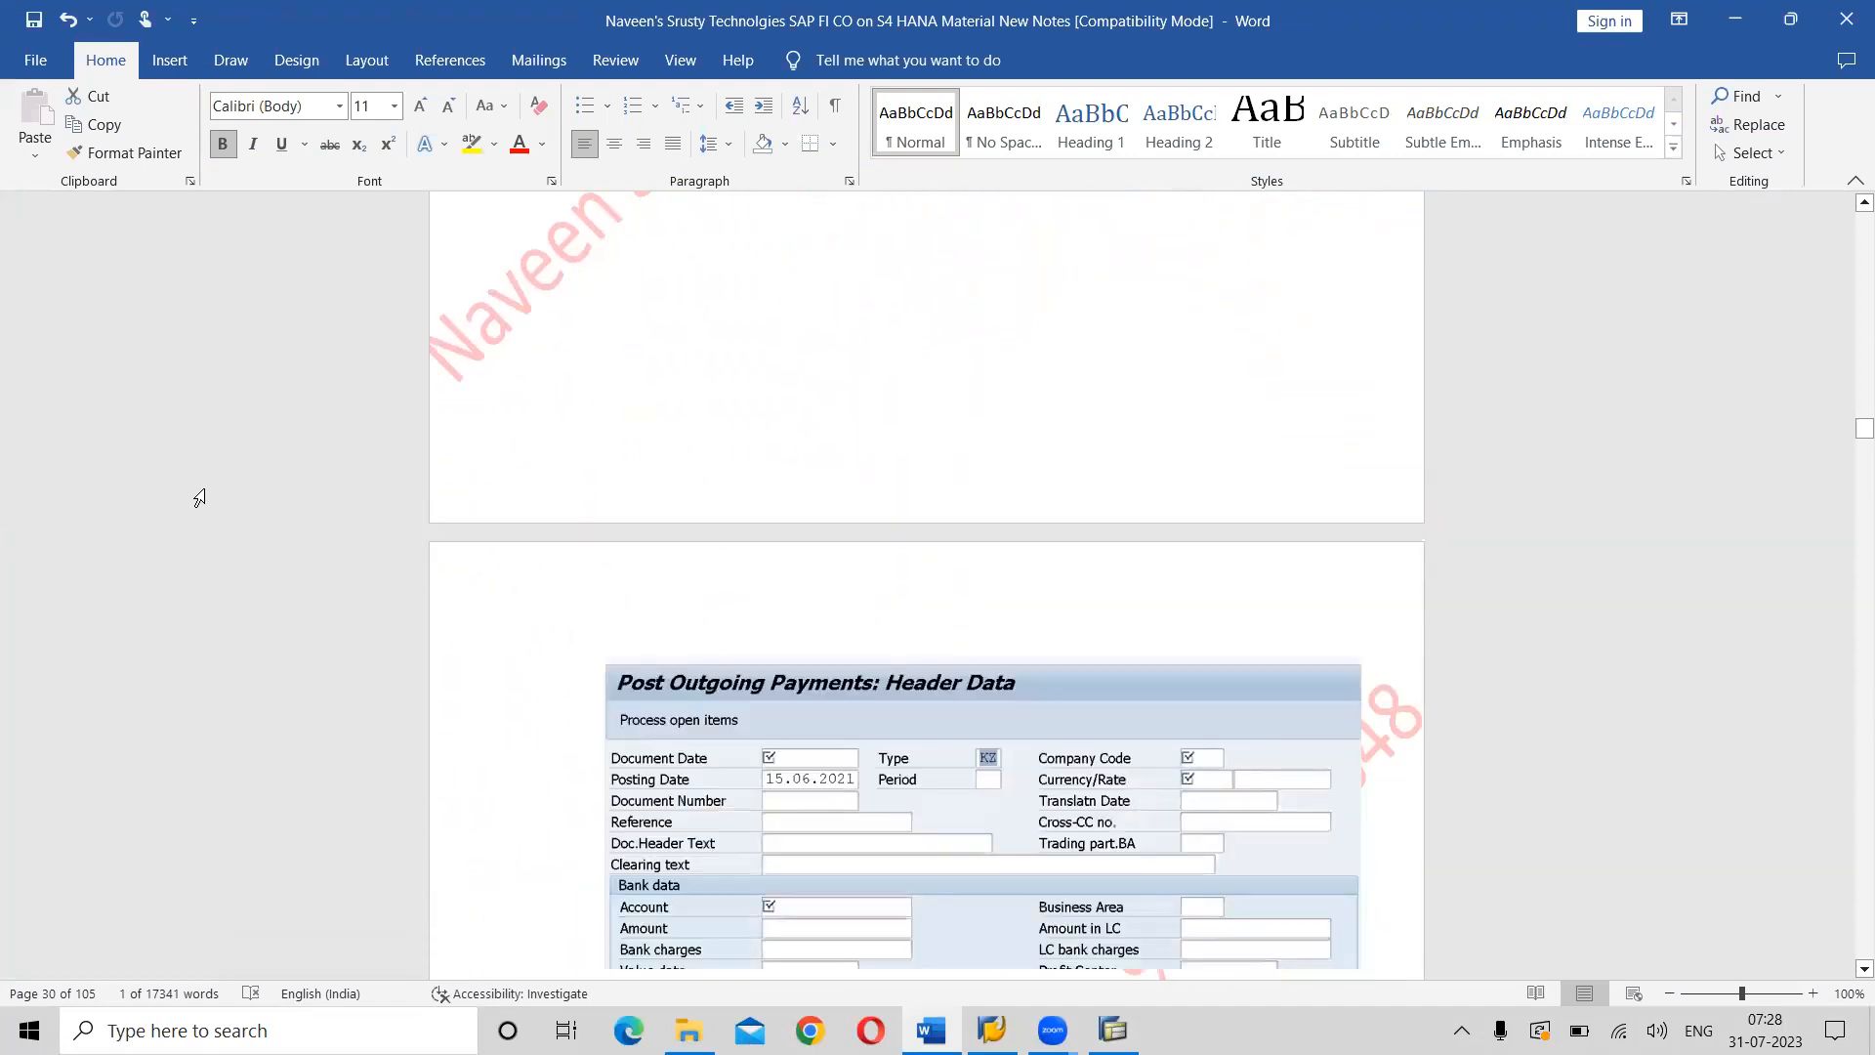
scroll(203, 489, "down", 5)
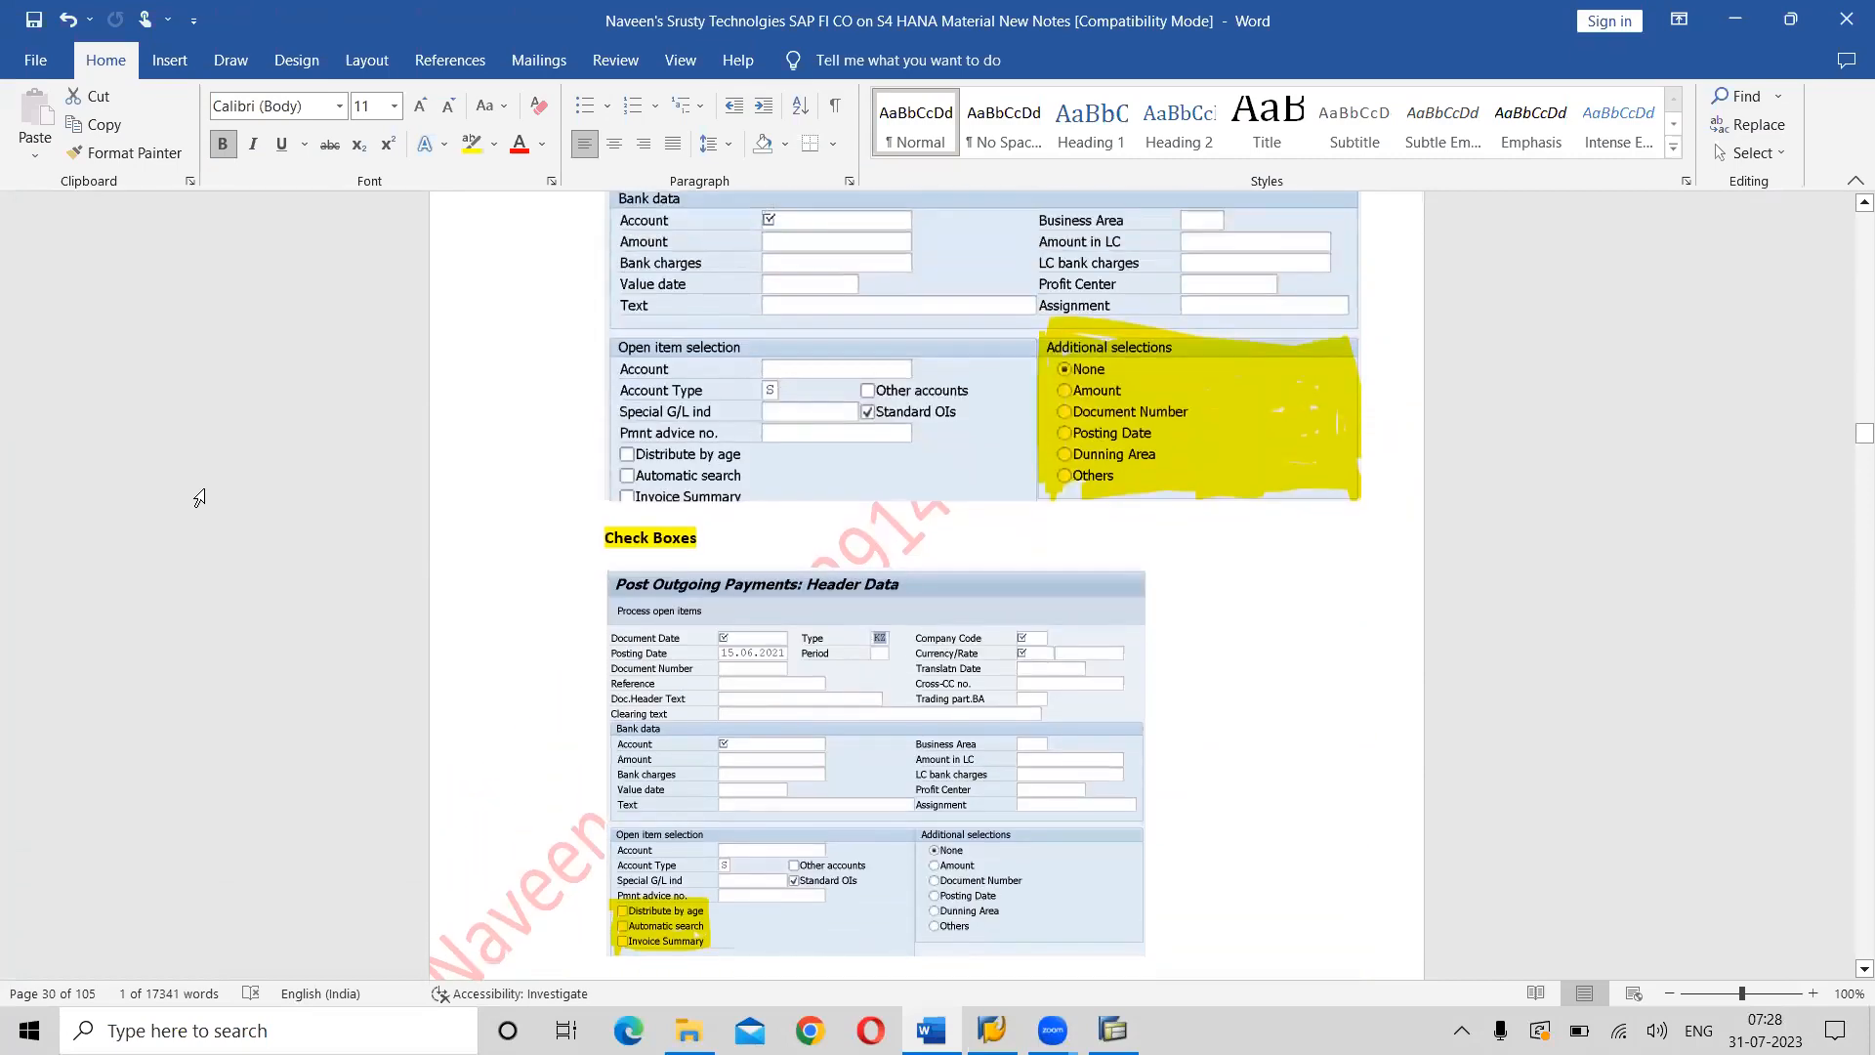
key("alt+Tab")
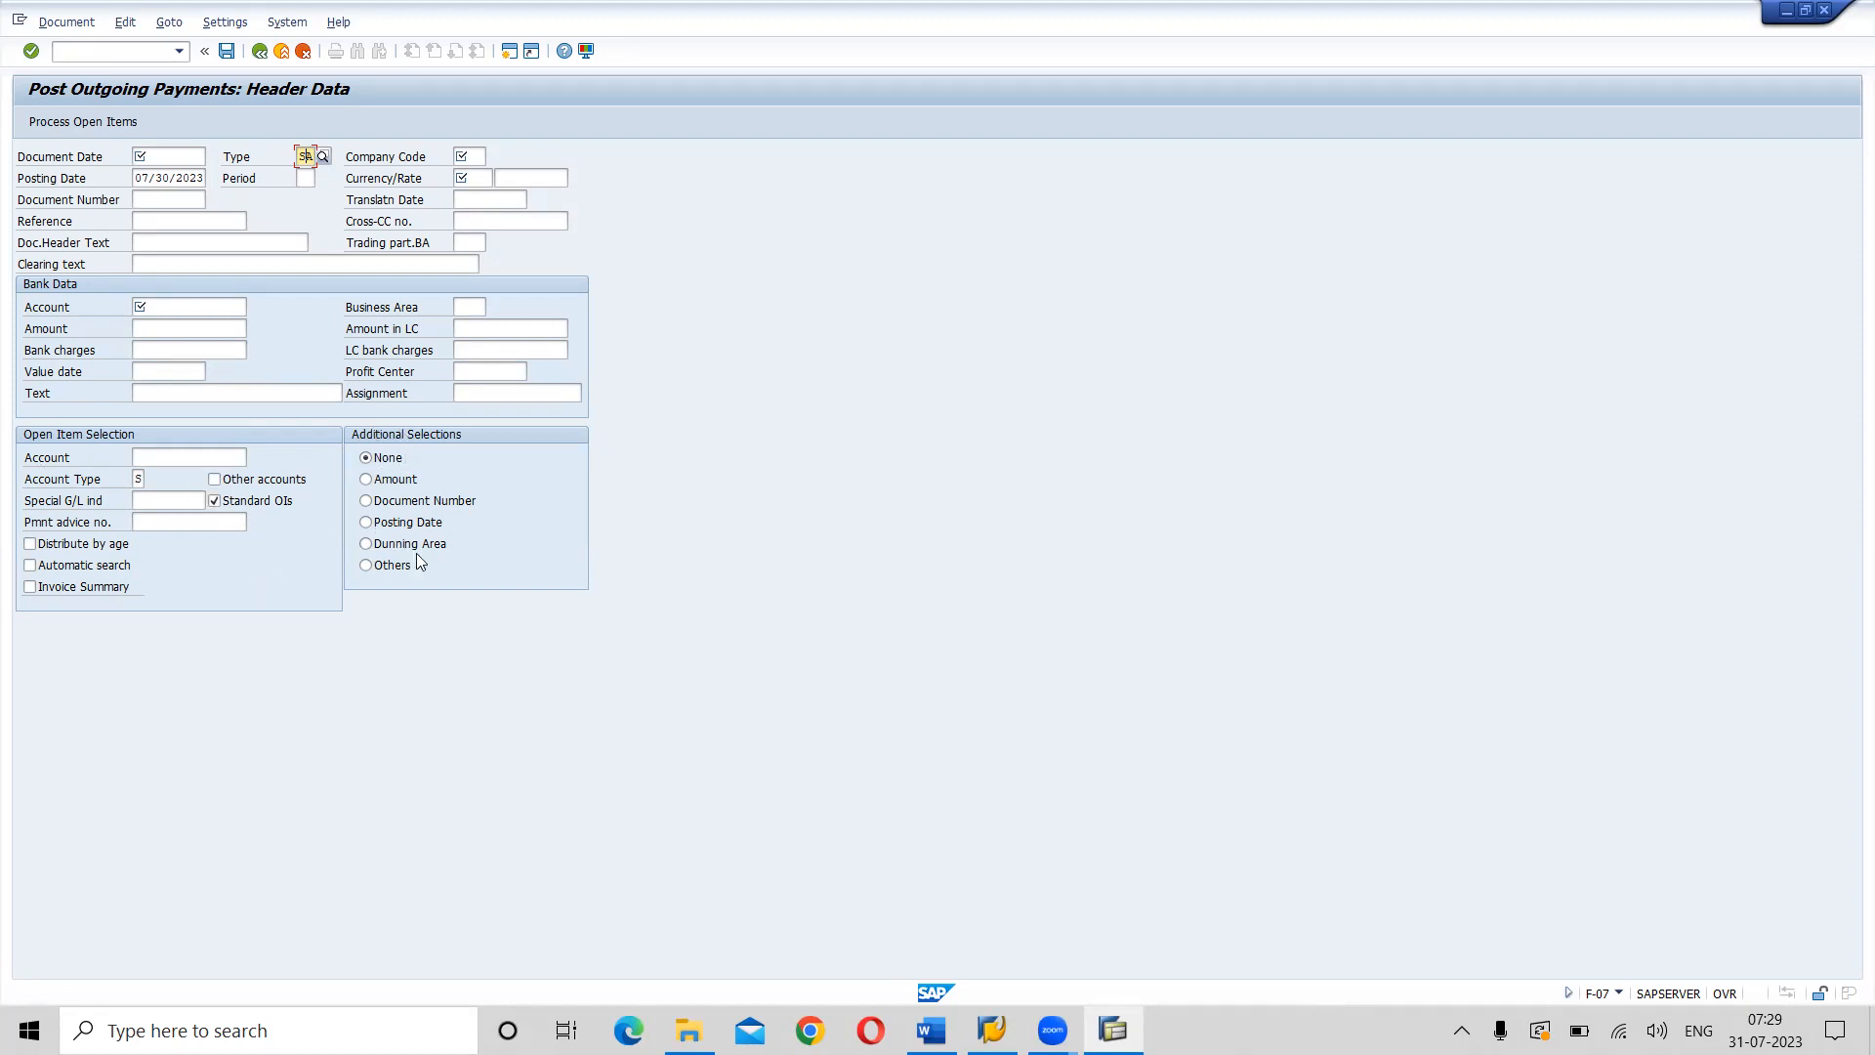
Try the Amount, Document Number, Posting Date and Others options under Additional Selections, ending on None.
left_click(369, 480)
left_click(367, 503)
left_click(368, 522)
left_click(367, 567)
left_click(363, 458)
left_click(365, 503)
Switch to the Word notes and examine the Check Boxes section with its highlighted F-07 options.
key("alt+Tab")
scroll(336, 546, "down", 1)
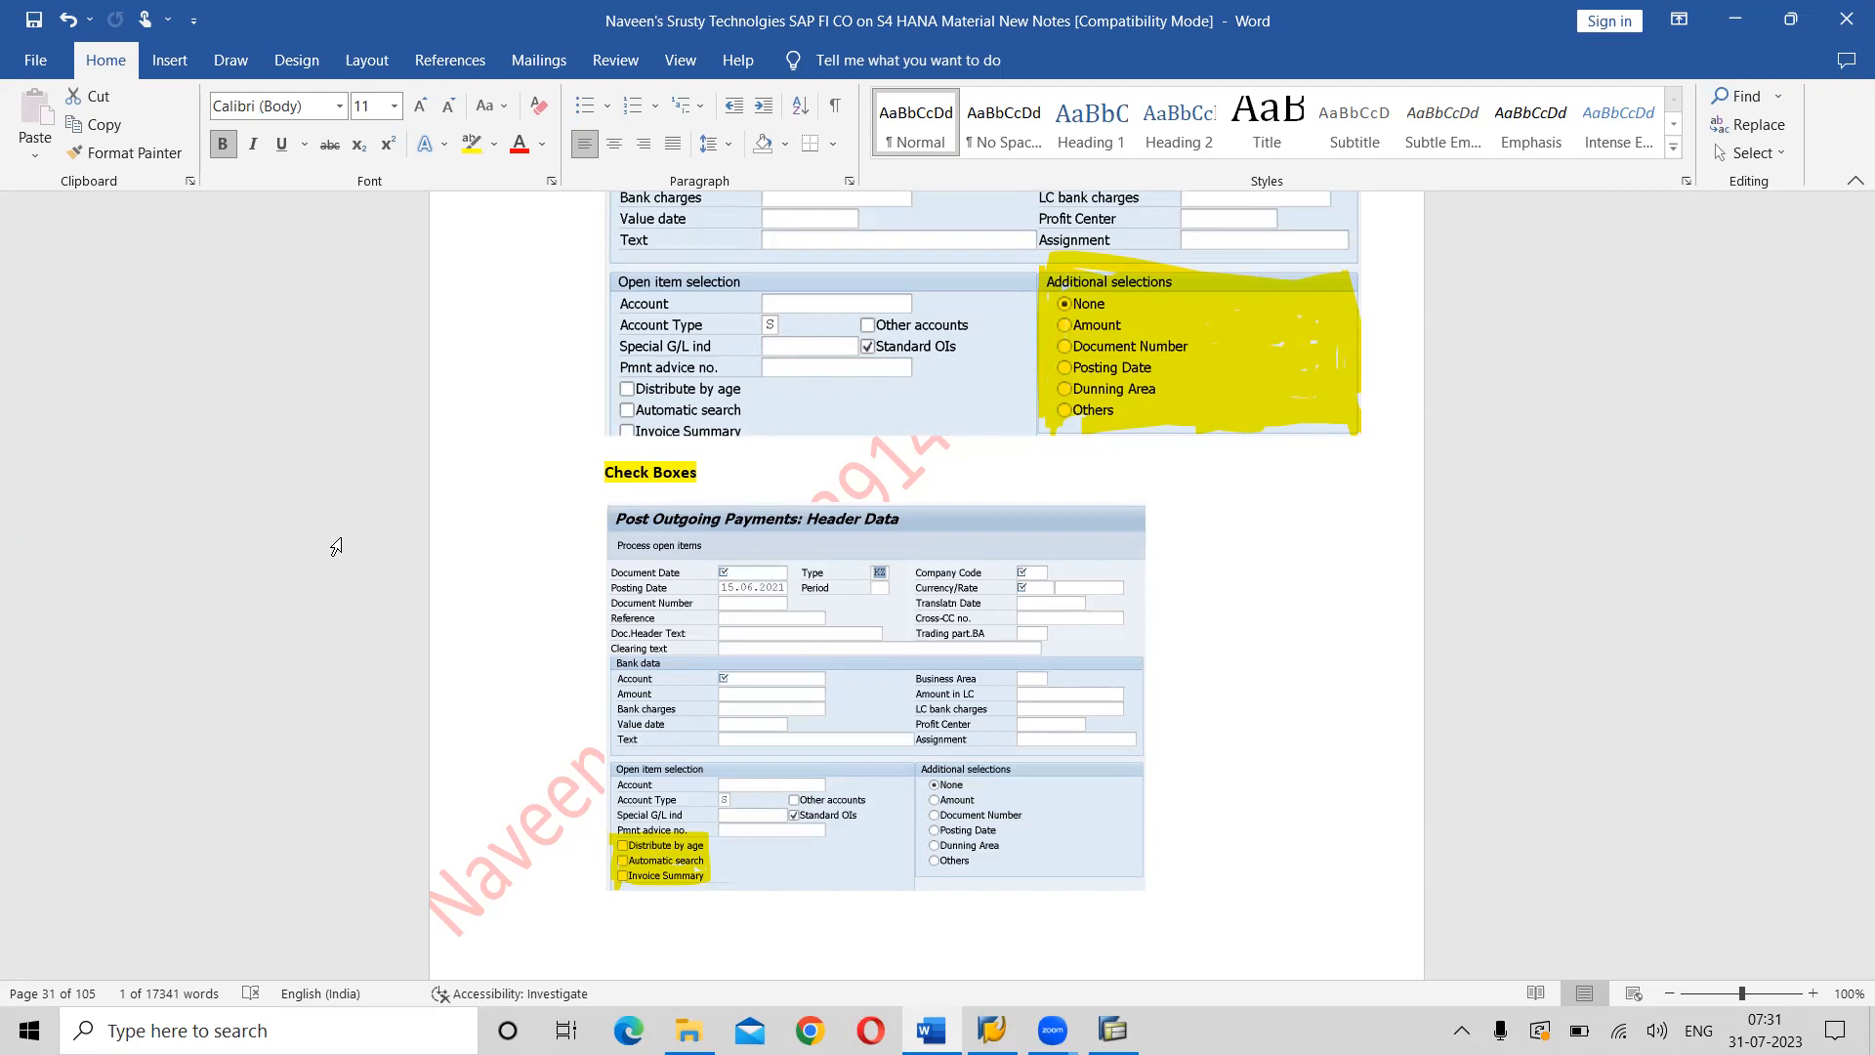
scroll(336, 547, "down", 10)
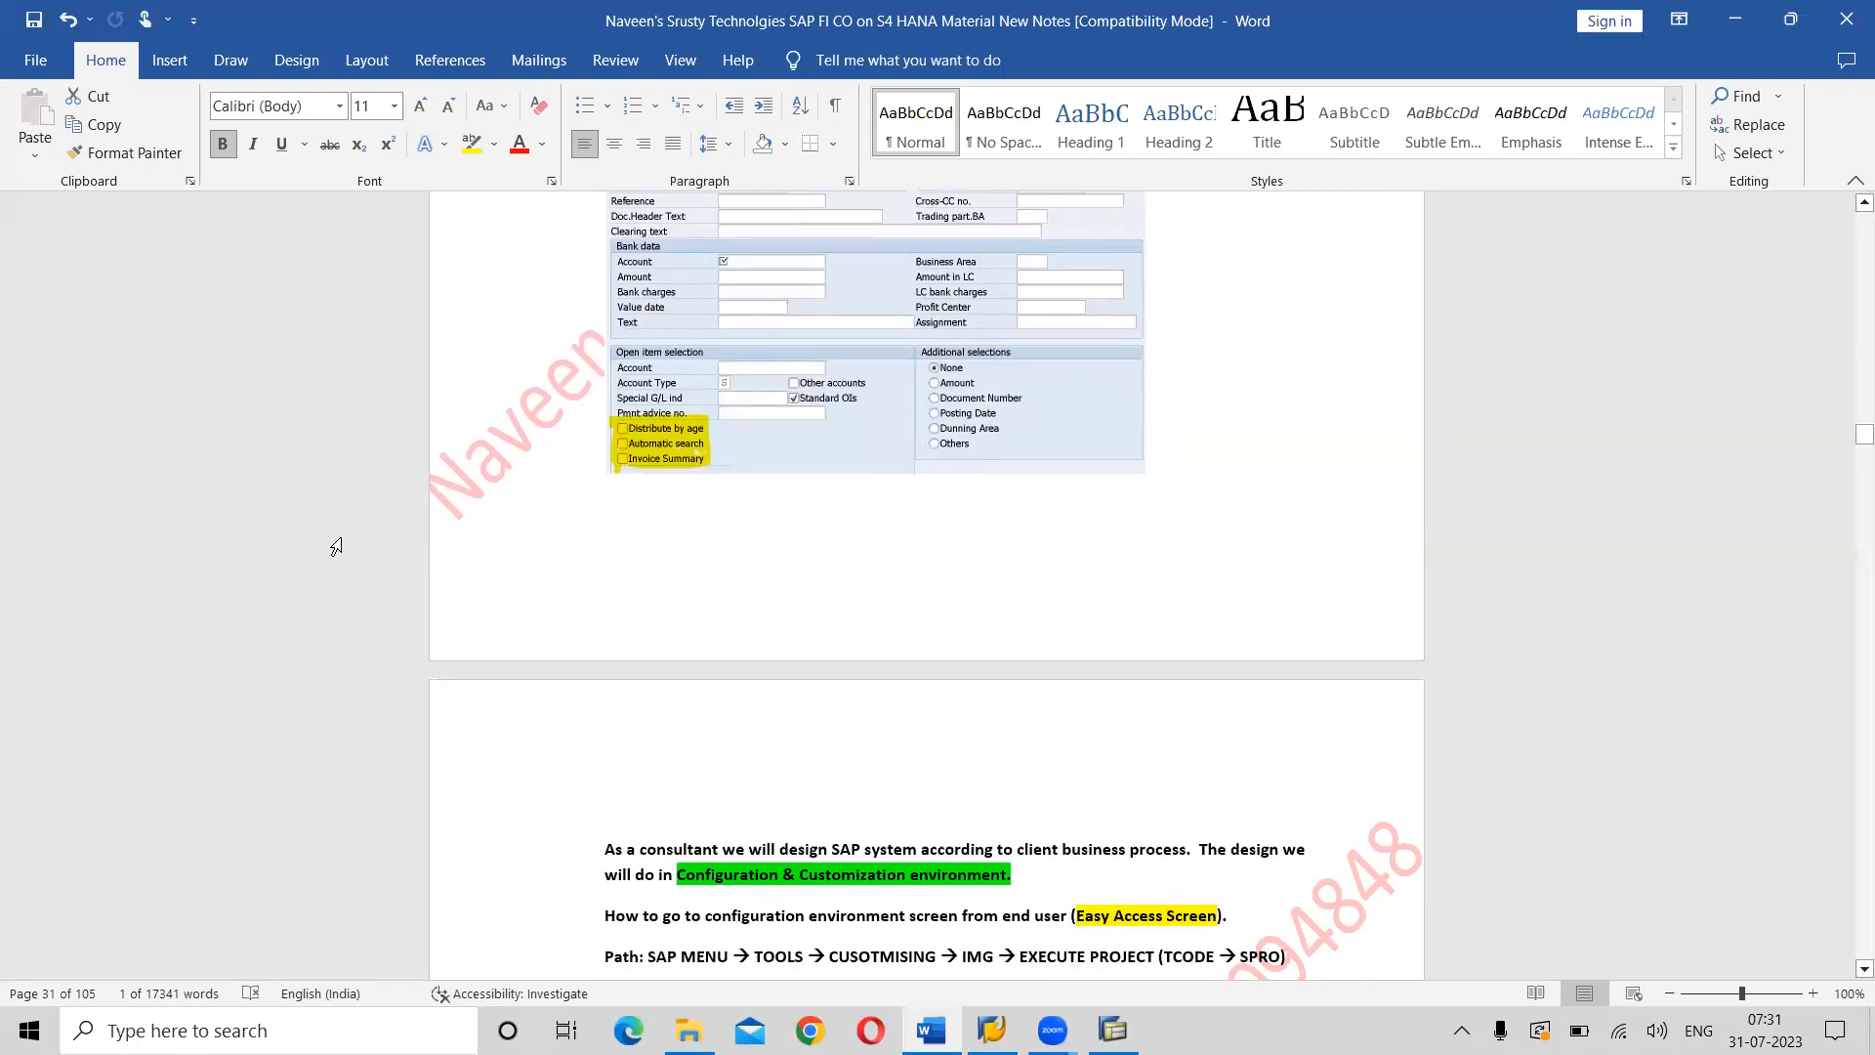
scroll(336, 547, "up", 3)
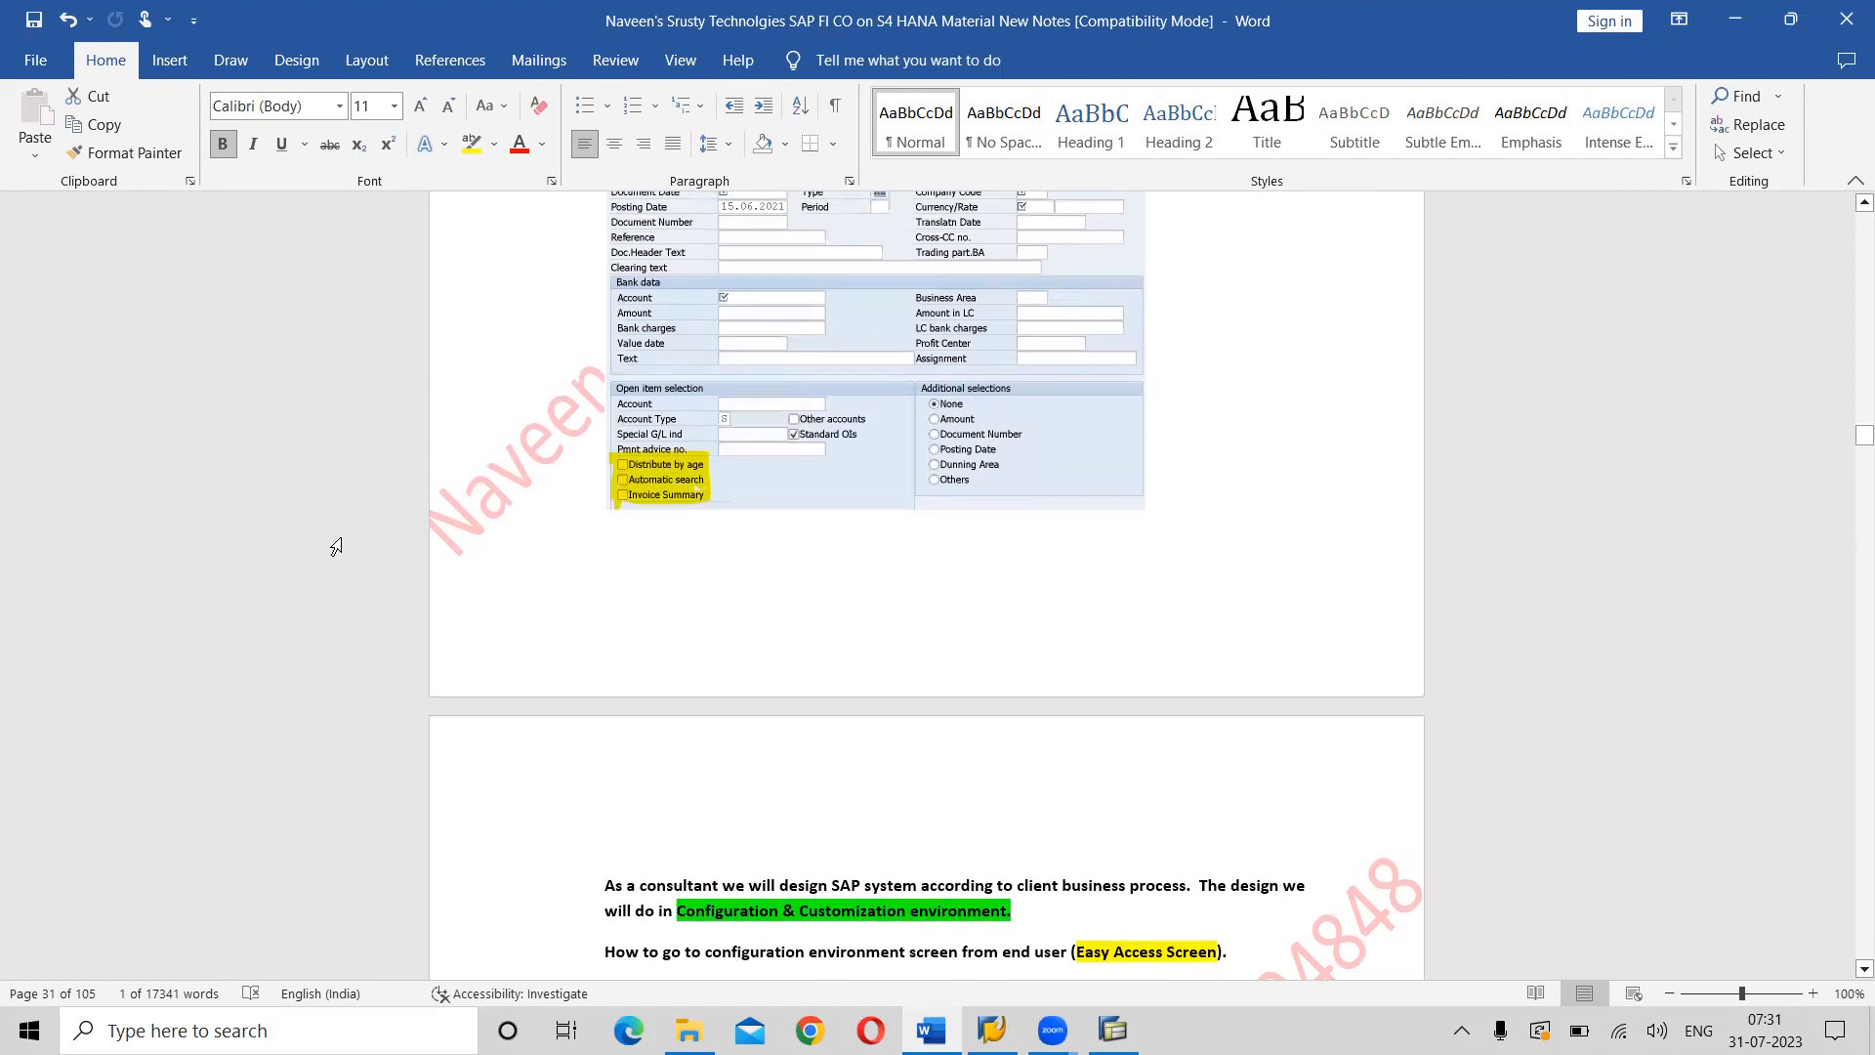
Return to SAP and tick Distribute by age and Invoice Summary, toggling Automatic search and Other accounts on and off.
key("alt+Tab")
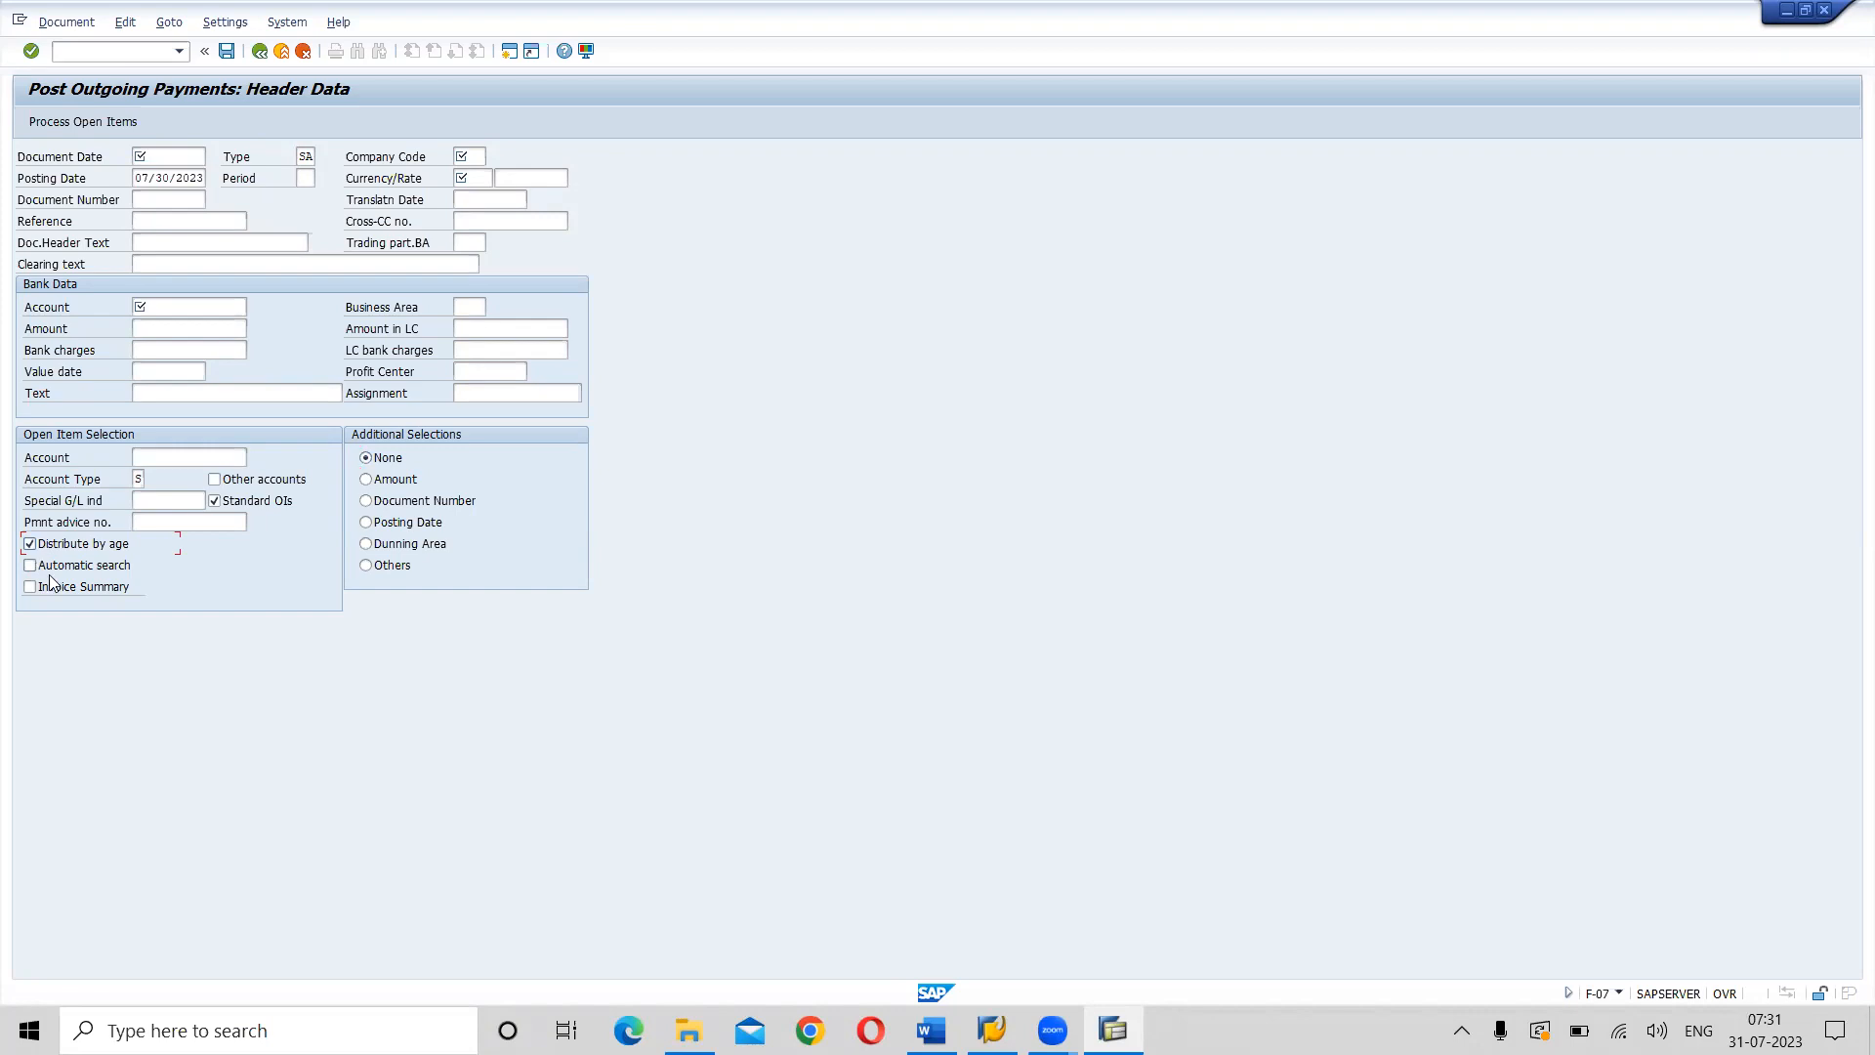
left_click(31, 567)
left_click(215, 479)
left_click(252, 480)
Switch to the Word notes and go back through the field sections to the Date fields heading and its example.
key("alt+Tab")
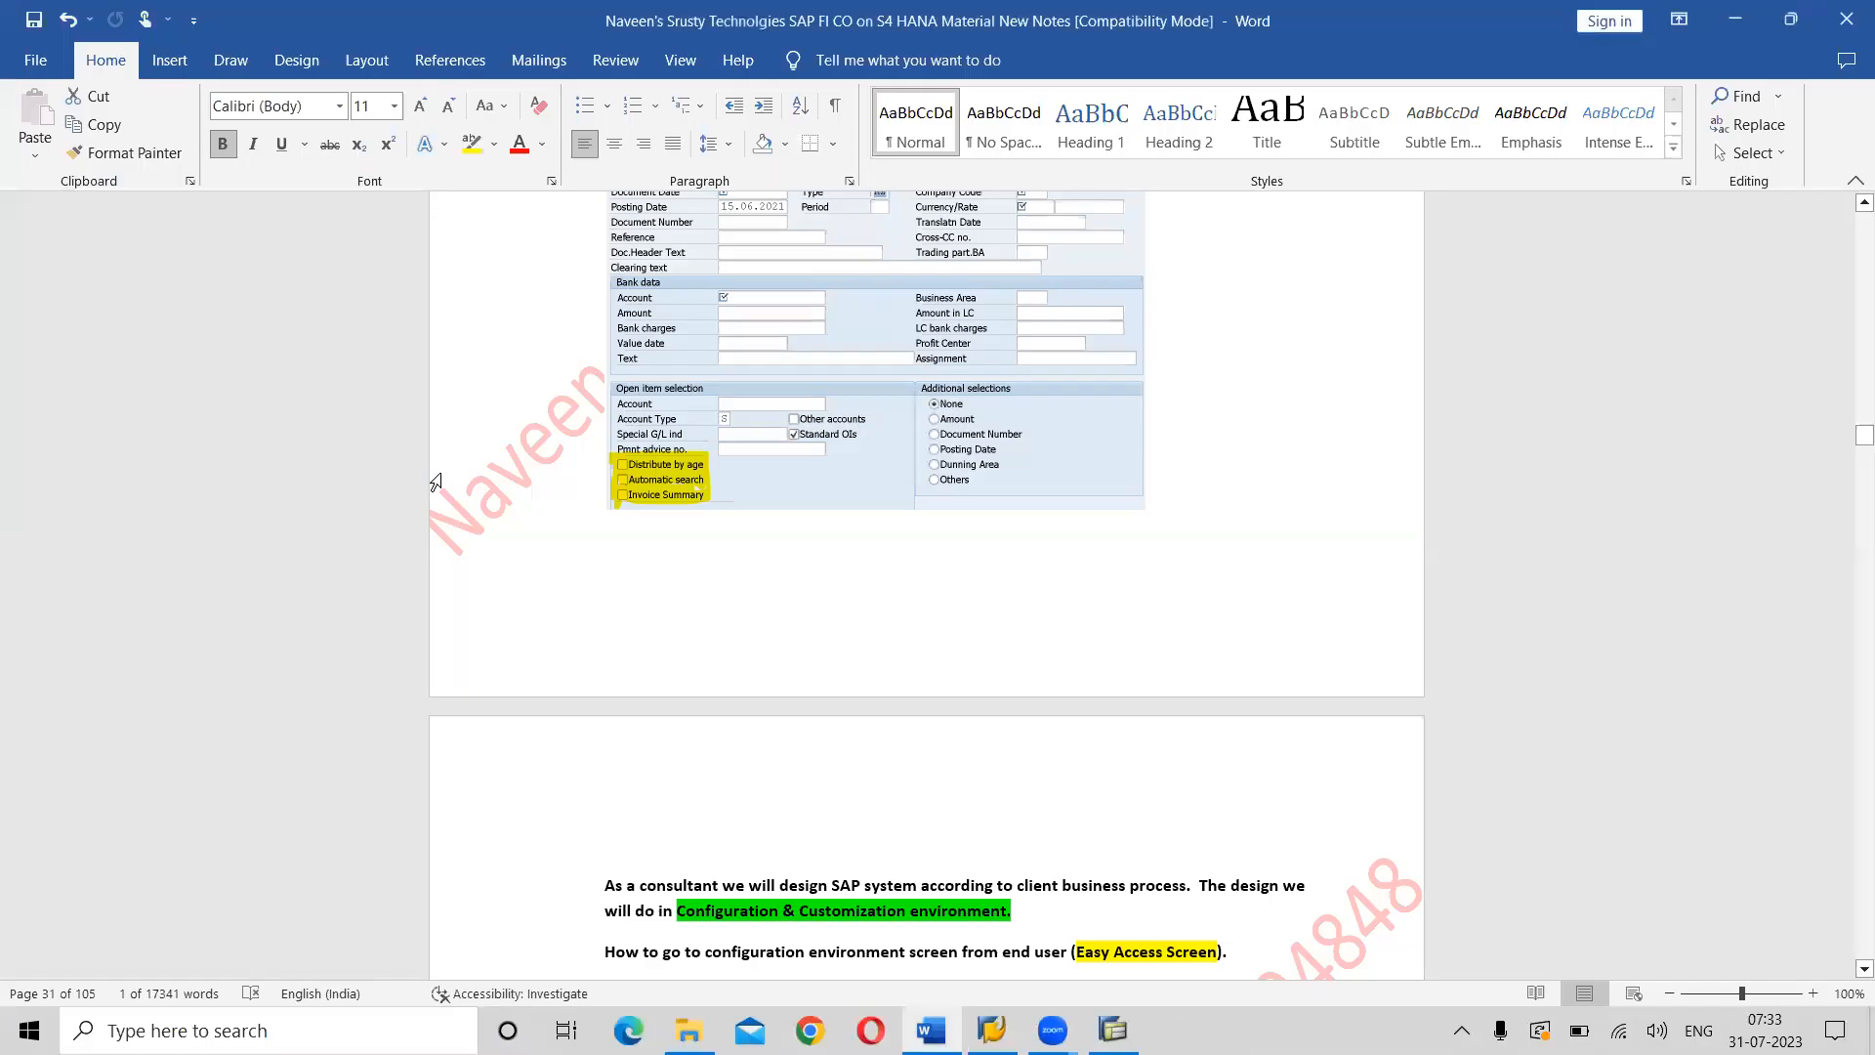
scroll(435, 482, "down", 4)
scroll(435, 482, "up", 10)
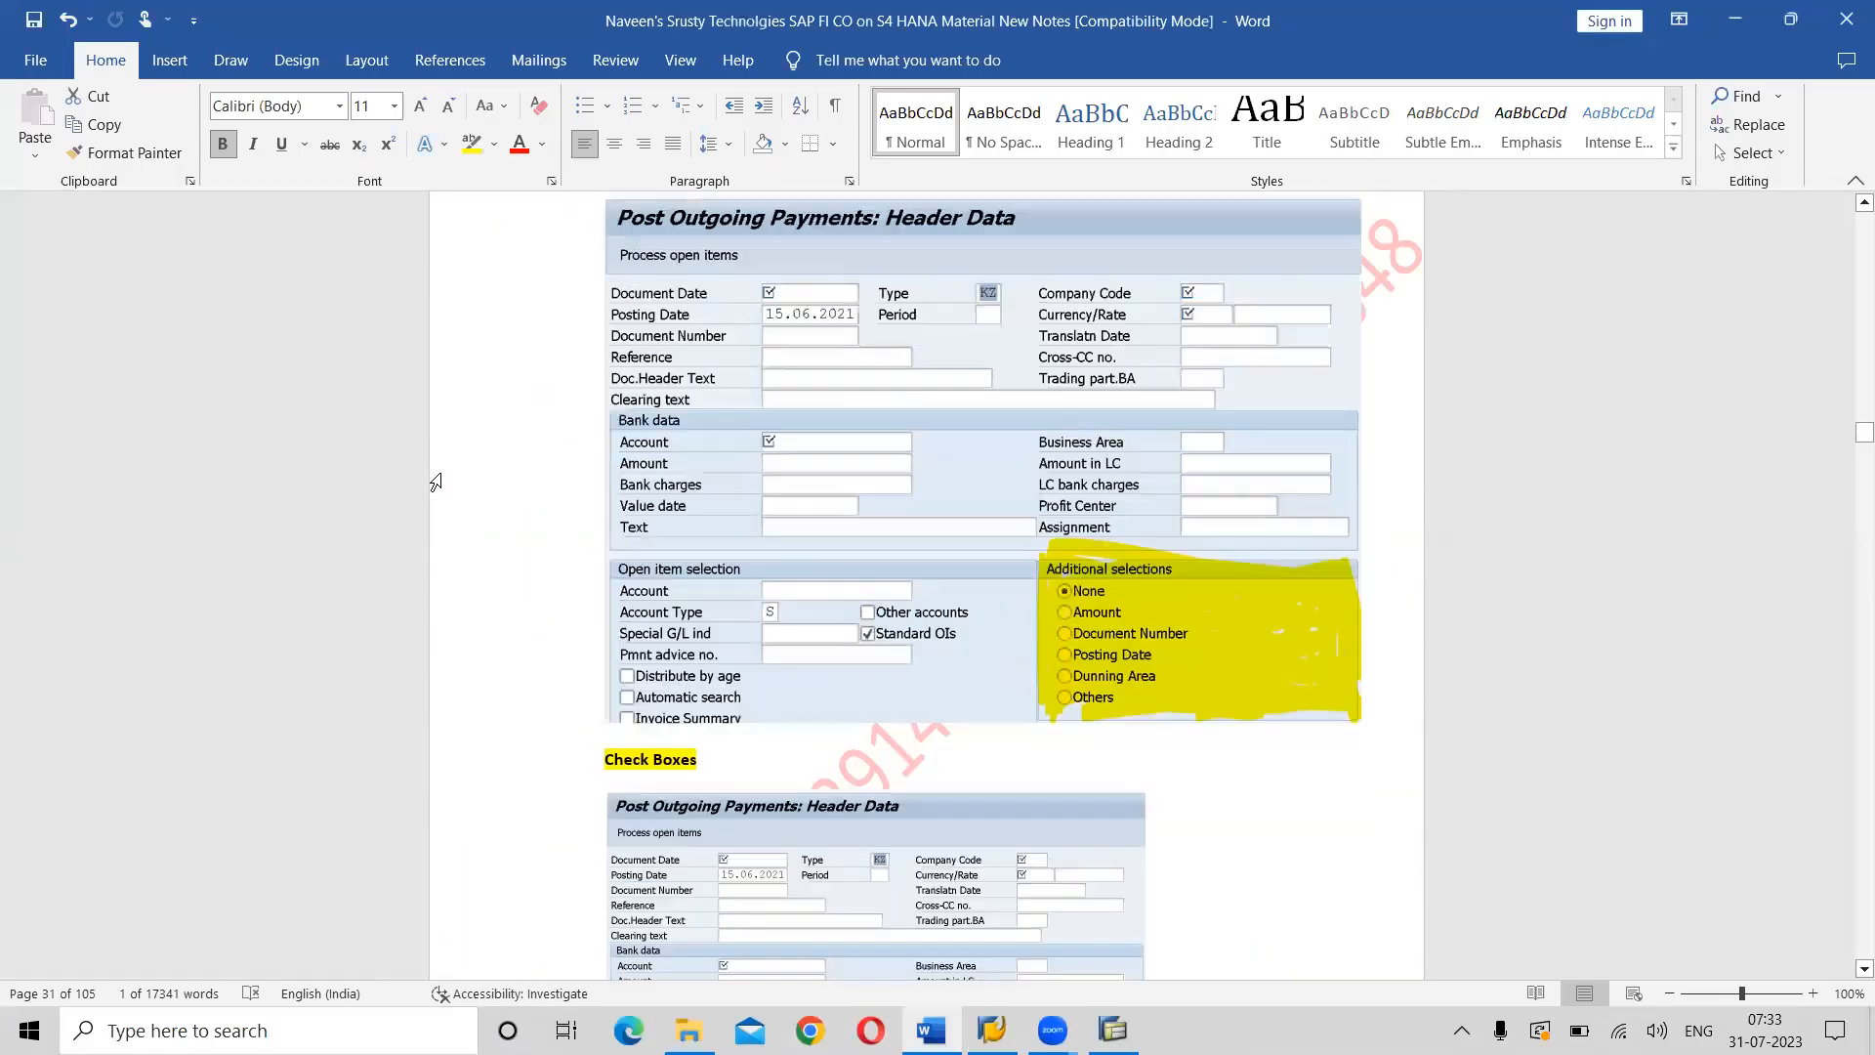
scroll(435, 481, "up", 15)
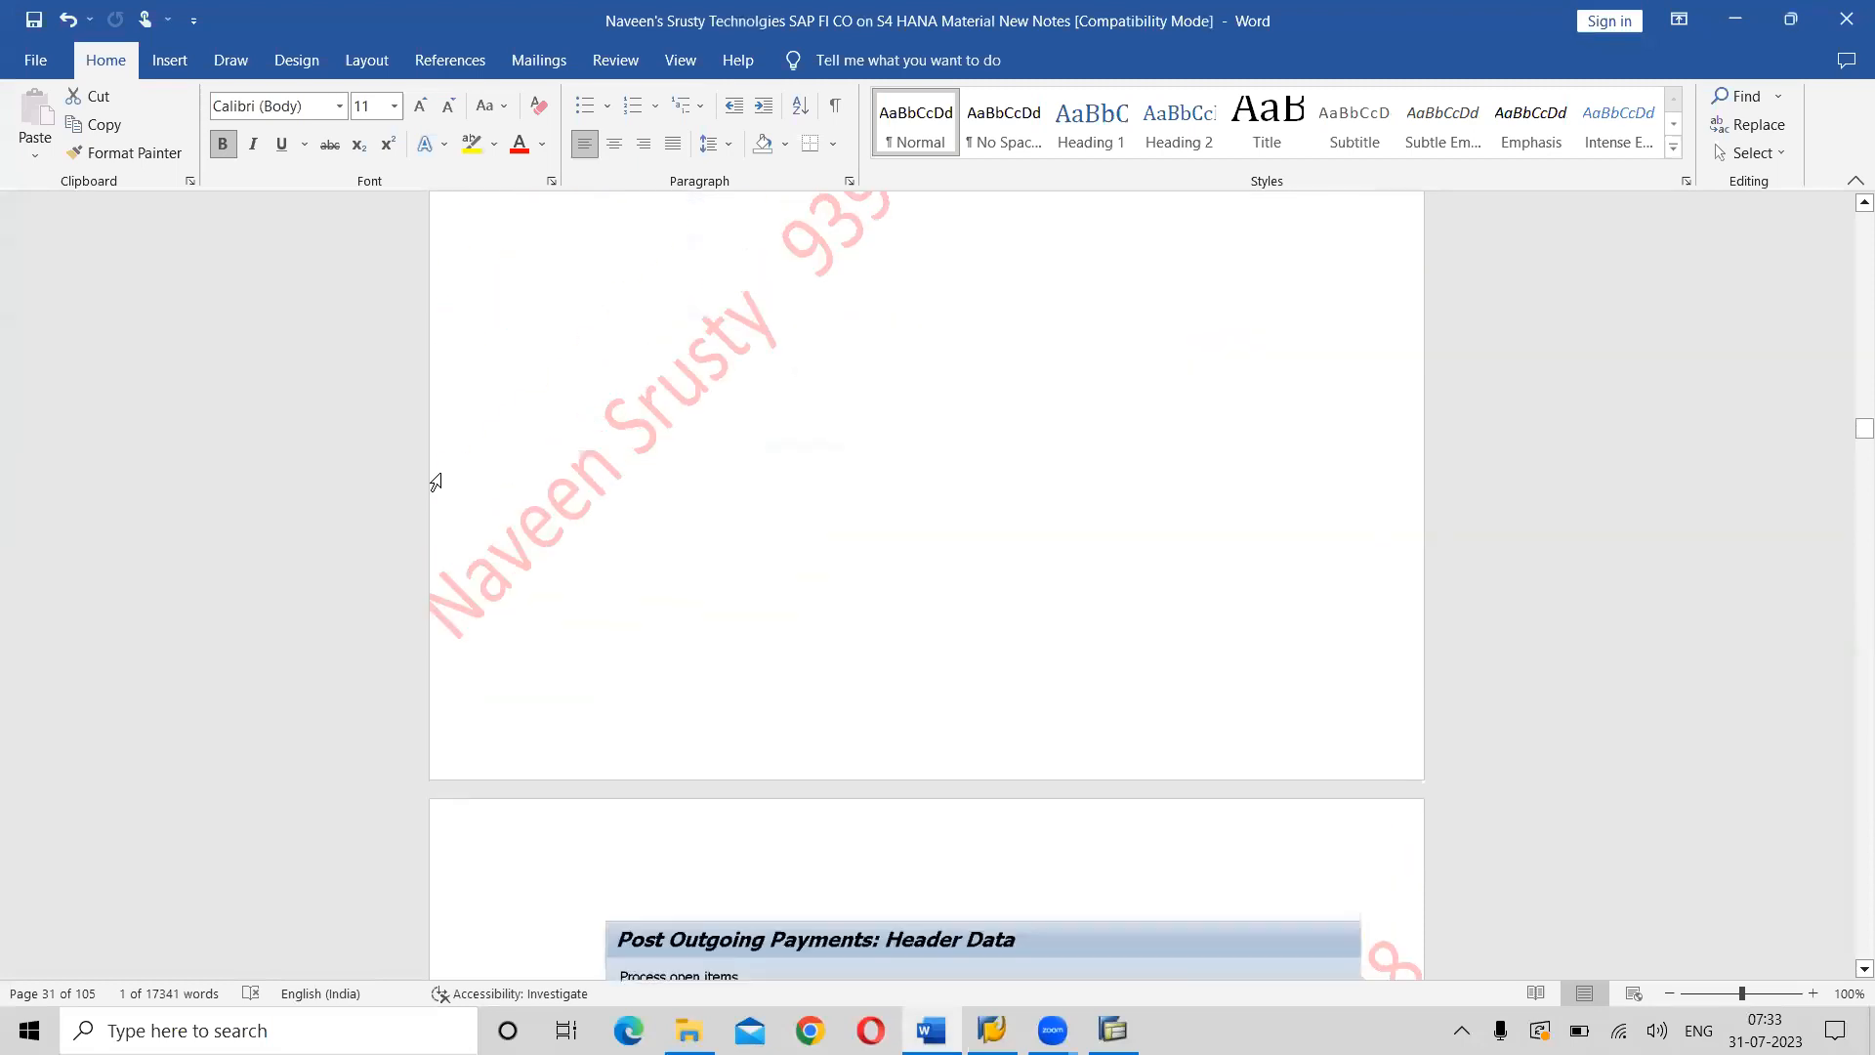
scroll(436, 481, "up", 10)
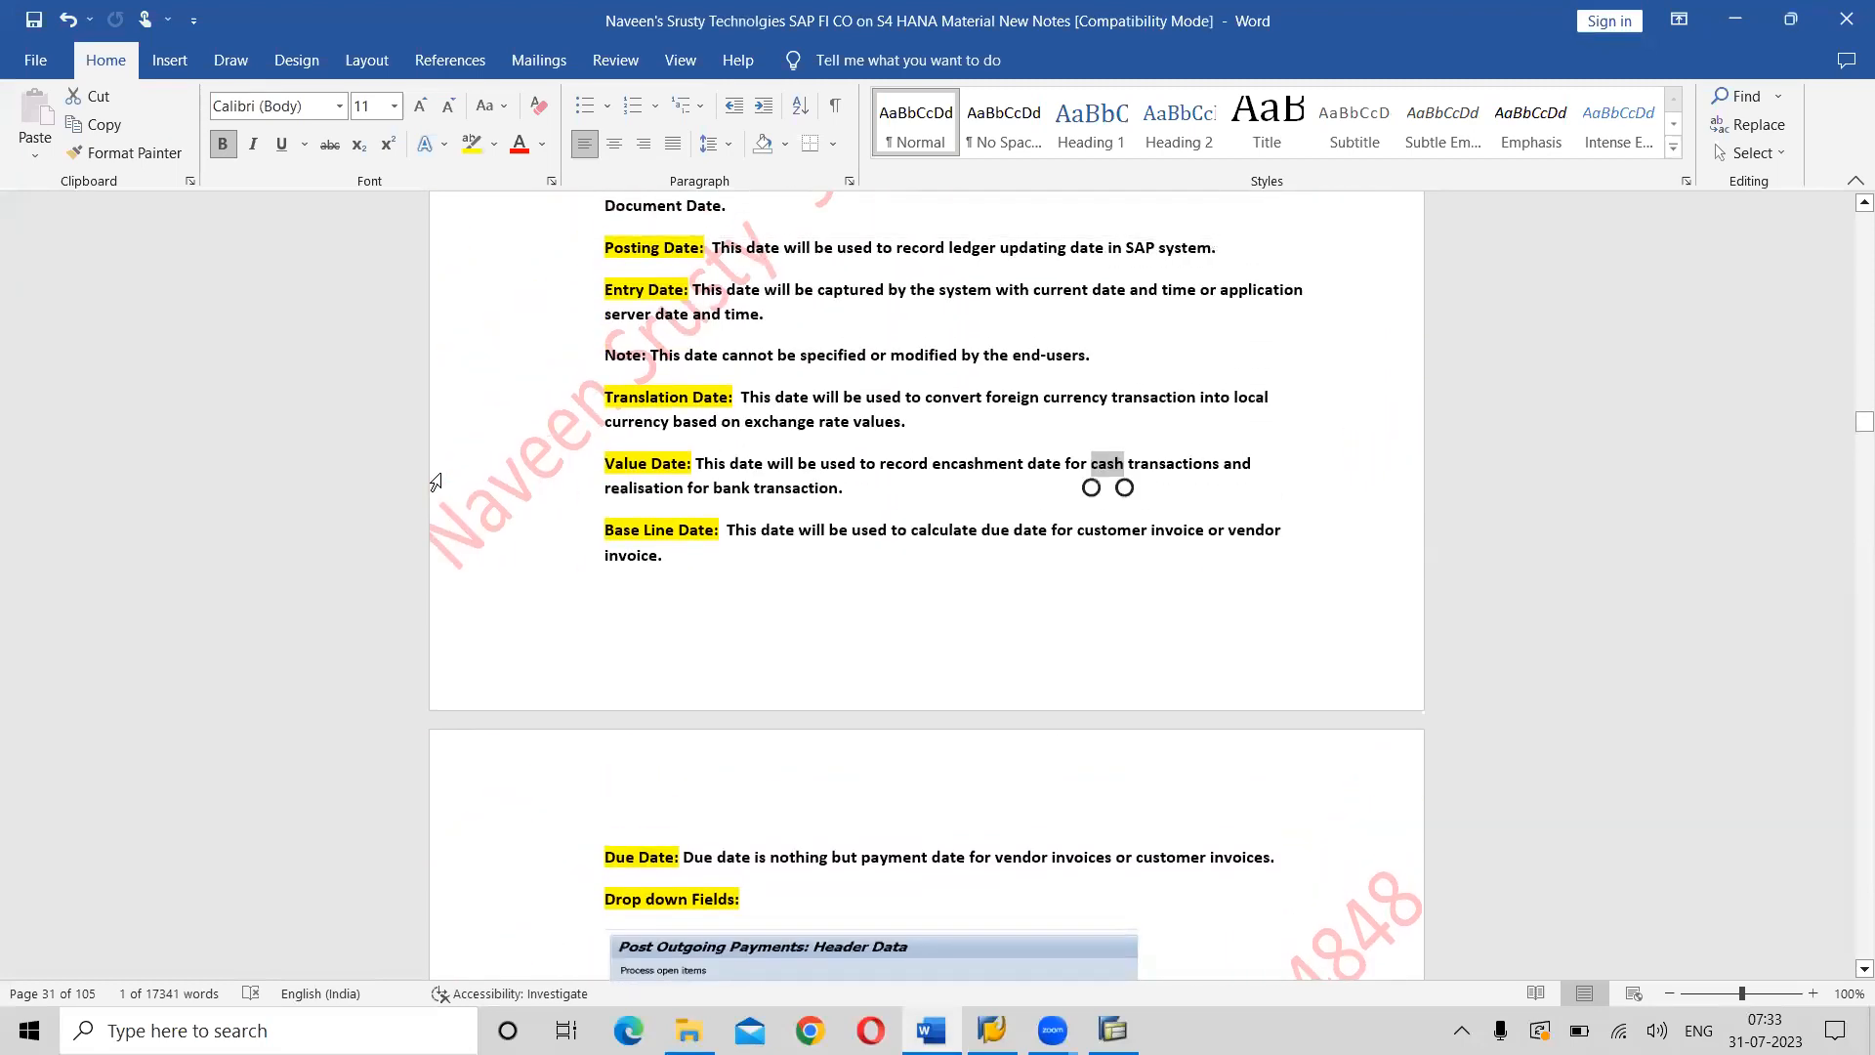
scroll(435, 481, "up", 10)
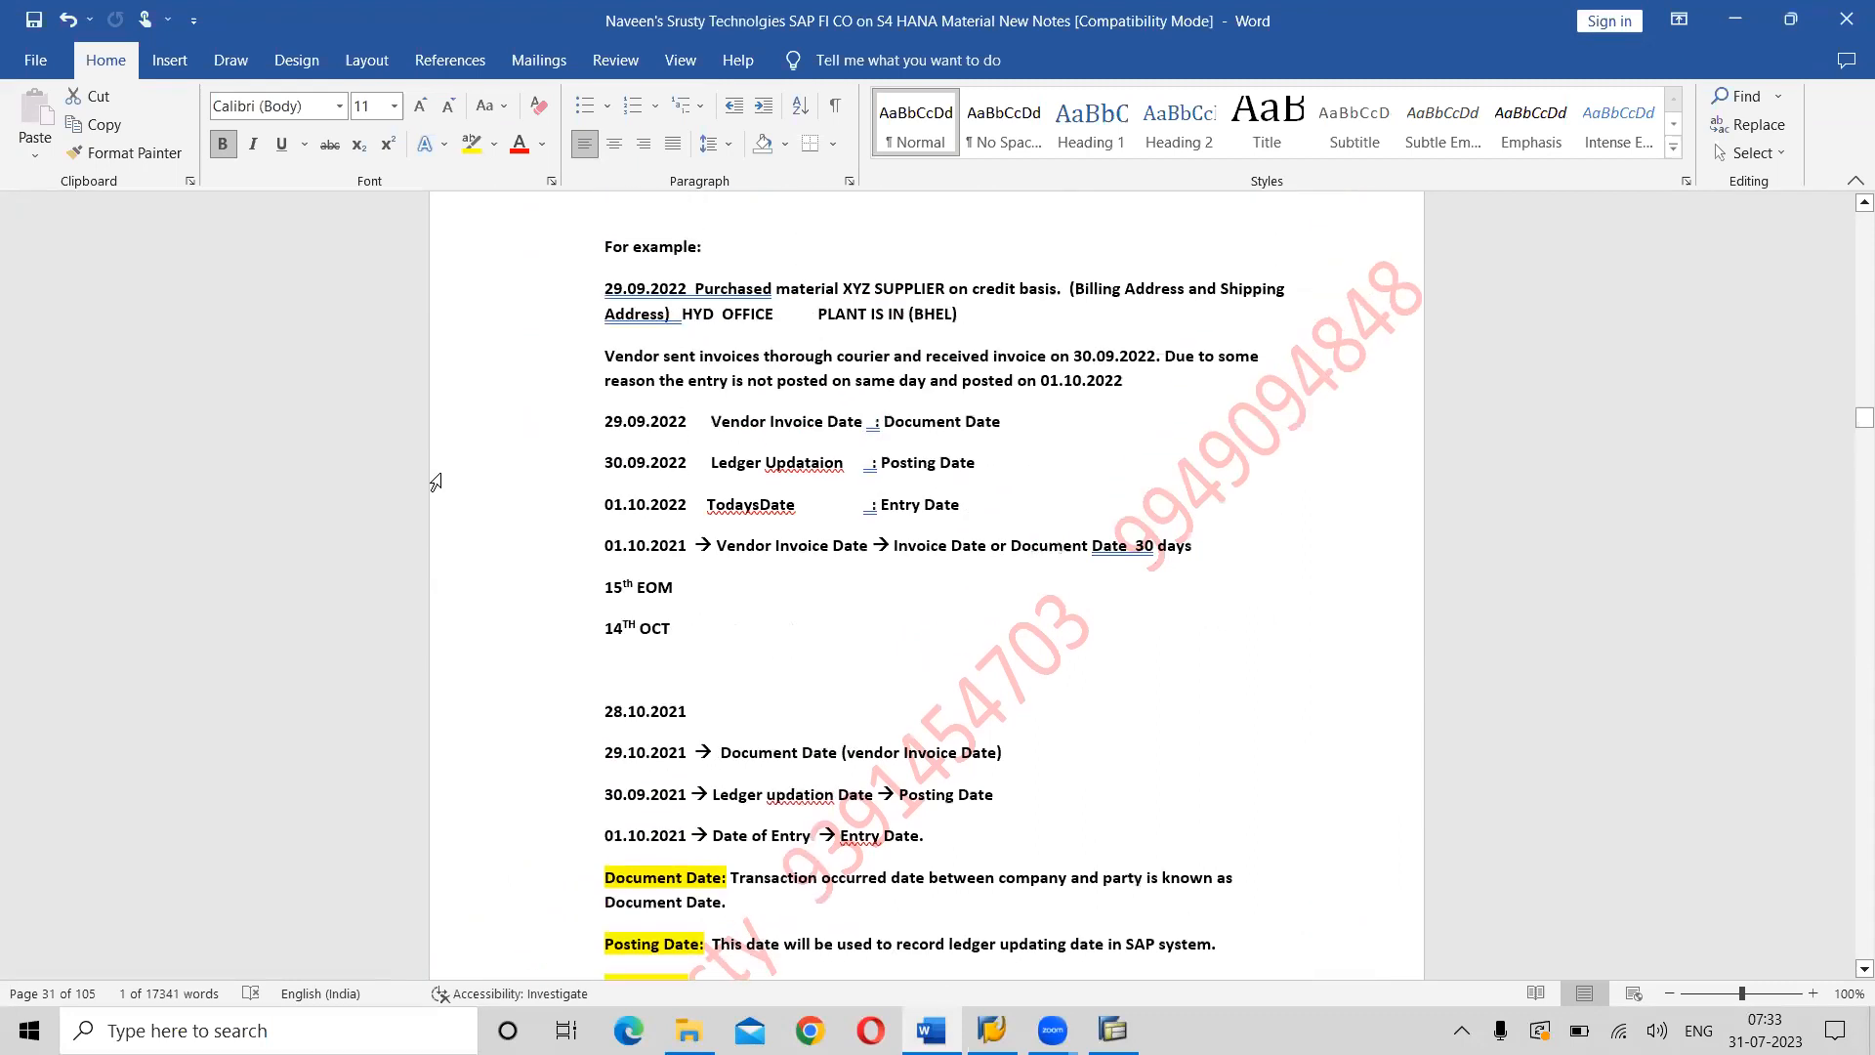
scroll(436, 482, "up", 8)
scroll(436, 481, "down", 4)
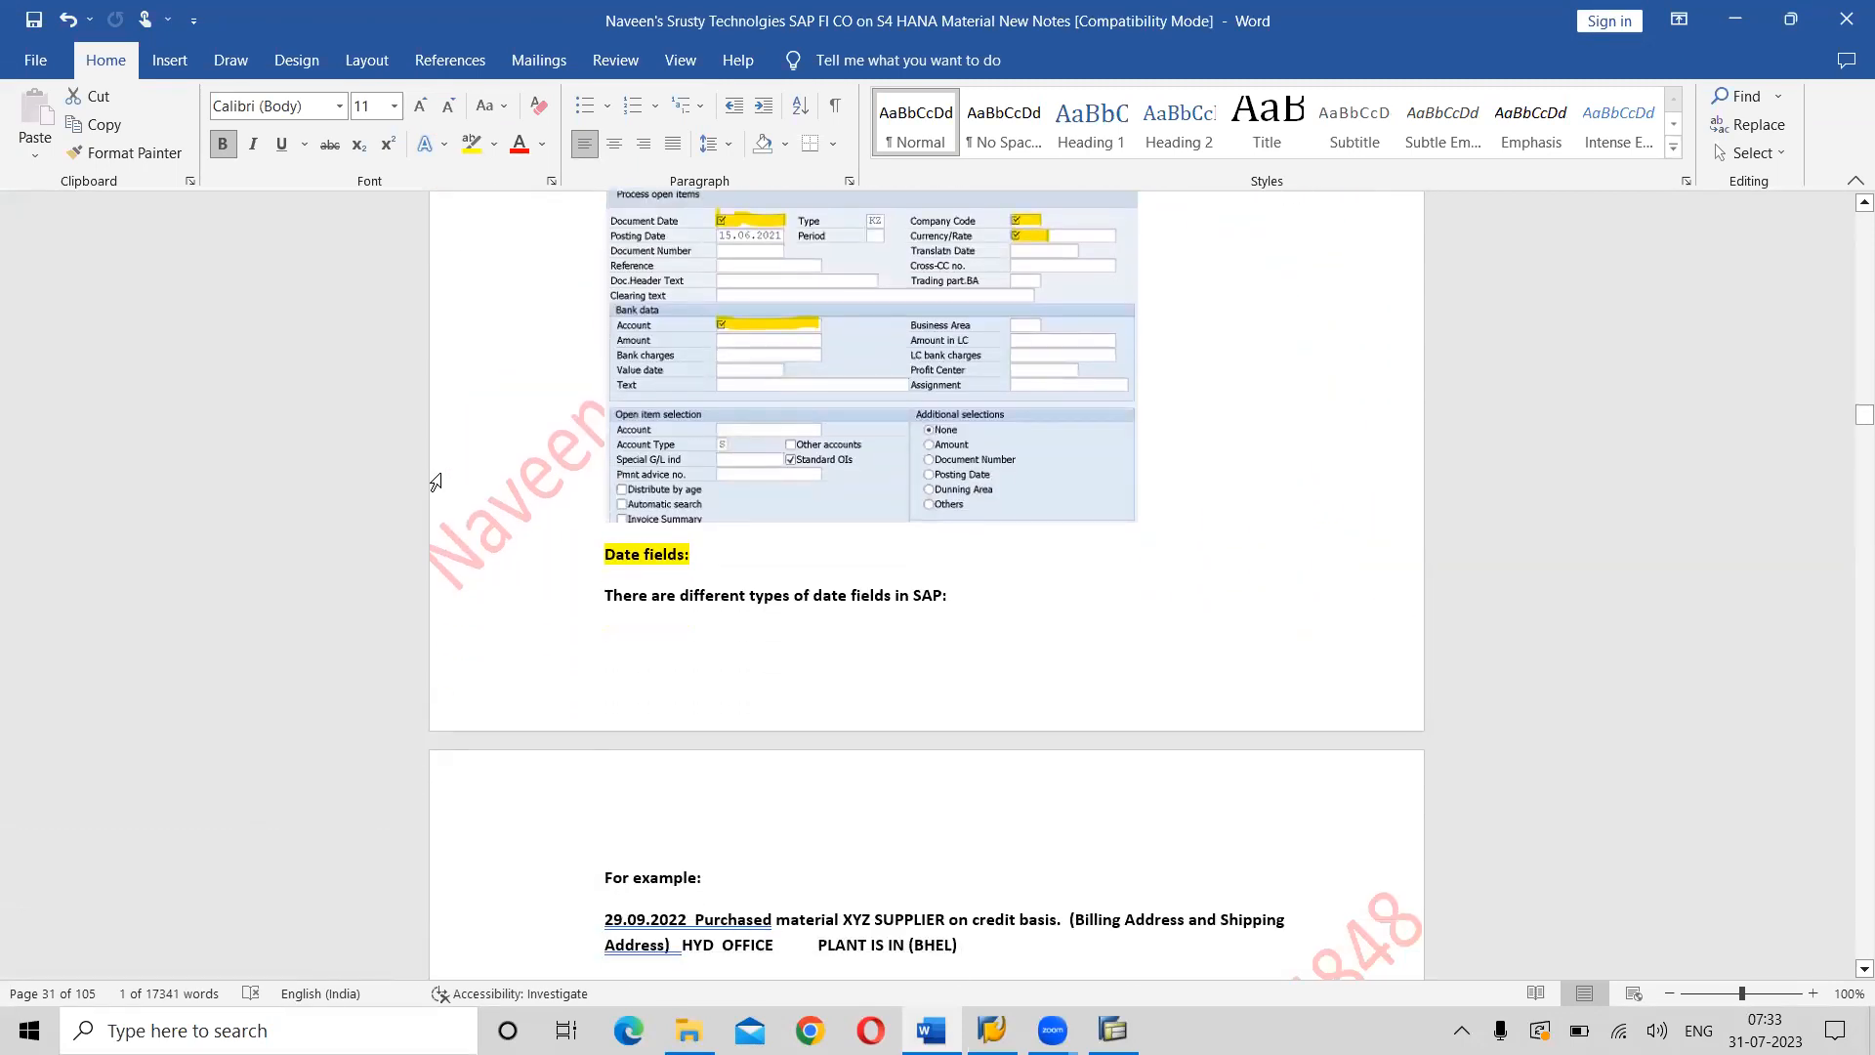
key("alt+Tab")
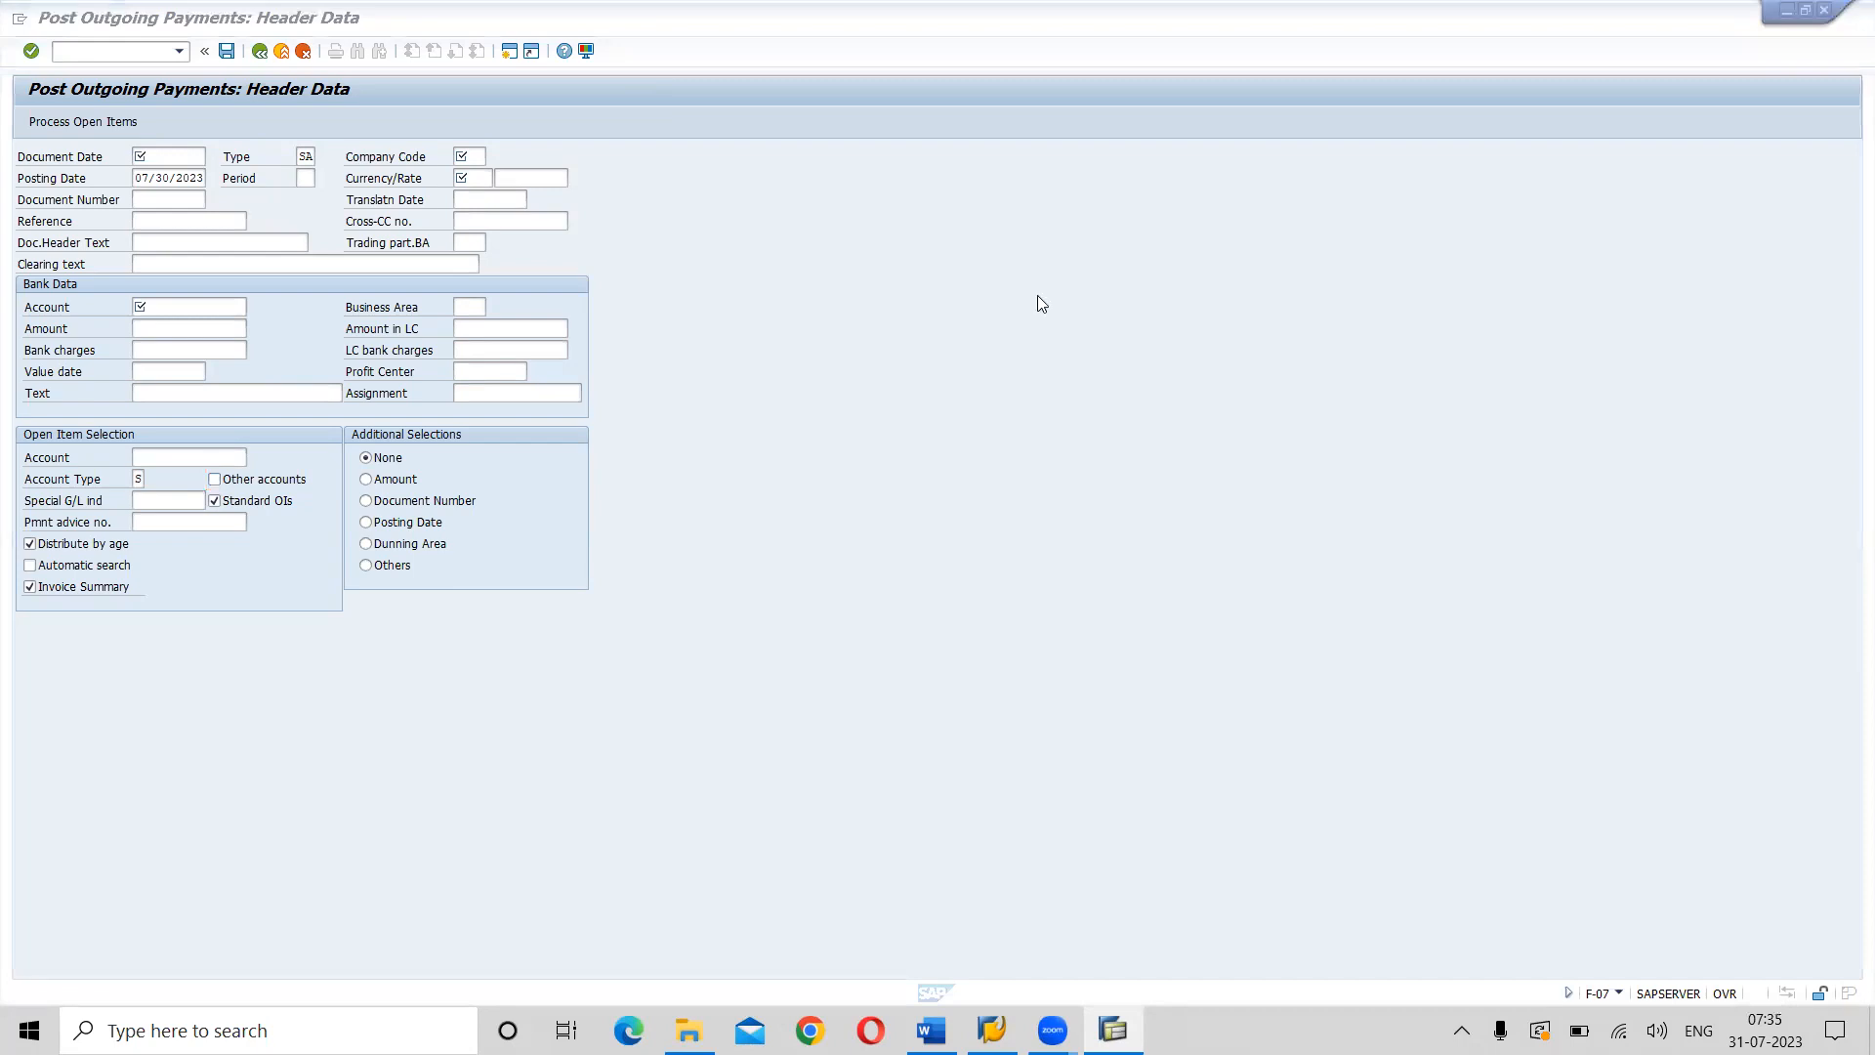
key("alt+Tab")
key("alt+Tab")
key("alt+Tab")
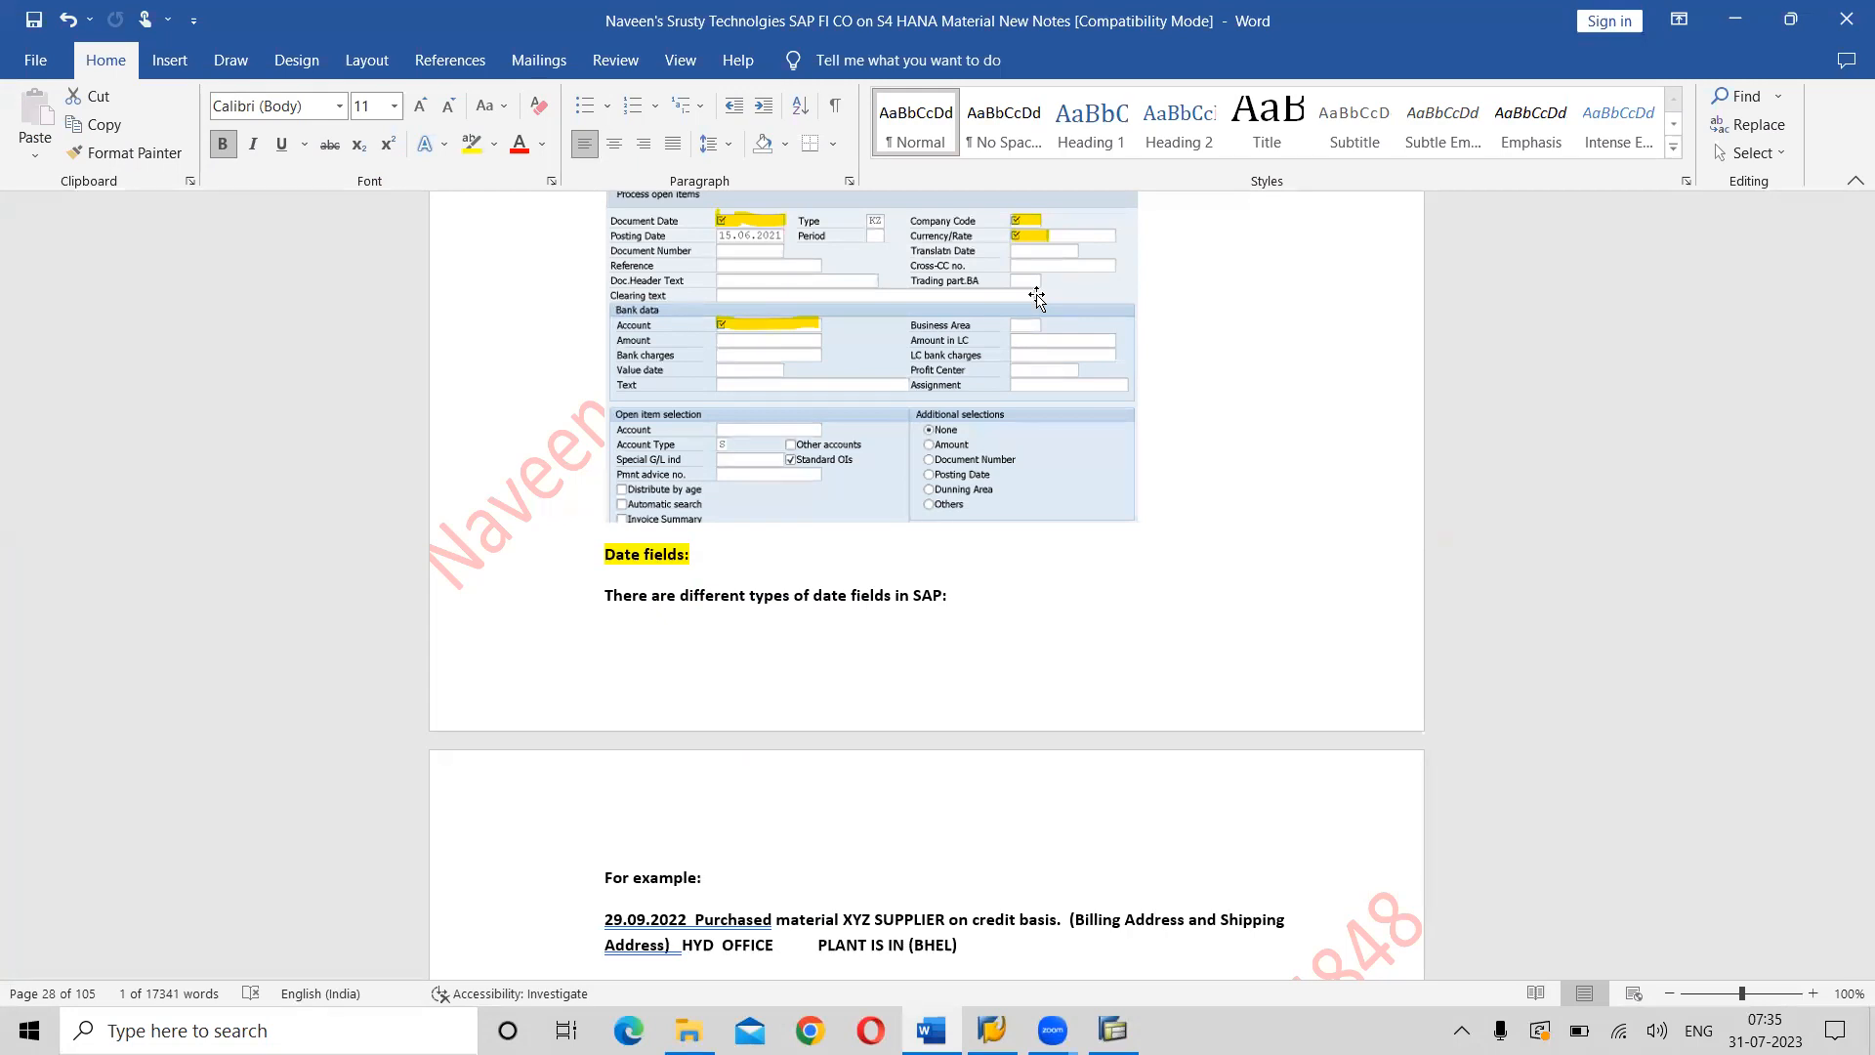
In the Date fields example, change the date of the XYZ SUPPLIER material purchase to 29.06.2023.
left_click(649, 921)
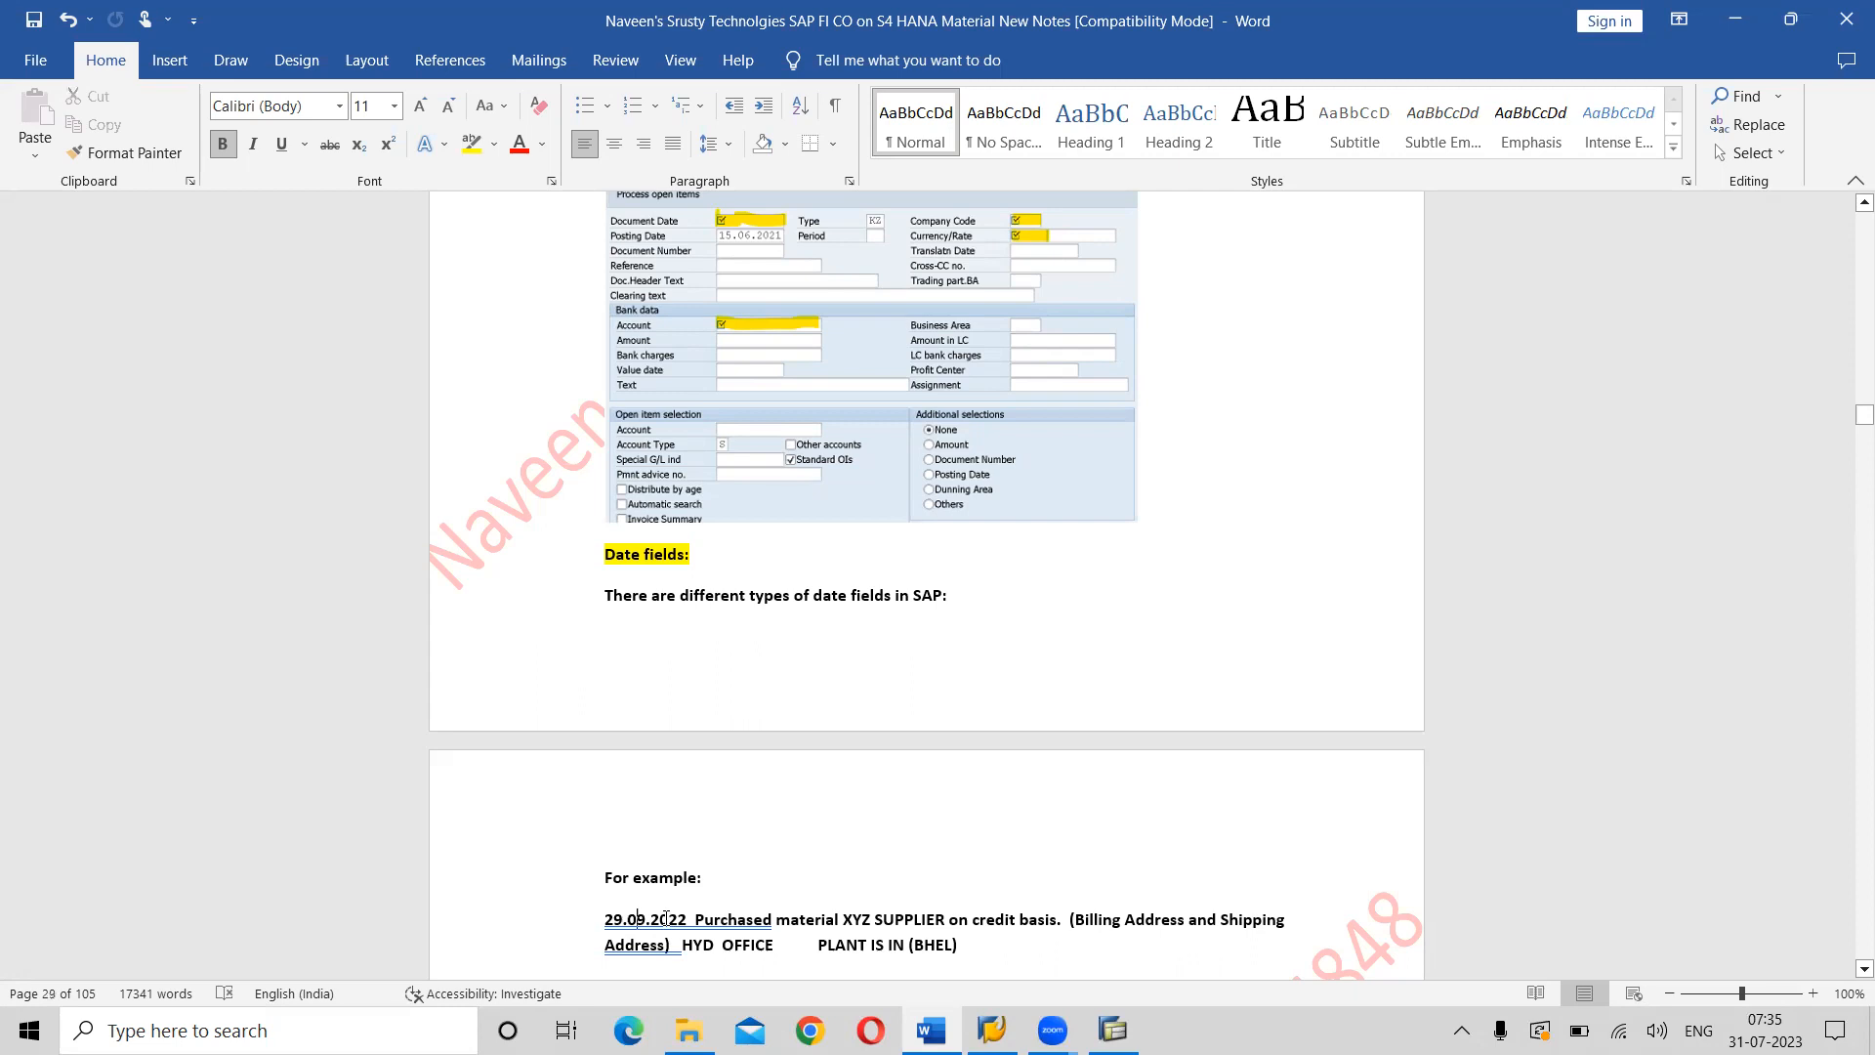
key("Delete")
type("6")
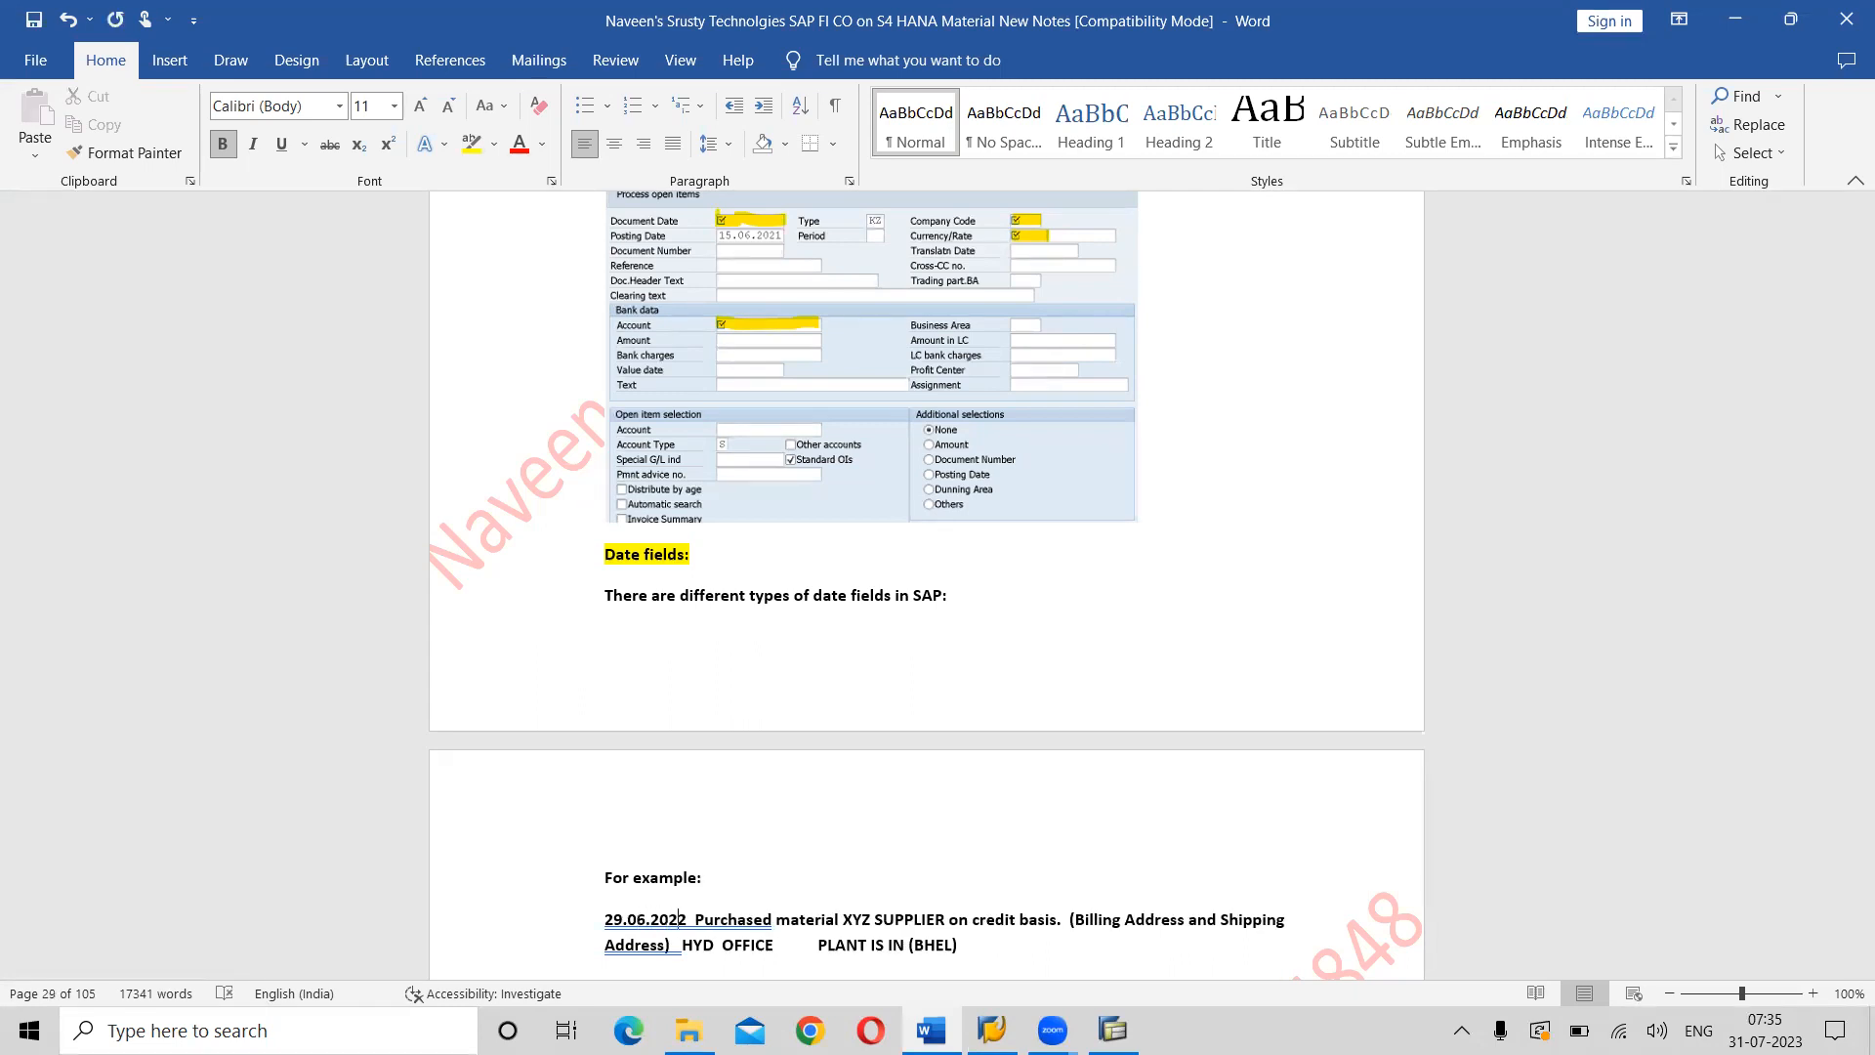
key("Delete")
type("3")
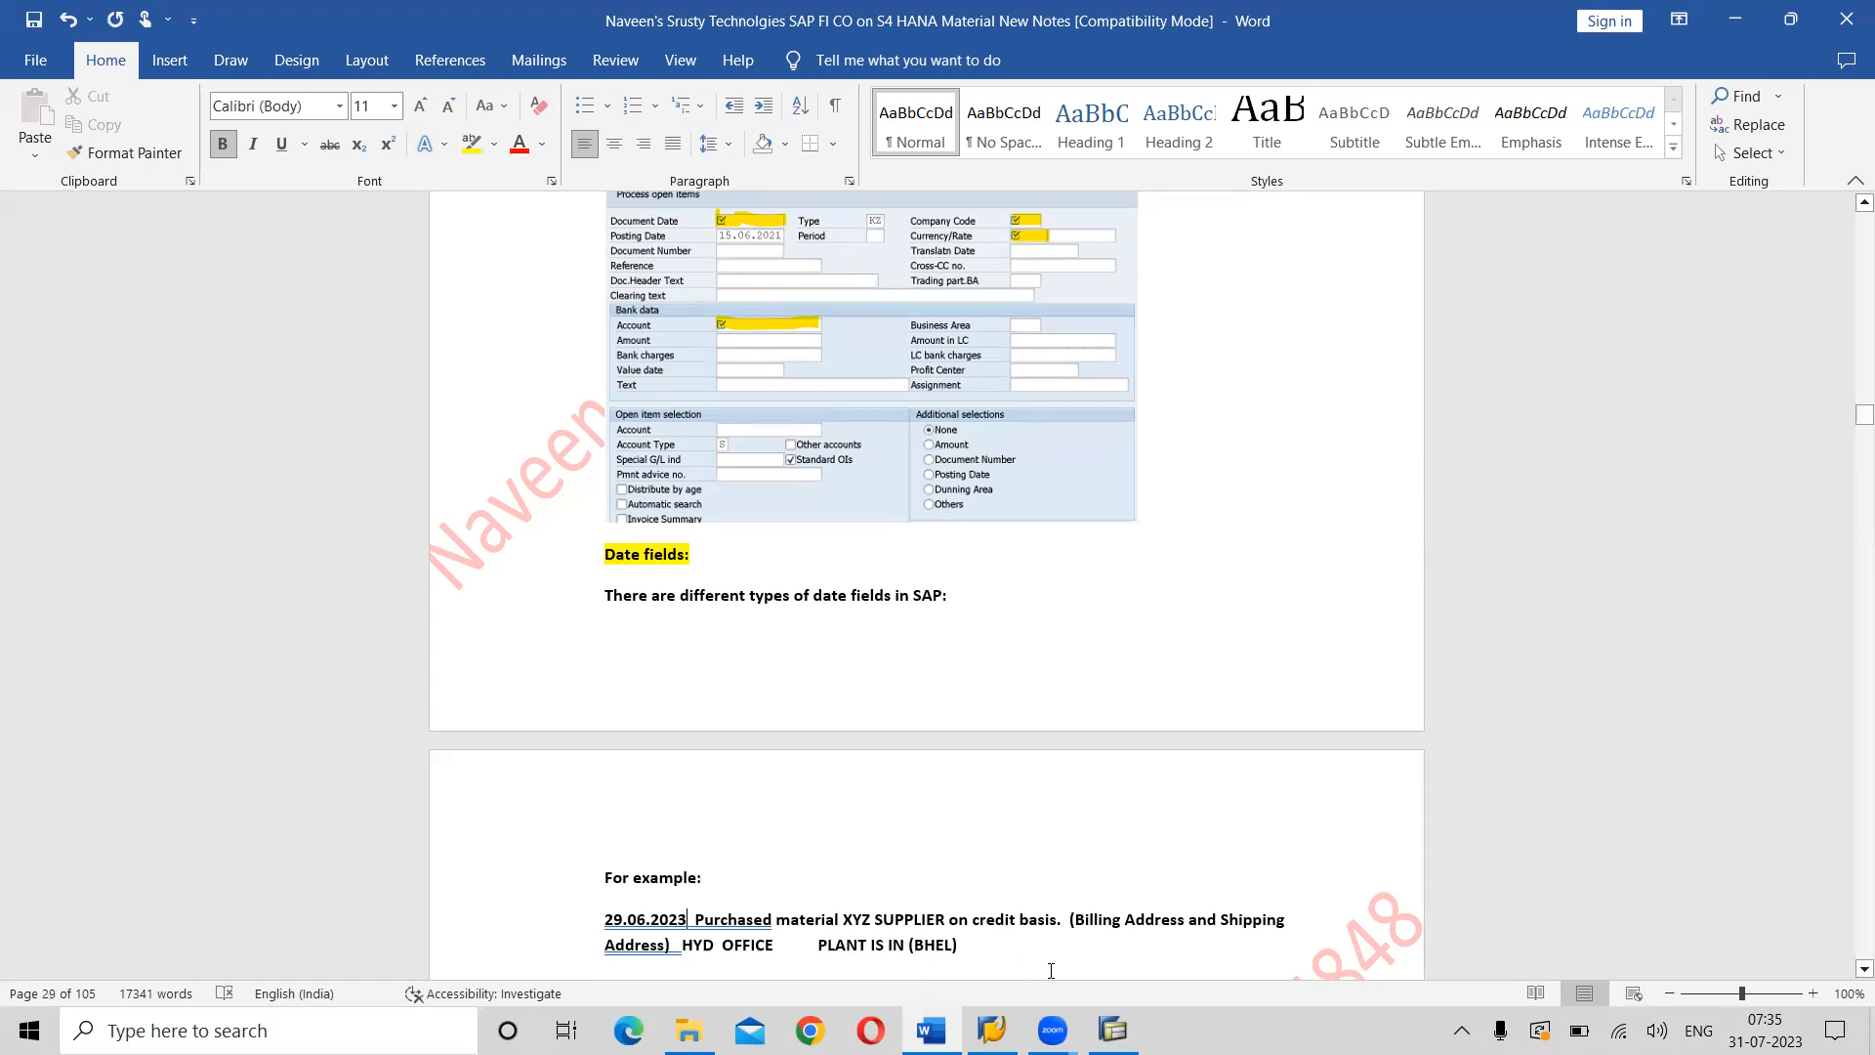
Change the date on which the vendor's invoice was received to 30.06.2023 in the example's second paragraph.
scroll(1051, 969, "down", 4)
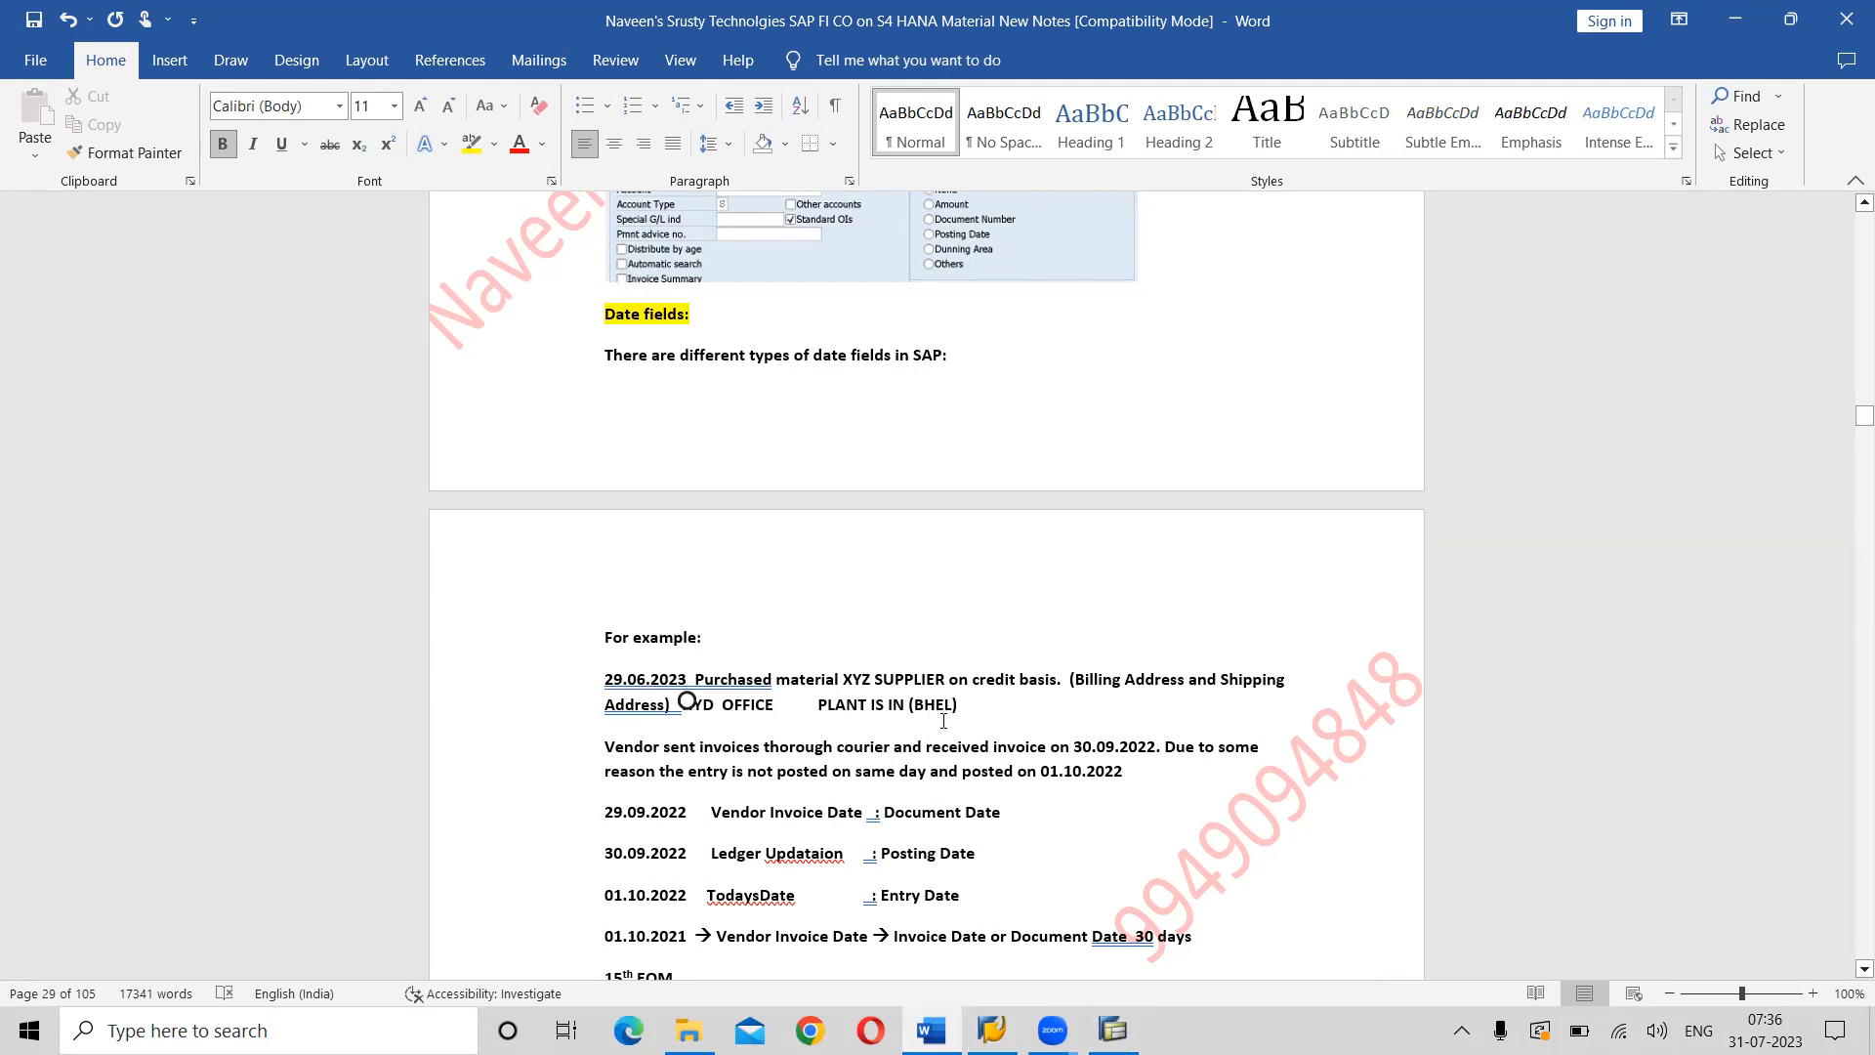
left_click(789, 704)
key("BackSpace")
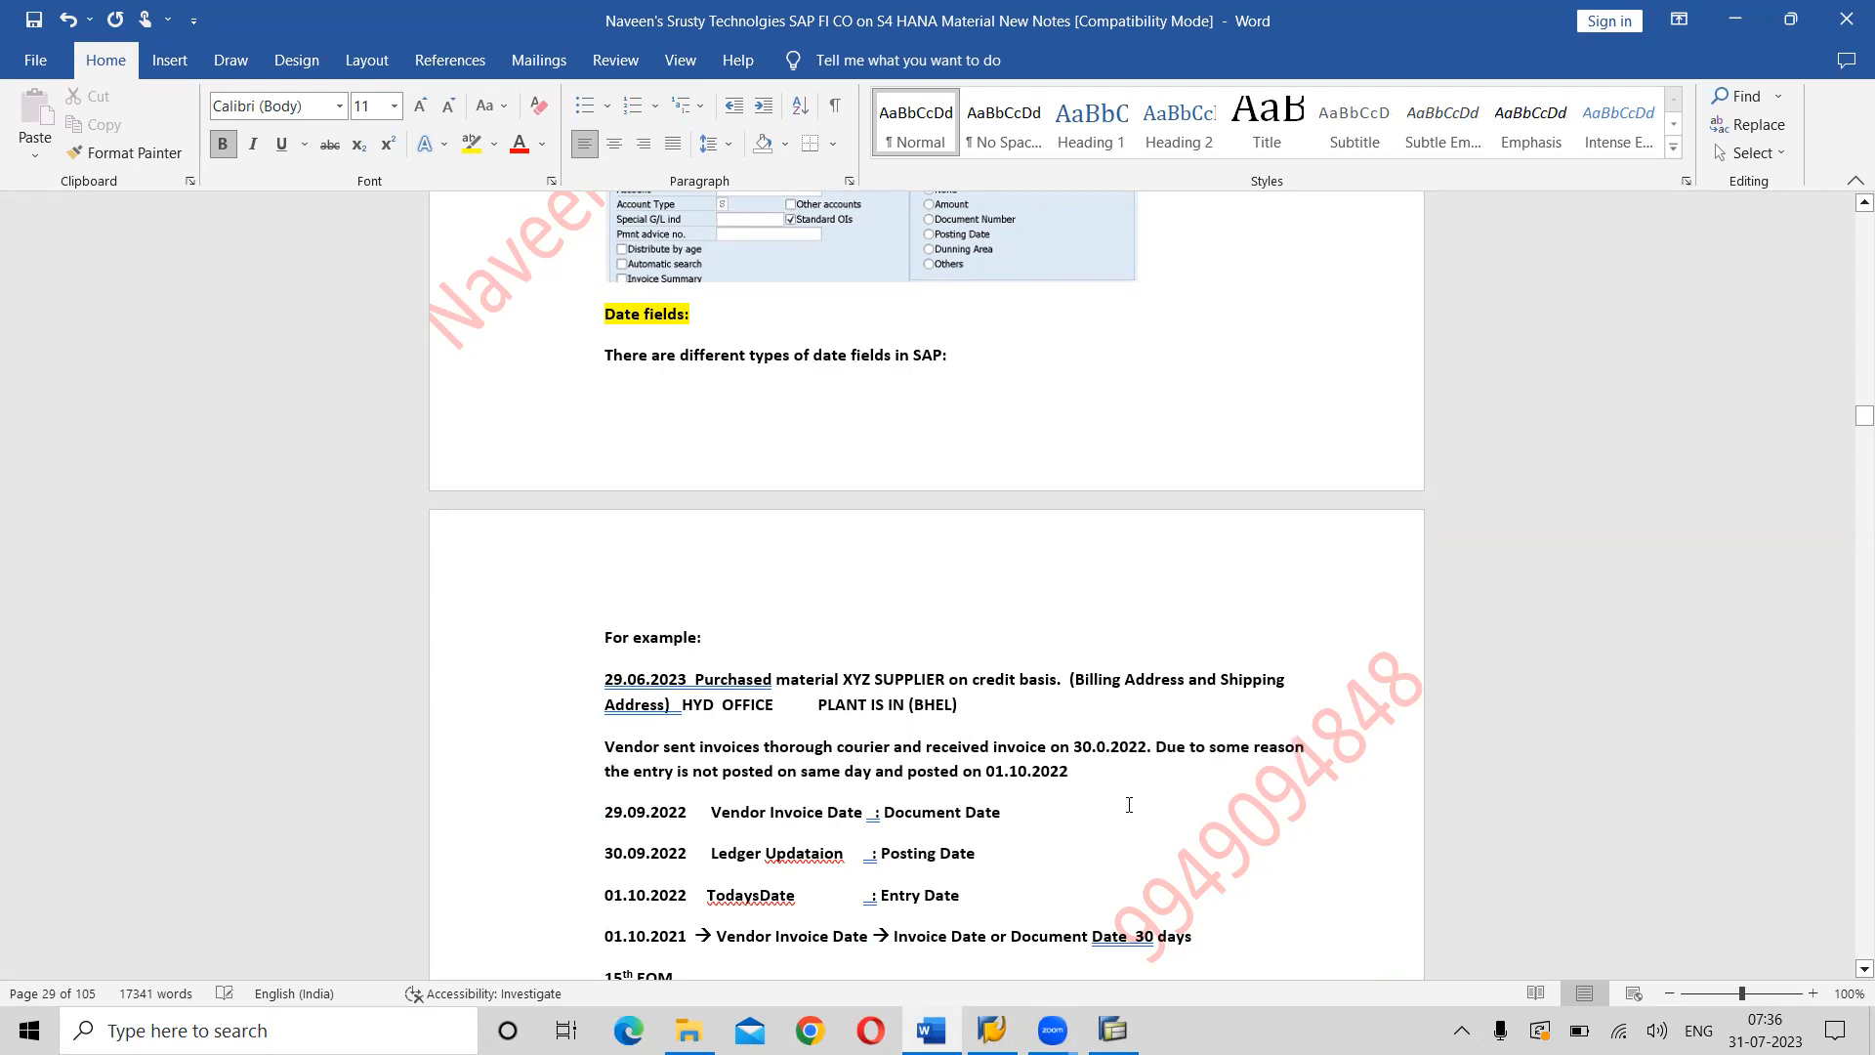
type("6")
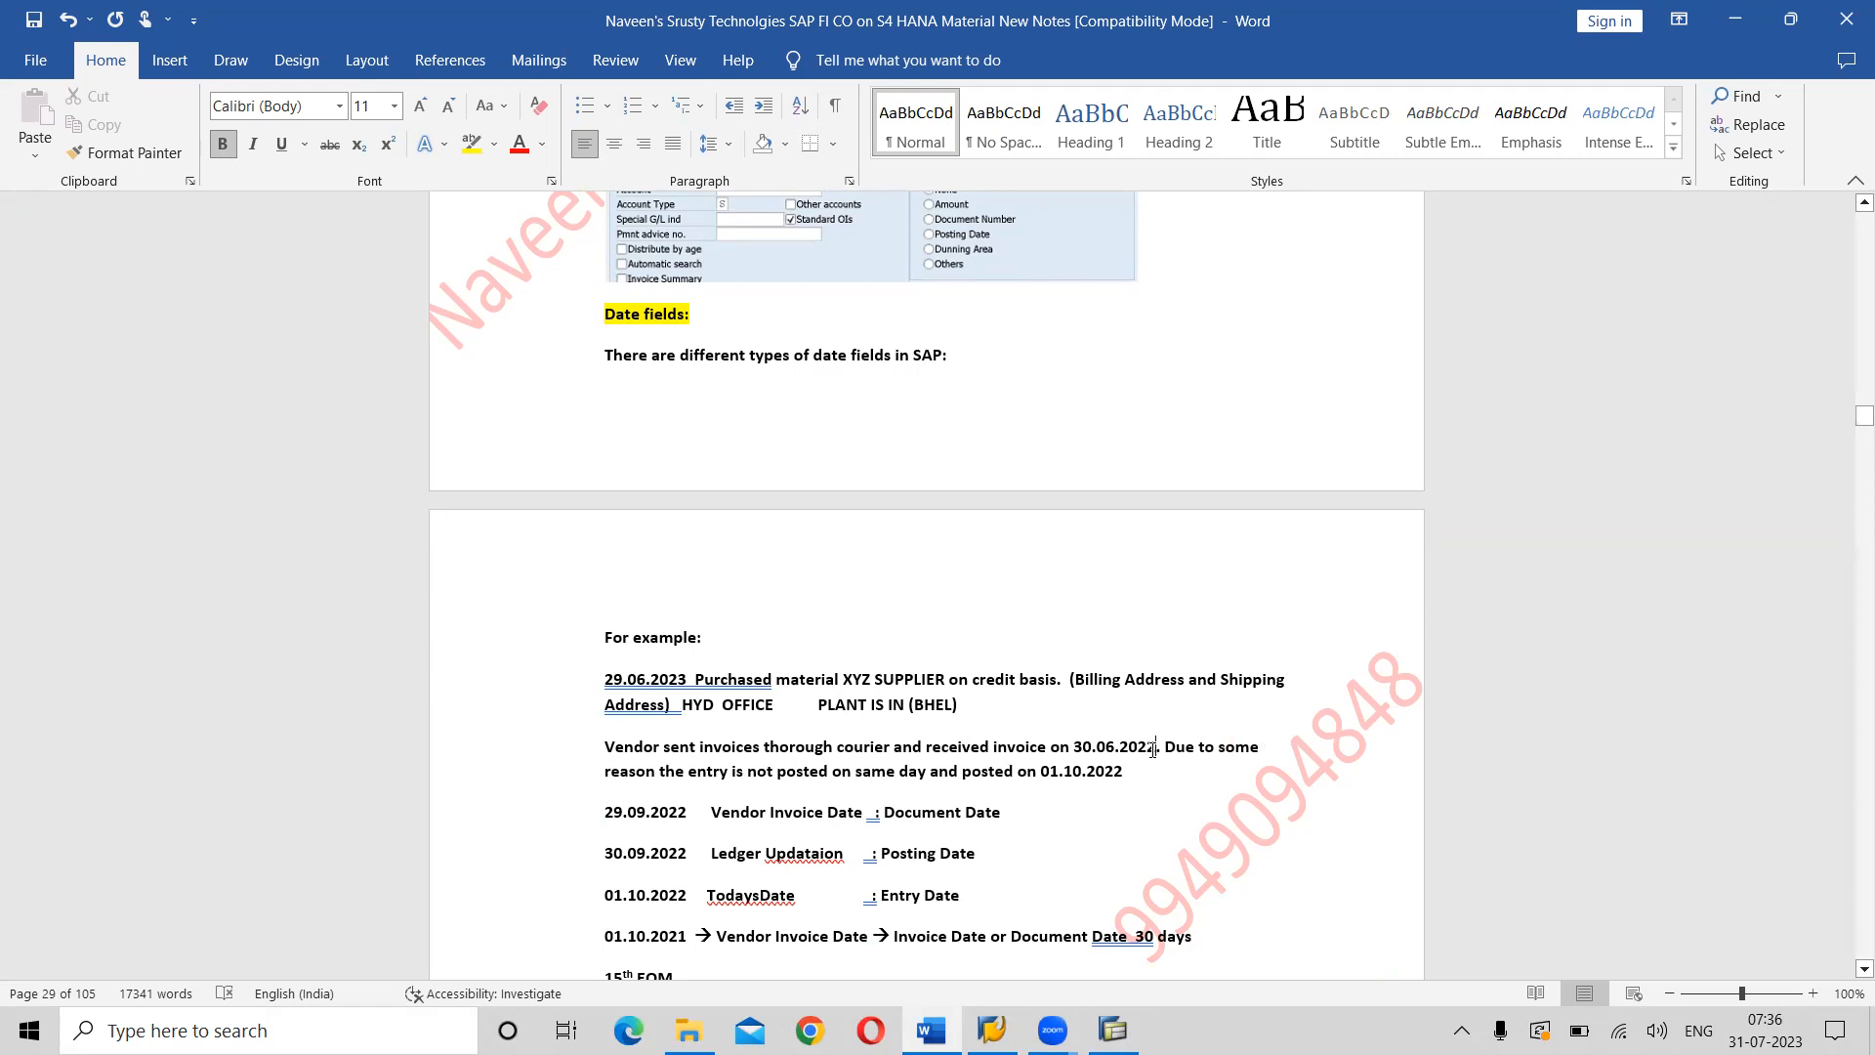
key("BackSpace")
key("BackSpace")
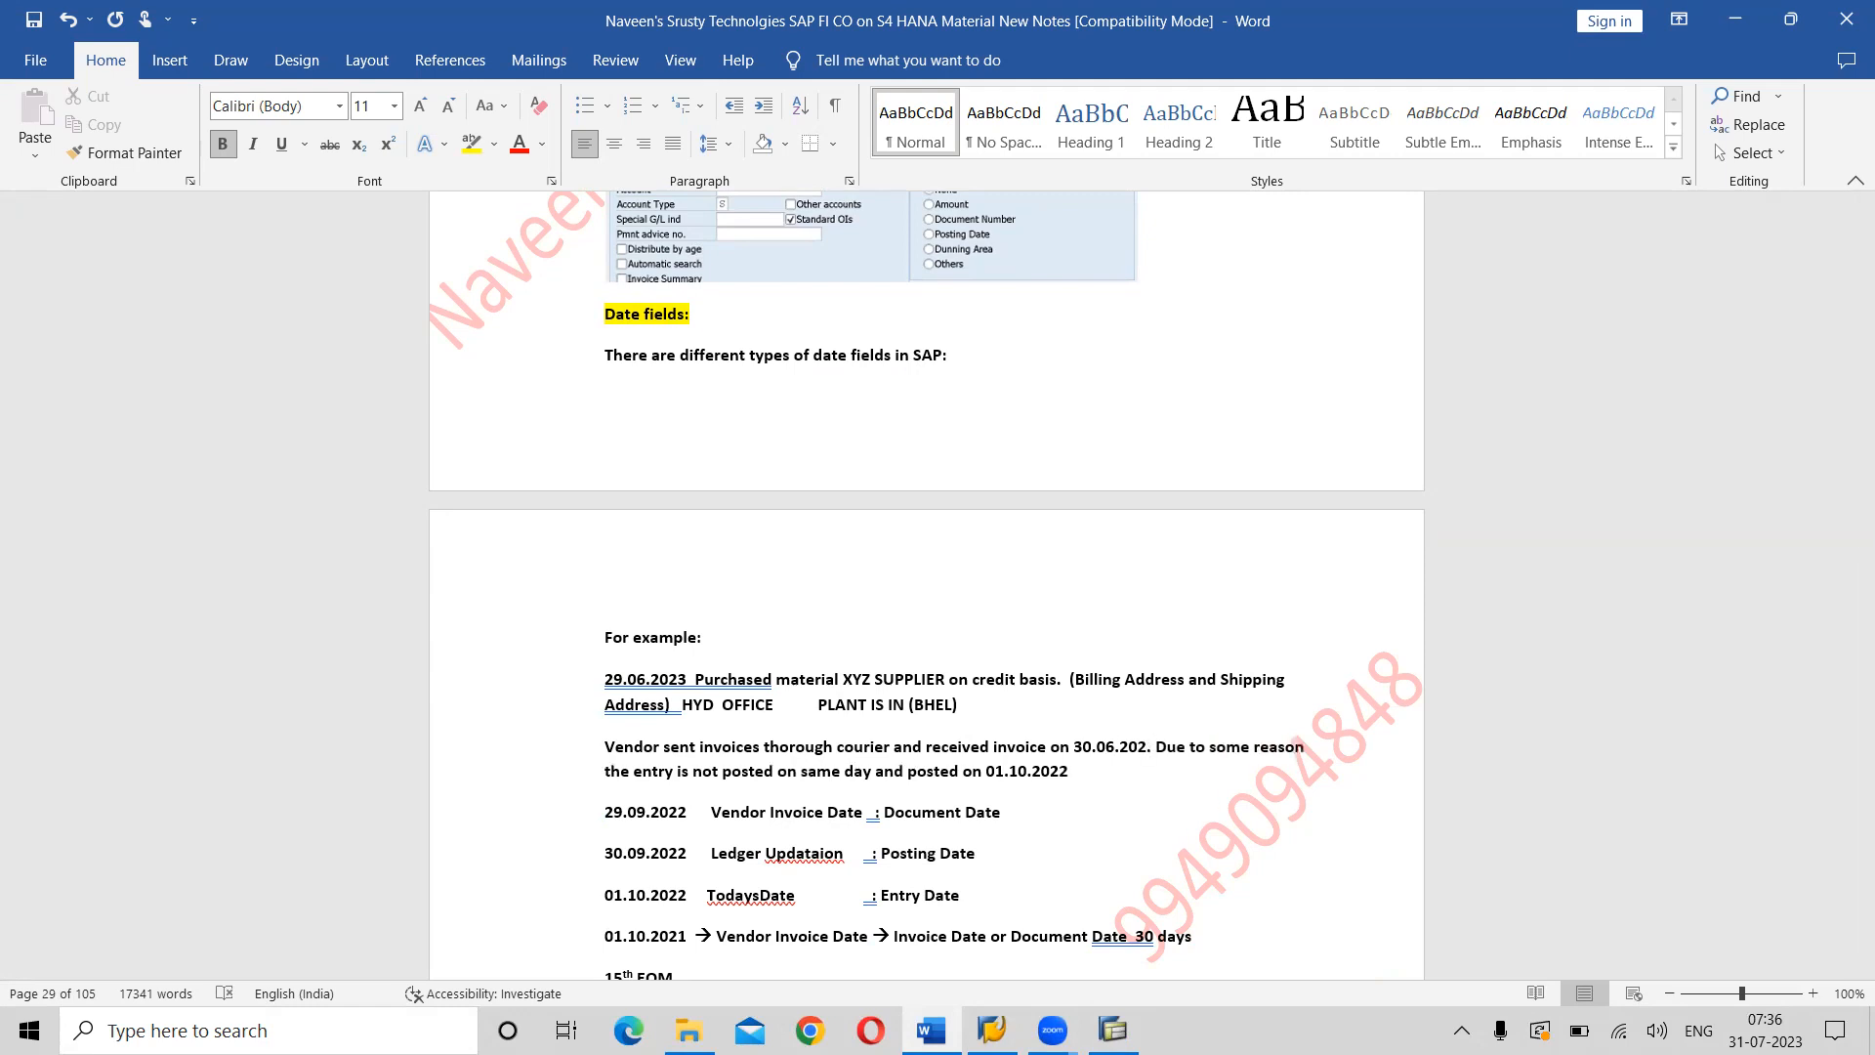
type("3")
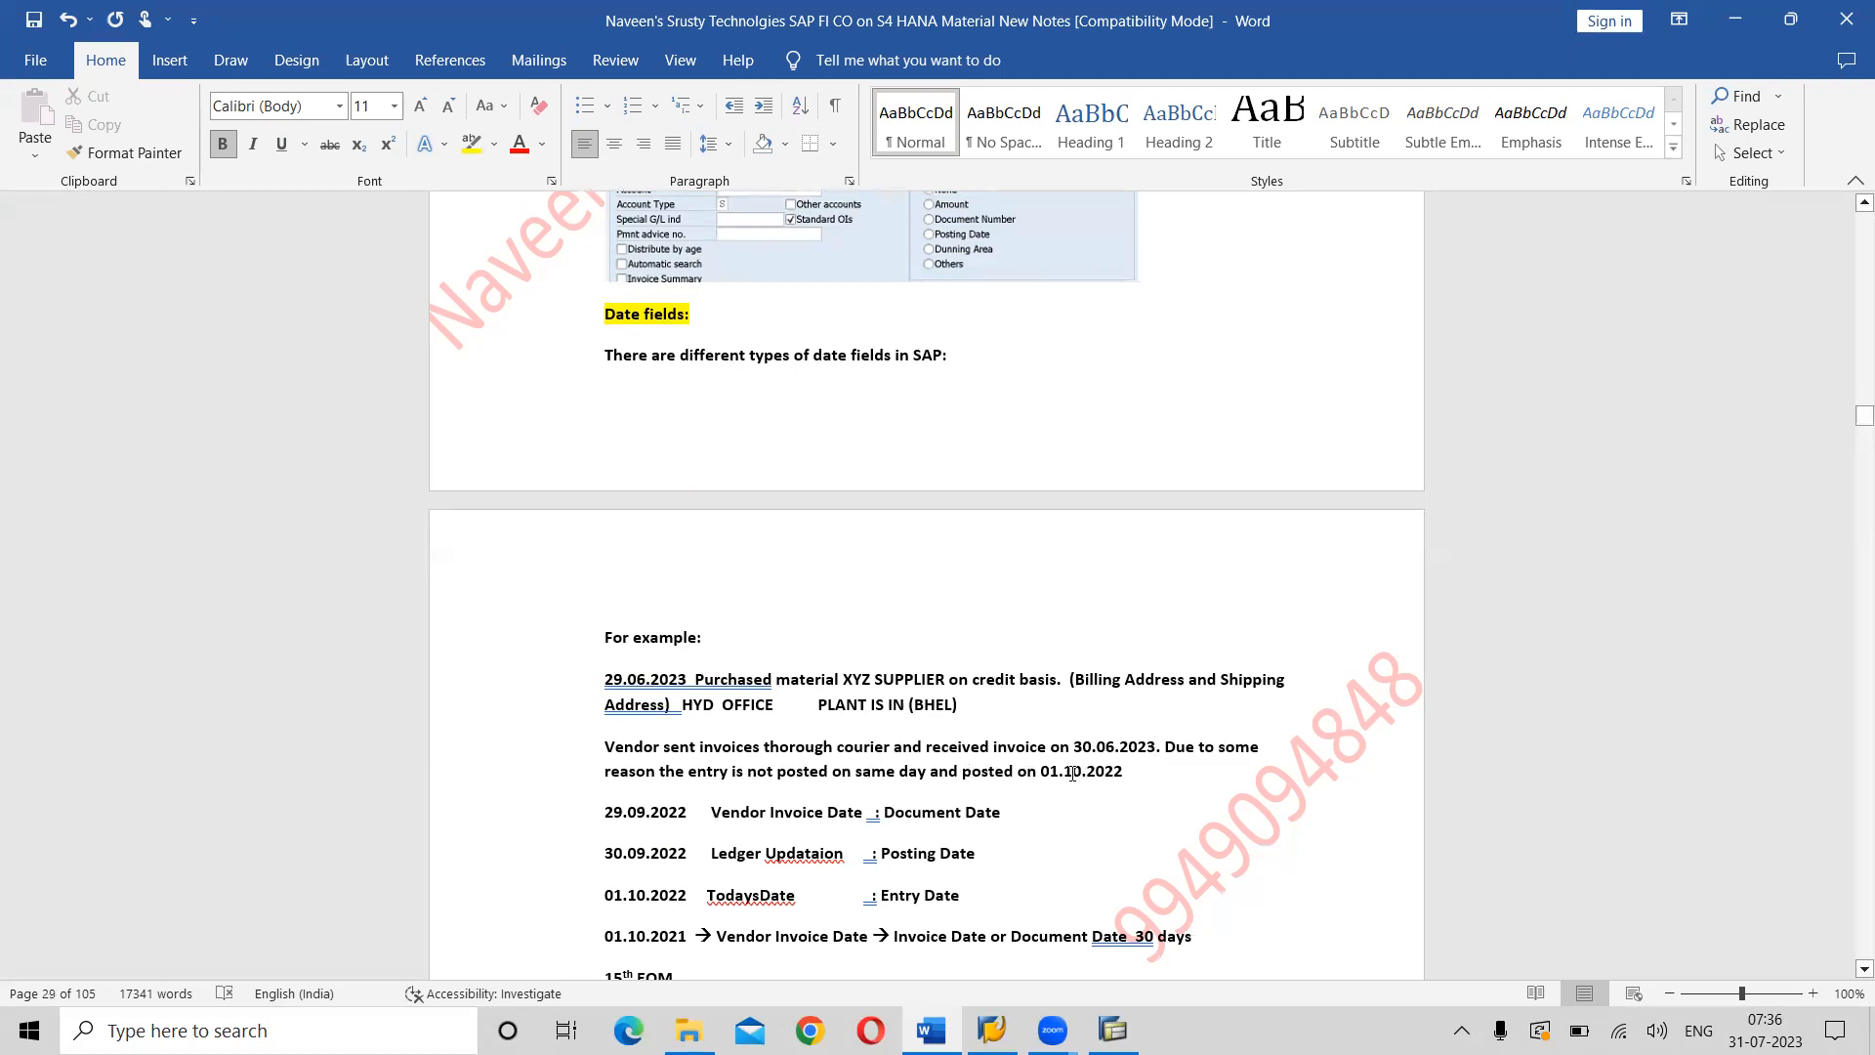
Change the date on which the delayed entry was posted to 01.07.2023 in the same paragraph.
key("Delete")
key("Delete")
type("07")
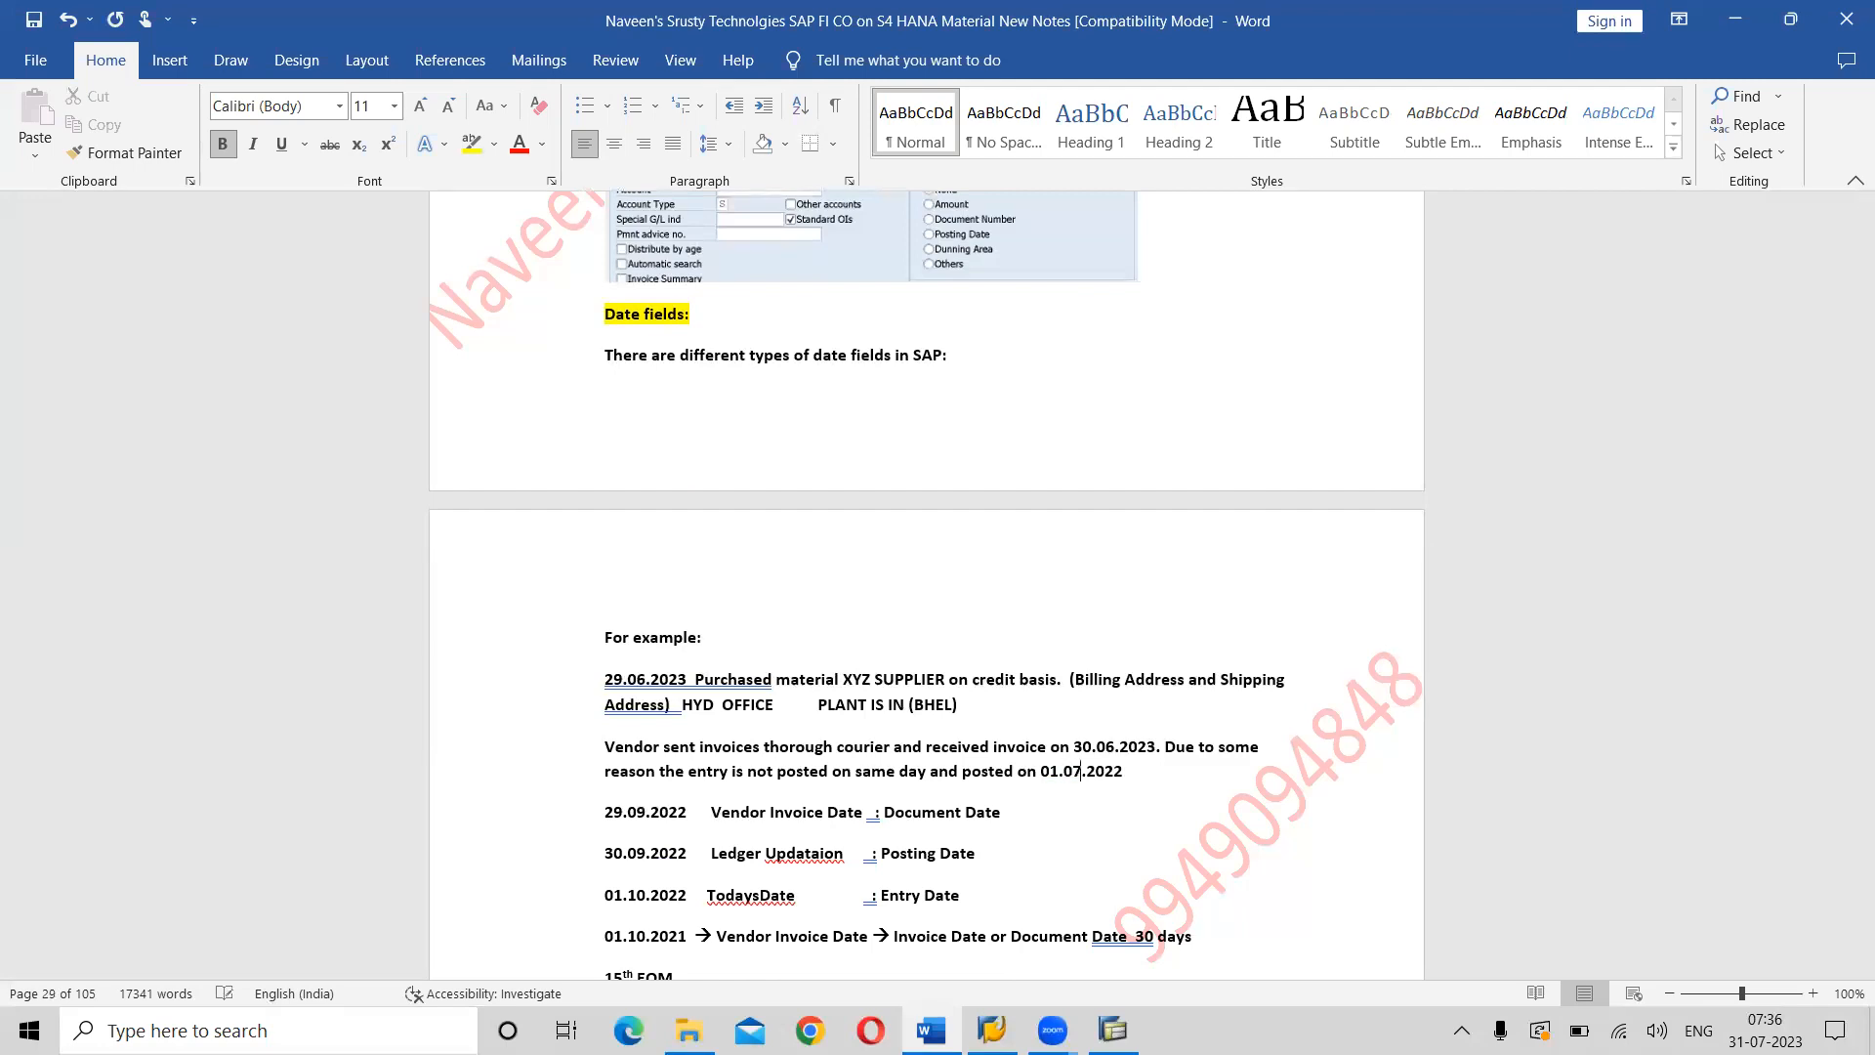
key("BackSpace")
key("BackSpace")
type("23")
Set the date on the Vendor Invoice Date : Document Date line to 29.07.2023.
left_click(638, 814)
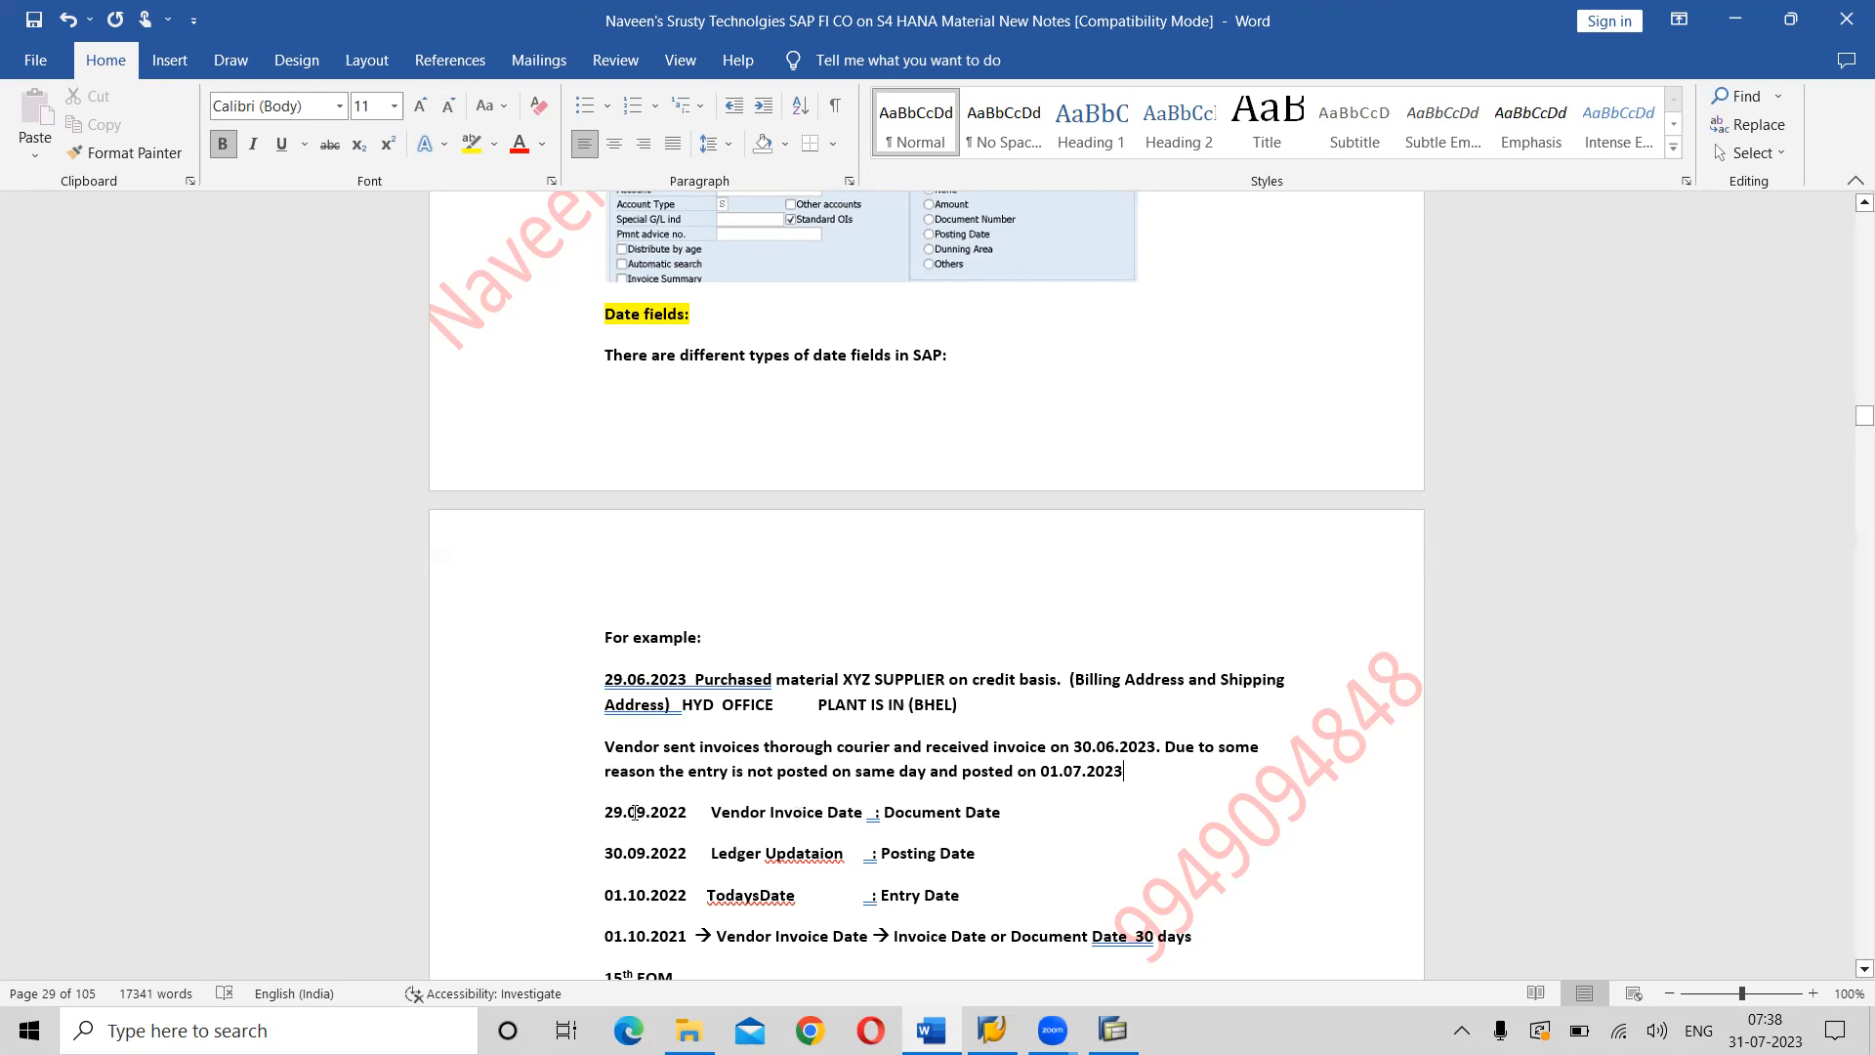
key("Delete")
type("7")
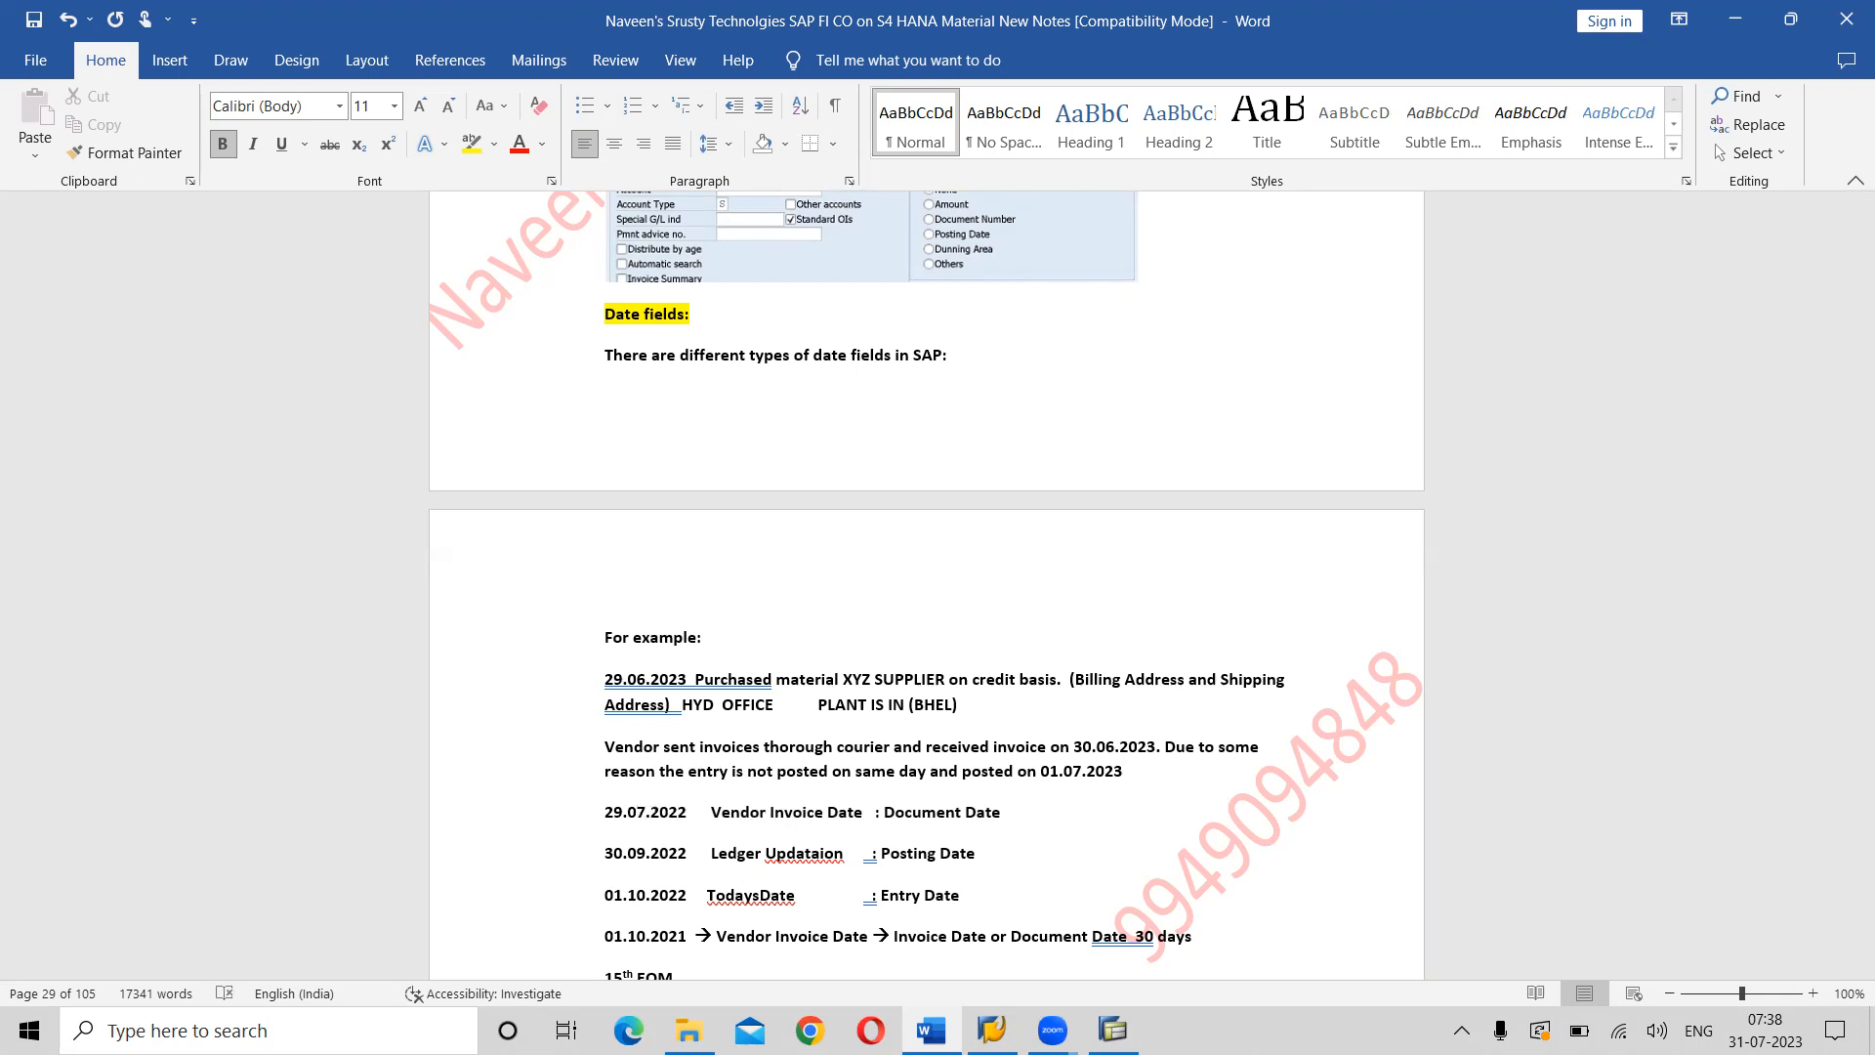
key("BackSpace")
type("3")
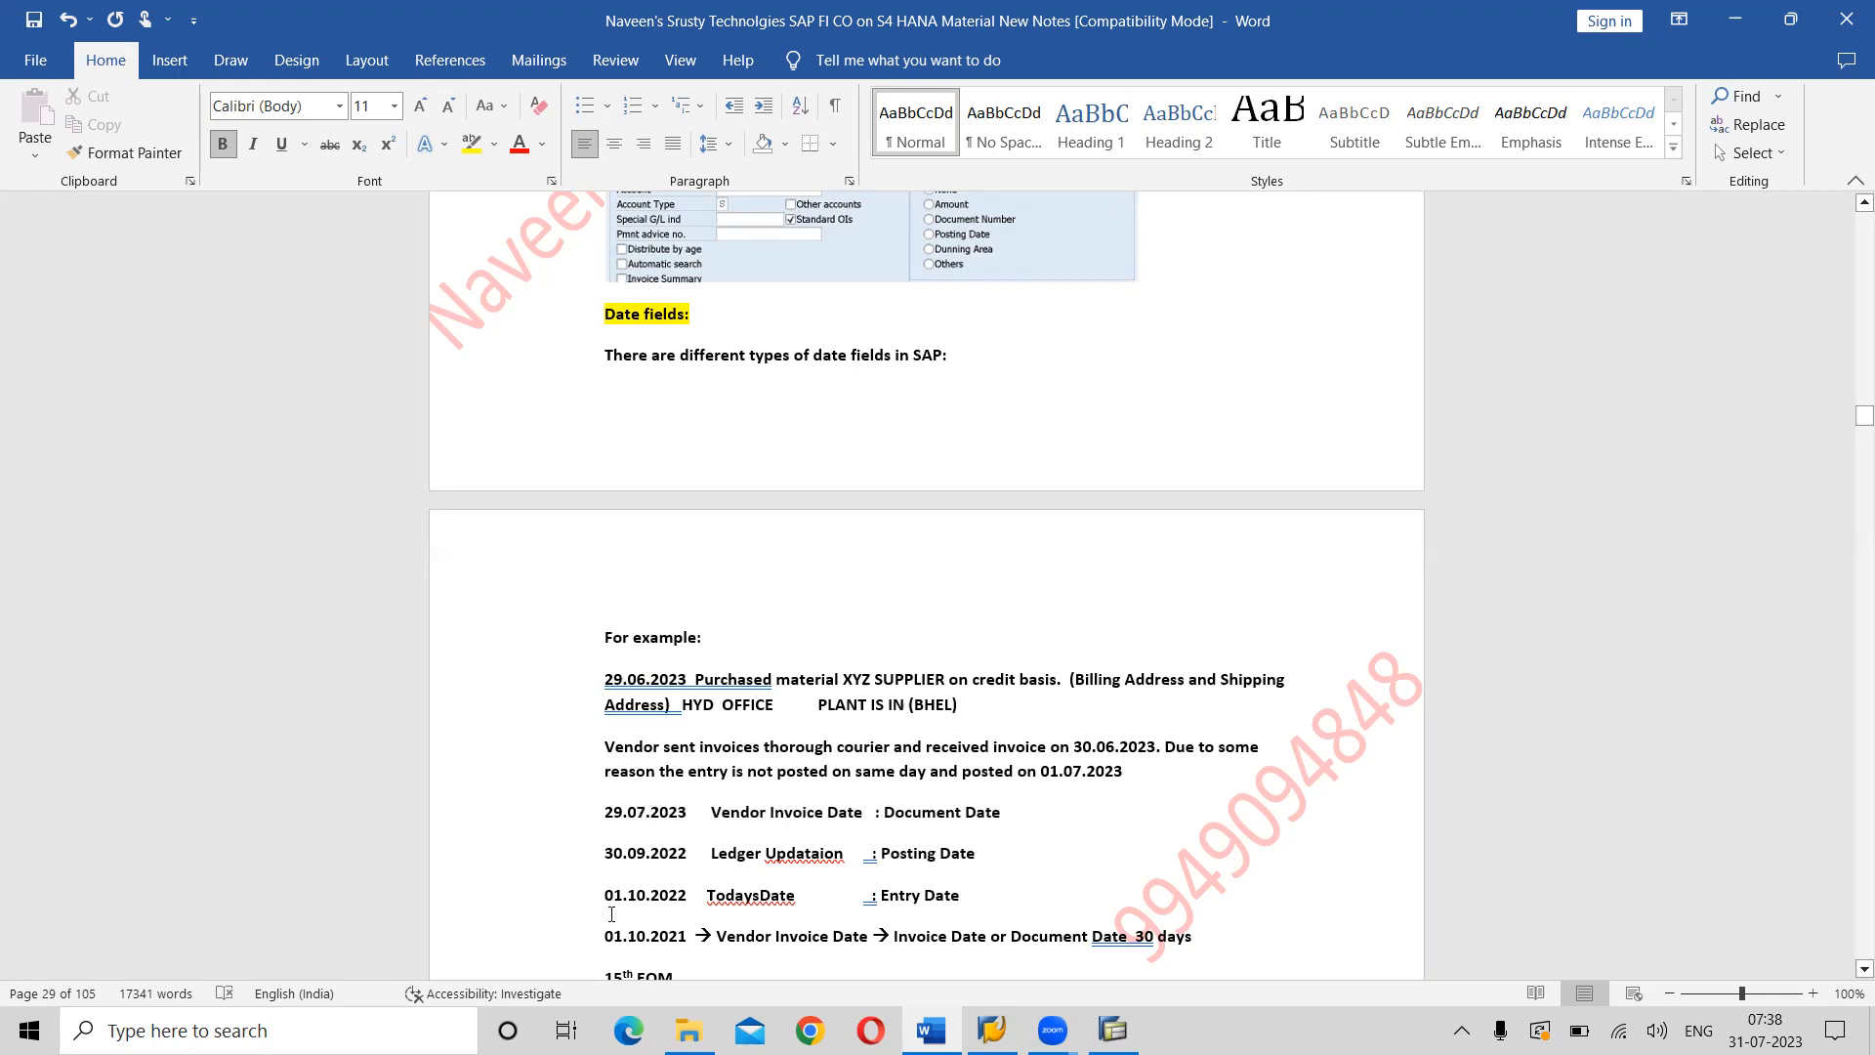
Set the date on the Ledger Updataion : Posting Date line to 30.06.2022.
left_click(640, 852)
key("Delete")
type("7")
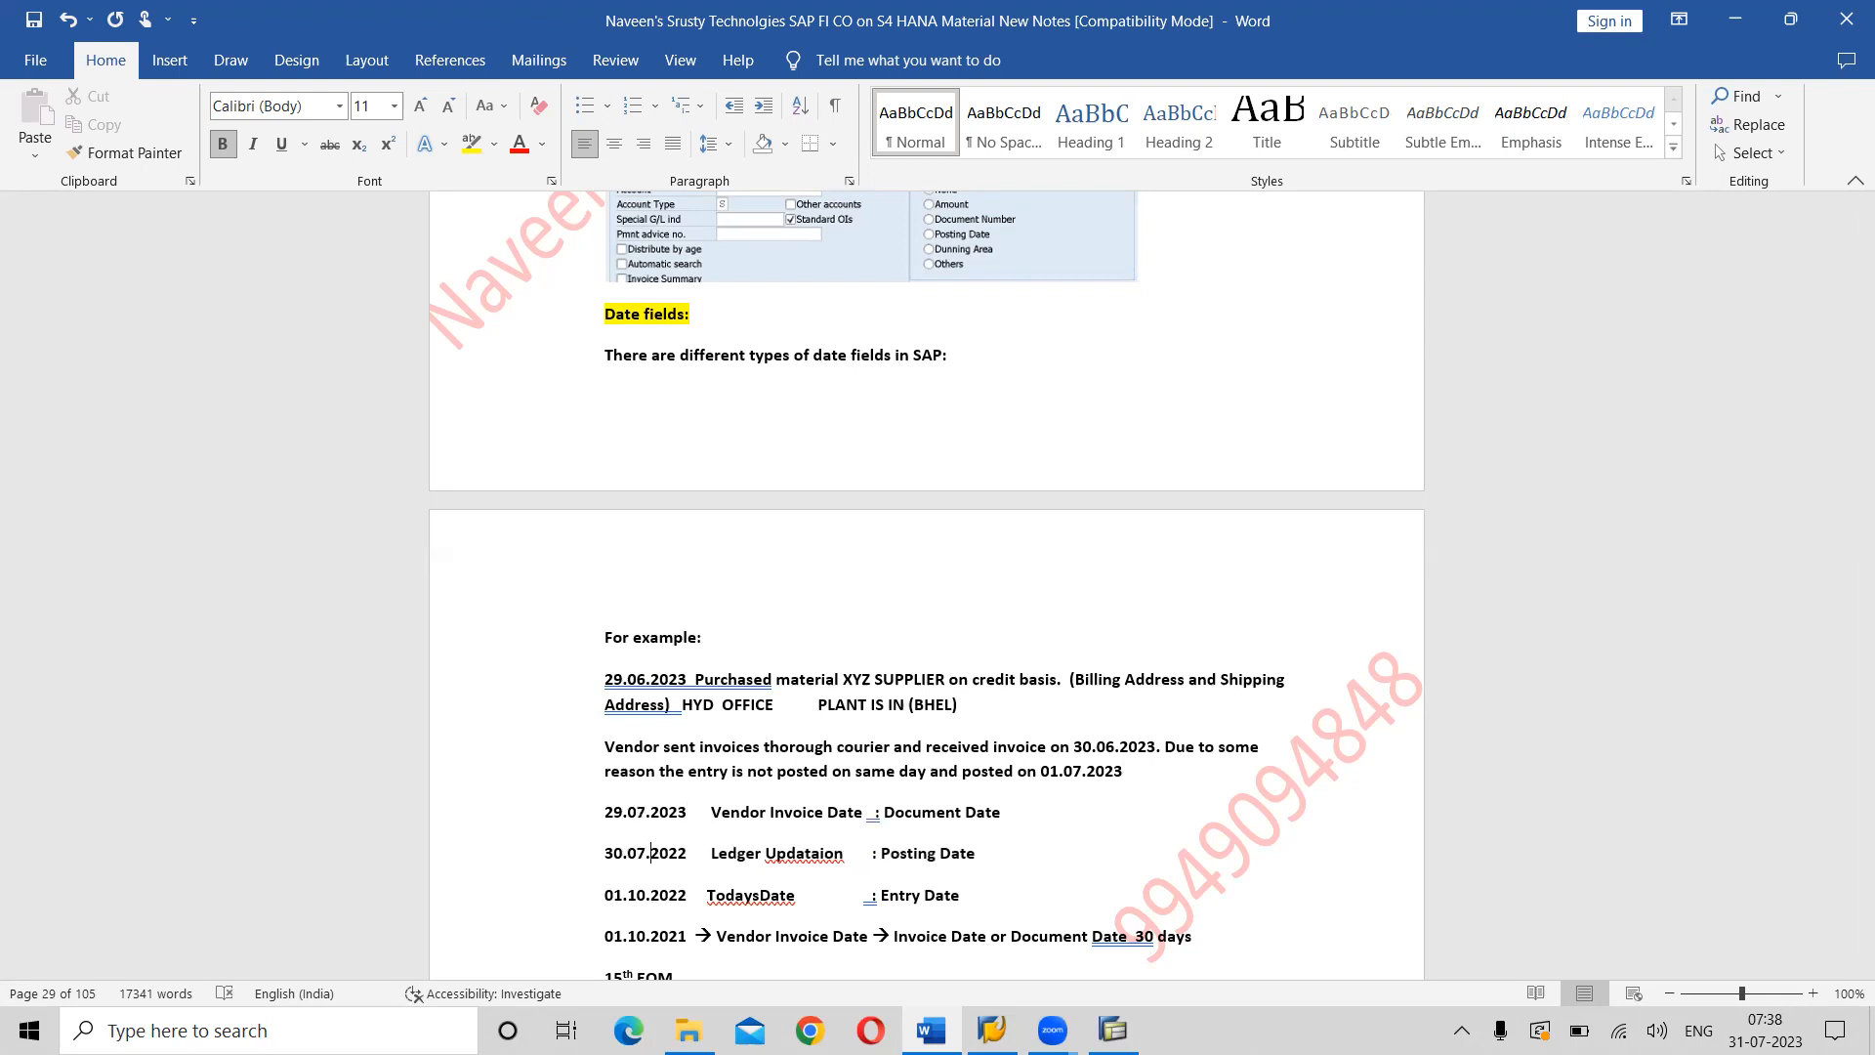
key("Delete")
type("2")
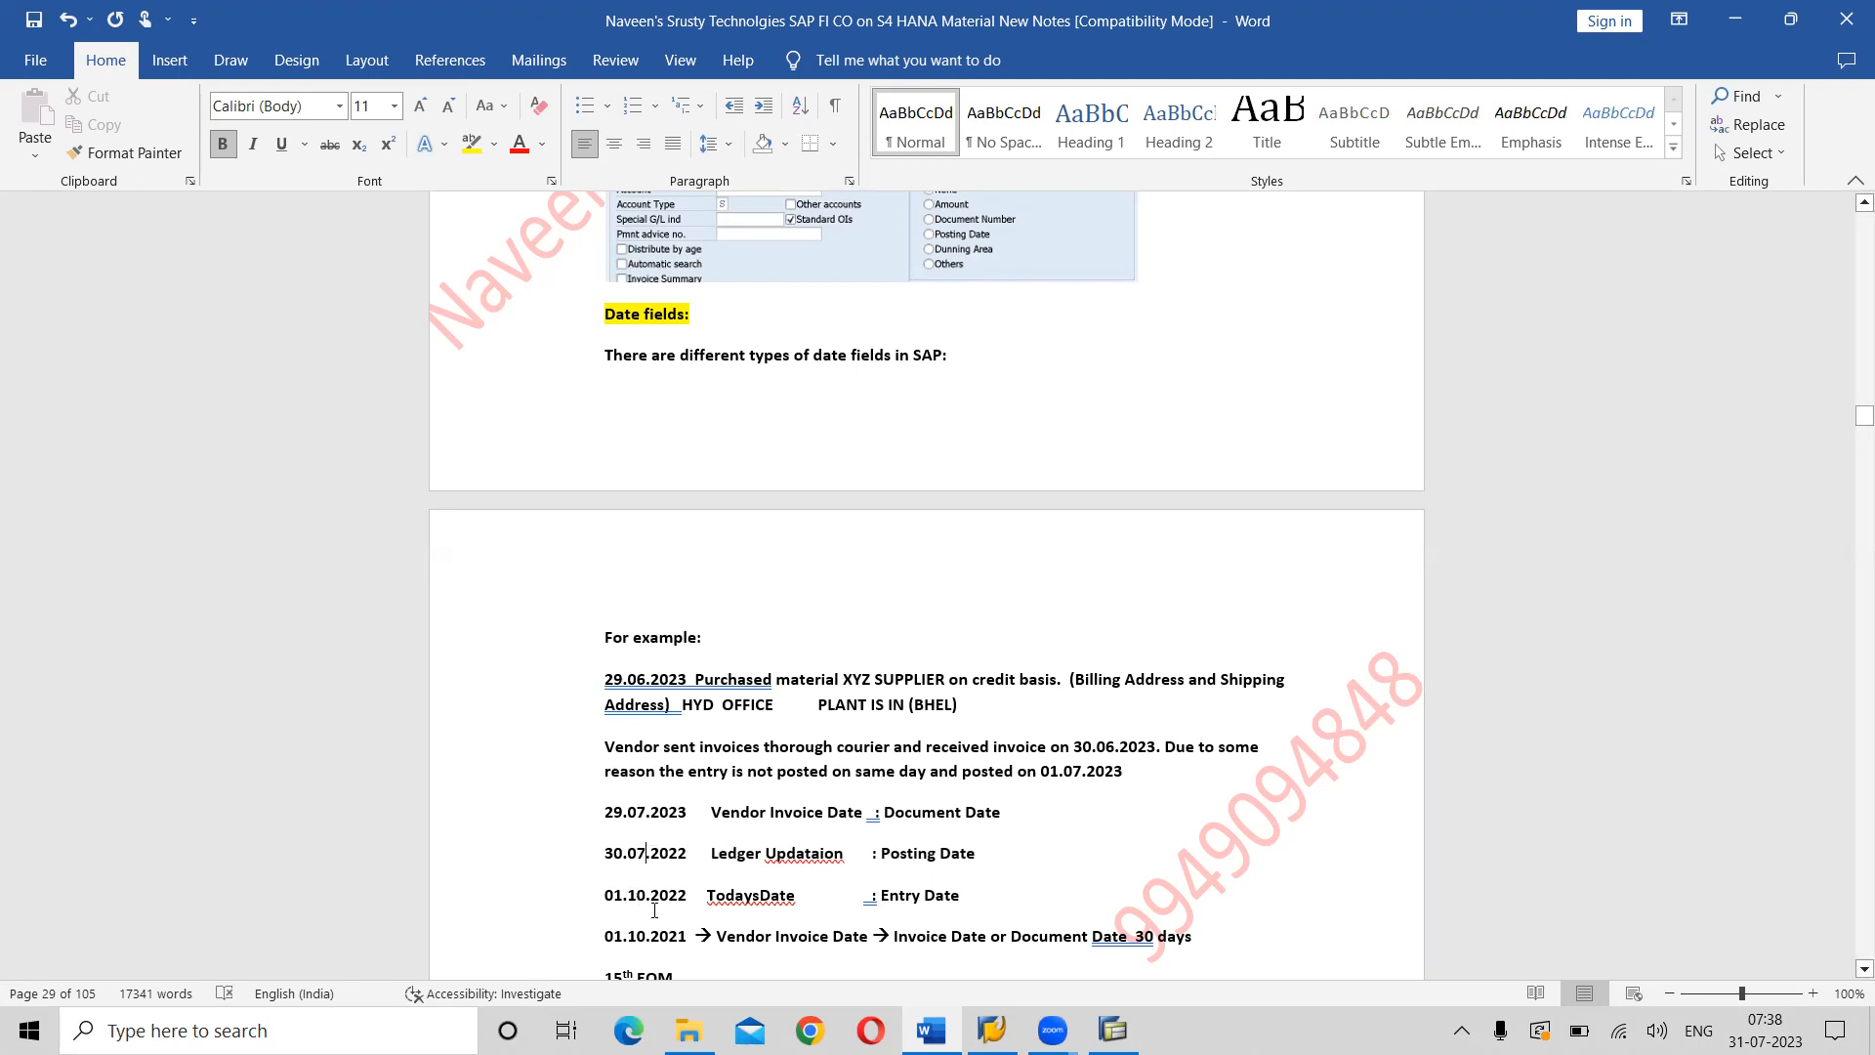
key("BackSpace")
type("6")
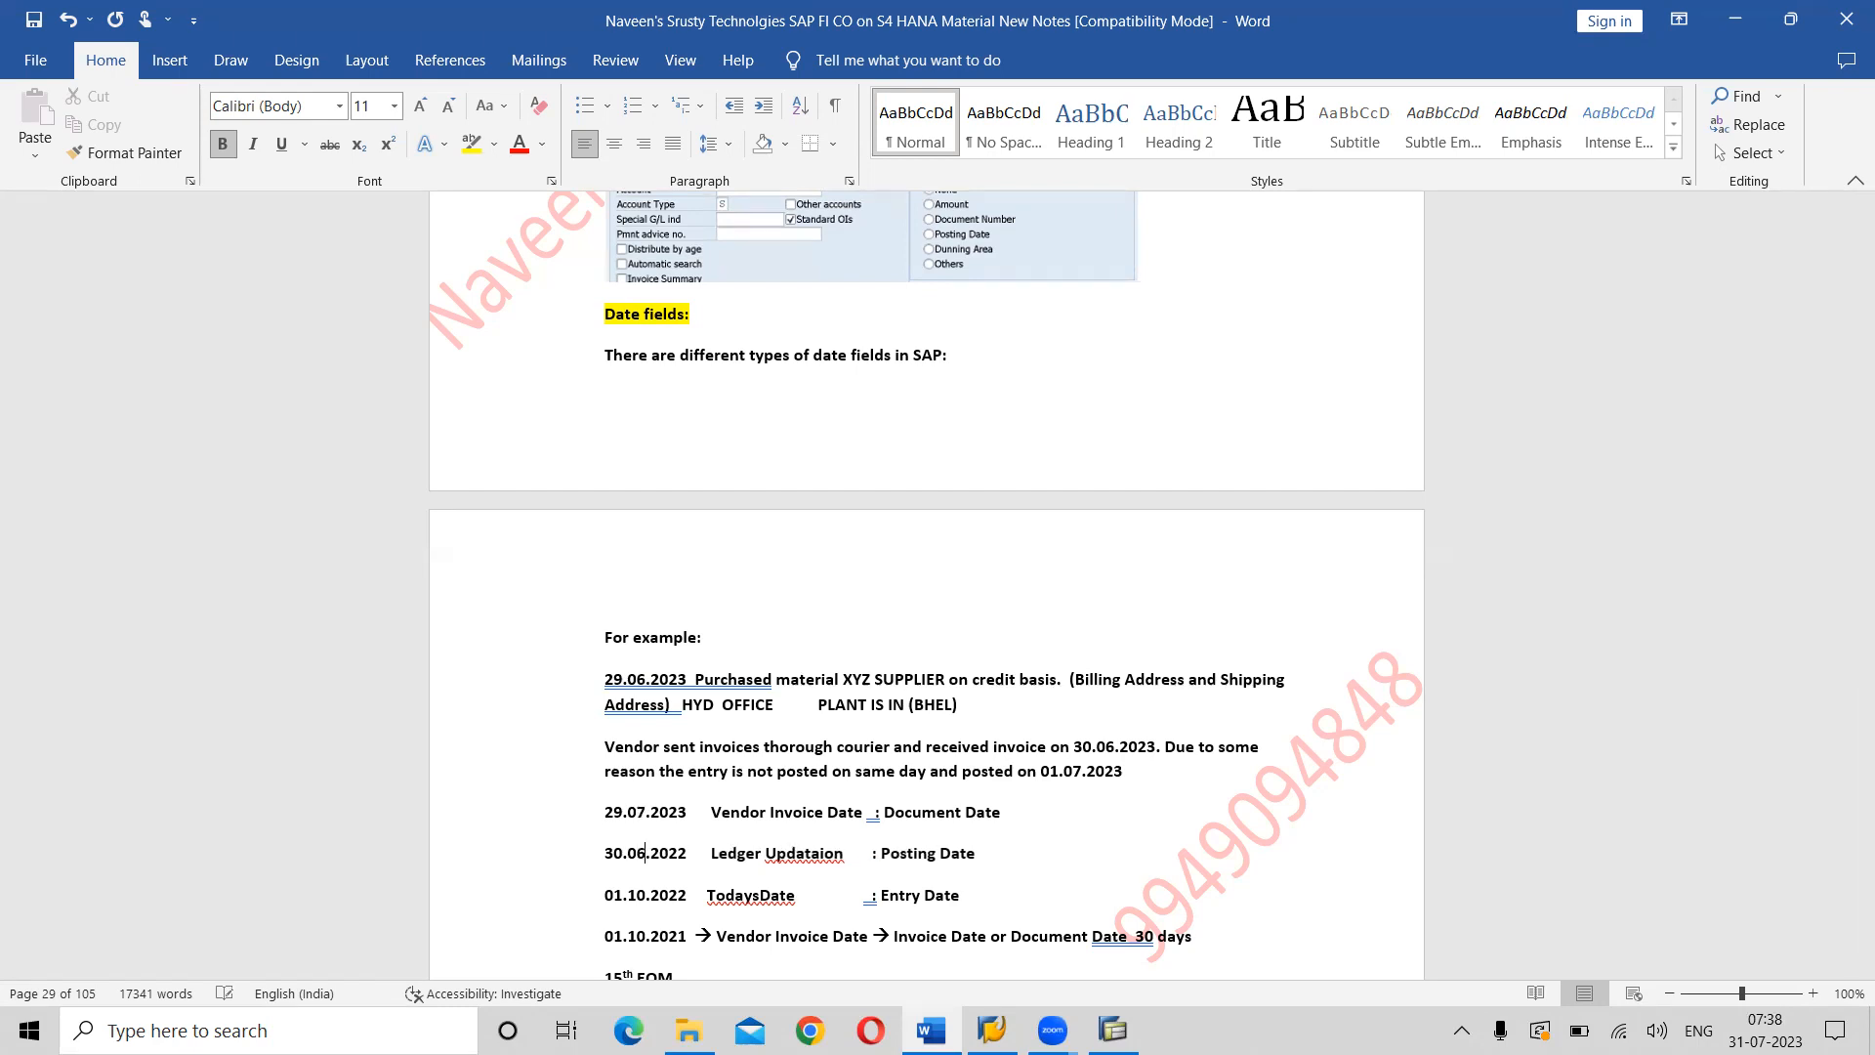
Correct the date on the Vendor Invoice Date : Document Date line to 29.06.2023.
left_click(644, 822)
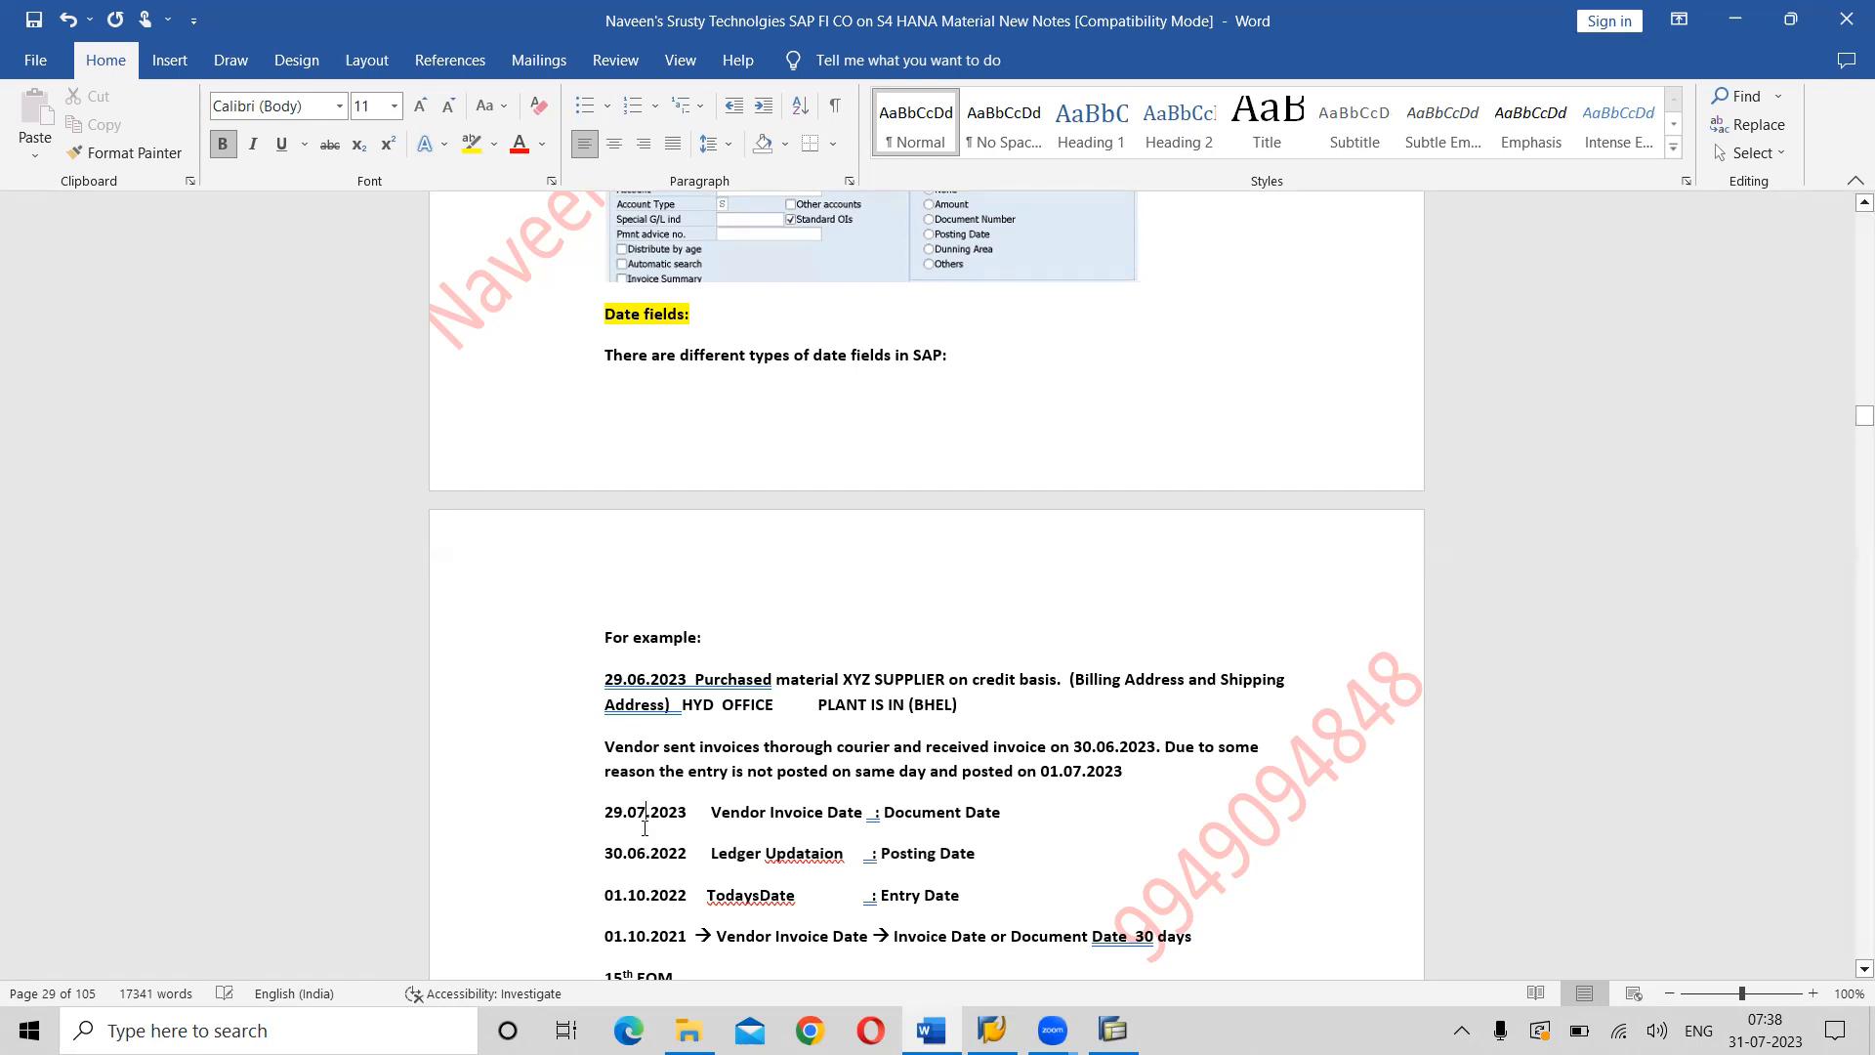
key("BackSpace")
type("6")
Set the dates on the TodaysDate : Entry Date line and the 30-day vendor invoice line below it to 01.07.2023.
key("BackSpace")
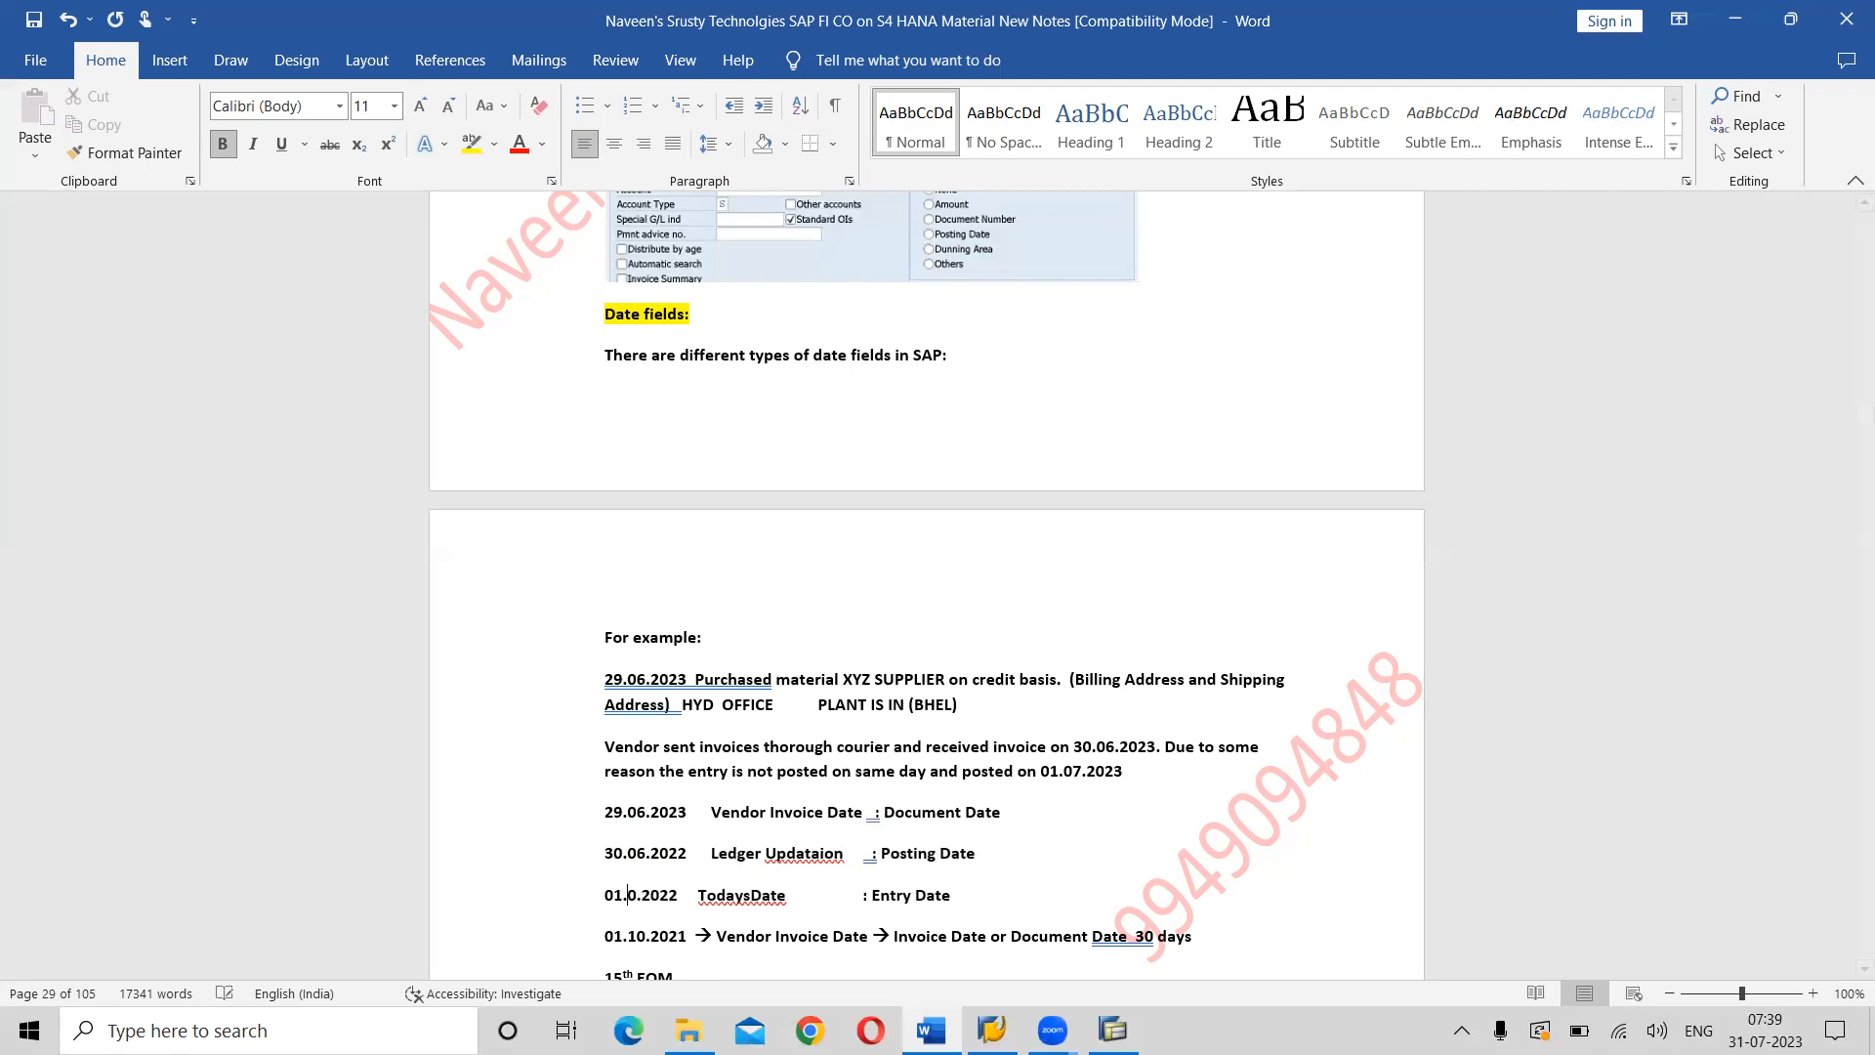
type("7")
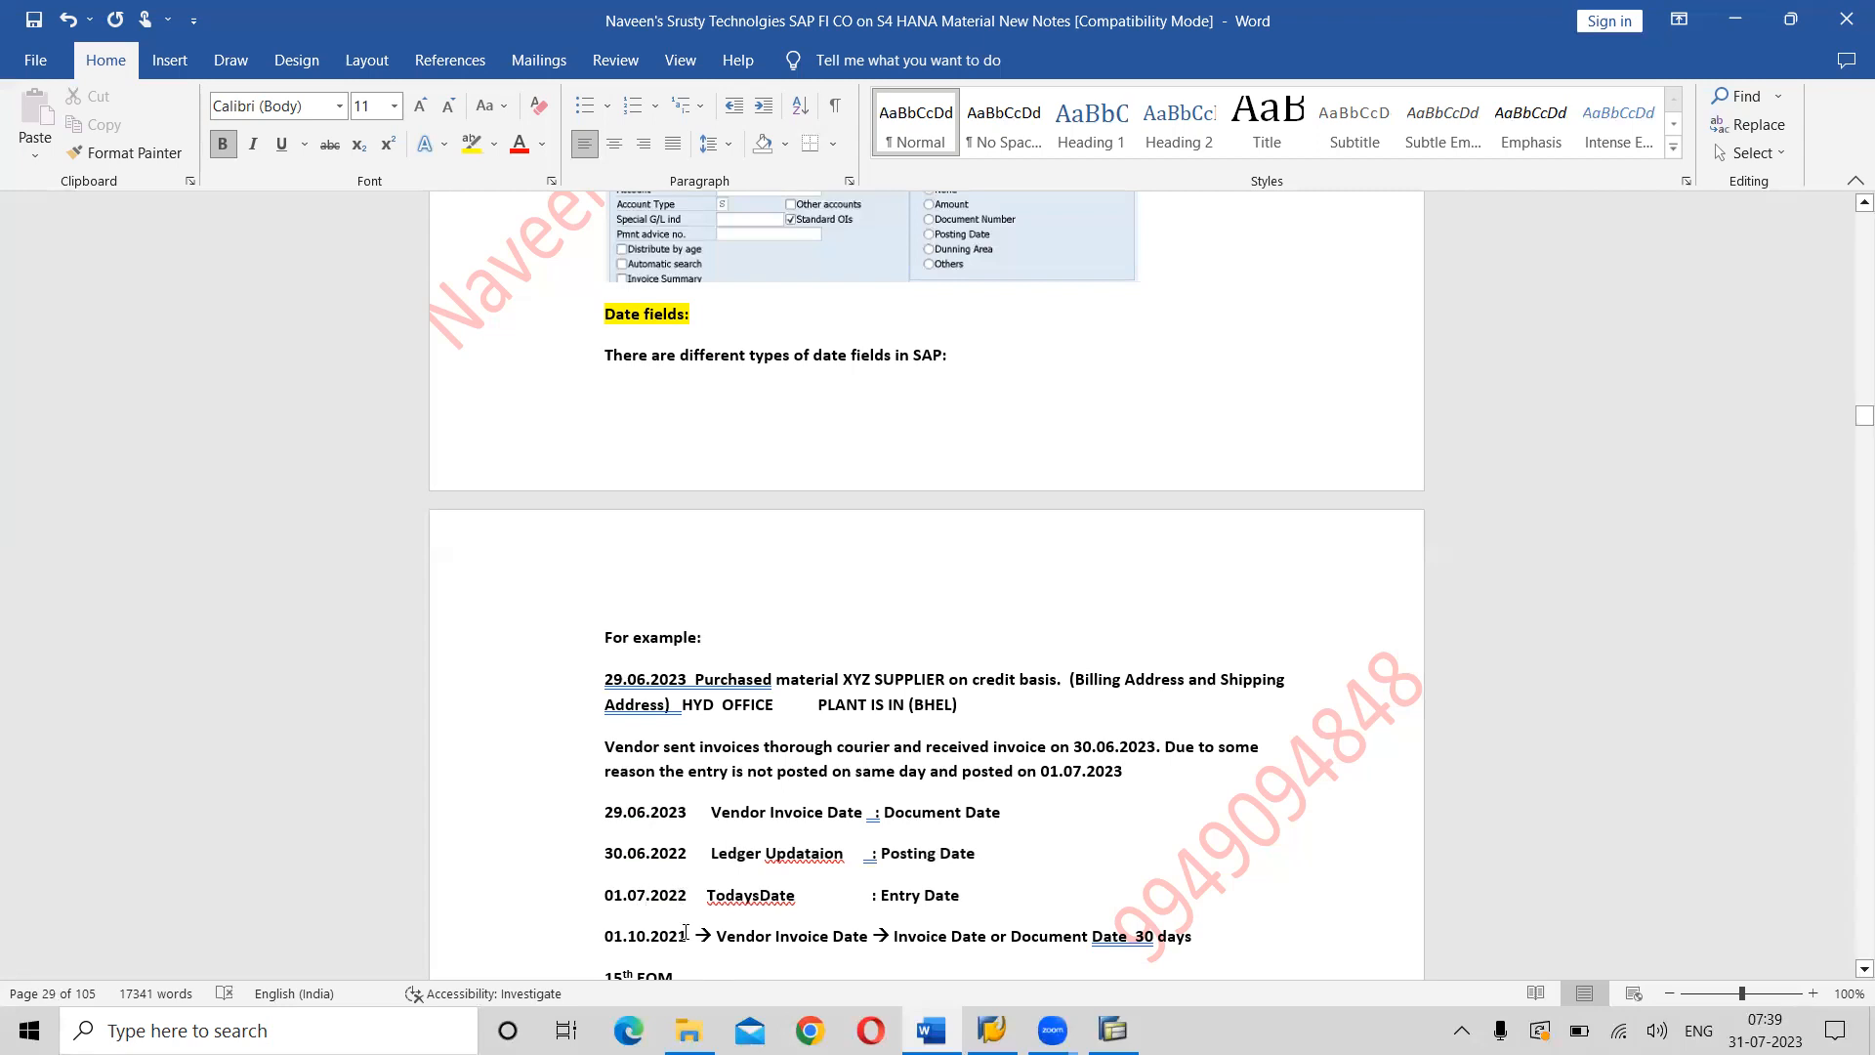
key("BackSpace")
type("3")
left_click(635, 935)
key("BackSpace")
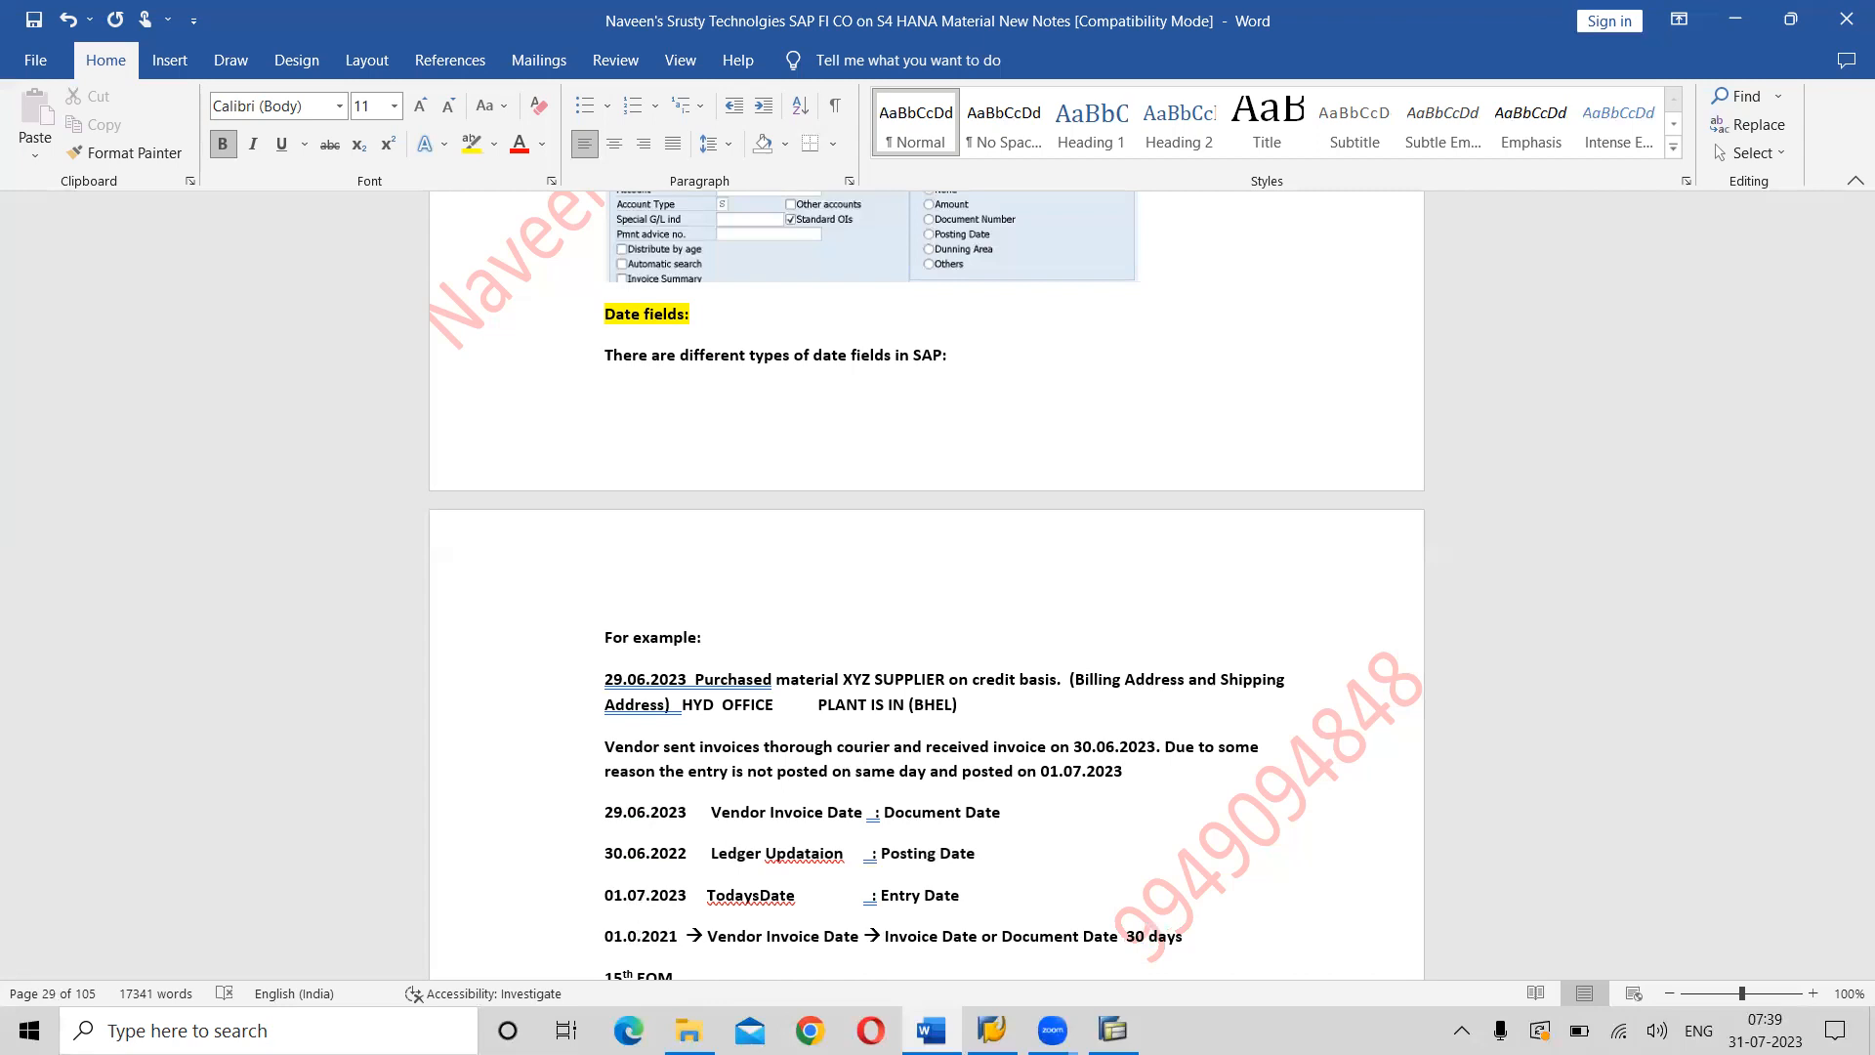
type("7")
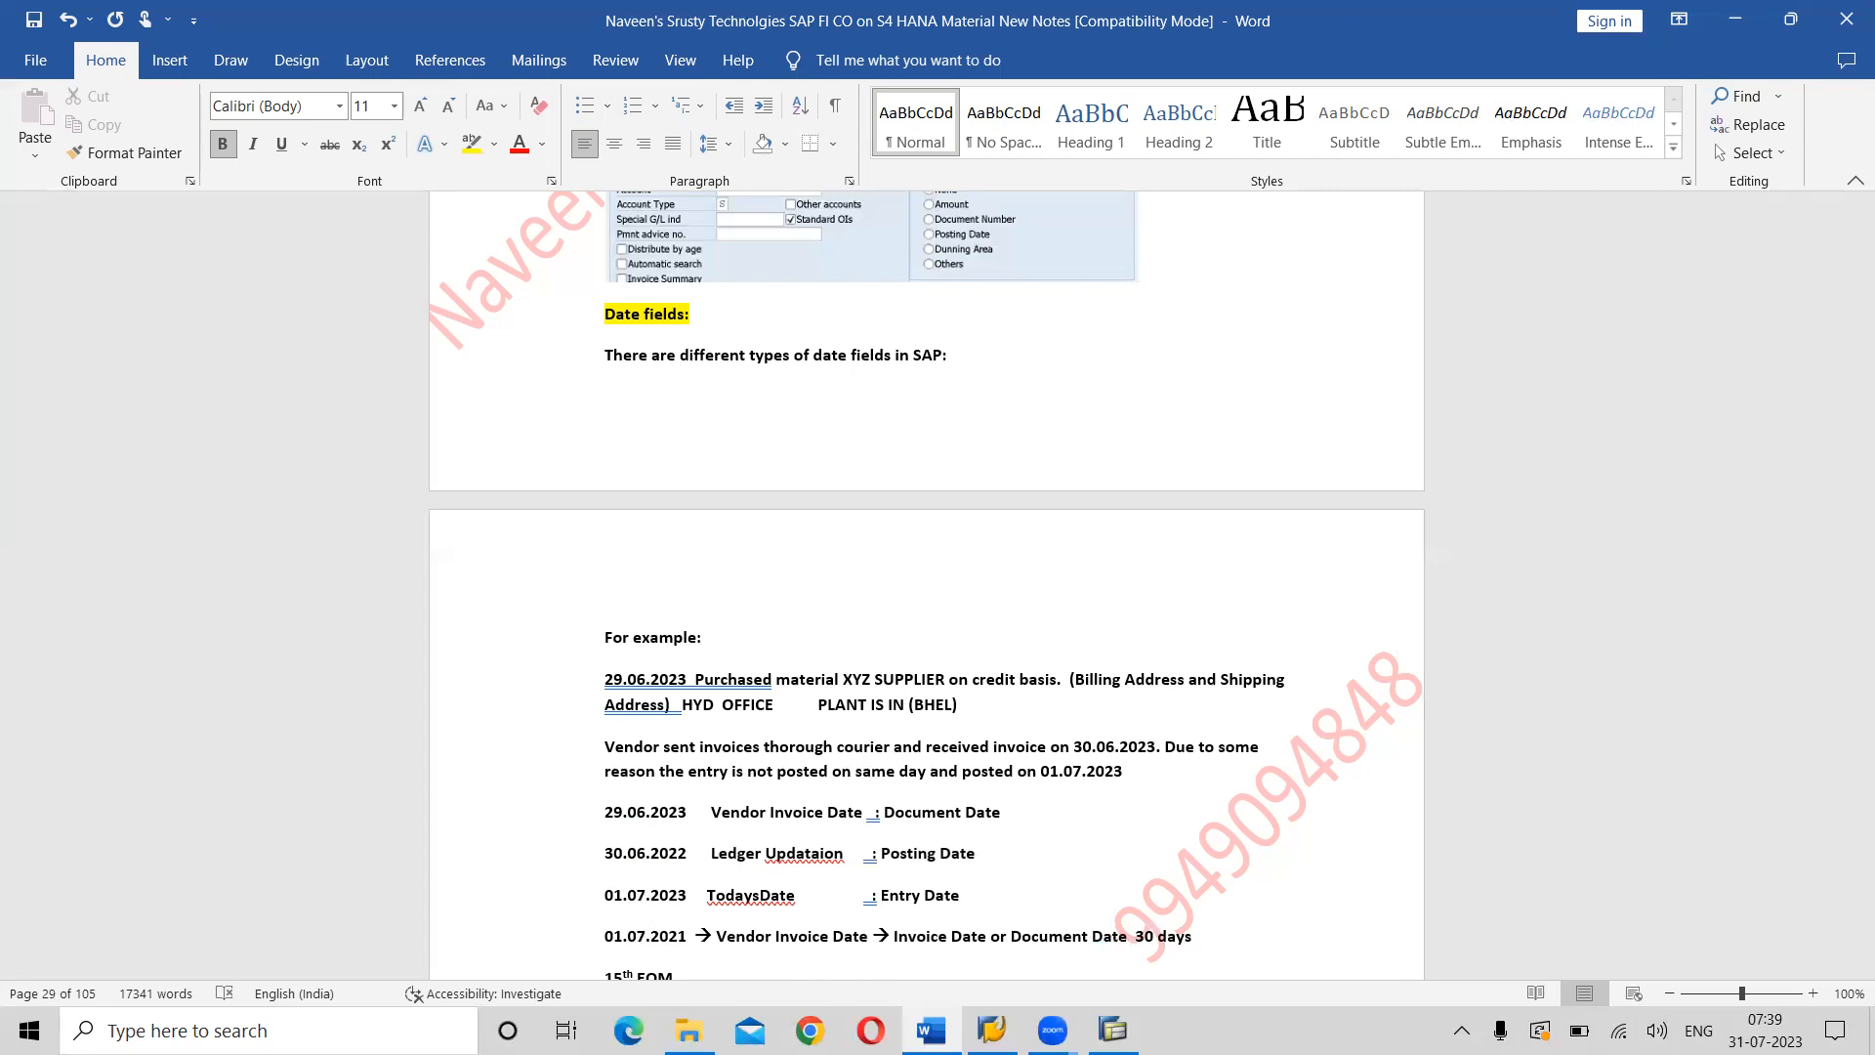
key("BackSpace")
type("3")
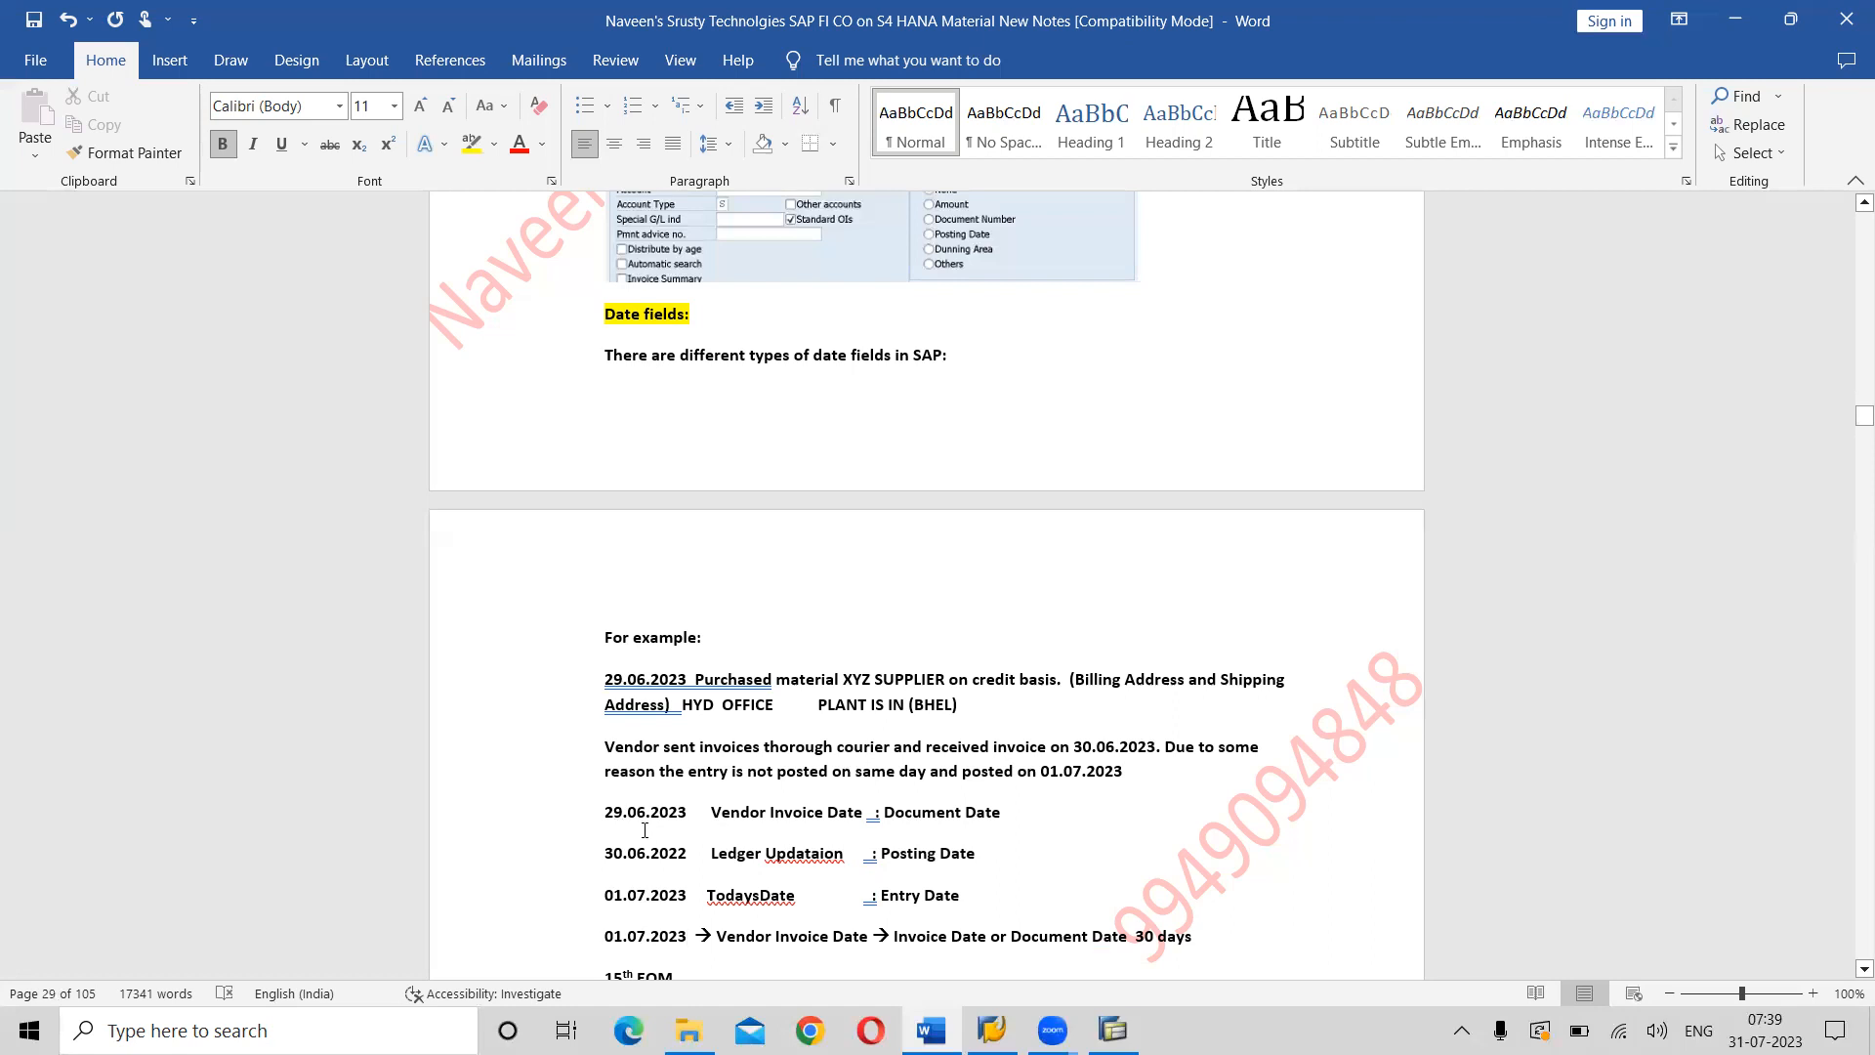
Switch back to the SAP Post Outgoing Payments screen and place the cursor in the Document Date field.
key("alt+Tab")
key("alt+Tab")
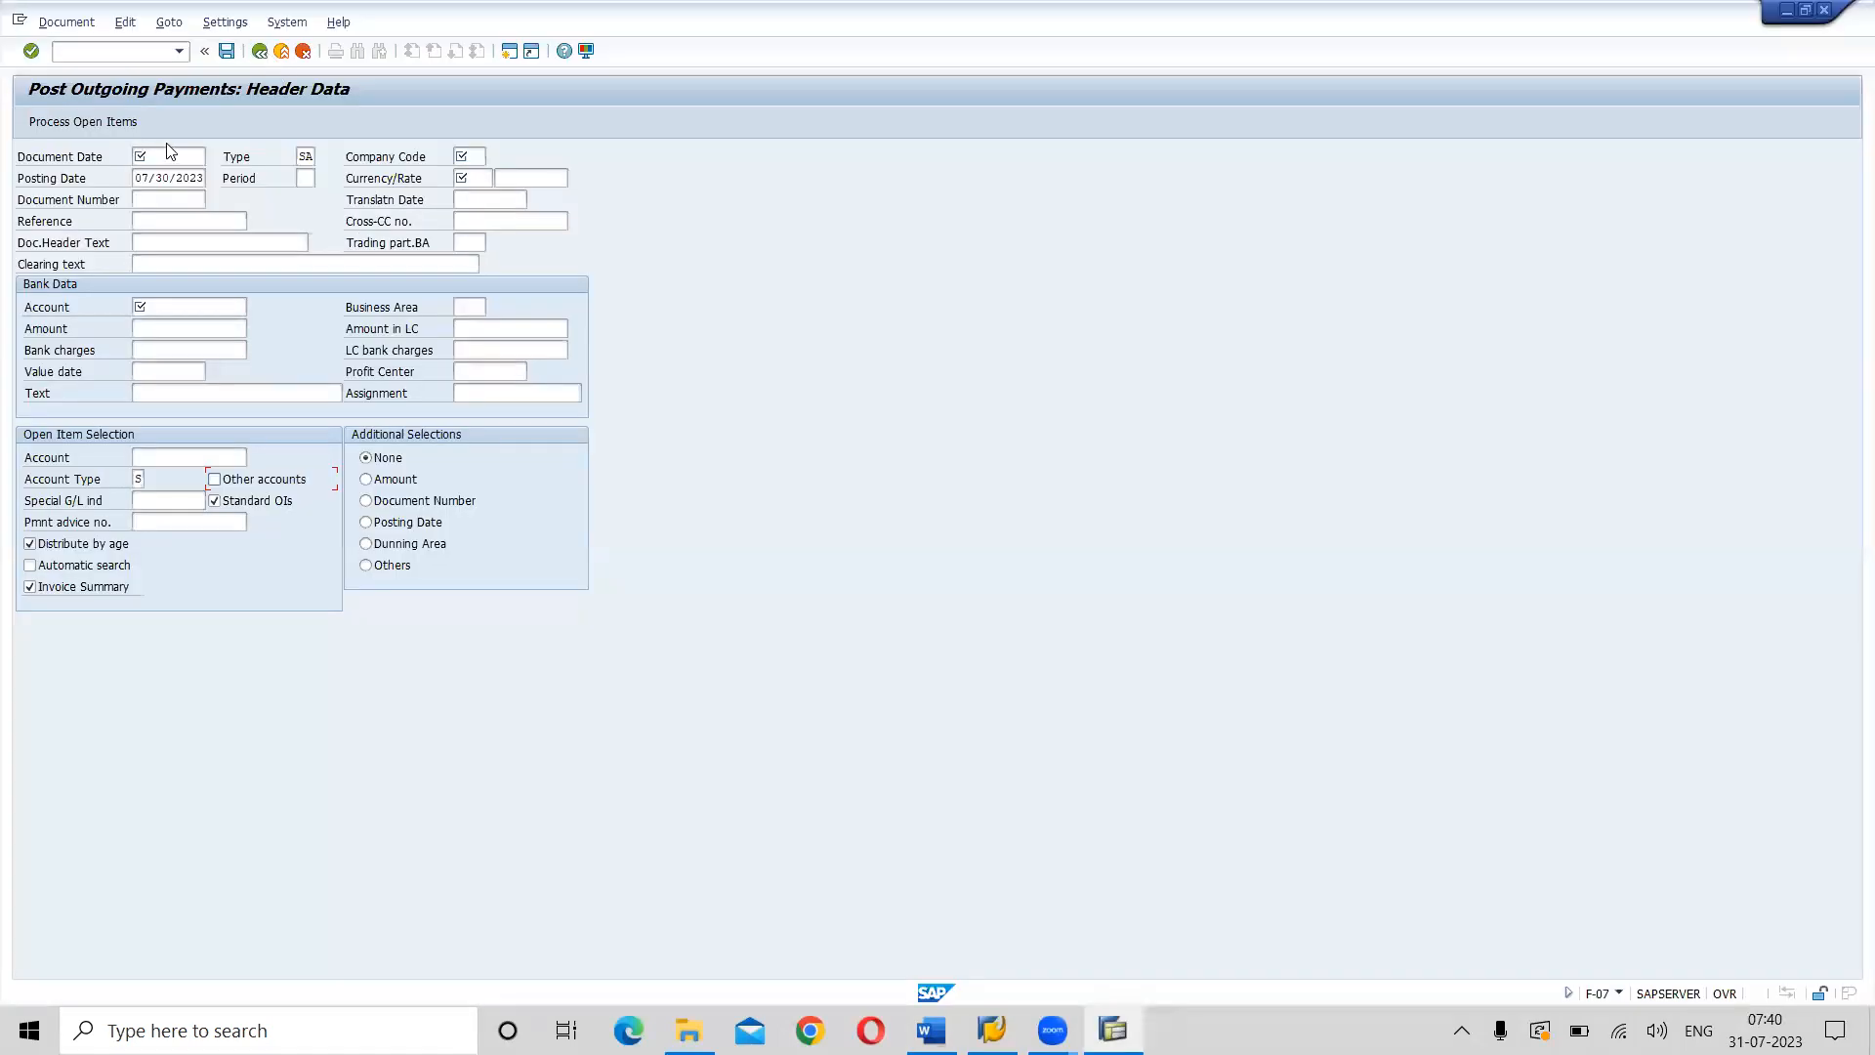
left_click(164, 154)
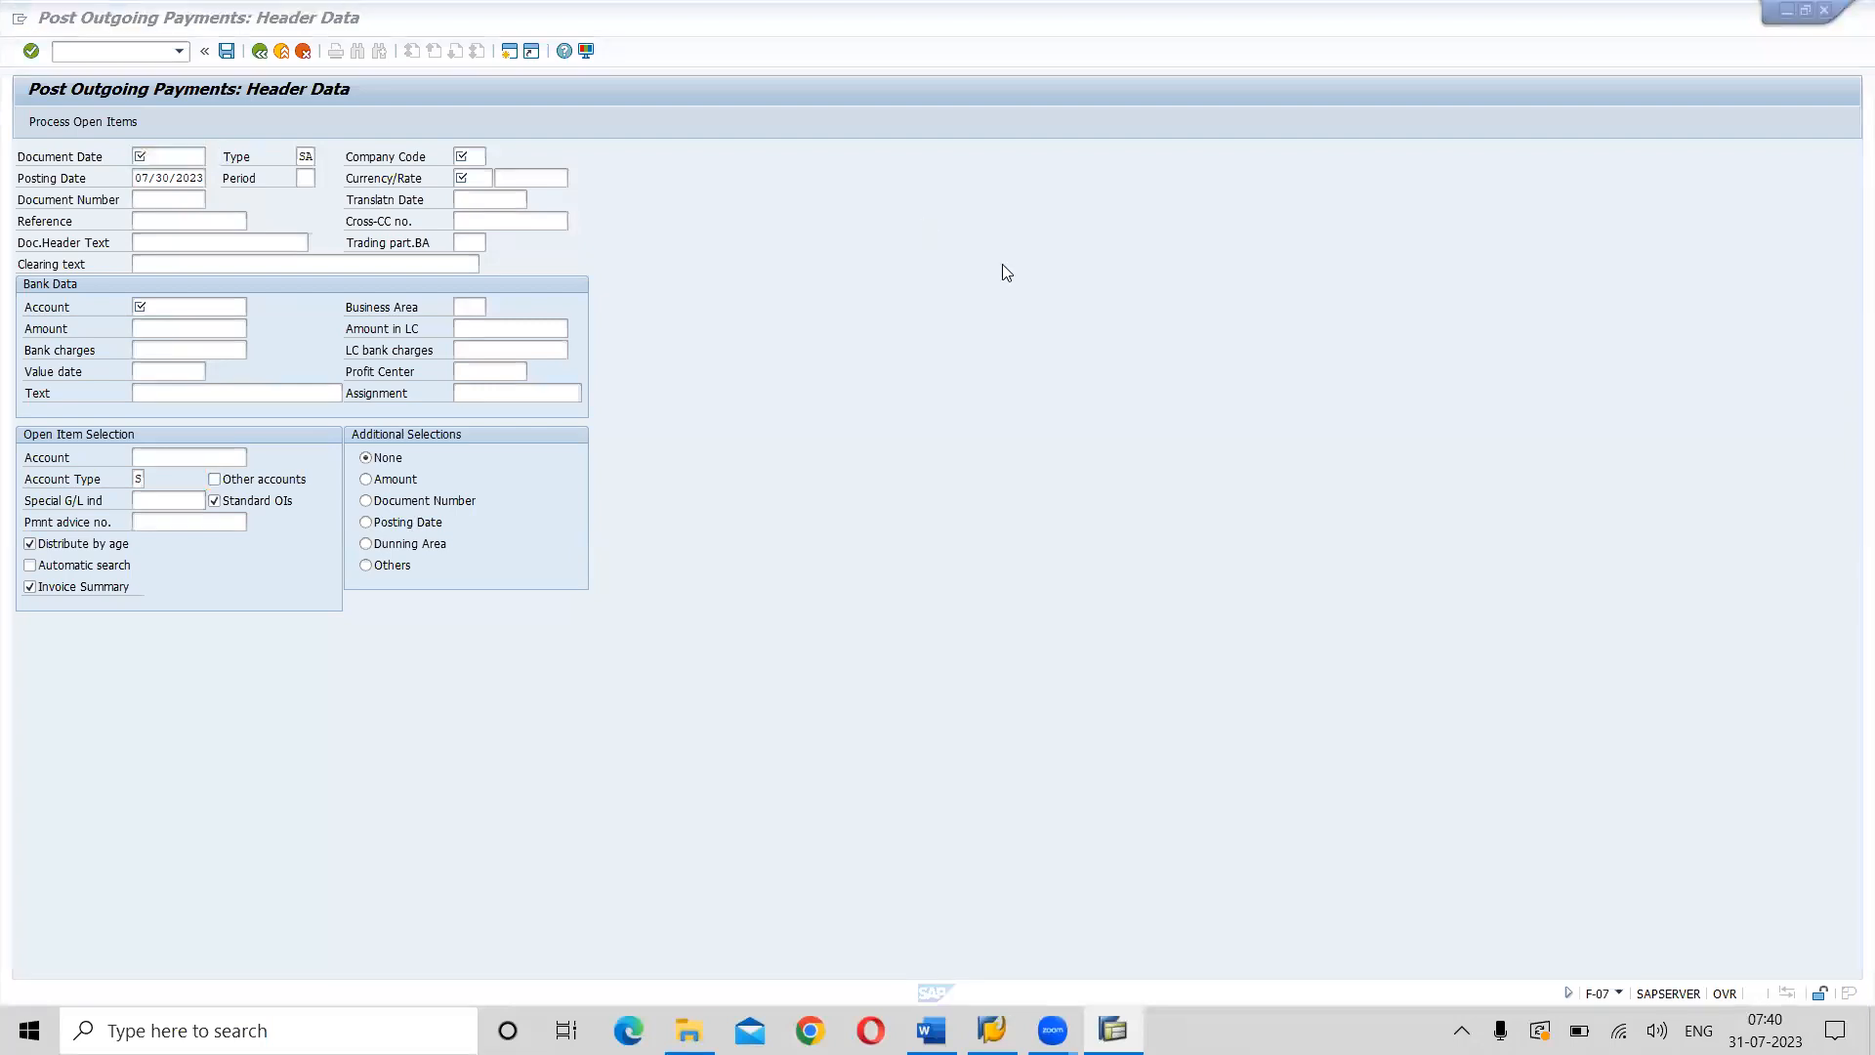
Review the document, posting and entry date example in the Word notes, and return to the SAP Post Outgoing Payments screen.
key("alt+Tab")
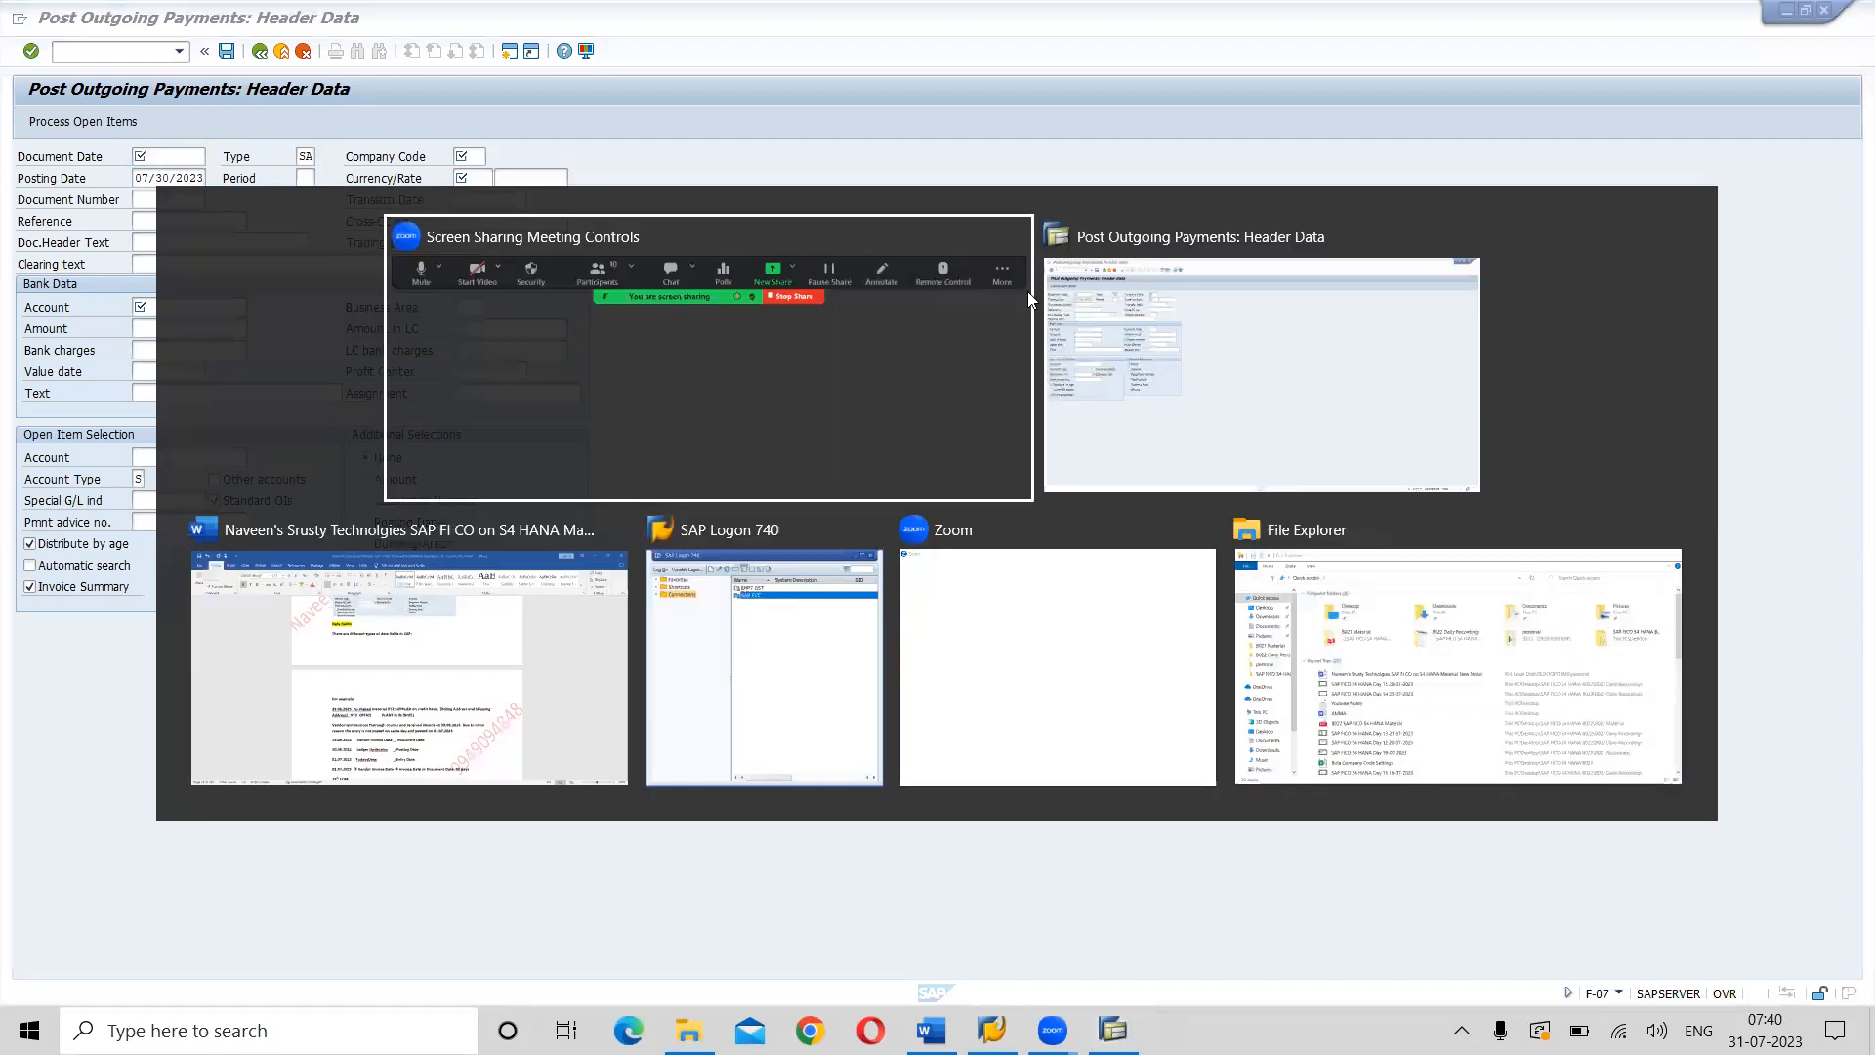
key("Tab")
key("Tab")
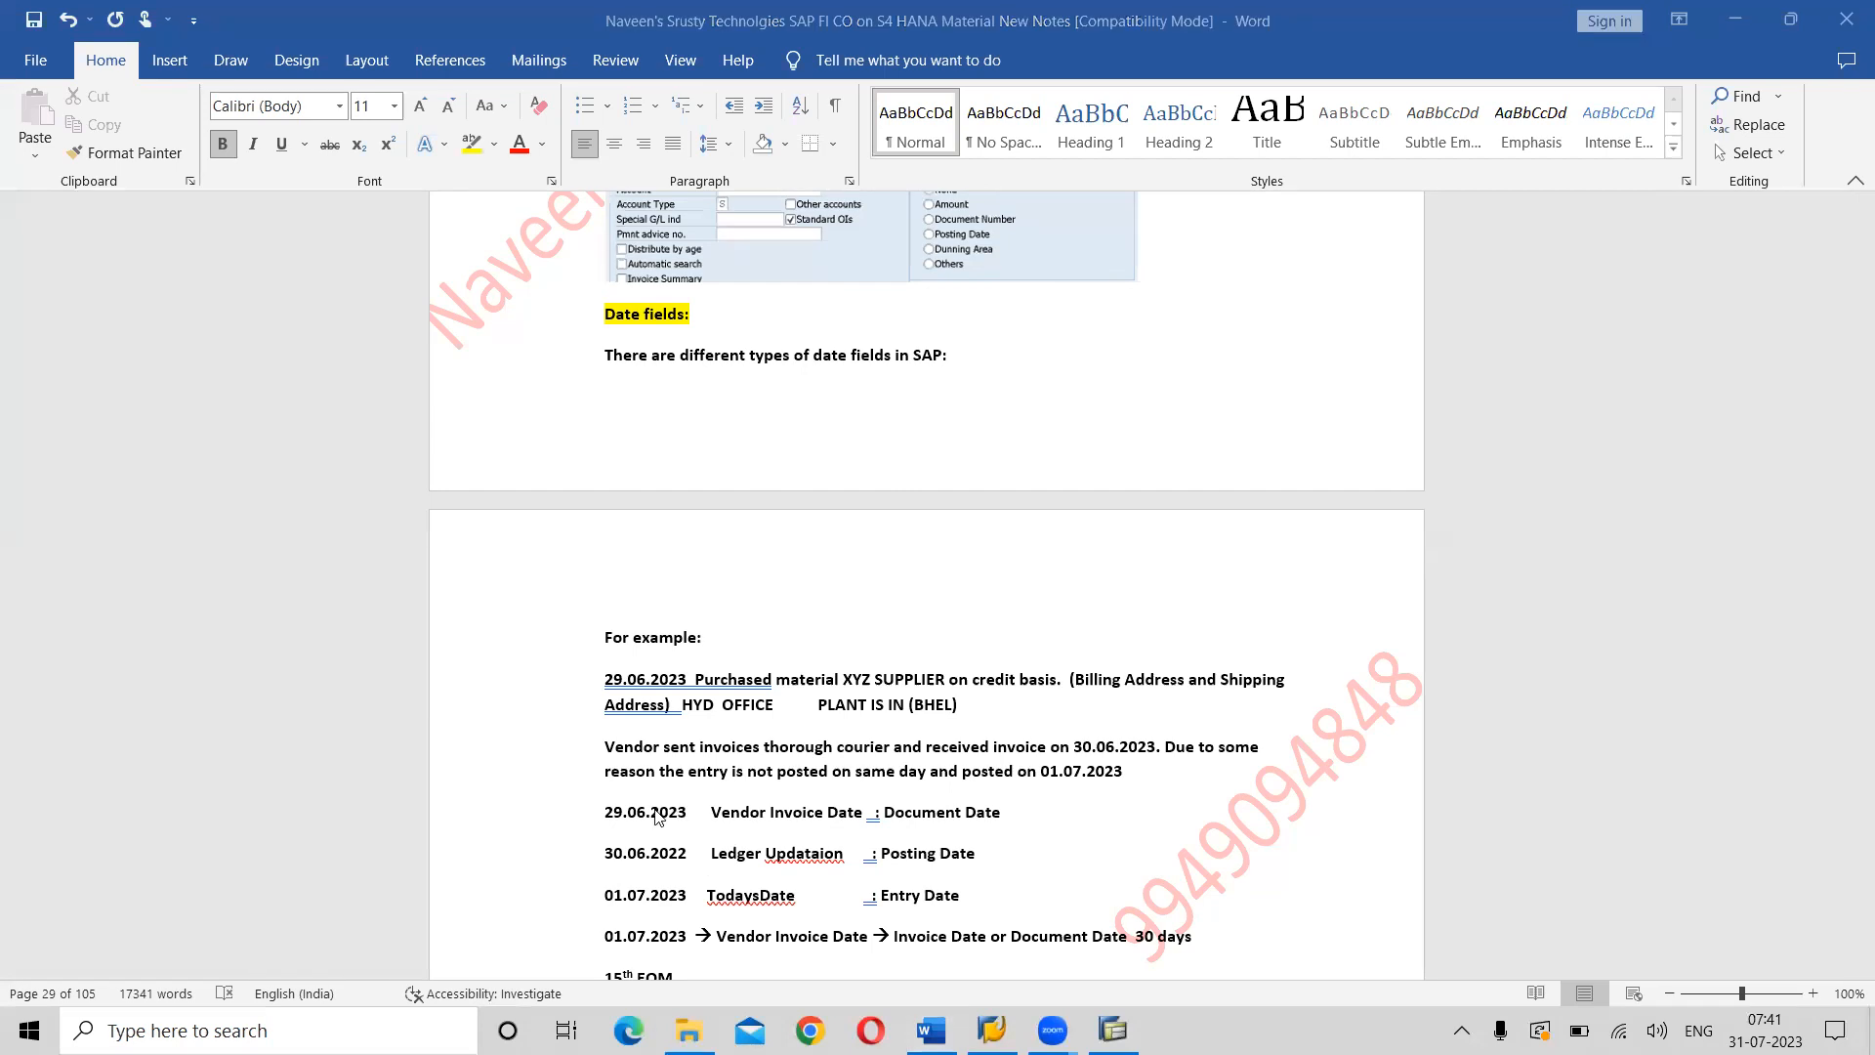
key("alt+Tab")
key("alt+Tab")
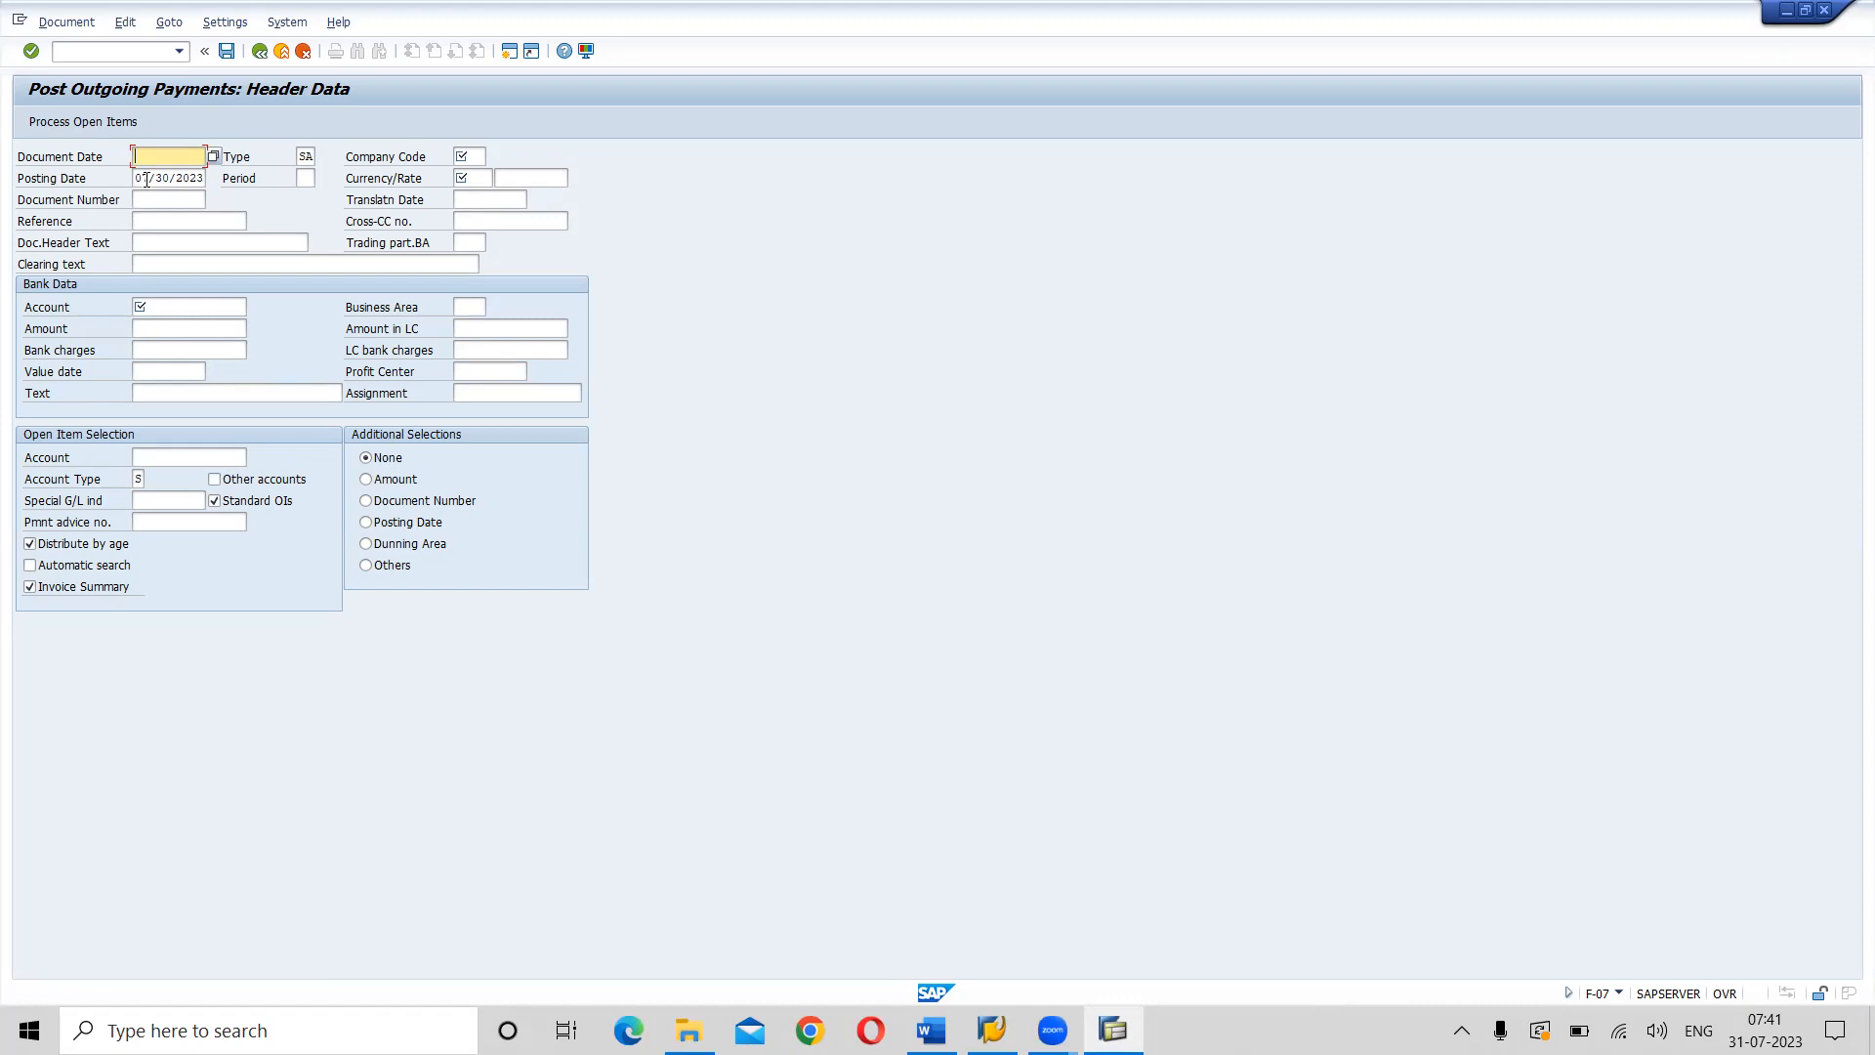
Replace the Posting Date on the Post Outgoing Payments screen with 30/06/2023.
key("Tab")
key("Tab")
key("Tab")
key("BackSpace")
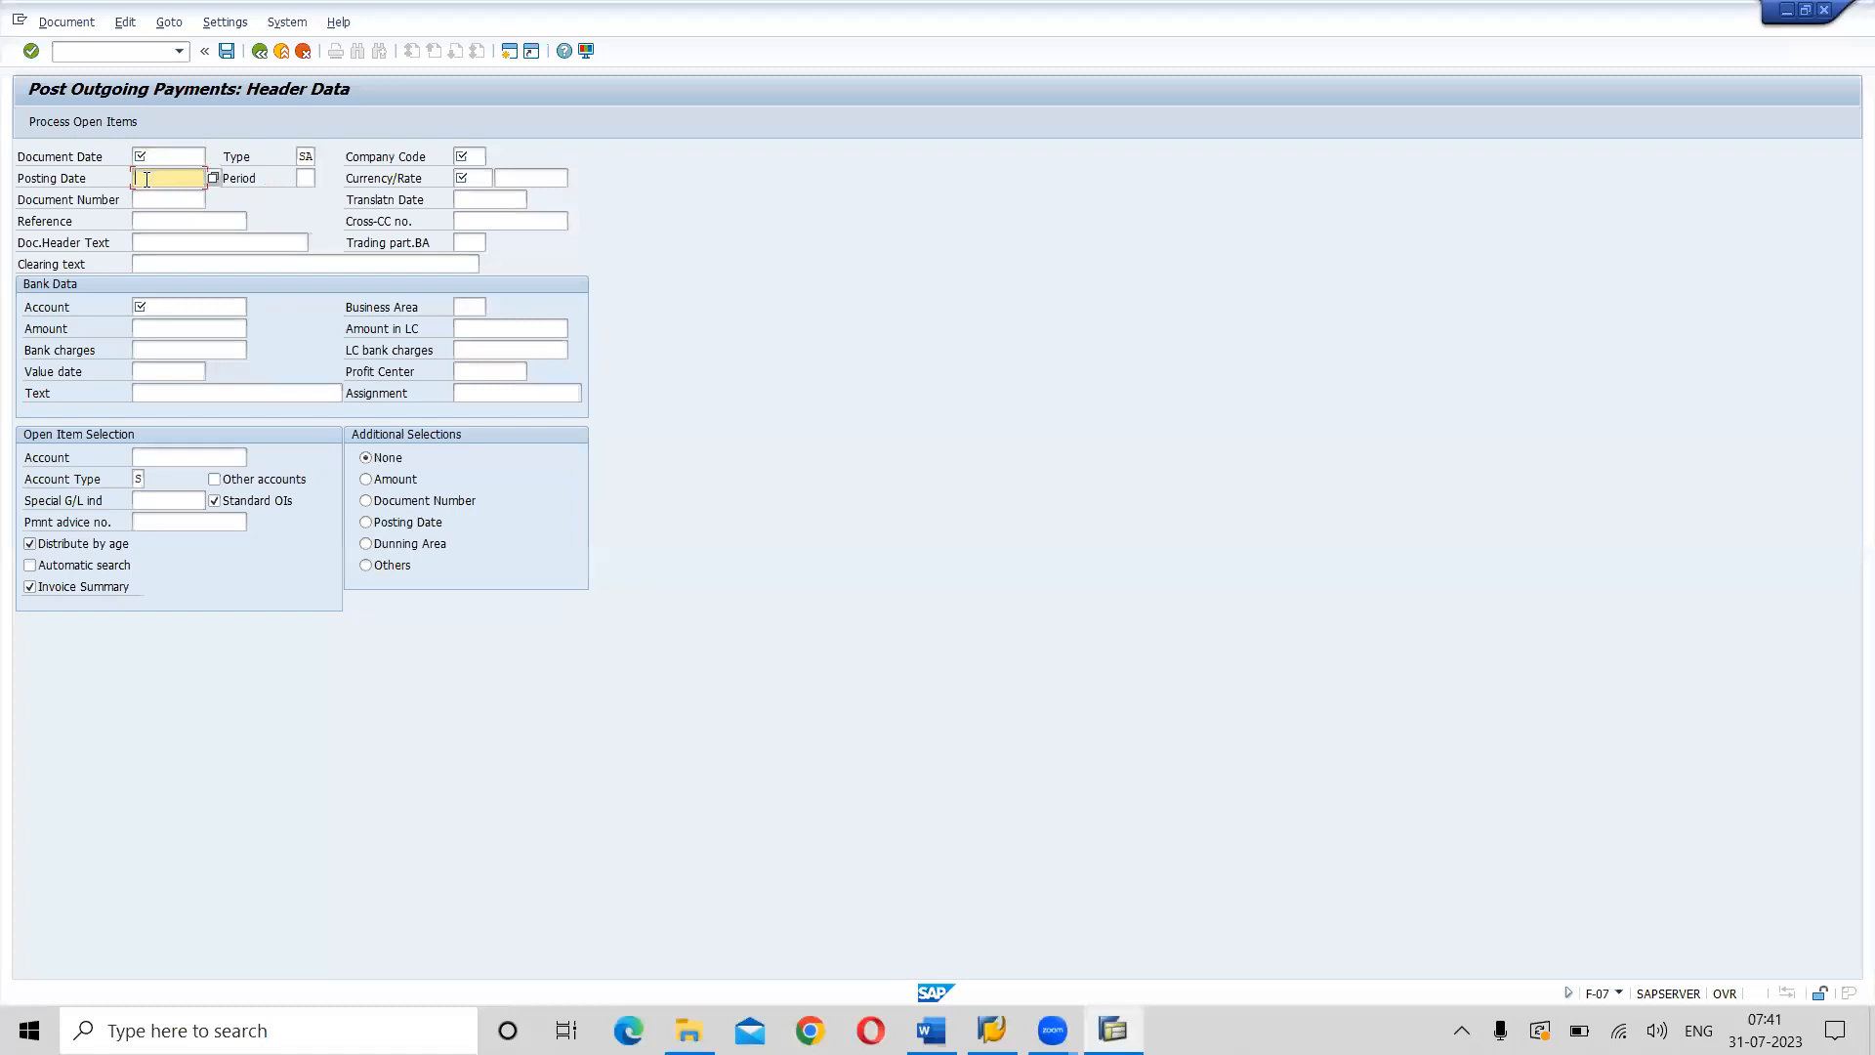
type("07/05")
key("BackSpace")
key("BackSpace")
key("BackSpace")
key("BackSpace")
type("30/06/2023")
Check the Ledger Updataion and TodaysDate lines in the Word notes again, and switch back to SAP.
key("alt+Tab")
key("alt+Tab")
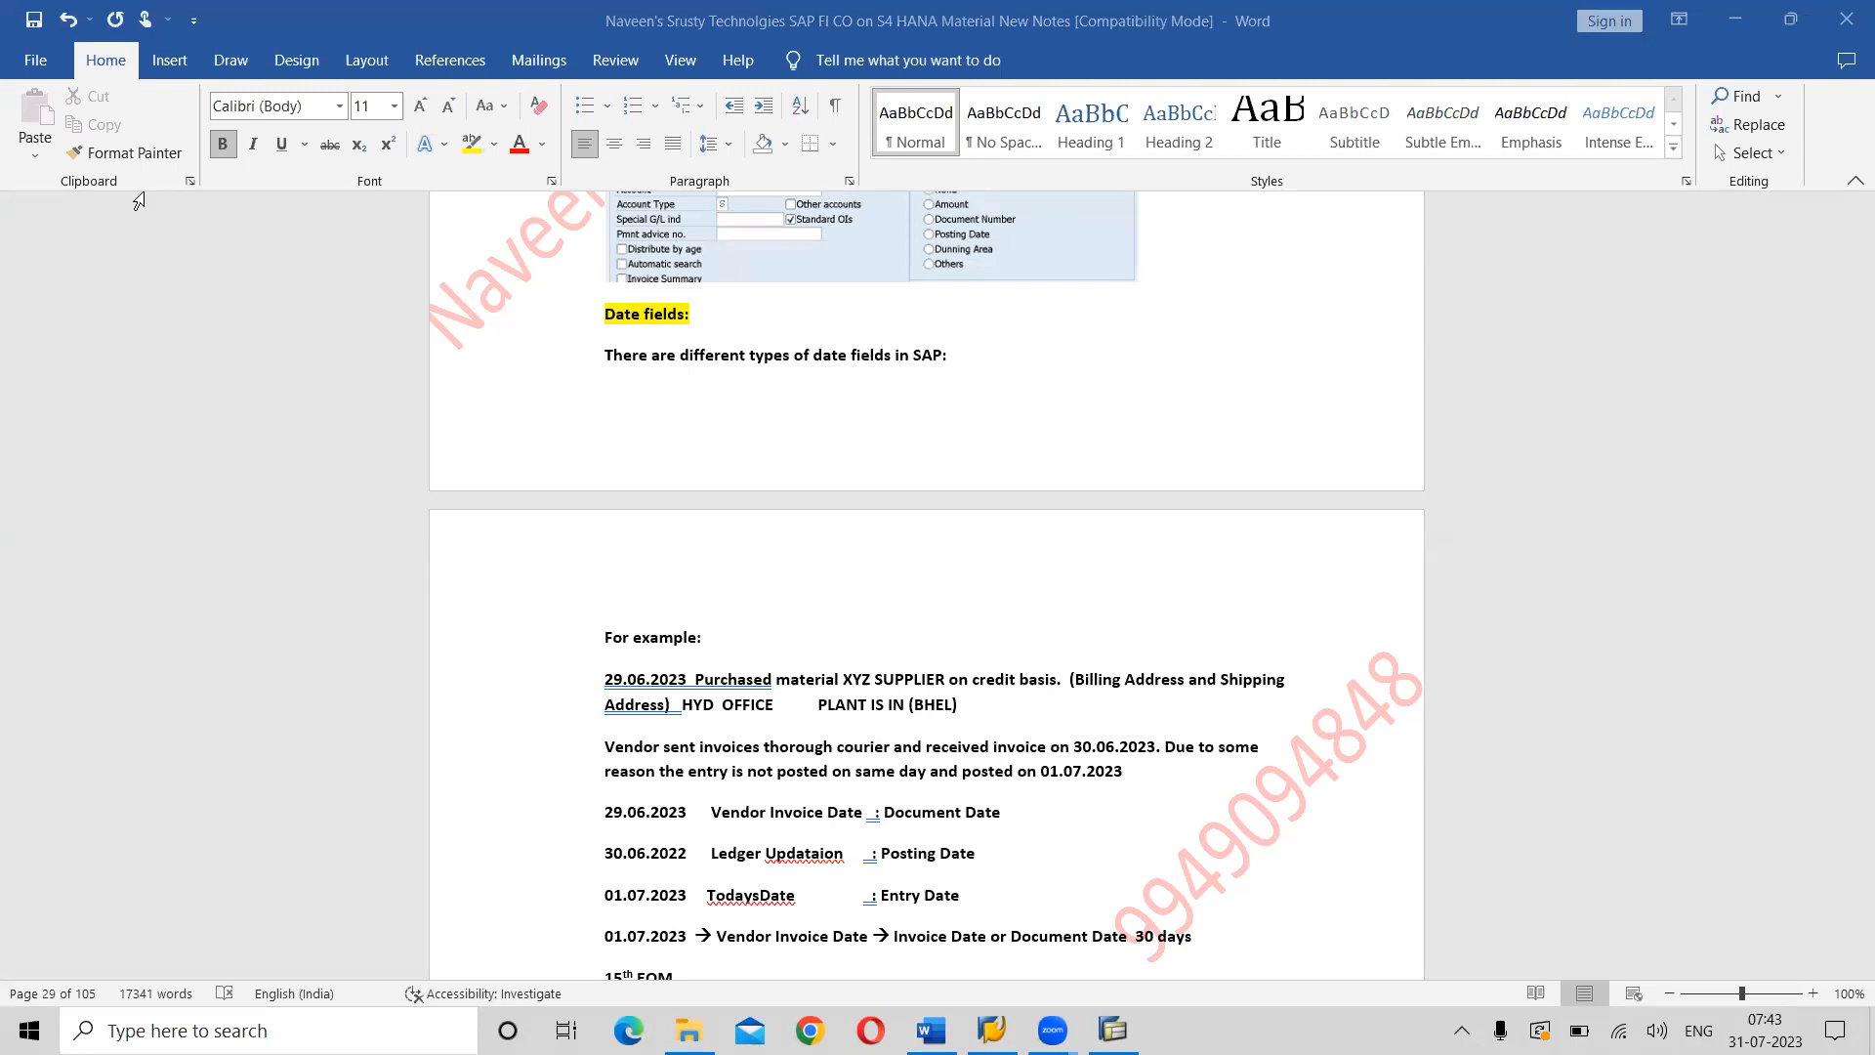
key("alt+Tab")
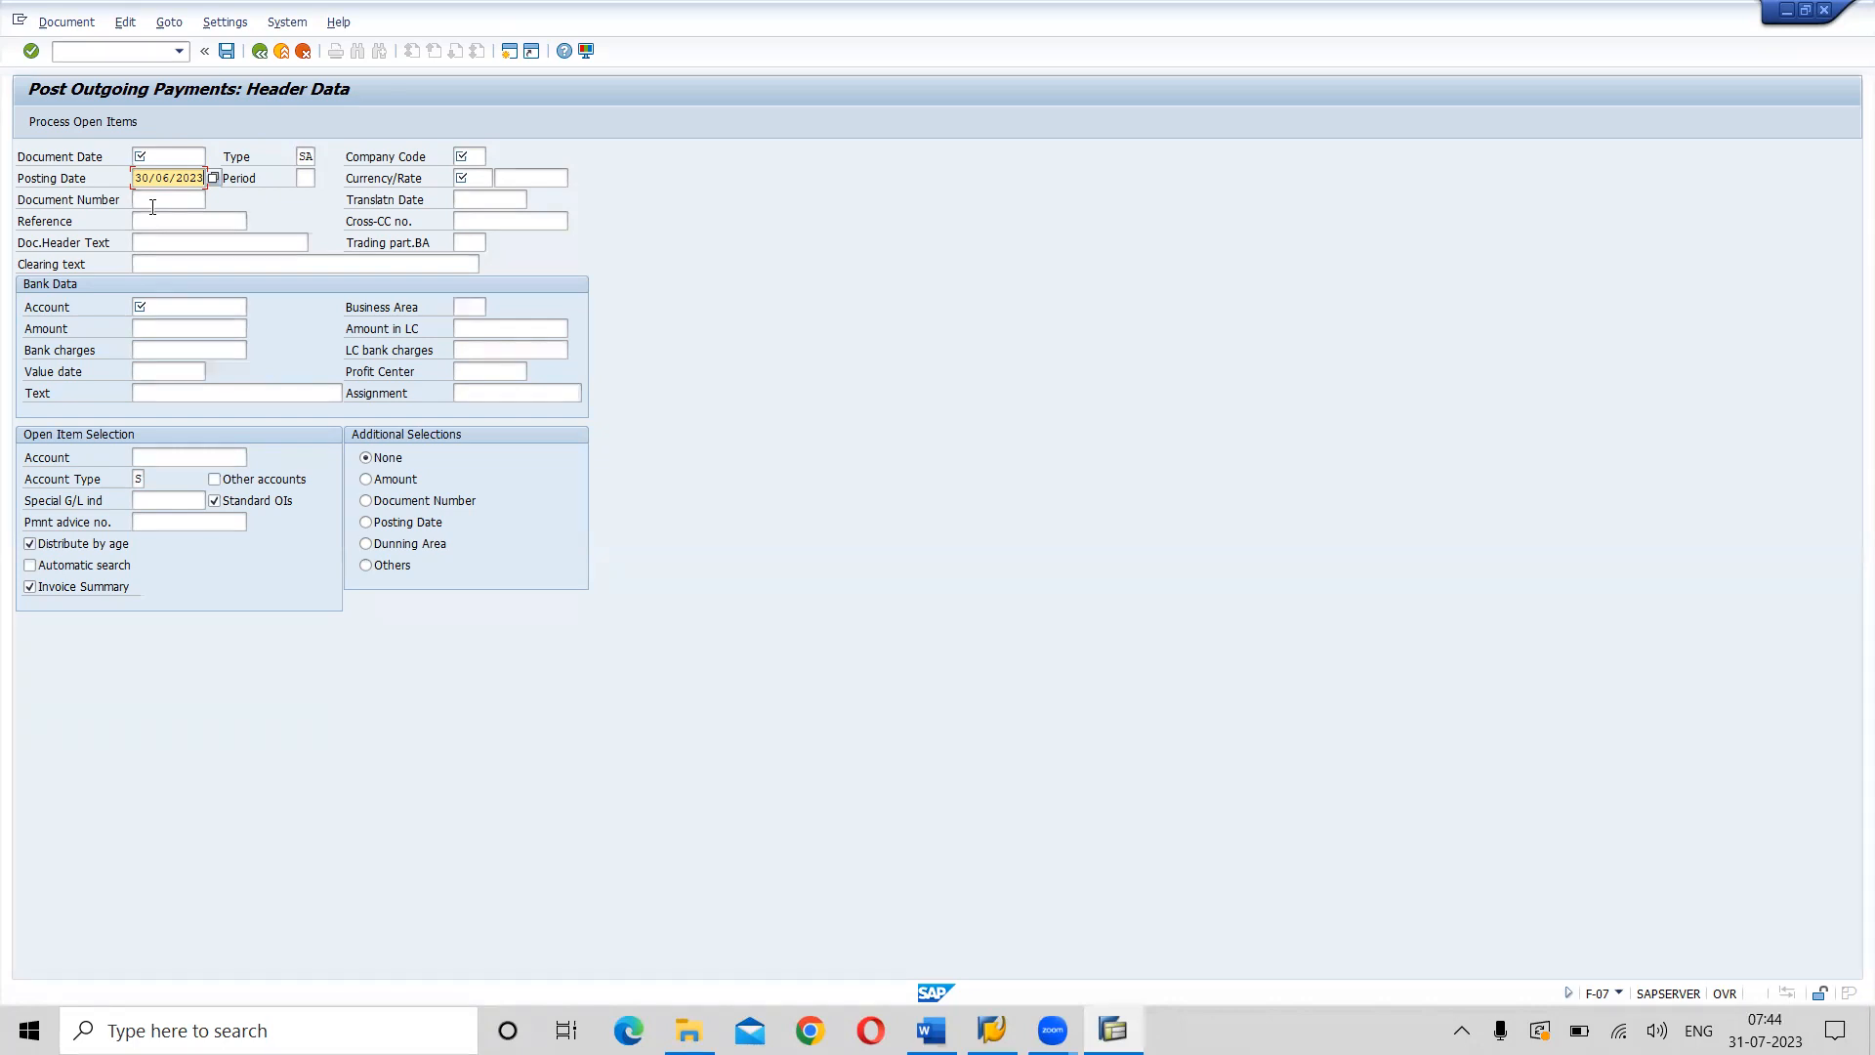
Open the Display Document transaction FB03 in a new SAP session.
left_click(98, 45)
type("/ofb03")
key("Return")
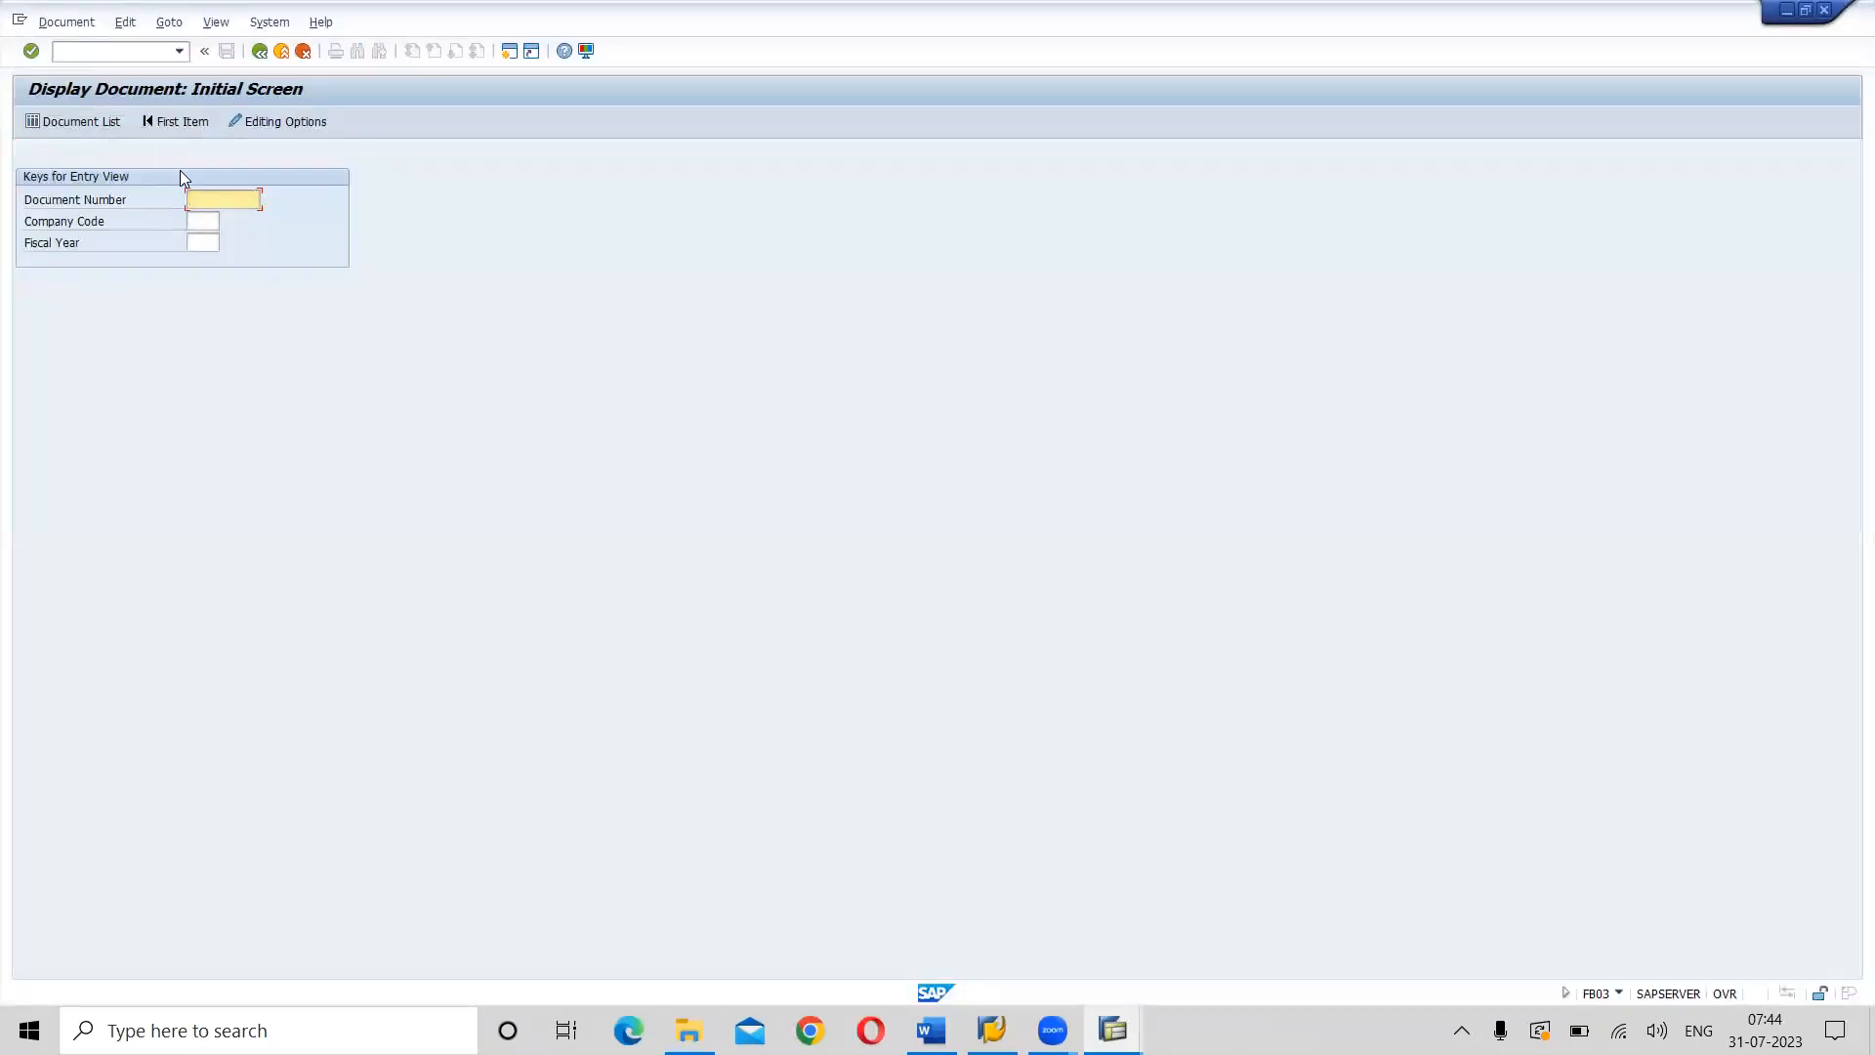
Pick company code UT01 (Ultra Cements Pvt. Ltd) from the possible entries and enter fiscal year 2023.
left_click(195, 222)
left_click(229, 221)
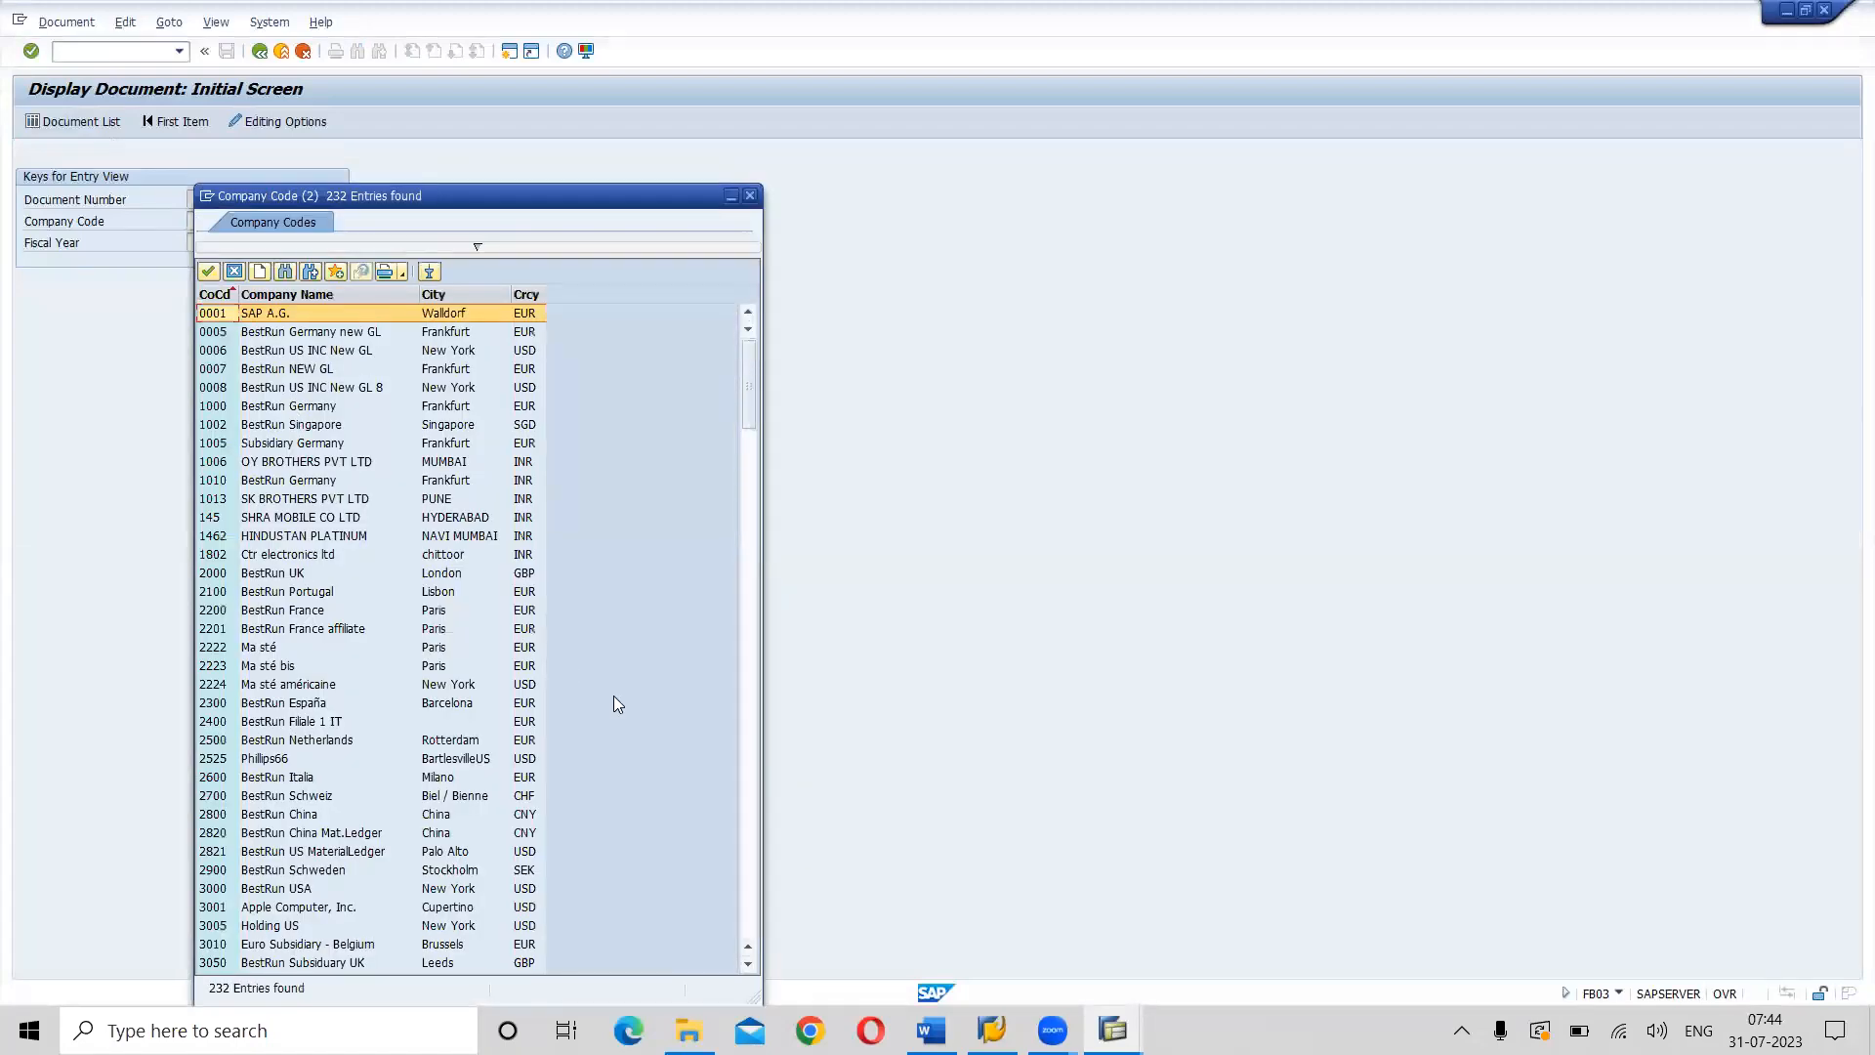
left_click(750, 906)
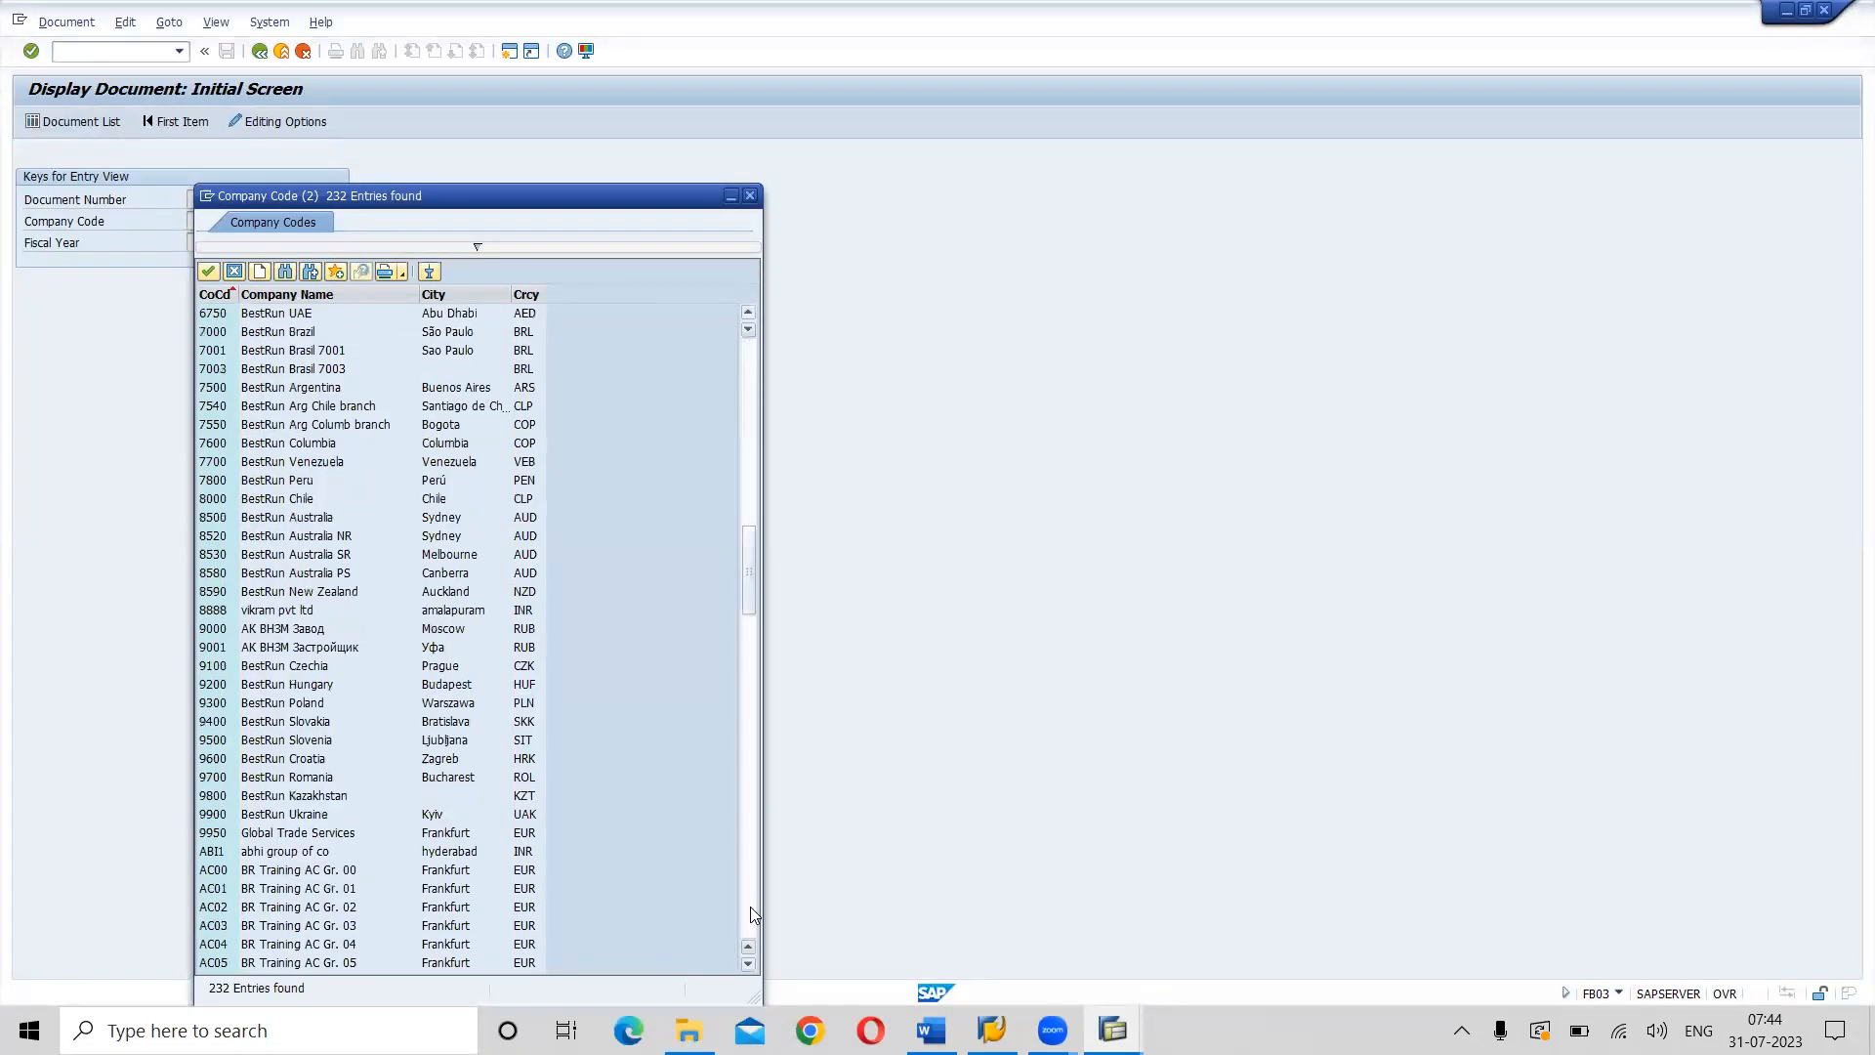
left_click(750, 906)
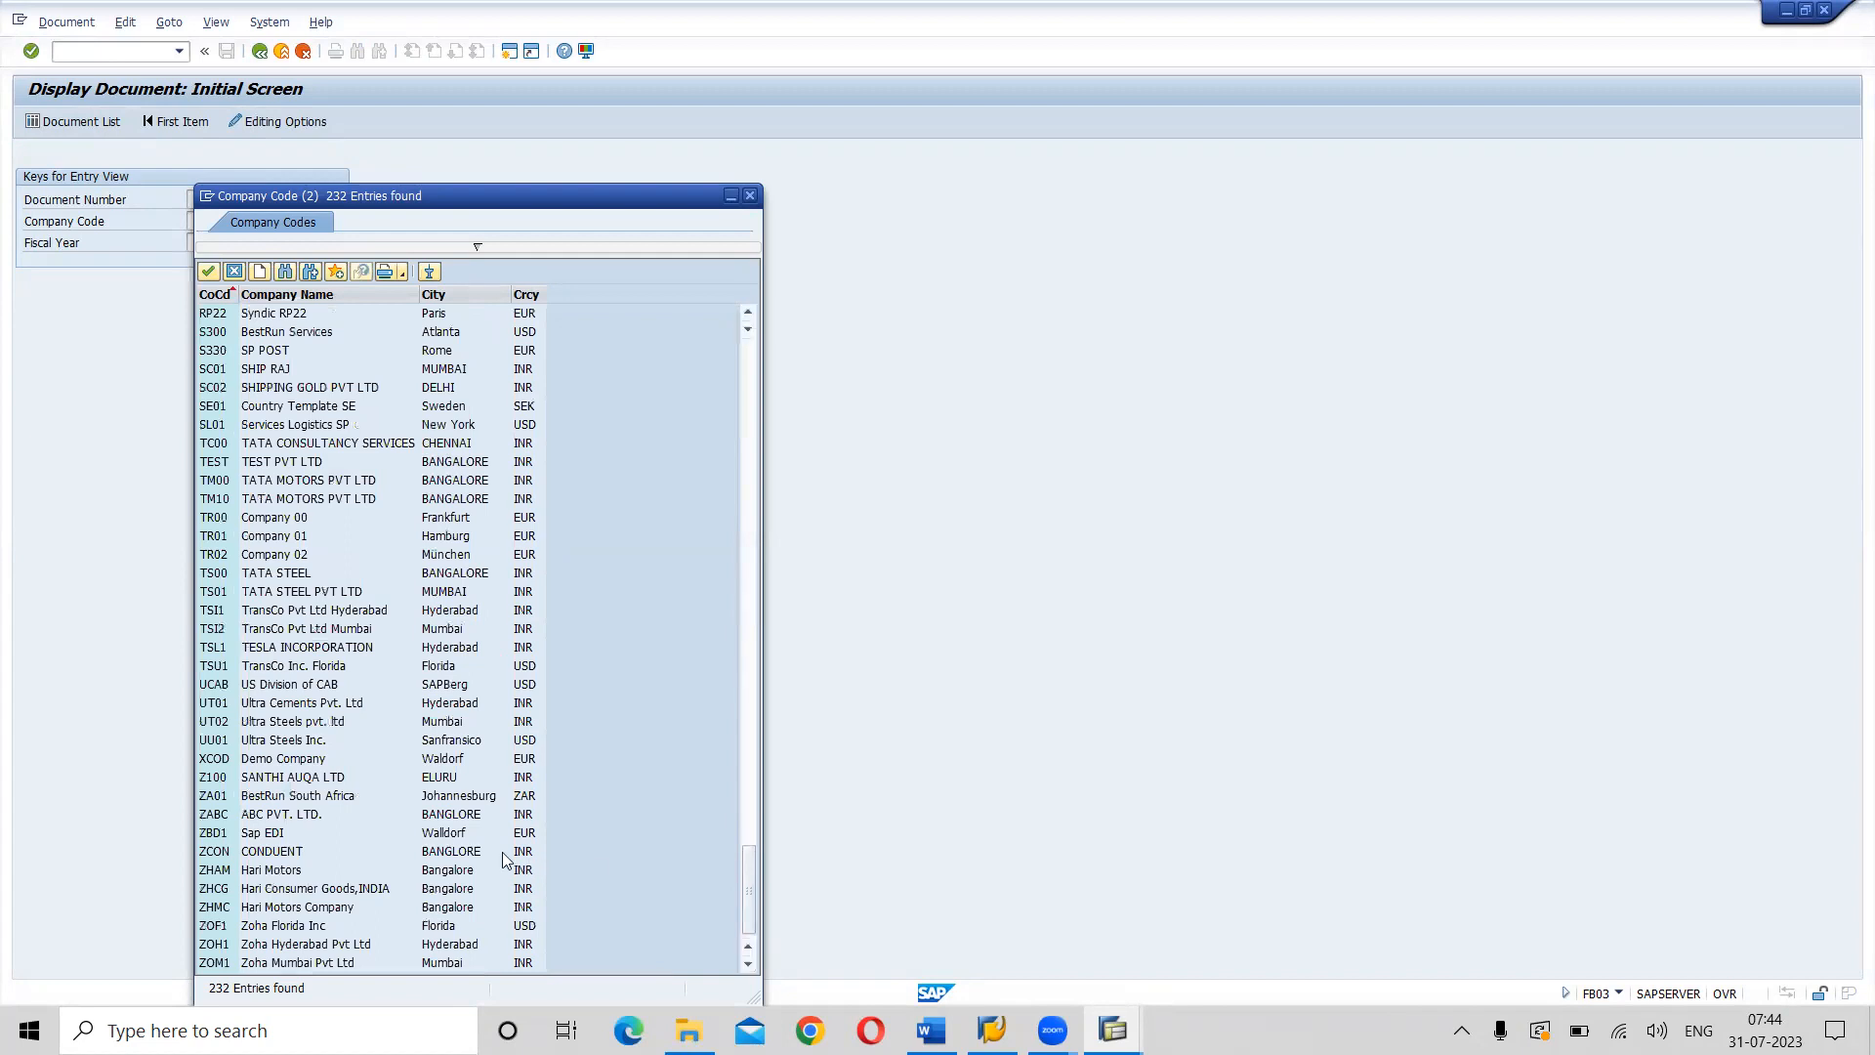
left_click(296, 705)
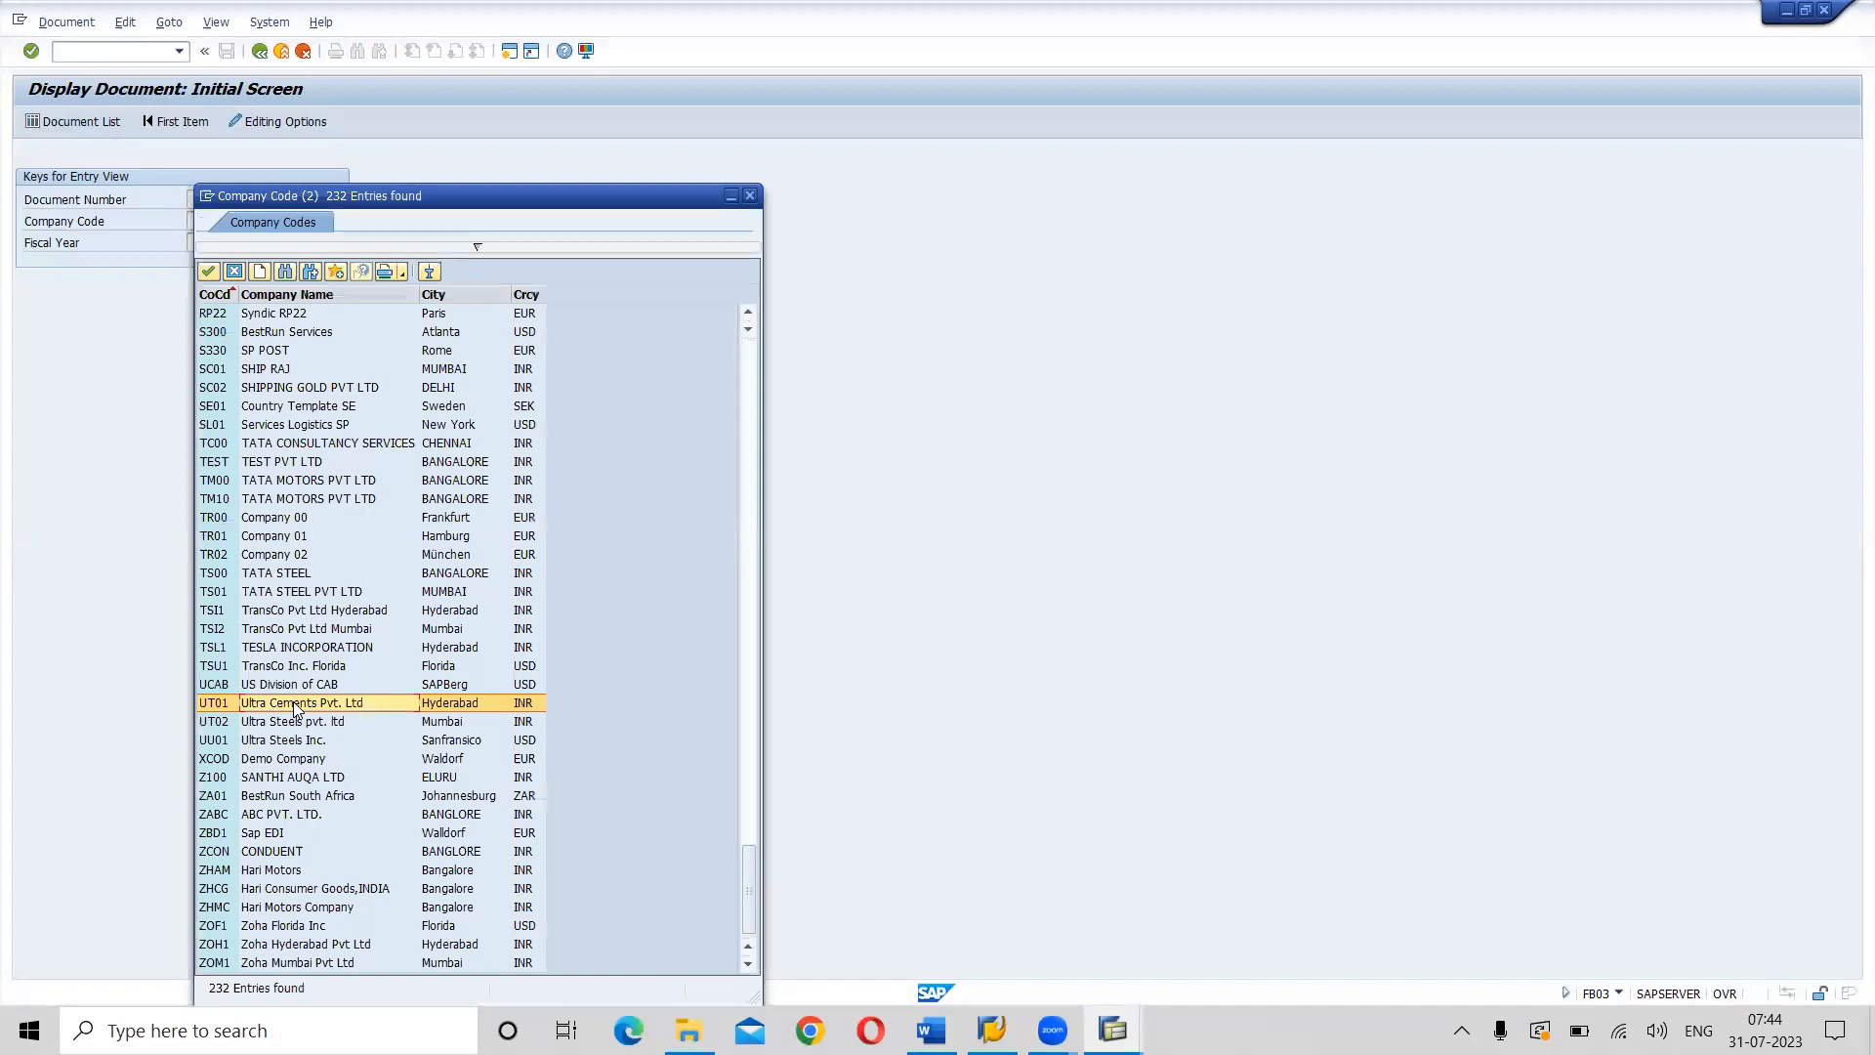
double_click(296, 705)
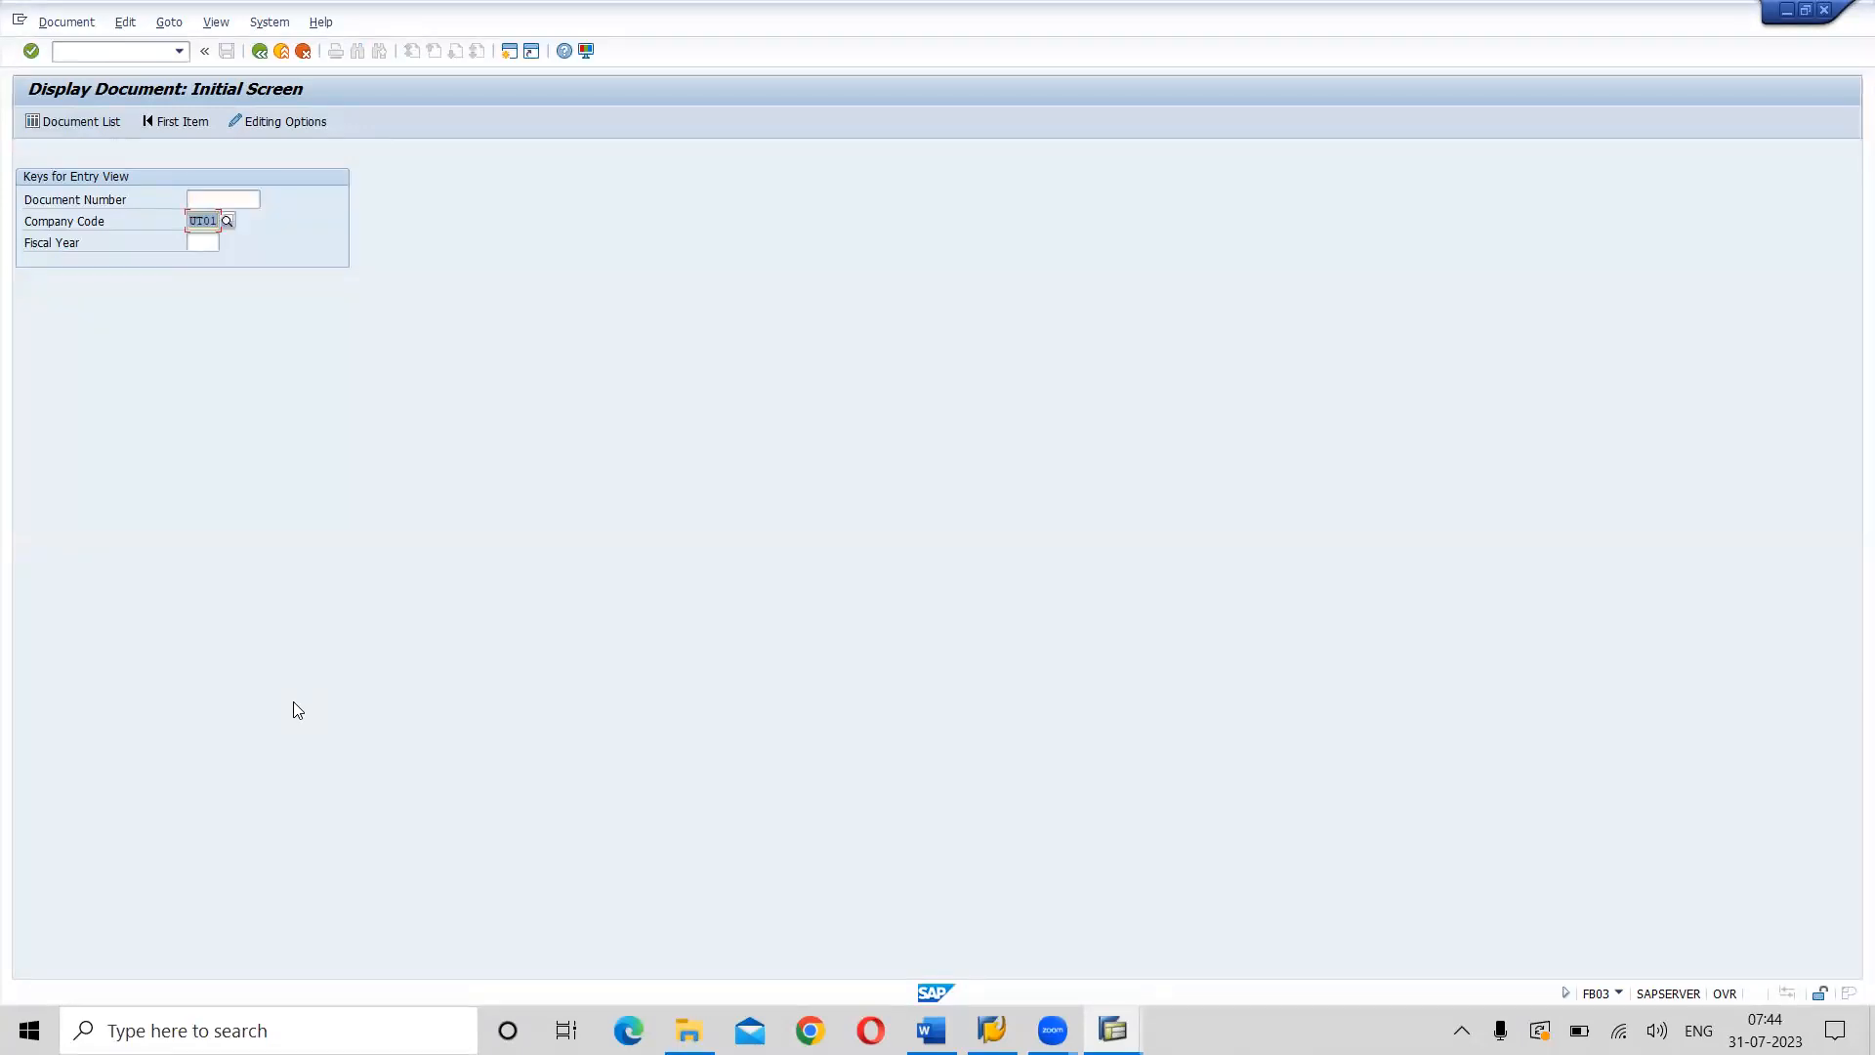
key("Tab")
type("2023")
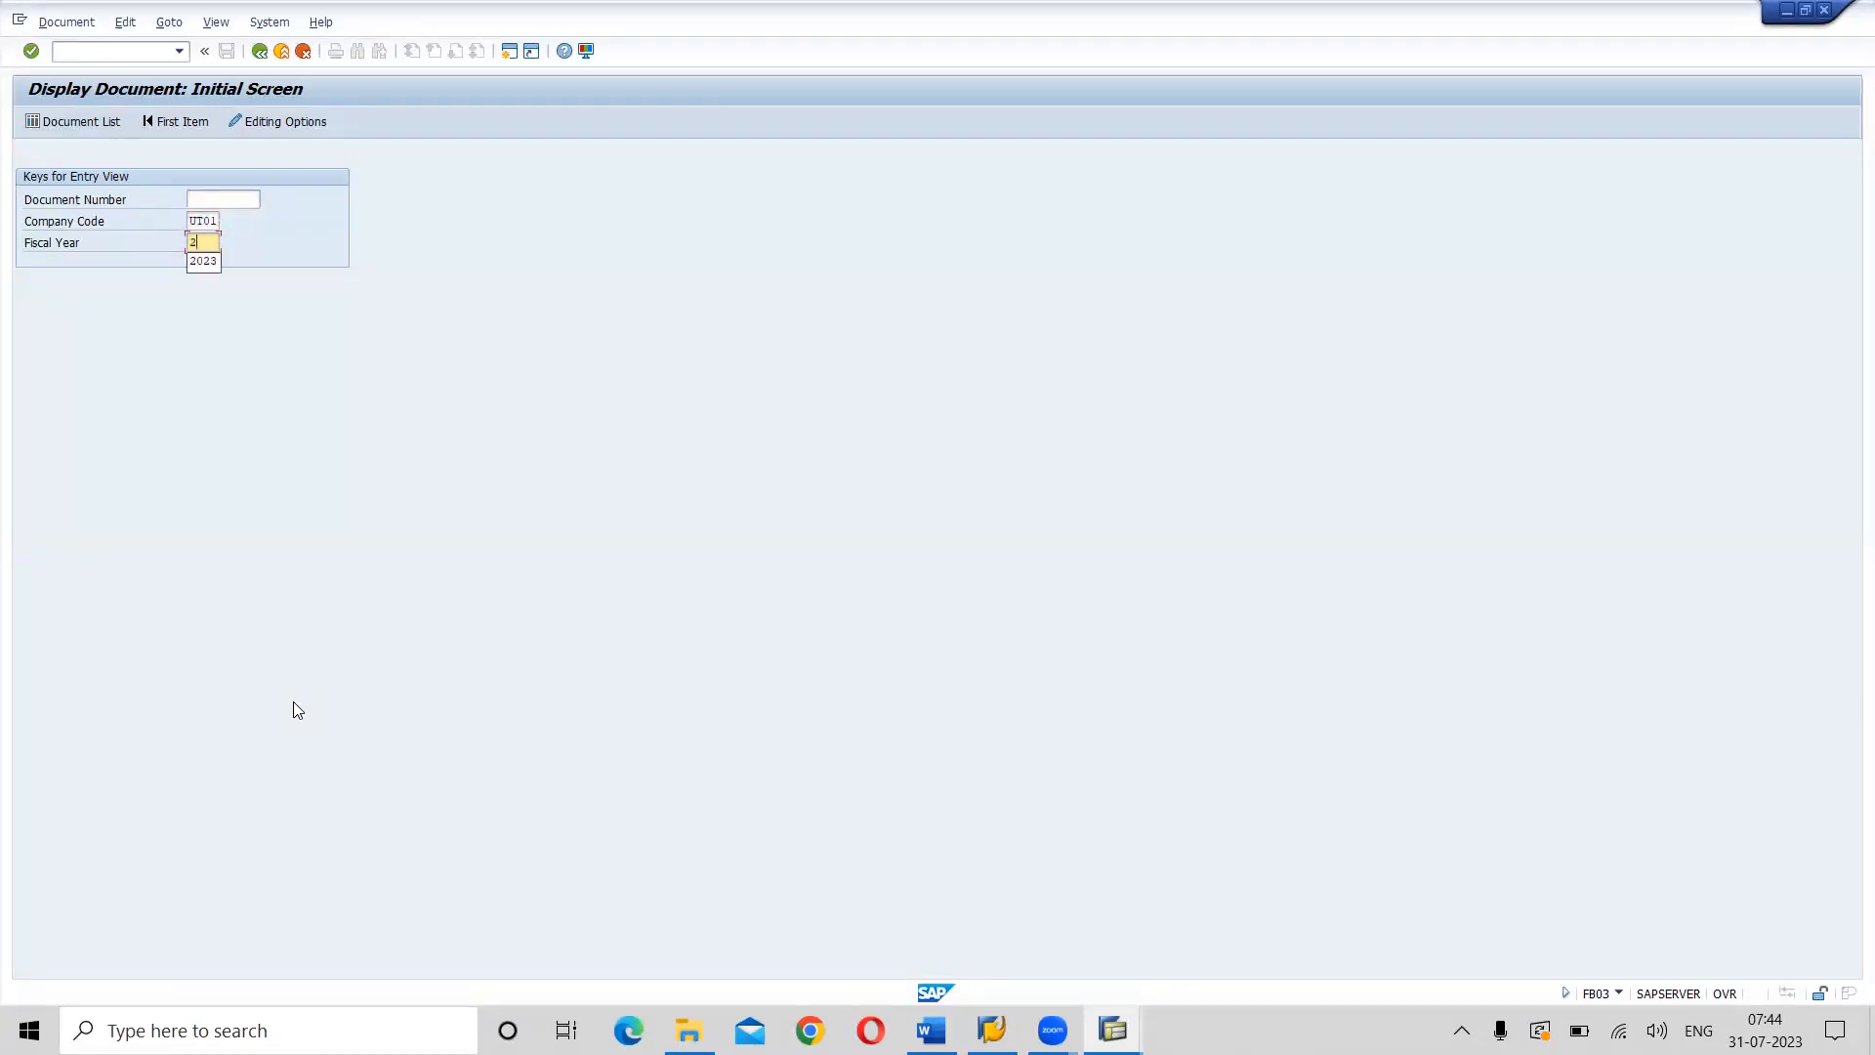
key("Return")
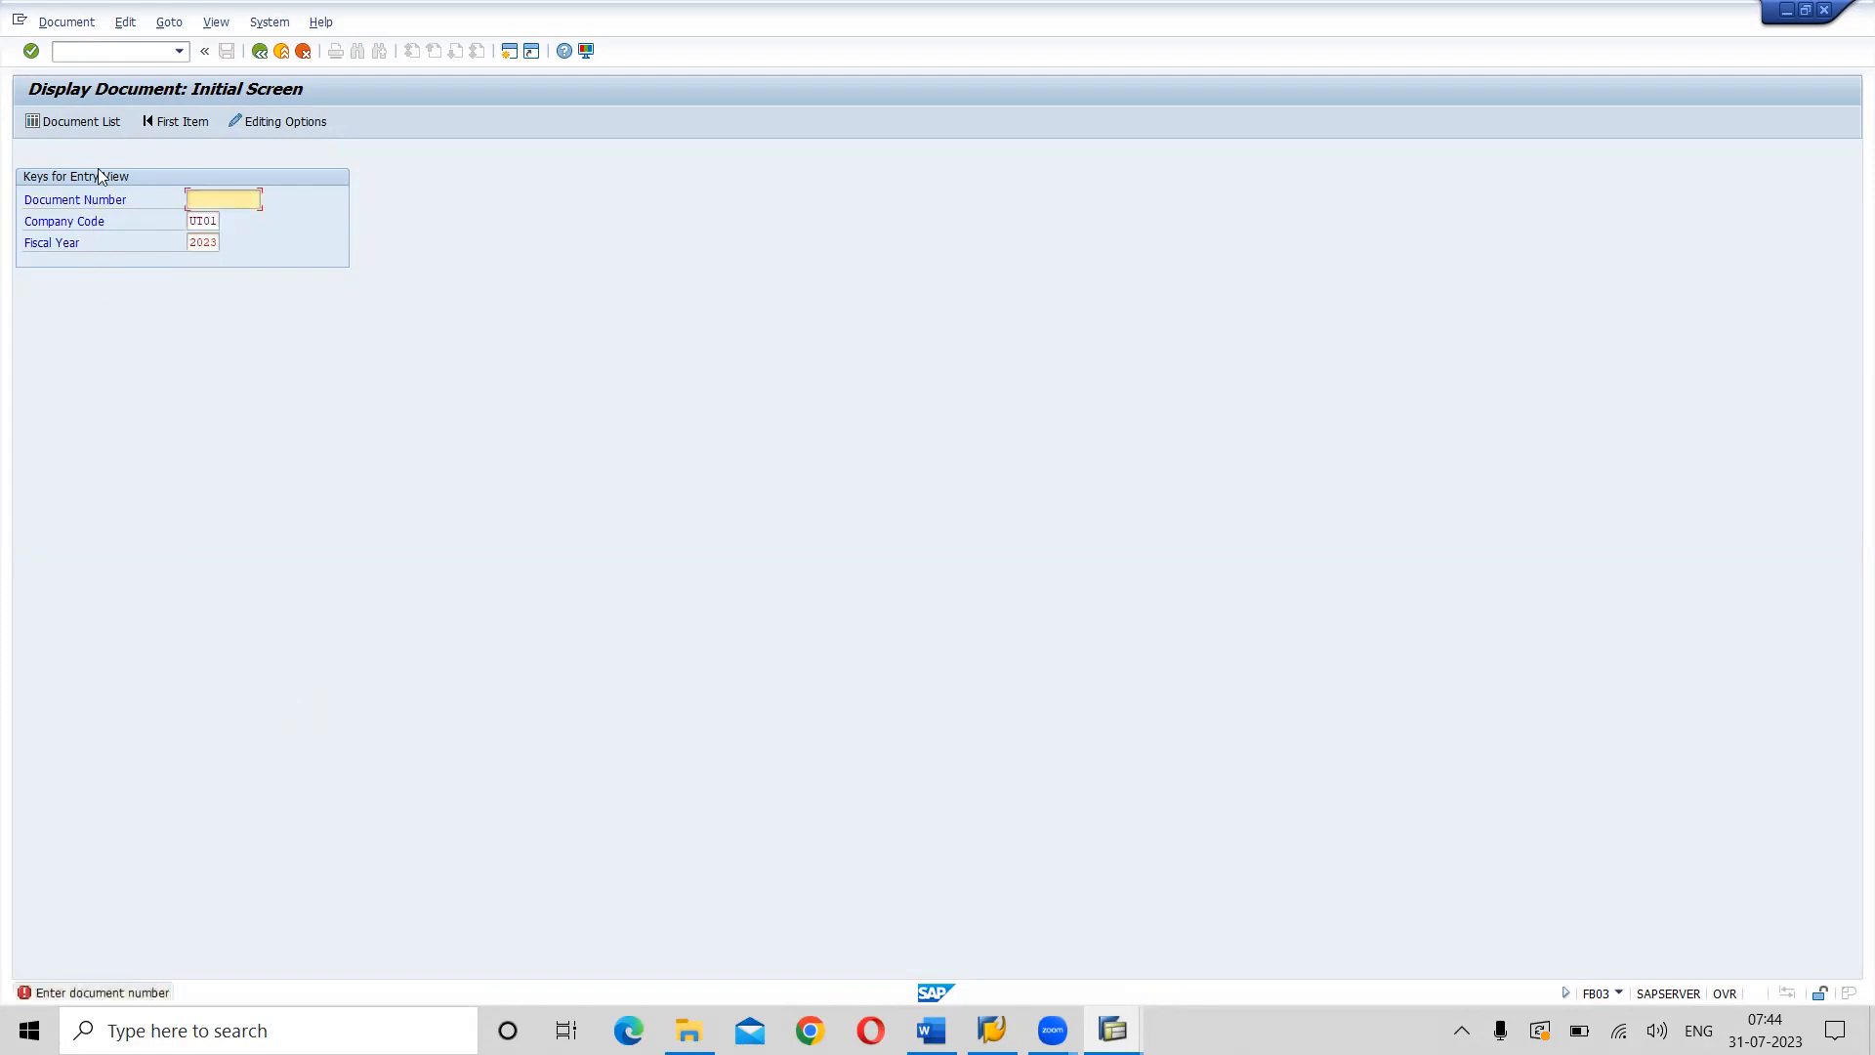
Open the Document List selection and try to run it for company code UT01.
left_click(105, 121)
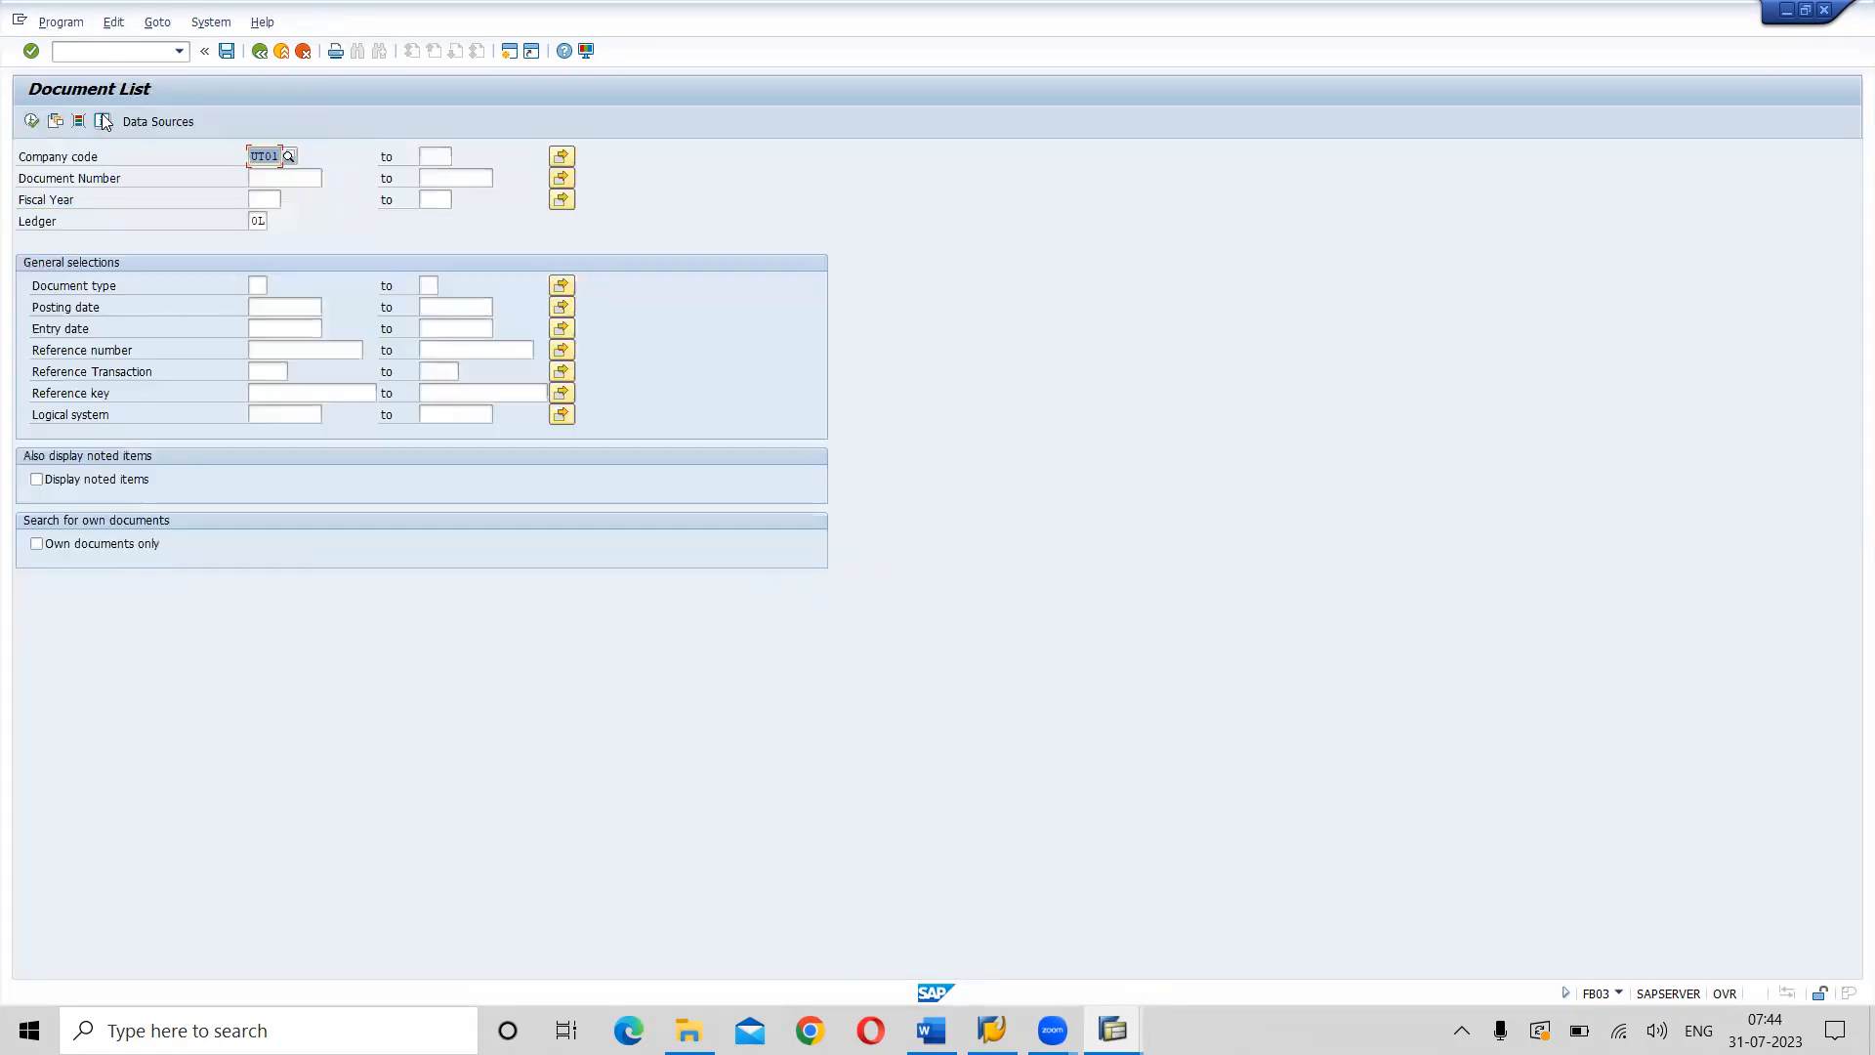
key("Return")
left_click(31, 121)
left_click(31, 122)
left_click(31, 122)
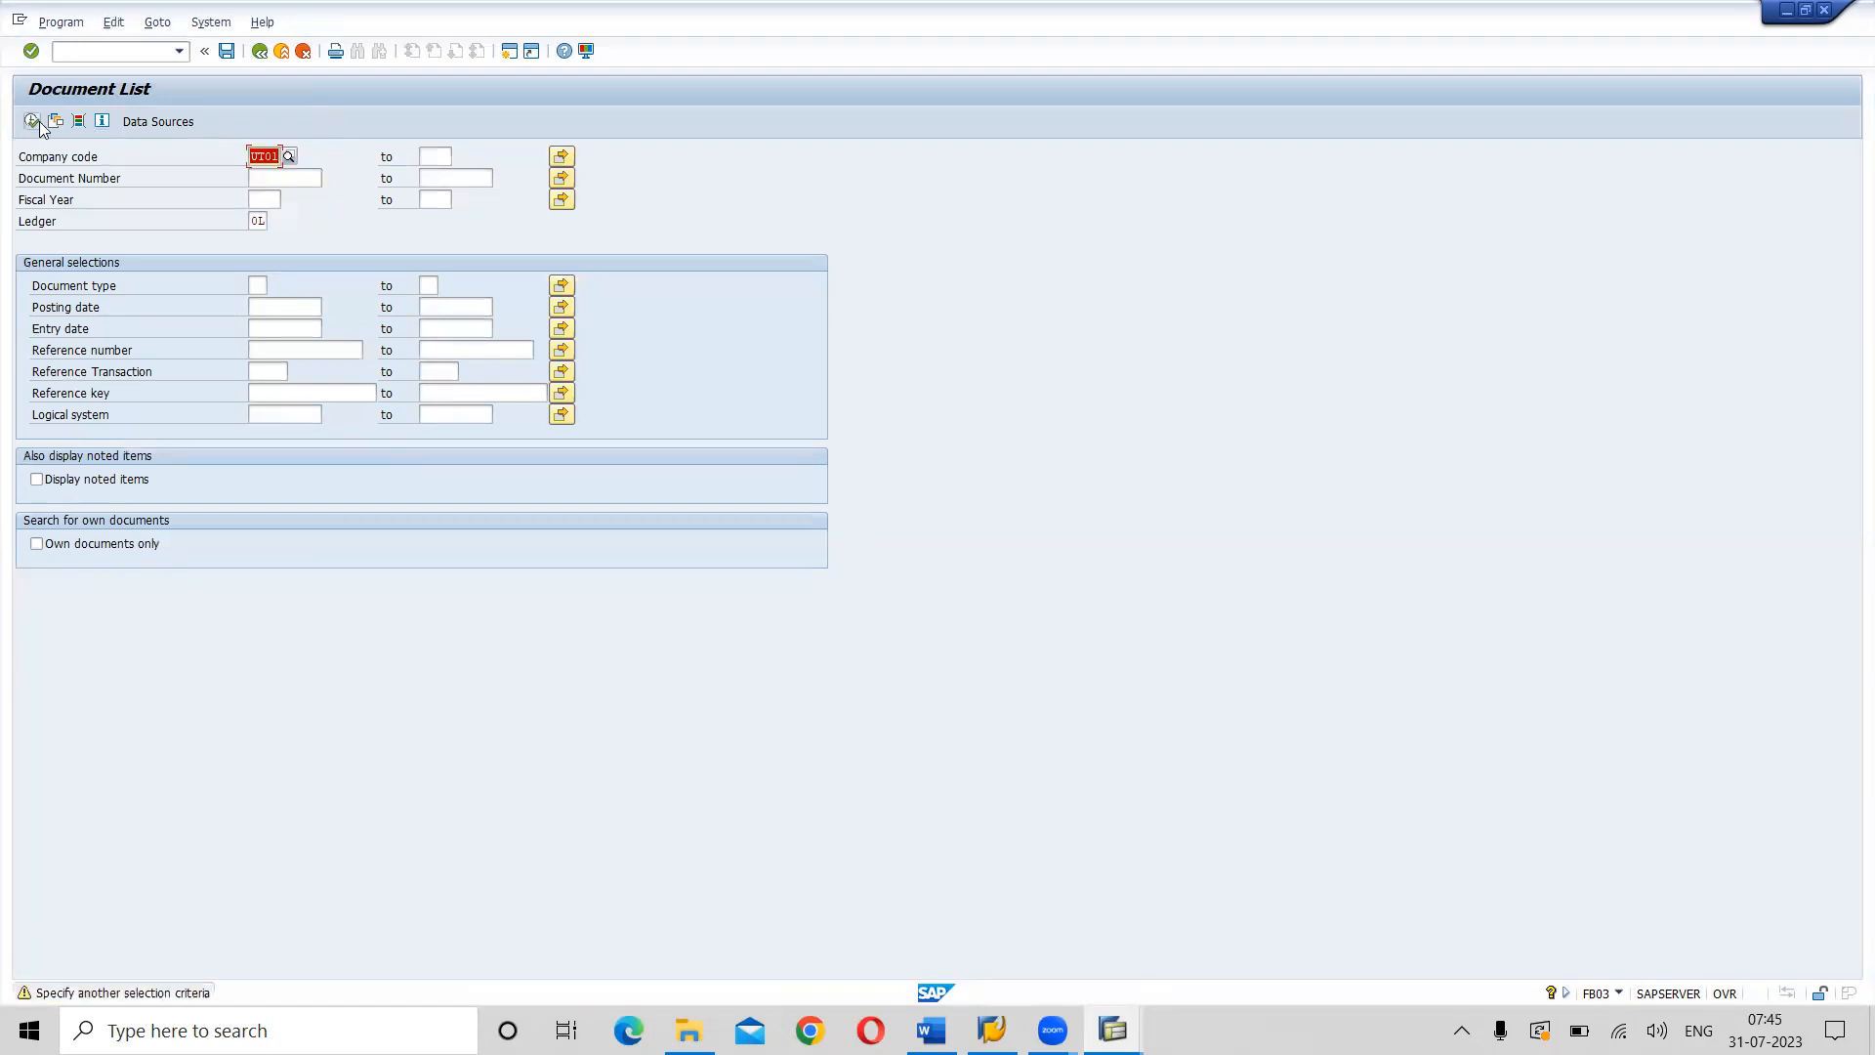
left_click(32, 122)
key("alt+Tab")
key("alt+shift+Tab")
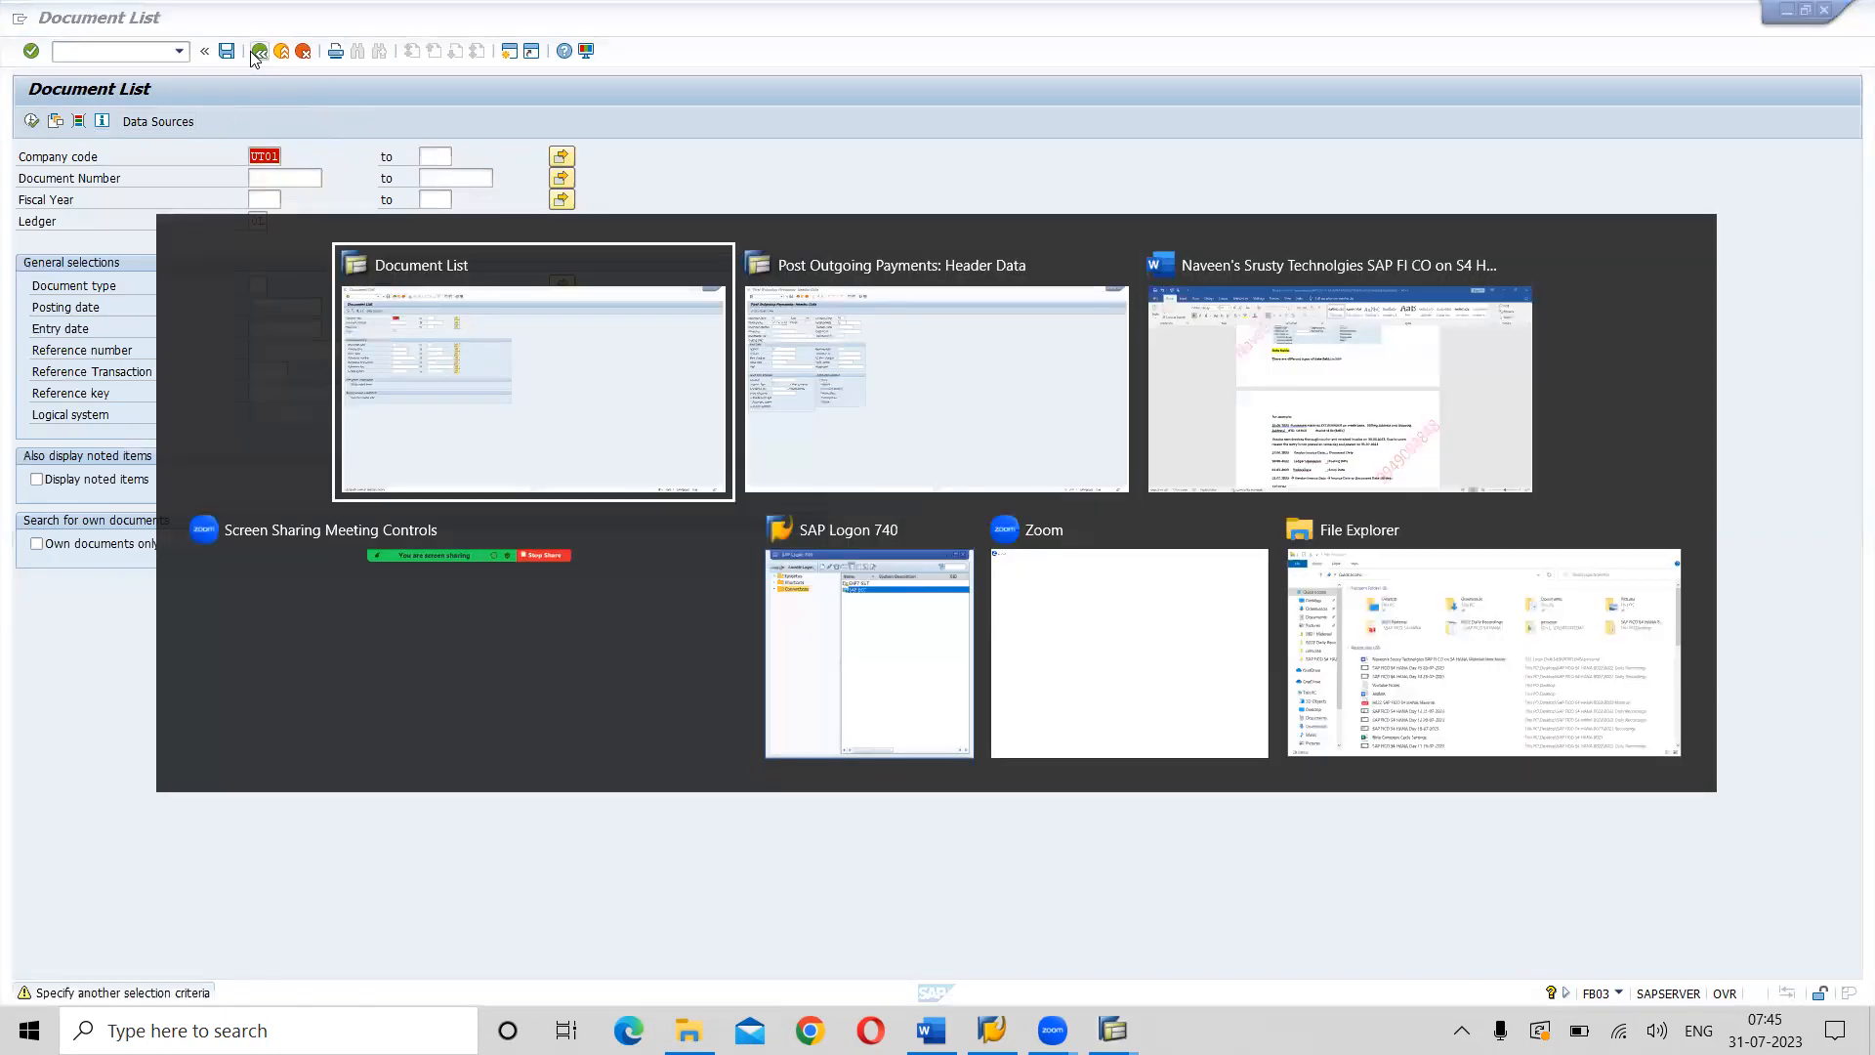
left_click(30, 124)
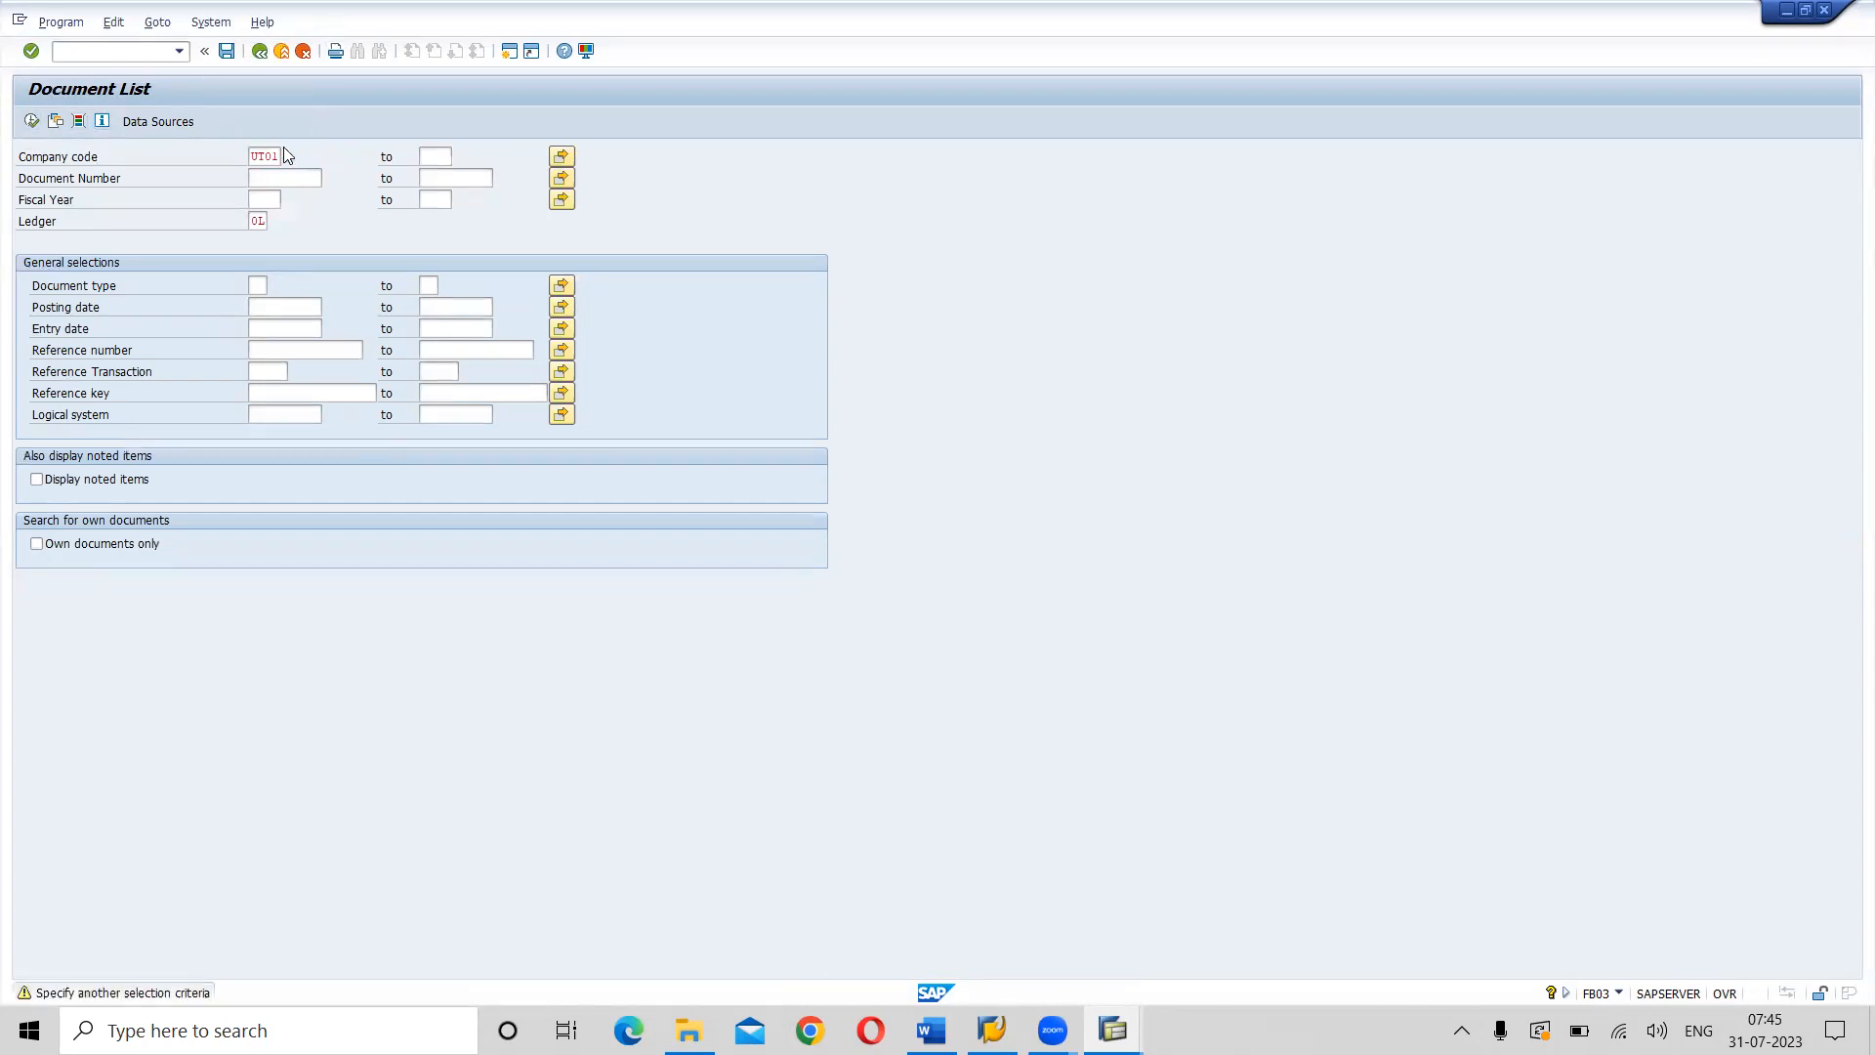
Change the company code to JKH1 (JK Group Hyderabad) and run the document list.
key("F4")
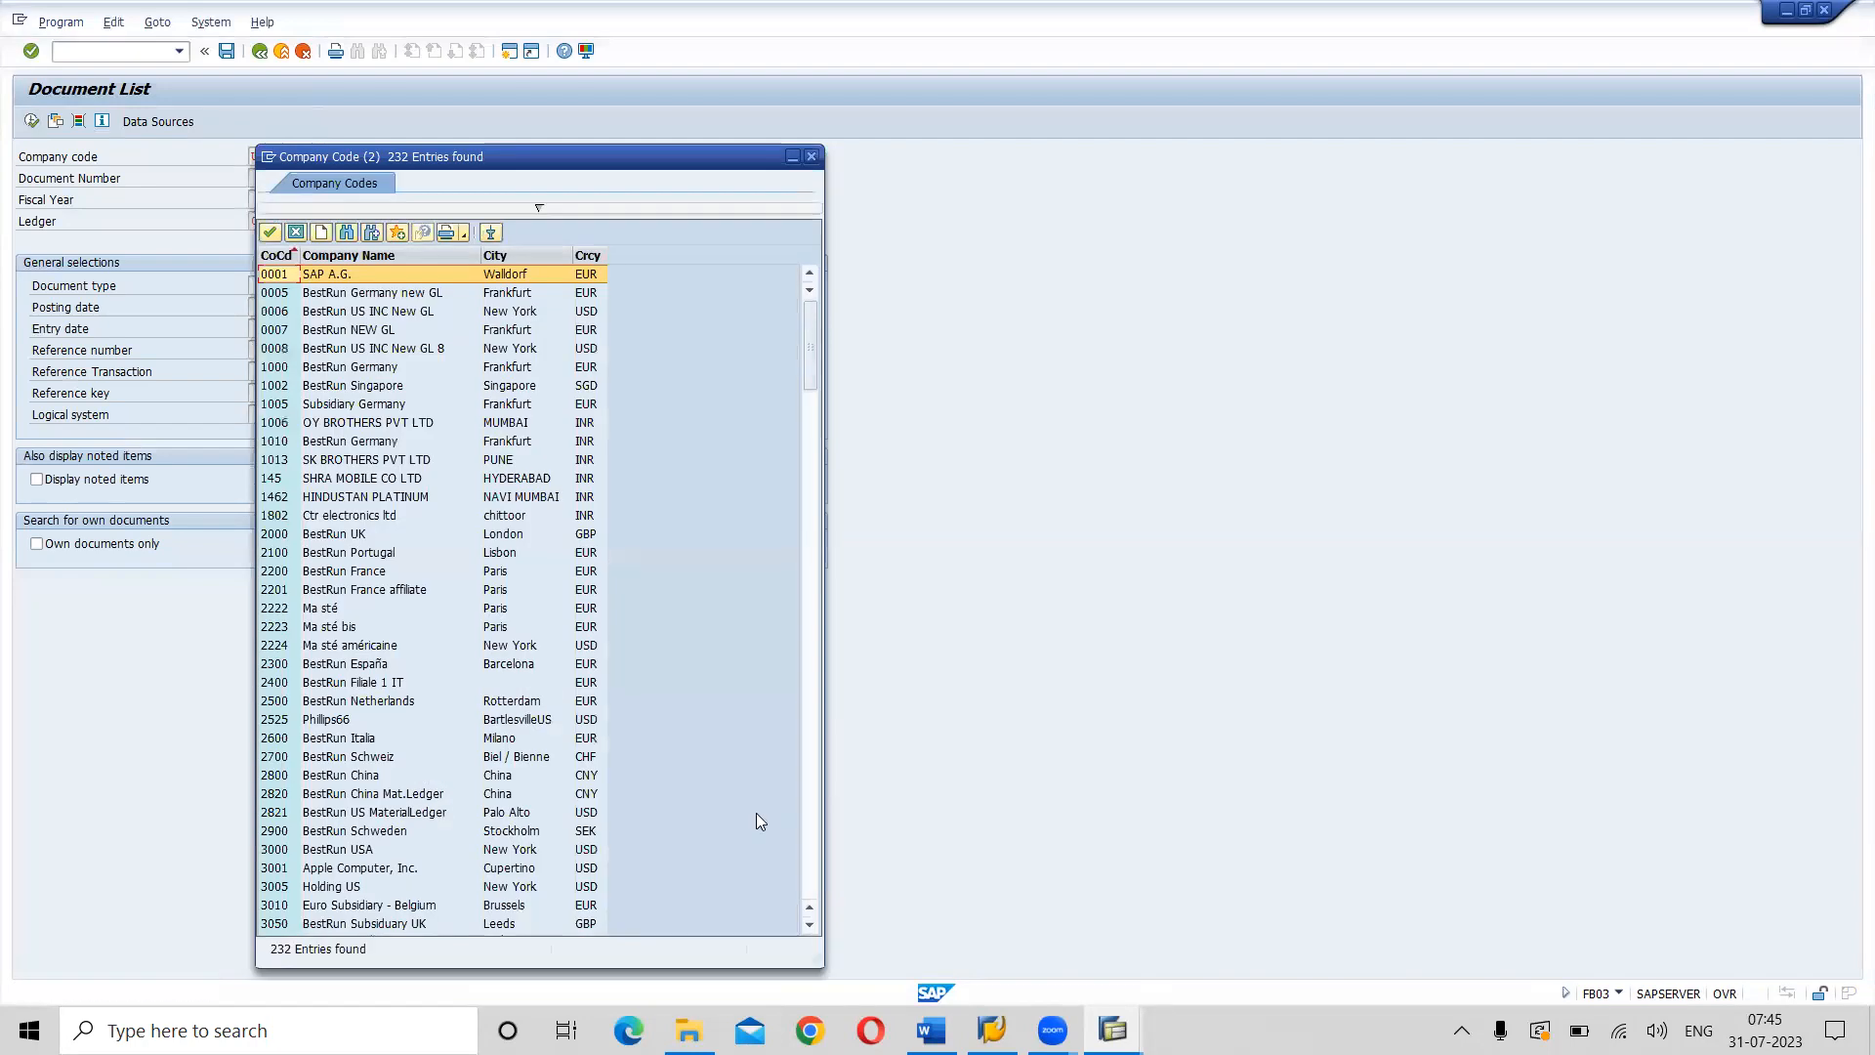
left_click(809, 882)
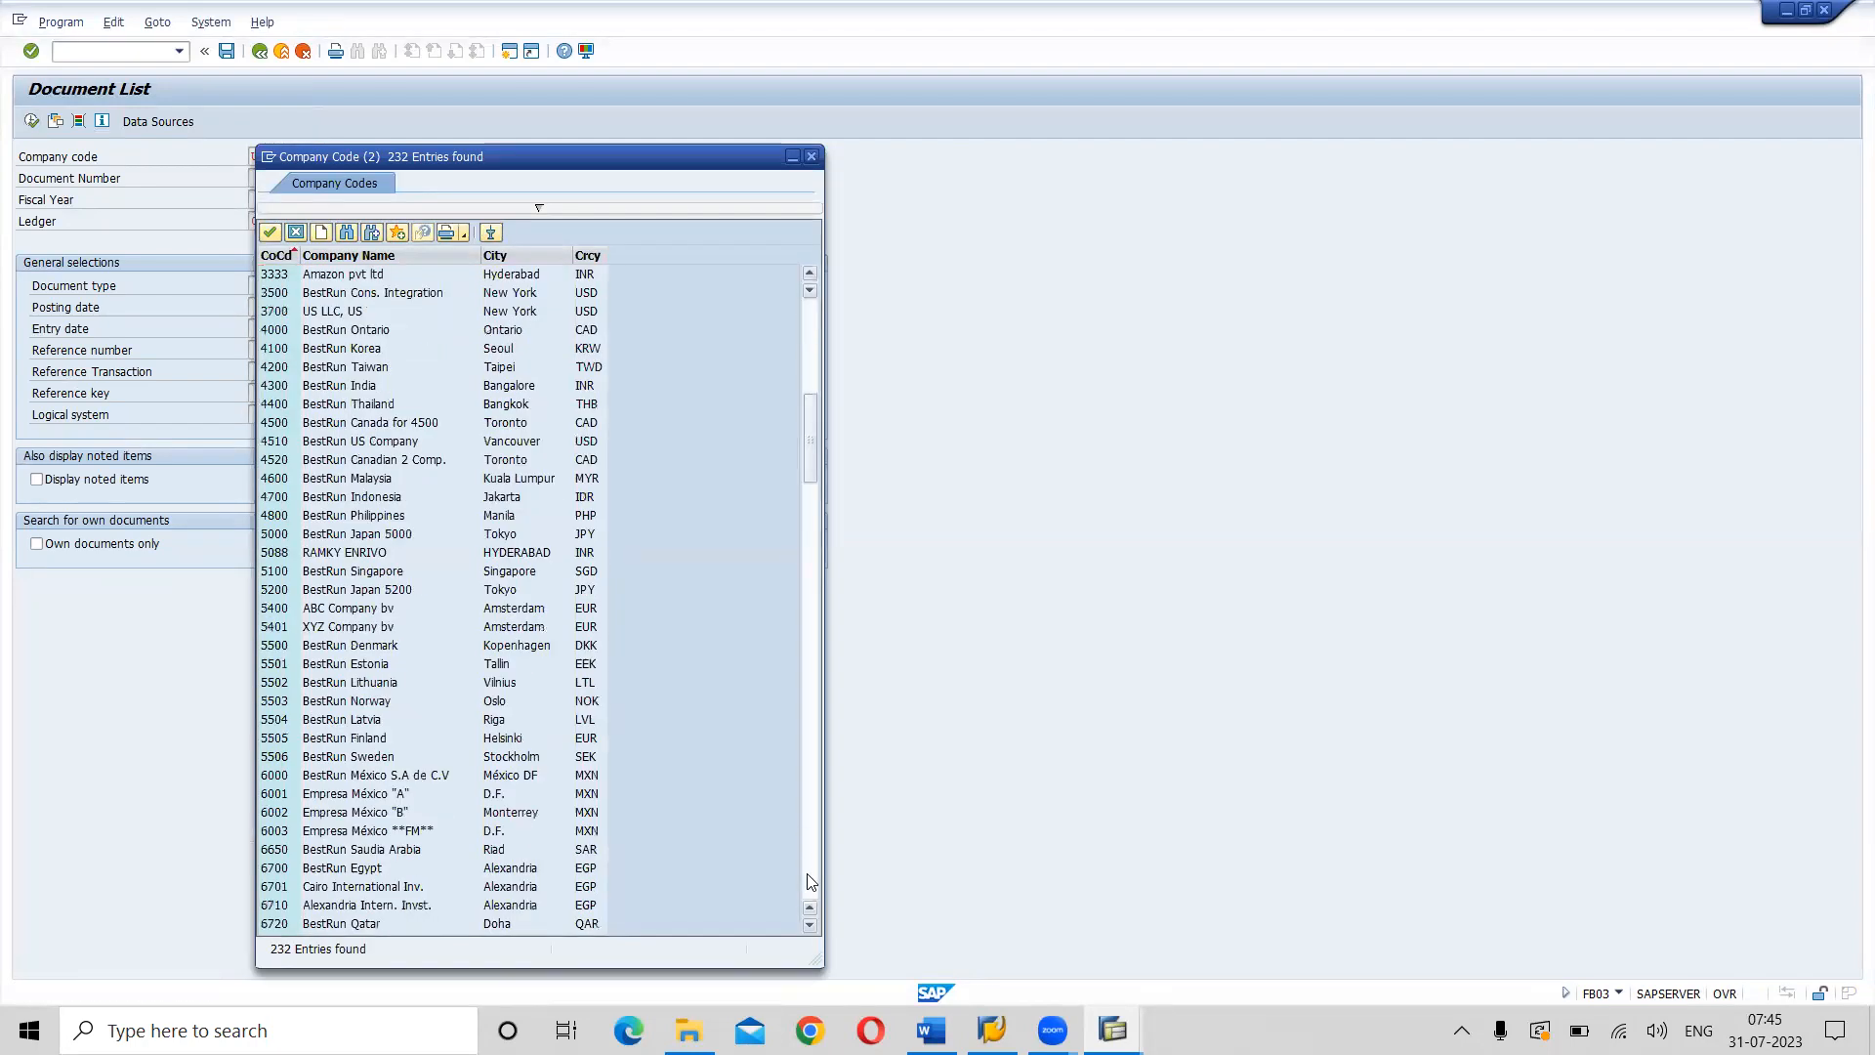
left_click(808, 881)
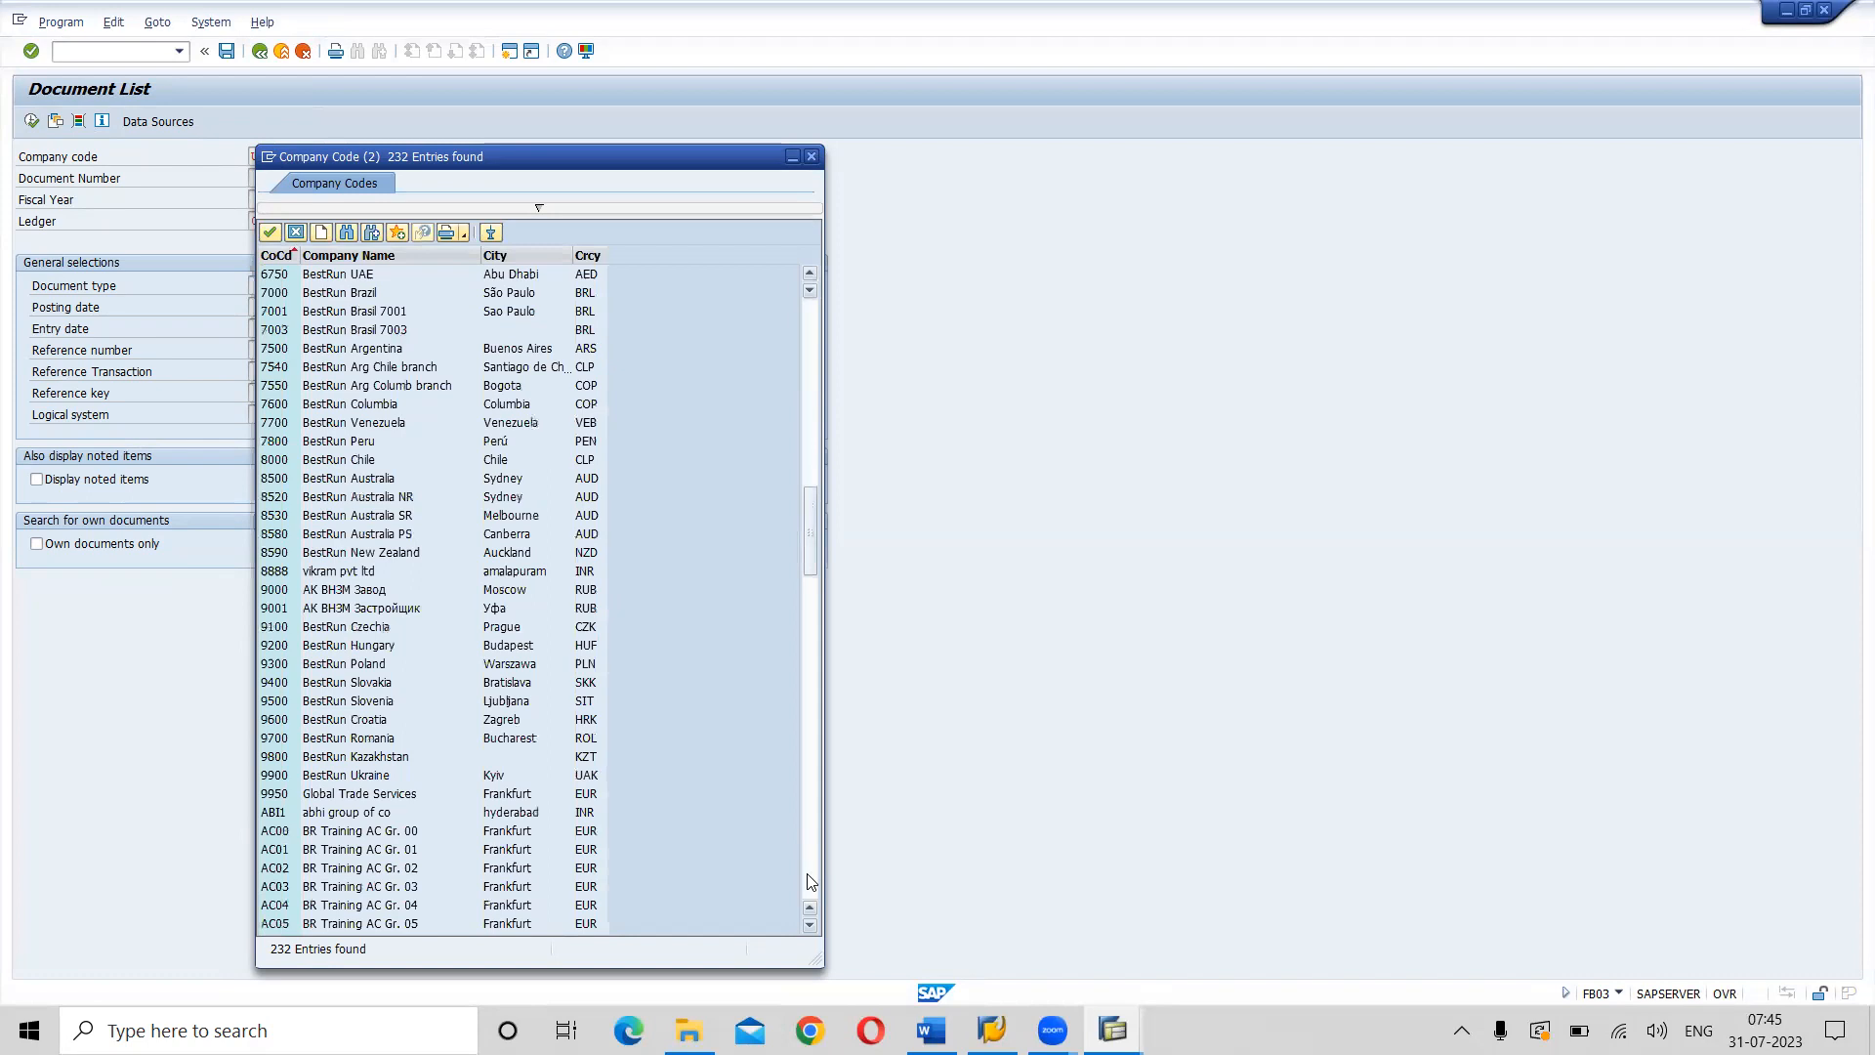
left_click(809, 882)
left_click(809, 882)
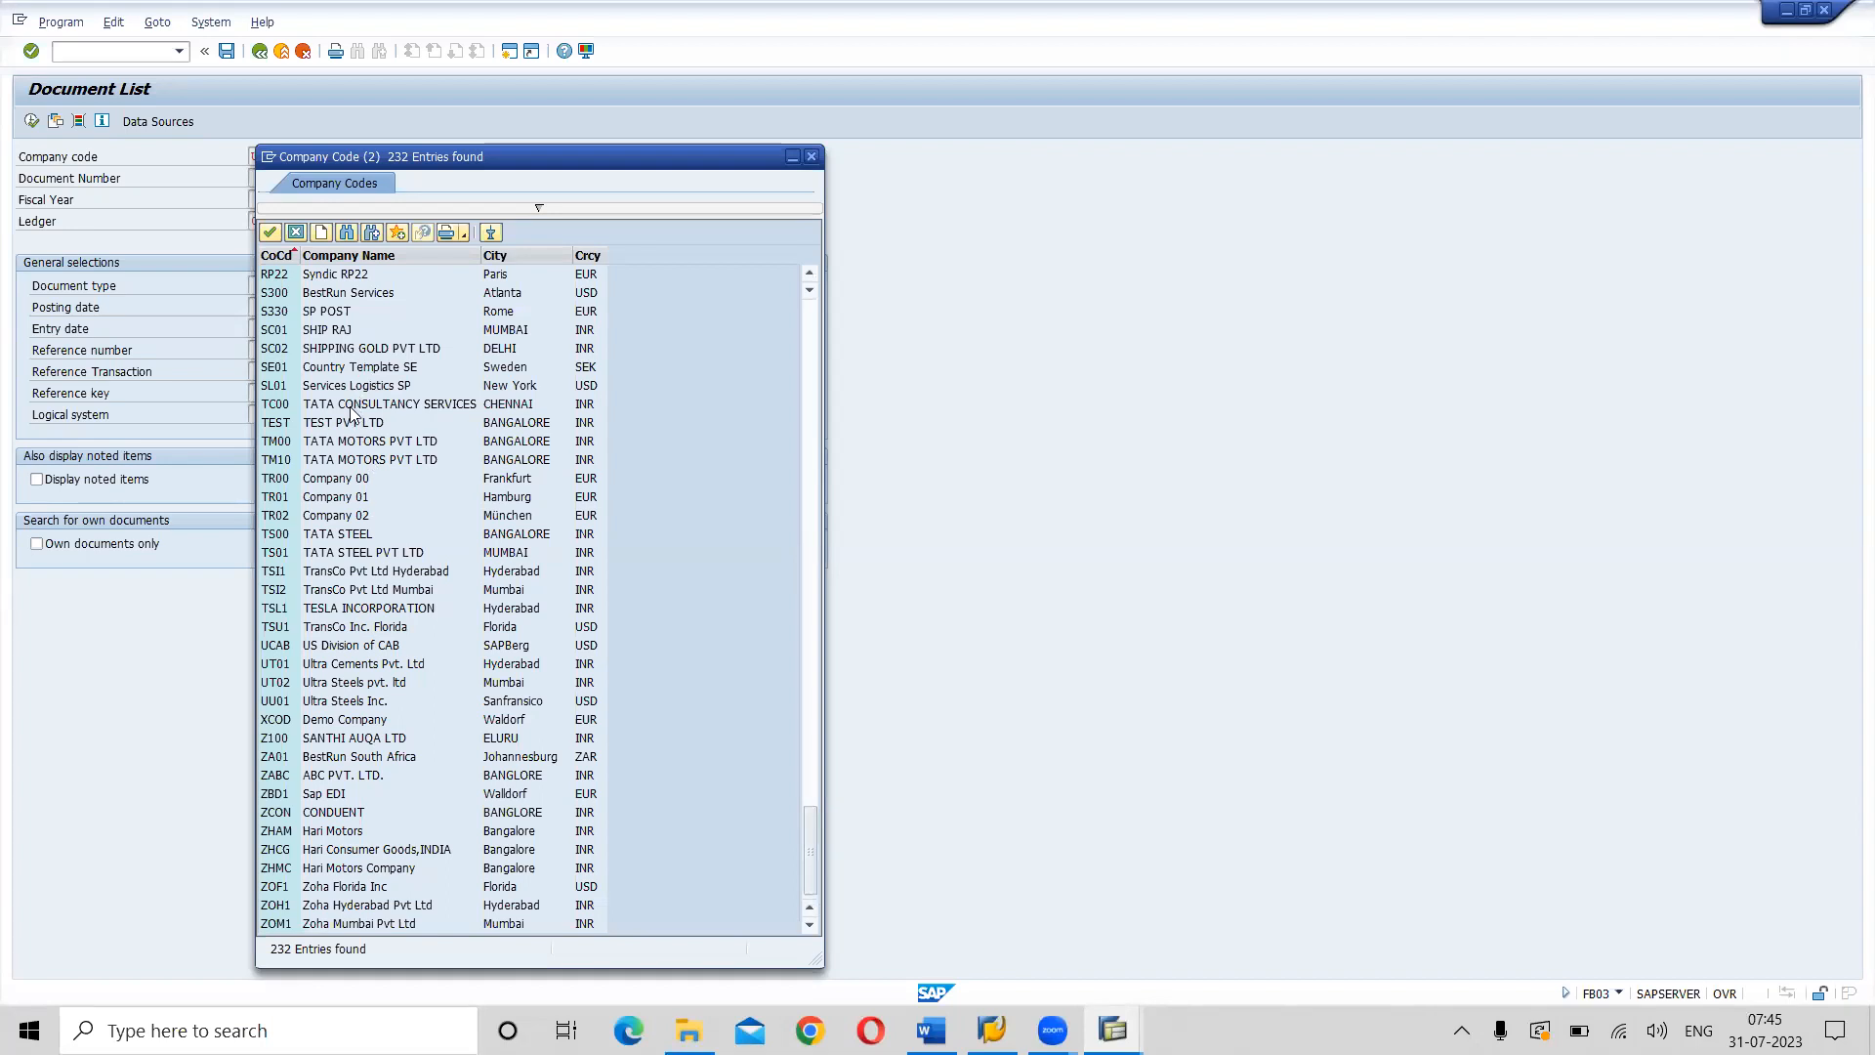
left_click(811, 274)
left_click(811, 273)
left_click(811, 274)
left_click(811, 274)
left_click(811, 274)
left_click(810, 273)
left_click(810, 274)
left_click(811, 273)
left_click(811, 273)
left_click(810, 274)
left_click(811, 273)
left_click(811, 274)
left_click(810, 273)
left_click(810, 274)
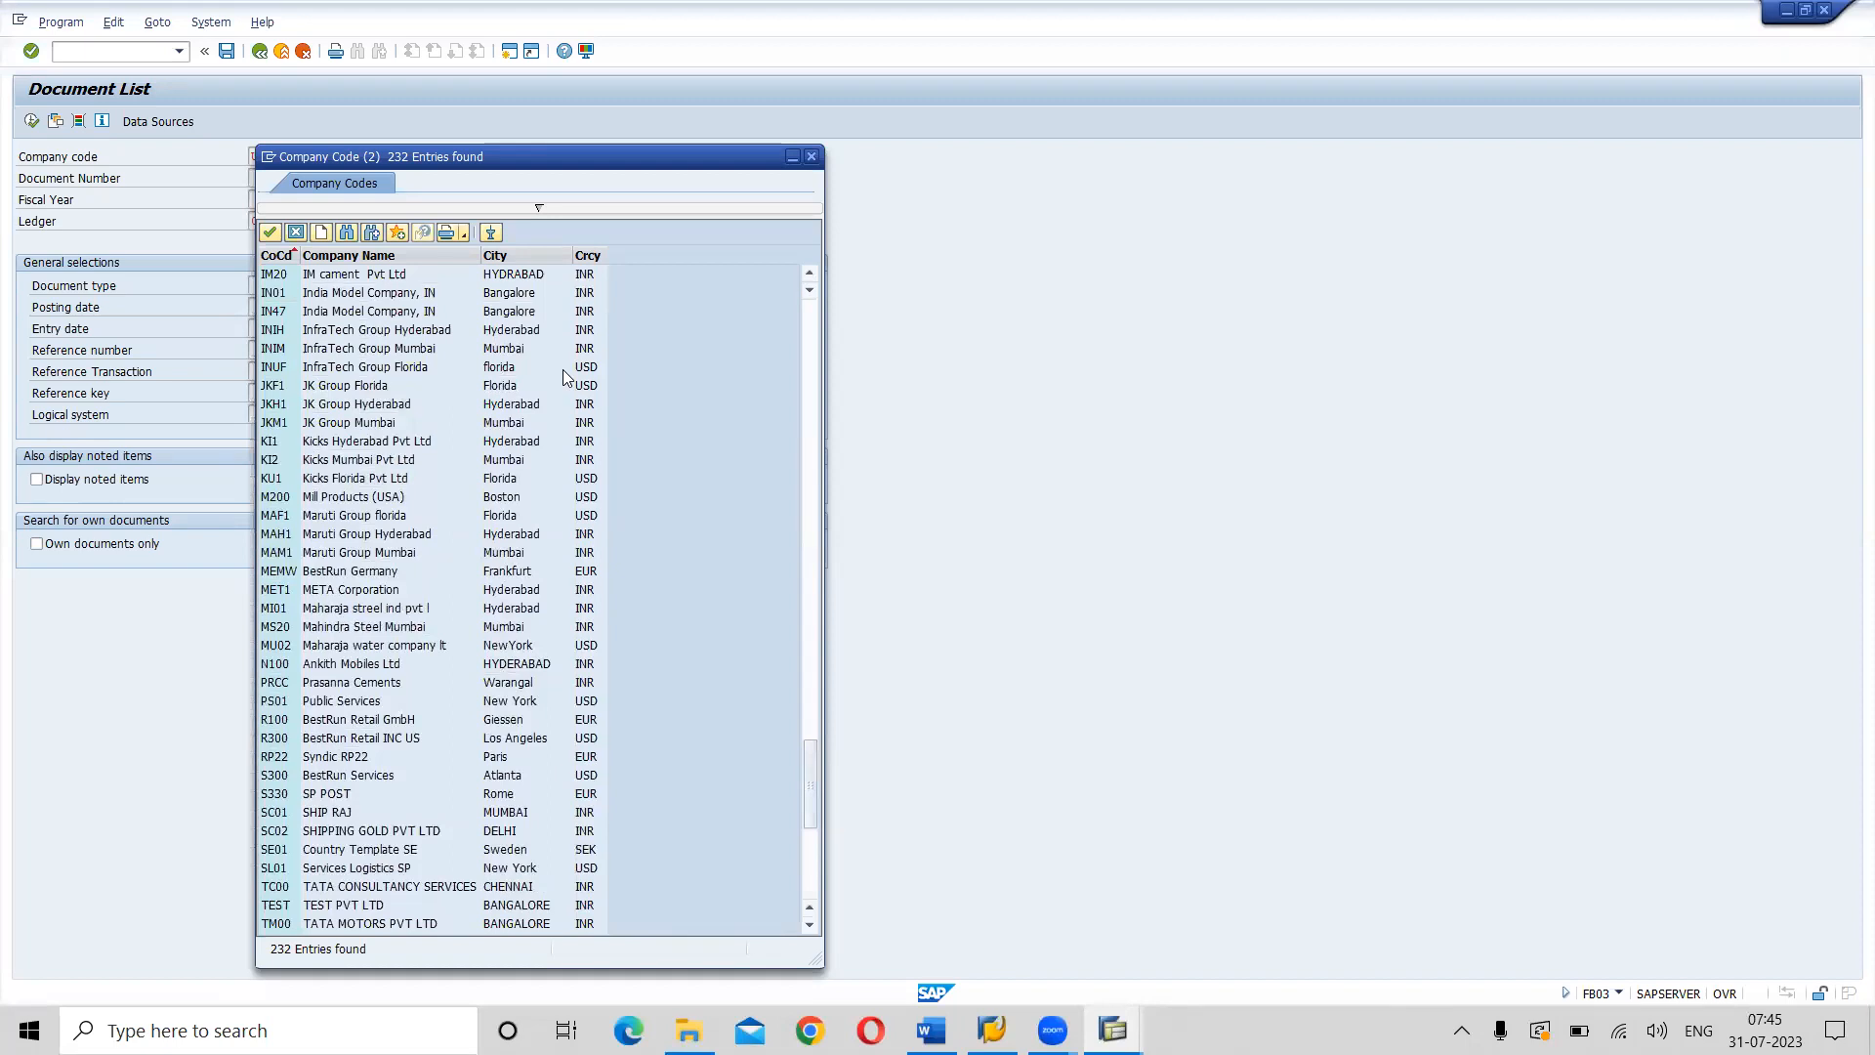
double_click(341, 405)
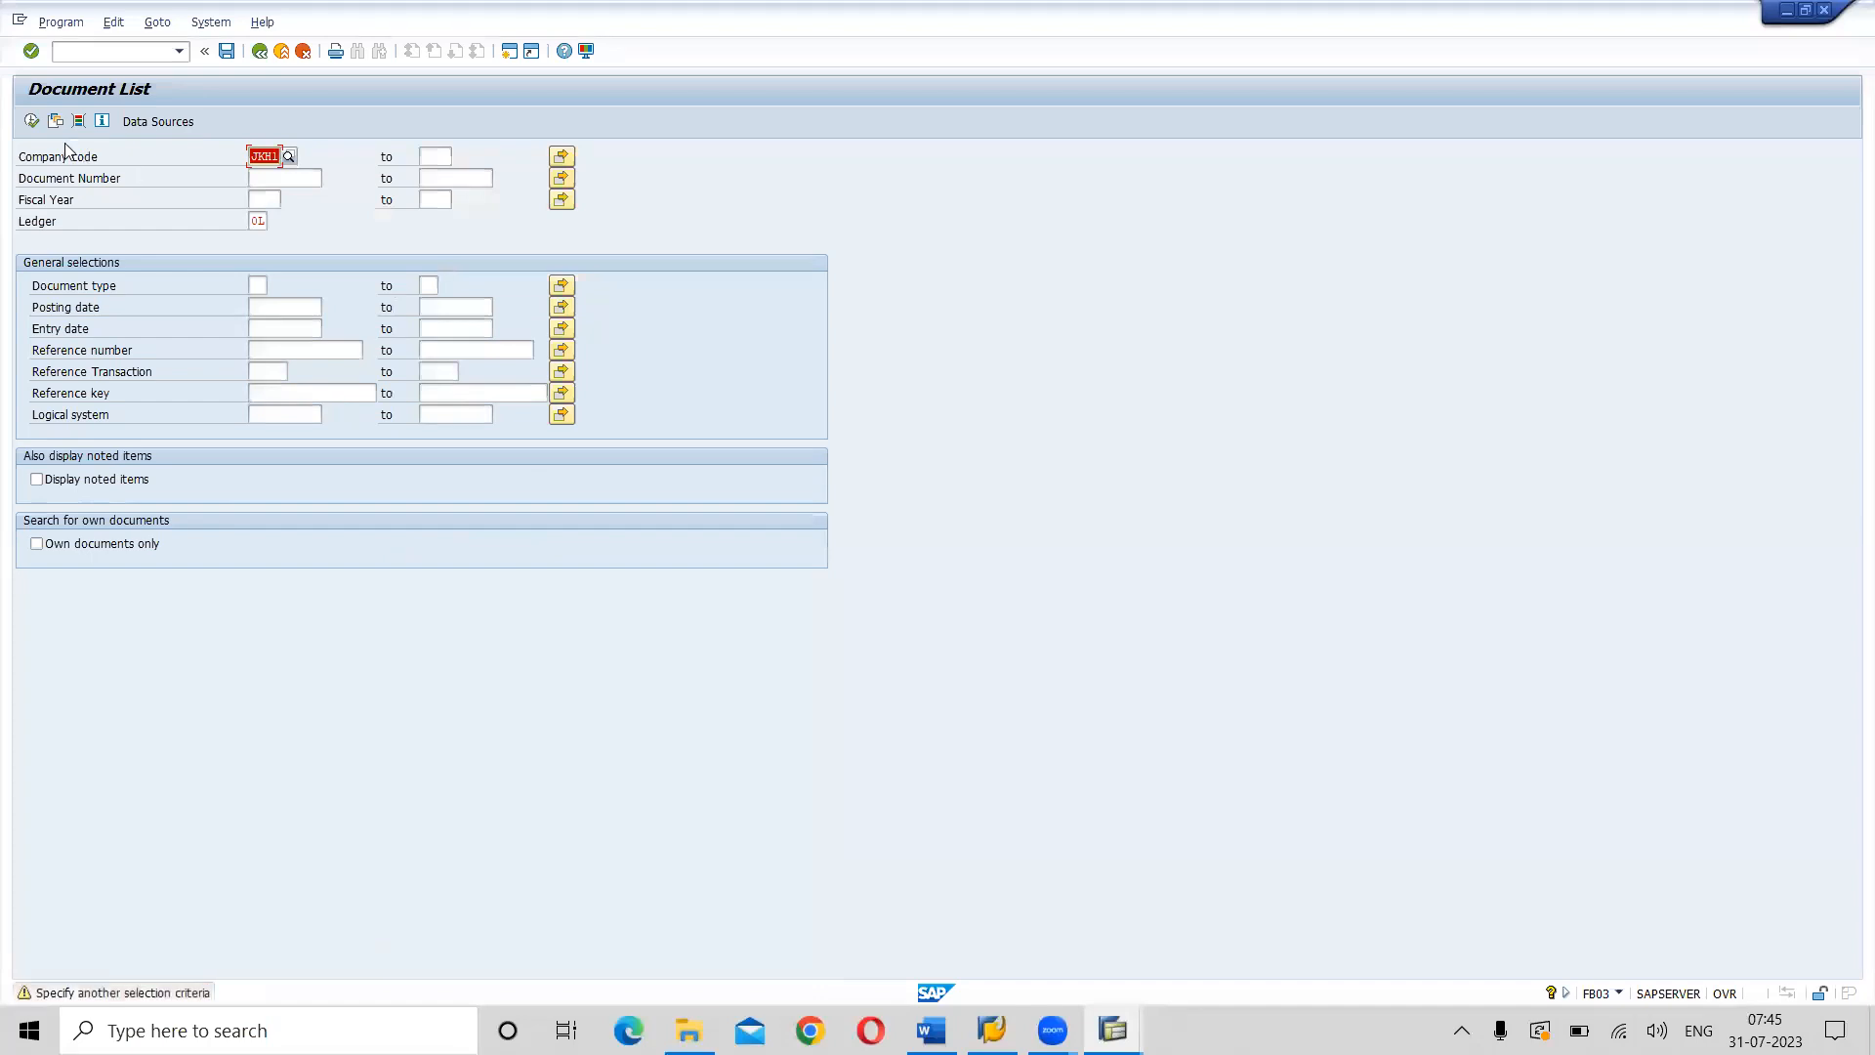
left_click(33, 123)
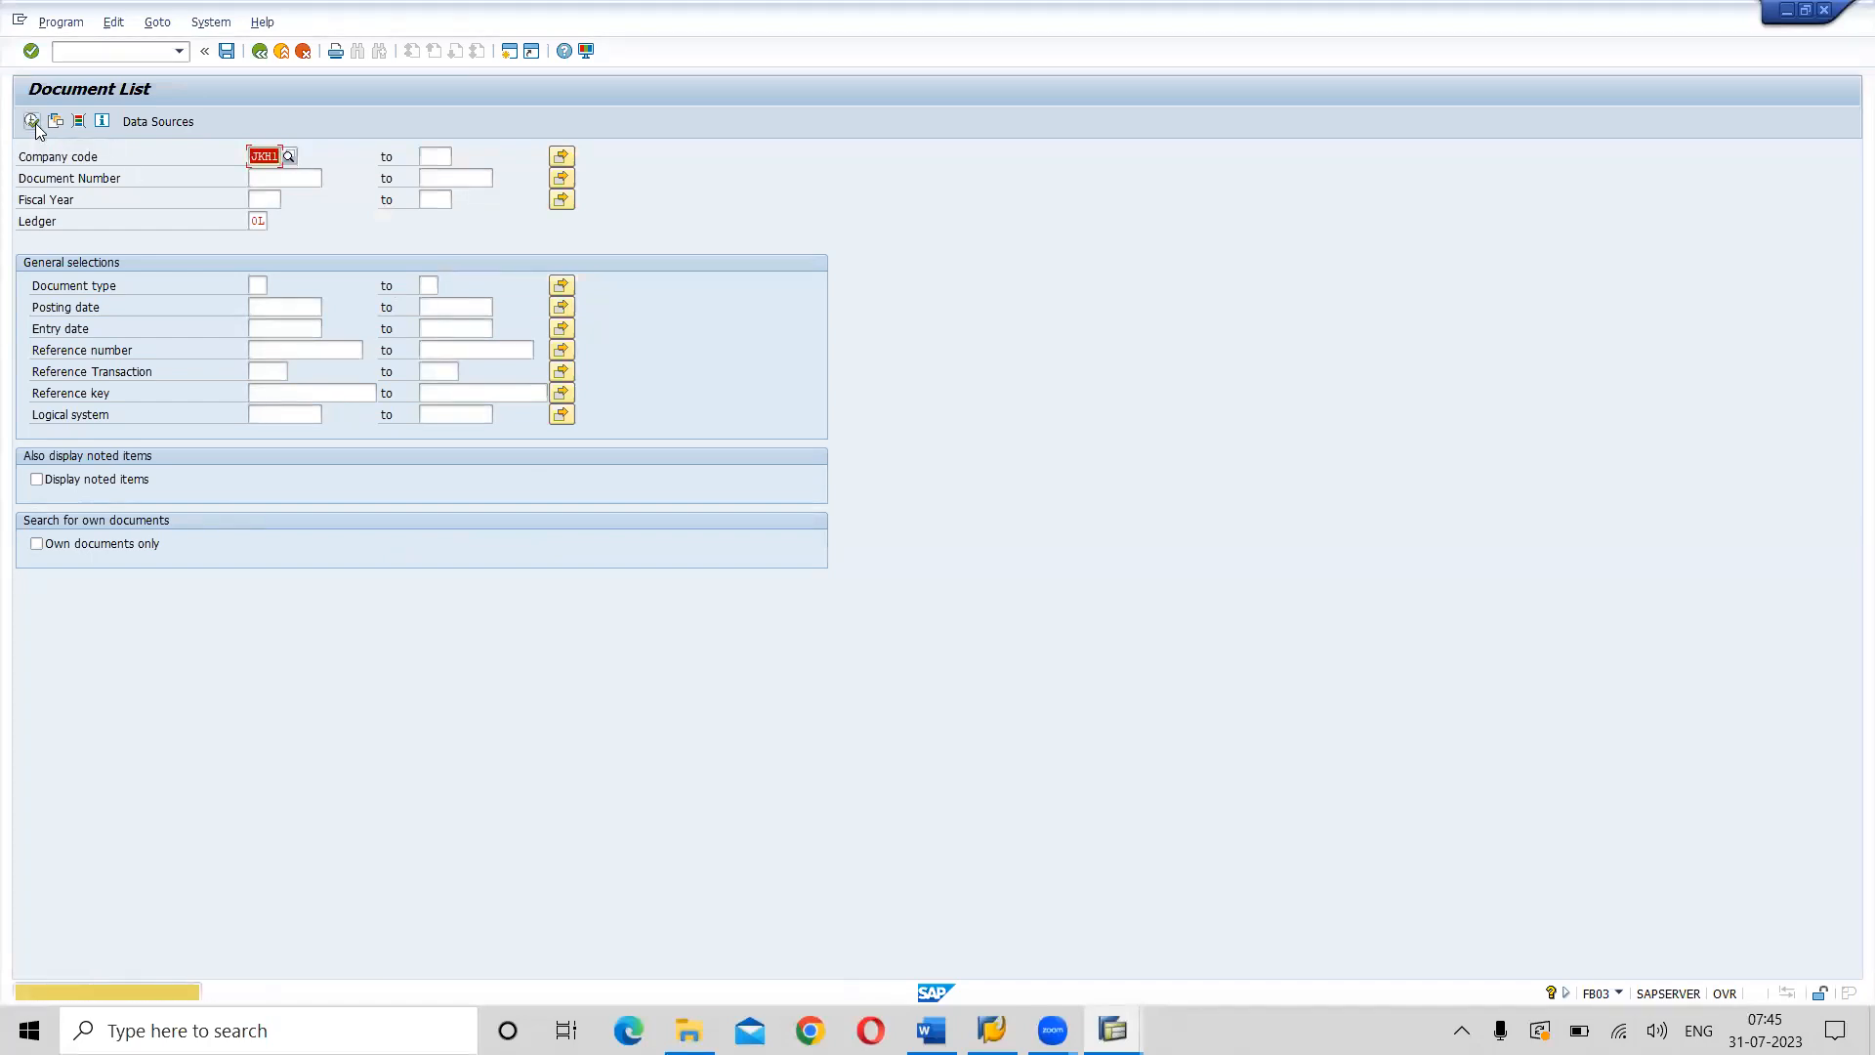
left_click(33, 122)
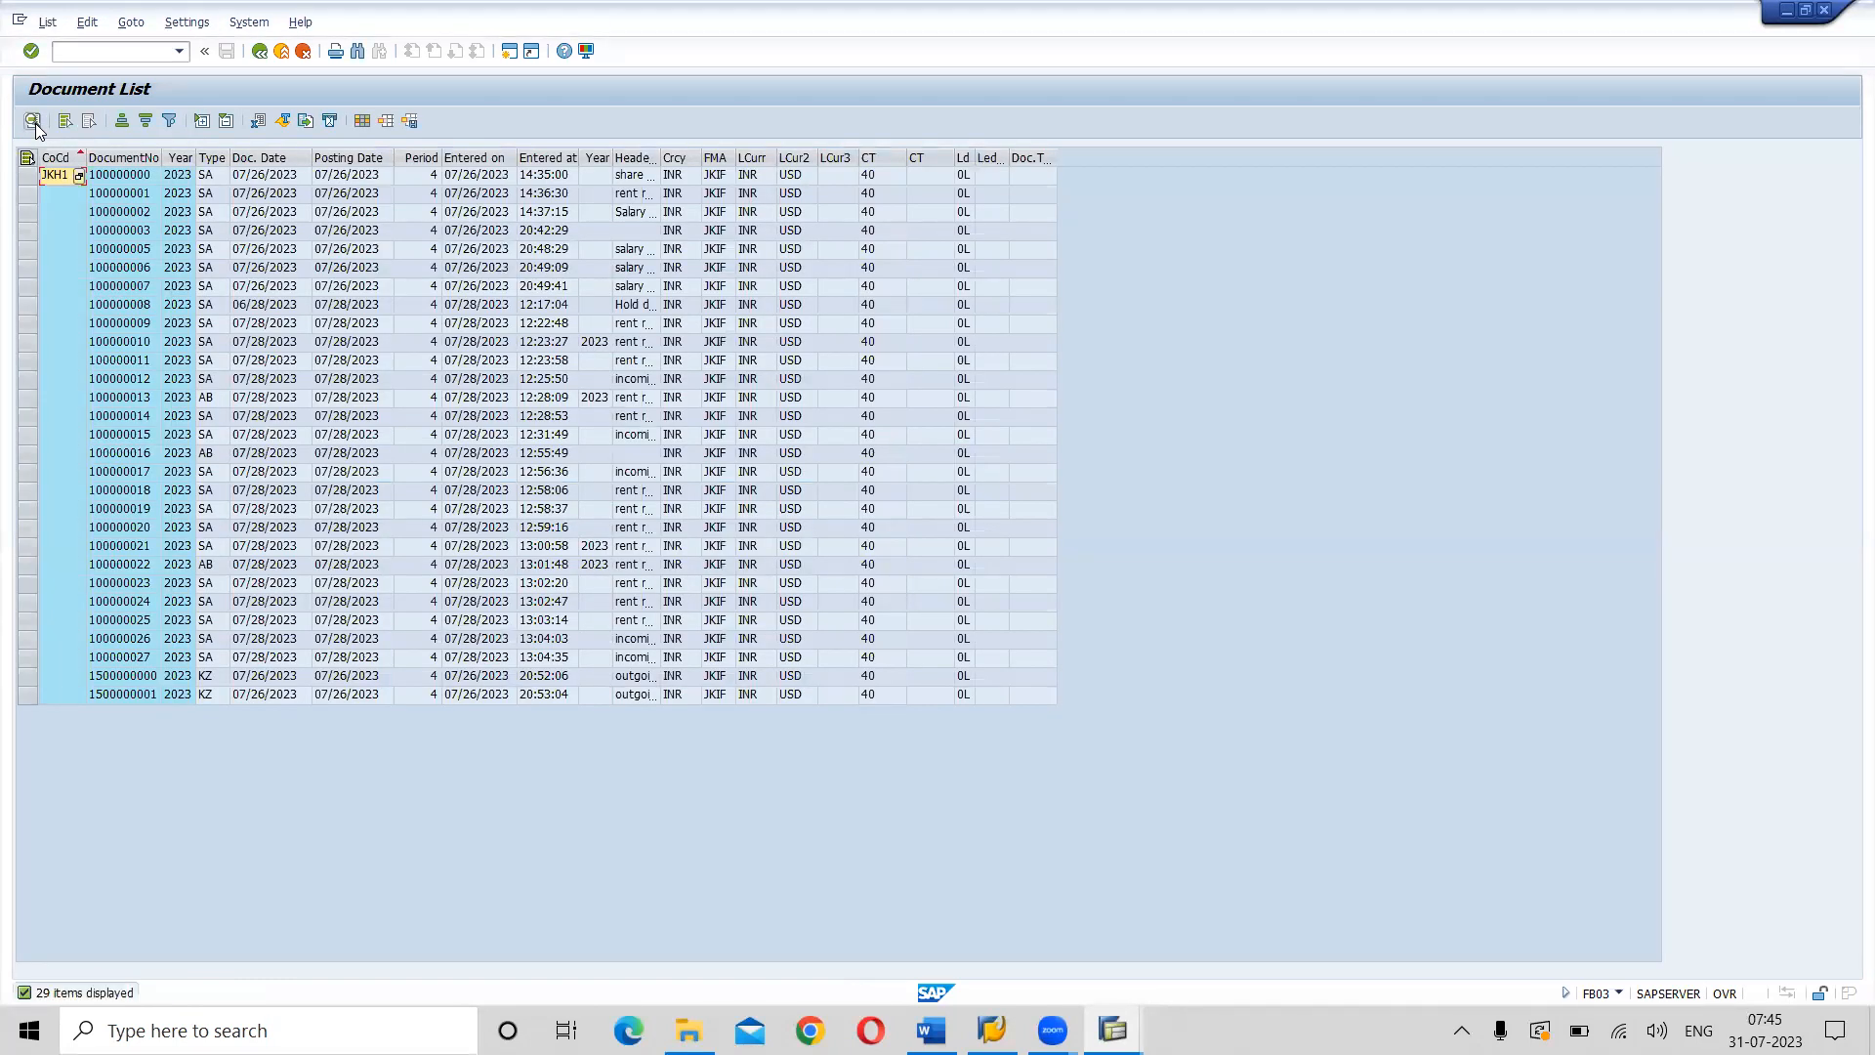
Open the third document in the list and display its document header, moving the header window clear of the data entry view.
double_click(121, 215)
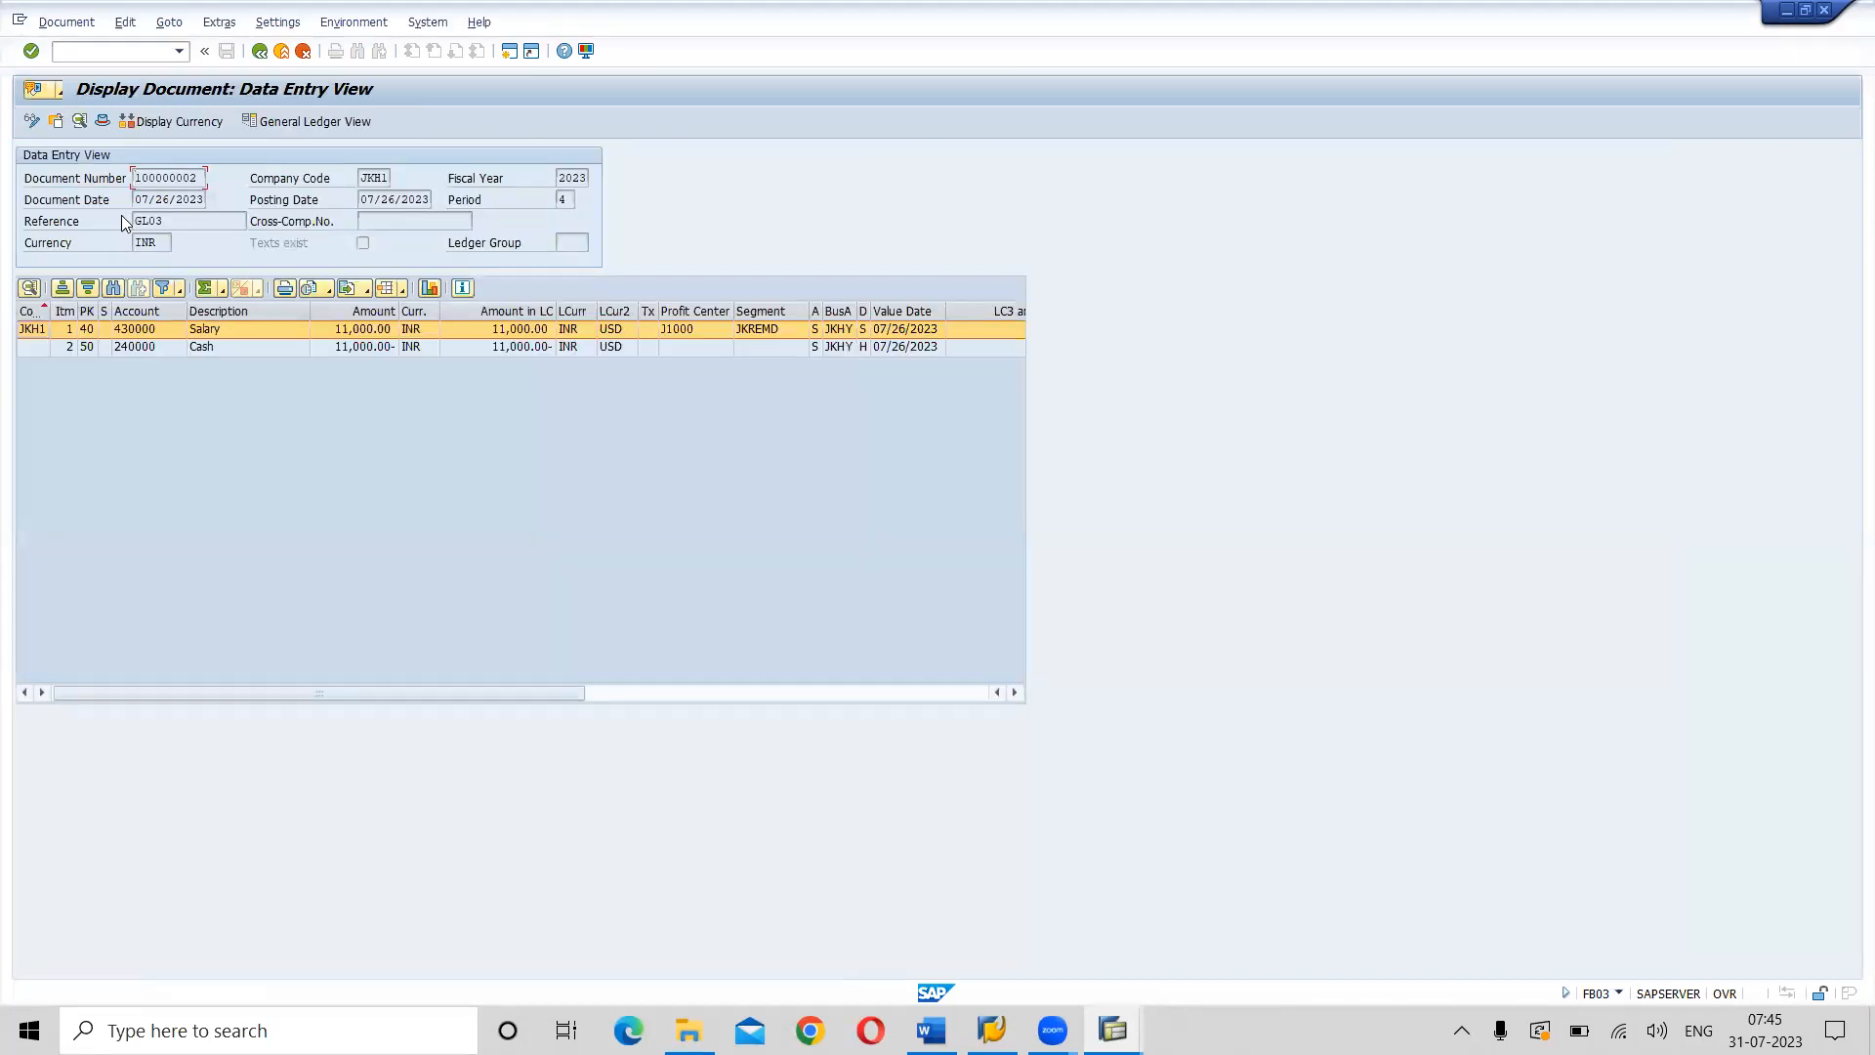
left_click(103, 121)
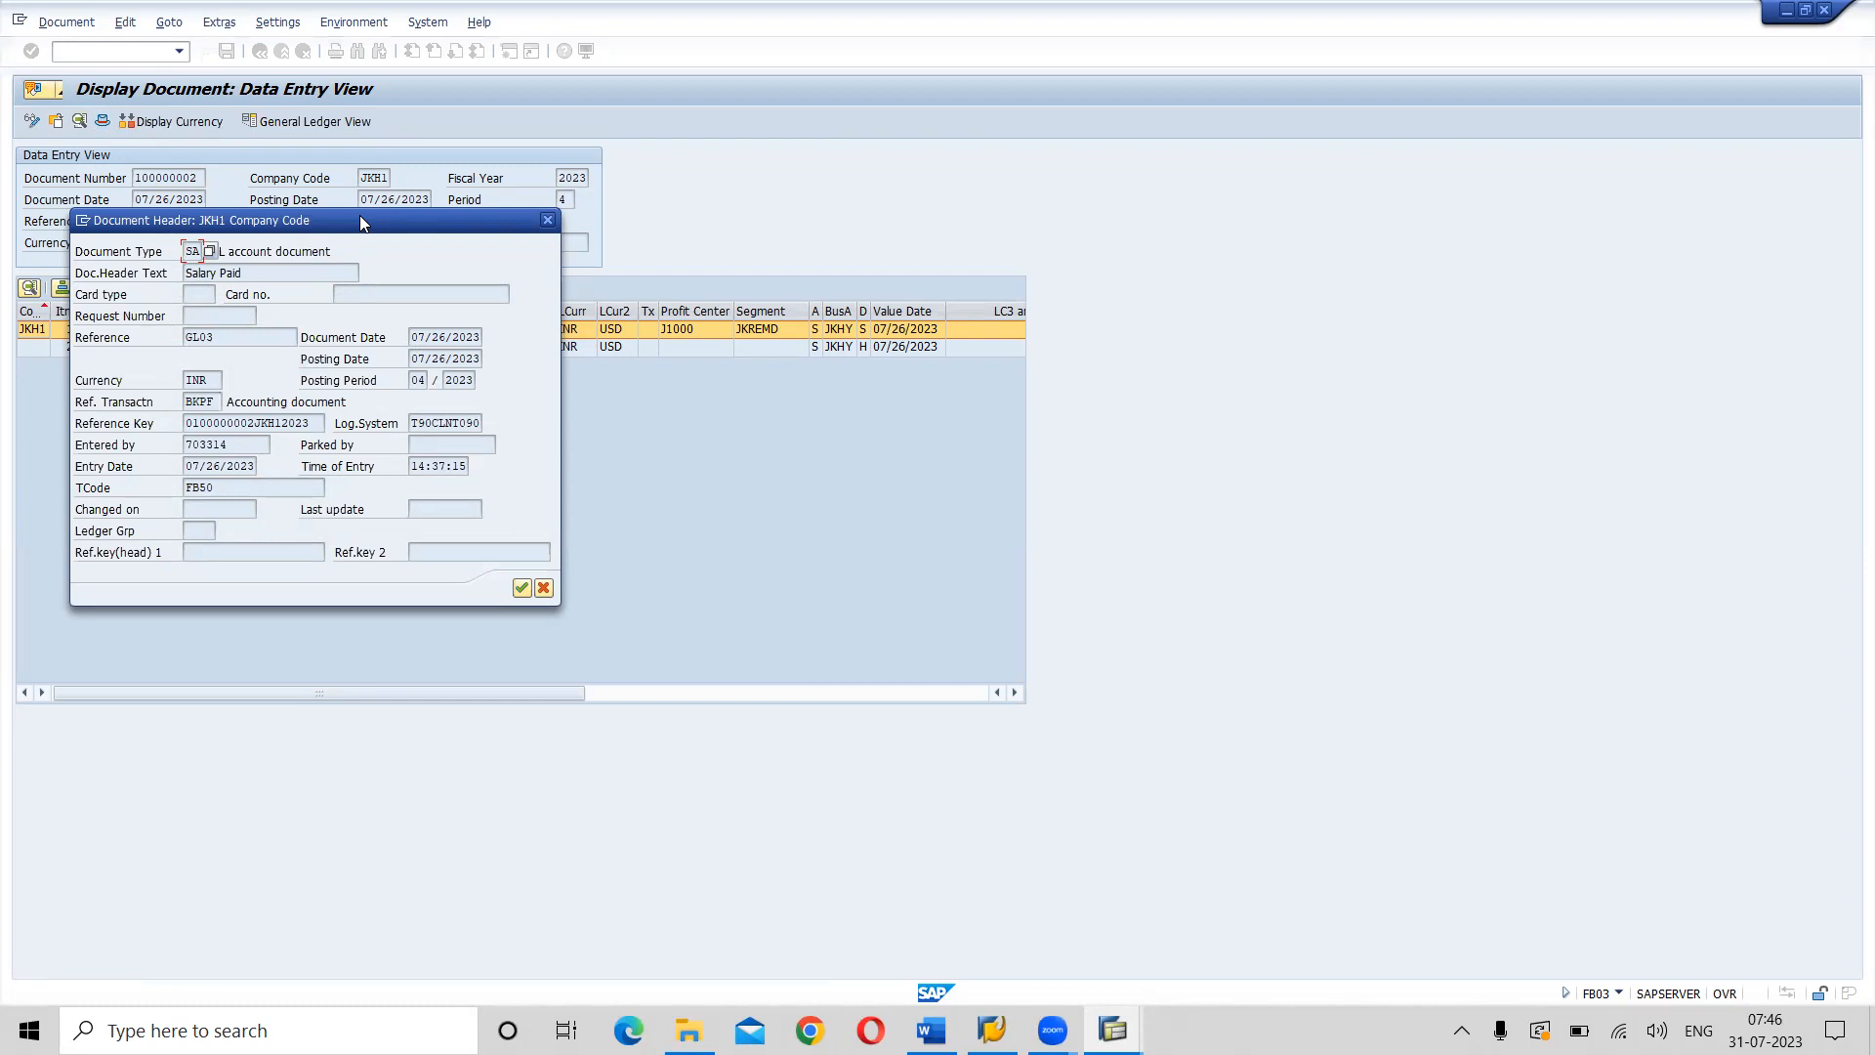
left_click_drag(360, 215, 815, 166)
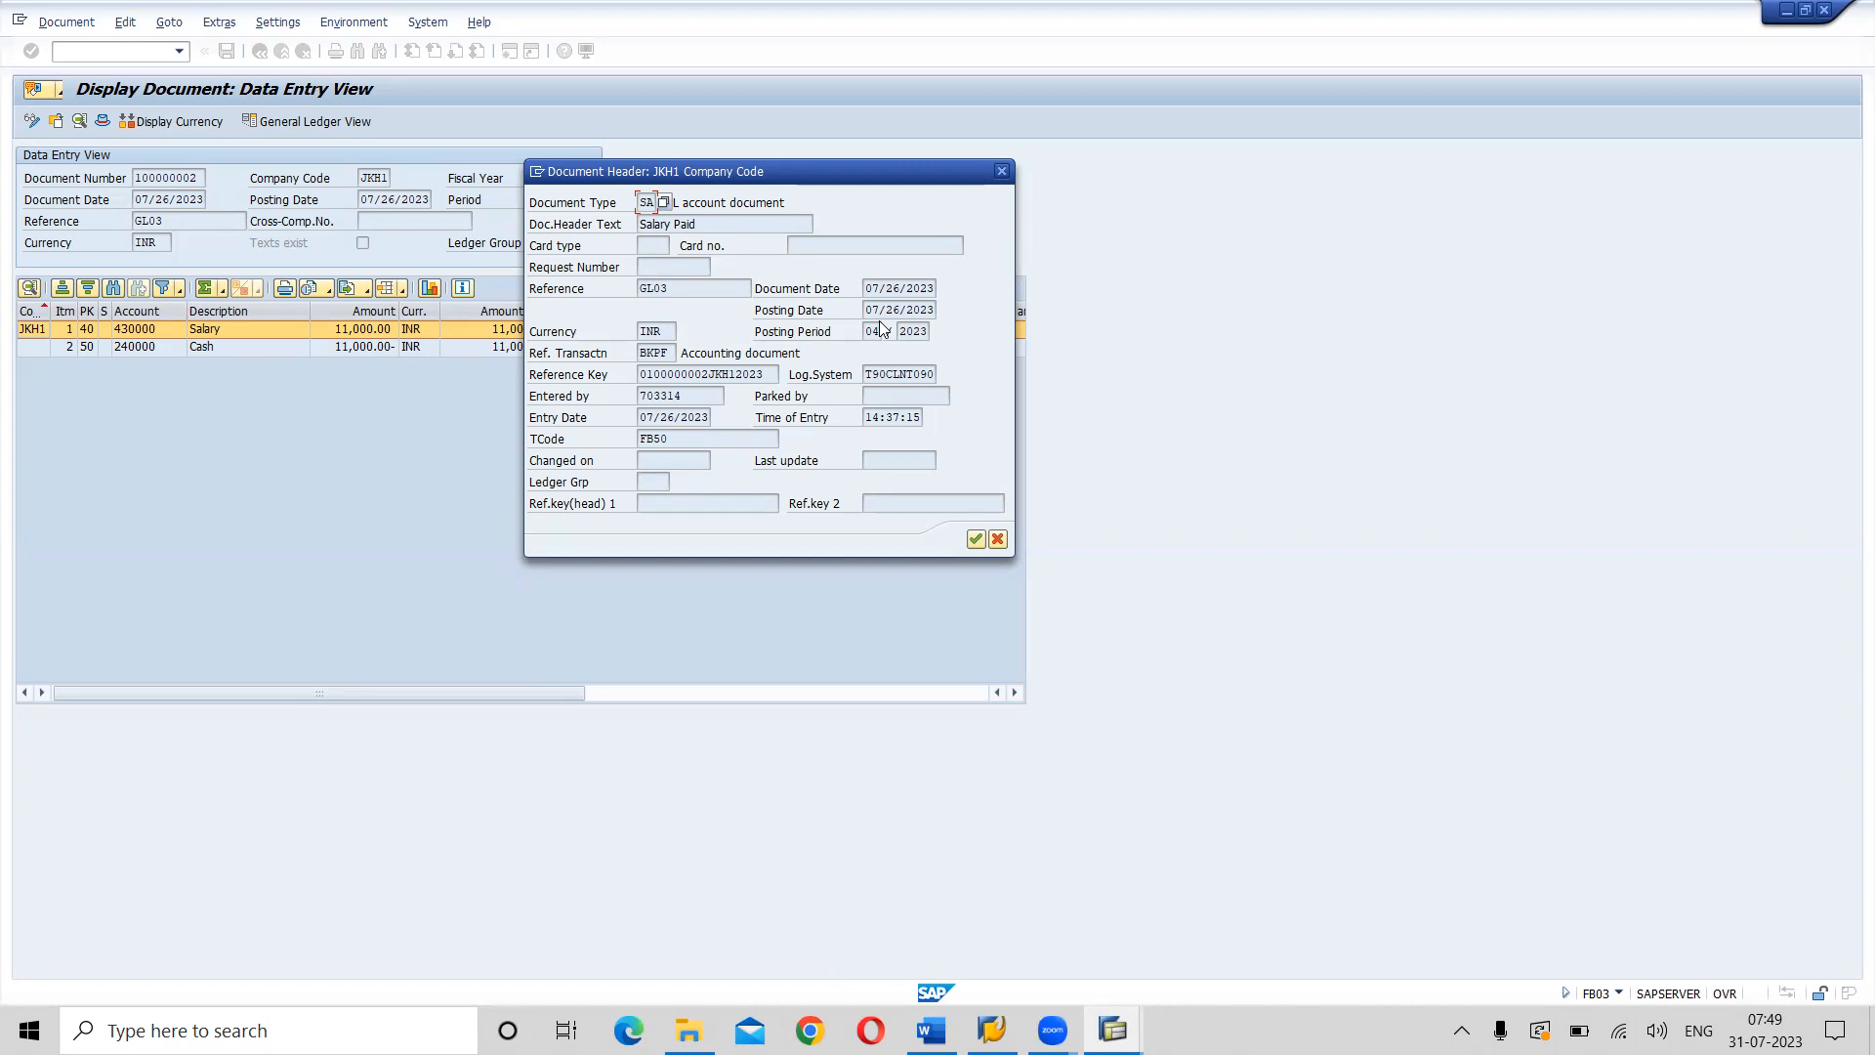
Return to the Post Outgoing Payments screen and replace the Posting Date with 29/06/2023.
key("alt+Tab")
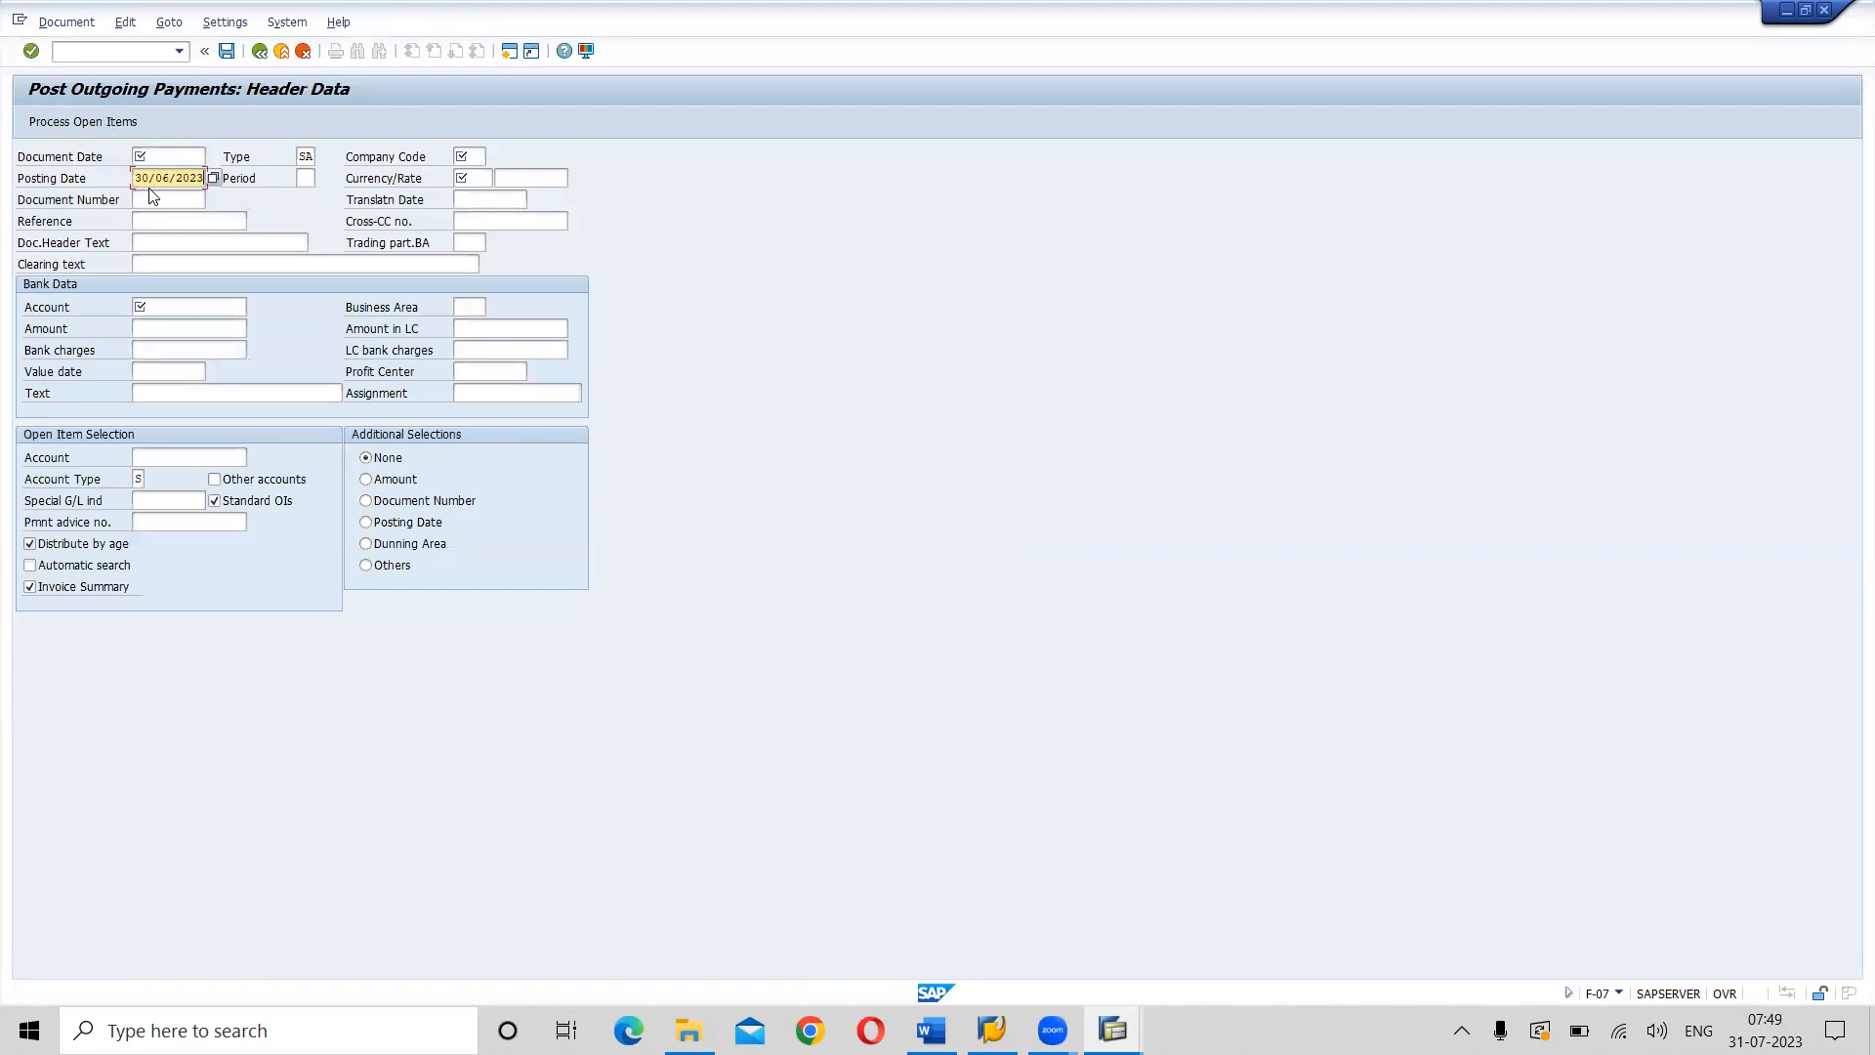
key("BackSpace")
key("BackSpace")
key("BackSpace")
key("BackSpace")
key("BackSpace")
key("BackSpace")
key("BackSpace")
key("BackSpace")
key("BackSpace")
key("BackSpace")
type("29/06/2023")
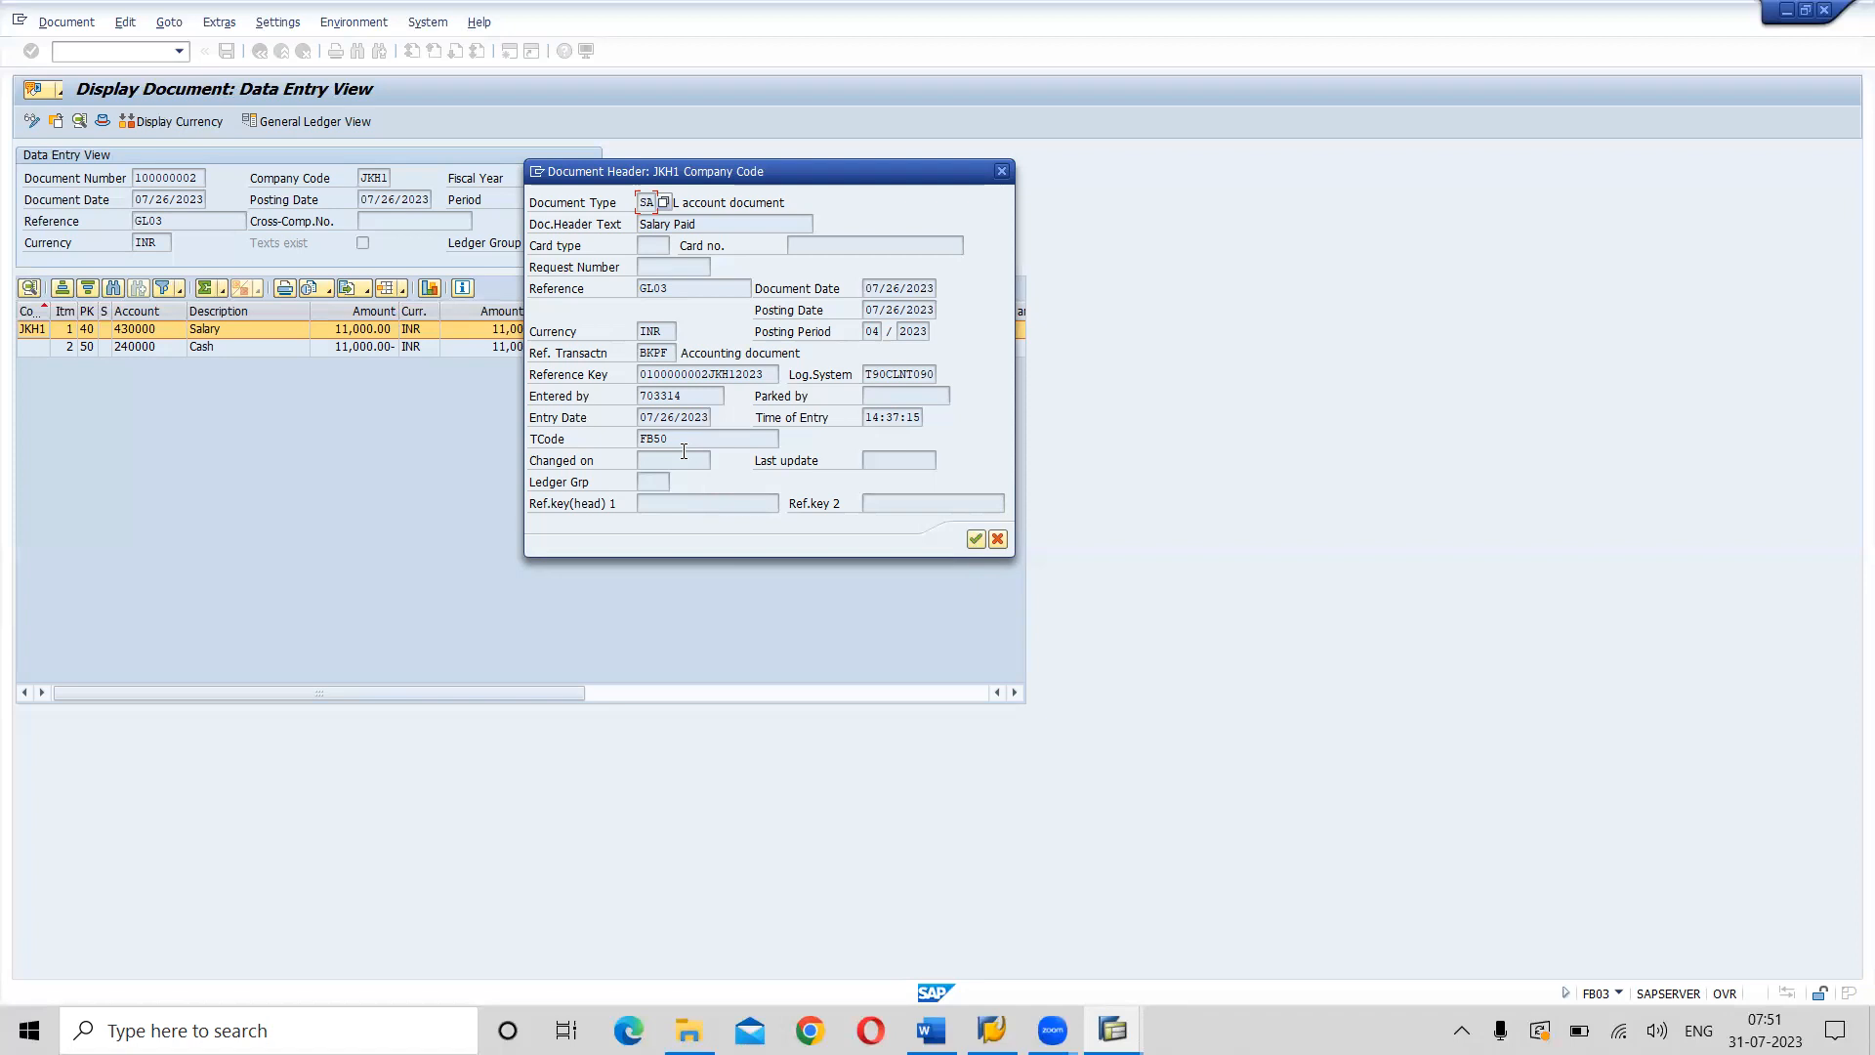
Switch to the Word notes and change the Document Date (vendor Invoice Date) line in the second date example to 29.06.2023.
key("alt+Tab")
key("alt+Tab")
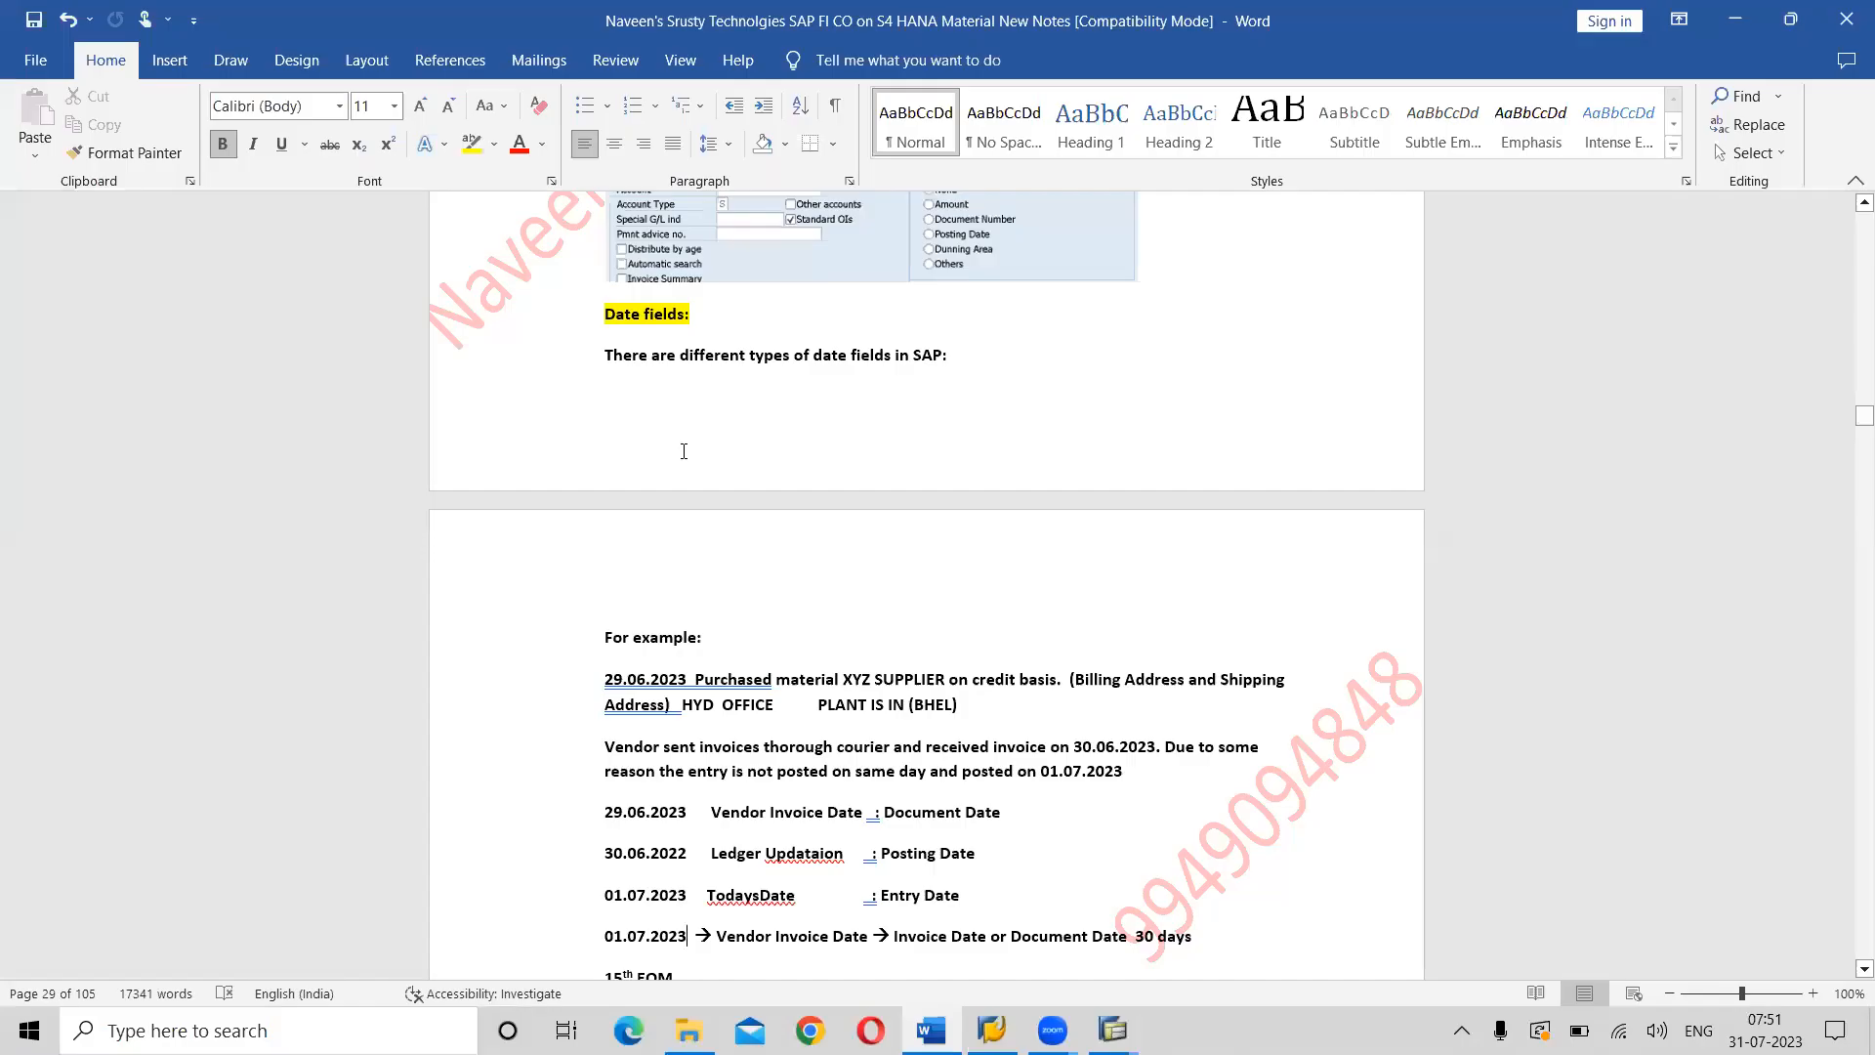
scroll(683, 450, "down", 5)
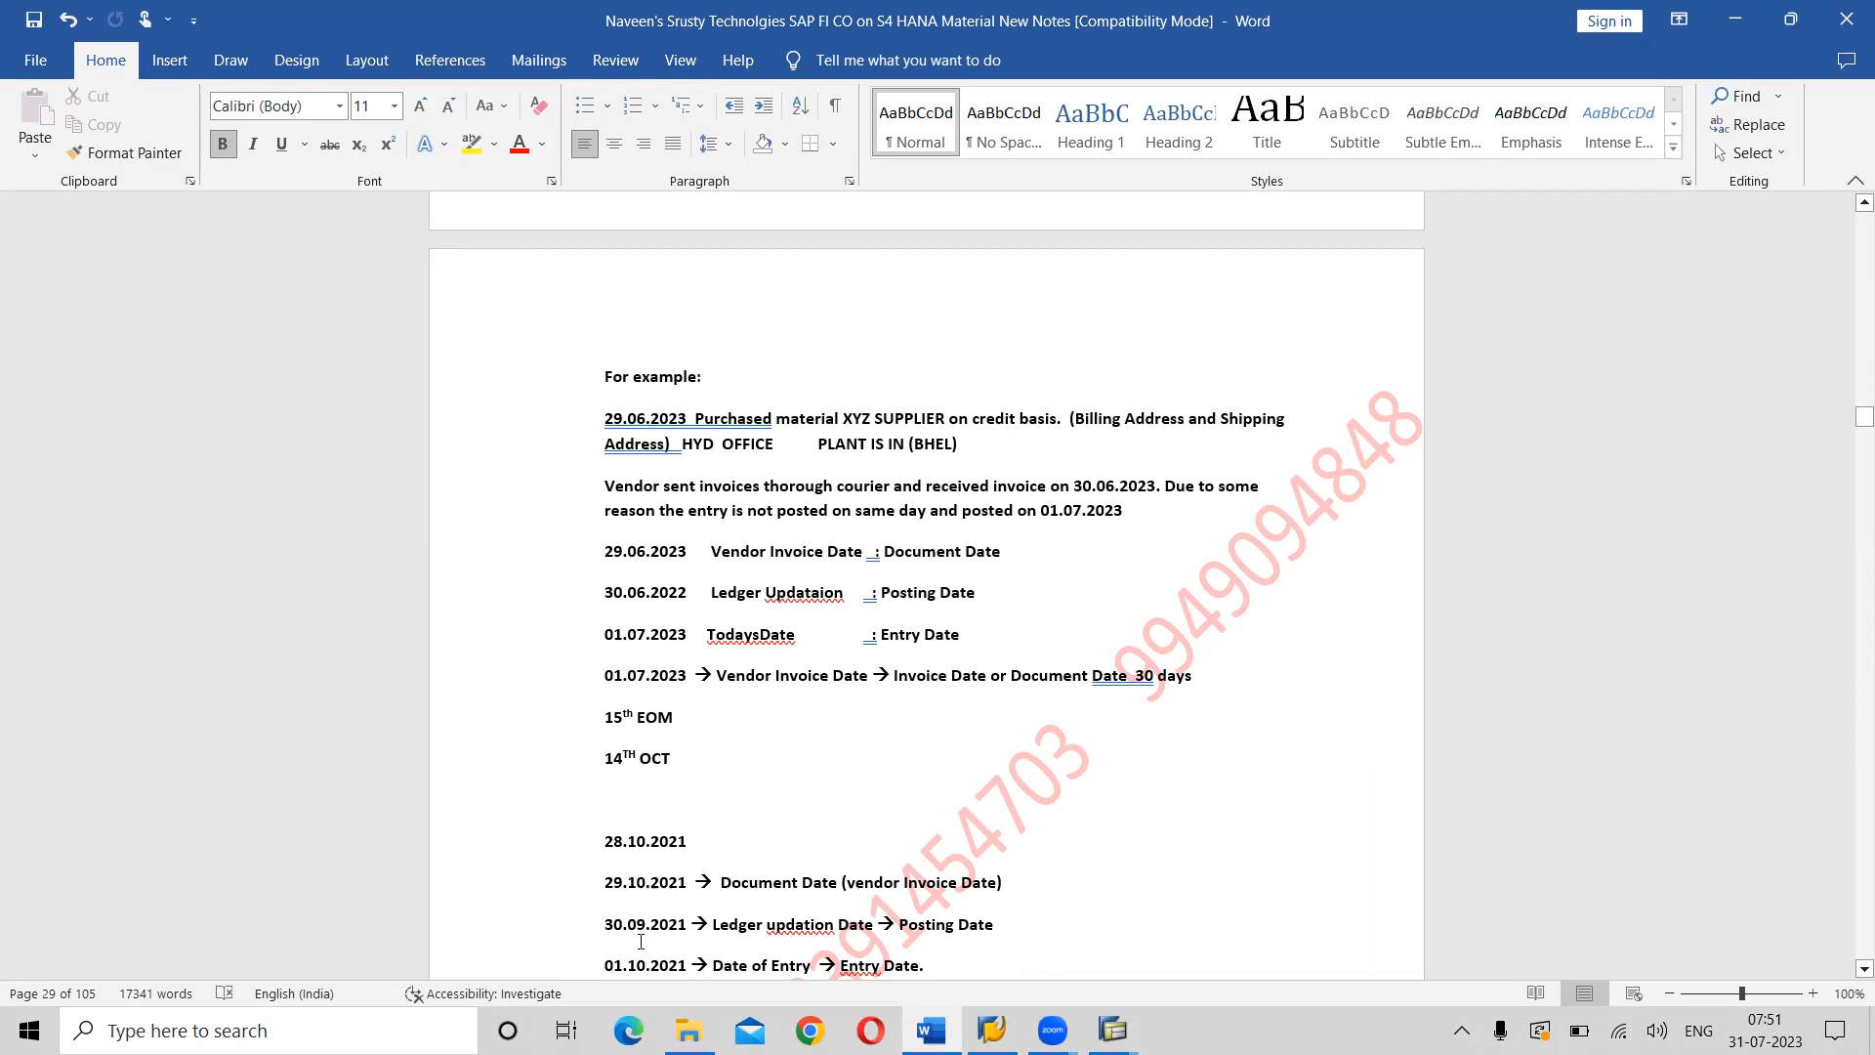
left_click(643, 882)
key("BackSpace")
key("BackSpace")
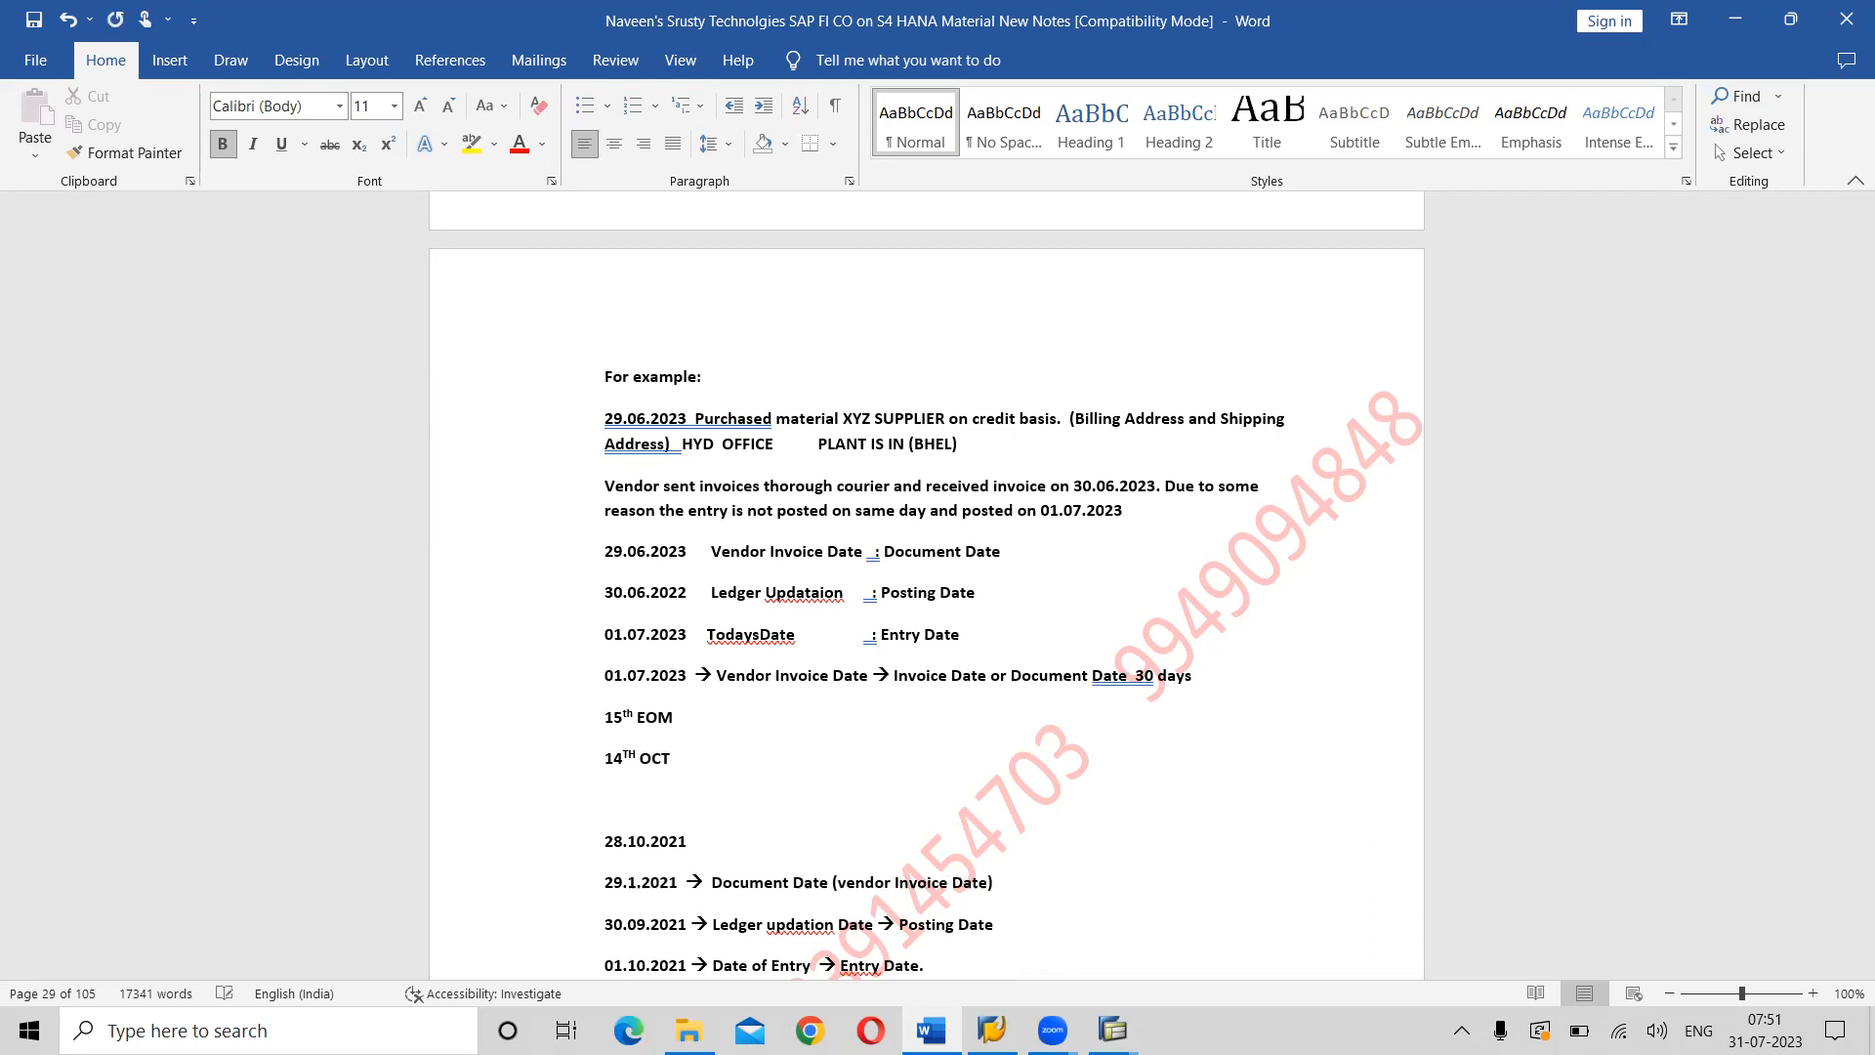
type("06")
key("Right")
key("Right")
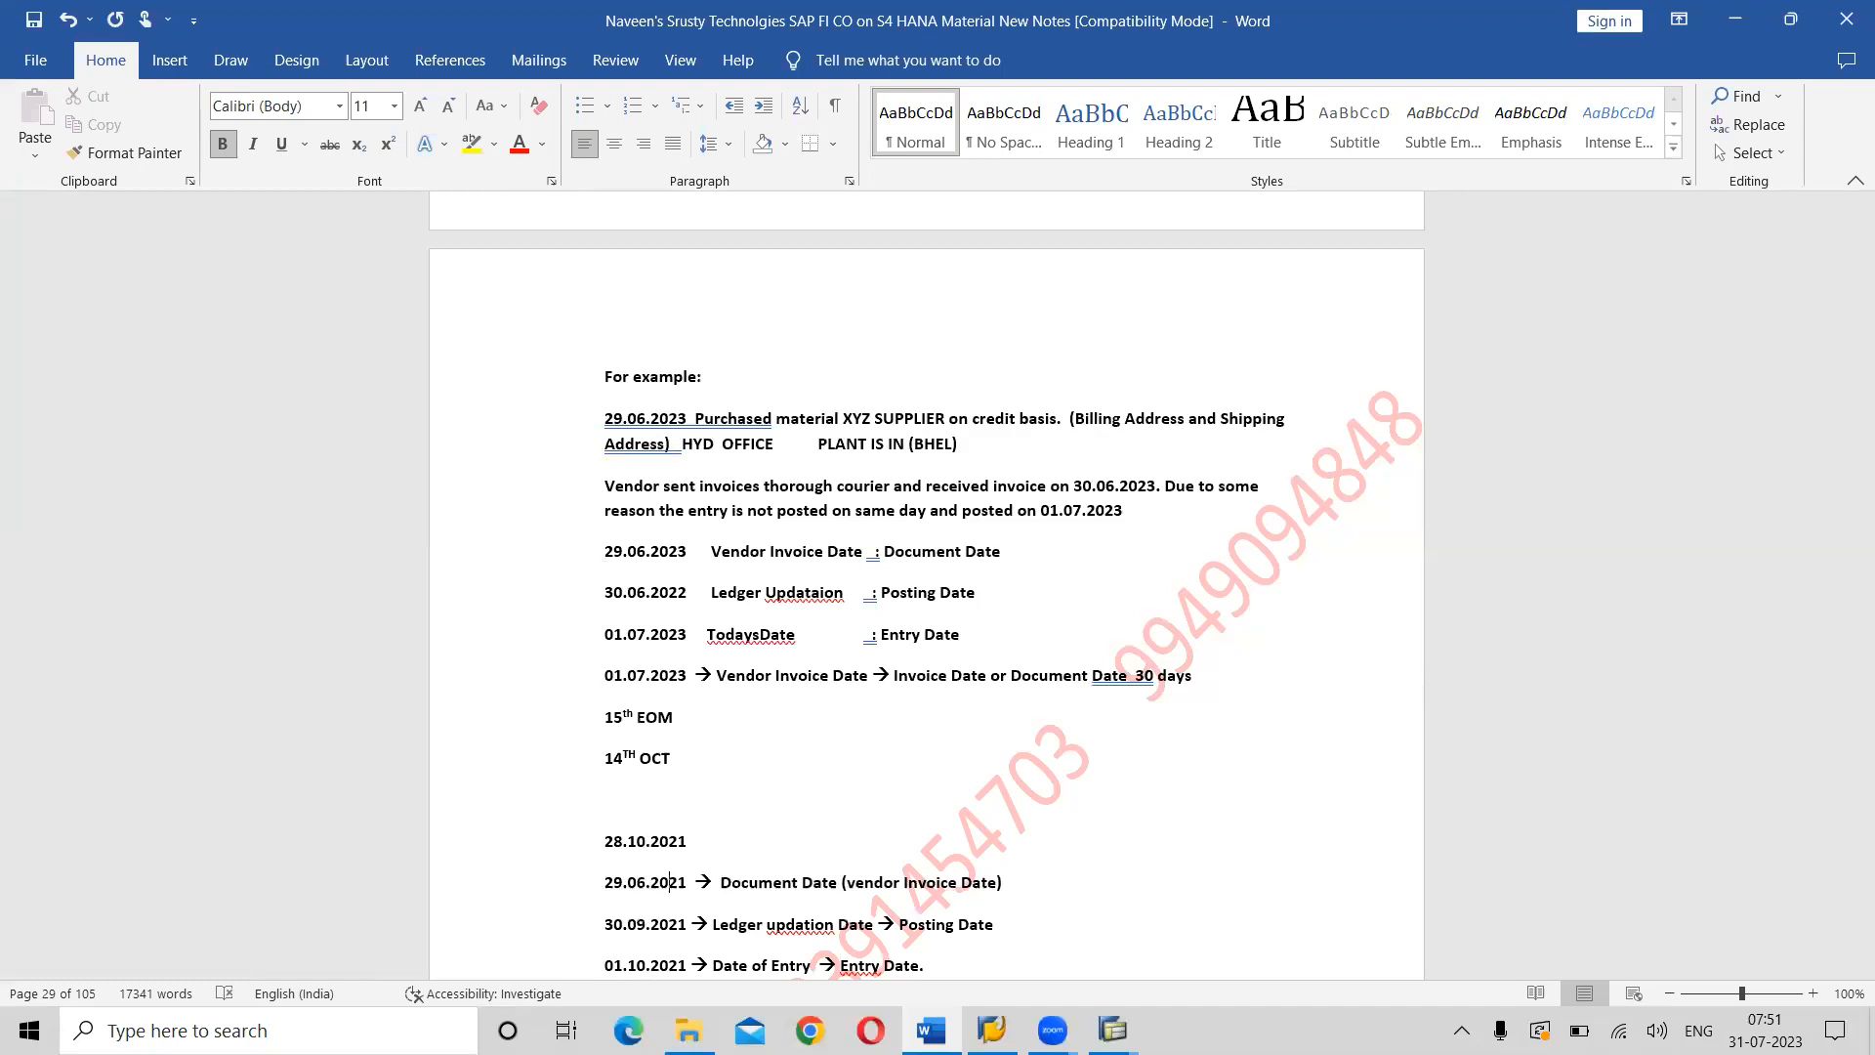
key("Delete")
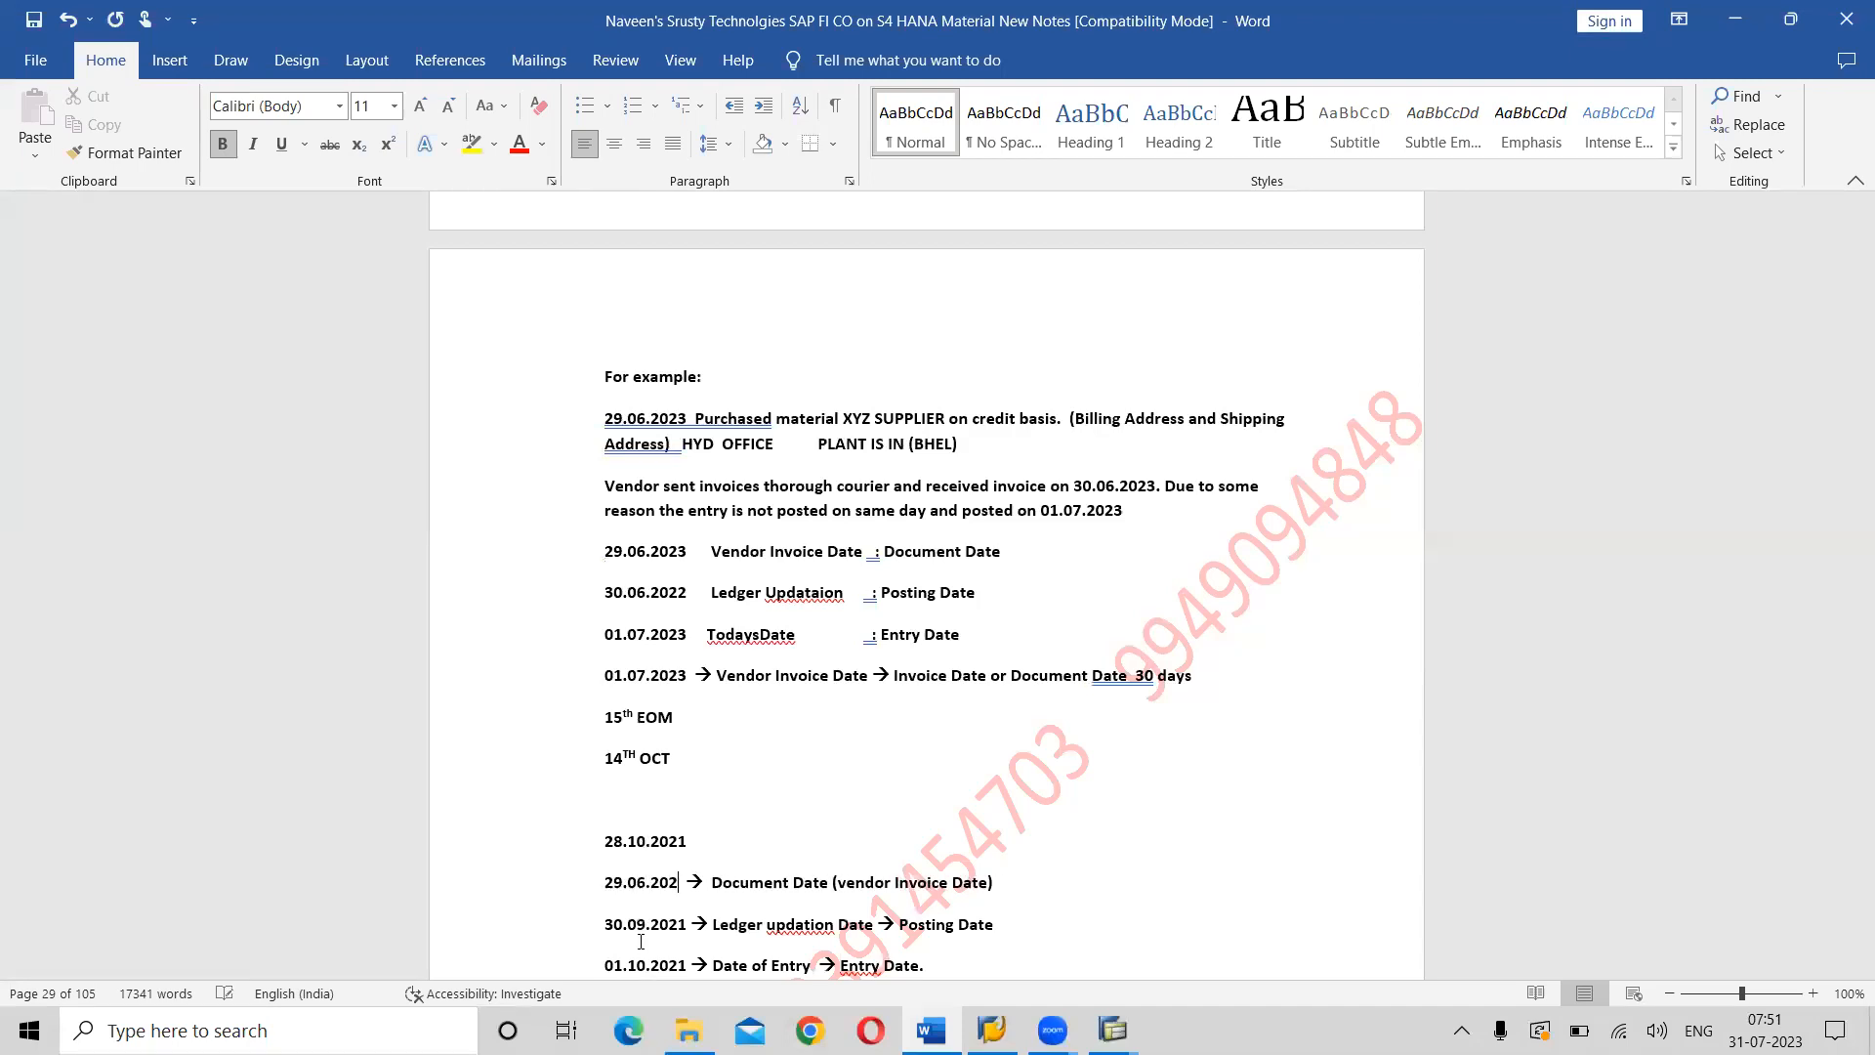
type("3")
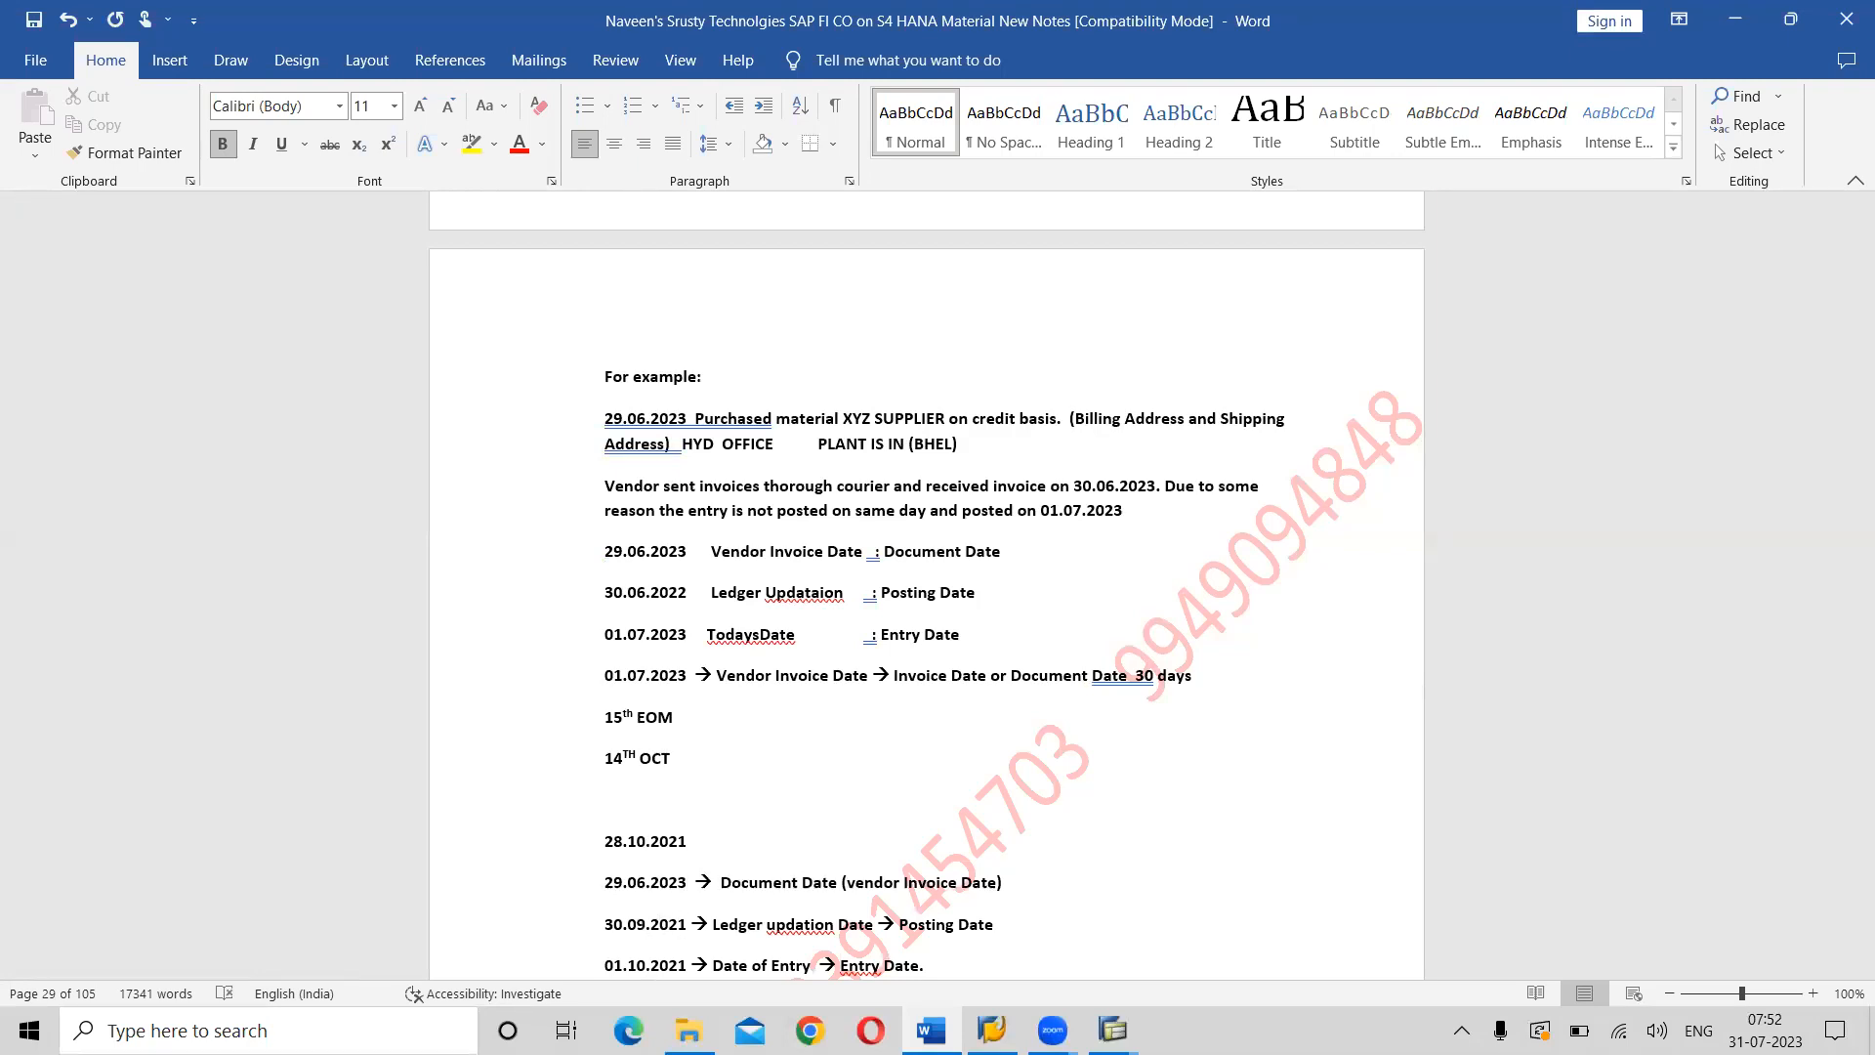
Change the date on the Ledger updation / Posting Date line of the second example to 30.06.2023.
key("Delete")
key("Delete")
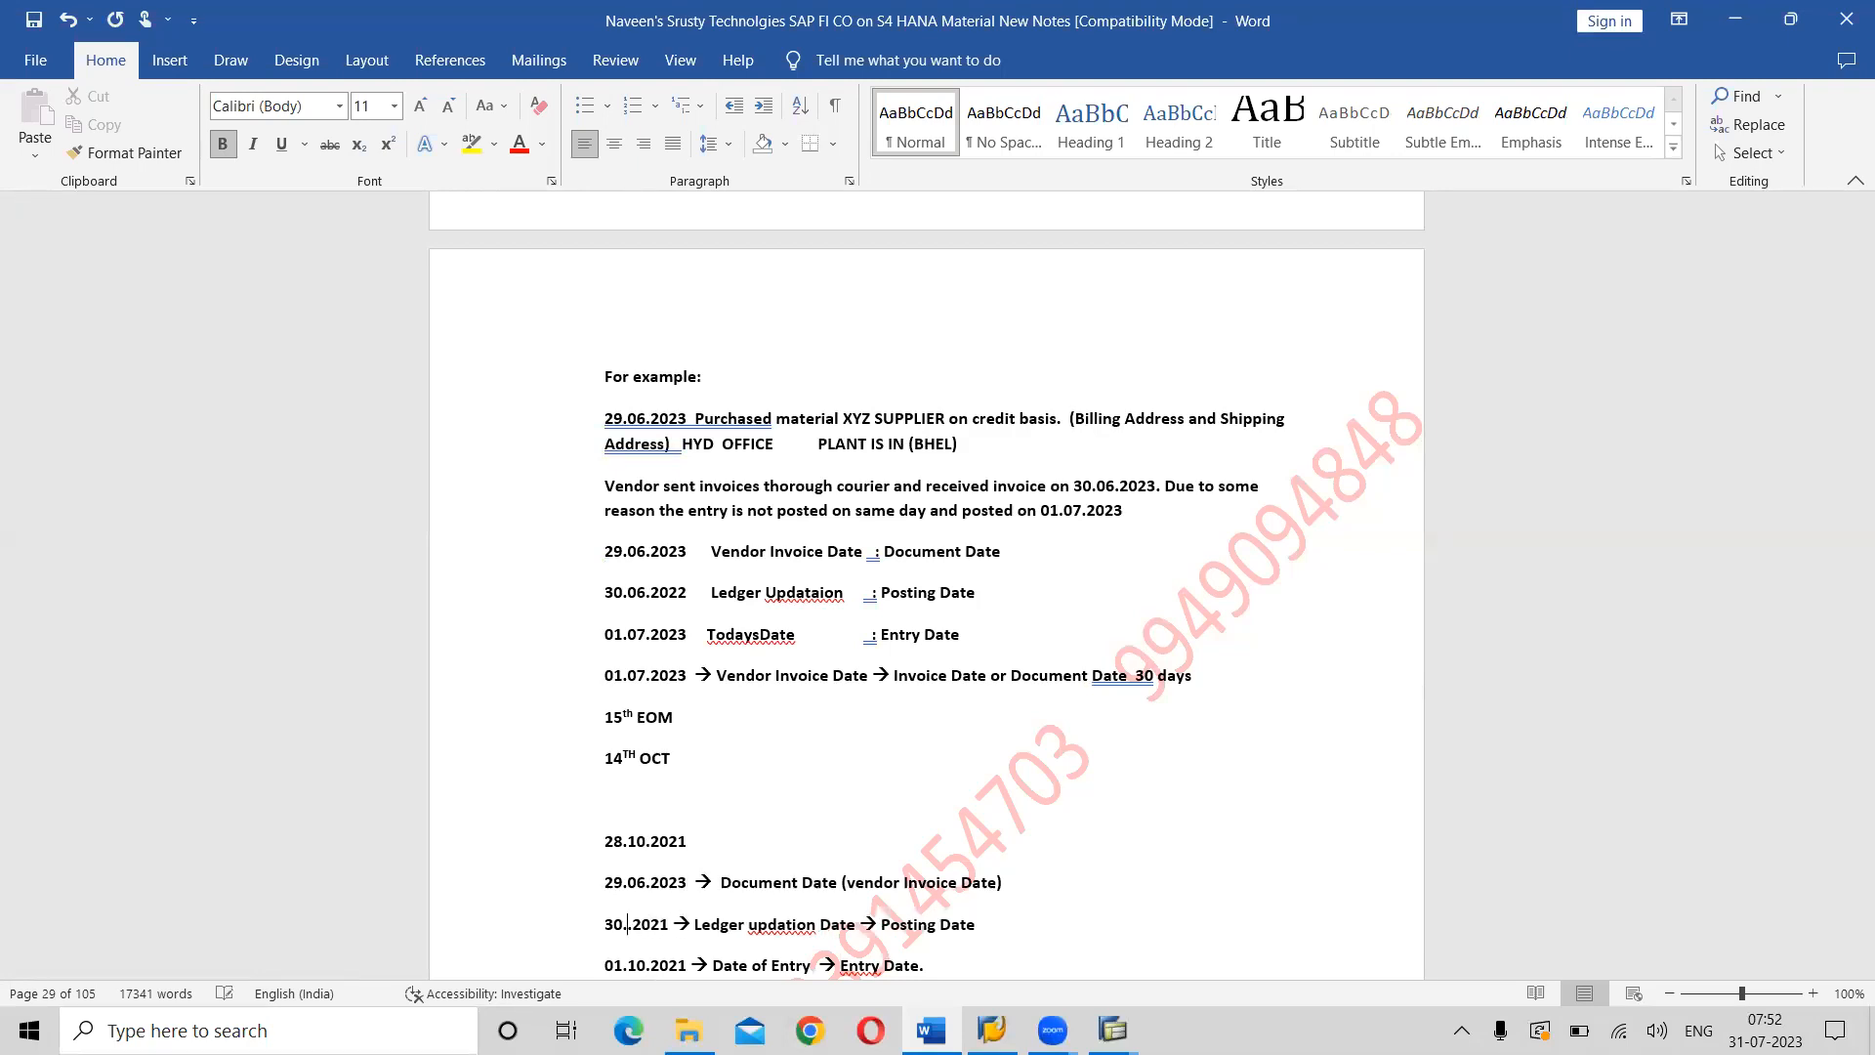
type("06")
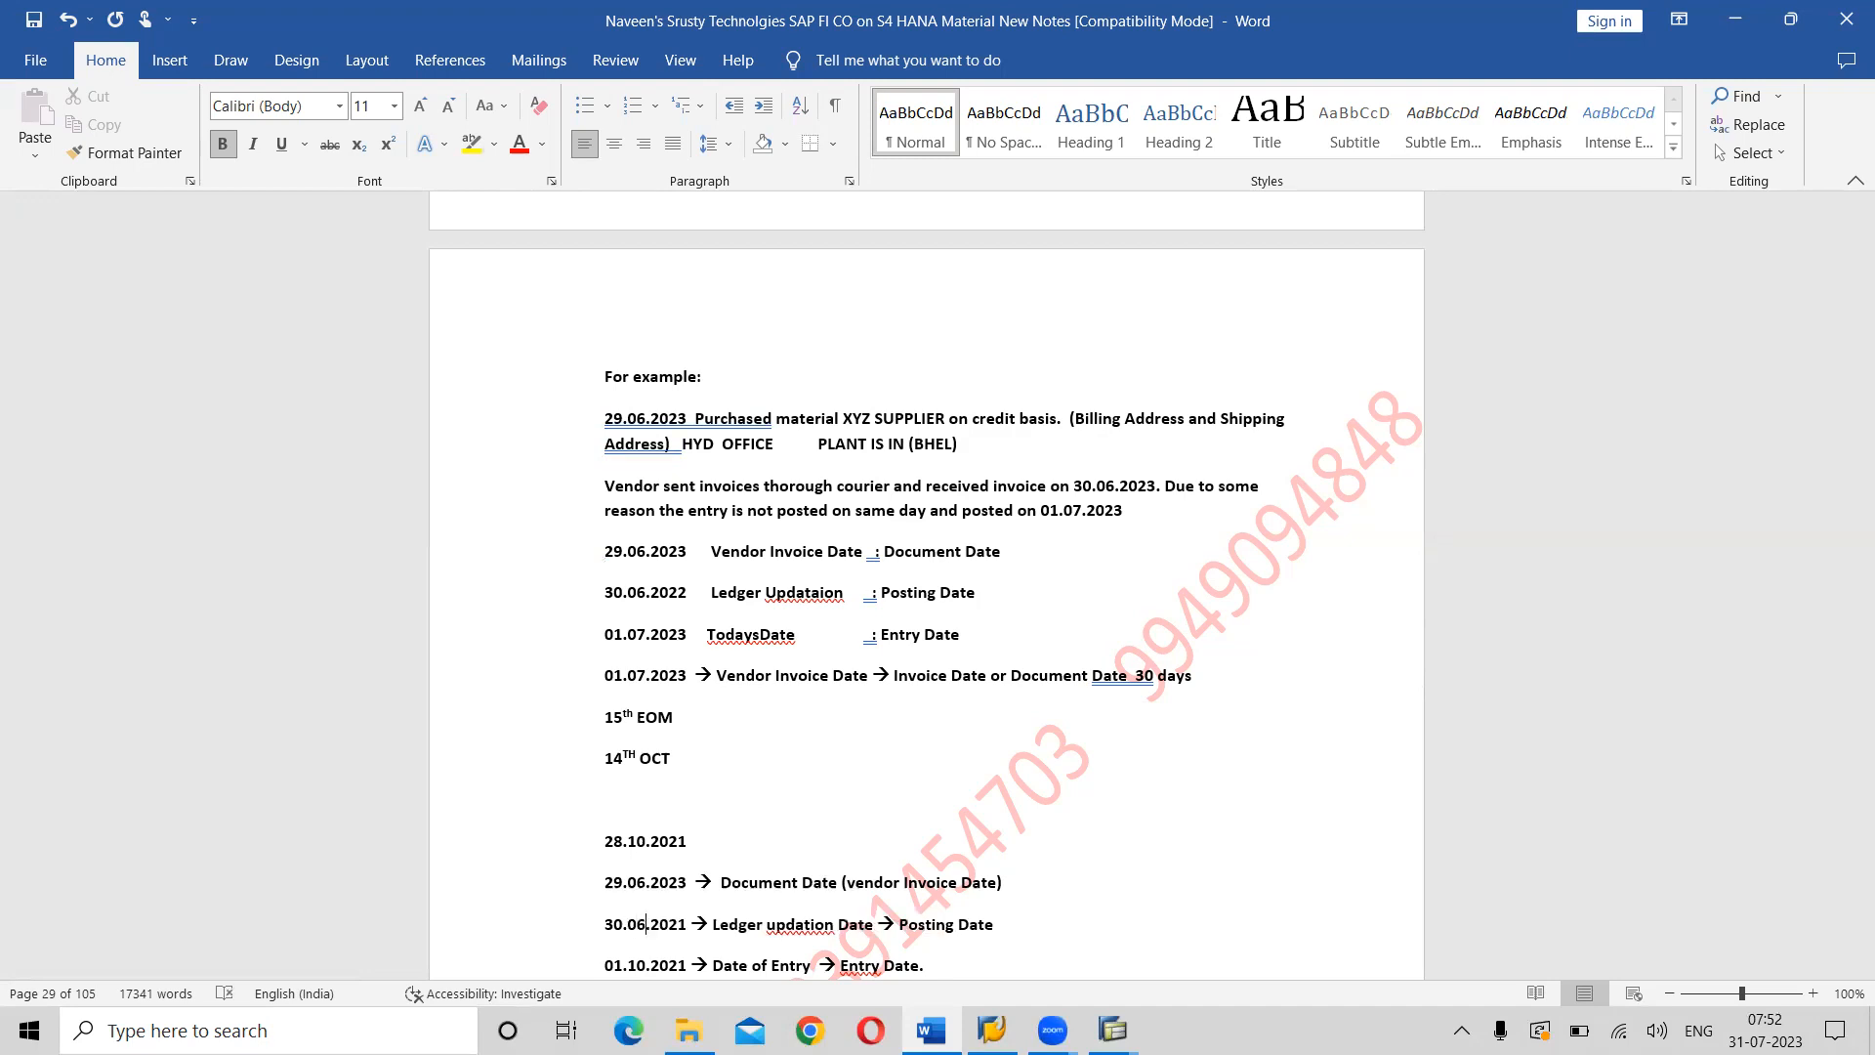
key("BackSpace")
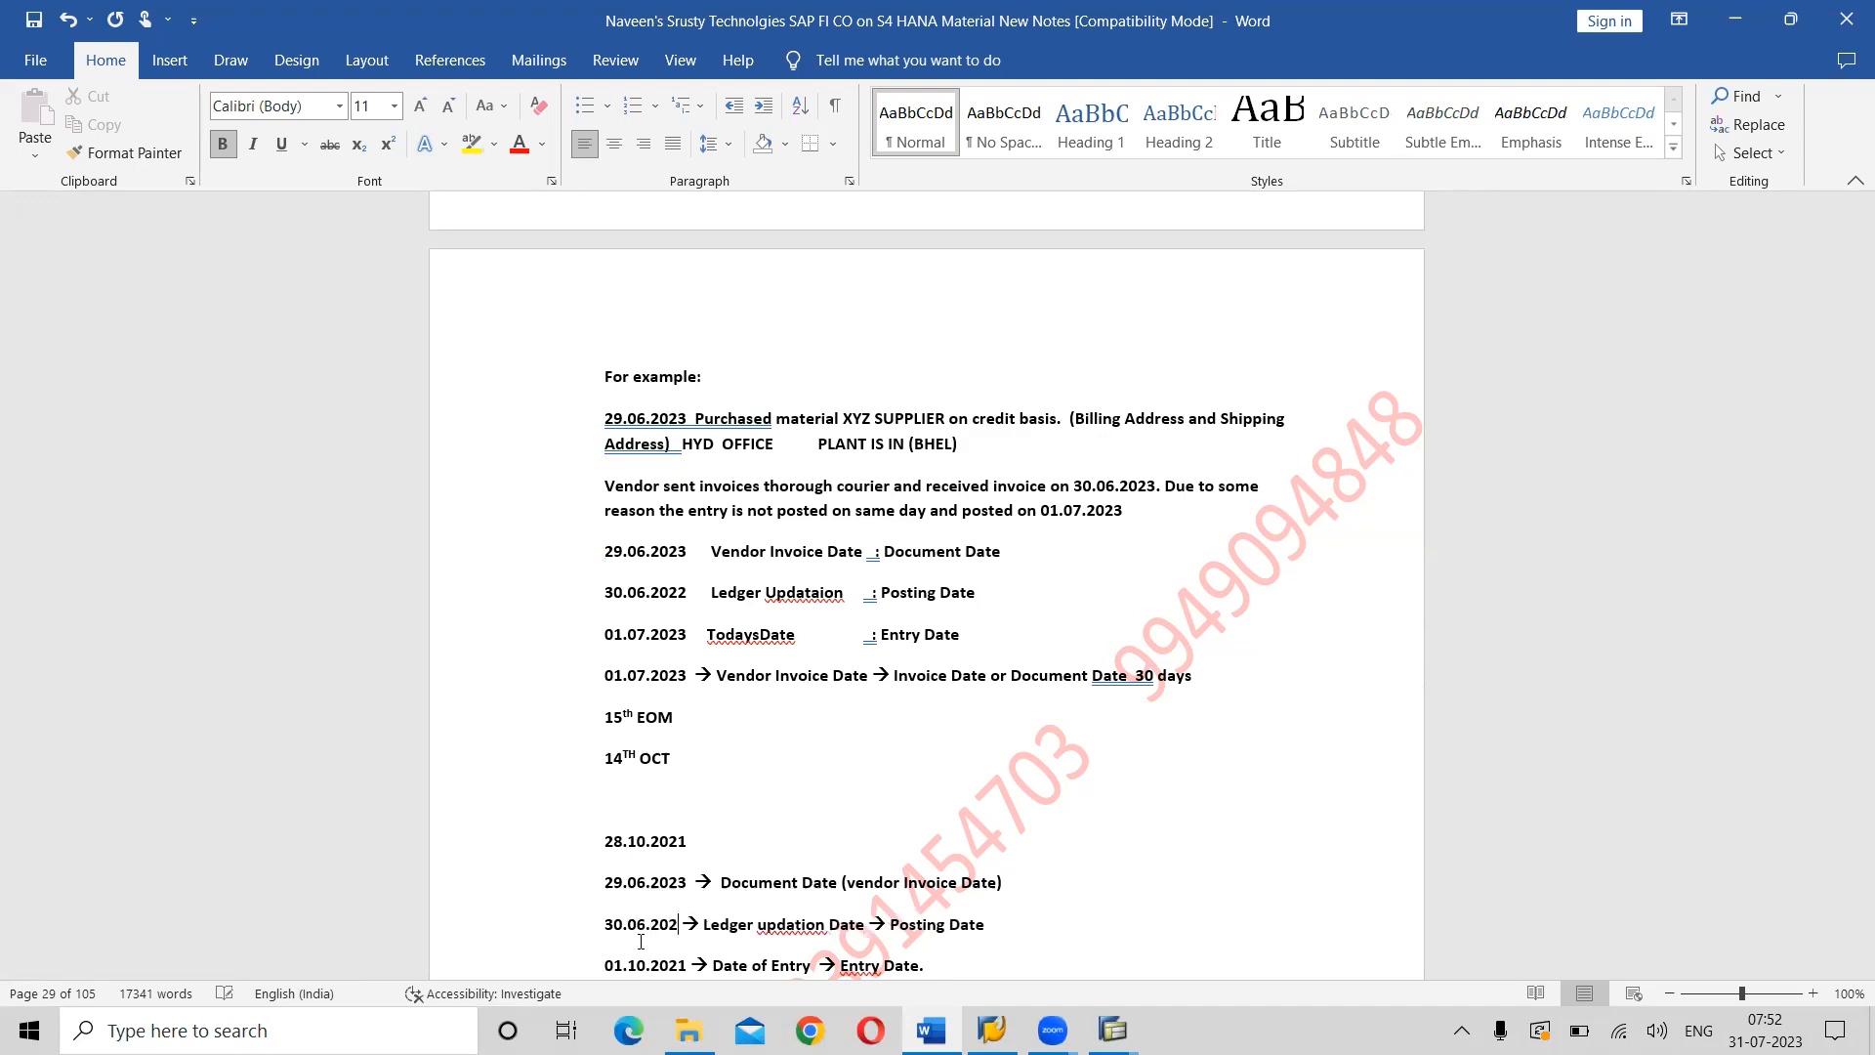
type("3")
Change the date on the Date of Entry line of the second example to 01.07.2023.
scroll(926, 586, "down", 1)
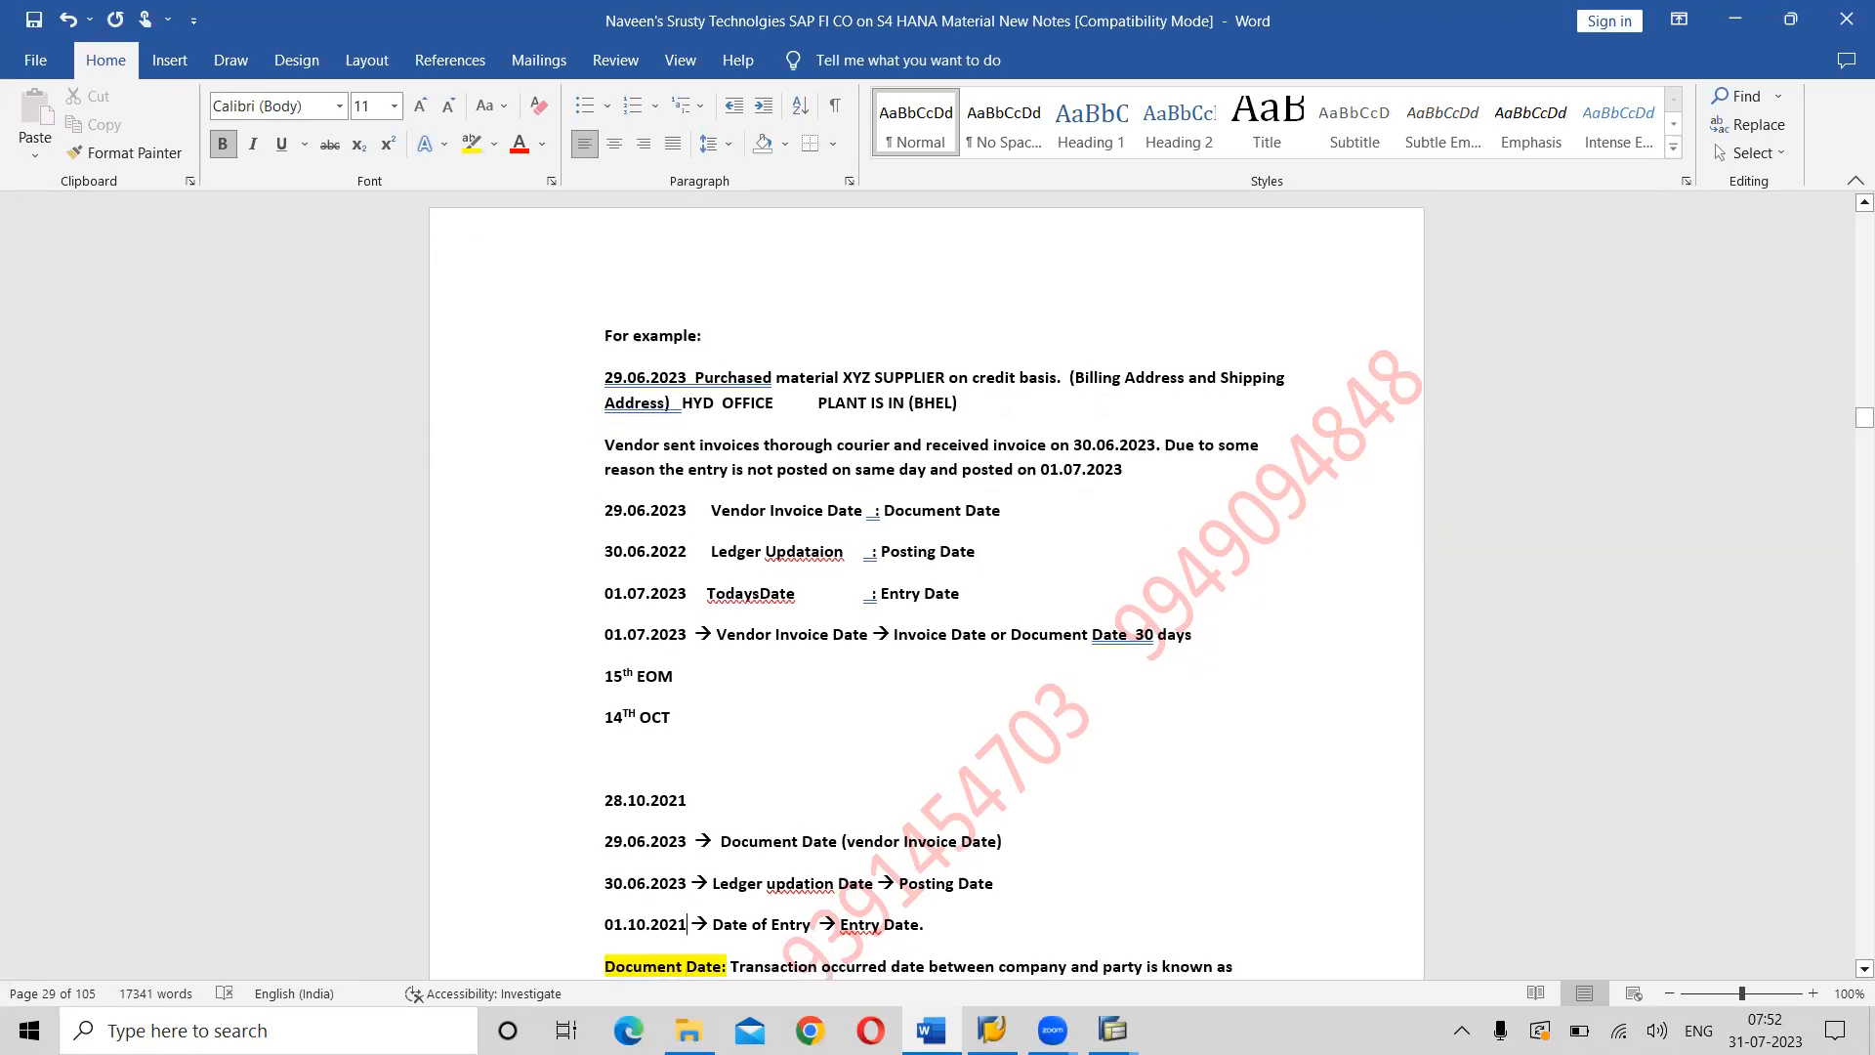
key("BackSpace")
key("BackSpace")
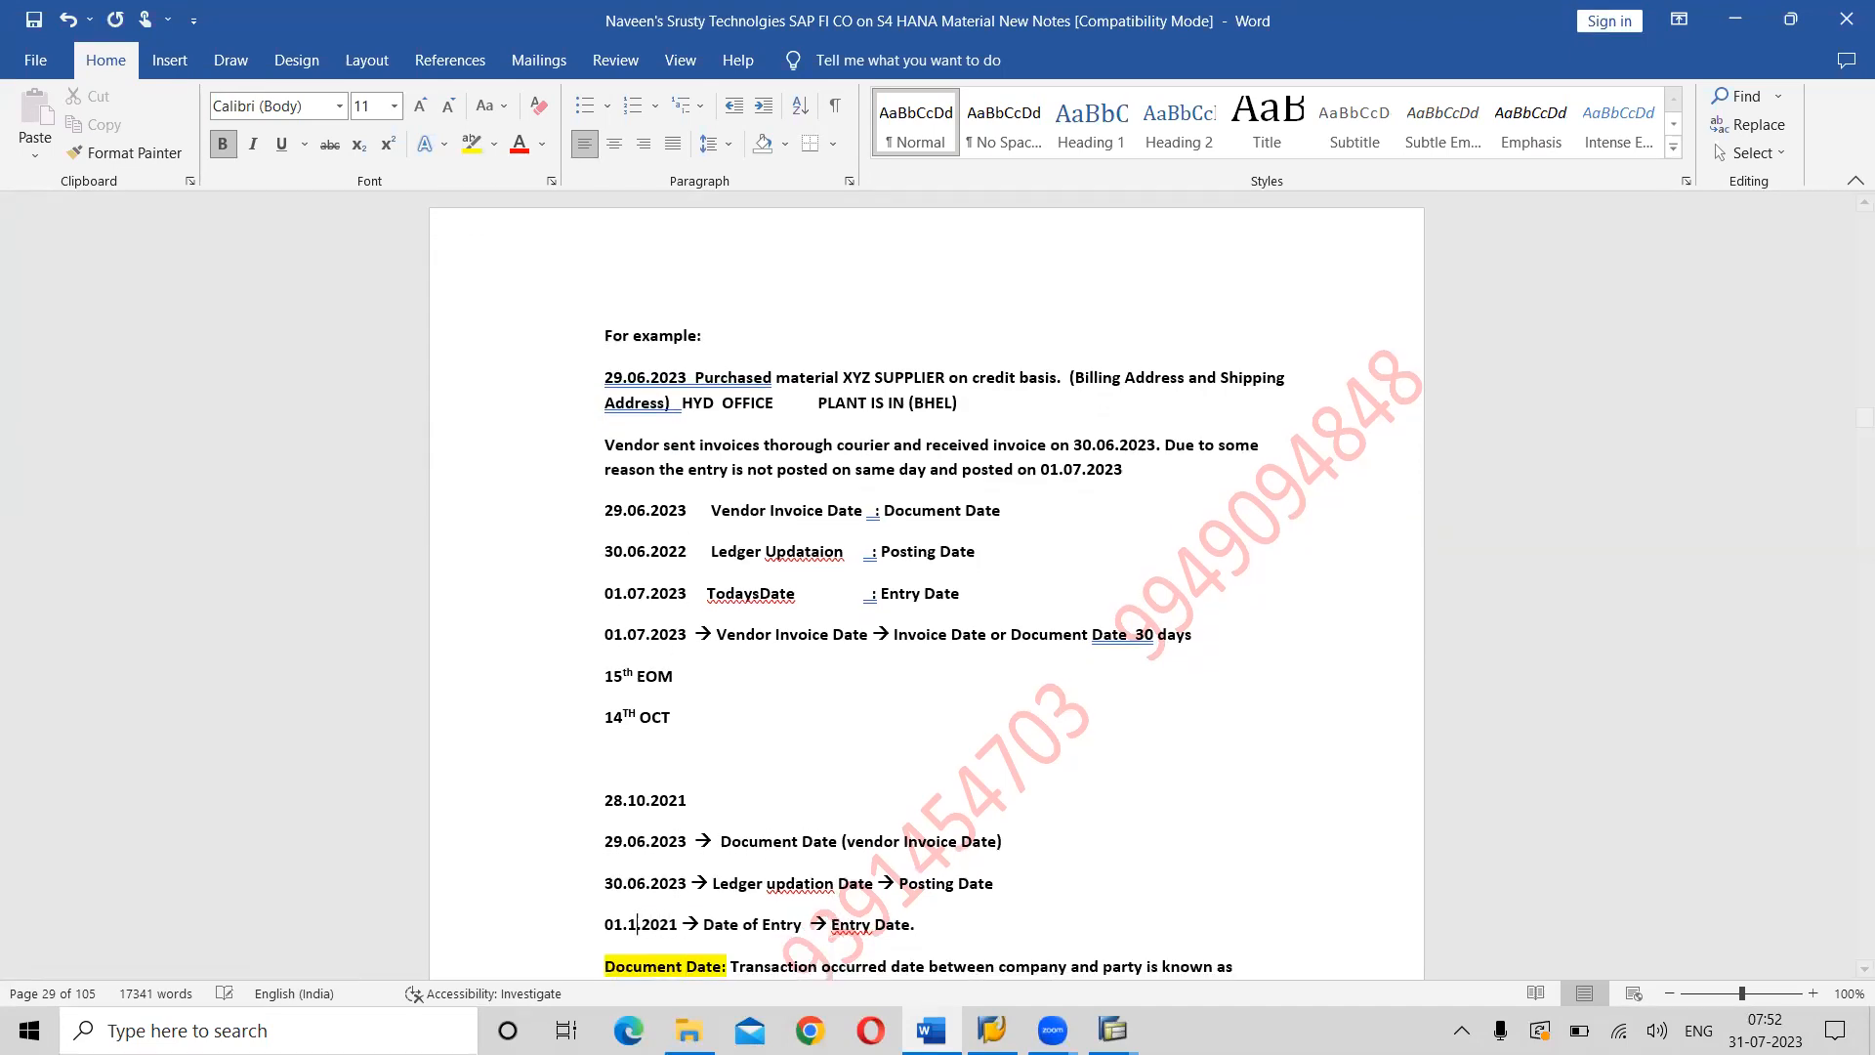
type("06")
key("BackSpace")
type("7")
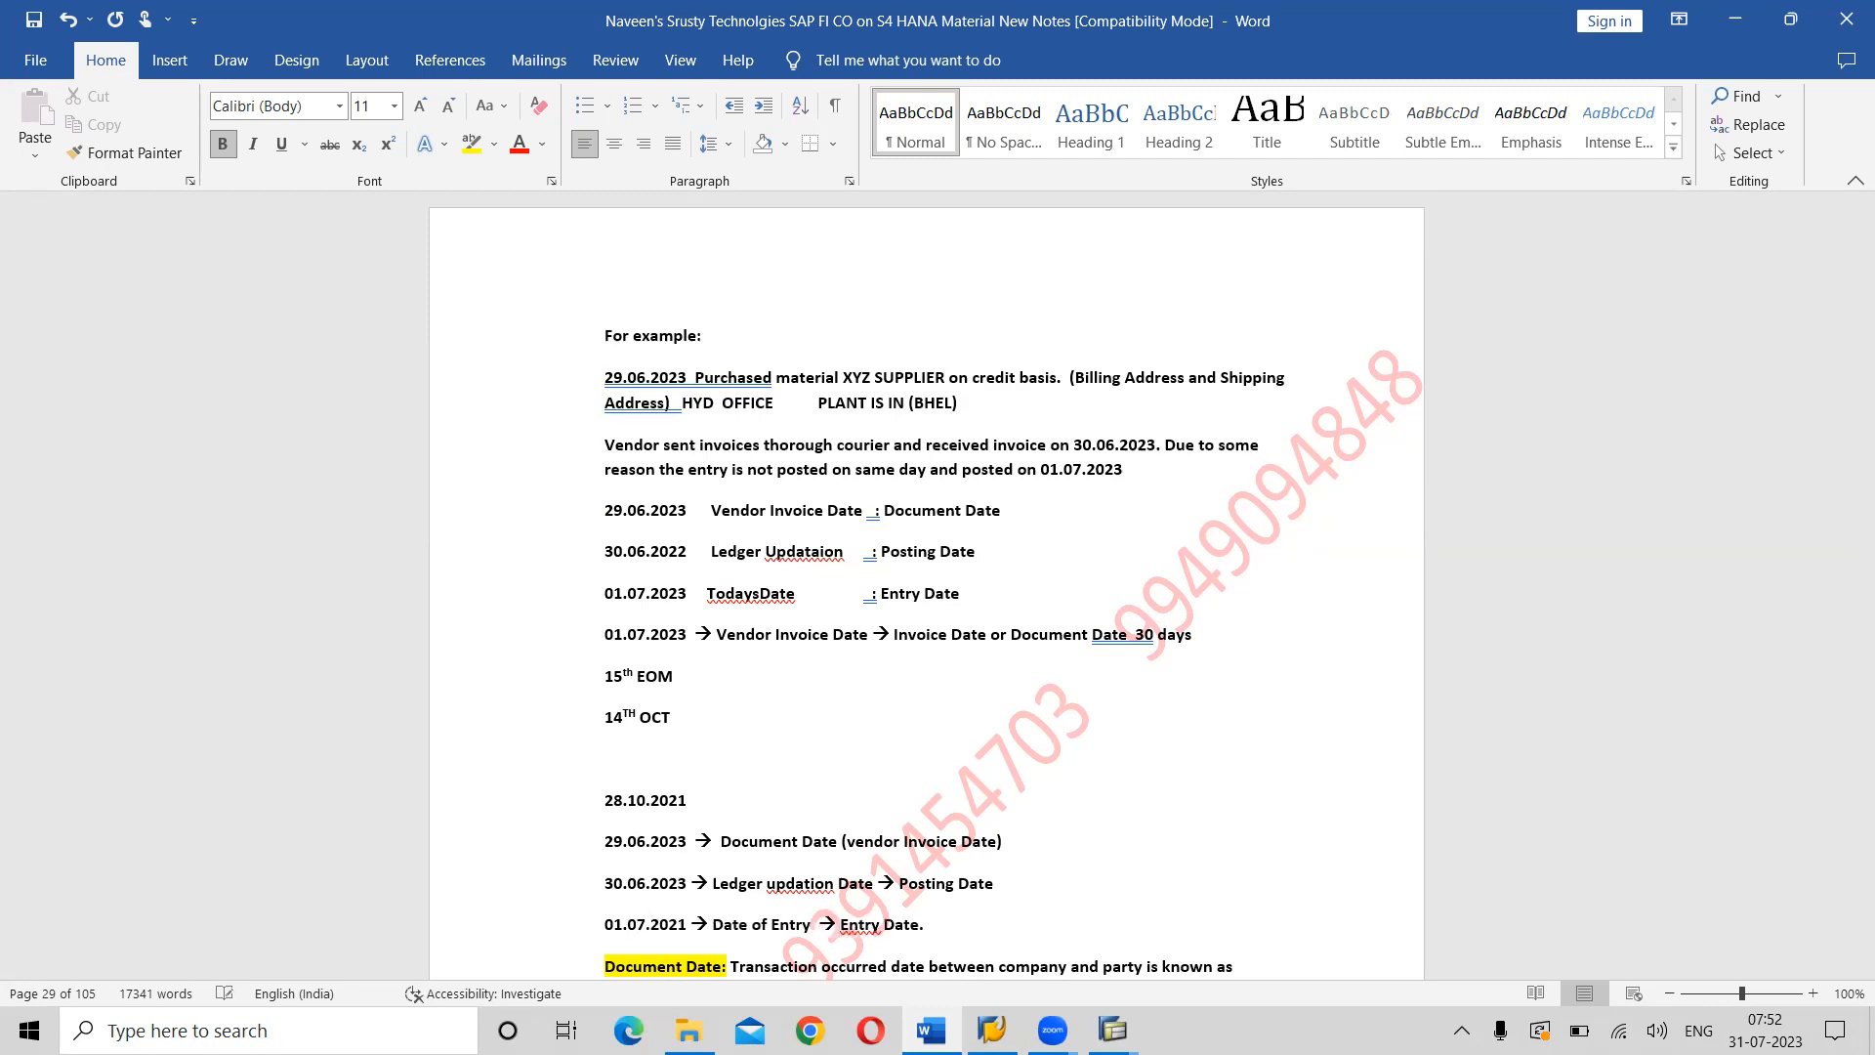
left_click(686, 924)
key("BackSpace")
type("3")
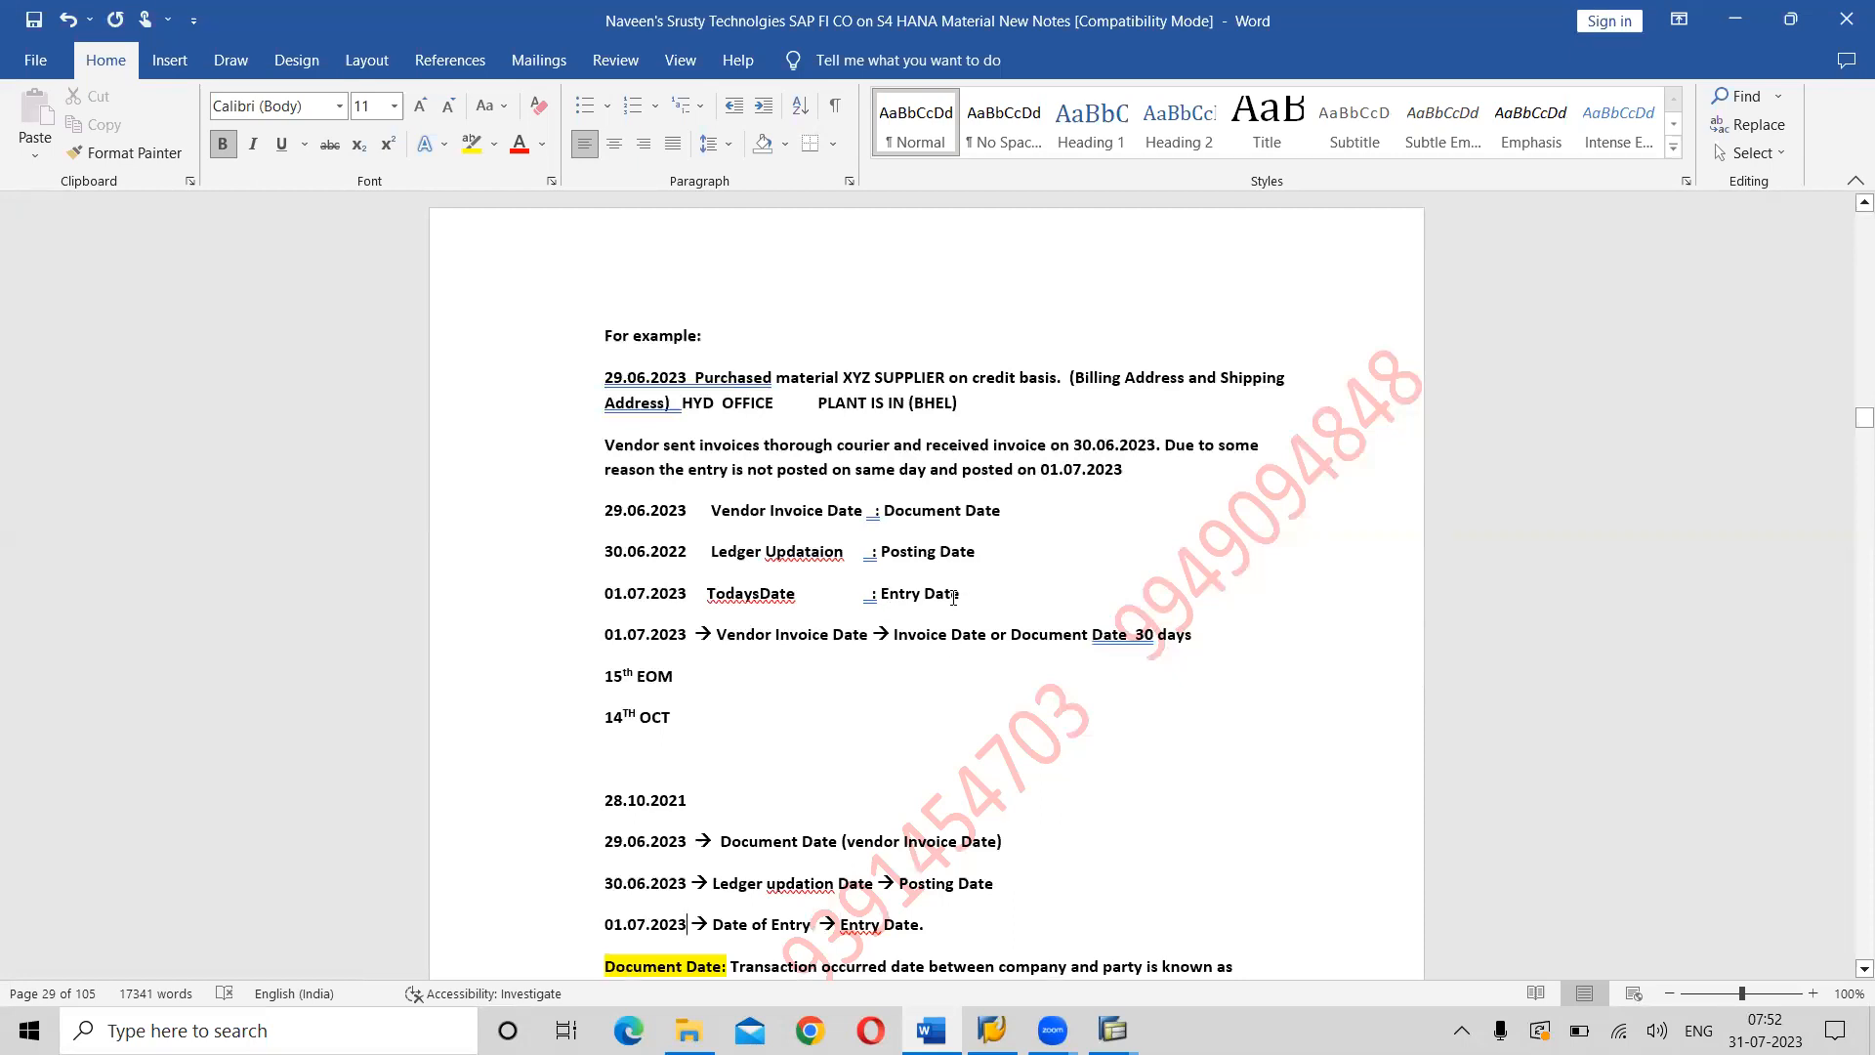
Review the definitions of the document, posting, entry, translation, value, base line and due dates in the notes.
scroll(953, 597, "down", 3)
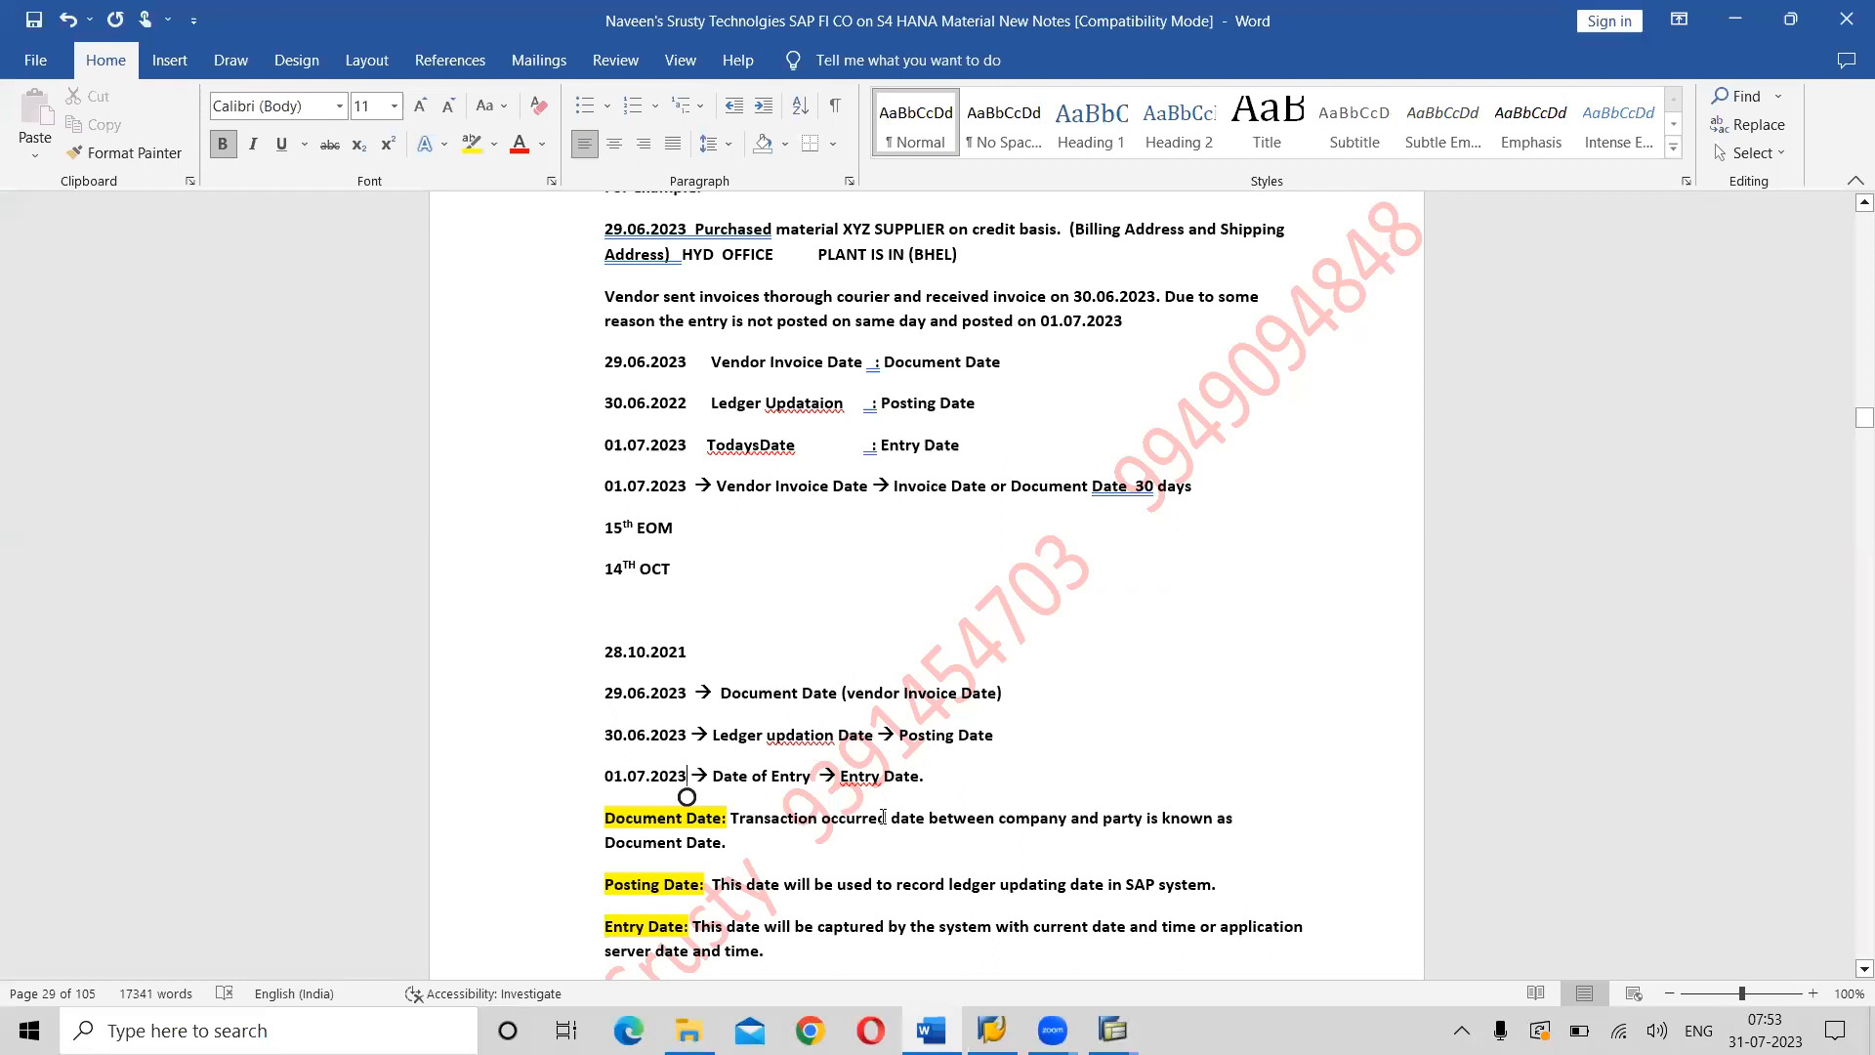
scroll(883, 816, "down", 3)
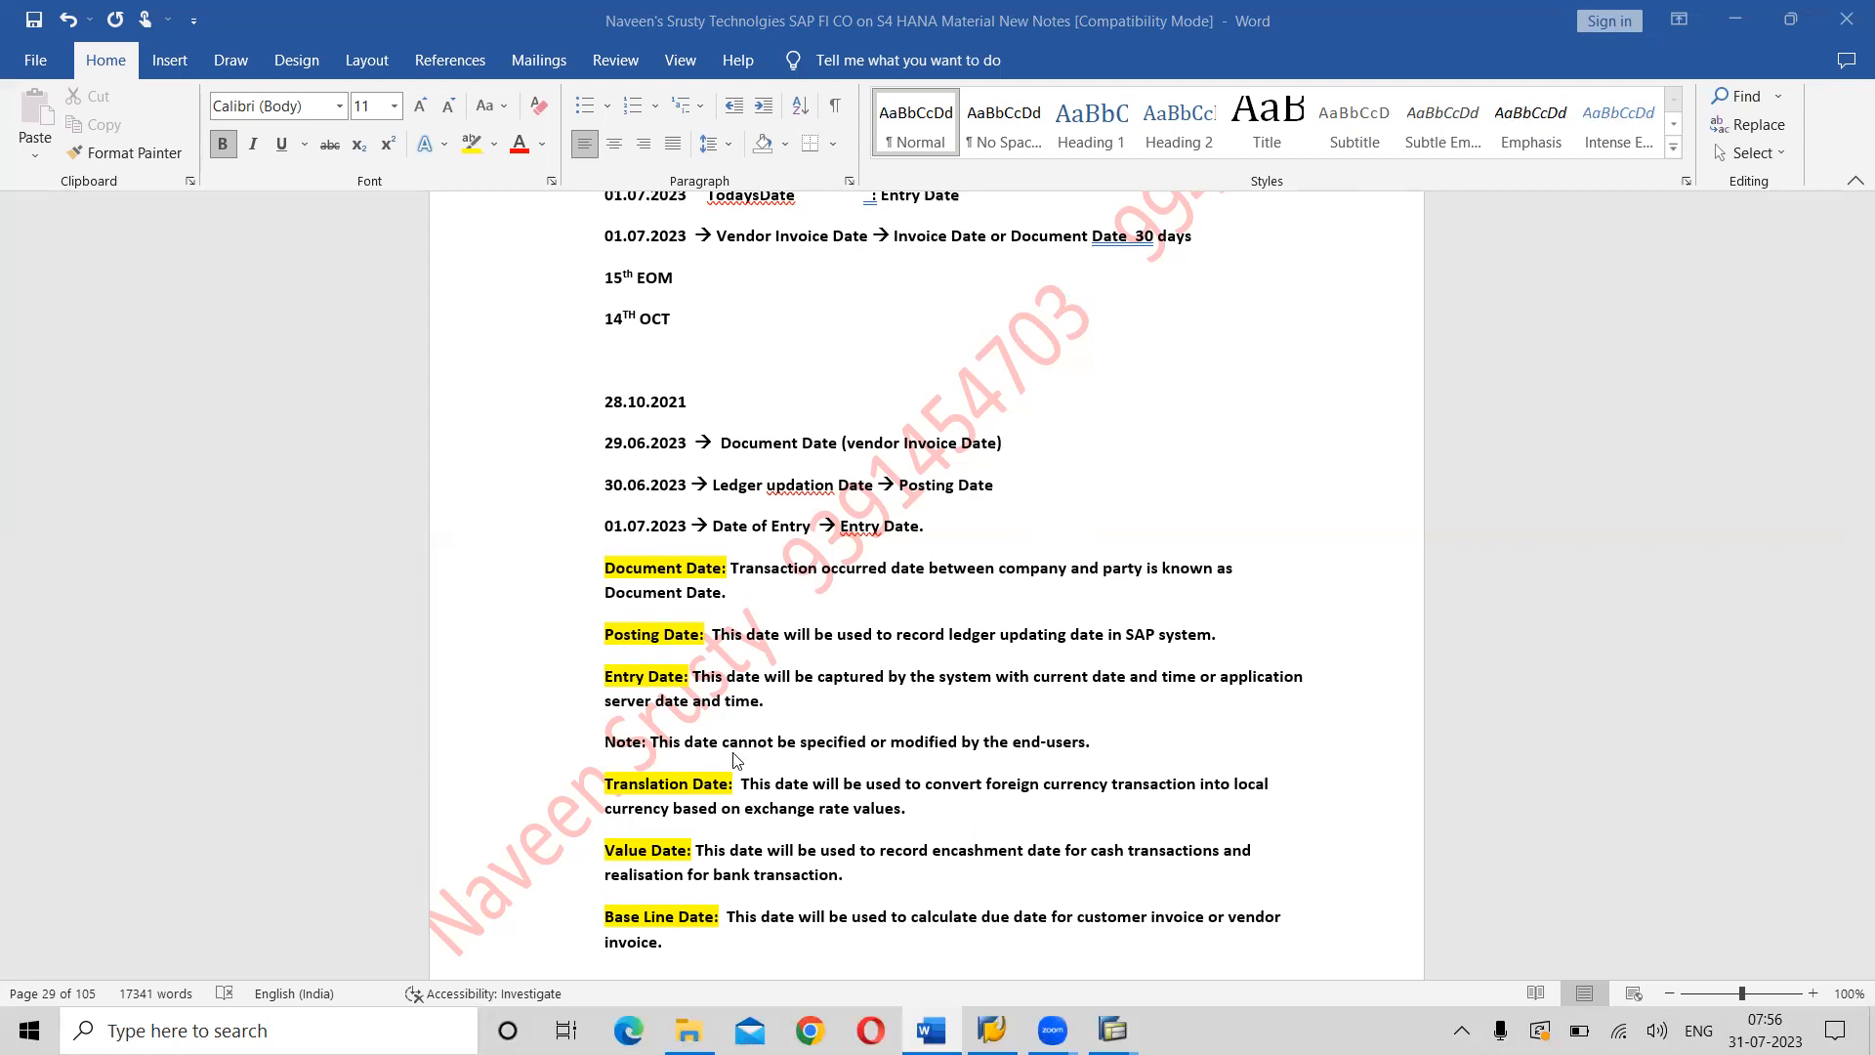
left_click(687, 545)
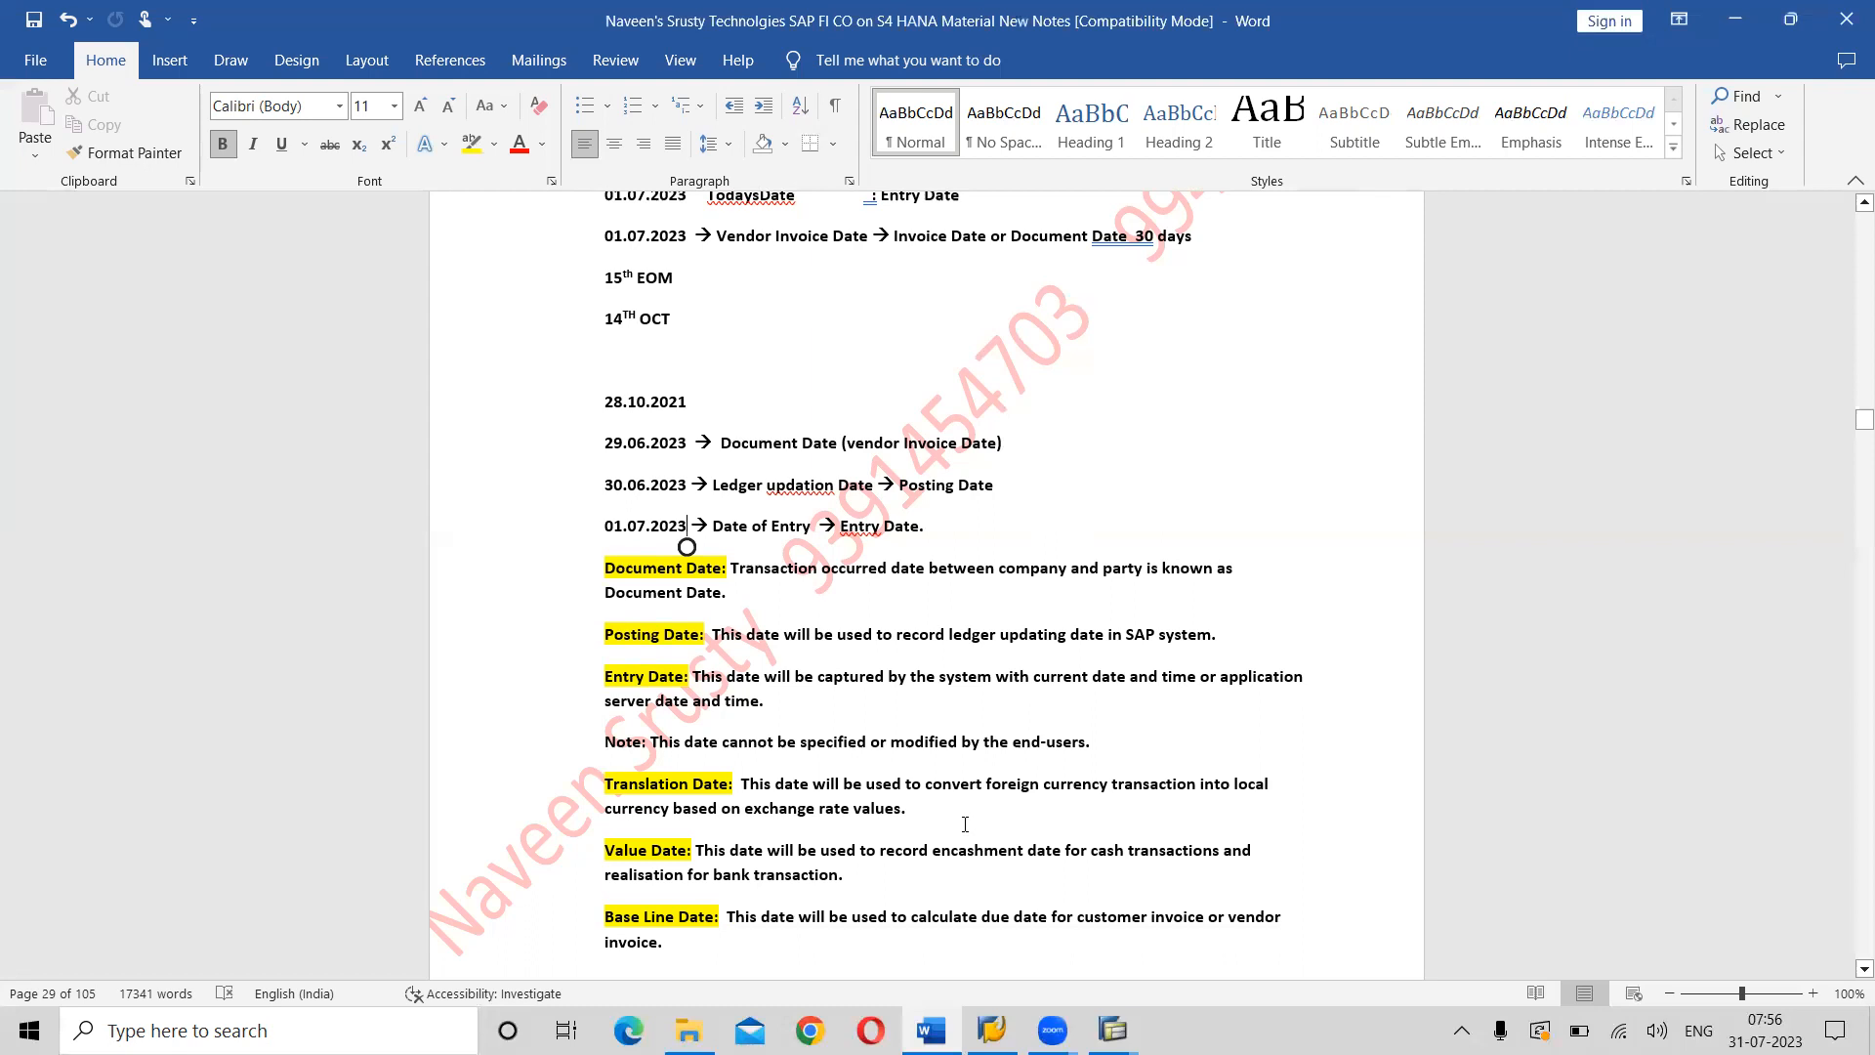
left_click(945, 818)
scroll(945, 818, "down", 7)
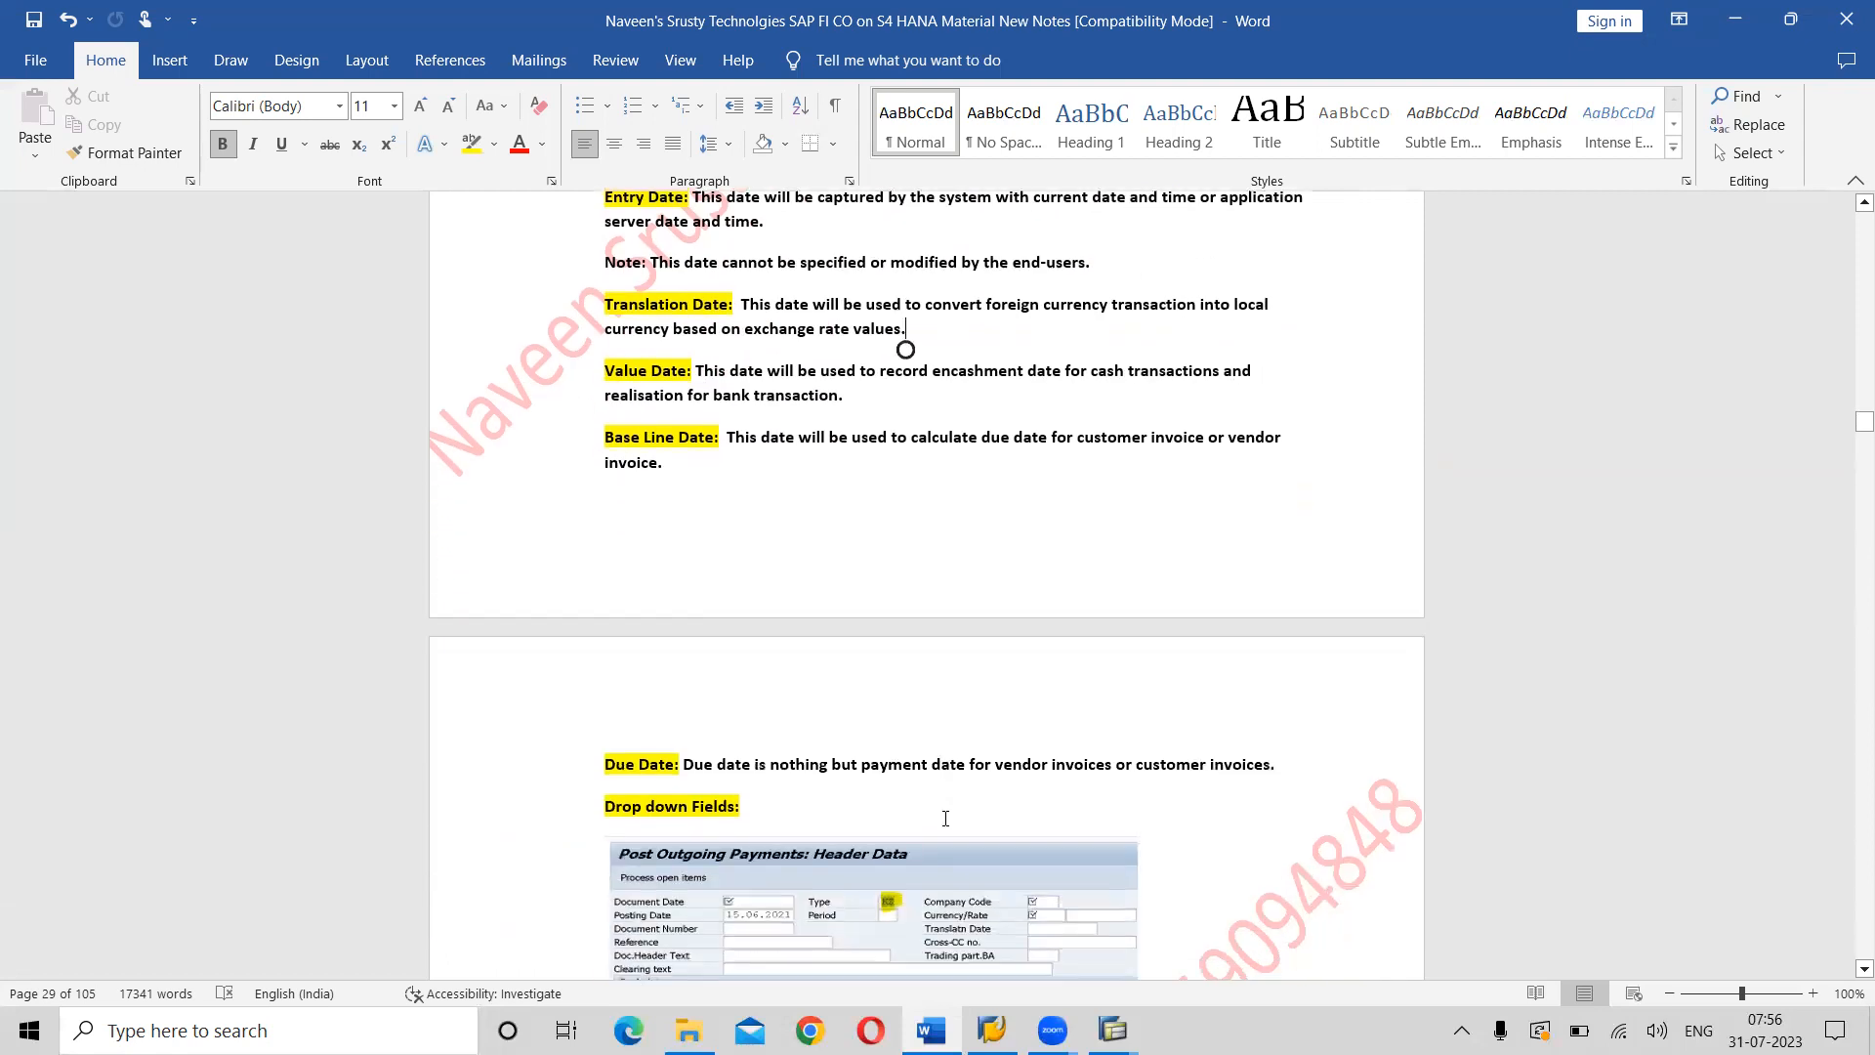
scroll(945, 819, "down", 5)
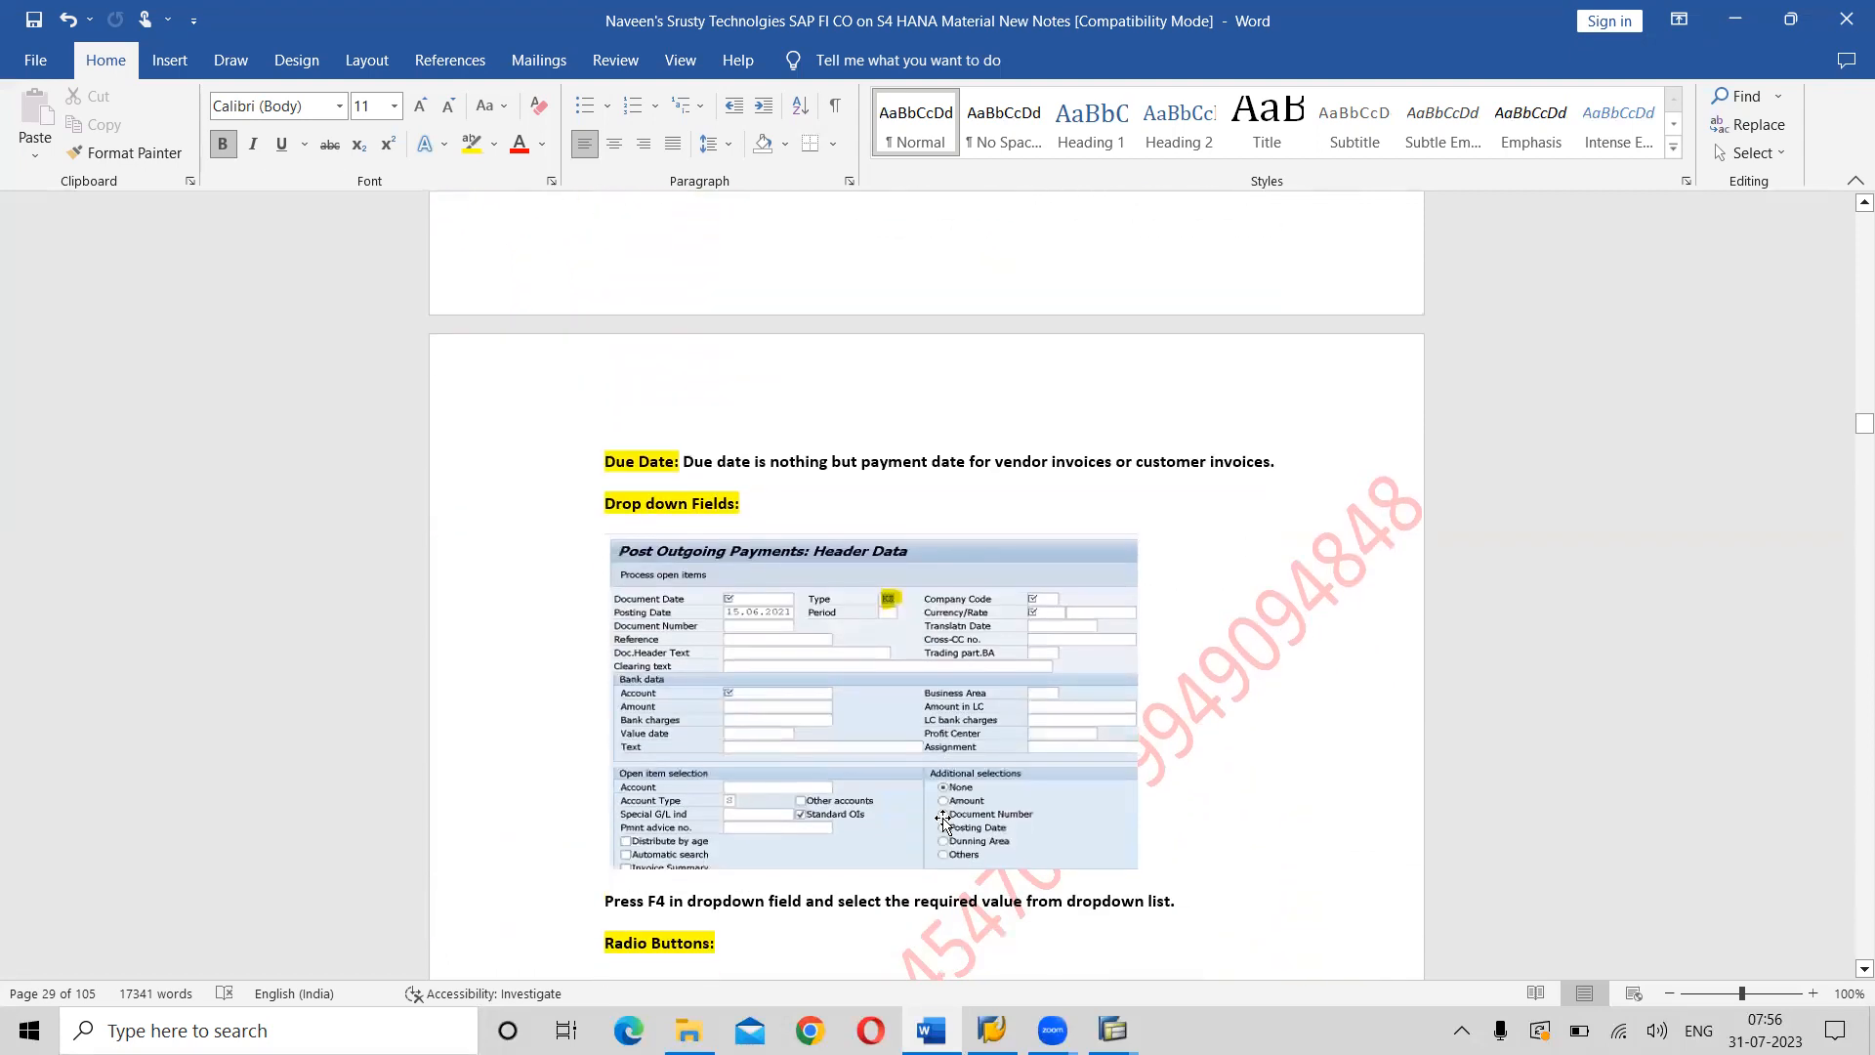
scroll(946, 818, "down", 2)
scroll(945, 818, "down", 2)
scroll(945, 819, "up", 12)
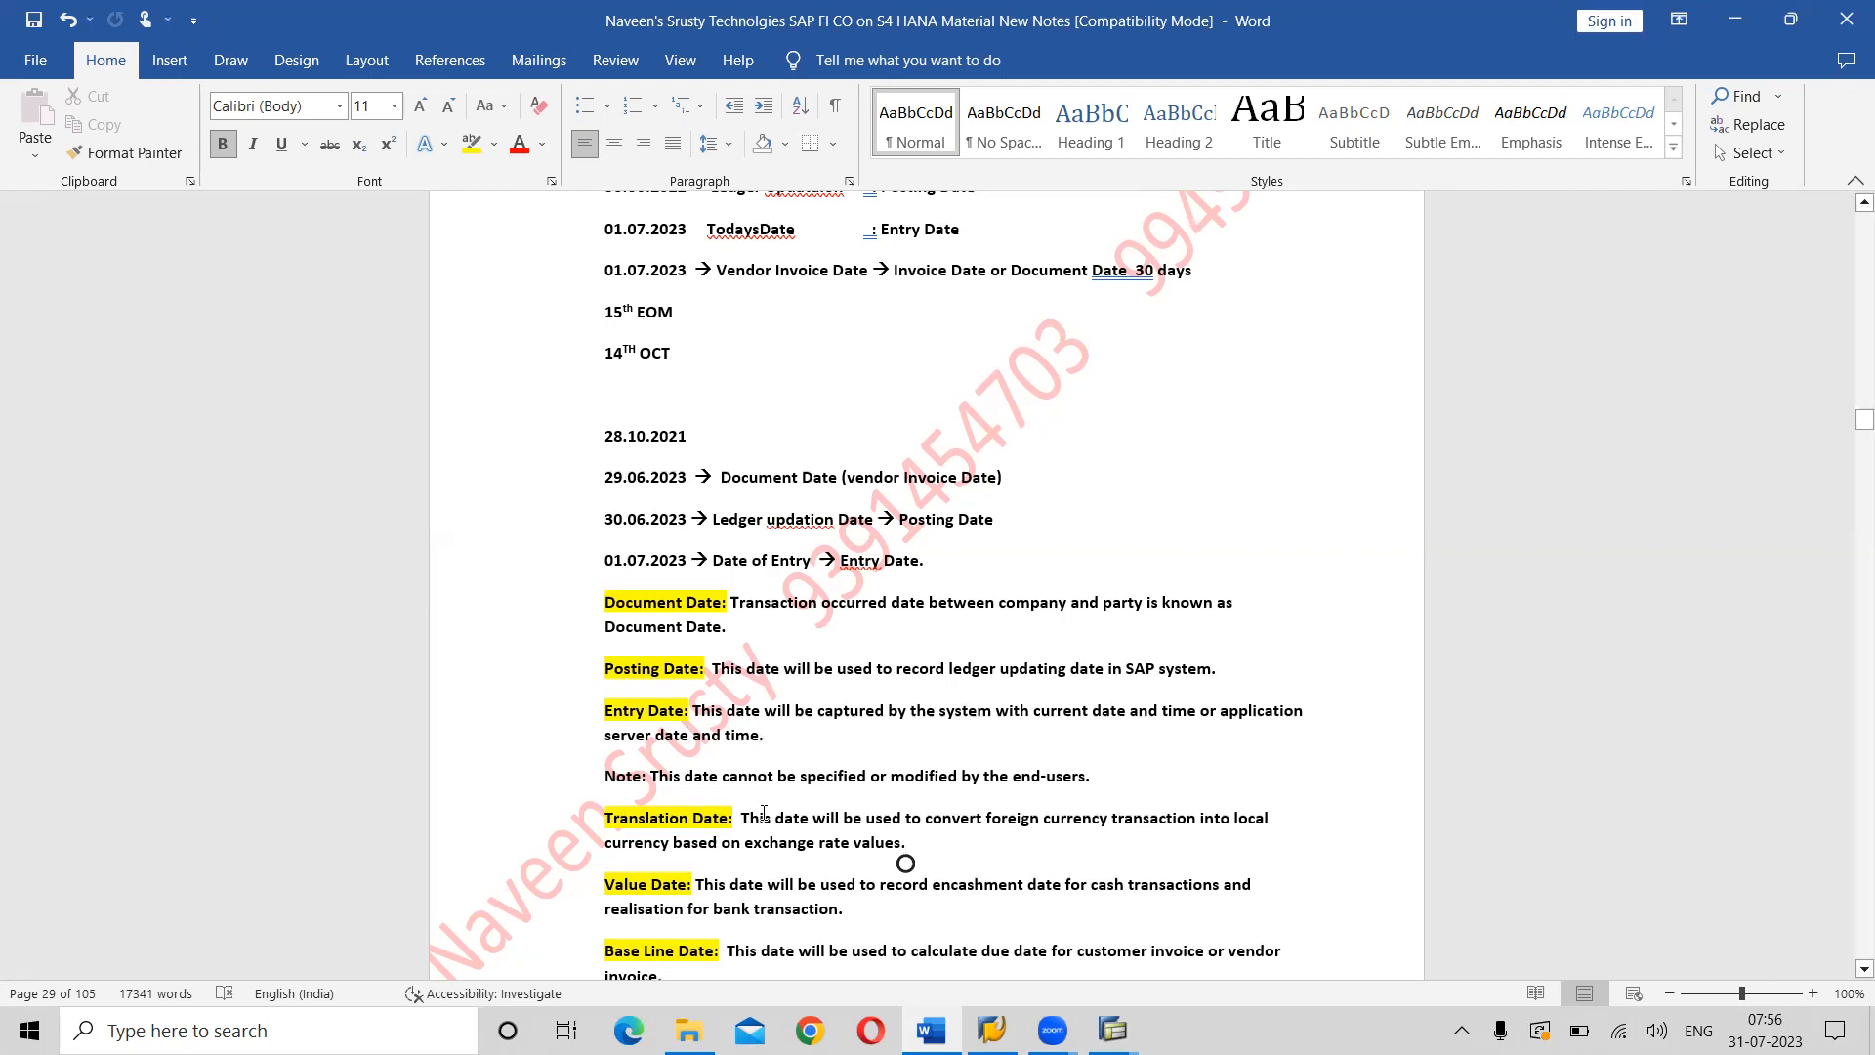
scroll(764, 813, "down", 4)
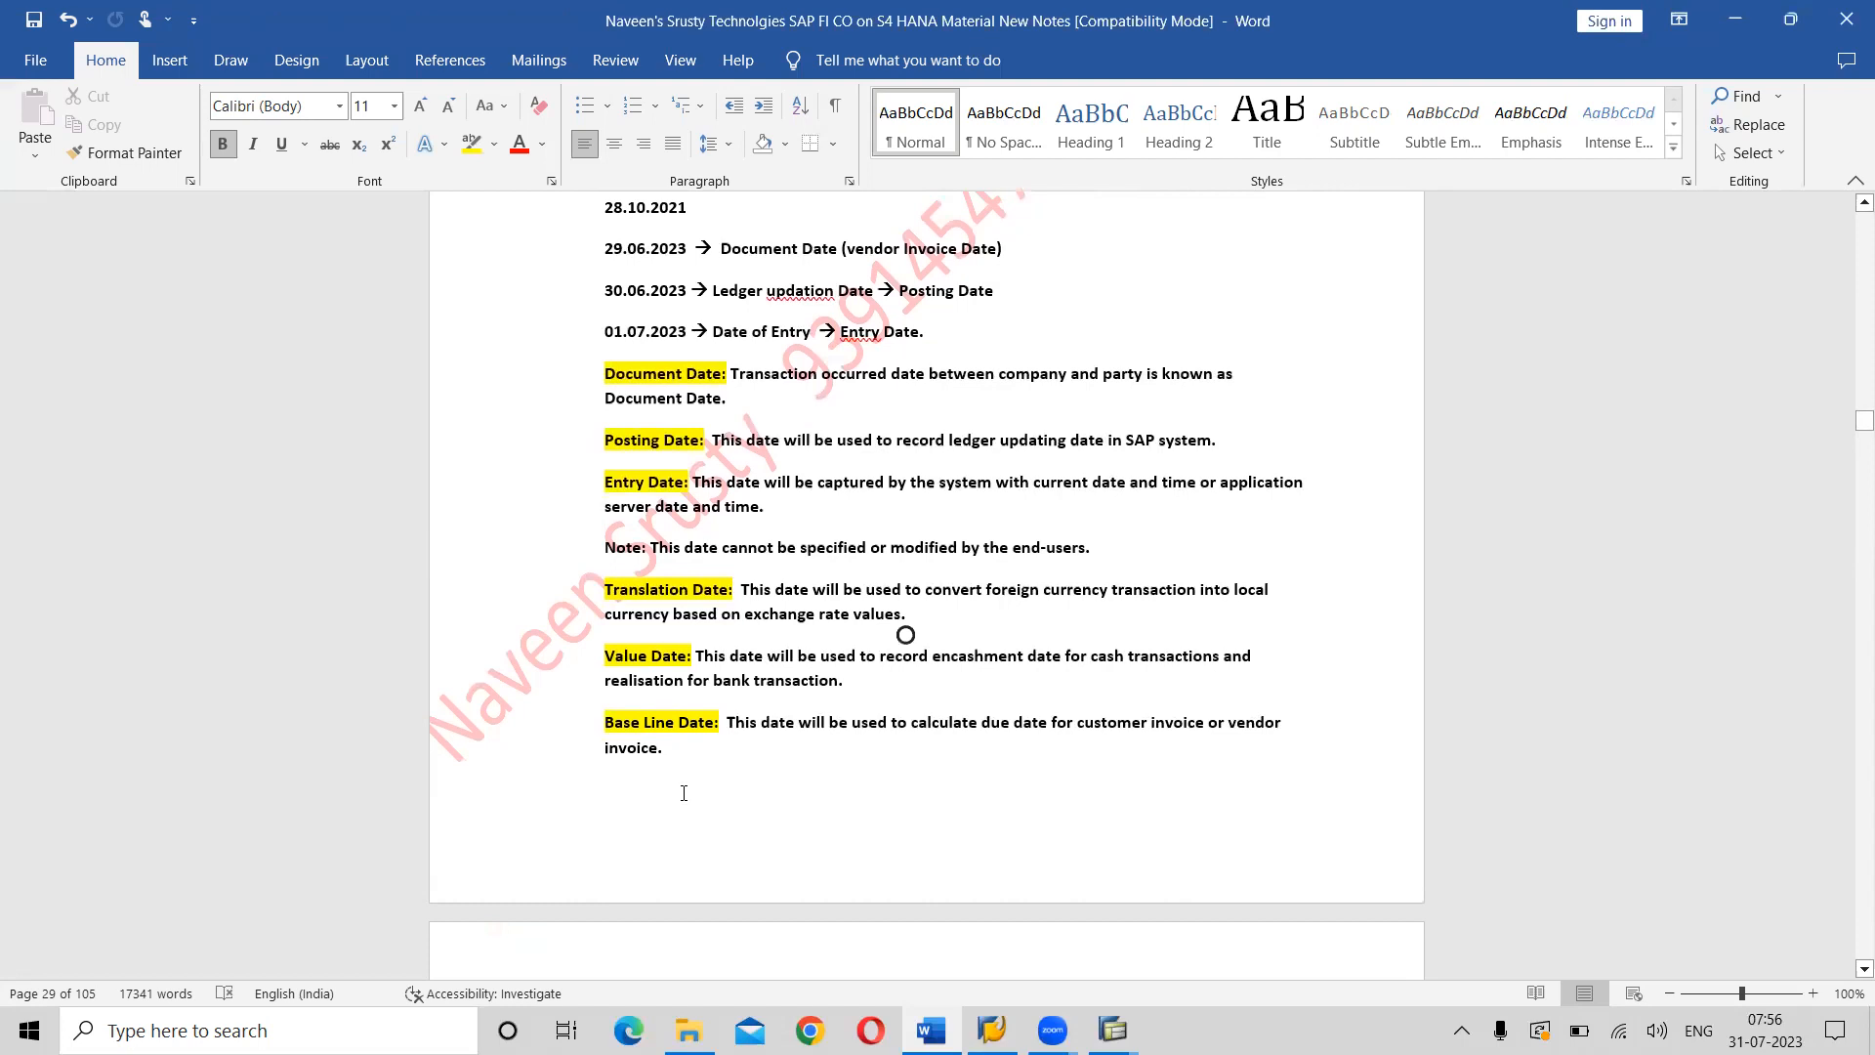
Look through the notes on SPRO navigation, IMG activity T-codes and country settings, returning to the Configuration & Customization environment section.
scroll(684, 793, "down", 20)
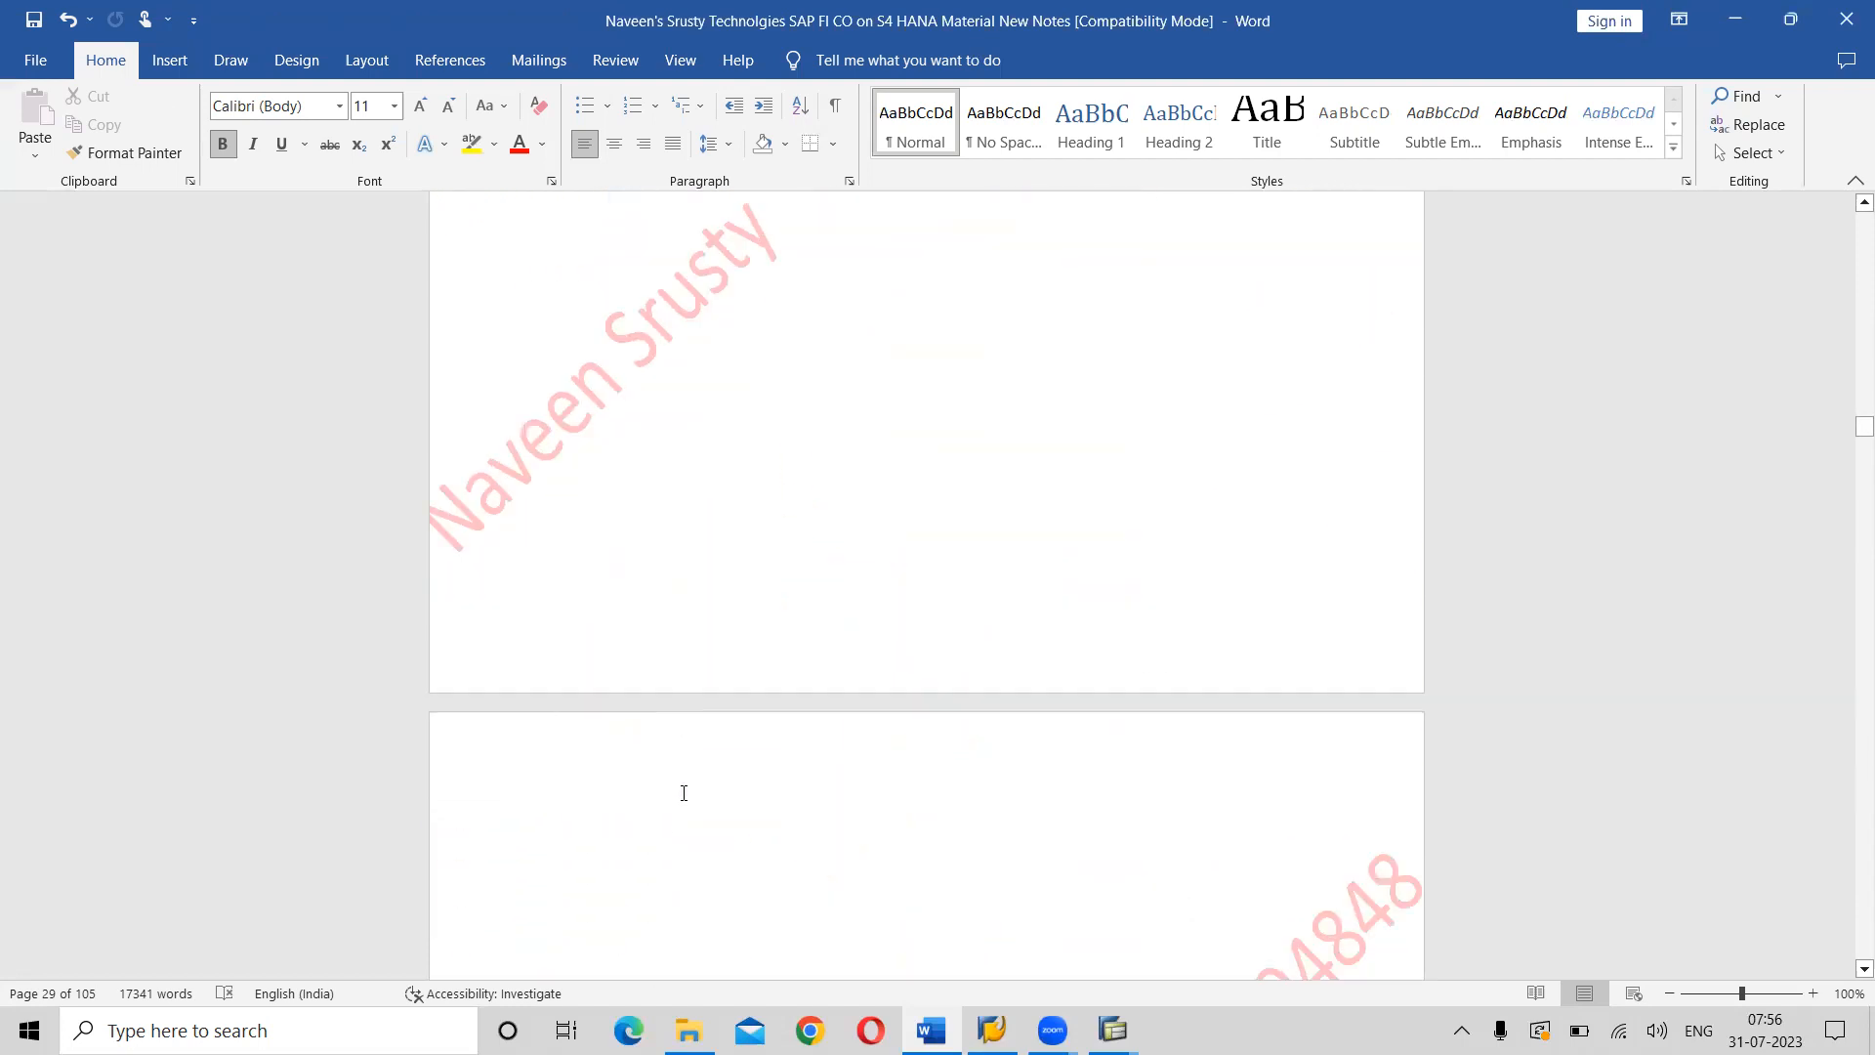
scroll(683, 793, "down", 20)
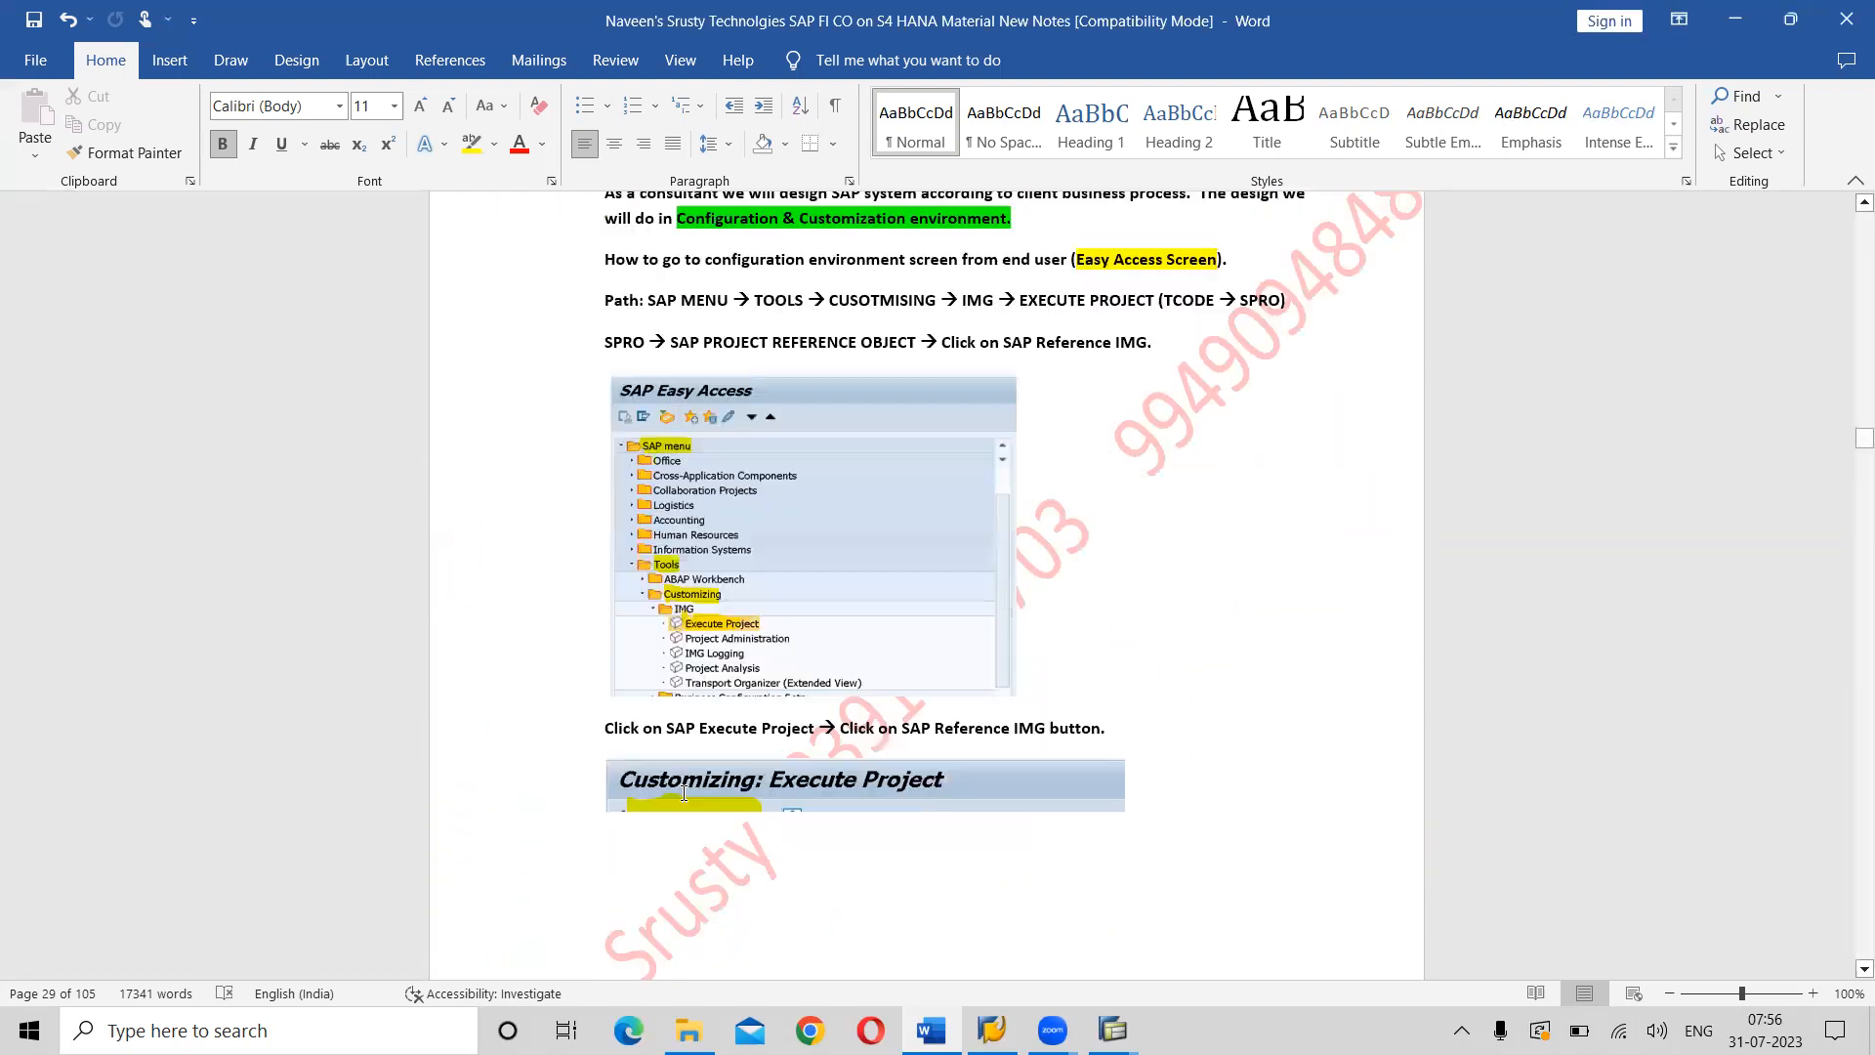
scroll(683, 793, "up", 8)
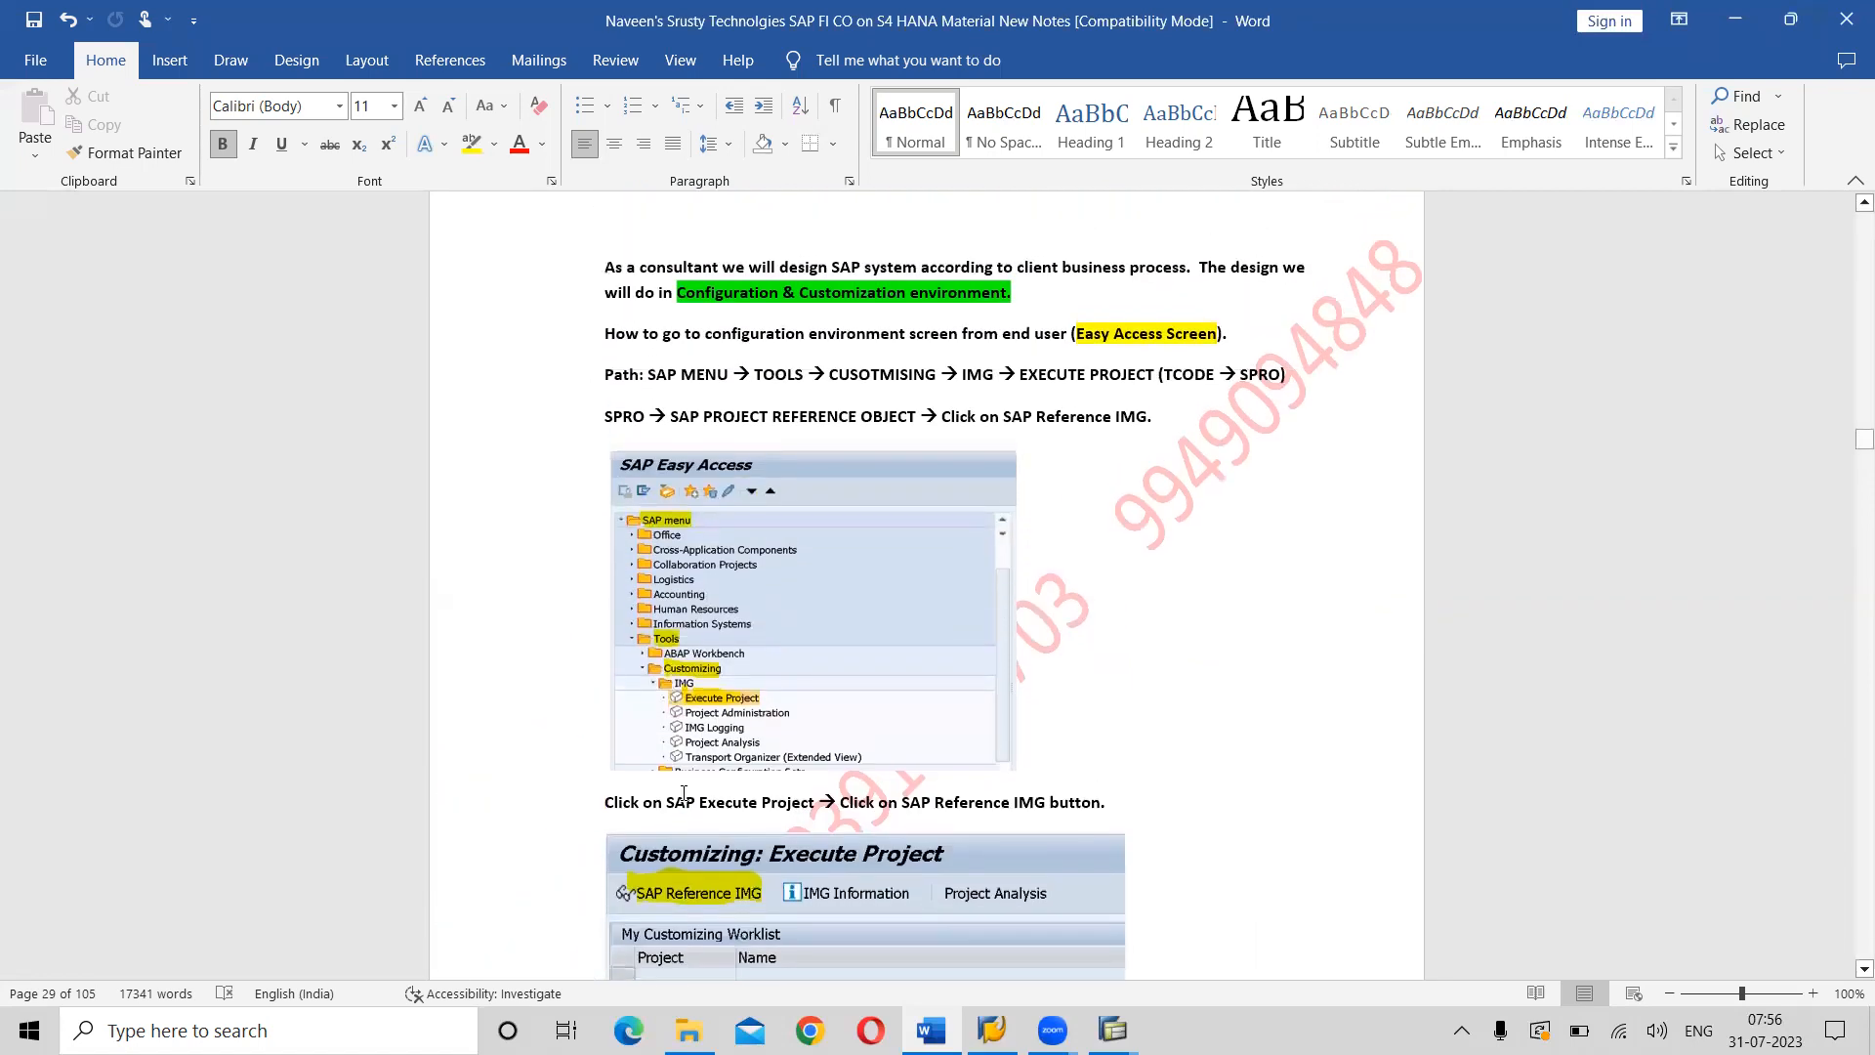
scroll(685, 796, "up", 1)
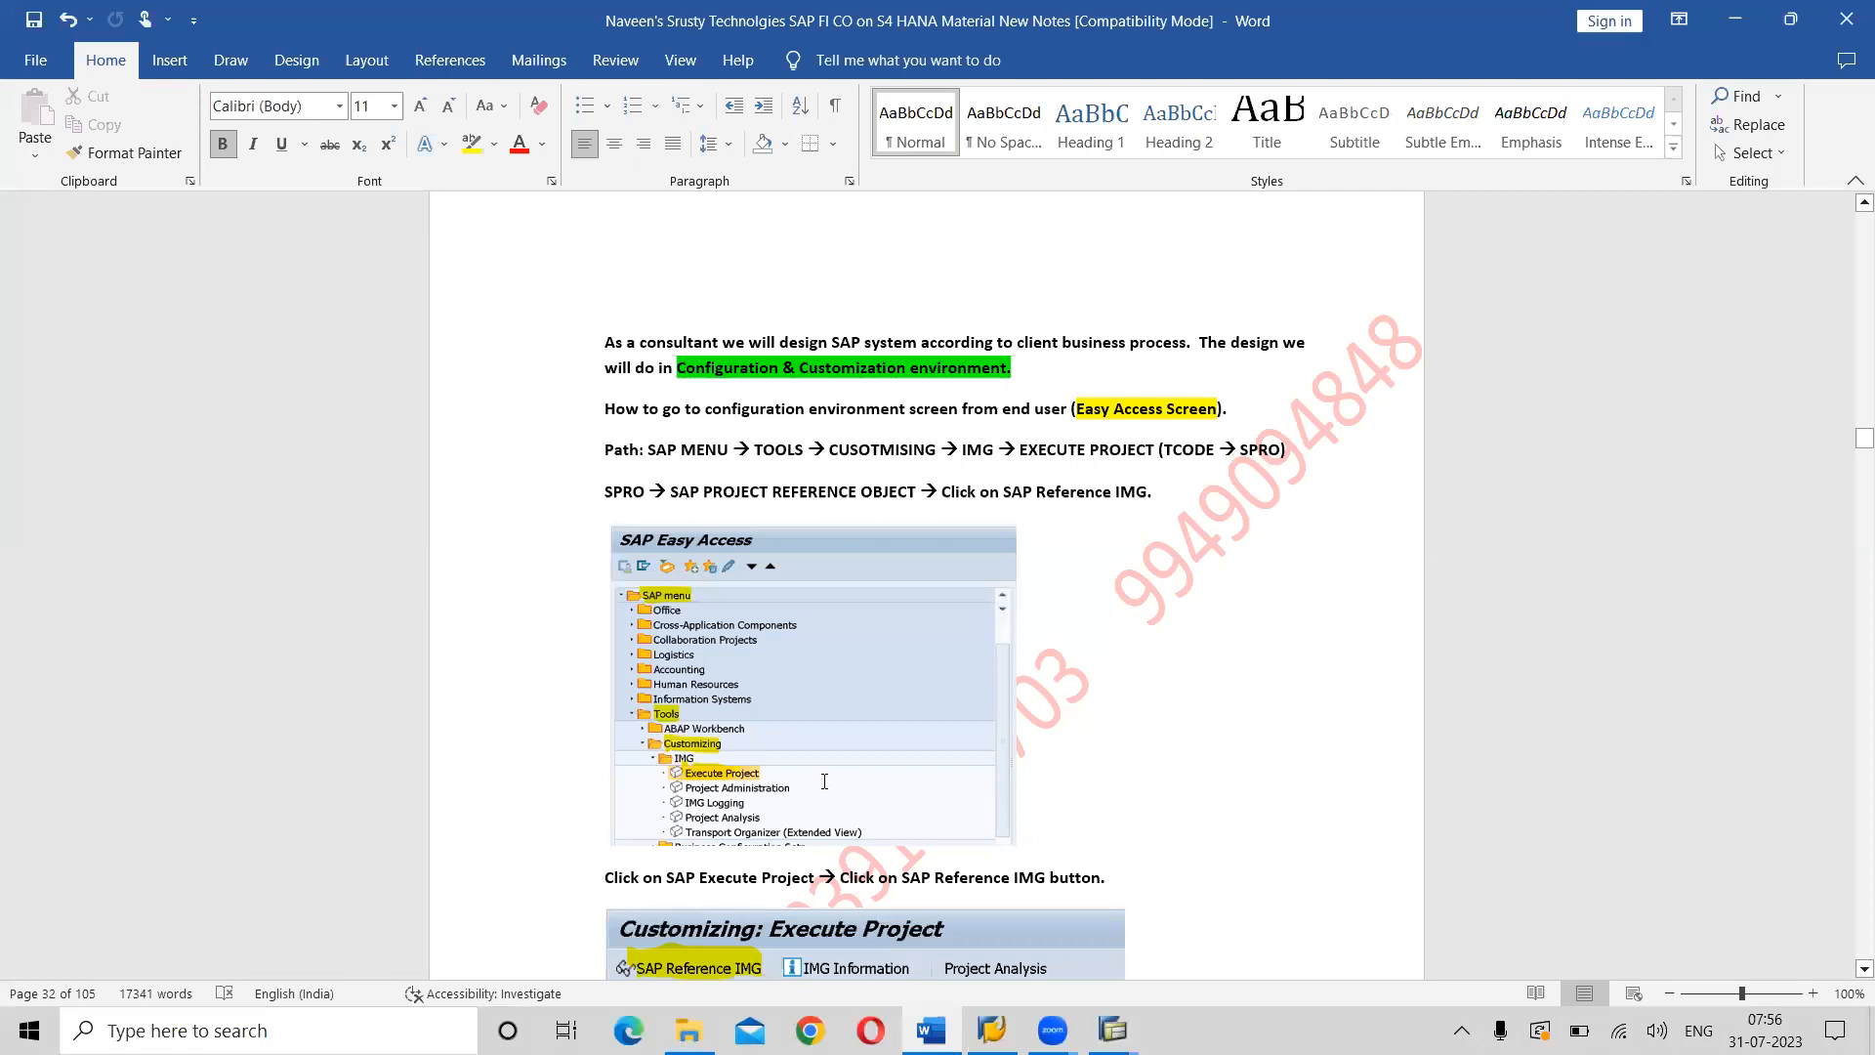
scroll(824, 781, "down", 18)
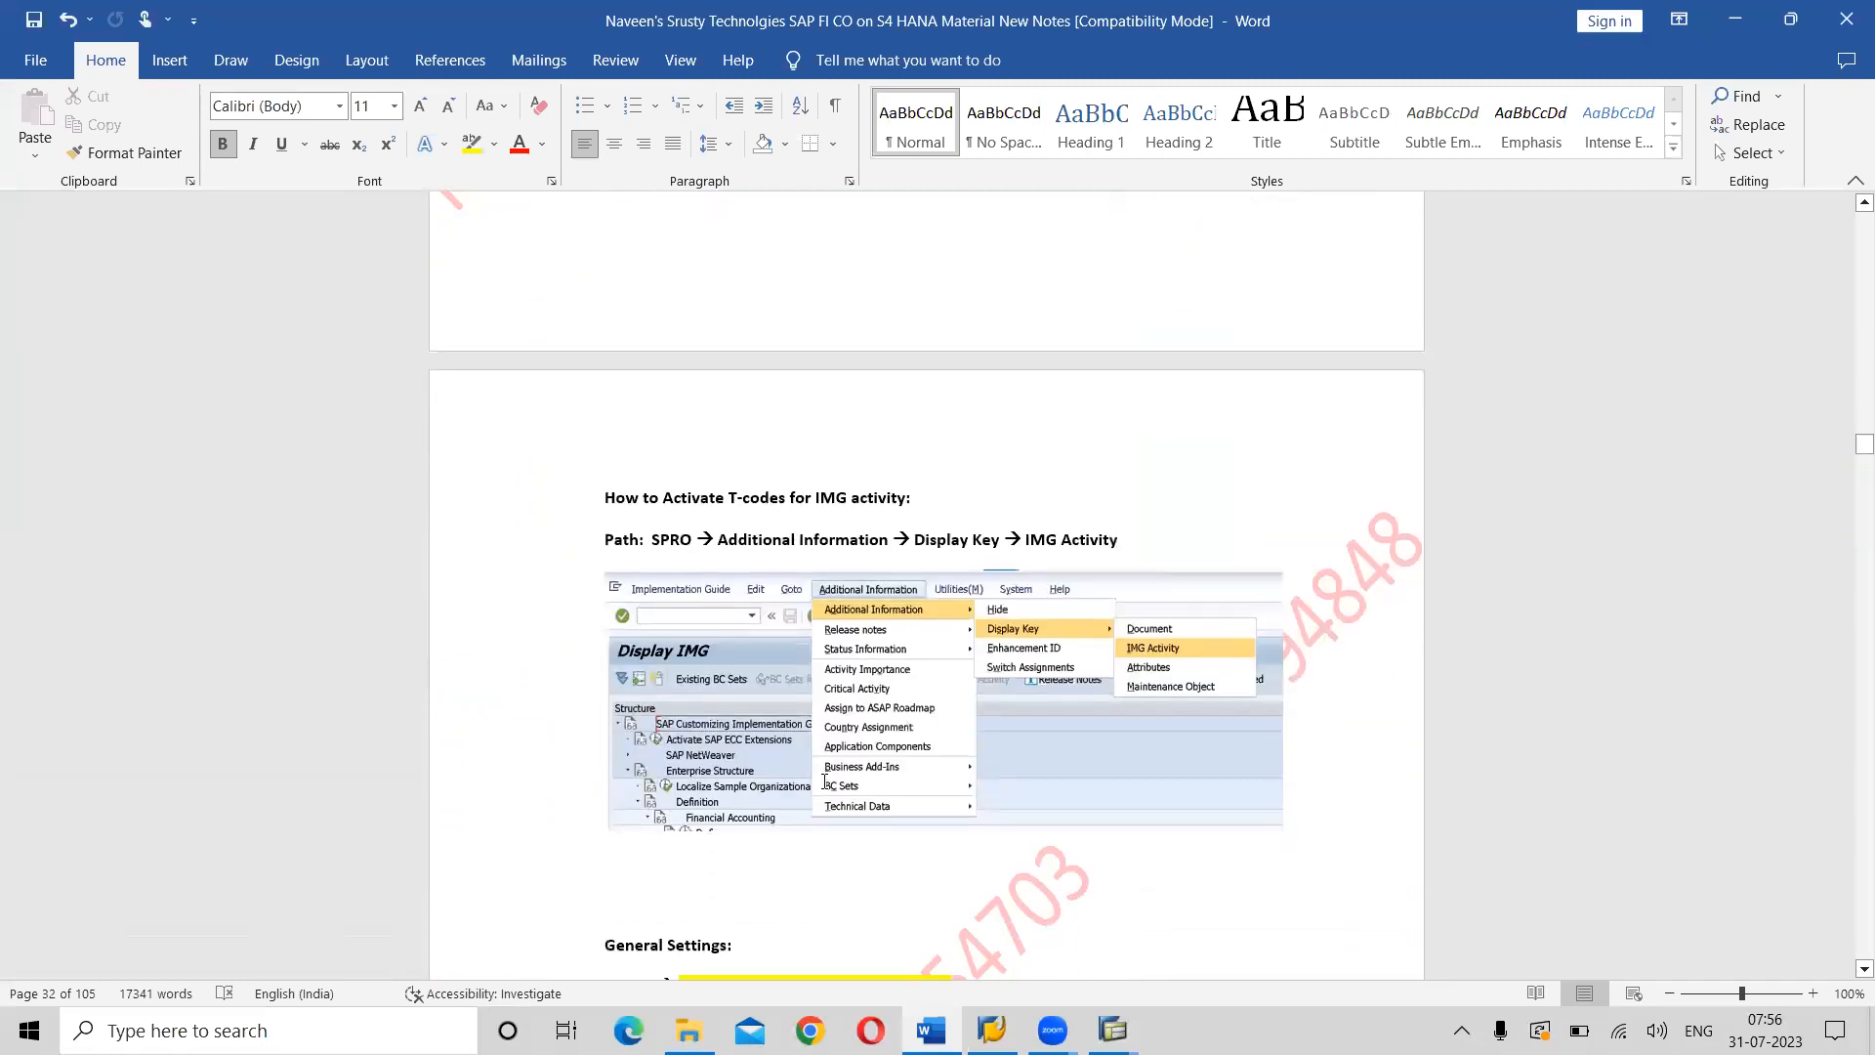
scroll(824, 781, "down", 8)
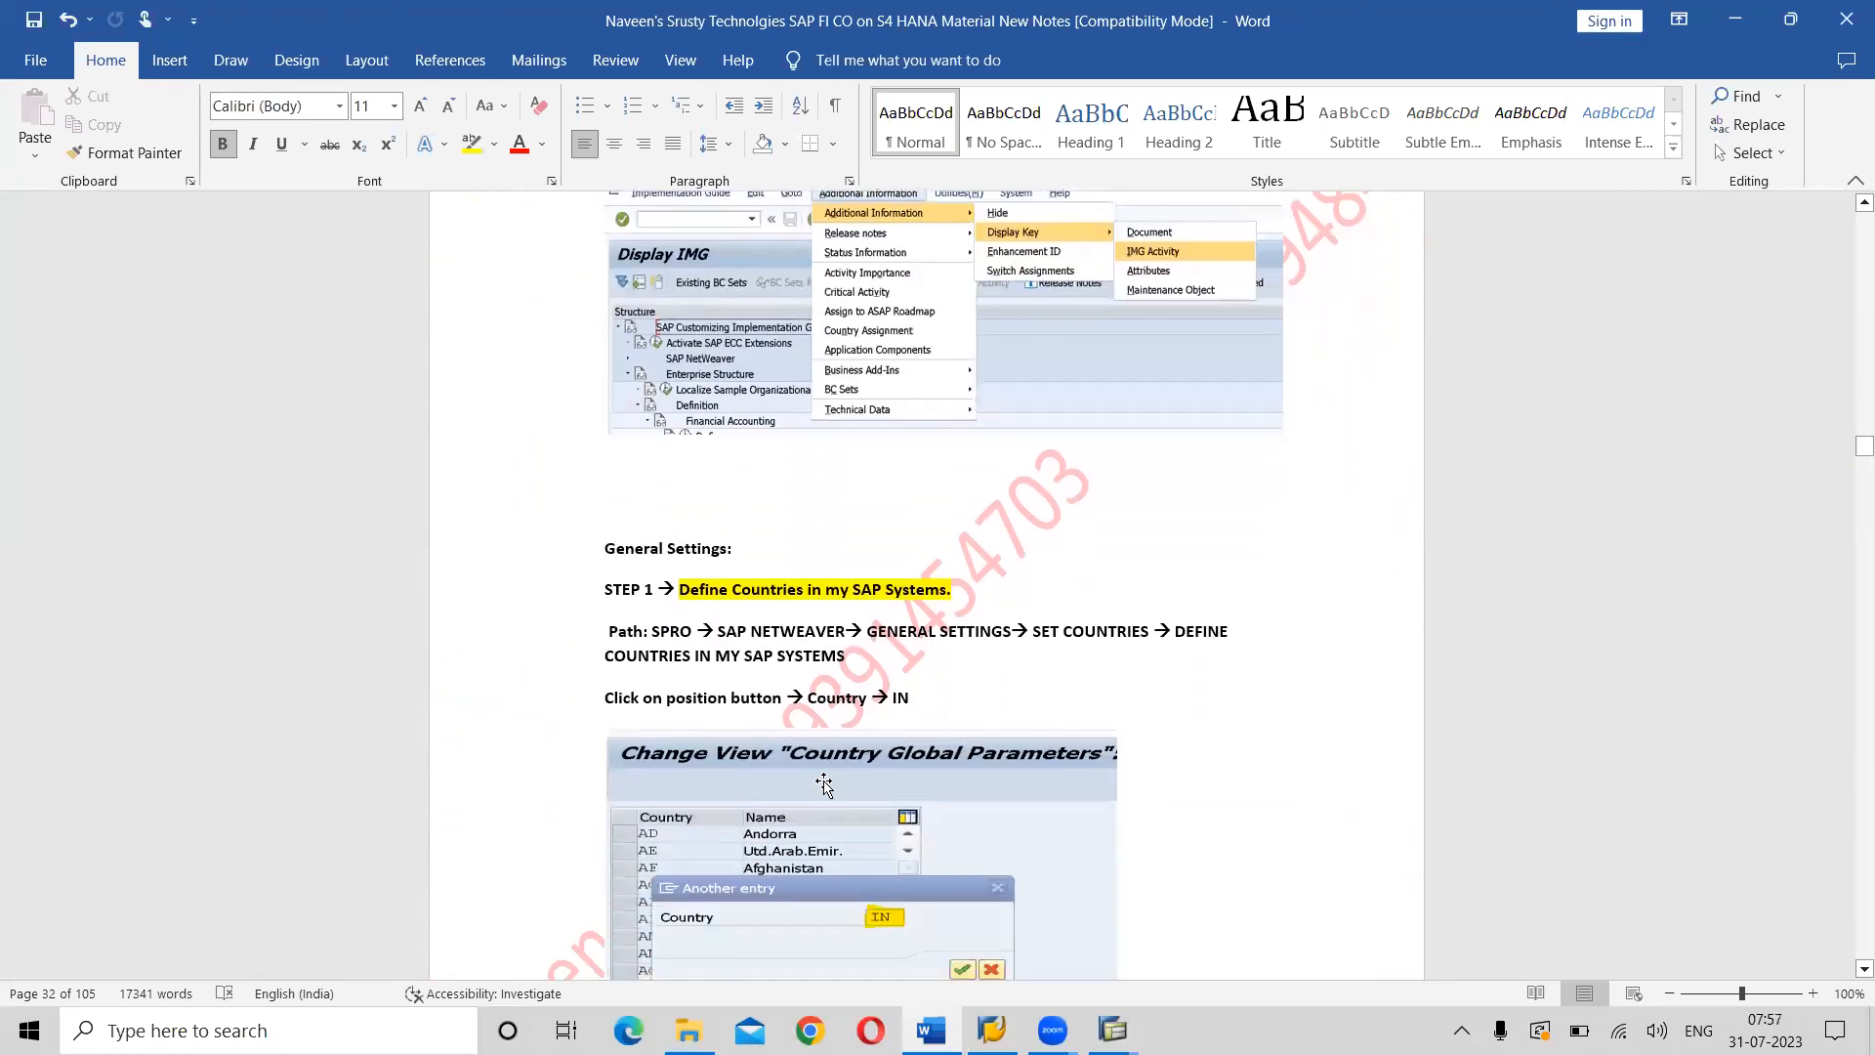
scroll(825, 781, "down", 17)
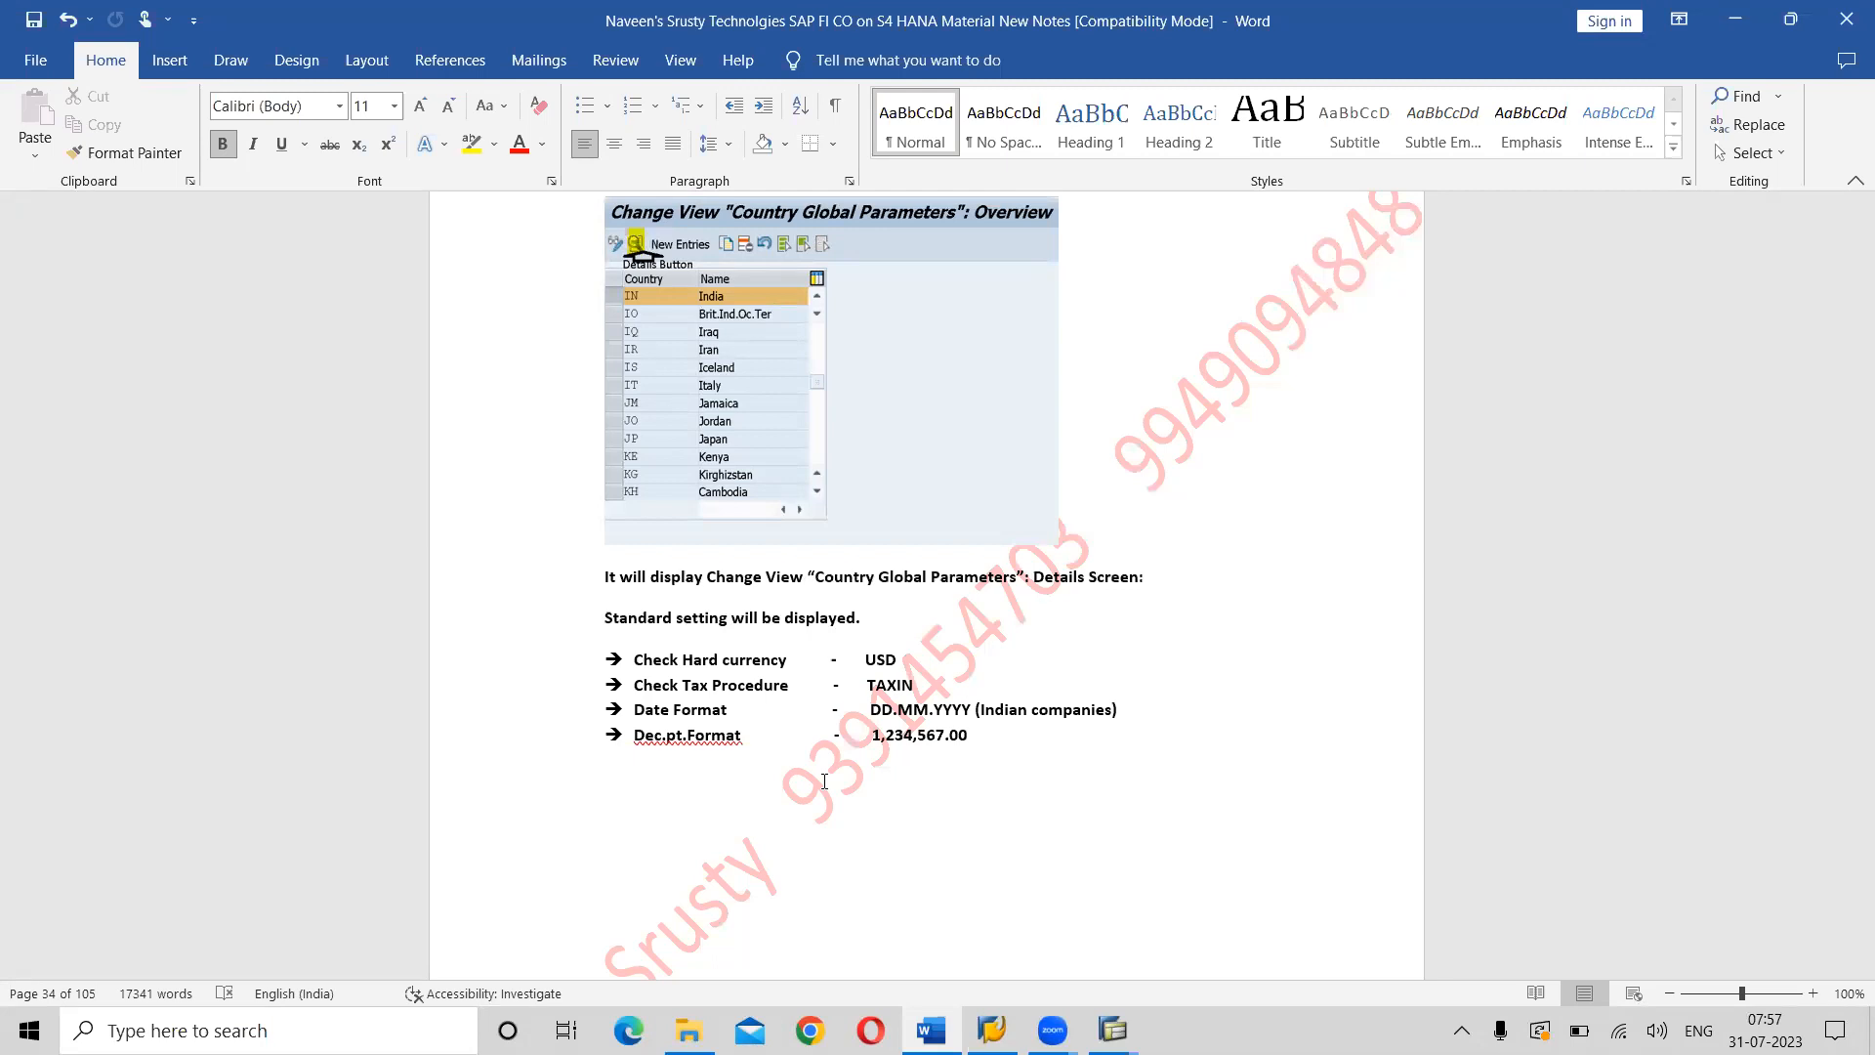
scroll(824, 781, "up", 20)
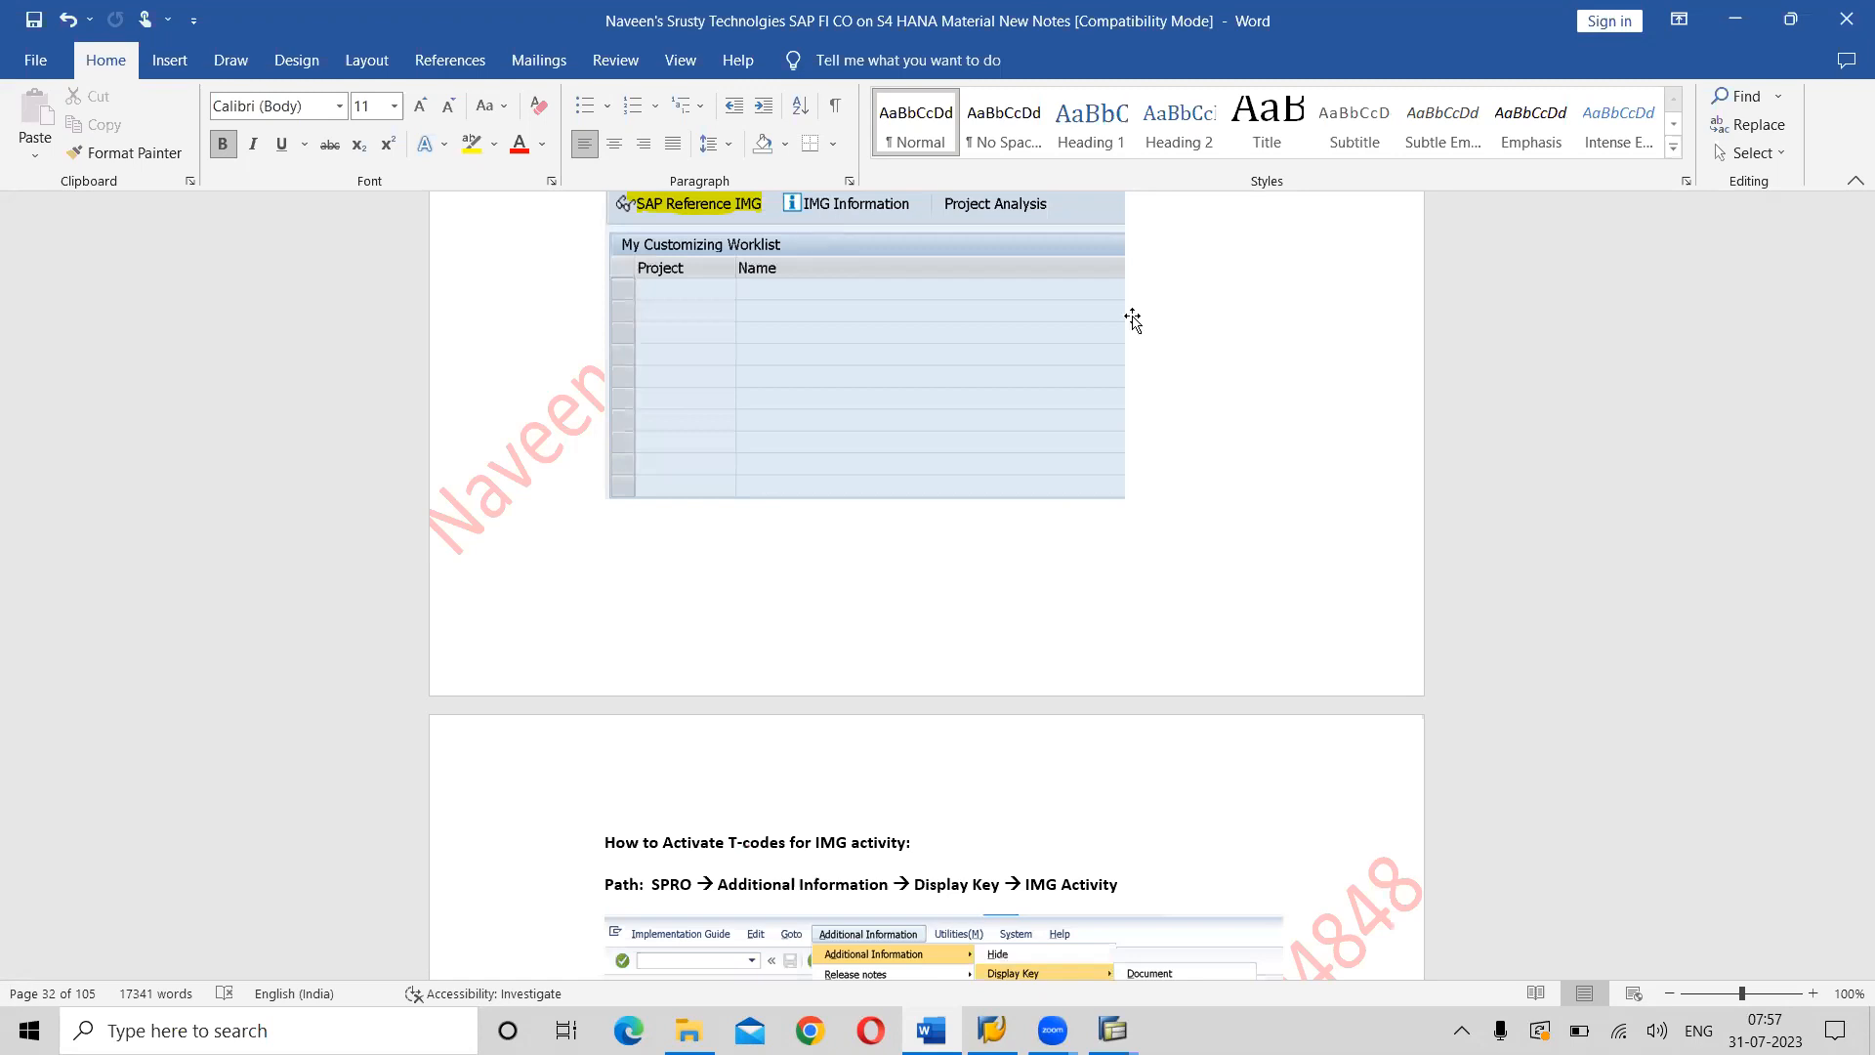
scroll(1141, 395, "up", 3)
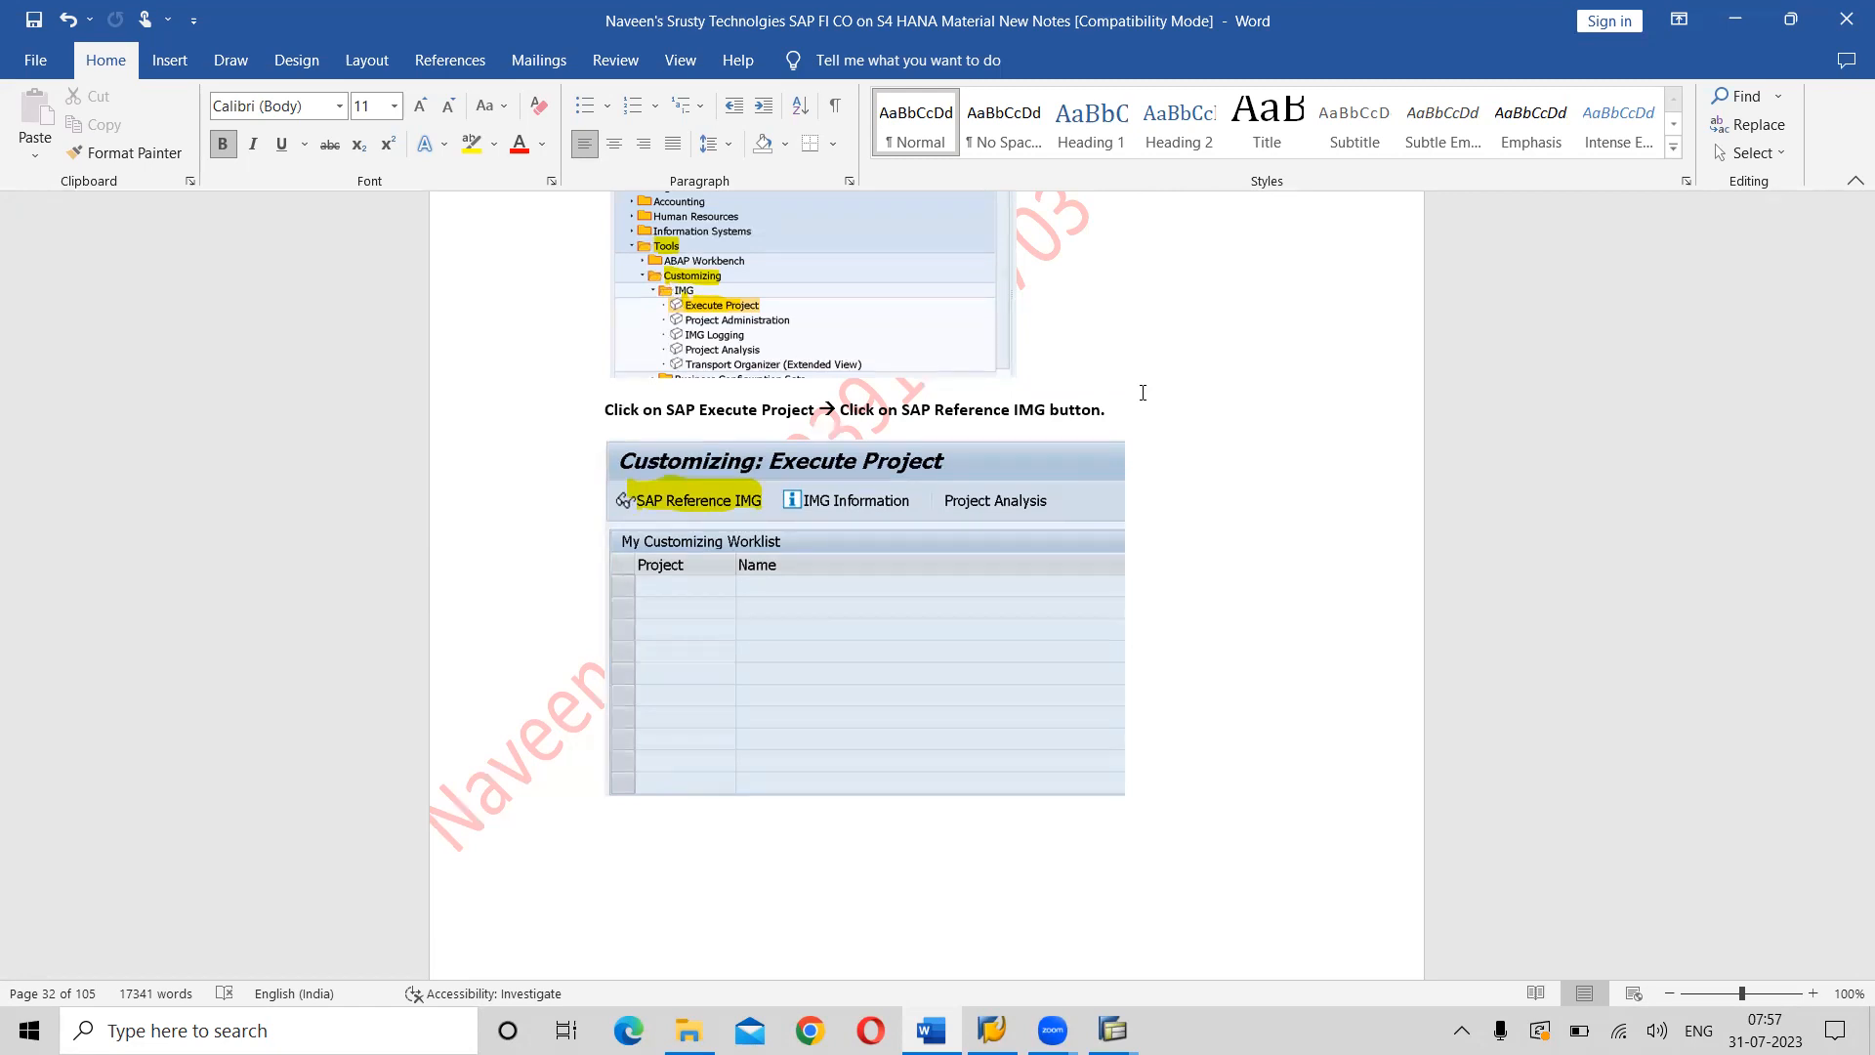
scroll(1143, 391, "up", 10)
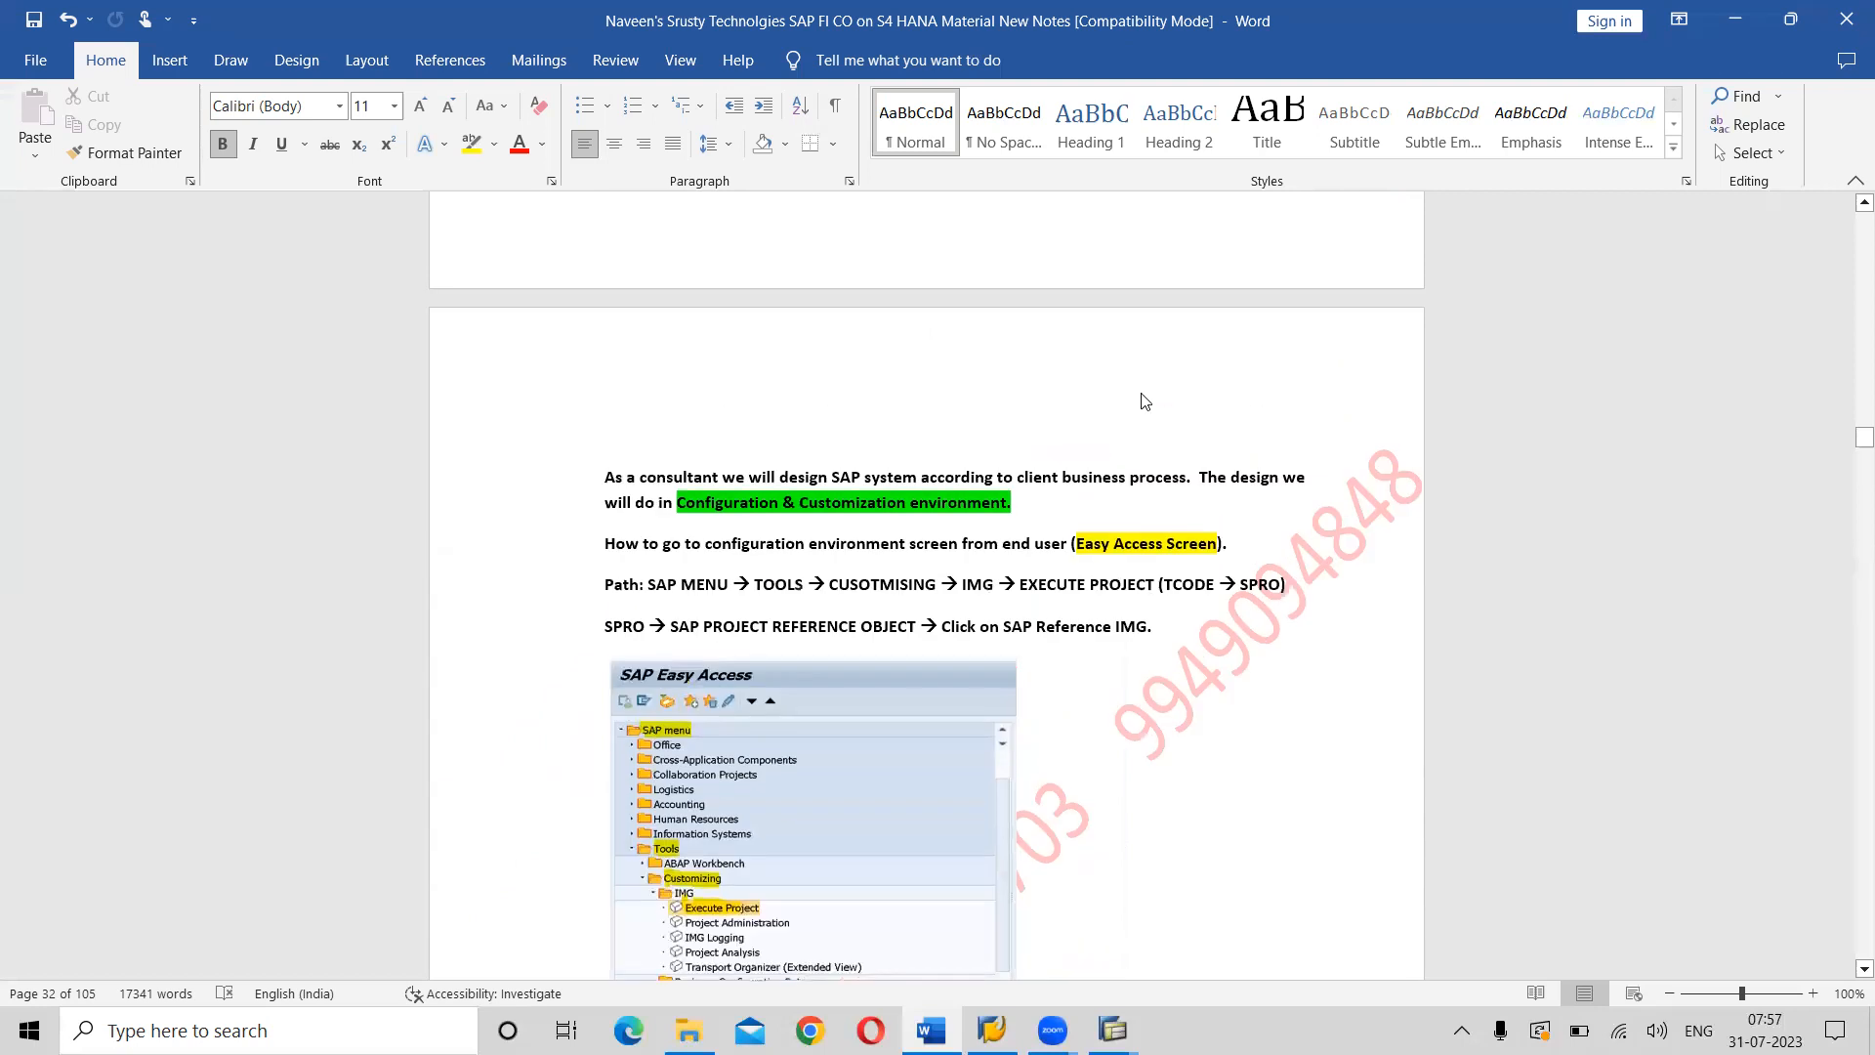